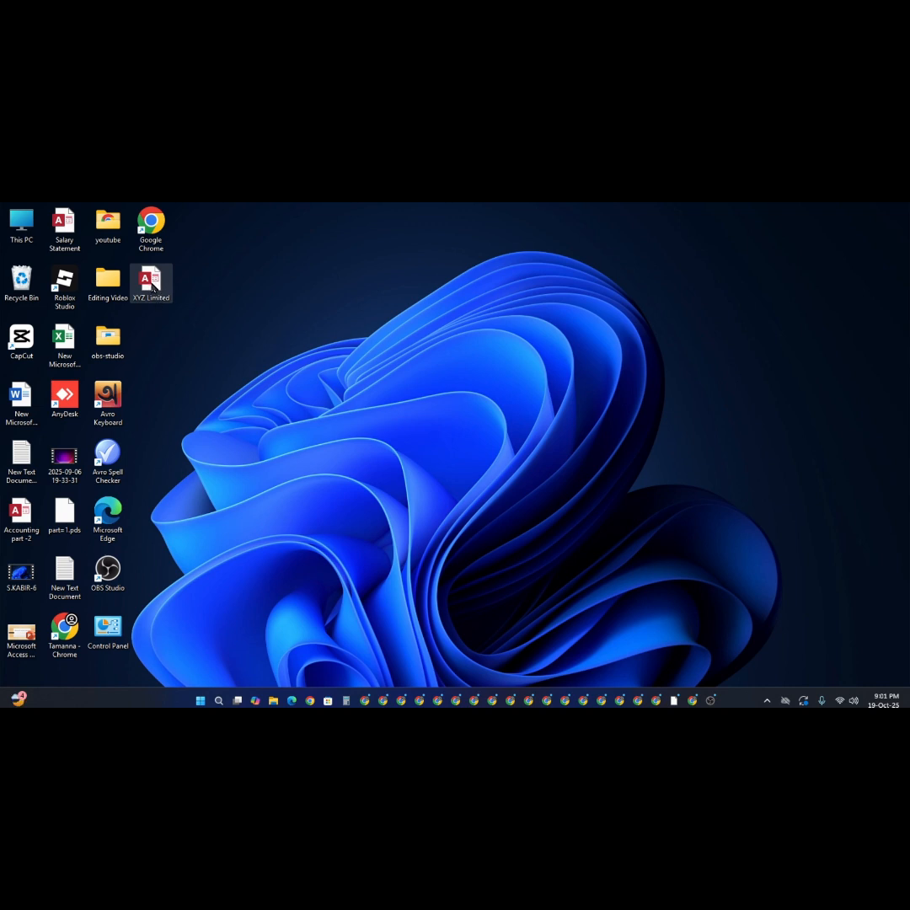
- Open the XYZ Limited database and start the Form Wizard based on the Order table
{"action": "double_click", "coordinate": [151, 284]}
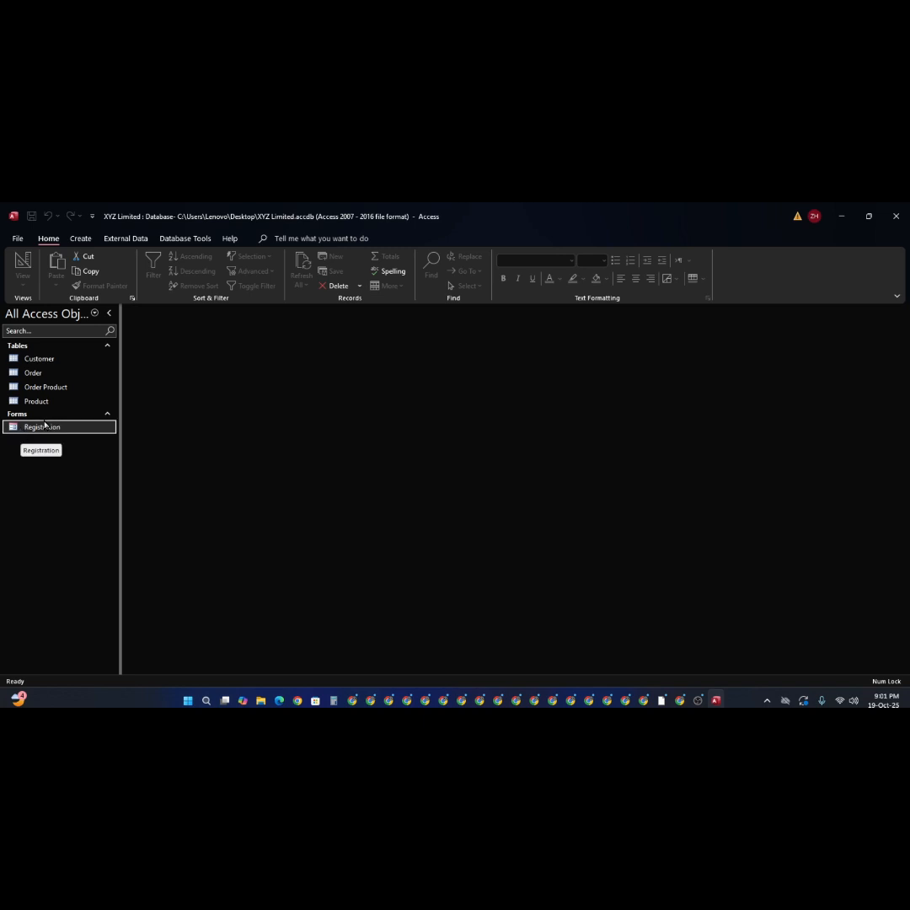
{"action": "left_click", "coordinate": [15, 376]}
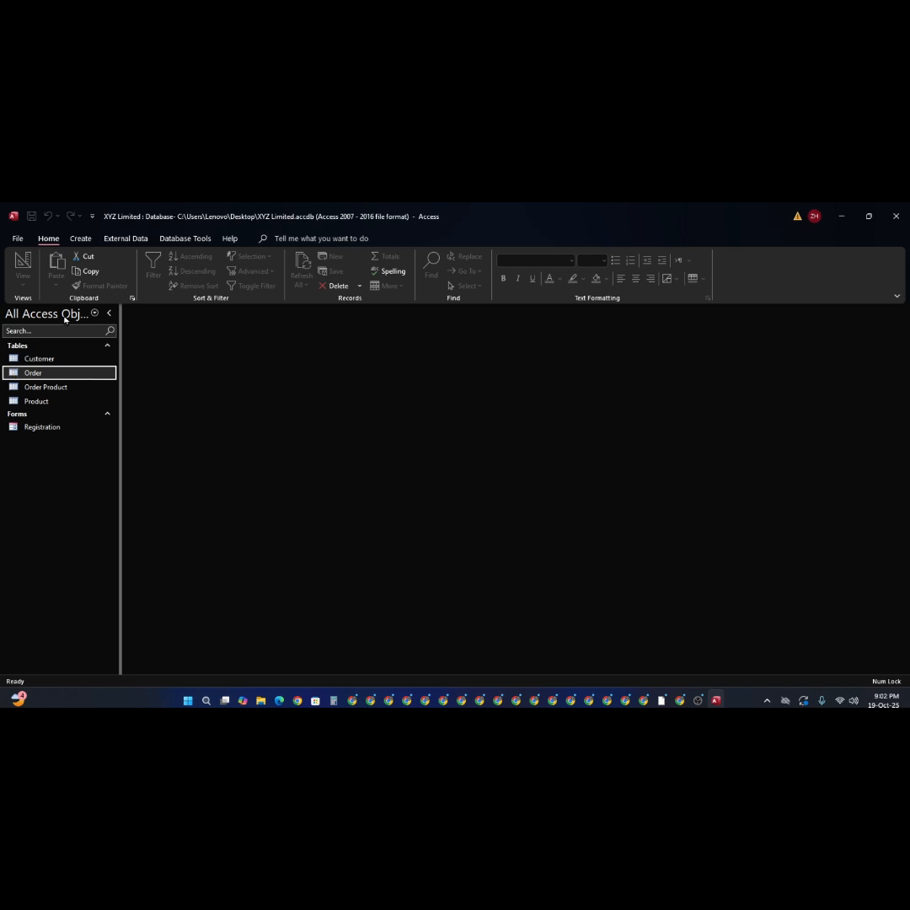
{"action": "left_click", "coordinate": [81, 240]}
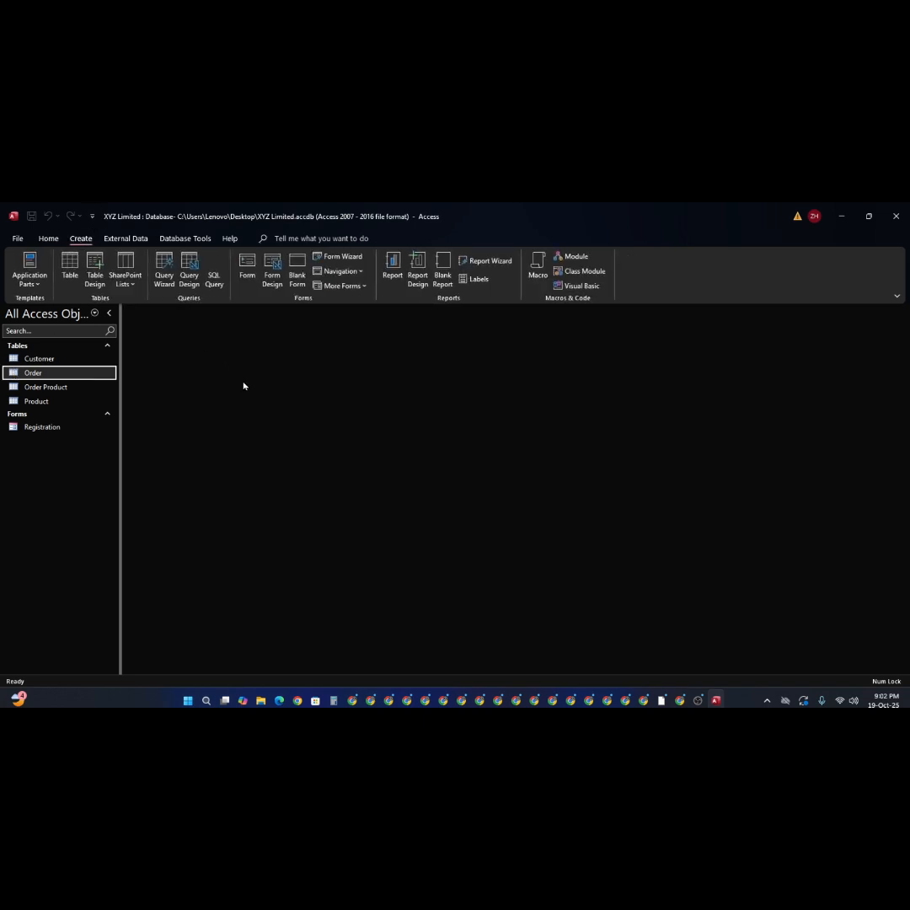
{"action": "left_click", "coordinate": [332, 257]}
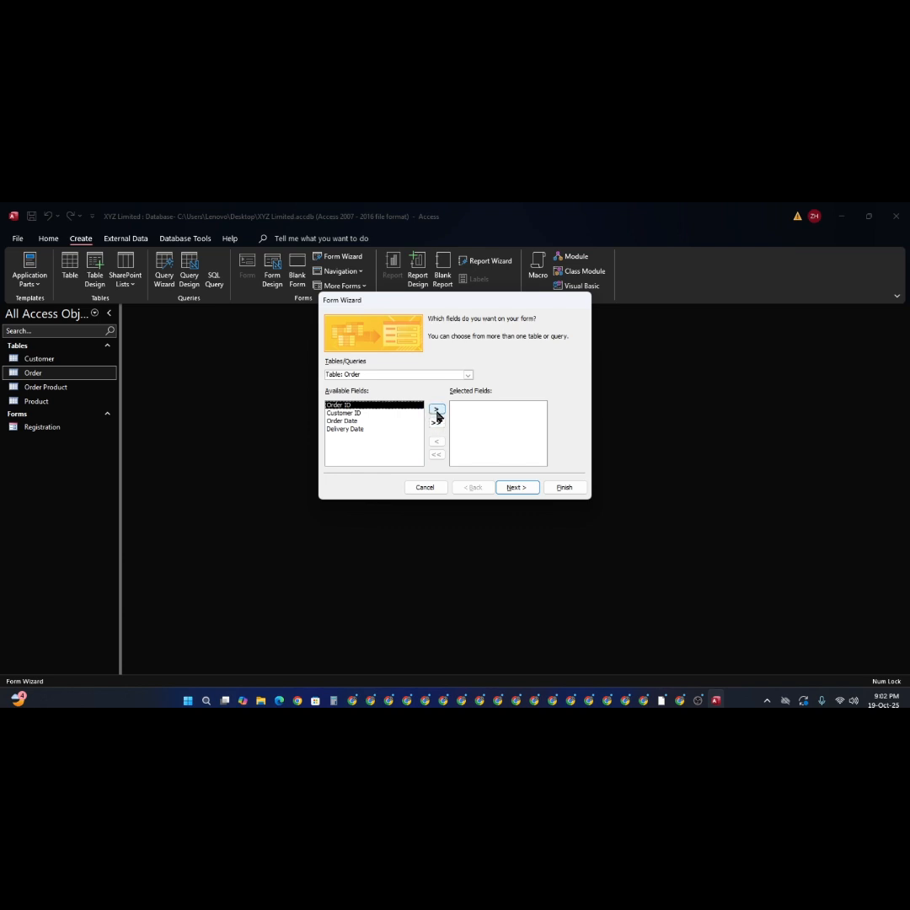
- Add the Order ID, Customer ID and Delivery Date fields from the Order table to the form's selected fields
{"action": "left_click", "coordinate": [437, 410]}
{"action": "left_click", "coordinate": [437, 411]}
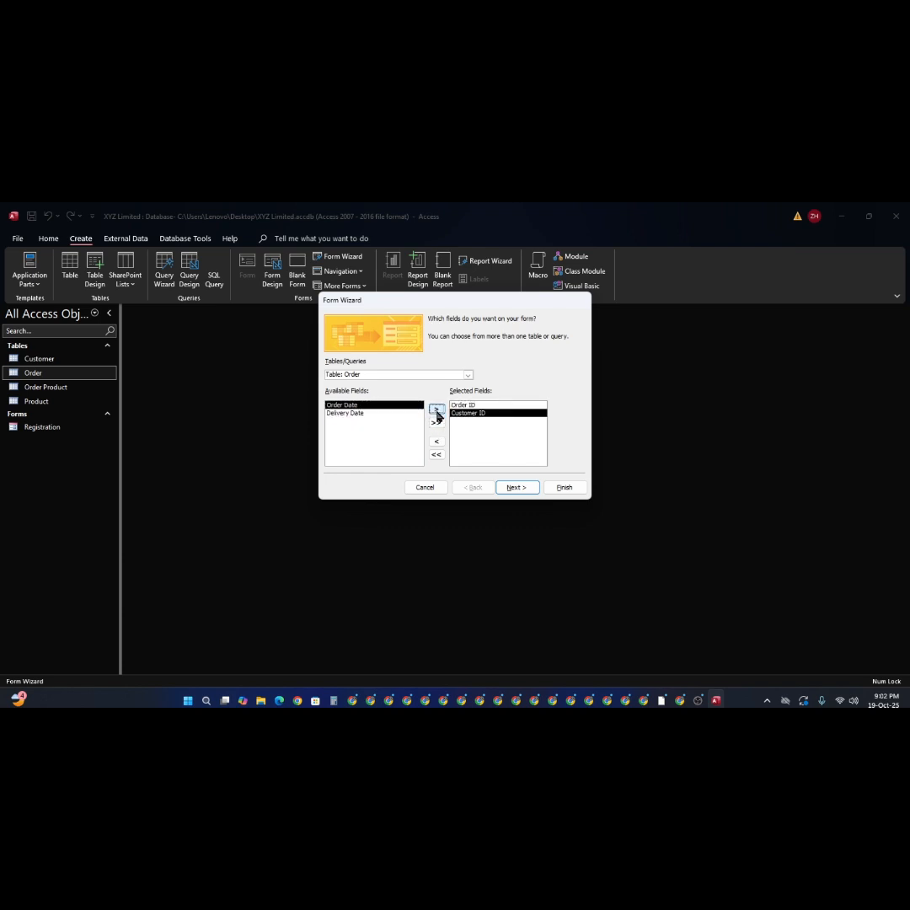
{"action": "left_click", "coordinate": [340, 412]}
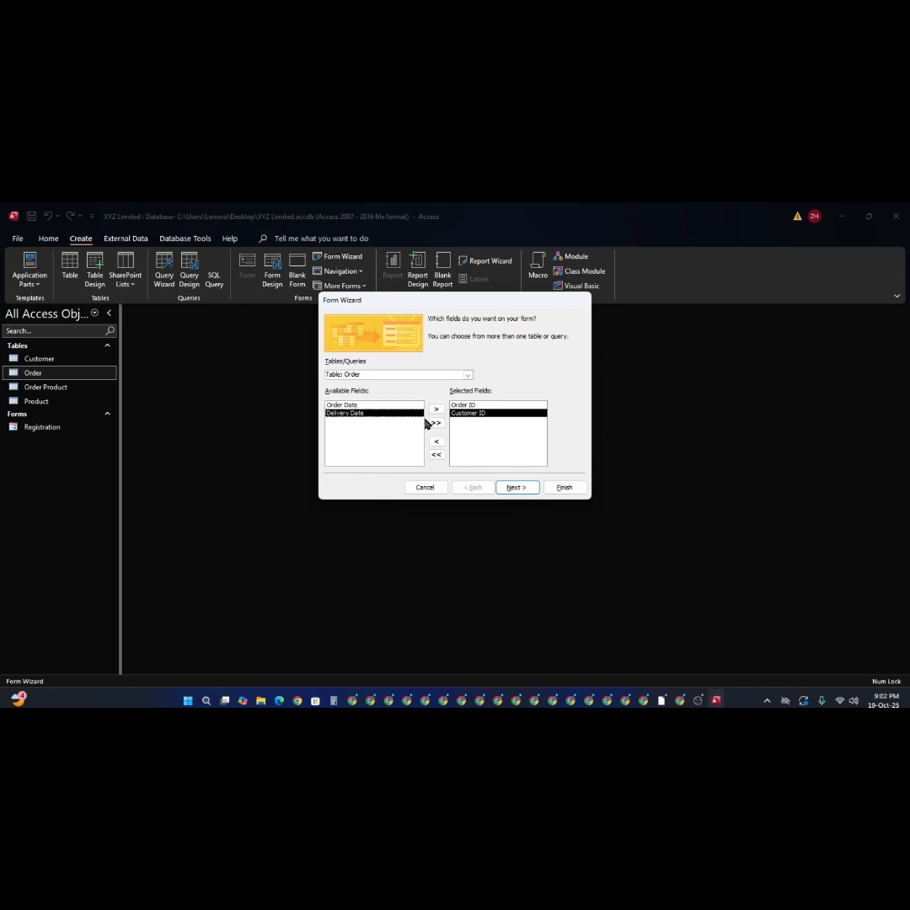
{"action": "left_click", "coordinate": [436, 411]}
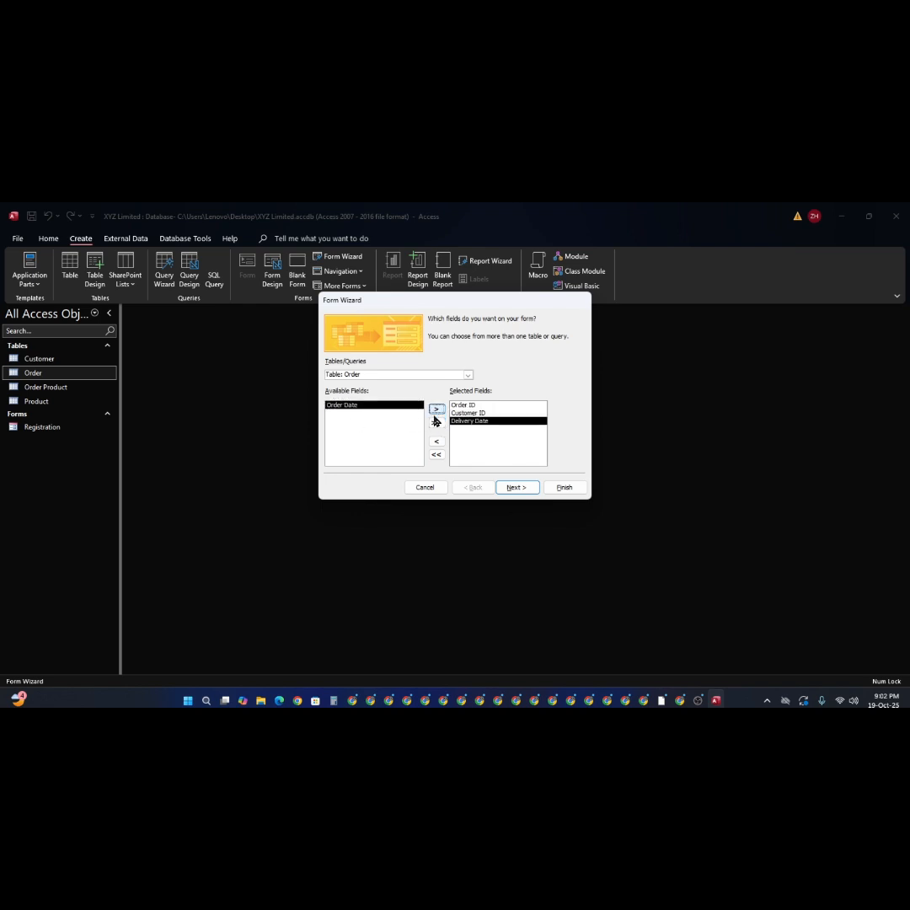
- Switch the field source to the Order Product table and add its ID field to the form
{"action": "left_click", "coordinate": [468, 376]}
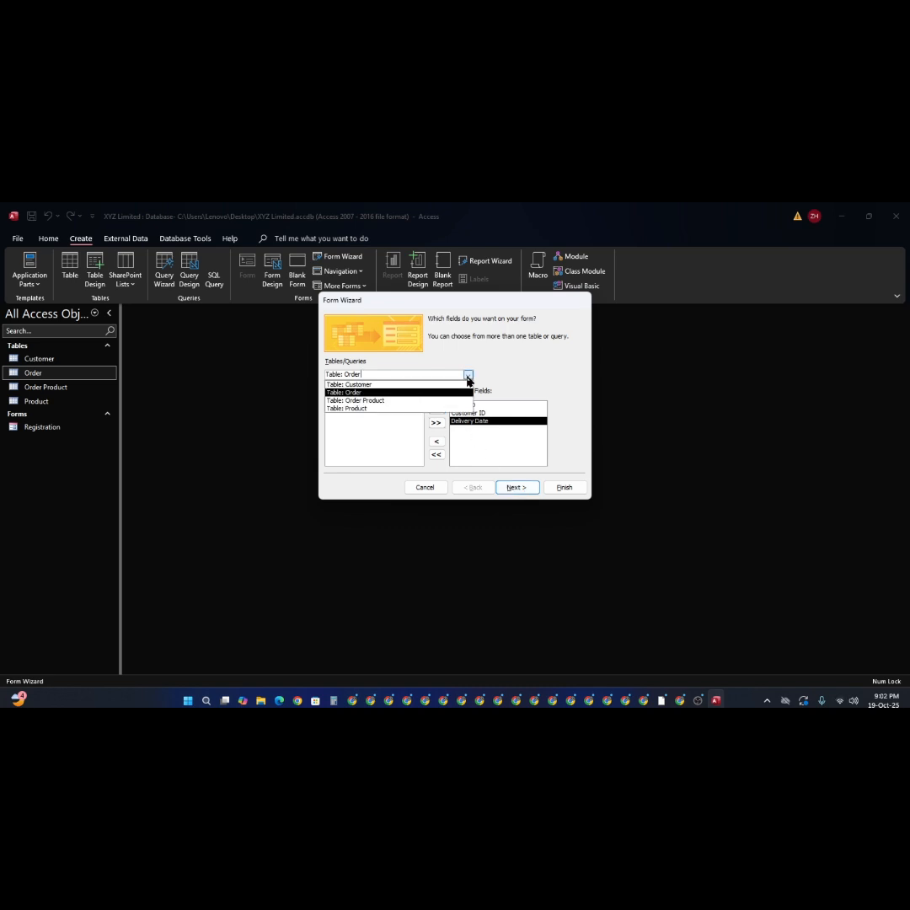
{"action": "left_click", "coordinate": [422, 401]}
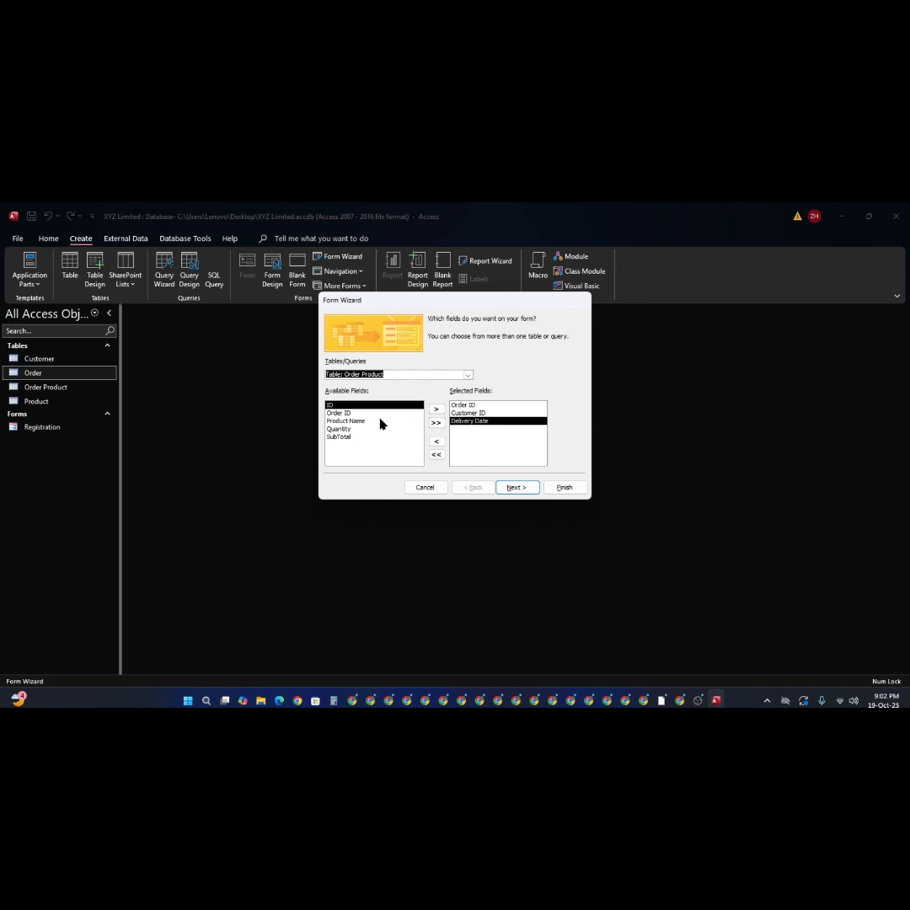
{"action": "left_click", "coordinate": [435, 412]}
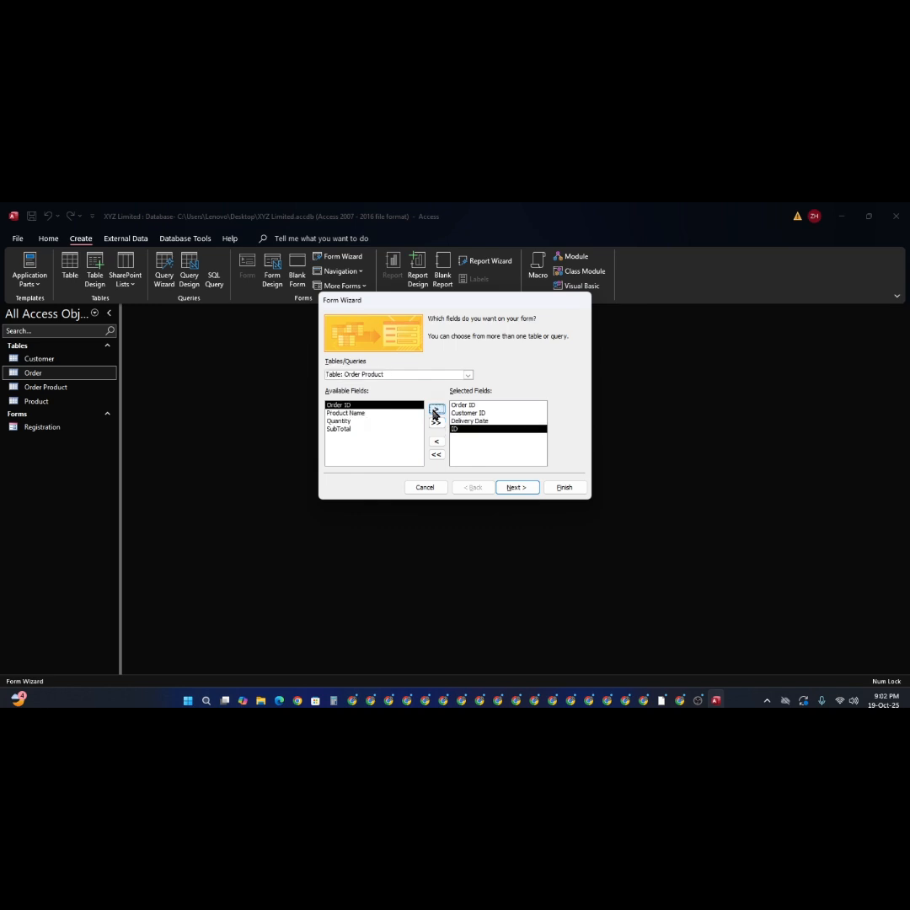
{"action": "left_click", "coordinate": [435, 411]}
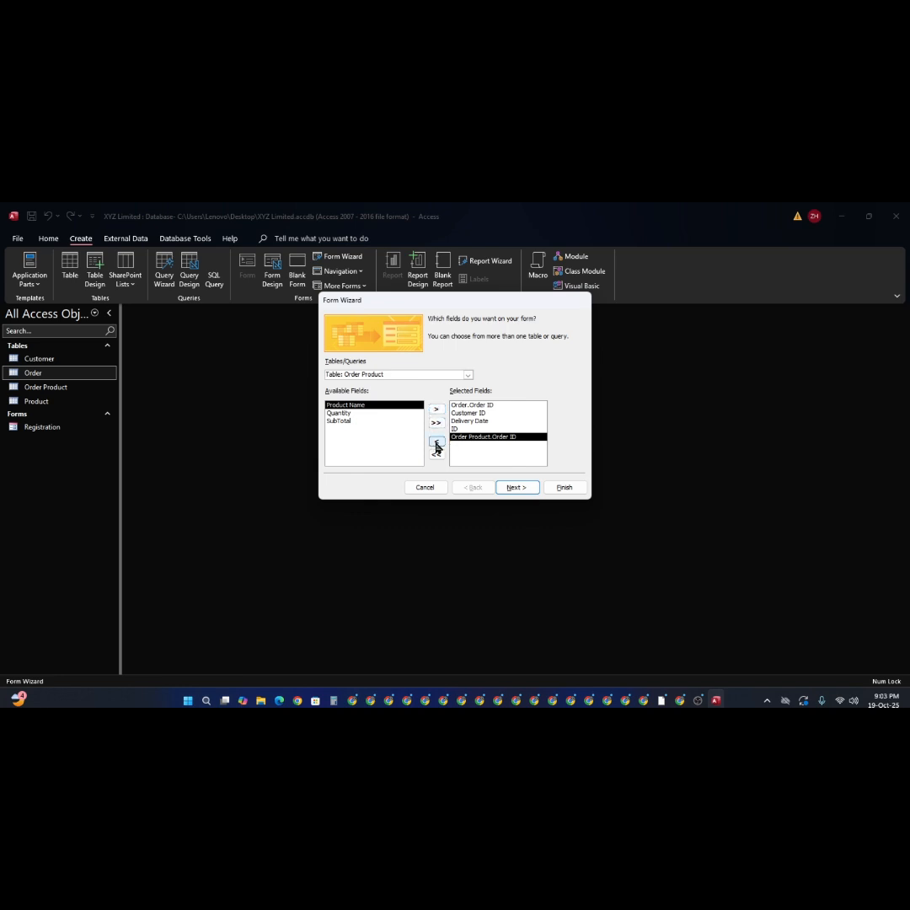
{"action": "left_click", "coordinate": [437, 442]}
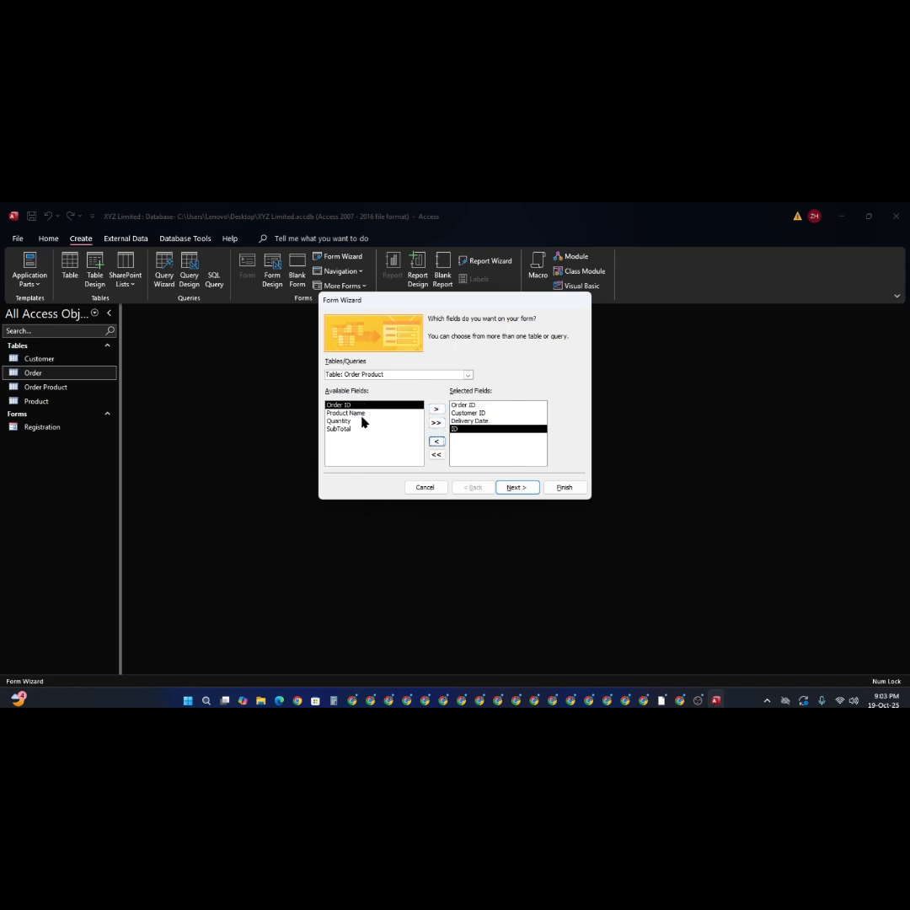
{"action": "left_click", "coordinate": [435, 409]}
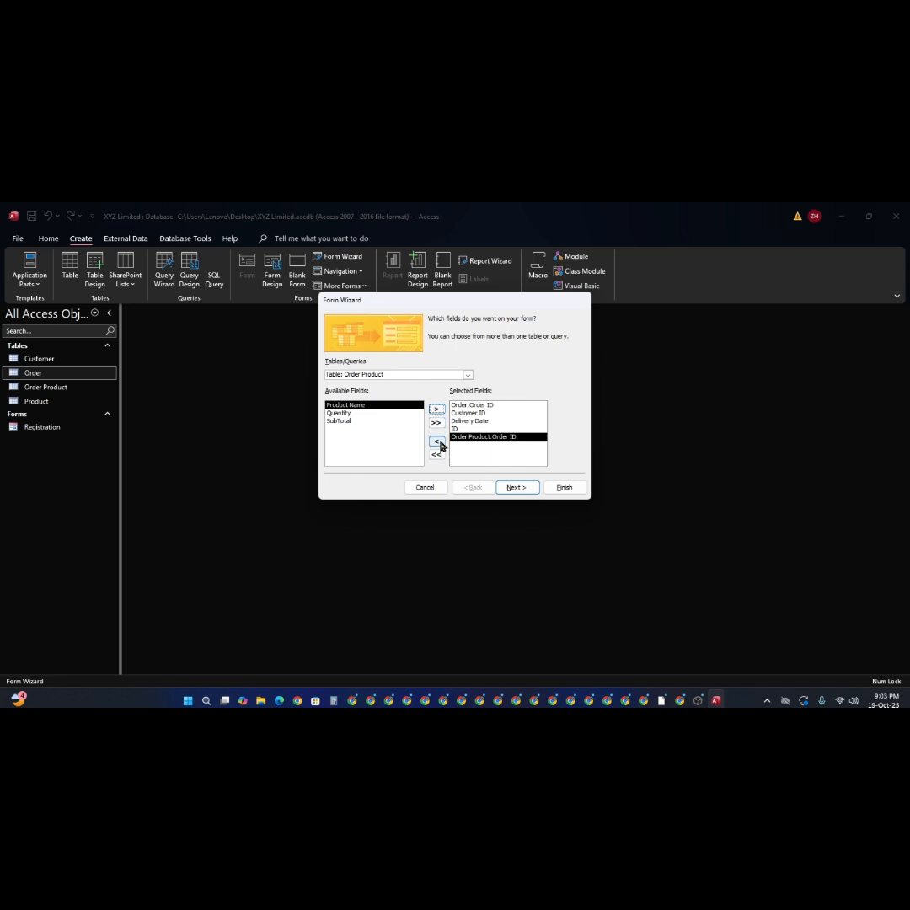
{"action": "left_click", "coordinate": [437, 440]}
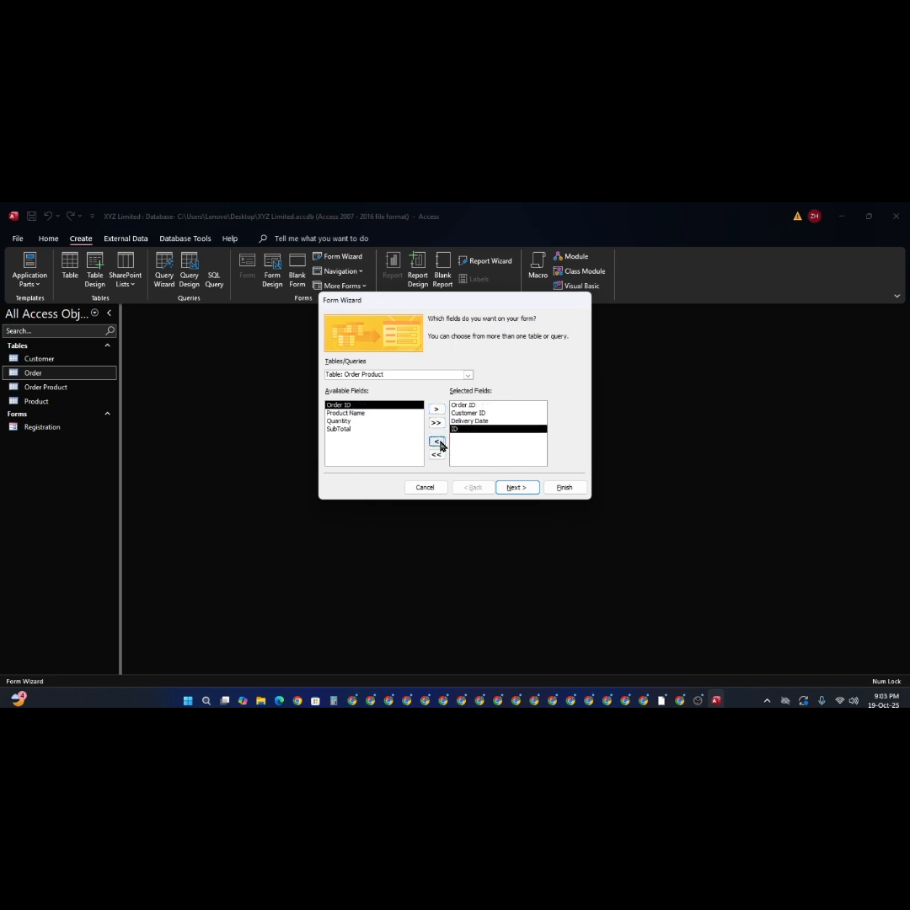
- Add the Product Name and Quantity fields from the Order Product table to the form
{"action": "left_click", "coordinate": [350, 413]}
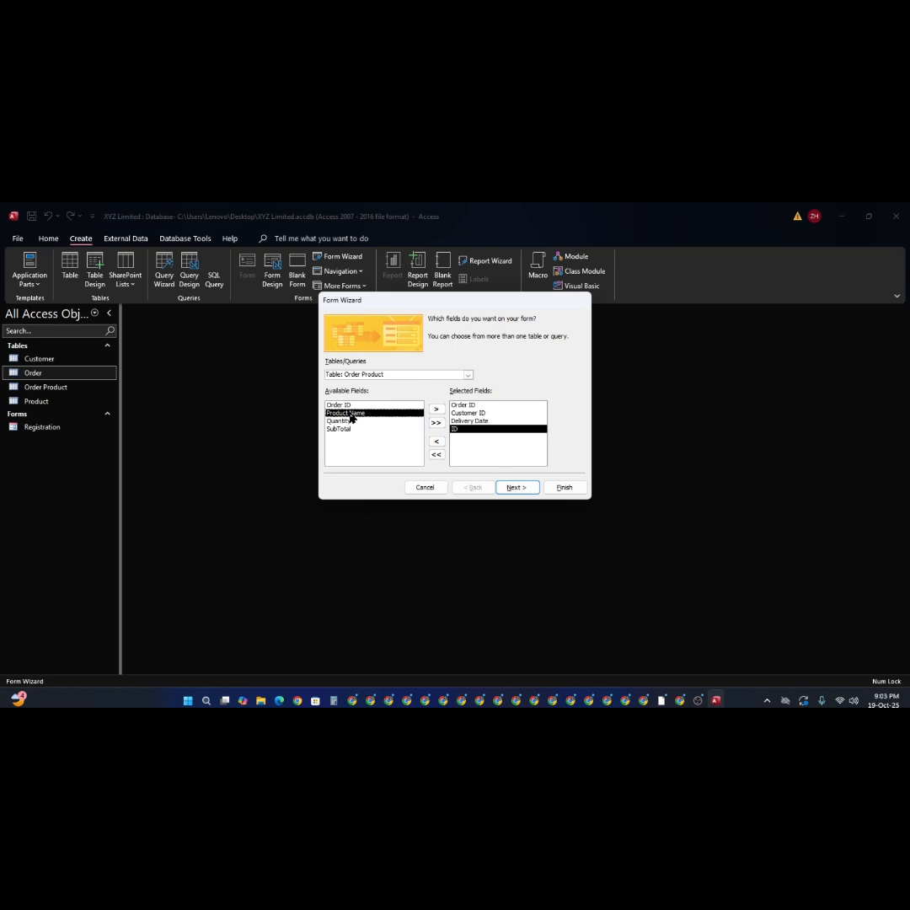
{"action": "left_click", "coordinate": [436, 409]}
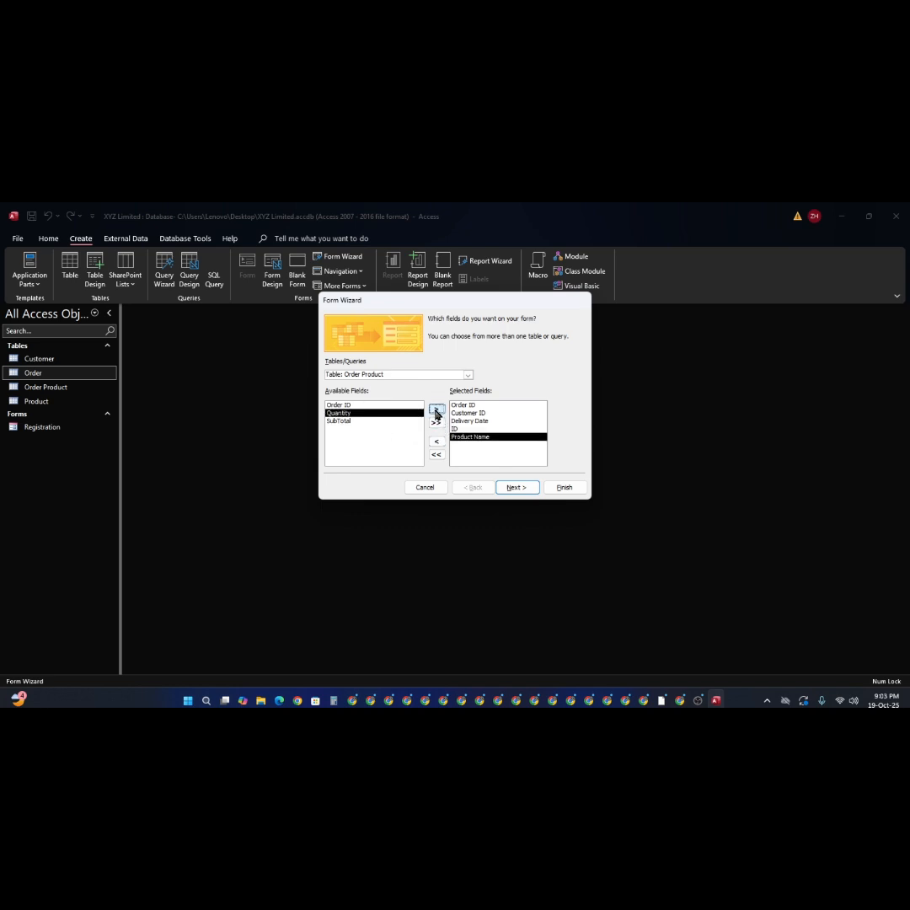
{"action": "left_click", "coordinate": [436, 409]}
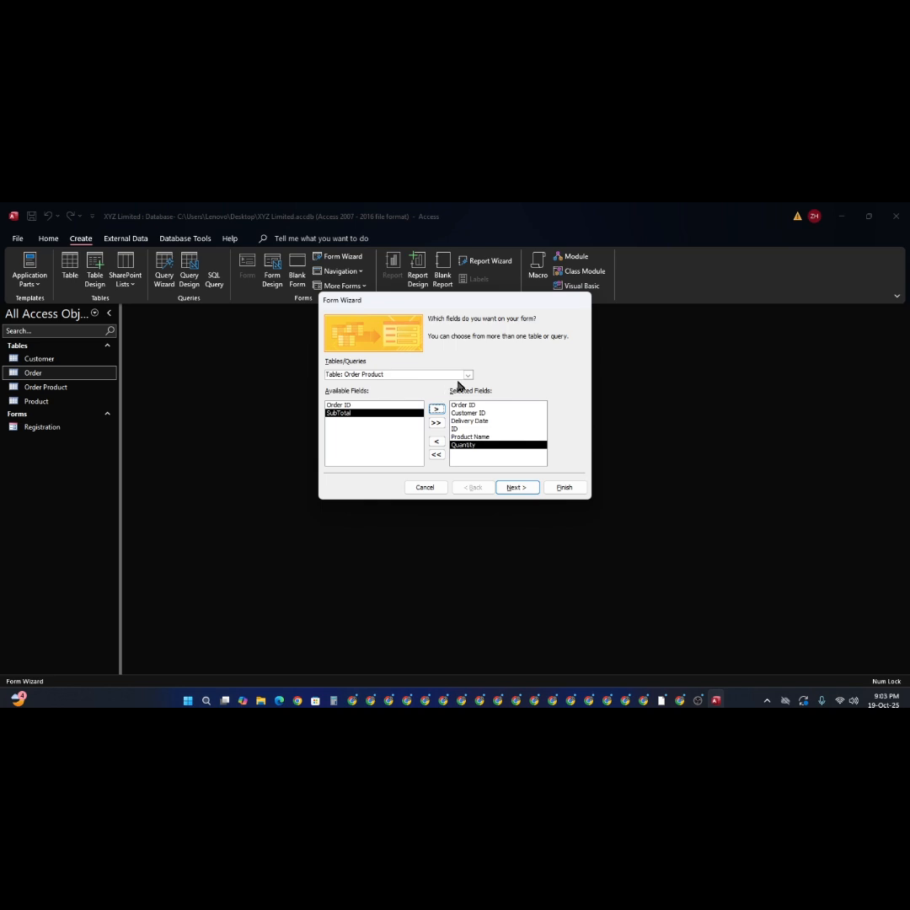
- Switch the field source to the Product table and add its Unit Price field to the form
{"action": "left_click", "coordinate": [469, 375]}
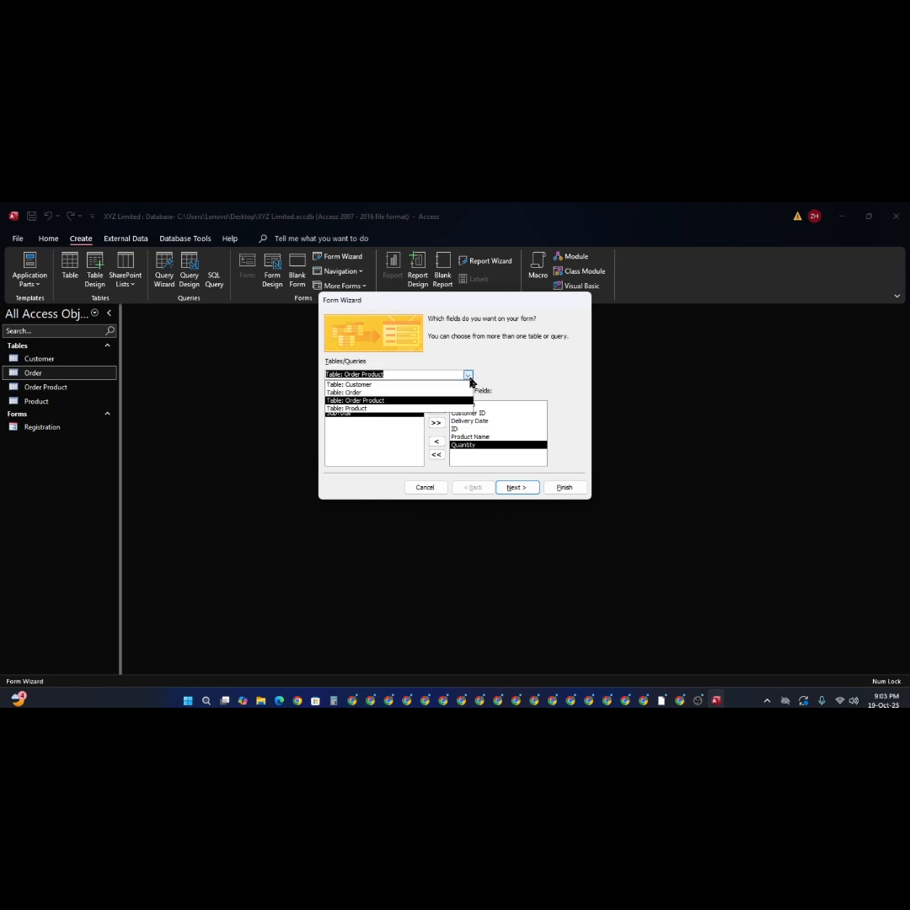
{"action": "left_click", "coordinate": [403, 409]}
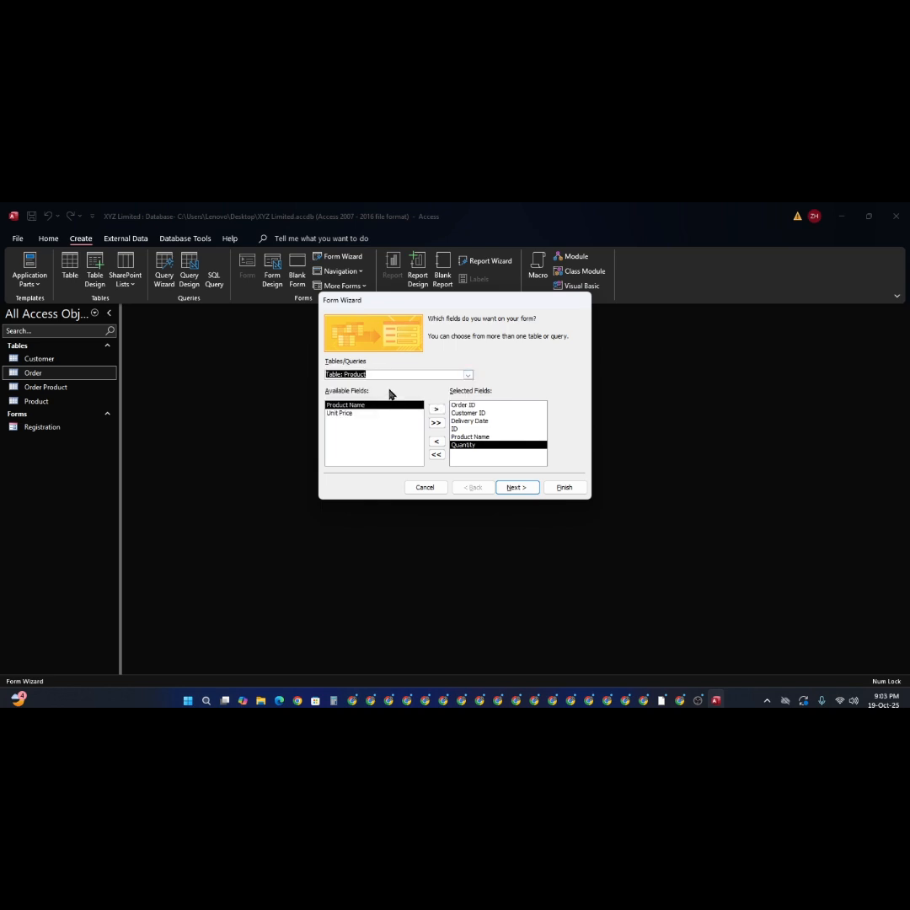
{"action": "left_click", "coordinate": [343, 414]}
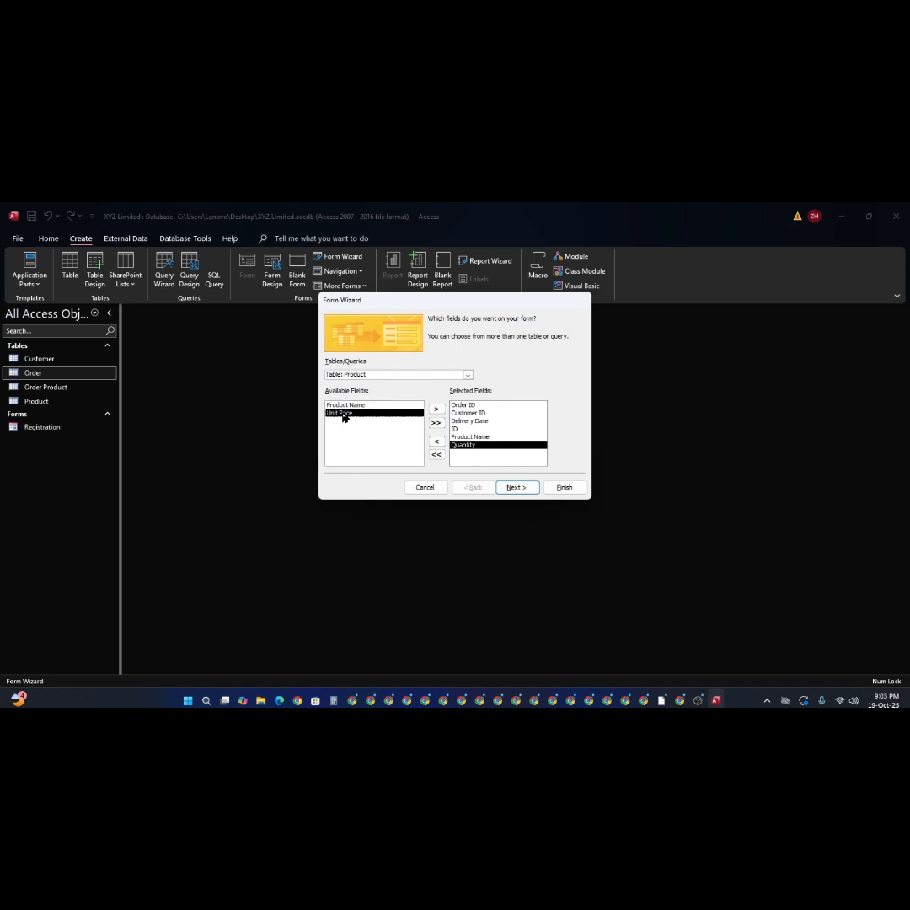
{"action": "left_click", "coordinate": [435, 409]}
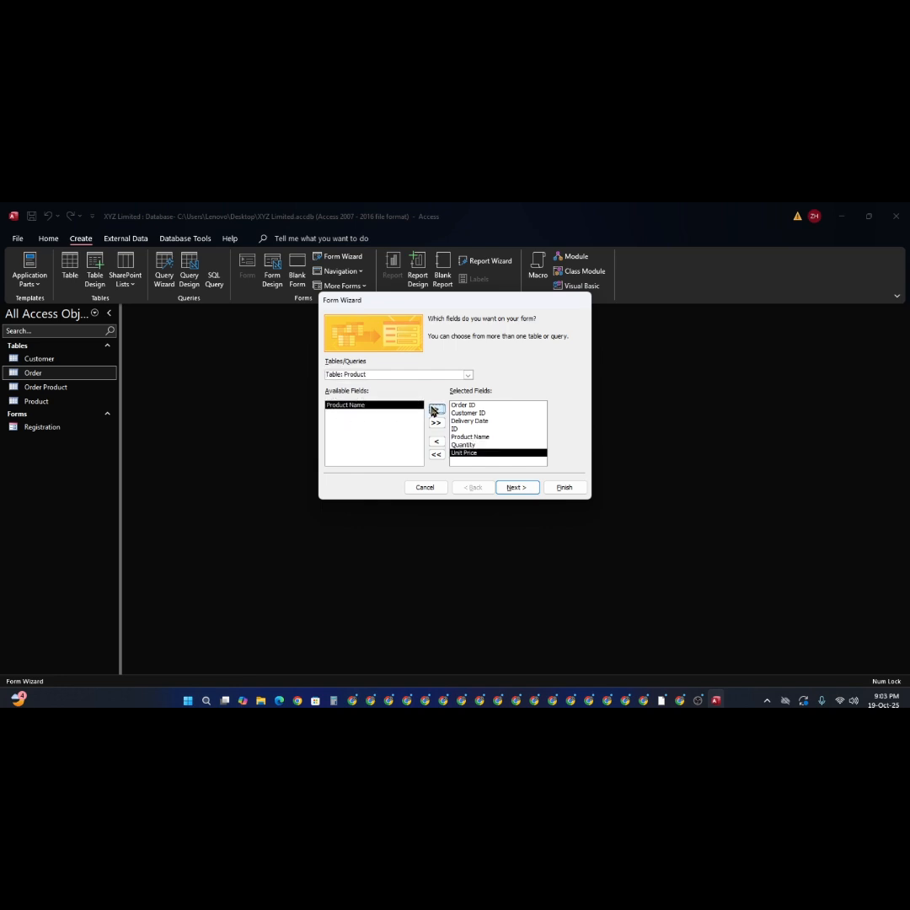
- Add the SubTotal field from the Order Product table and proceed with the completed field selection
{"action": "left_click", "coordinate": [468, 375]}
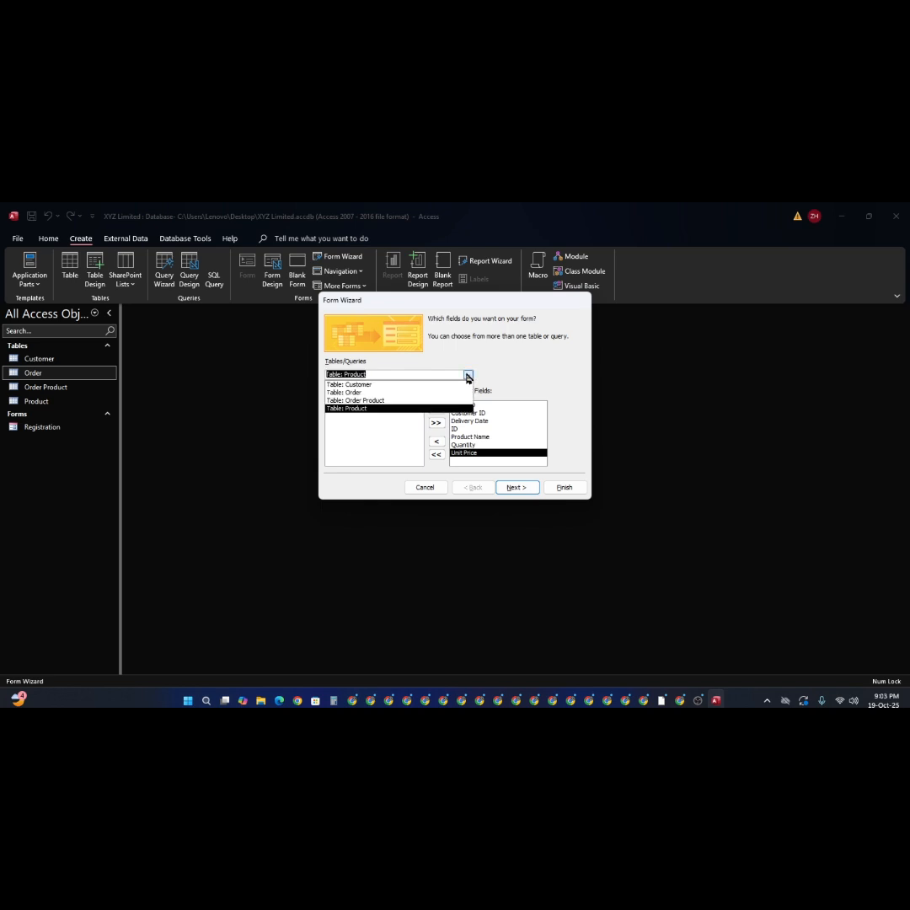
{"action": "left_click", "coordinate": [422, 401]}
{"action": "left_click", "coordinate": [342, 414]}
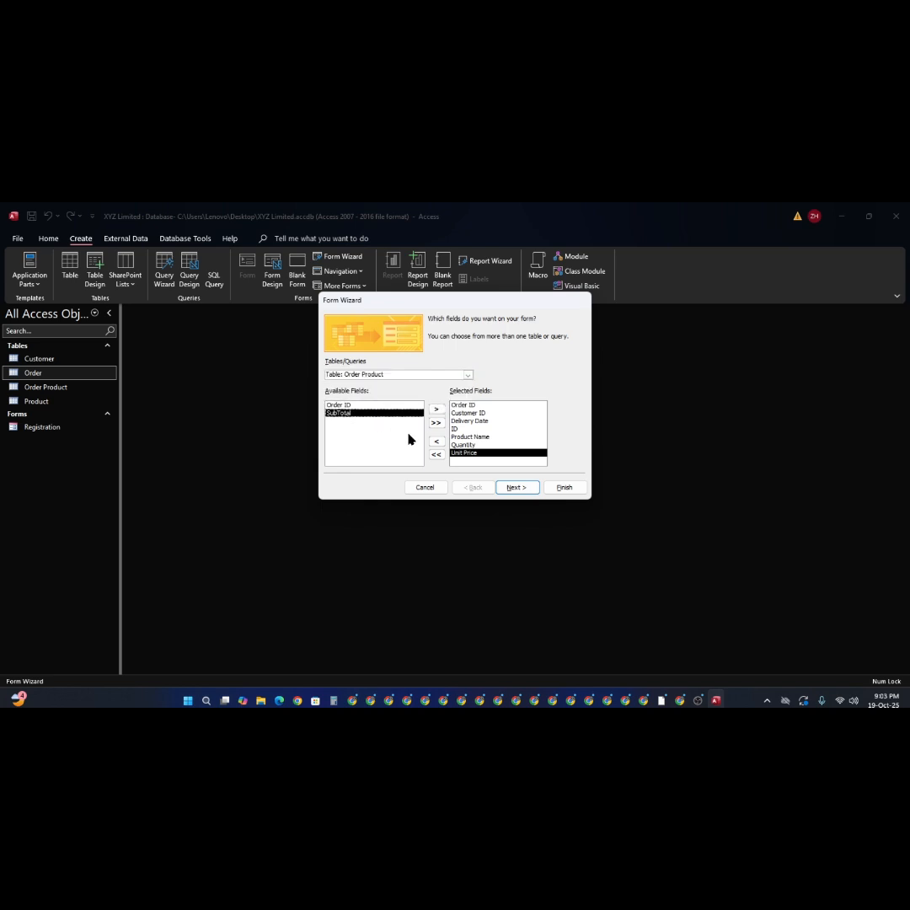
{"action": "left_click", "coordinate": [436, 409]}
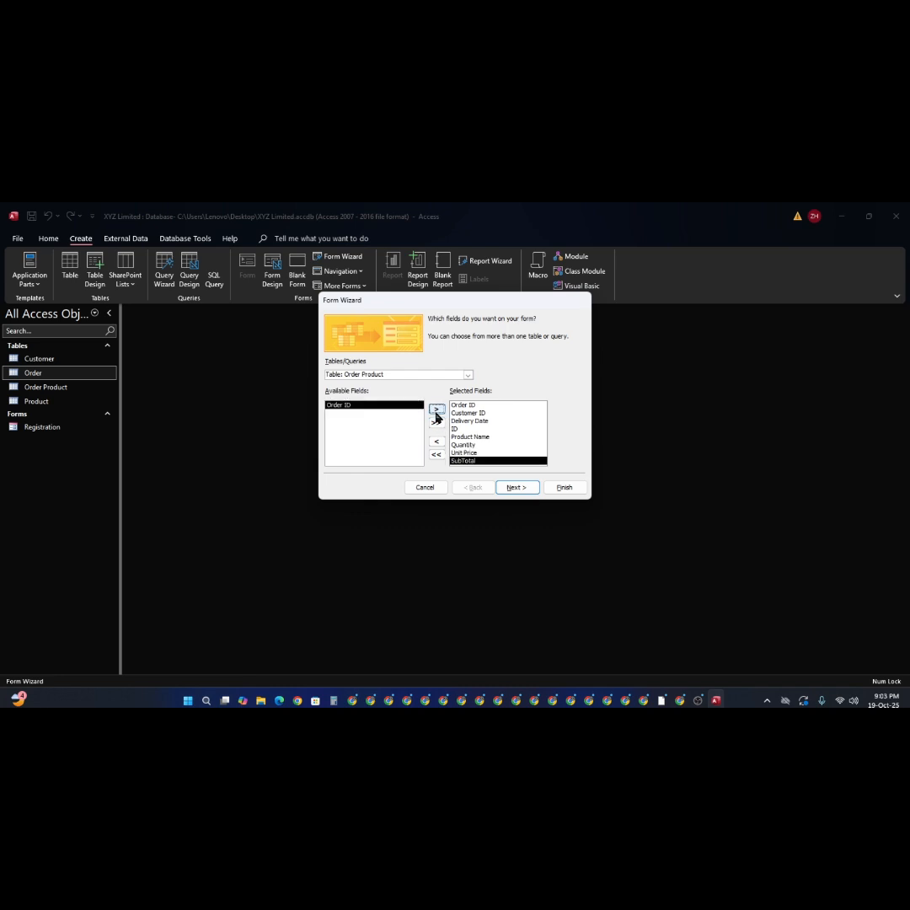
{"action": "left_click", "coordinate": [515, 488]}
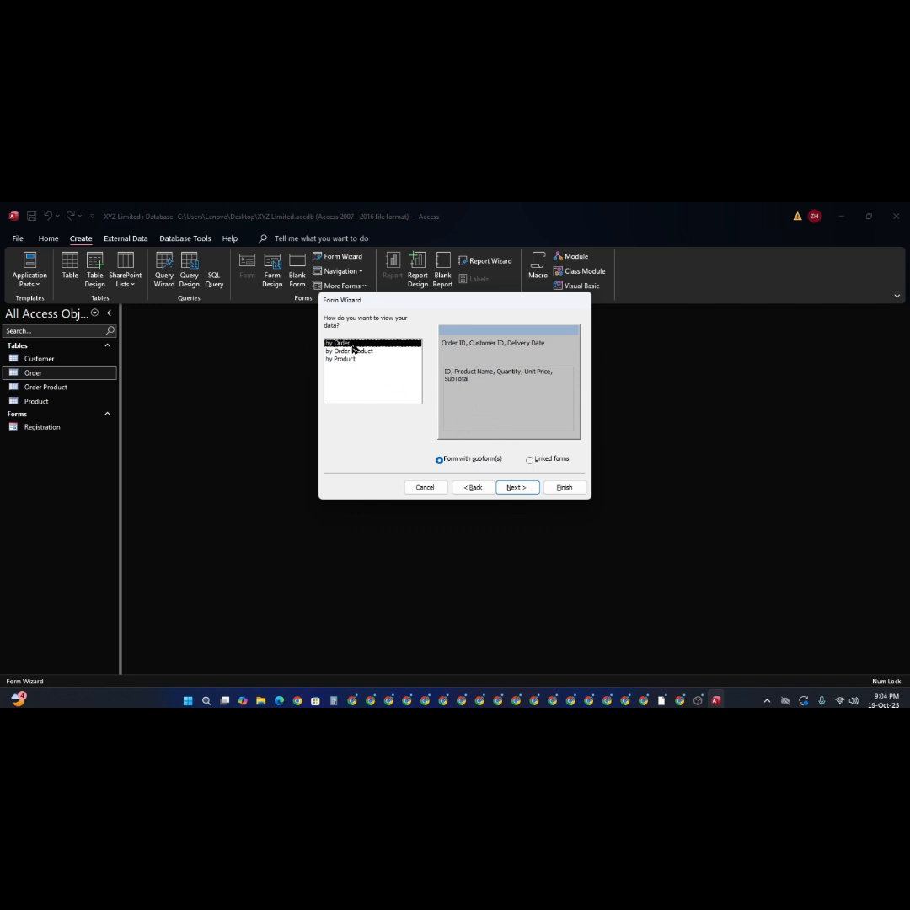
- Set the form, viewed by Order, to be a form with subforms and give the subform a Tabular layout
{"action": "left_click", "coordinate": [529, 461]}
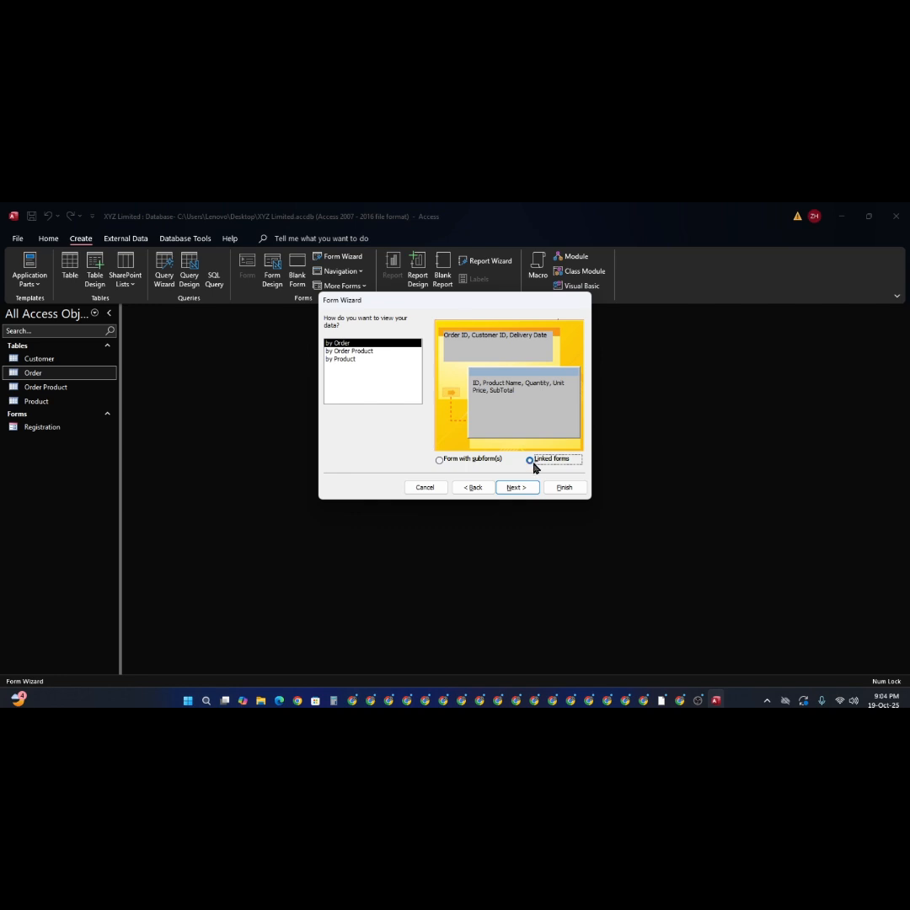
{"action": "left_click", "coordinate": [440, 462]}
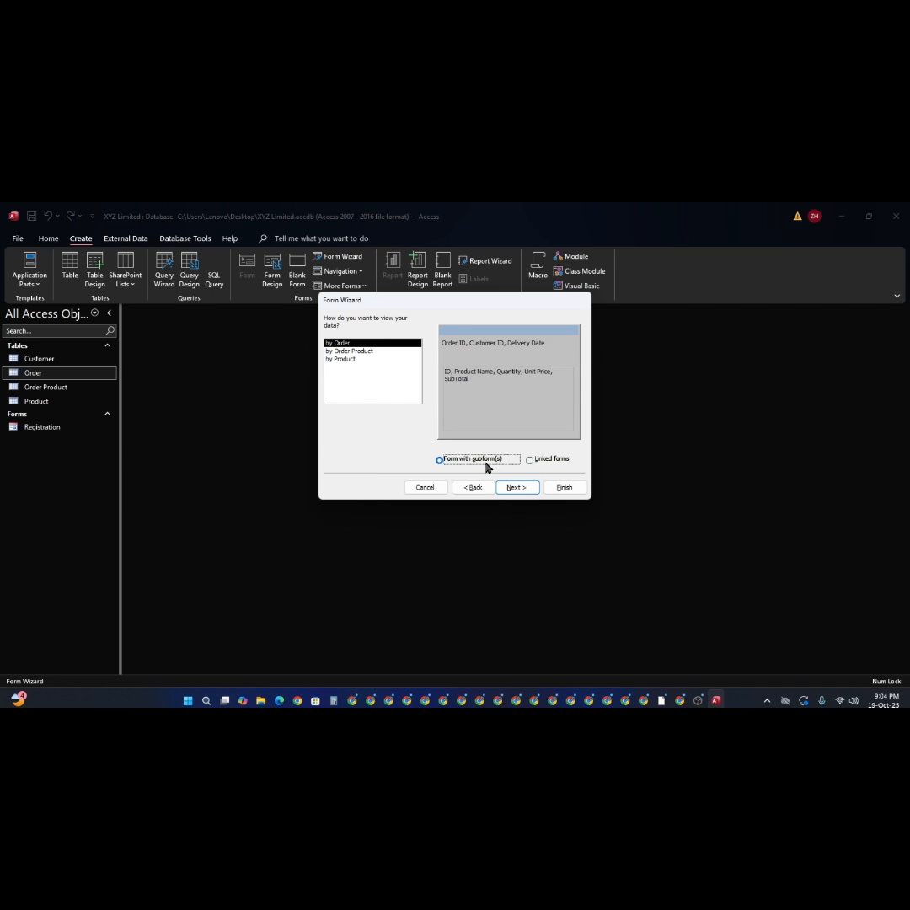
{"action": "left_click", "coordinate": [515, 489]}
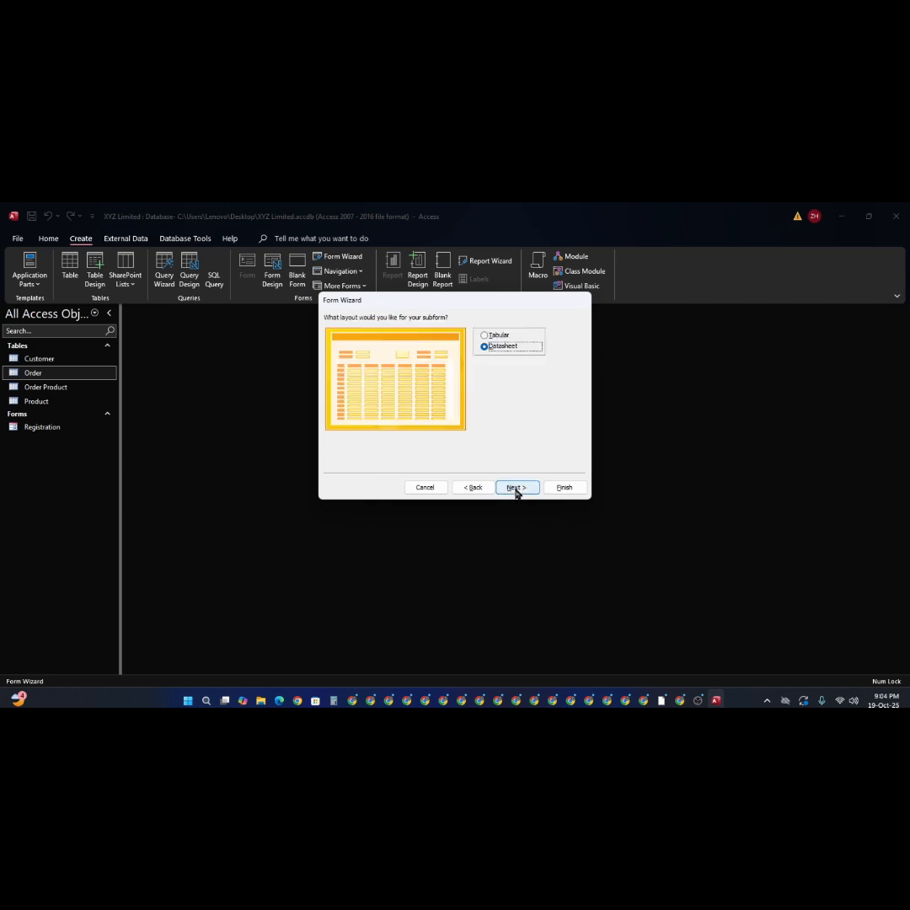
{"action": "left_click", "coordinate": [484, 336]}
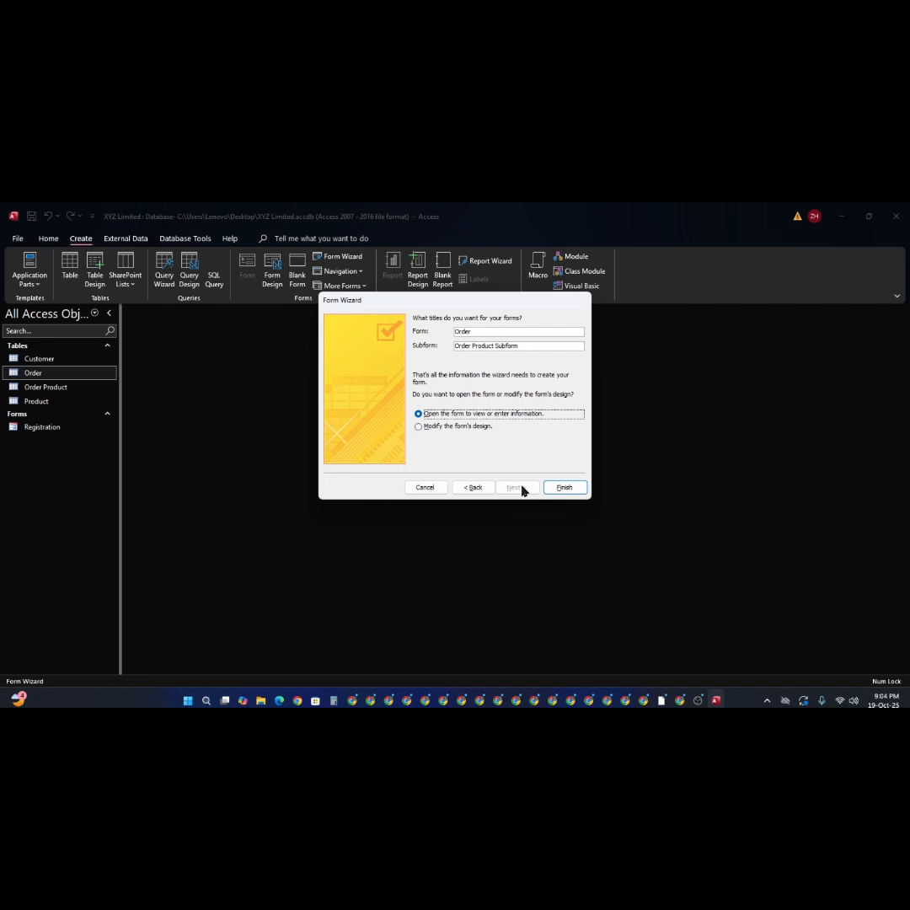
- Title the main form "Order Form", keep the subform title "Order Product Subform", and finish the wizard with the form opened for viewing
{"action": "left_click", "coordinate": [491, 329]}
{"action": "left_click", "coordinate": [429, 431]}
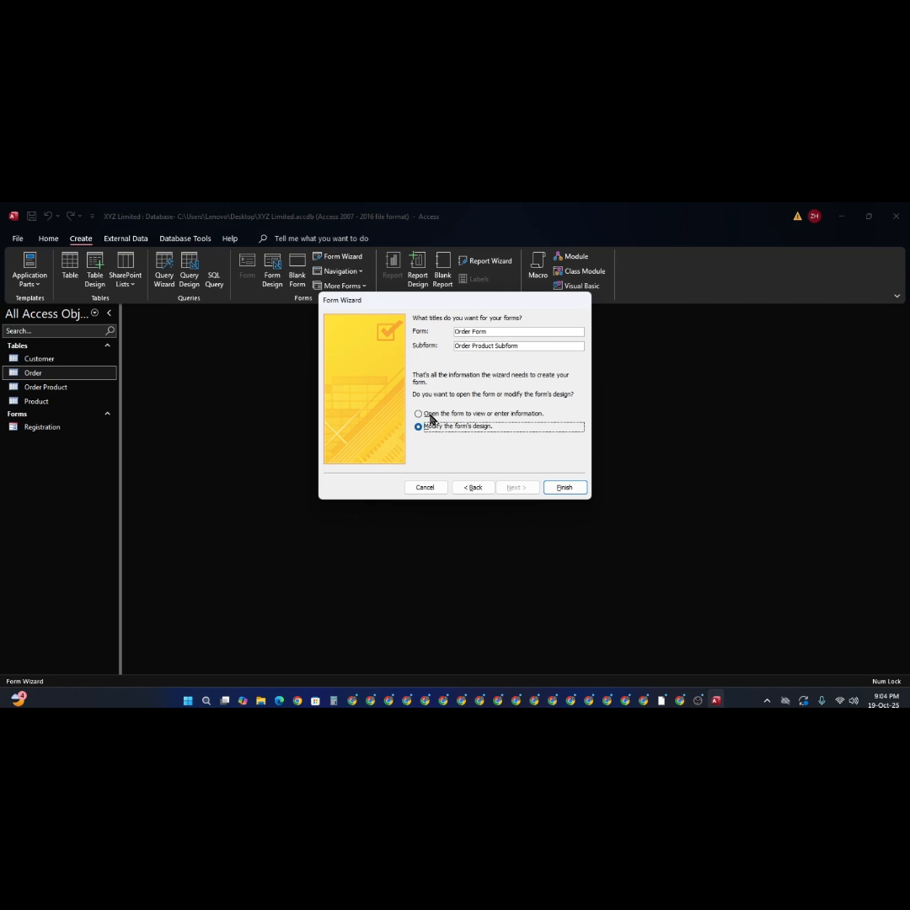
{"action": "left_click", "coordinate": [430, 417]}
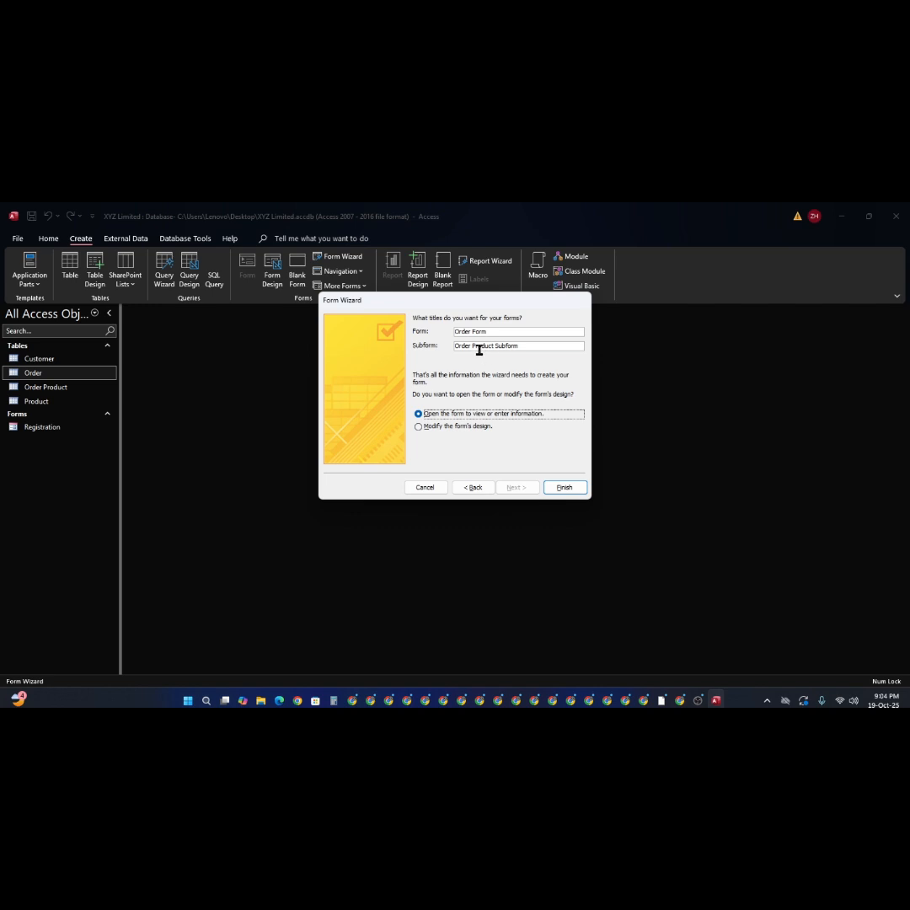
{"action": "left_click", "coordinate": [535, 345]}
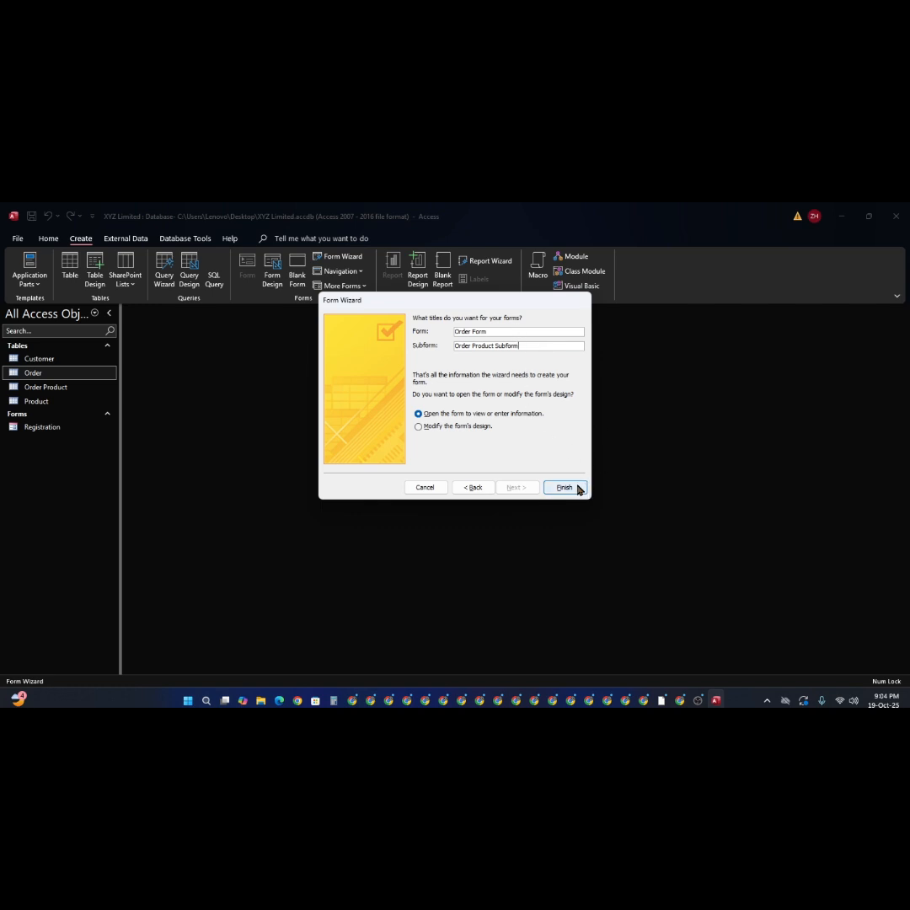
{"action": "left_click", "coordinate": [535, 331]}
{"action": "left_click", "coordinate": [565, 489]}
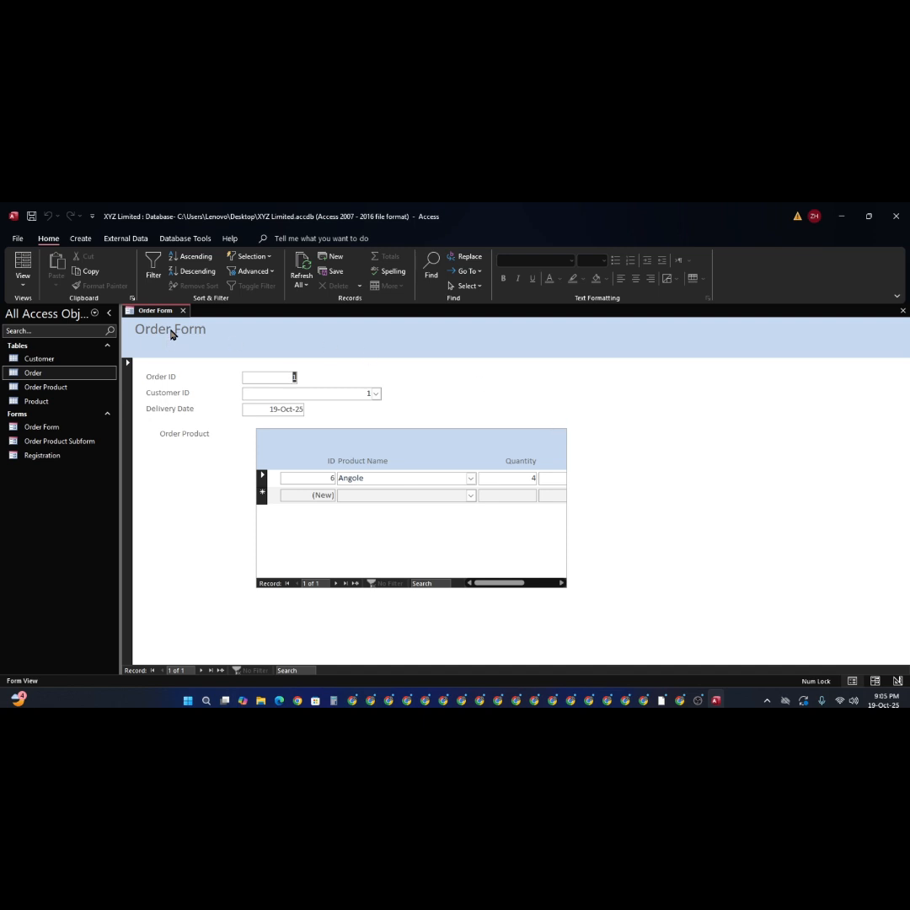
- Open the Order Form in Design View for layout editing
{"action": "left_click", "coordinate": [17, 429]}
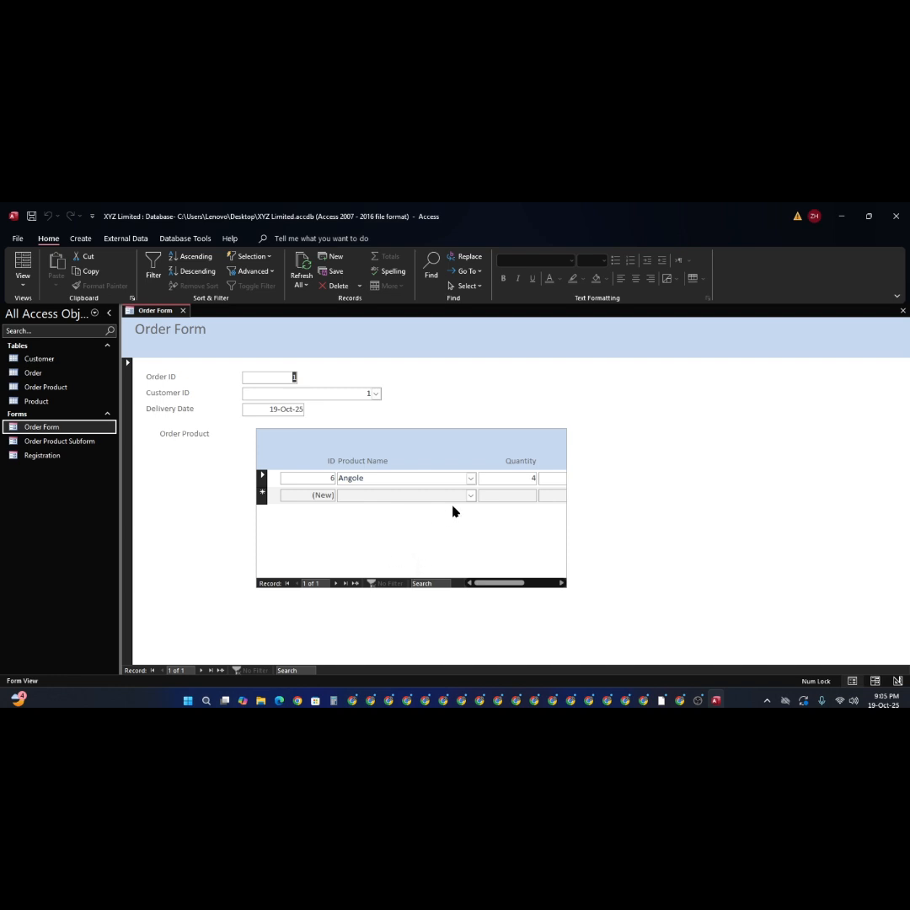
{"action": "right_click", "coordinate": [663, 426]}
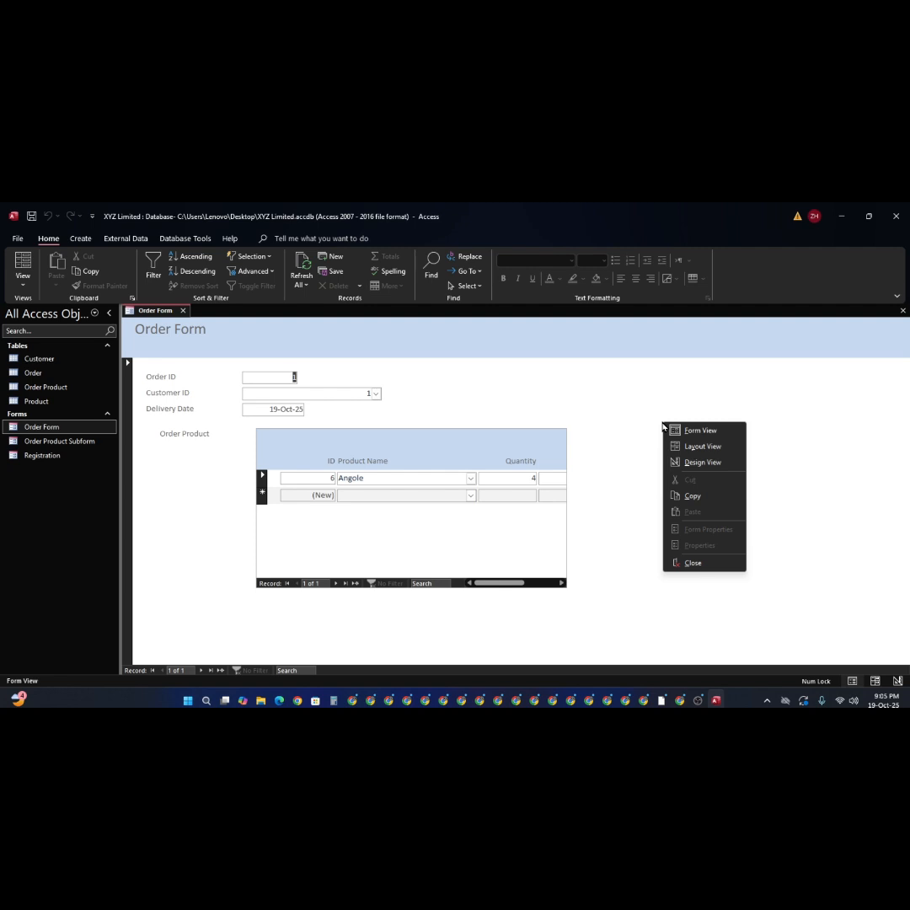
{"action": "left_click", "coordinate": [687, 464]}
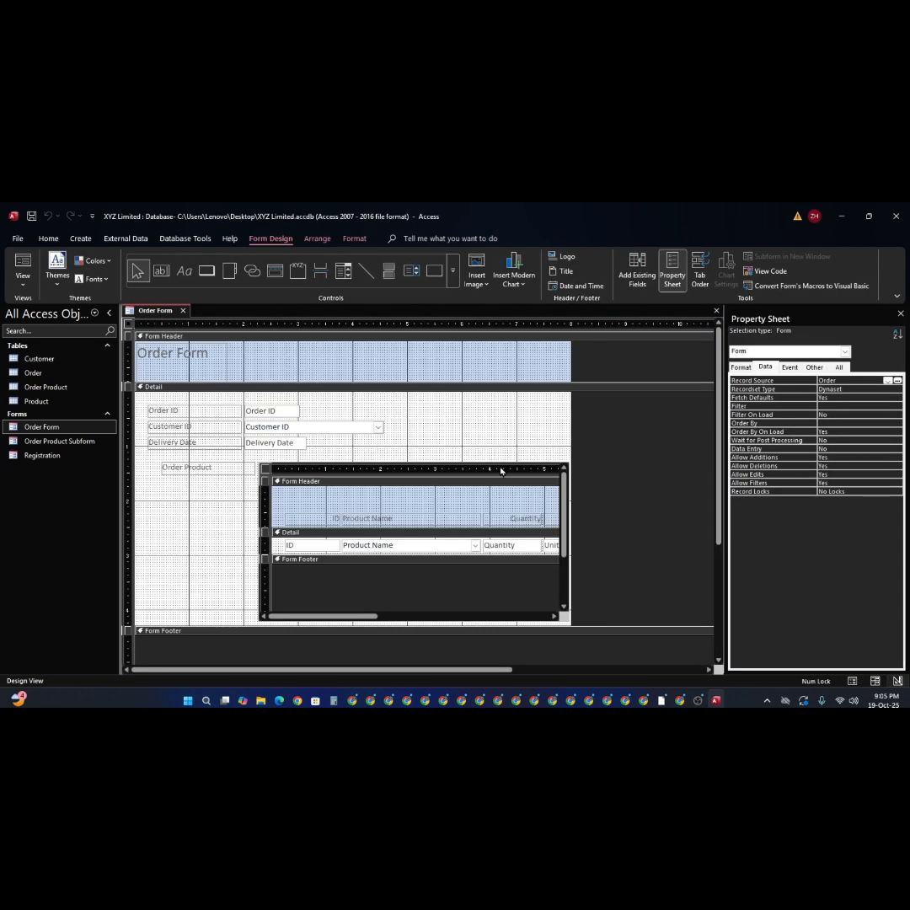
- Move the Order Product subform slightly down in the Detail section and delete its Order Product label
{"action": "mouse_move", "coordinate": [502, 471]}
{"action": "left_mouse_down"}
{"action": "mouse_move", "coordinate": [468, 468]}
{"action": "mouse_move", "coordinate": [505, 473]}
{"action": "left_mouse_up"}
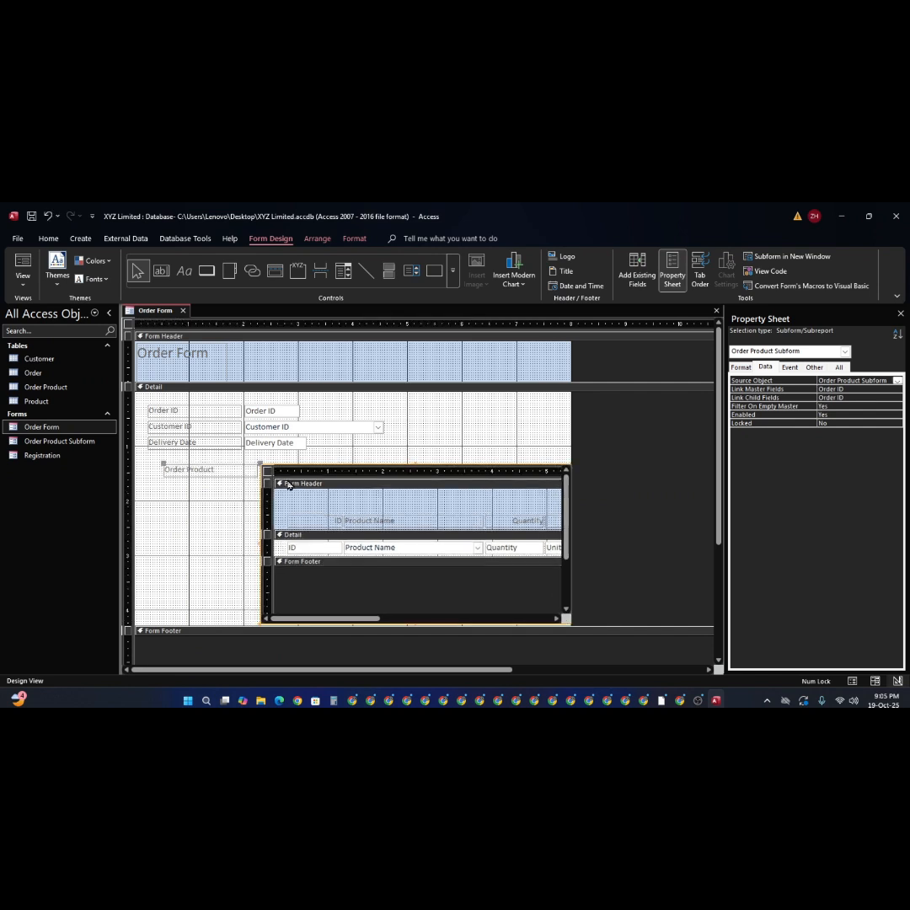
{"action": "left_click", "coordinate": [200, 473]}
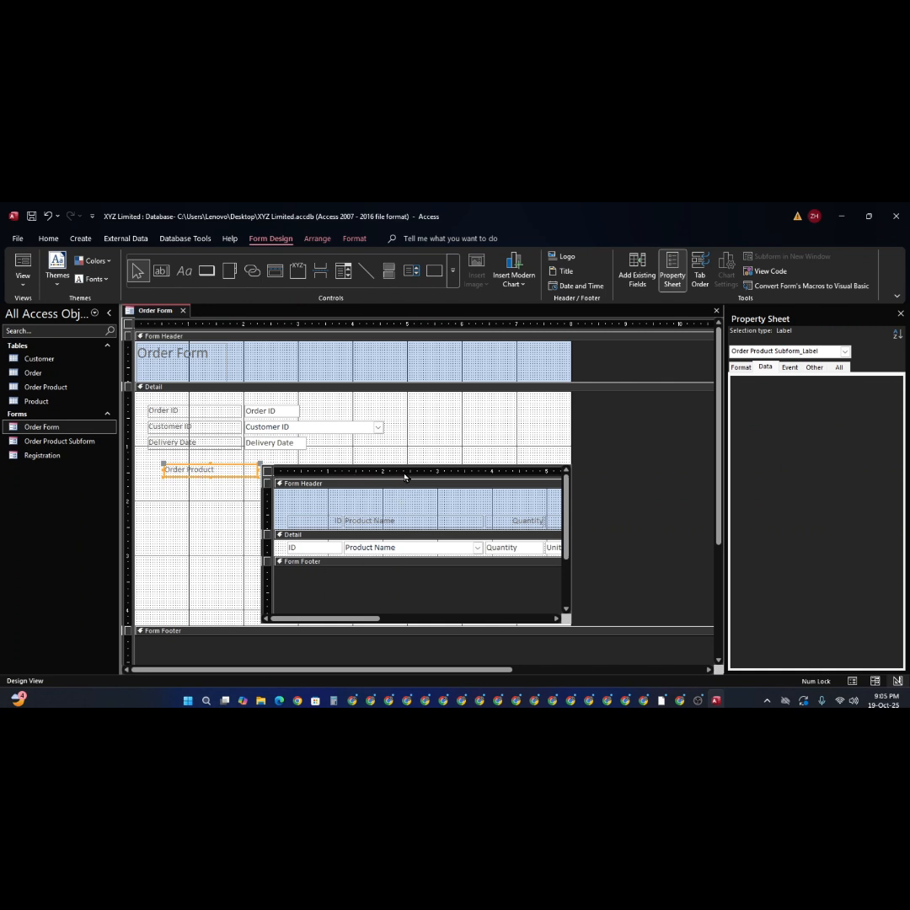
{"action": "left_click_drag", "start_coordinate": [409, 476], "coordinate": [407, 489]}
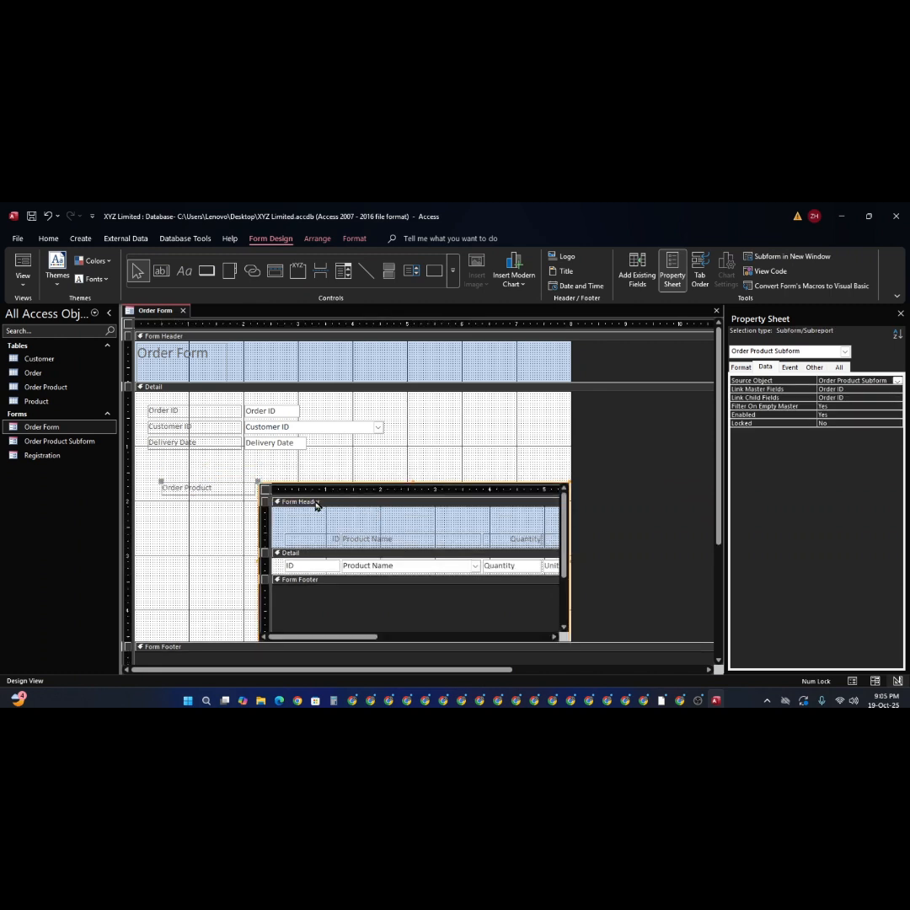
{"action": "left_click", "coordinate": [194, 488]}
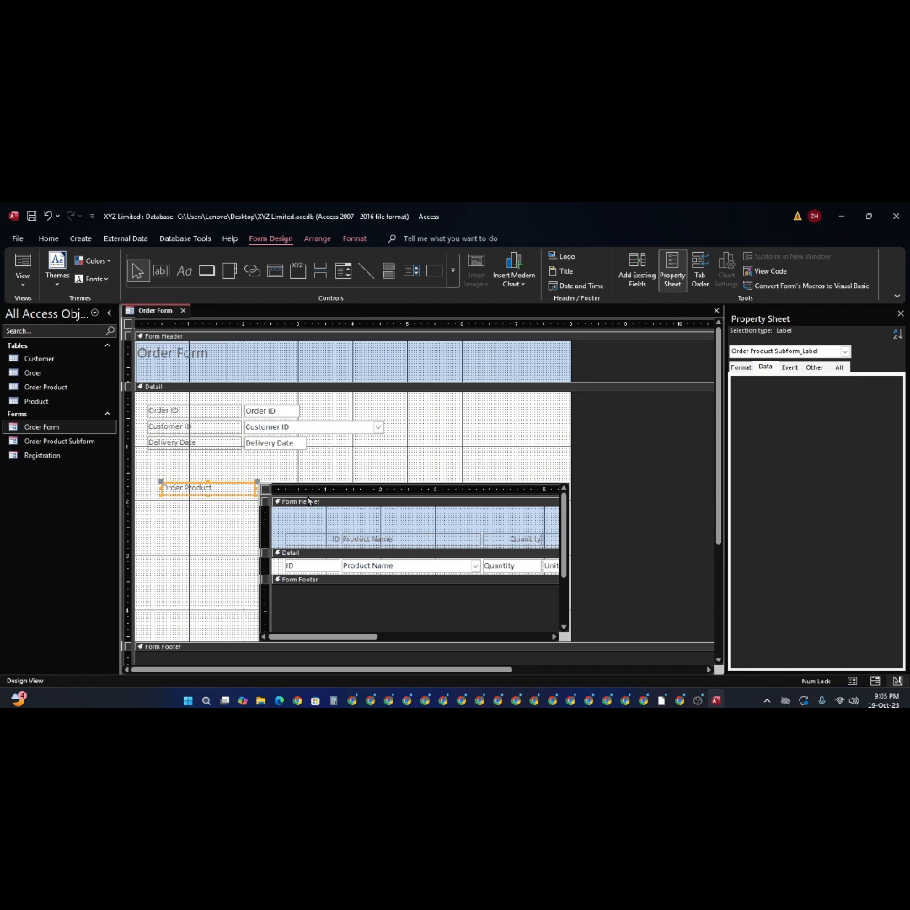
{"action": "key", "text": "Delete"}
- Move the subform to just below the Delivery Date field and enlarge it to about 6.79 by 3.17 inches
{"action": "left_click_drag", "start_coordinate": [346, 489], "coordinate": [238, 456]}
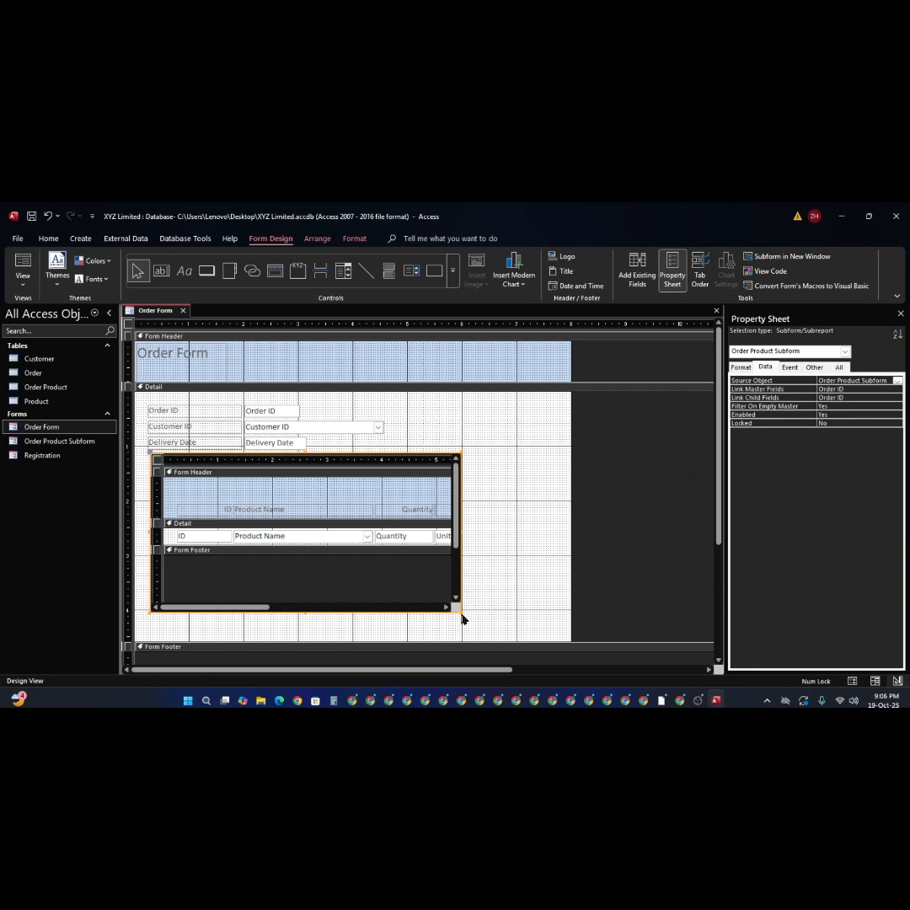
{"action": "left_click_drag", "start_coordinate": [460, 610], "coordinate": [521, 626]}
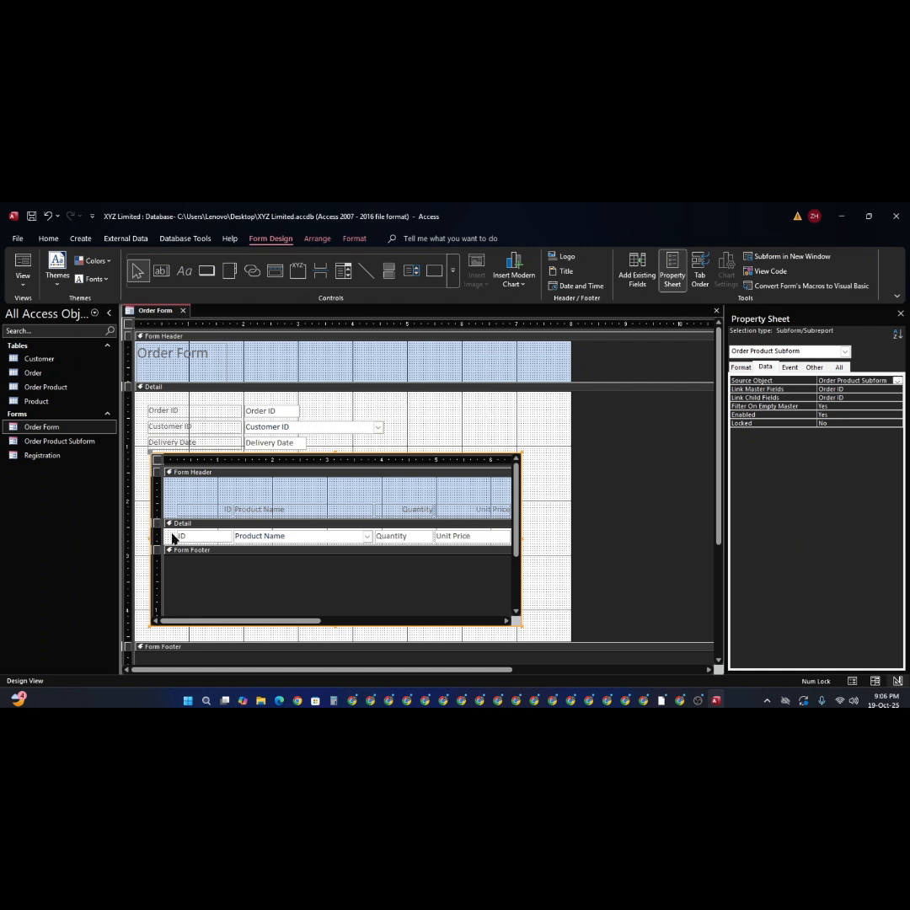
- Set the height of all the column labels in the subform's header to 0.25 inches
{"action": "left_click", "coordinate": [275, 511]}
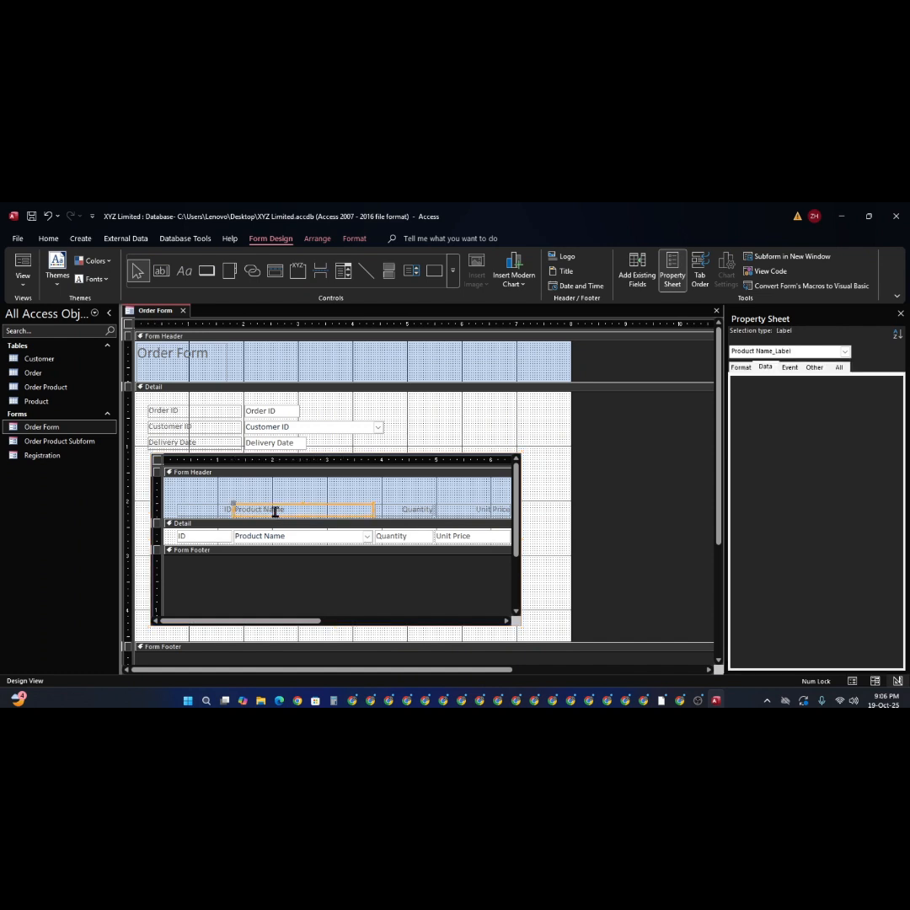
{"action": "left_click", "coordinate": [165, 512]}
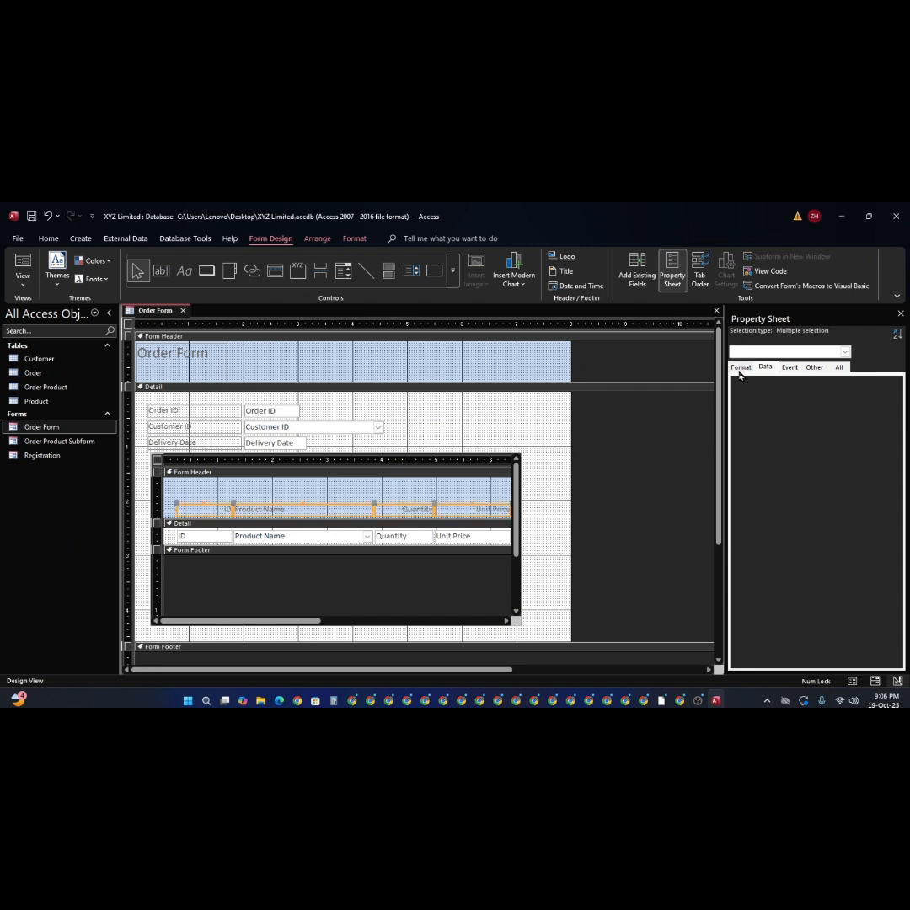
{"action": "left_click", "coordinate": [674, 272]}
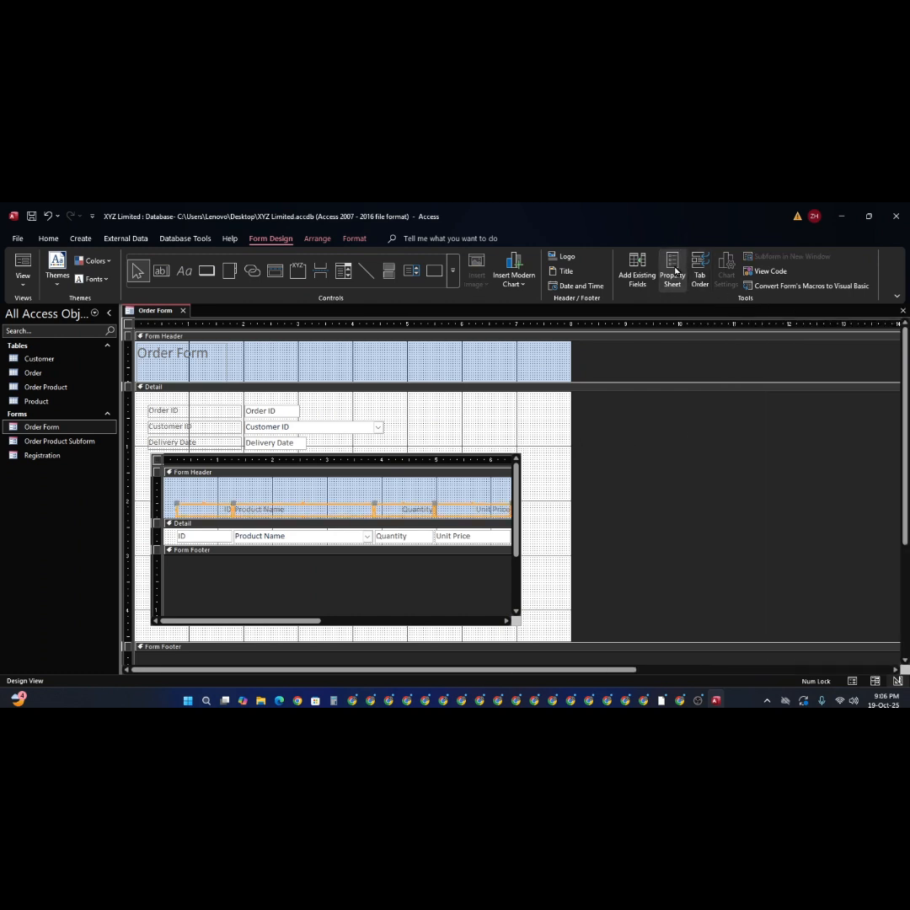
{"action": "left_click", "coordinate": [675, 272]}
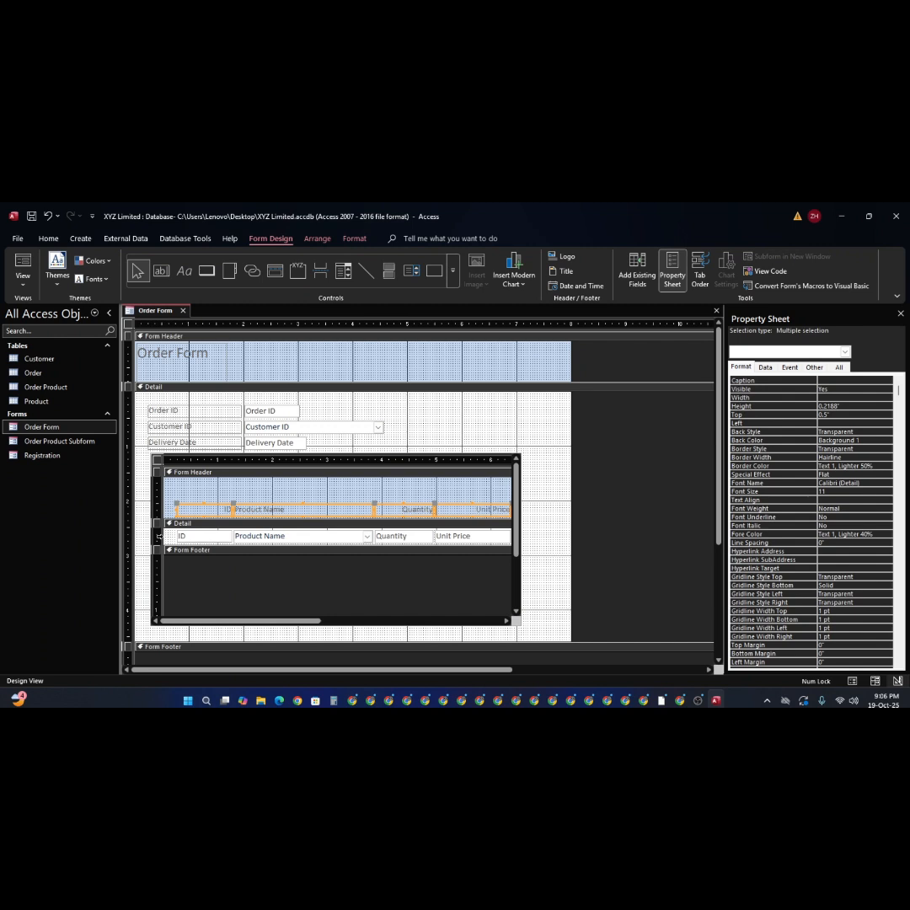
{"action": "left_click", "coordinate": [158, 536]}
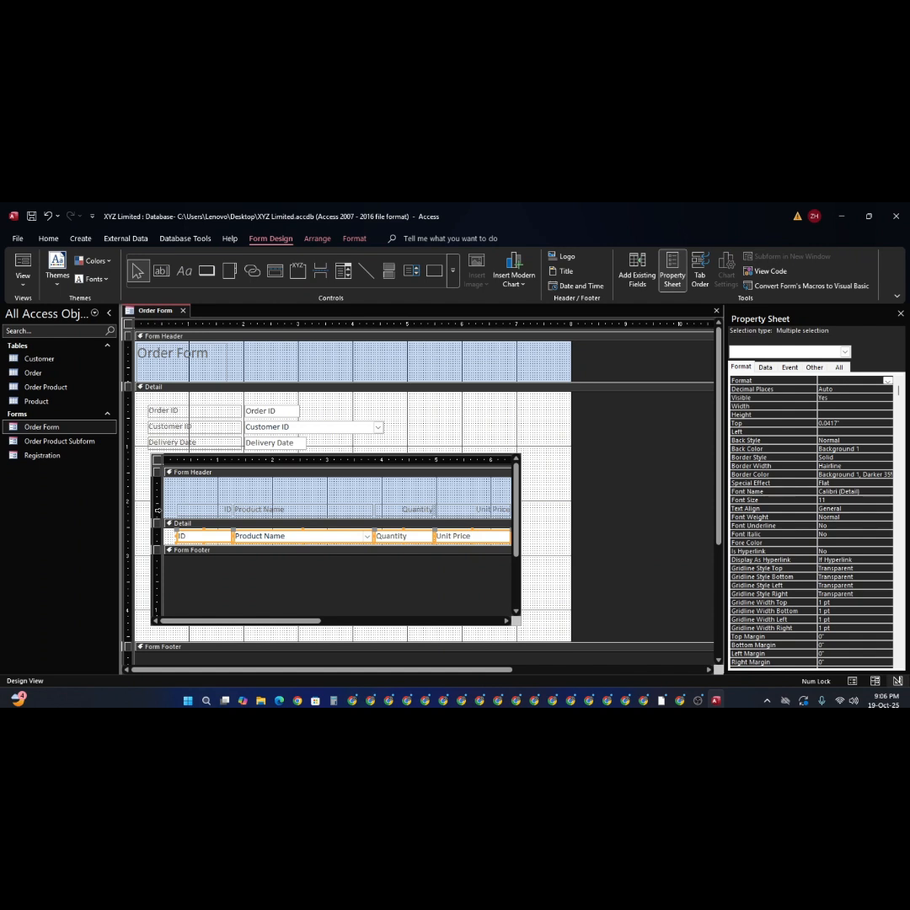
{"action": "left_click", "coordinate": [158, 510]}
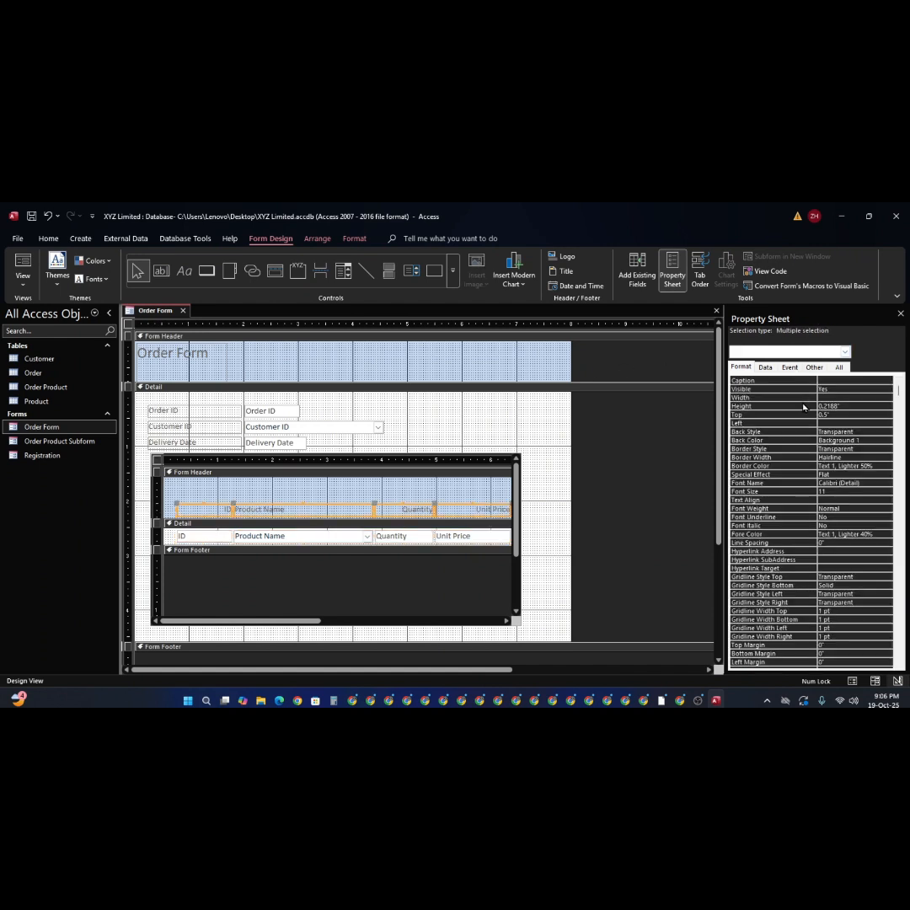
{"action": "left_click", "coordinate": [851, 398]}
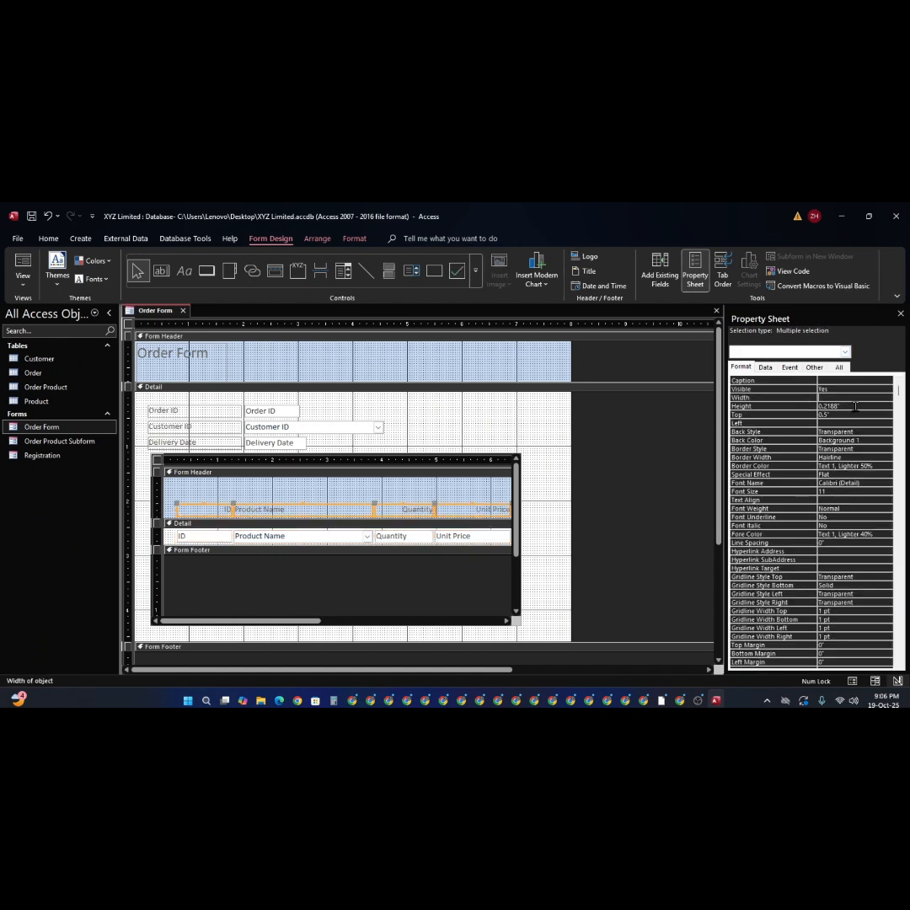
{"action": "left_click_drag", "start_coordinate": [855, 407], "coordinate": [808, 402]}
{"action": "key", "text": "BackSpace"}
{"action": "key", "text": "Tab"}
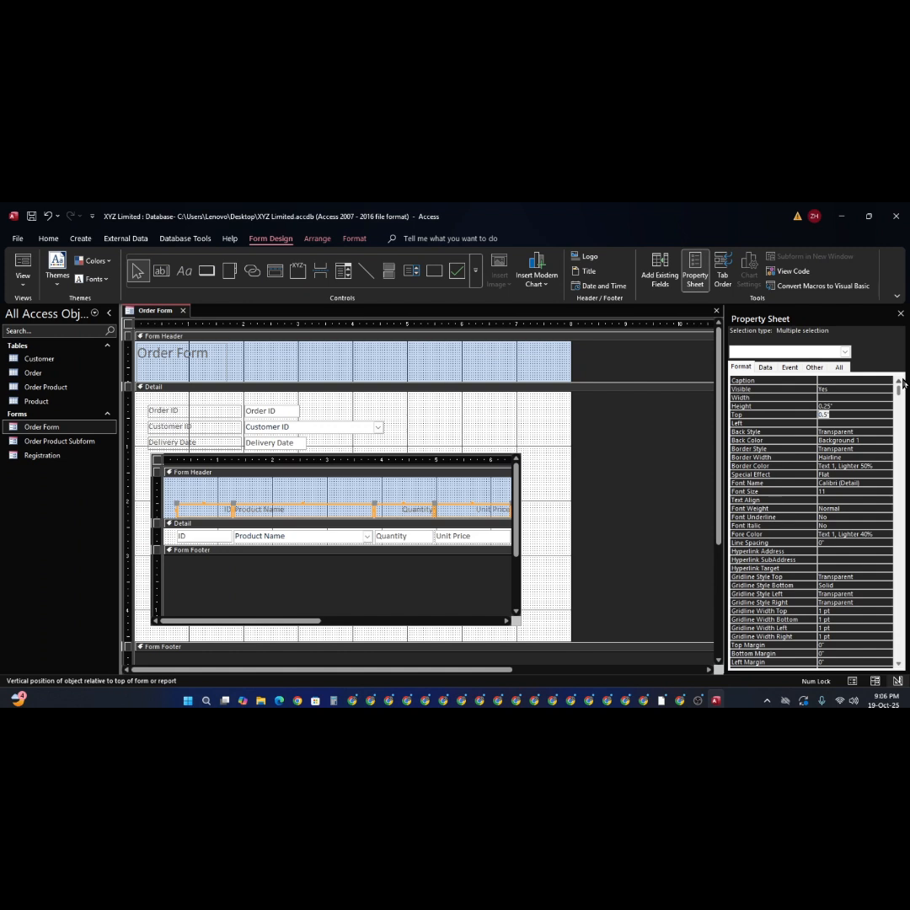
- Set the top position of the subform's header labels to 0.25 inches
{"action": "key", "text": "Tab"}
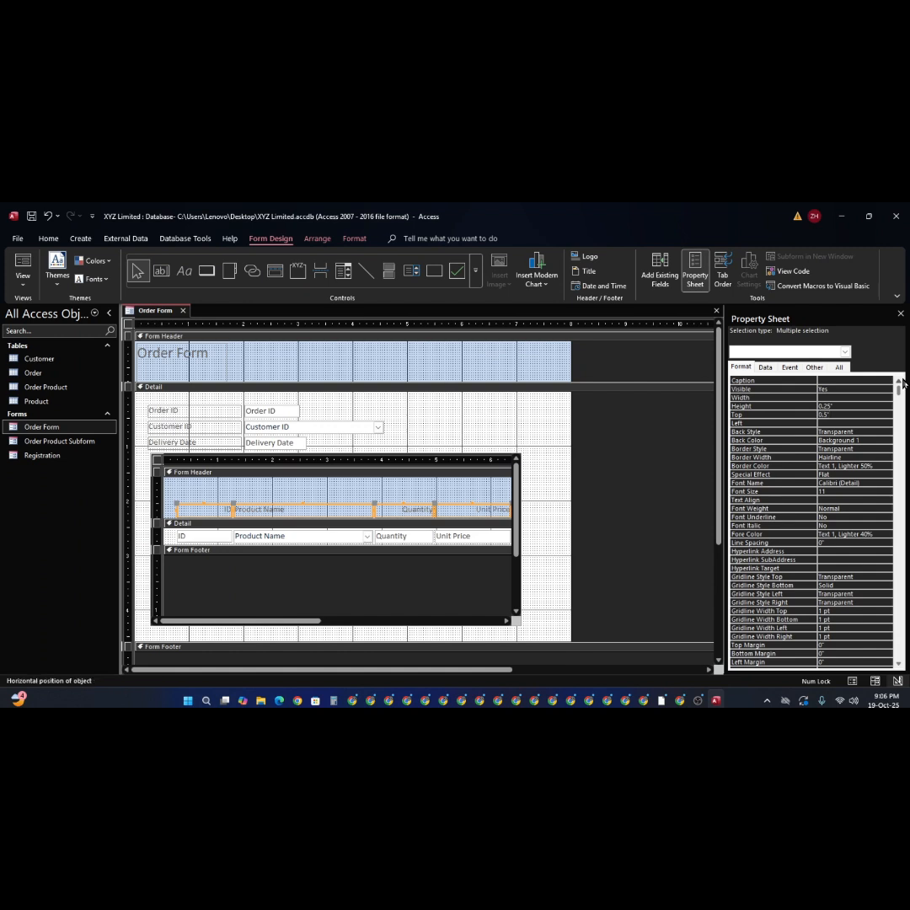
{"action": "left_click", "coordinate": [824, 416]}
{"action": "type", "text": "25\""}
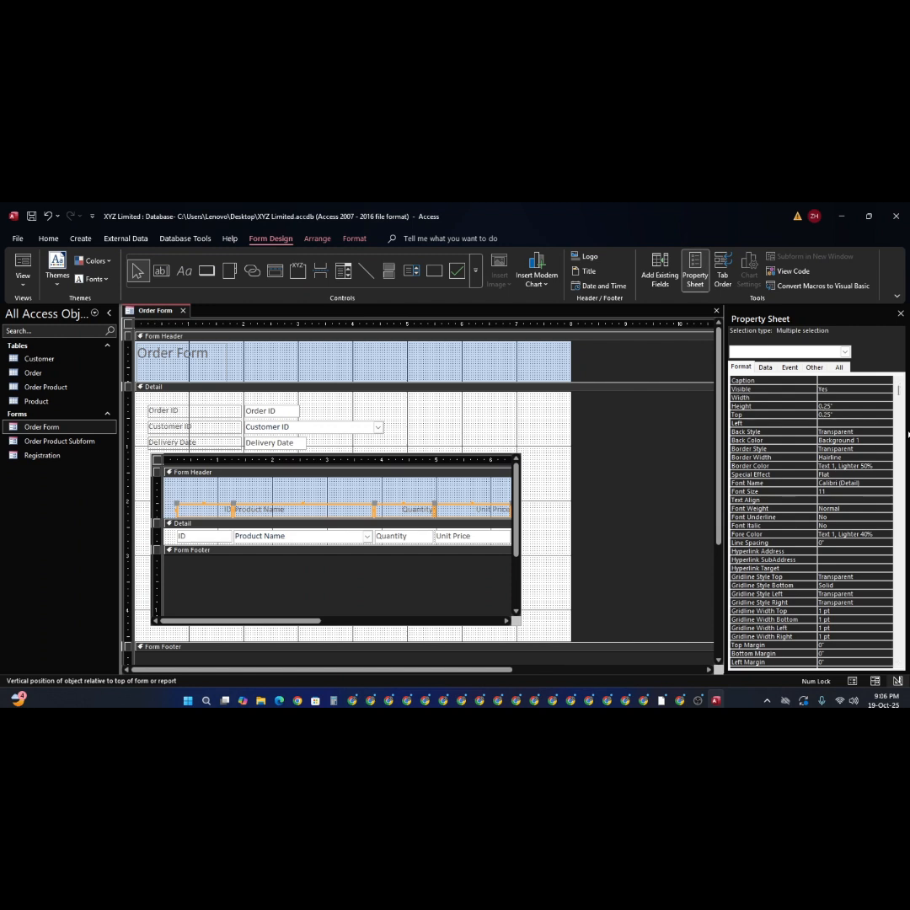
{"action": "key", "text": "Return"}
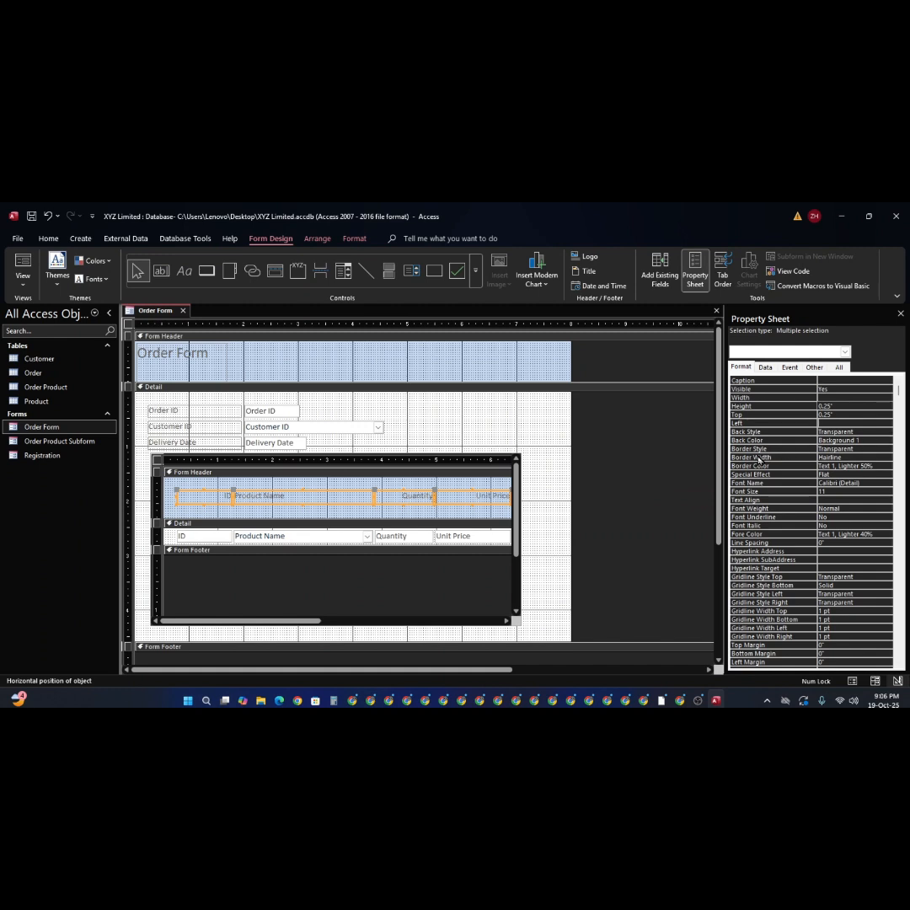
{"action": "key", "text": "Down"}
{"action": "key", "text": "Down"}
{"action": "key", "text": "Down"}
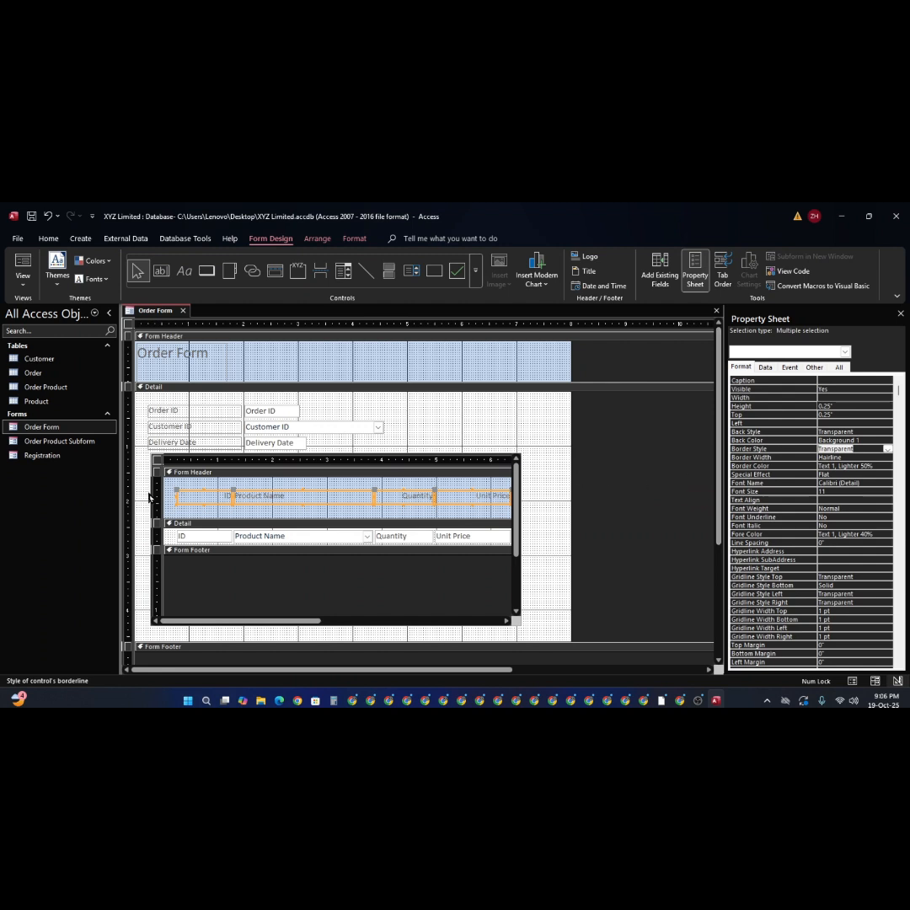
- Shift all the subform's header labels right together so the SubTotal label starts at about 7.56 inches
{"action": "left_click_drag", "start_coordinate": [174, 504], "coordinate": [177, 504]}
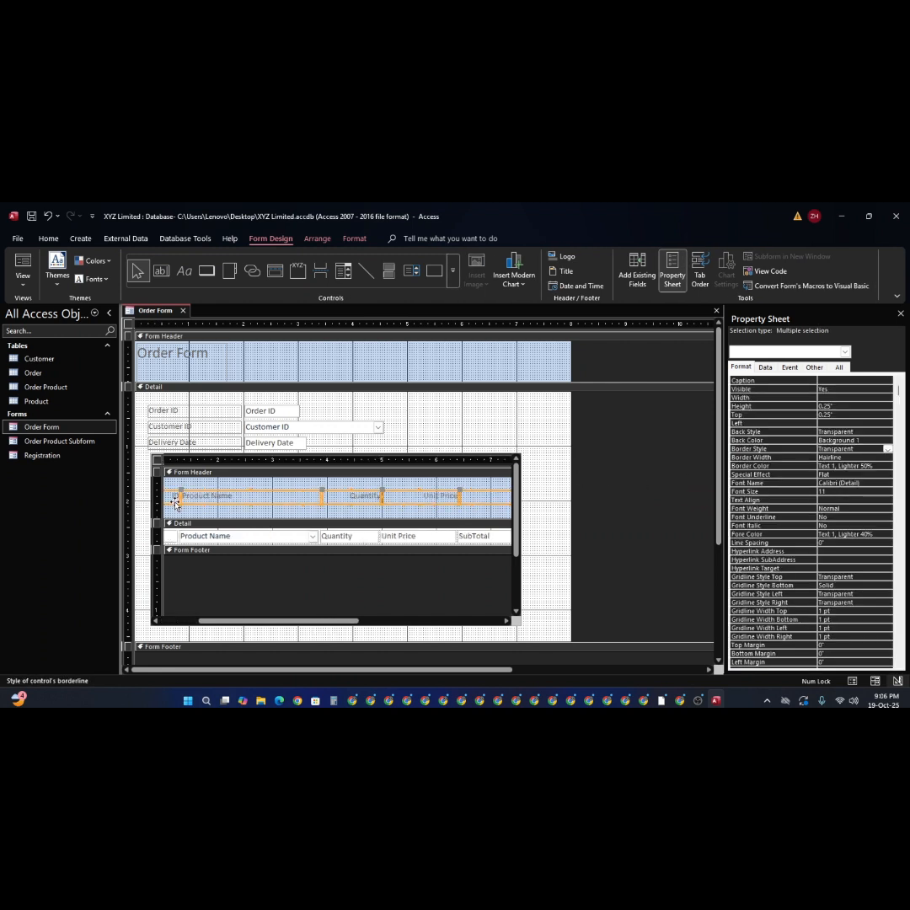
{"action": "key", "text": "Right"}
{"action": "key", "text": "Right"}
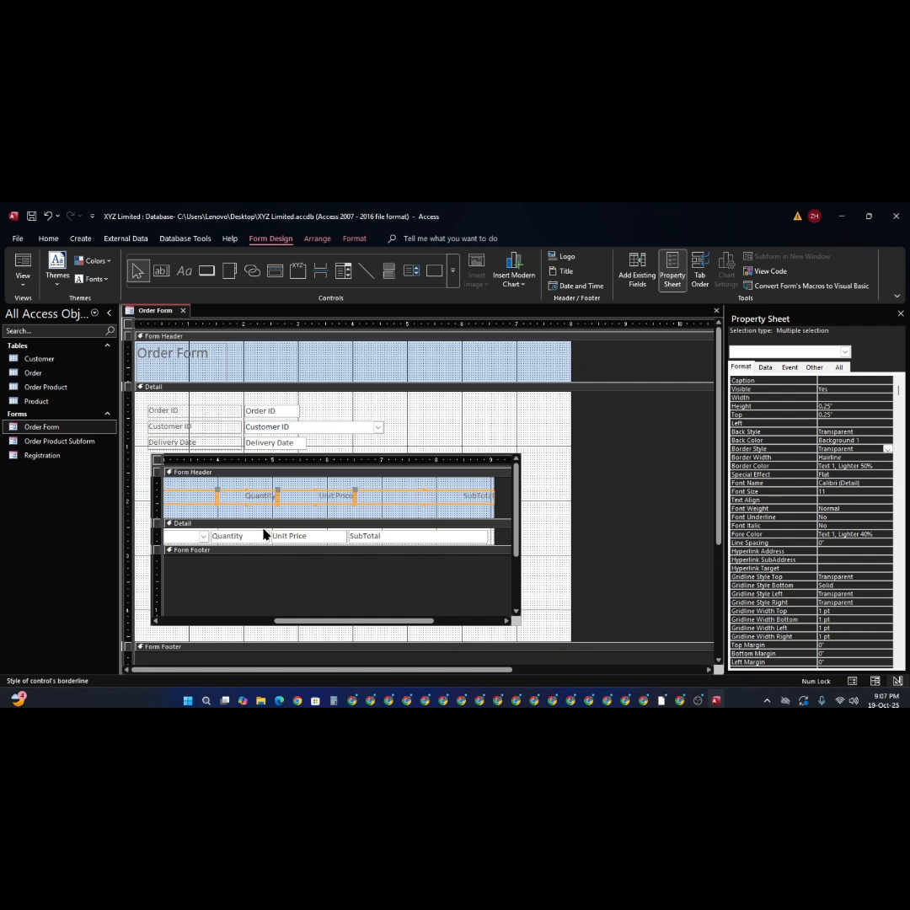
{"action": "key", "text": "Right"}
{"action": "key", "text": "Right"}
{"action": "key", "text": "Right"}
{"action": "key", "text": "Right"}
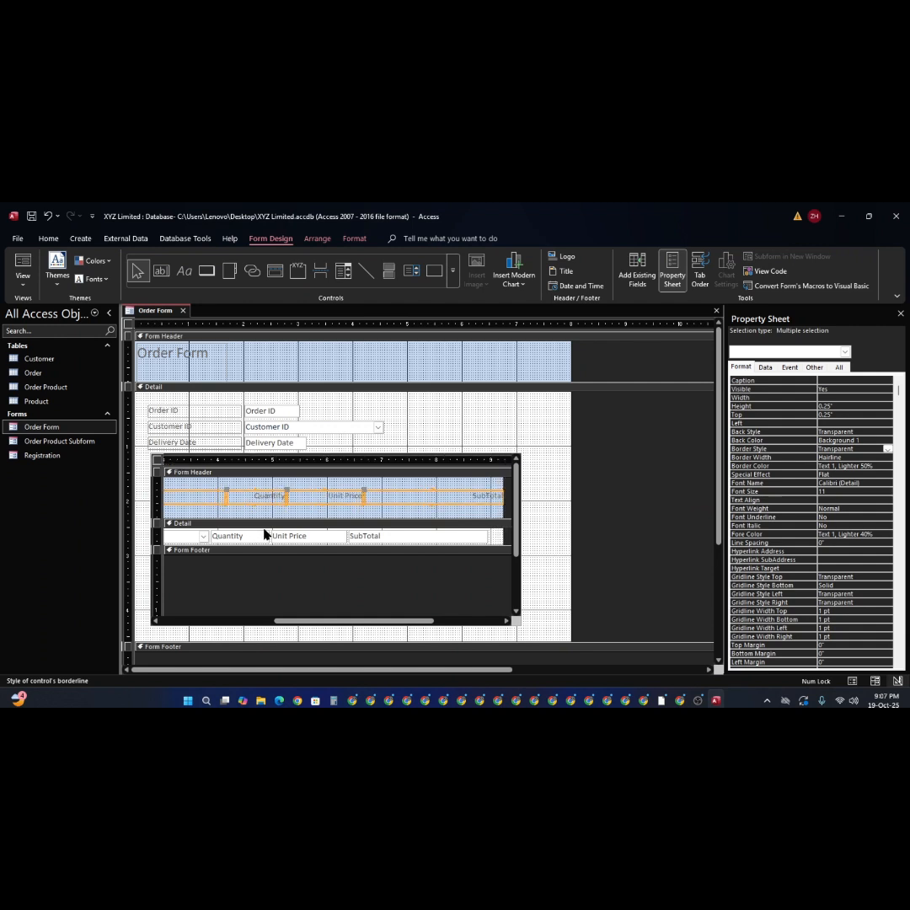
{"action": "key", "text": "Right"}
{"action": "key", "text": "Right"}
{"action": "key", "text": "Right"}
{"action": "key", "text": "Right"}
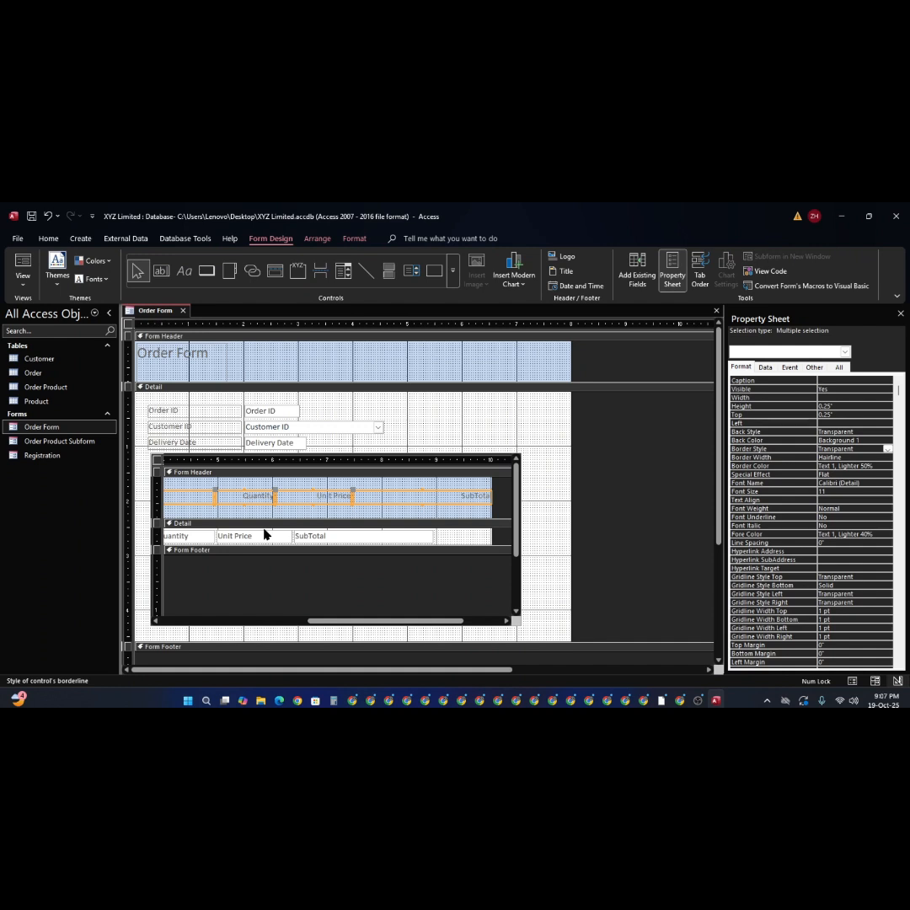
{"action": "key", "text": "Left"}
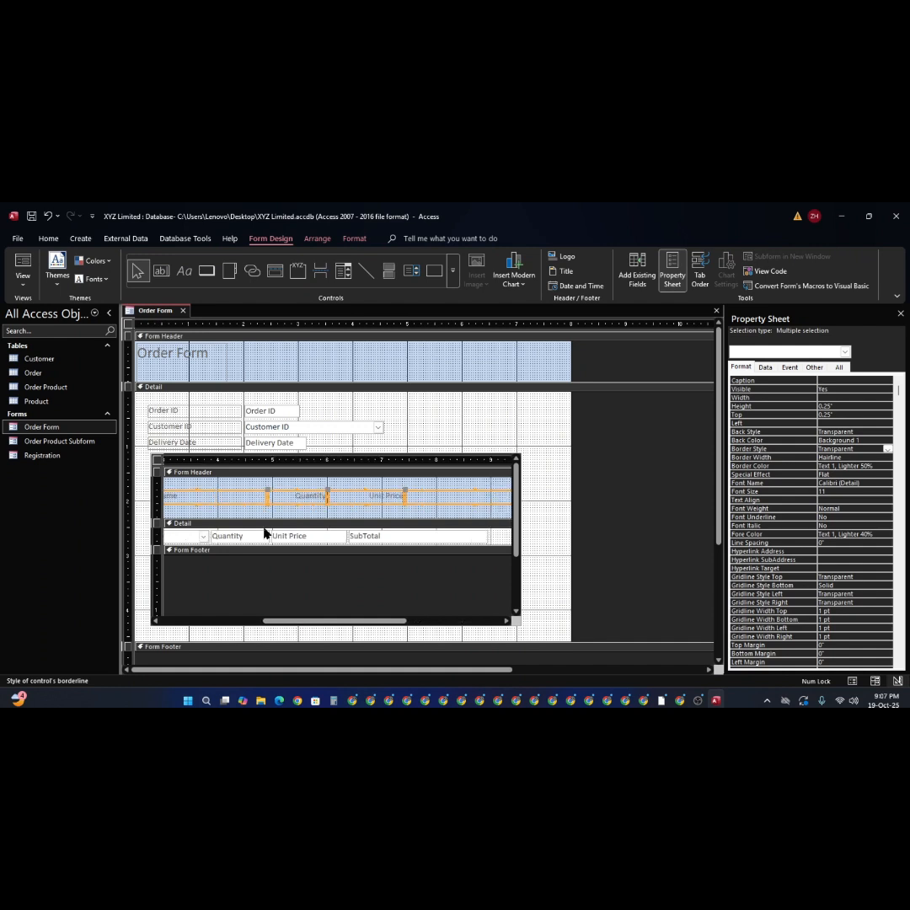
{"action": "key", "text": "Right"}
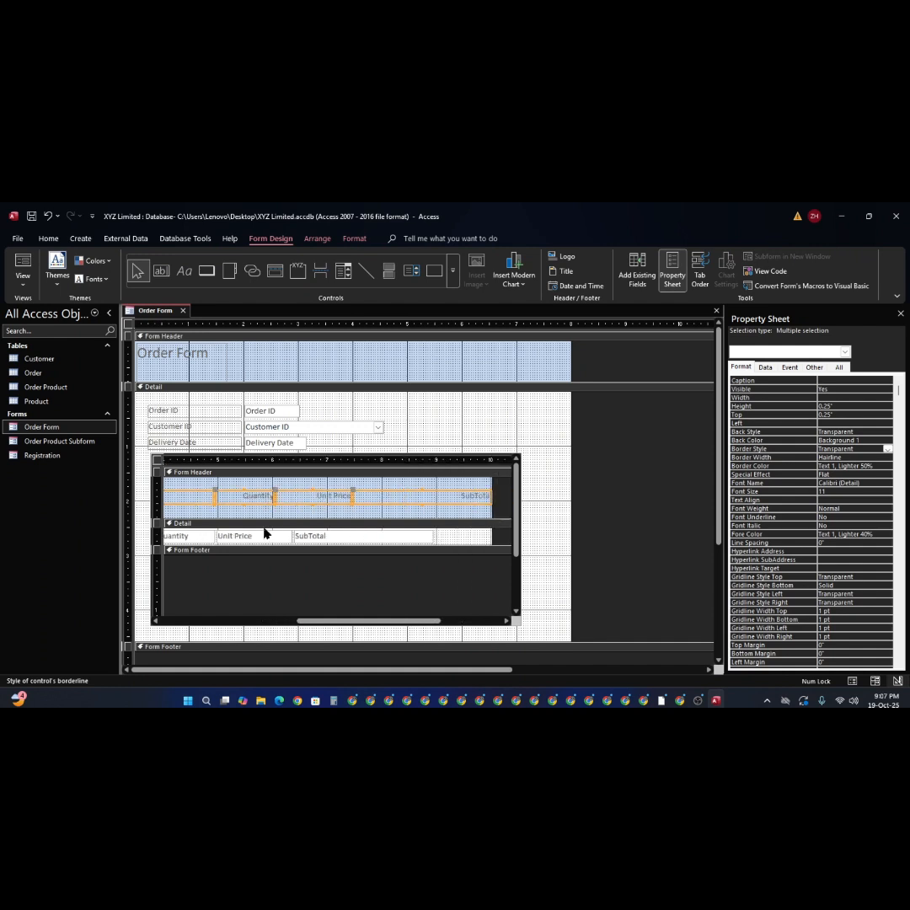
{"action": "key", "text": "Right"}
{"action": "key", "text": "Right"}
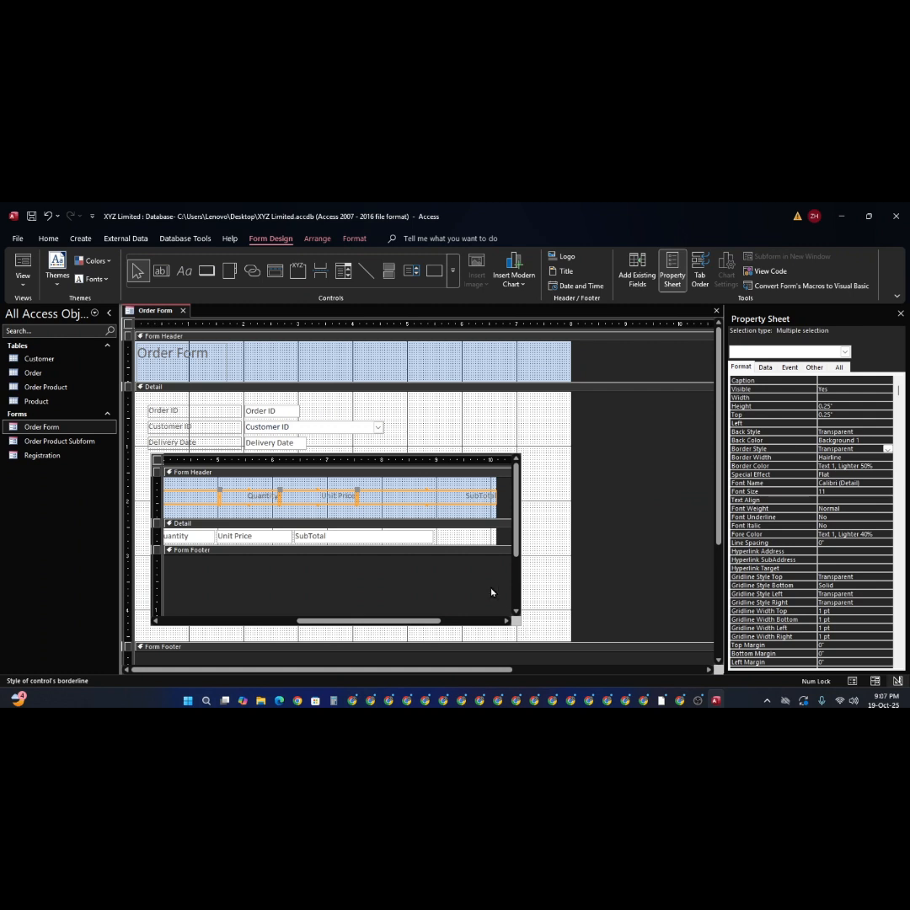
- Preview the Order Form in Form View to check the subform's column headings and product row
{"action": "left_click", "coordinate": [492, 593]}
{"action": "left_click", "coordinate": [489, 503]}
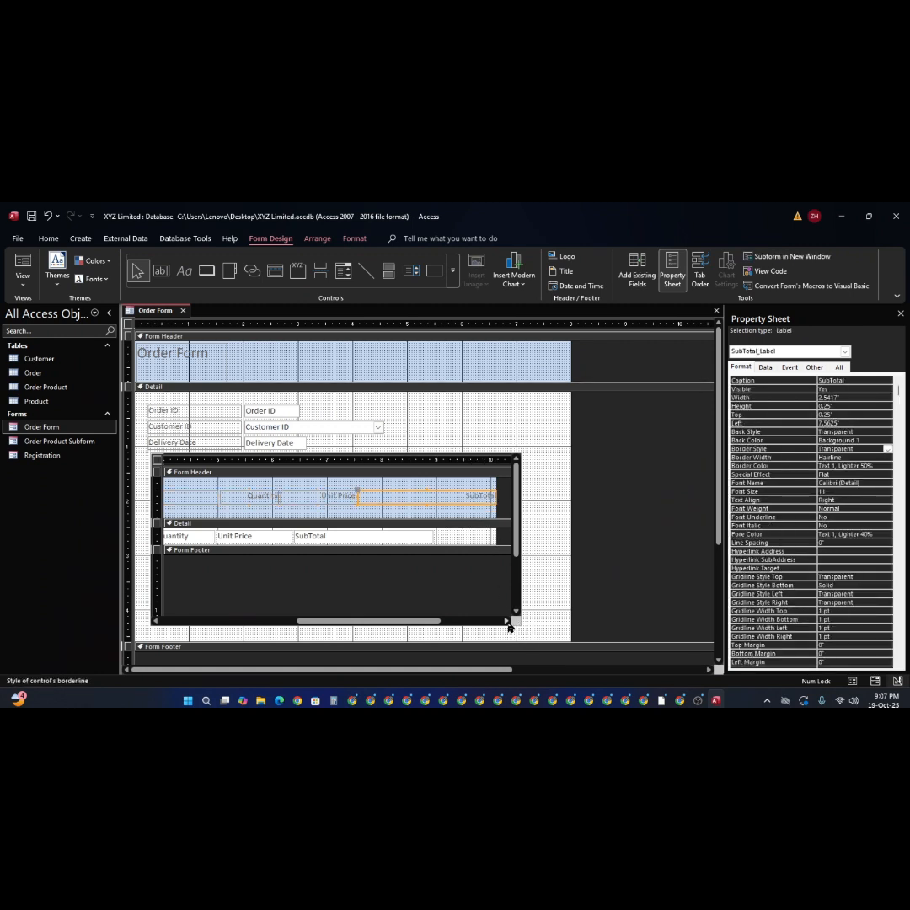
{"action": "left_click", "coordinate": [30, 262]}
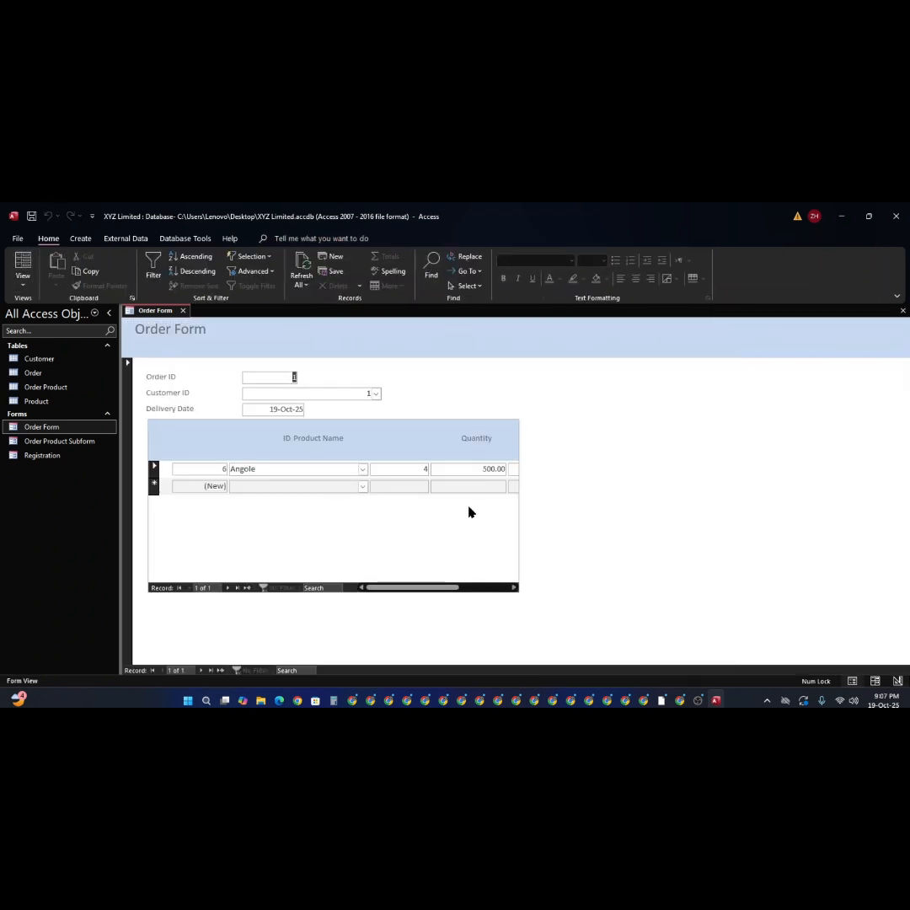
{"action": "left_click", "coordinate": [288, 473]}
- Switch the form to Layout View and center the text of the subform's ID field
{"action": "right_click", "coordinate": [670, 480]}
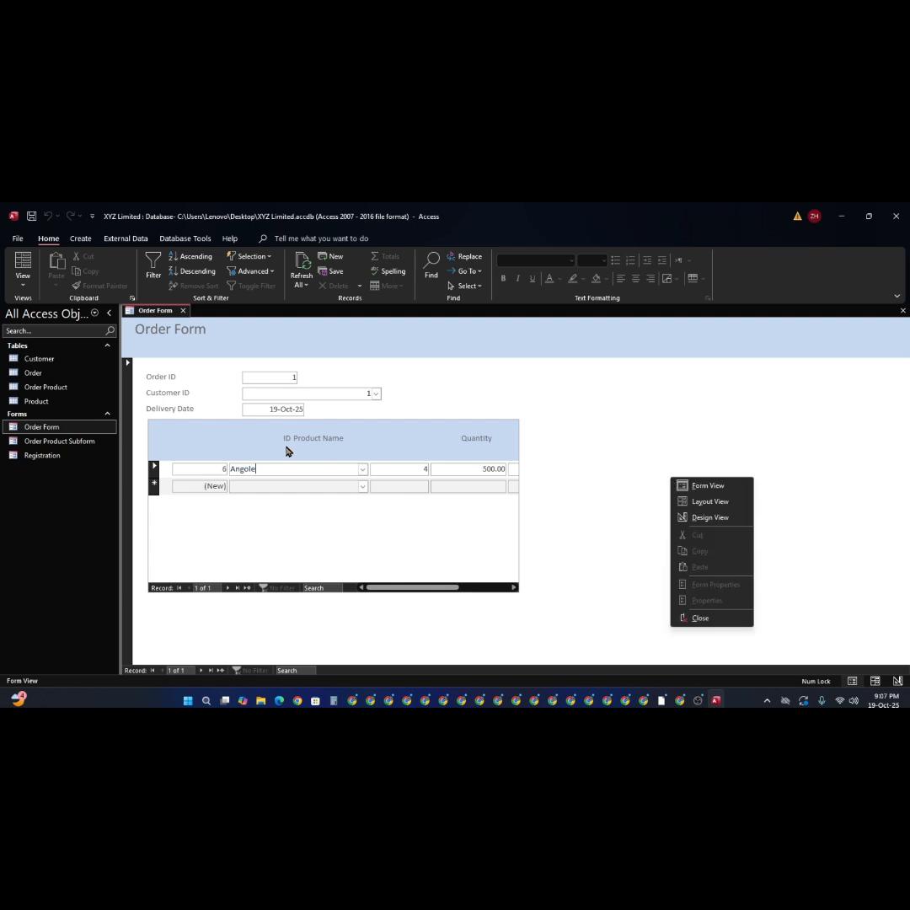
{"action": "left_click", "coordinate": [708, 502]}
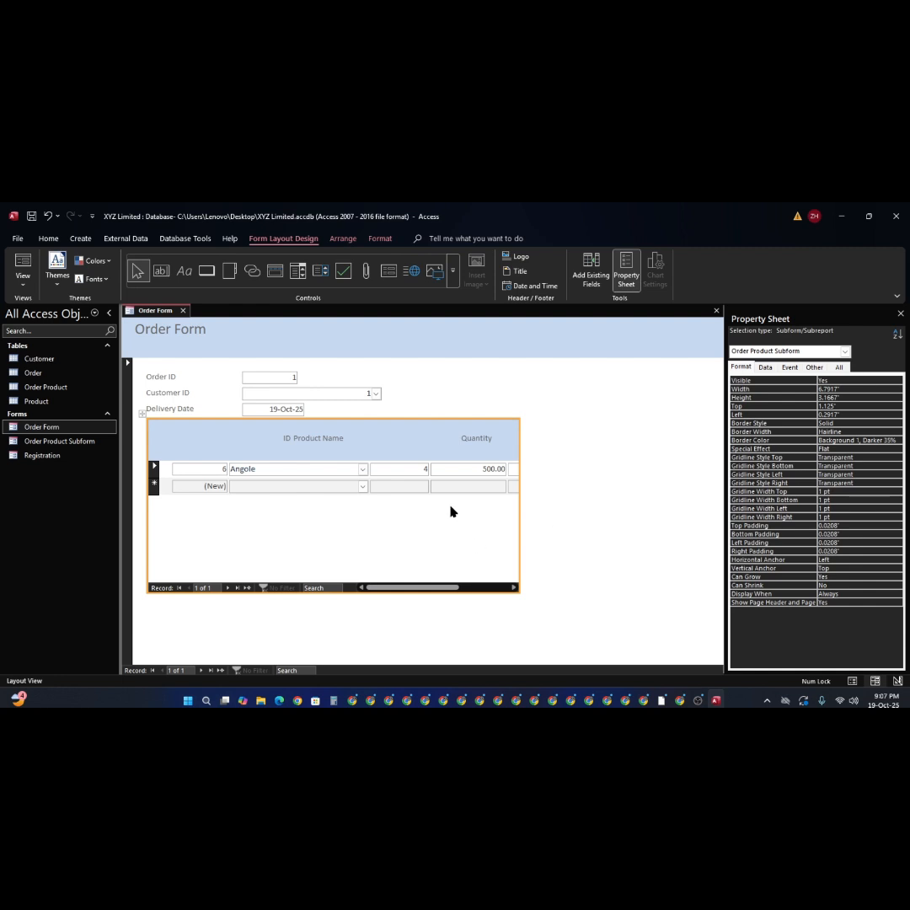
{"action": "left_click", "coordinate": [194, 470]}
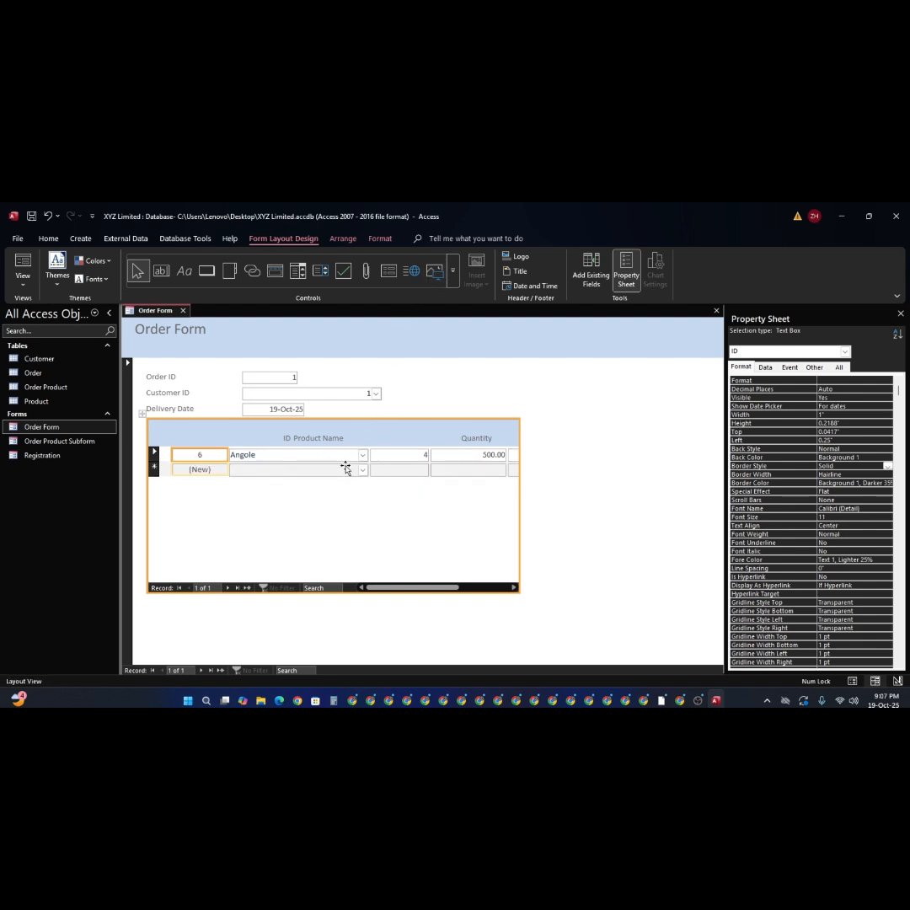
- Undo the enlargement of the subform and its move to below the Delivery Date field
{"action": "key", "text": "ctrl+z"}
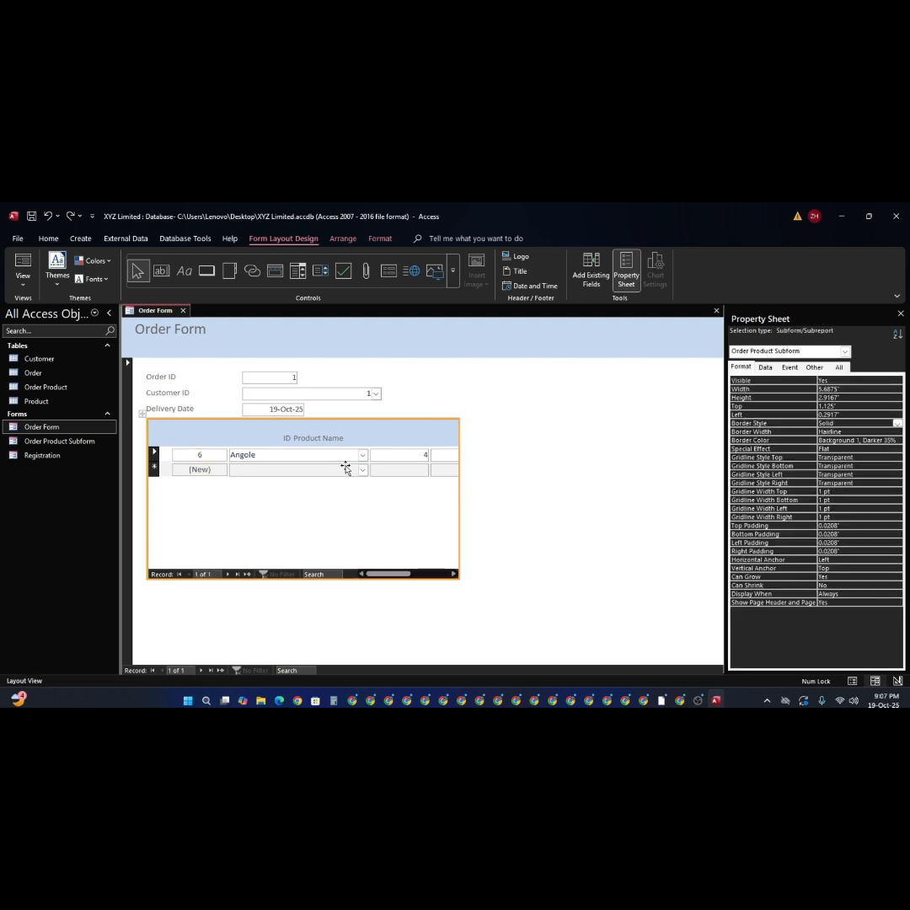
{"action": "key", "text": "ctrl+z"}
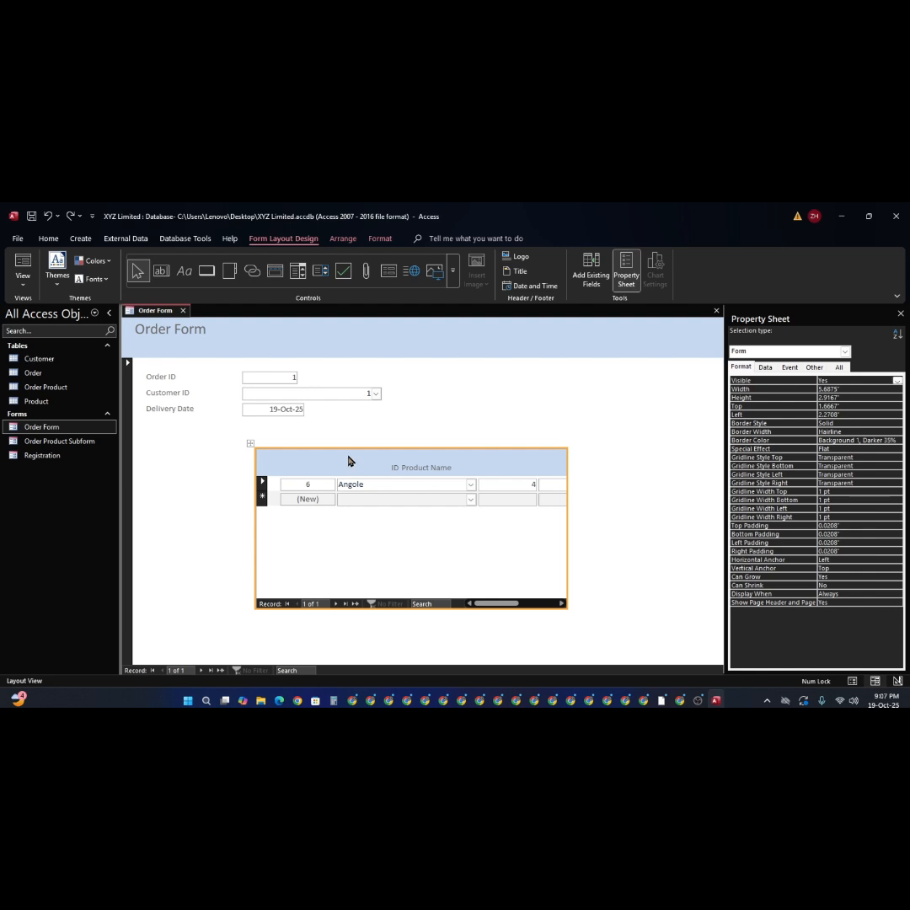
- Center the text of the ID header label in the subform
{"action": "left_click", "coordinate": [350, 461]}
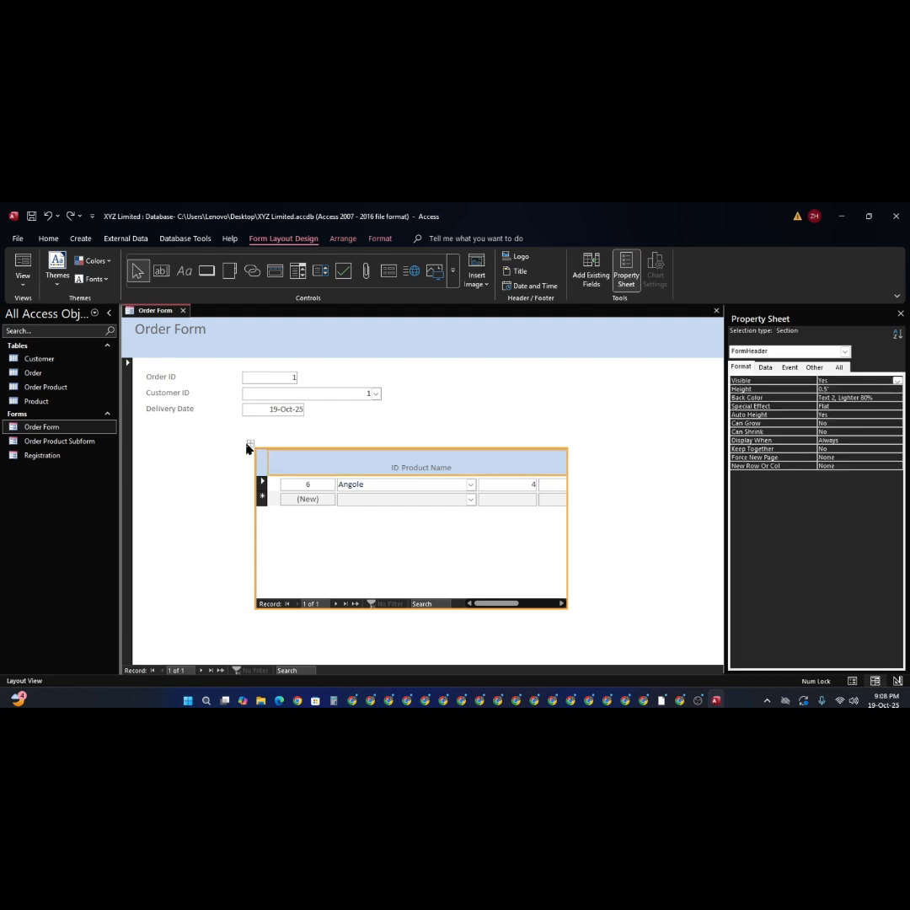
{"action": "left_click", "coordinate": [251, 444]}
{"action": "left_click", "coordinate": [347, 465]}
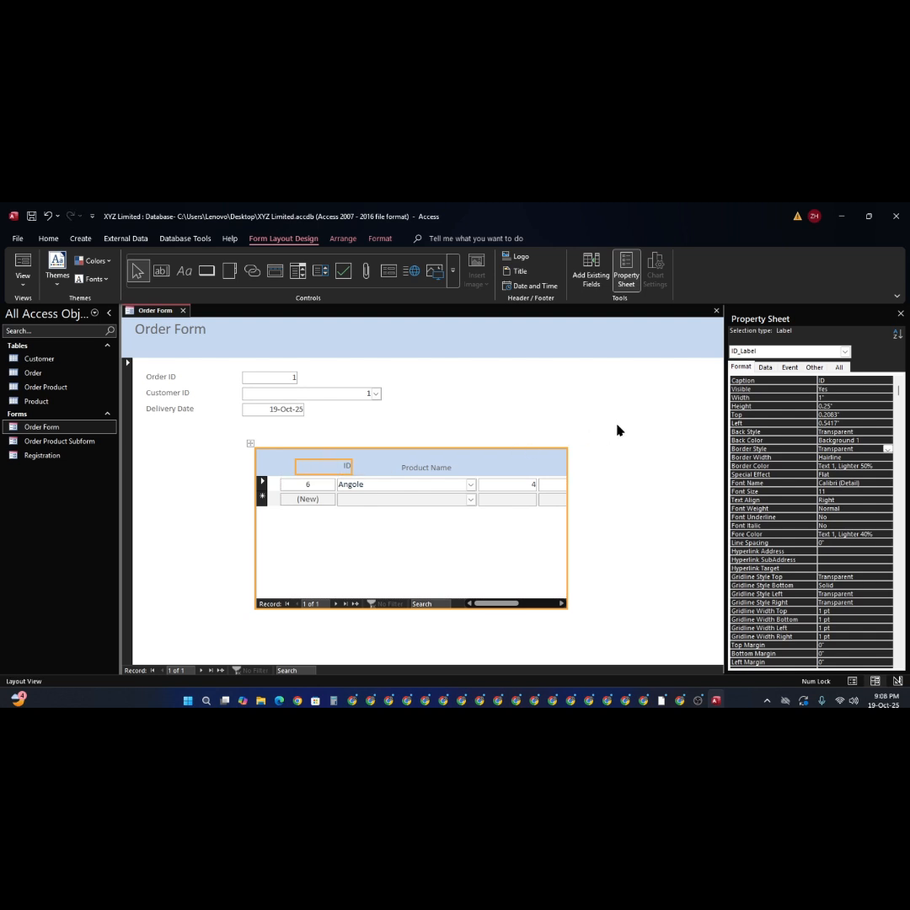
{"action": "key", "text": "ctrl+e"}
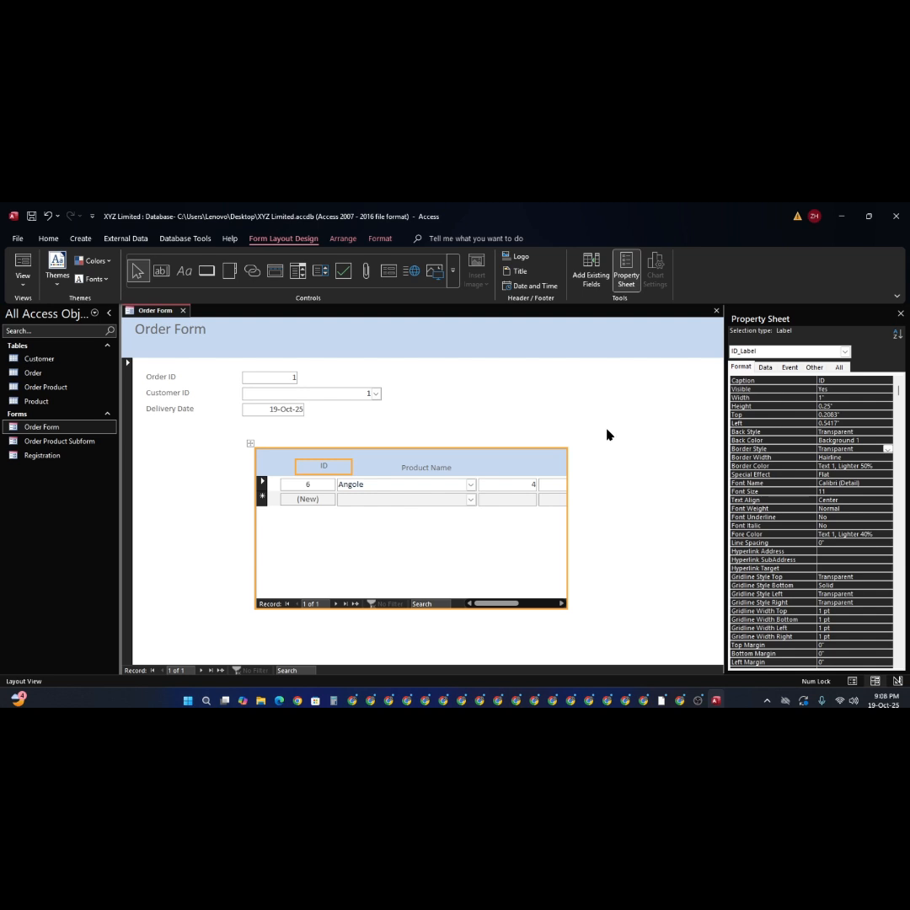
- Shift the subform's ID header label and ID field together slightly left, leaving a small gap before the Product Name field
{"action": "left_click", "coordinate": [323, 486], "text": "shift"}
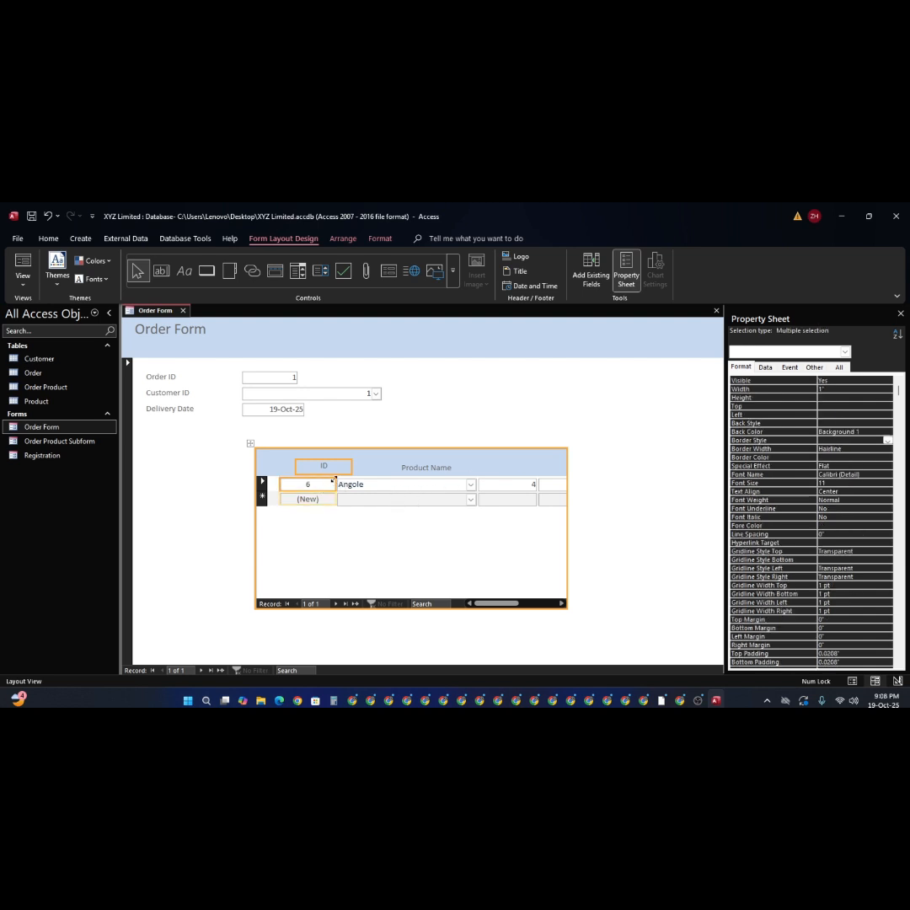
{"action": "left_click_drag", "start_coordinate": [329, 472], "coordinate": [308, 472]}
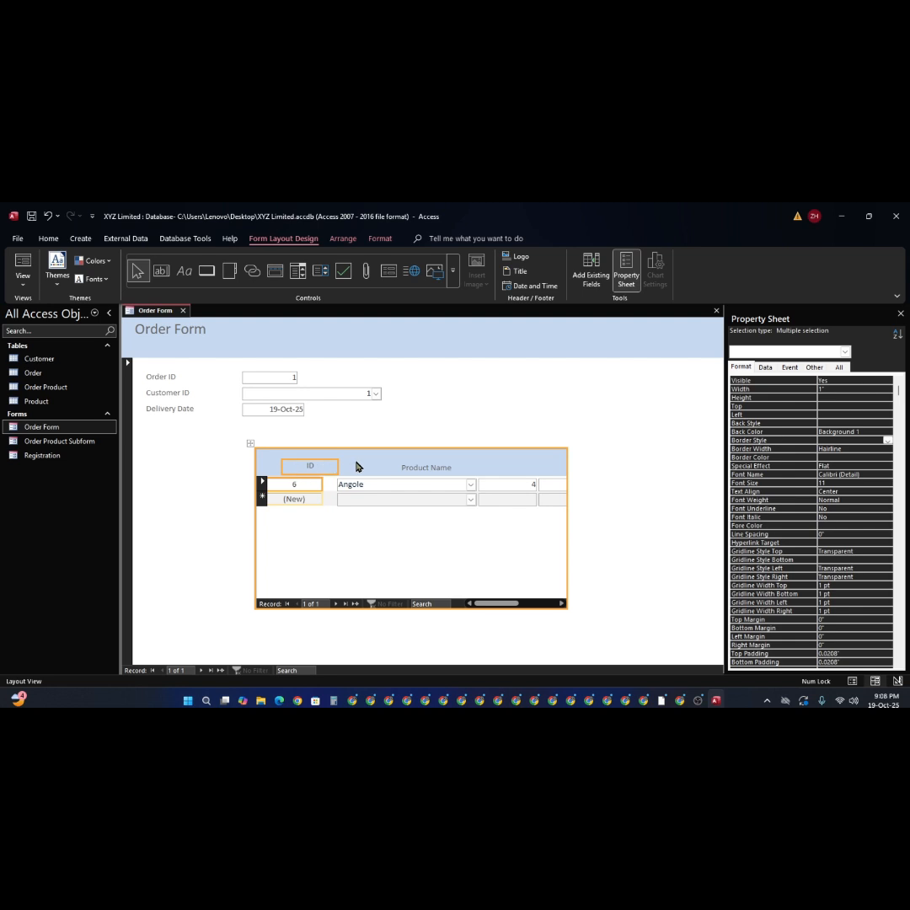
{"action": "key", "text": "Right"}
{"action": "key", "text": "Right"}
{"action": "key", "text": "Right"}
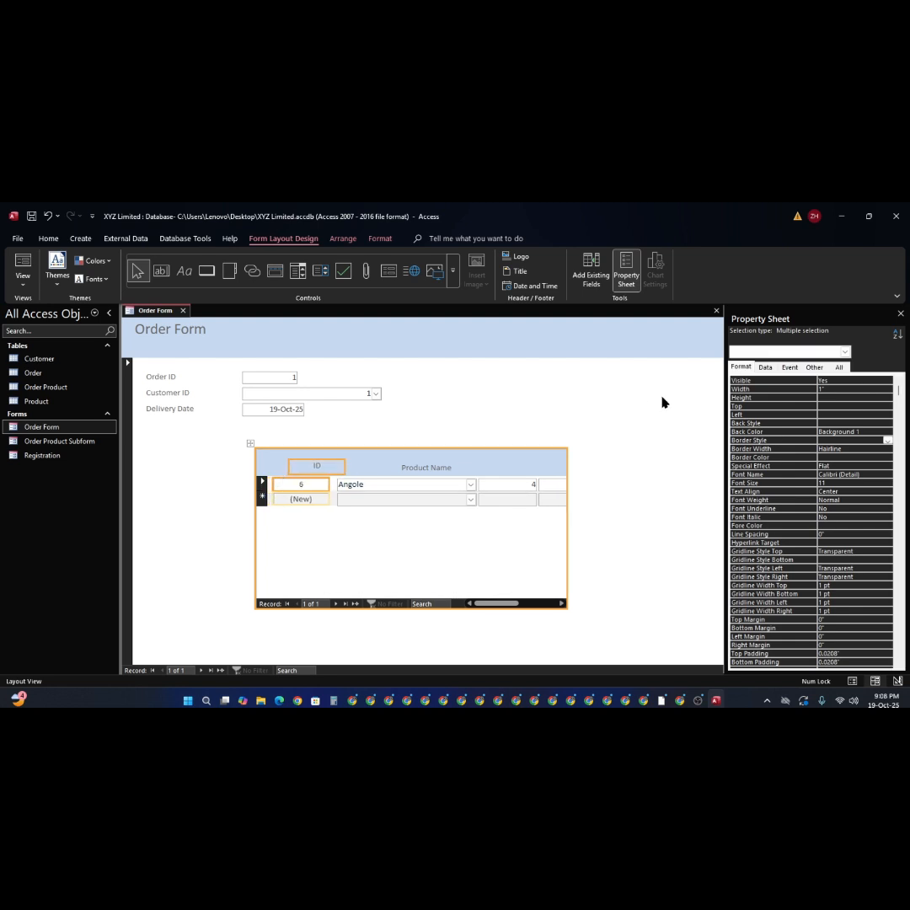
- Switch to Design View, saving both forms, and move the subform below Delivery Date to about 0.33 inches left and 1.21 inches top
{"action": "right_click", "coordinate": [625, 414]}
{"action": "left_click", "coordinate": [660, 453]}
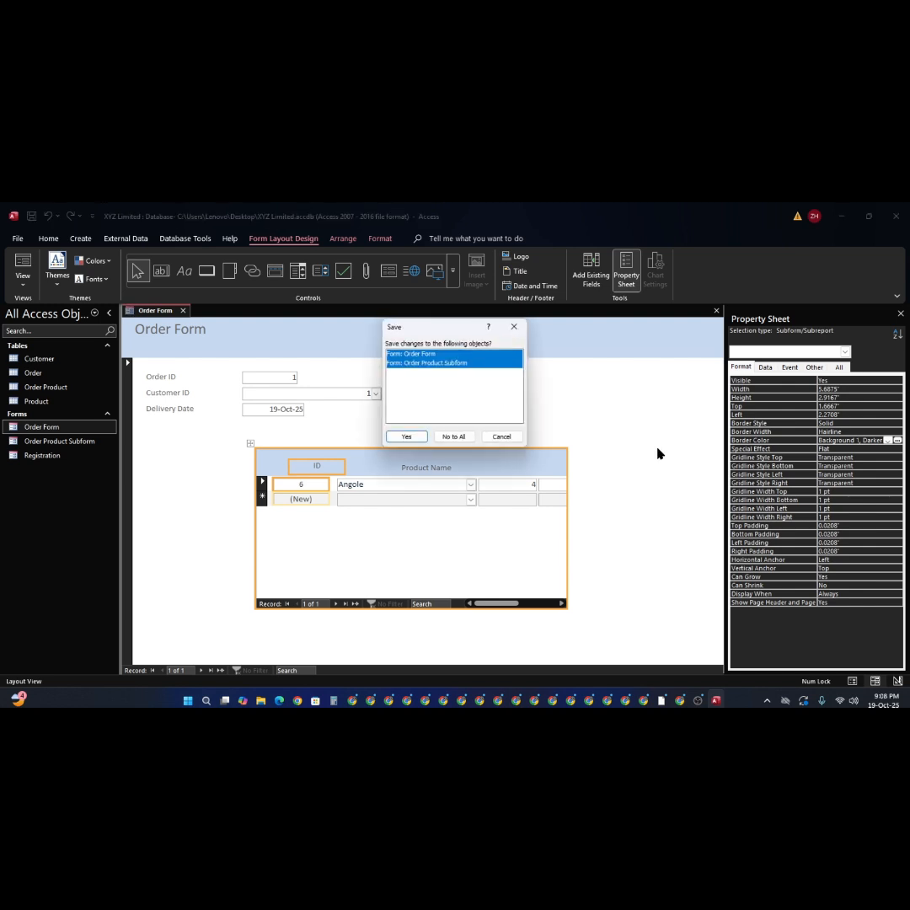
{"action": "left_click", "coordinate": [407, 437]}
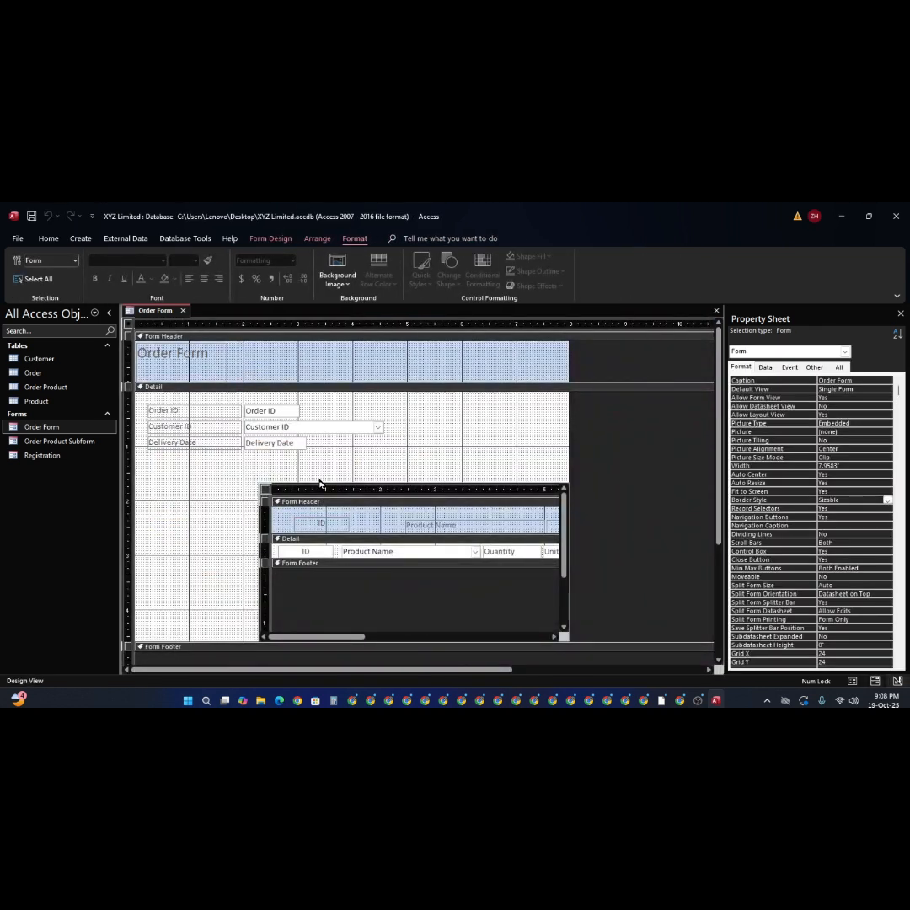
{"action": "left_click_drag", "start_coordinate": [367, 491], "coordinate": [267, 464]}
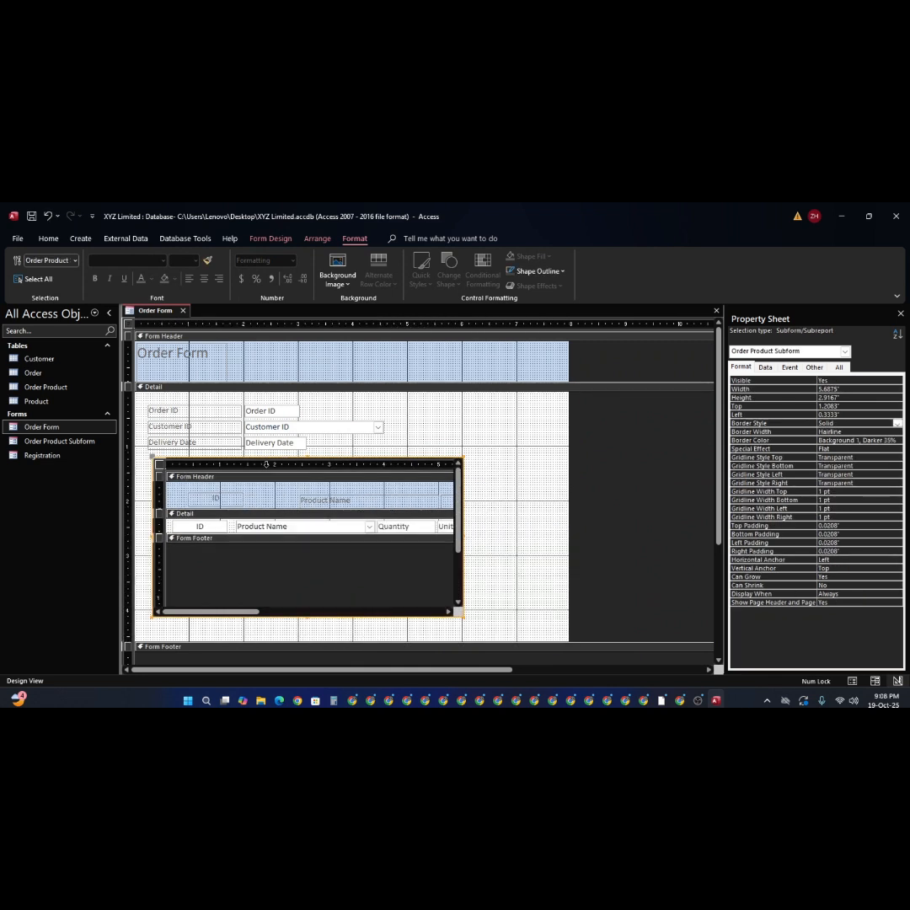
- Move the ID header label left to 0.125 inches so it lines up with the ID text box below
{"action": "left_click", "coordinate": [215, 500]}
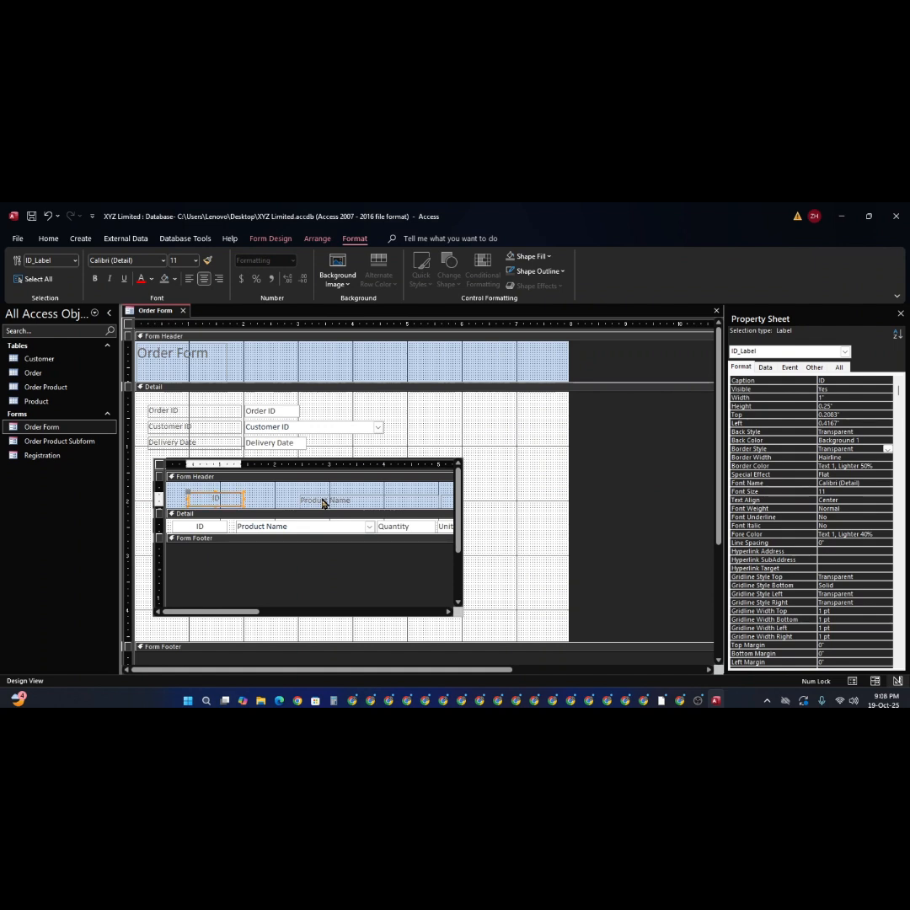
{"action": "key", "text": "Left"}
{"action": "key", "text": "Left"}
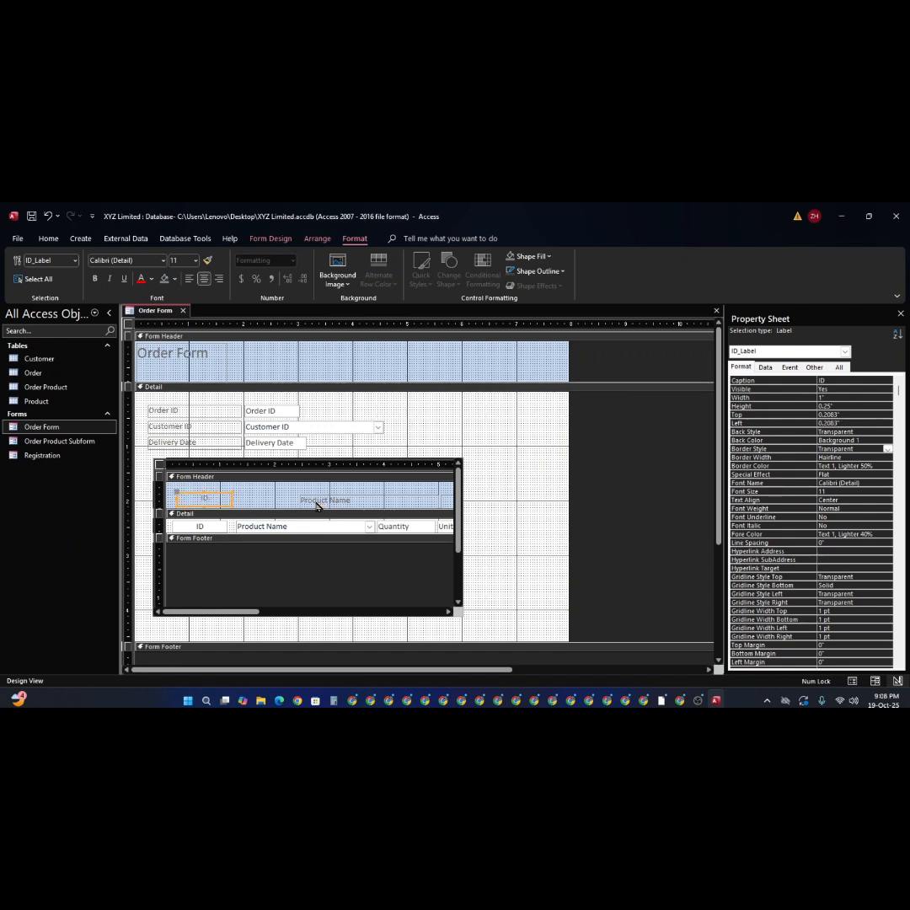
{"action": "key", "text": "Left"}
{"action": "key", "text": "Left"}
- Narrow the subform's ID header label and ID text box together to 0.75 inches wide
{"action": "left_click", "coordinate": [216, 526]}
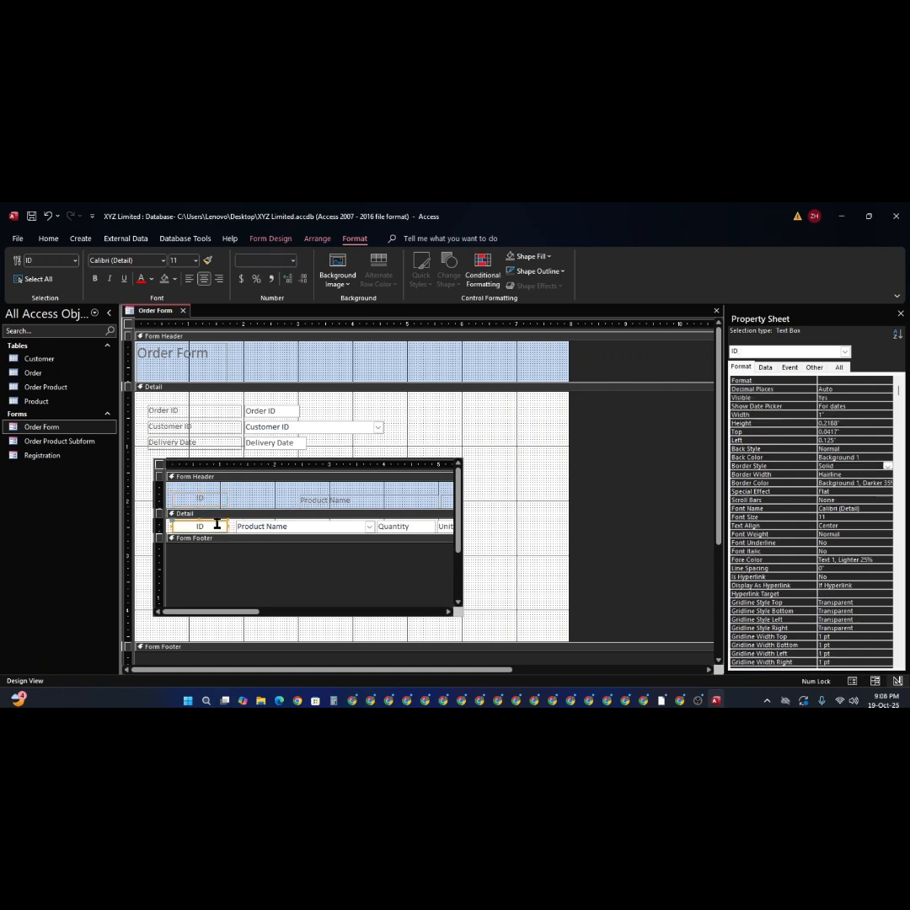
{"action": "left_click", "coordinate": [224, 499], "text": "shift"}
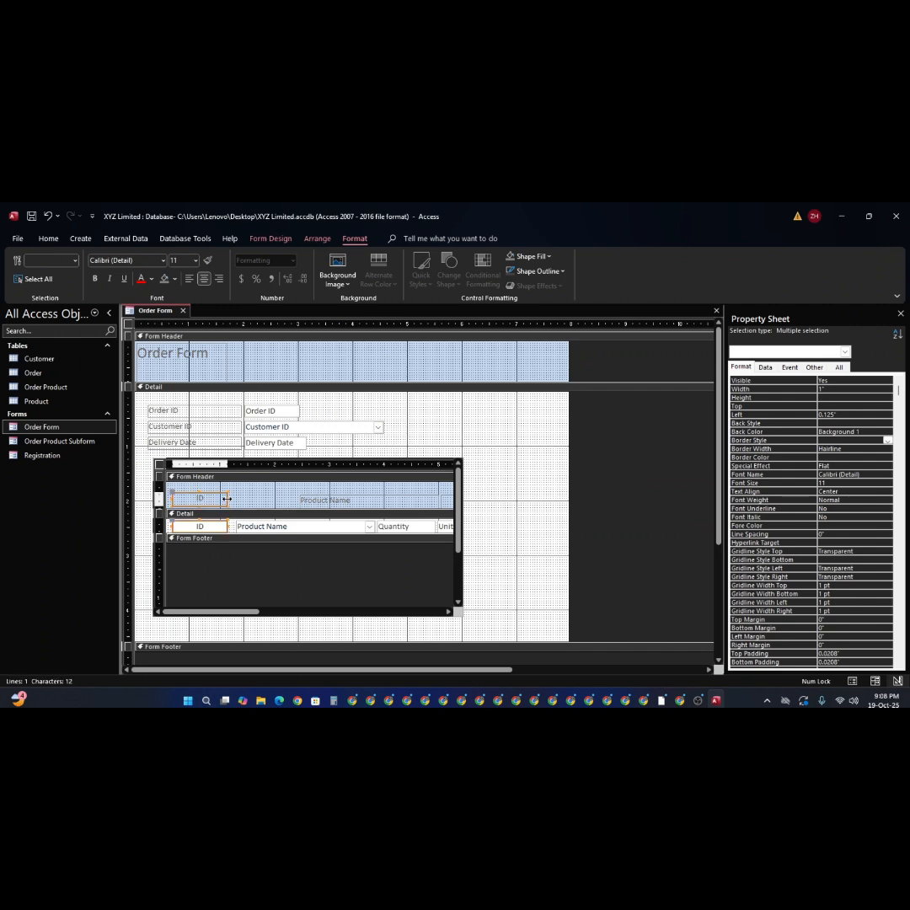
{"action": "left_click_drag", "start_coordinate": [225, 499], "coordinate": [214, 503]}
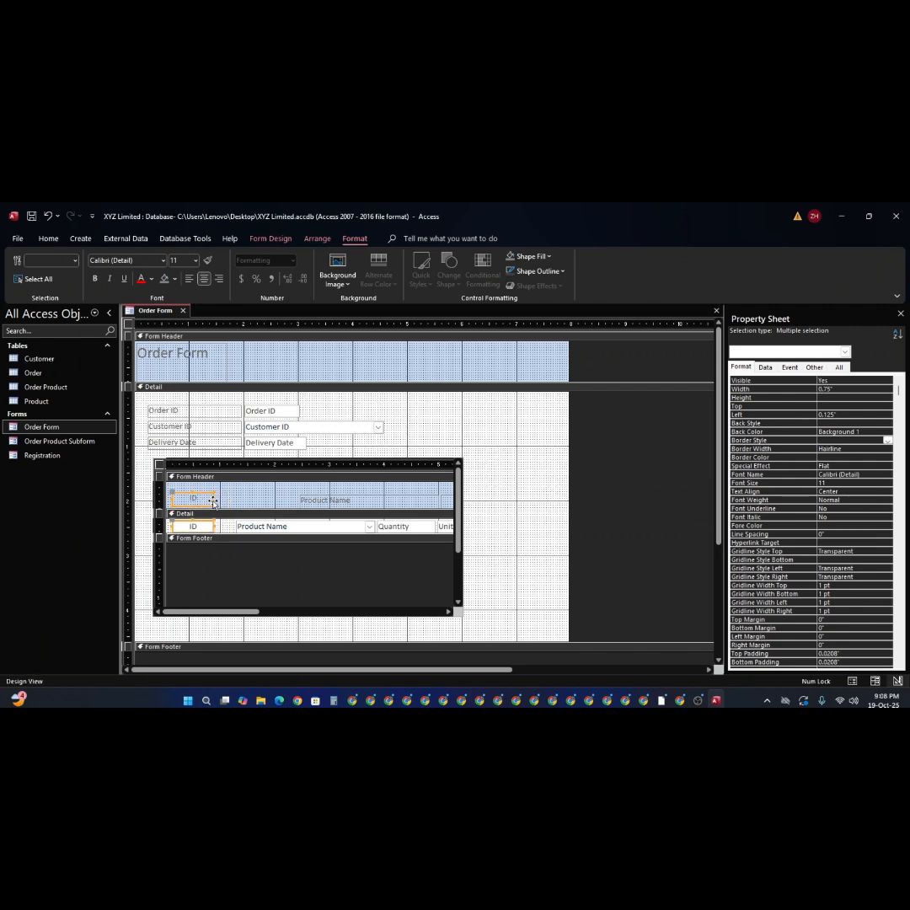
- Move the Product Name header label and combo box next to the ID column, both starting at about 0.92 inches
{"action": "left_click_drag", "start_coordinate": [316, 505], "coordinate": [229, 499]}
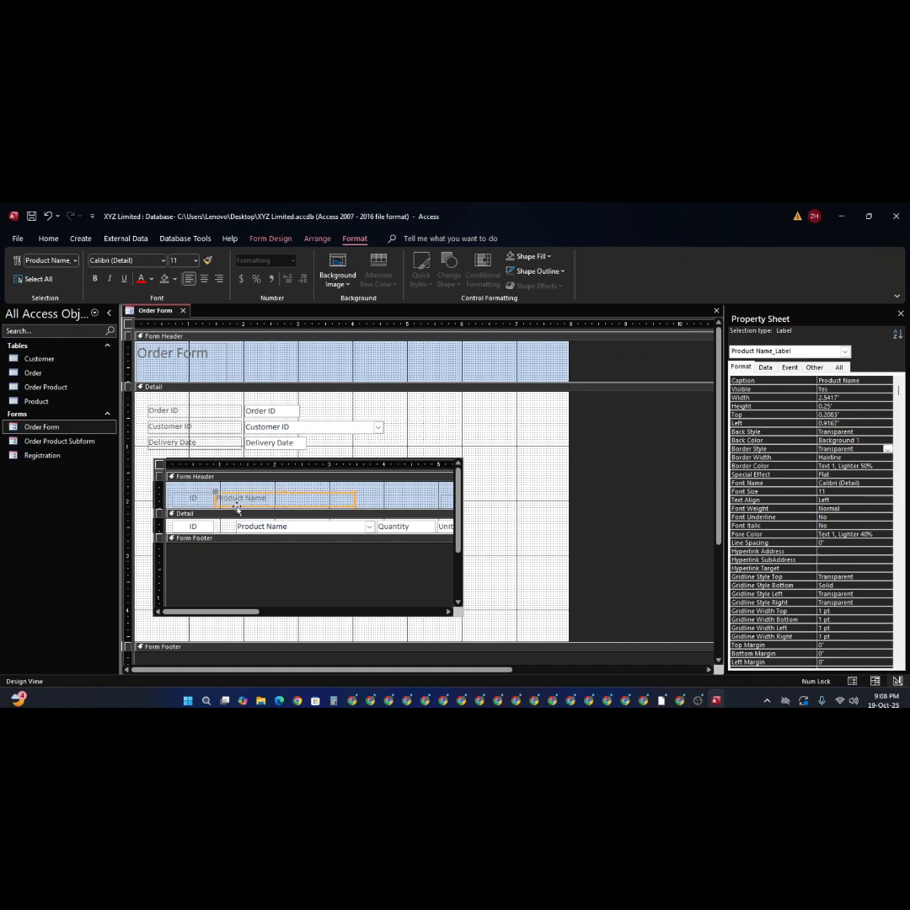
{"action": "left_click", "coordinate": [259, 526]}
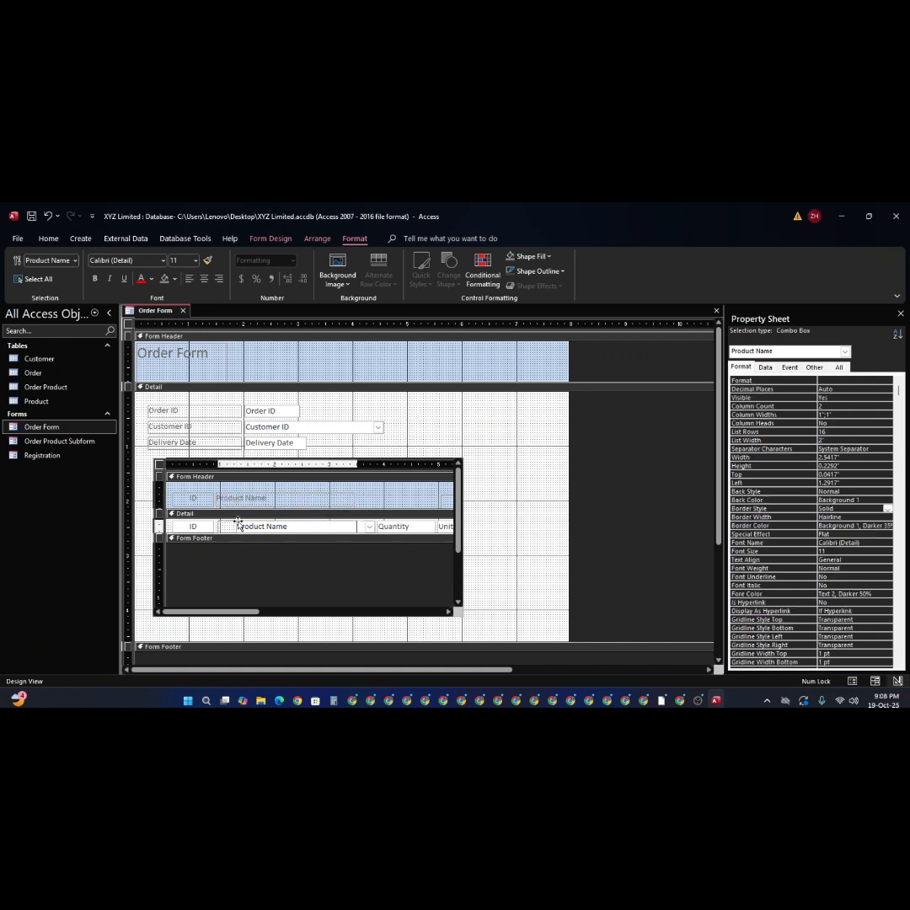
{"action": "left_click_drag", "start_coordinate": [237, 523], "coordinate": [208, 524]}
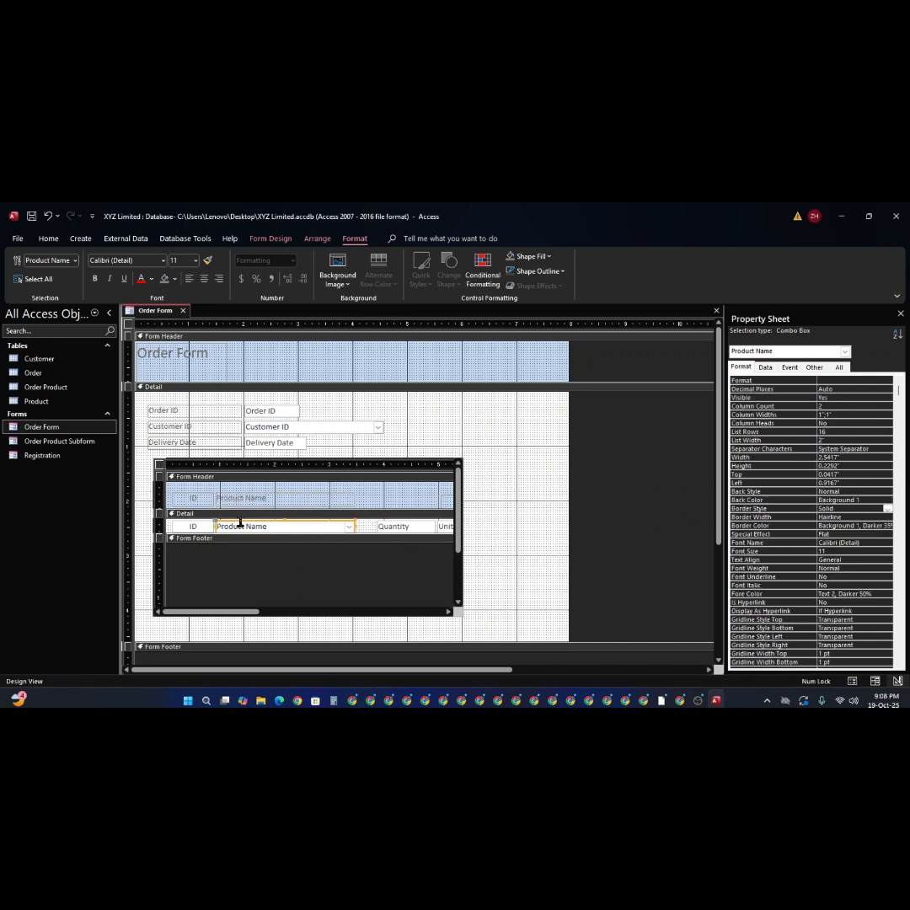
- Narrow the Product Name header label and combo box together to about 1.46 inches wide
{"action": "left_click", "coordinate": [303, 500], "text": "shift"}
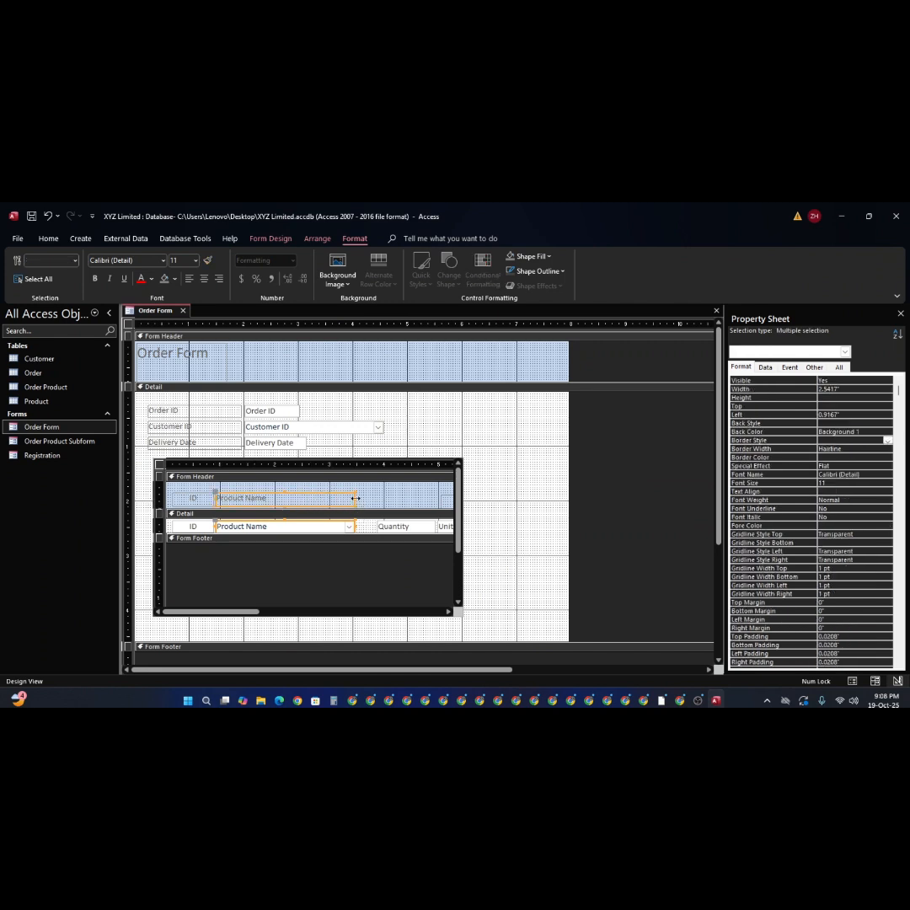
{"action": "left_click_drag", "start_coordinate": [355, 498], "coordinate": [292, 501]}
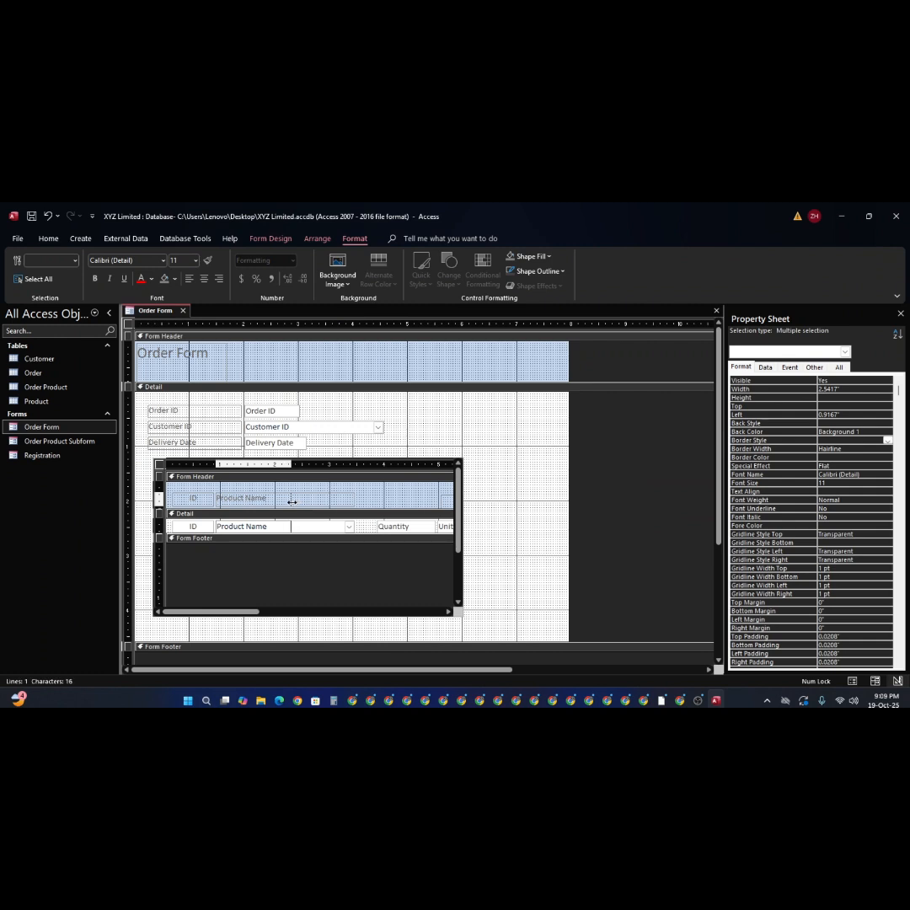
{"action": "left_click_drag", "start_coordinate": [291, 502], "coordinate": [292, 502]}
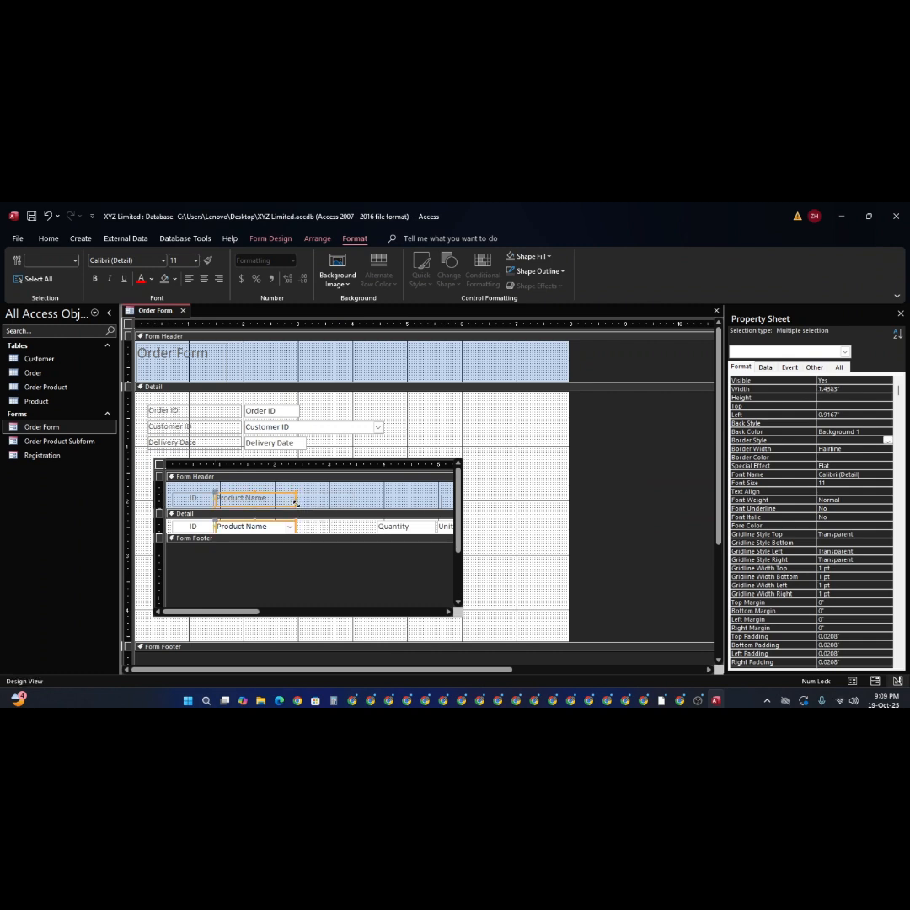
- Move the Quantity header label and text box beside Product Name, starting at about 2.46 inches, and center the text of both
{"action": "left_click_drag", "start_coordinate": [447, 505], "coordinate": [329, 495]}
{"action": "left_click", "coordinate": [385, 498], "text": "shift"}
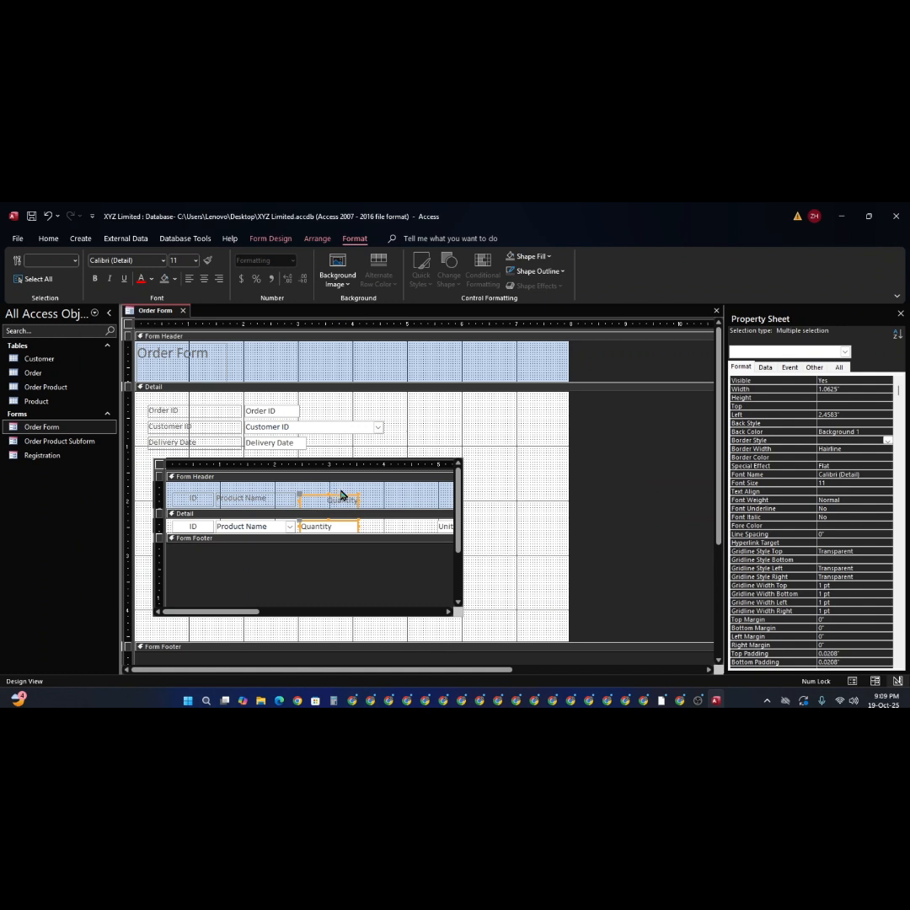
{"action": "left_click", "coordinate": [401, 506]}
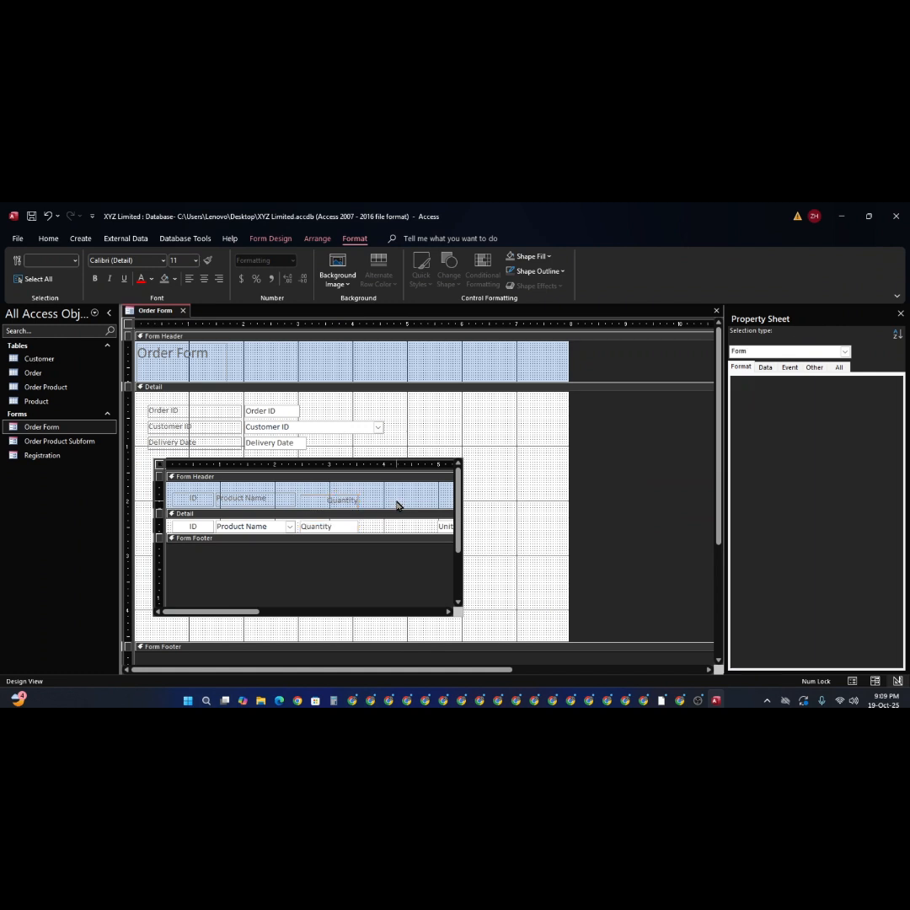
{"action": "left_click", "coordinate": [342, 501]}
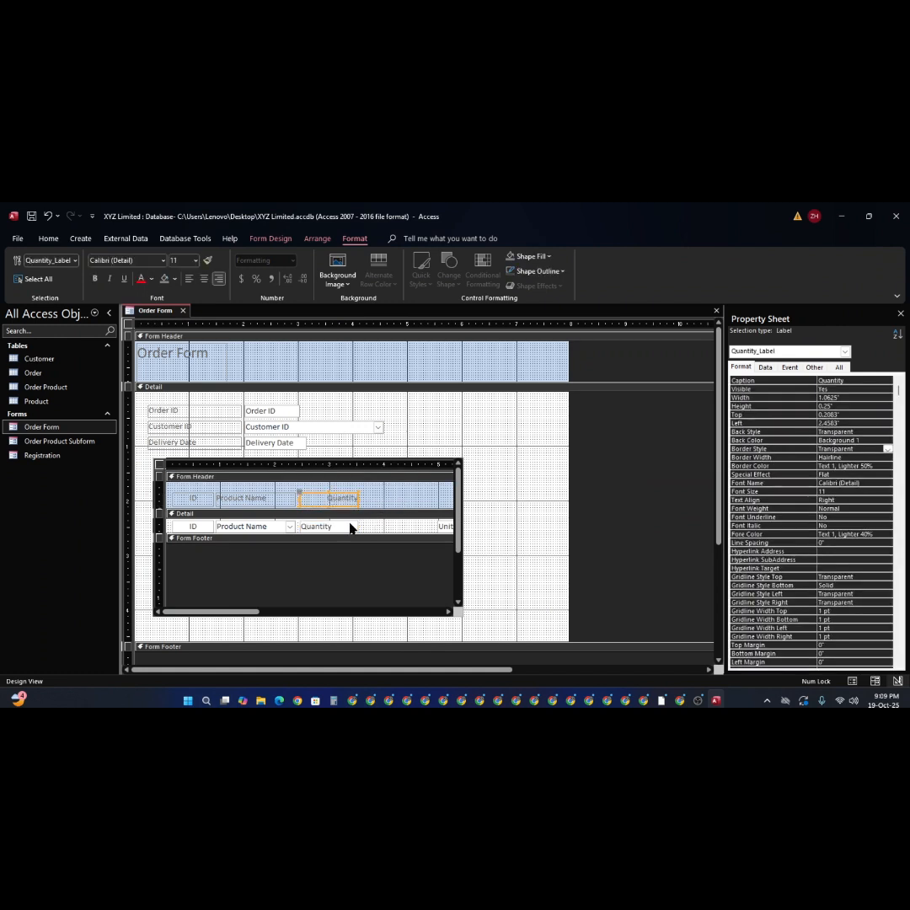
{"action": "left_click", "coordinate": [344, 526]}
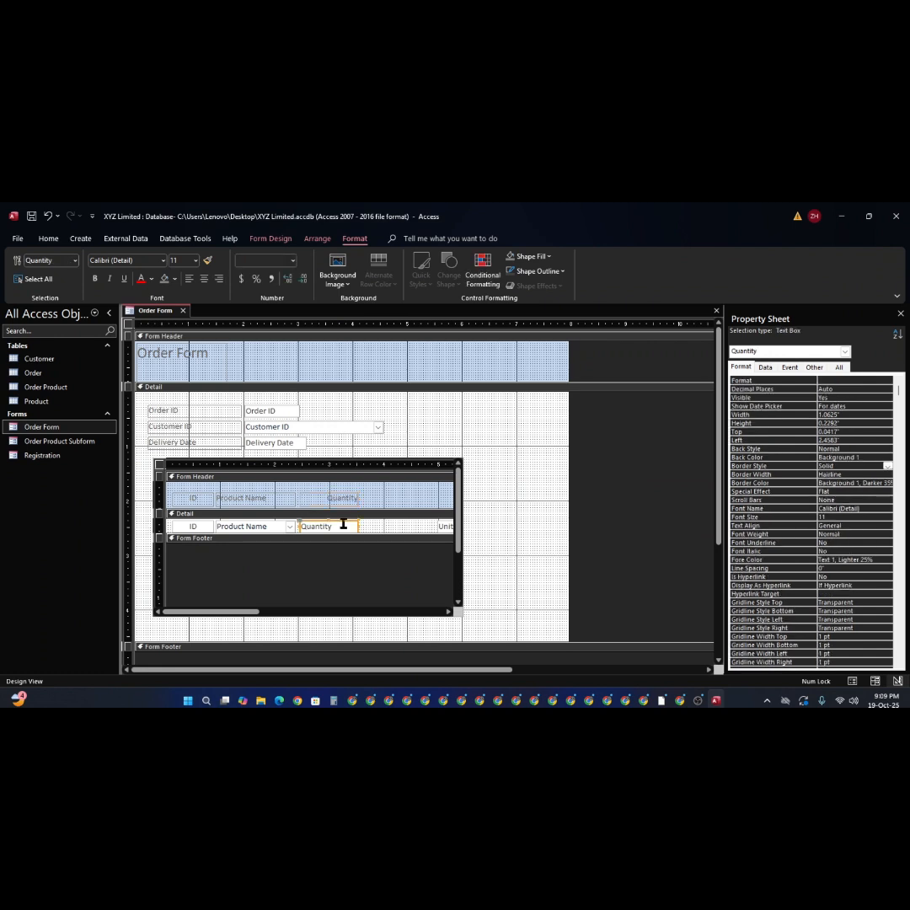
{"action": "left_click", "coordinate": [343, 502], "text": "shift"}
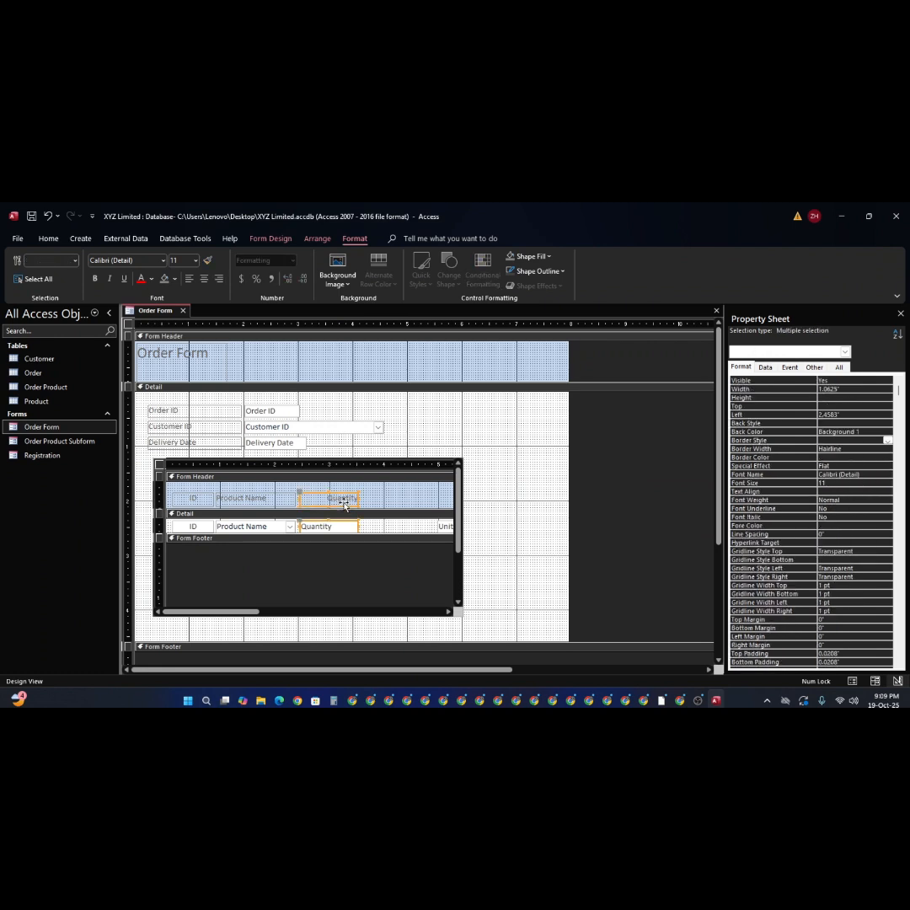
{"action": "key", "text": "ctrl+e"}
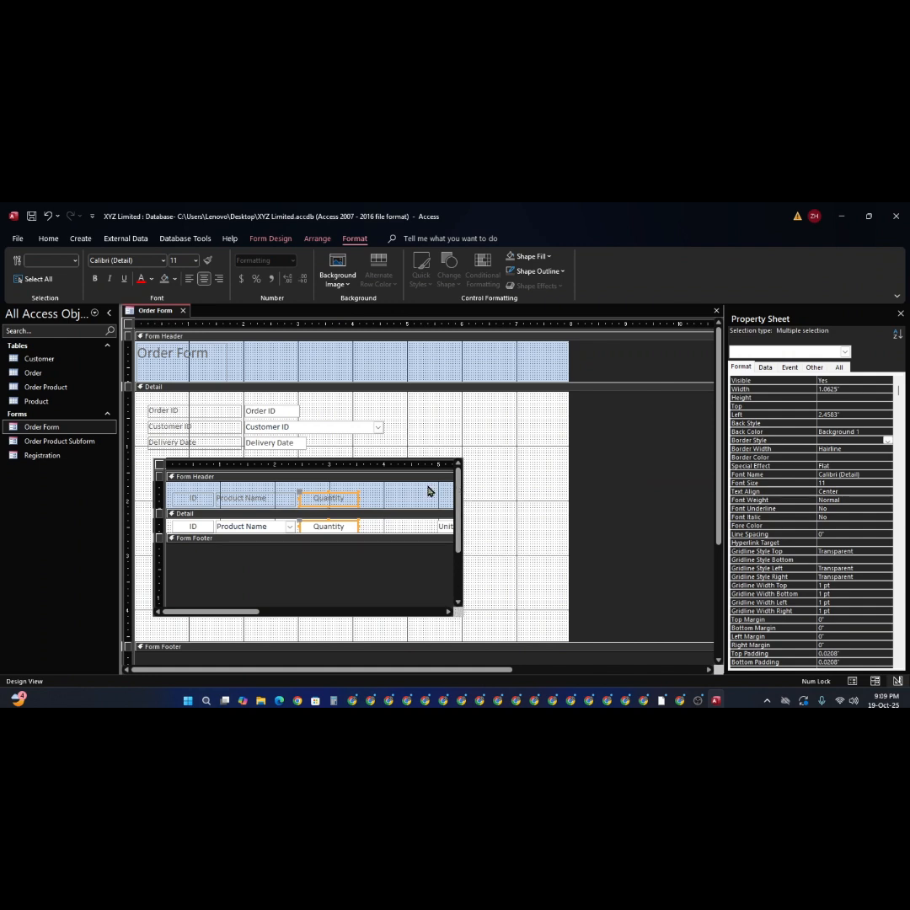
- Move the Unit Price header label and text box next to the Quantity column, both starting at about 3.58 inches
{"action": "left_click", "coordinate": [449, 612]}
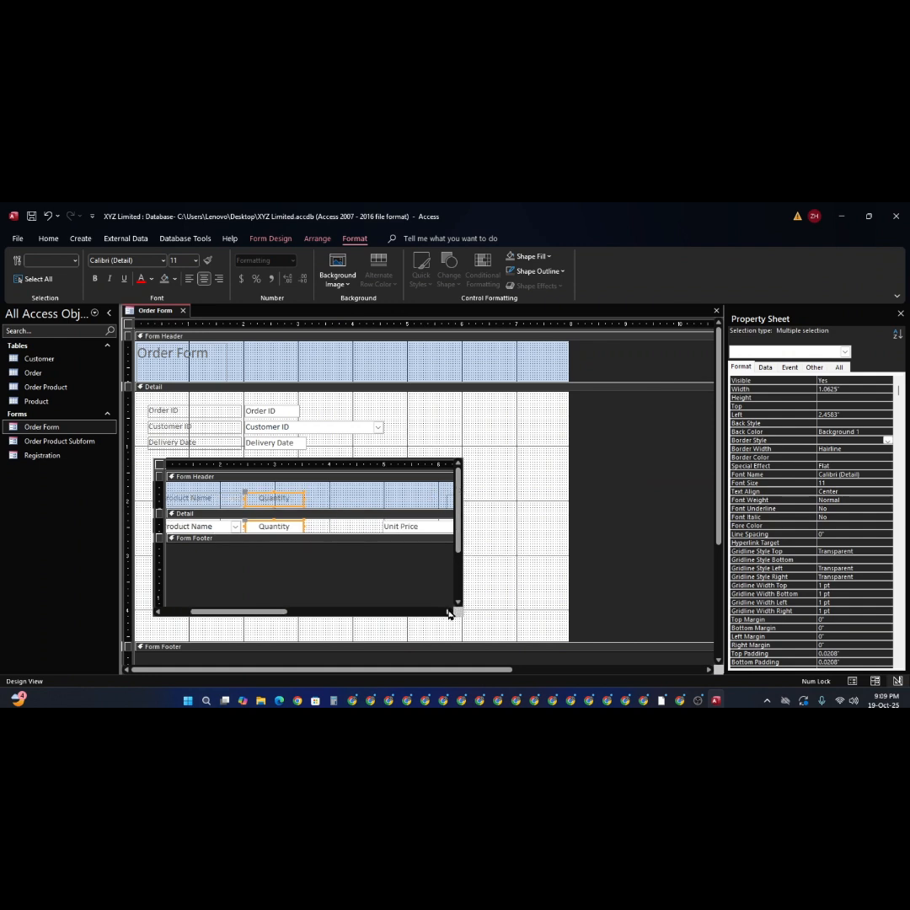
{"action": "left_click", "coordinate": [448, 612]}
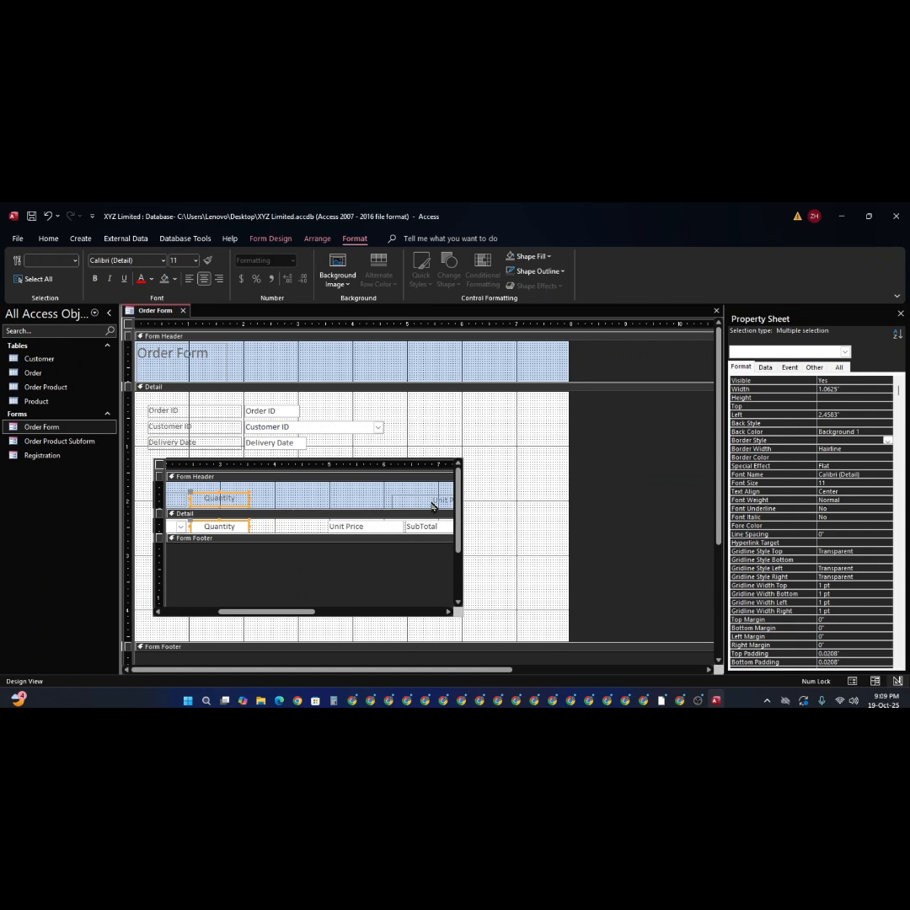
{"action": "left_click_drag", "start_coordinate": [433, 506], "coordinate": [289, 499]}
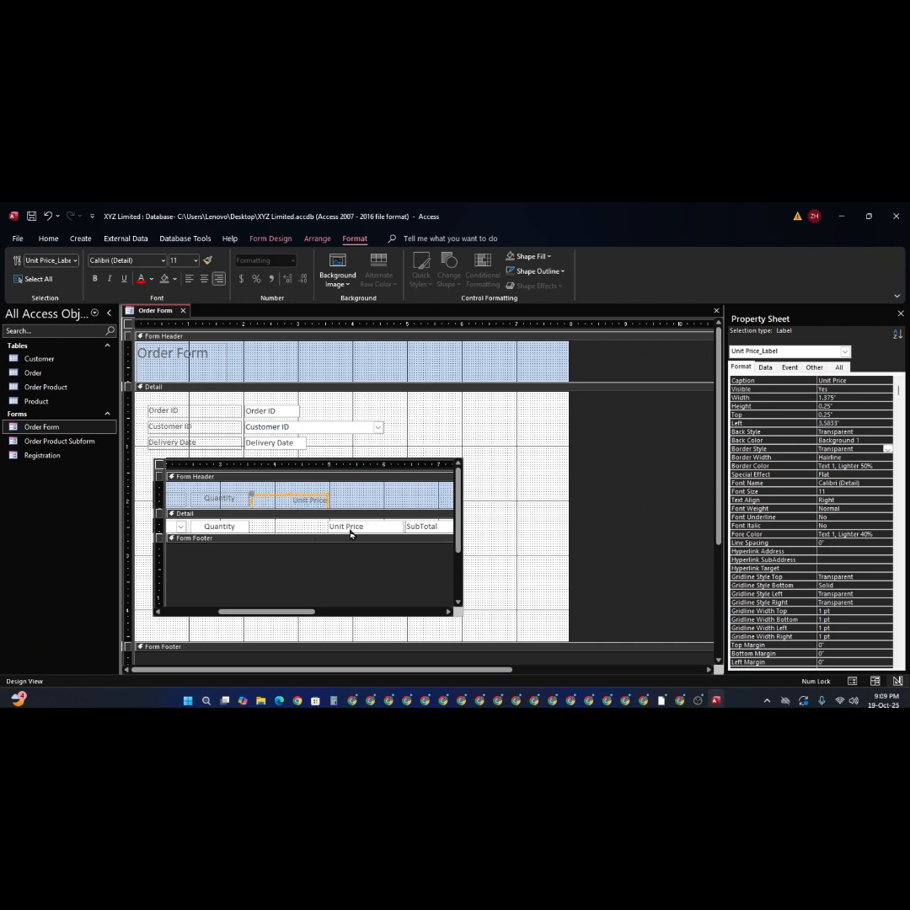
{"action": "left_click_drag", "start_coordinate": [351, 531], "coordinate": [274, 526]}
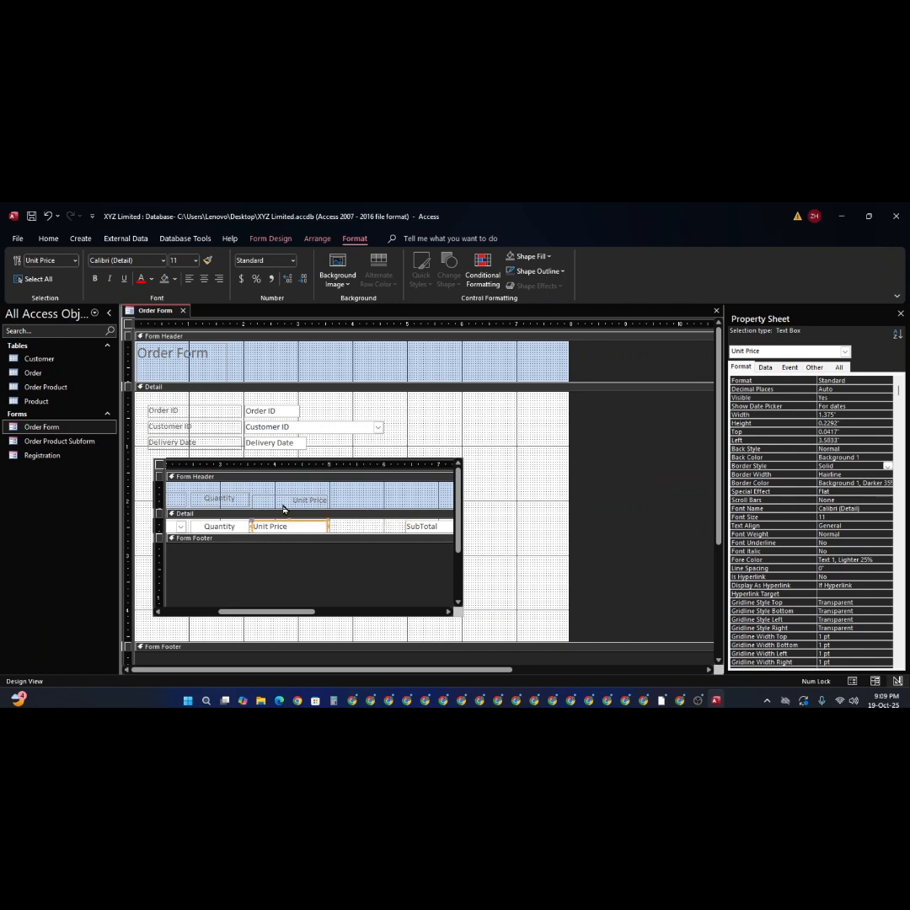
{"action": "left_click", "coordinate": [290, 499]}
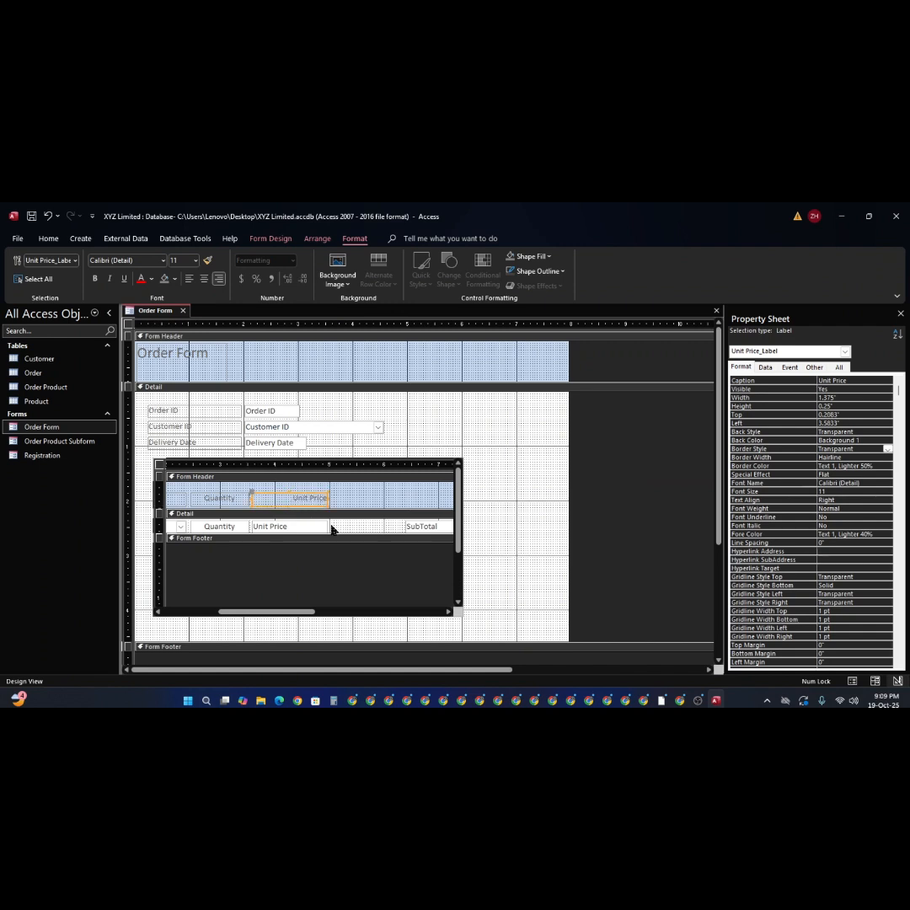
- Move the SubTotal header label directly beside the Unit Price label, starting at about 5 inches and level with it
{"action": "left_click", "coordinate": [448, 611]}
{"action": "left_click_drag", "start_coordinate": [434, 502], "coordinate": [298, 501]}
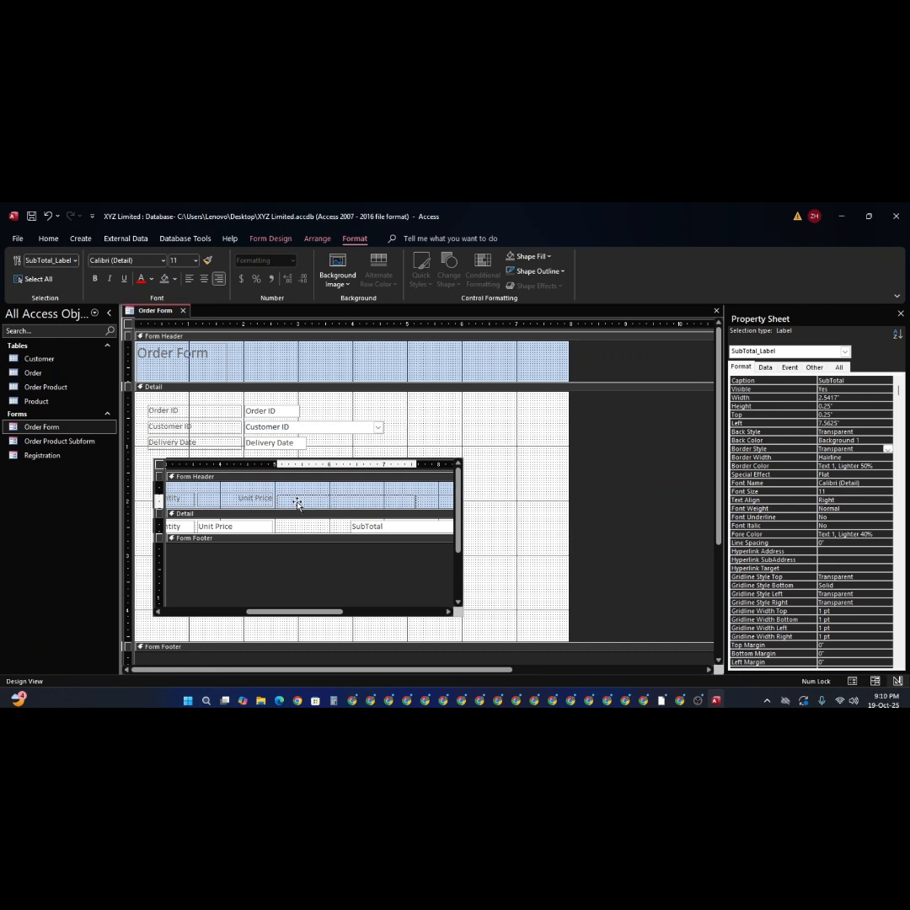
{"action": "left_click_drag", "start_coordinate": [297, 503], "coordinate": [297, 499]}
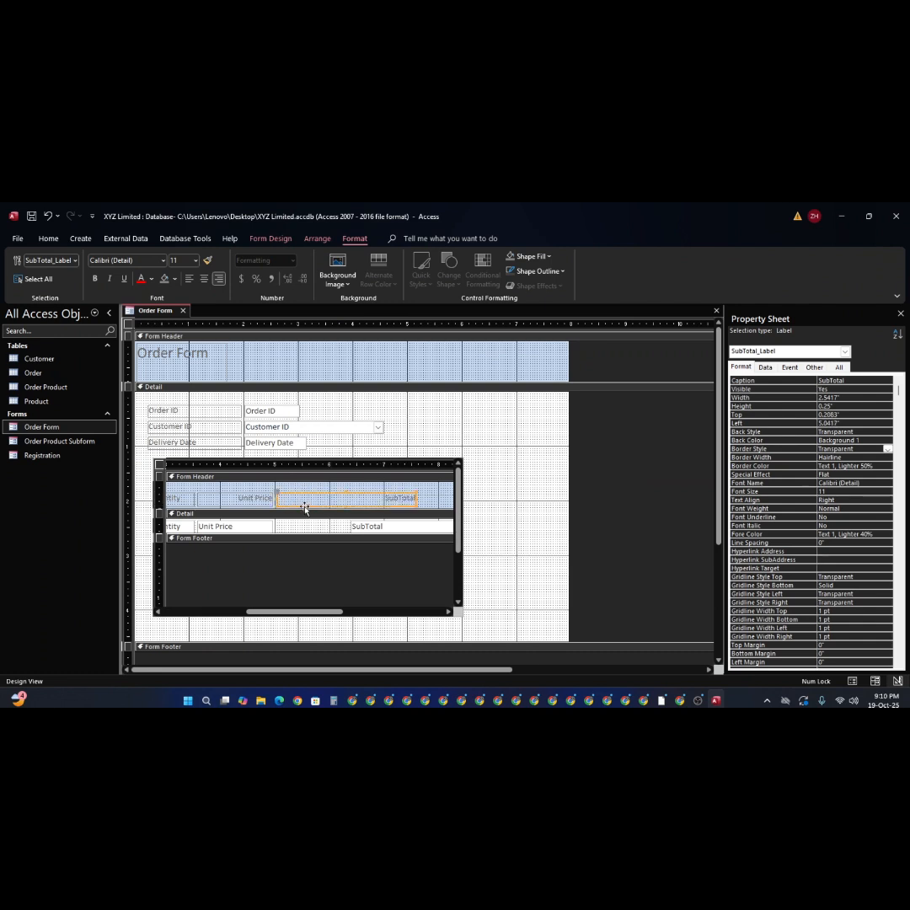
{"action": "key", "text": "Left"}
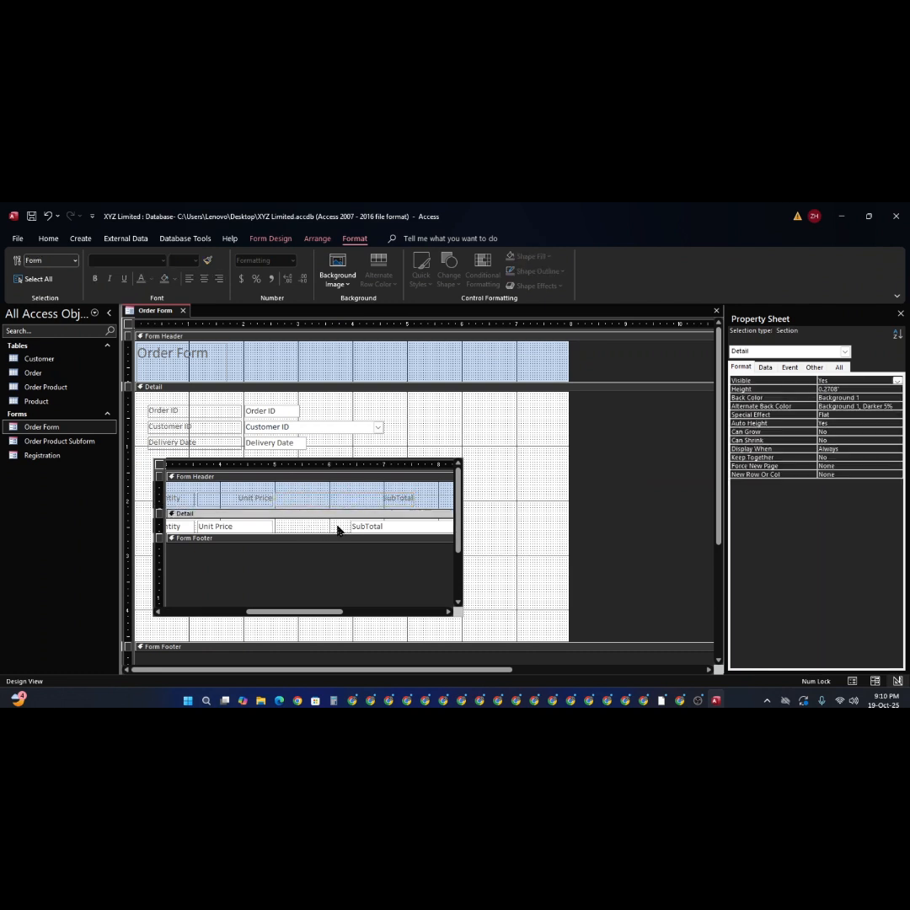
- Move the SubTotal text box in the subform next to the Unit Price text box, starting at about 5.04 inches
{"action": "left_click", "coordinate": [360, 527]}
{"action": "key", "text": "Left"}
{"action": "key", "text": "Left"}
{"action": "key", "text": "Left"}
{"action": "key", "text": "Left"}
{"action": "key", "text": "Left"}
{"action": "key", "text": "Left"}
{"action": "key", "text": "Left"}
{"action": "key", "text": "Left"}
{"action": "key", "text": "Left"}
{"action": "key", "text": "Left"}
{"action": "key", "text": "Left"}
{"action": "key", "text": "Left"}
{"action": "key", "text": "Left"}
{"action": "key", "text": "Left"}
{"action": "key", "text": "Left"}
{"action": "key", "text": "Left"}
{"action": "key", "text": "Left"}
{"action": "key", "text": "Left"}
{"action": "key", "text": "Left"}
{"action": "key", "text": "Left"}
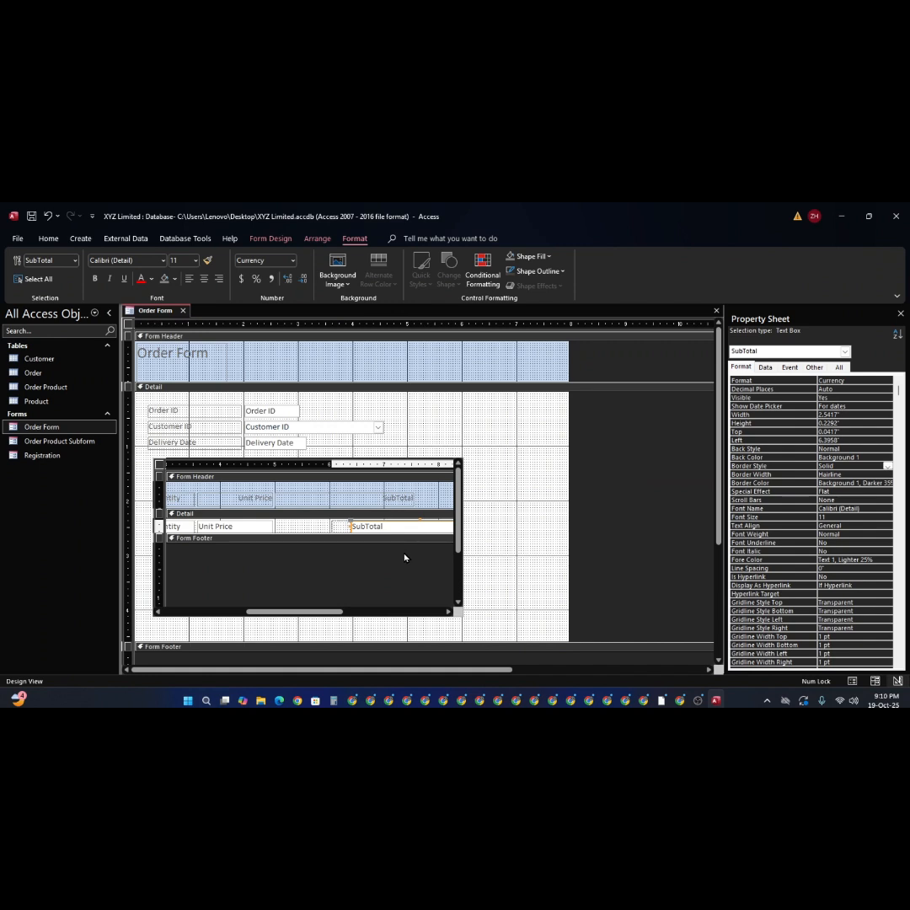
{"action": "key", "text": "Left"}
{"action": "key", "text": "Left"}
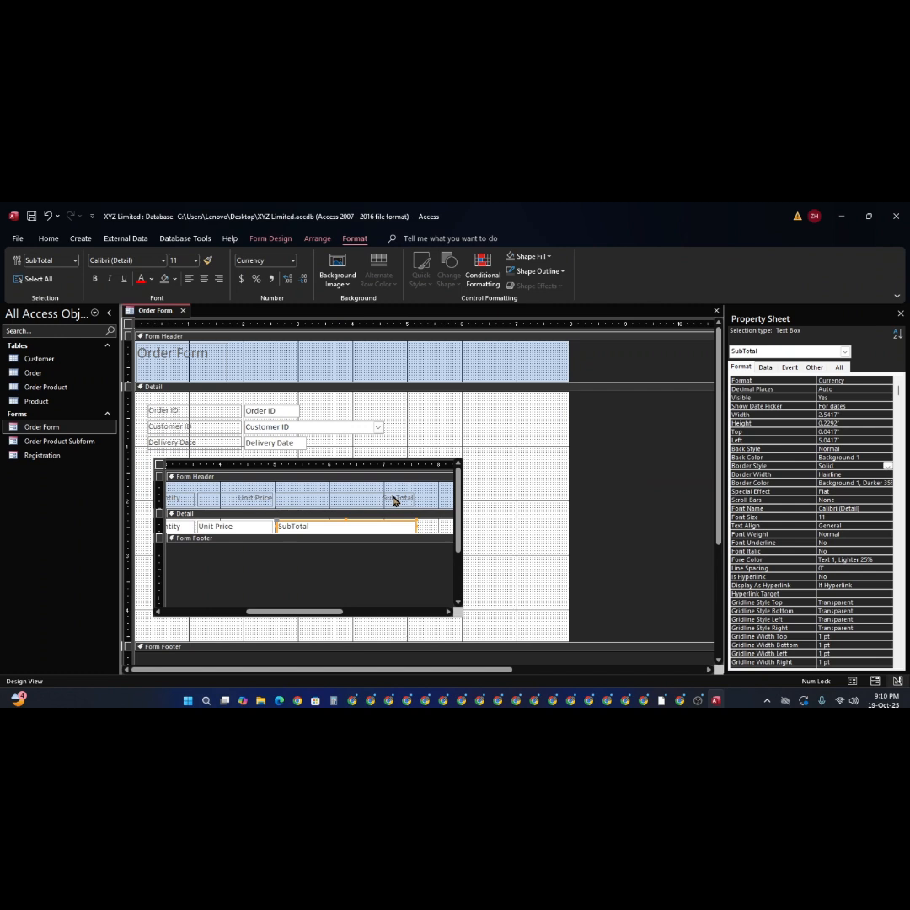
- Narrow the SubTotal header label and text box together to about 1.08 inches and center the text of both
{"action": "left_click", "coordinate": [393, 500]}
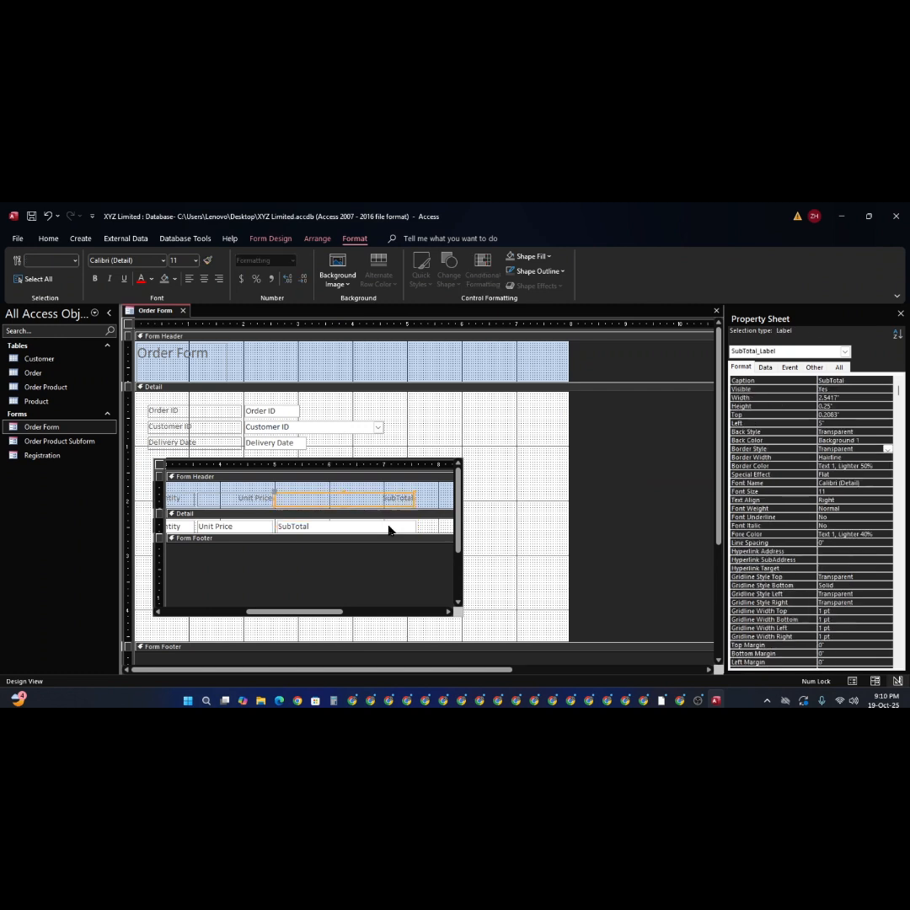
{"action": "left_click", "coordinate": [387, 531], "text": "shift"}
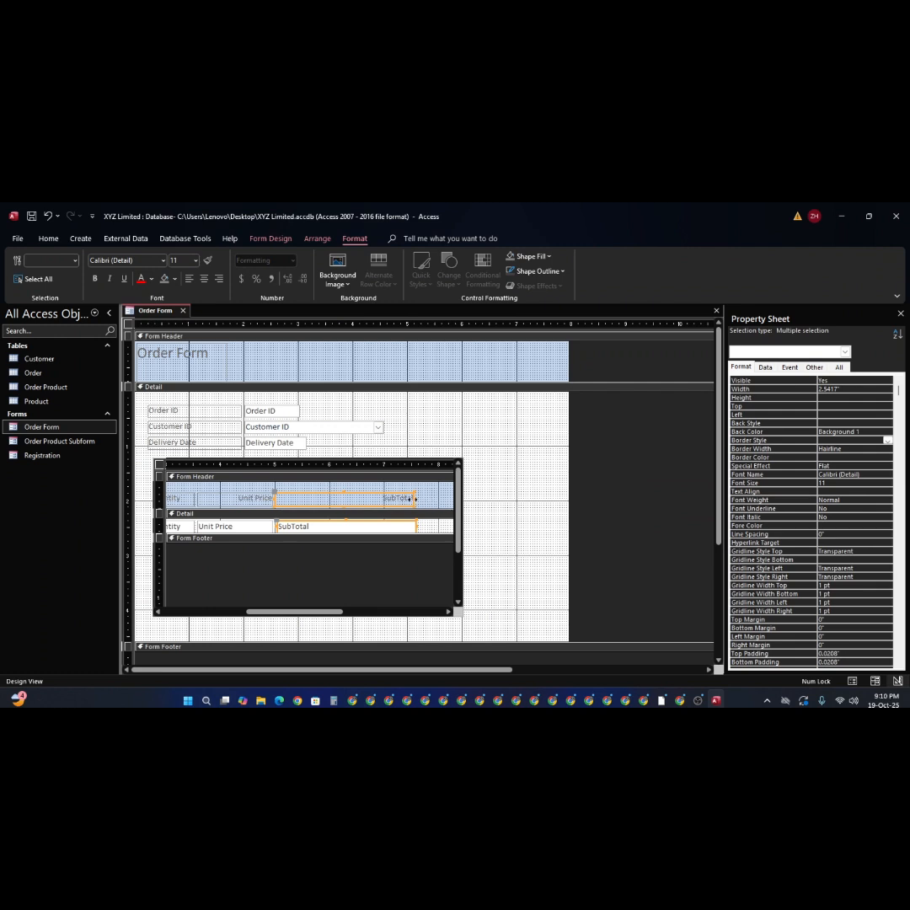
{"action": "left_click_drag", "start_coordinate": [414, 499], "coordinate": [337, 501]}
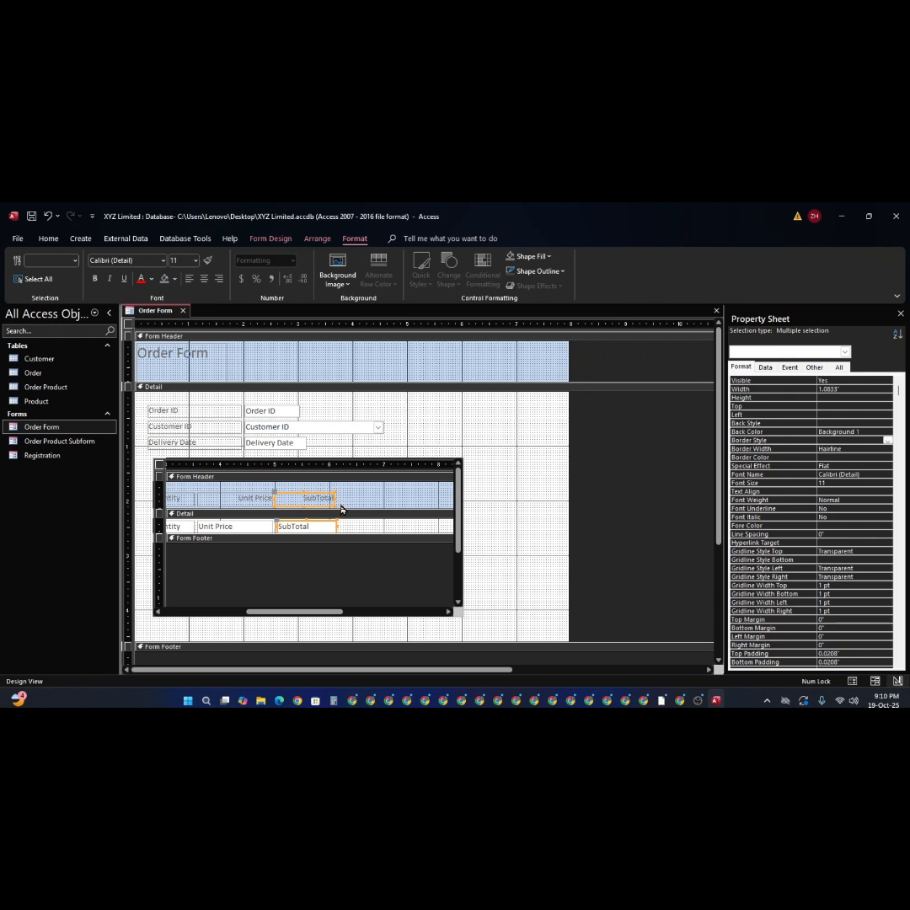
{"action": "key", "text": "ctrl+e"}
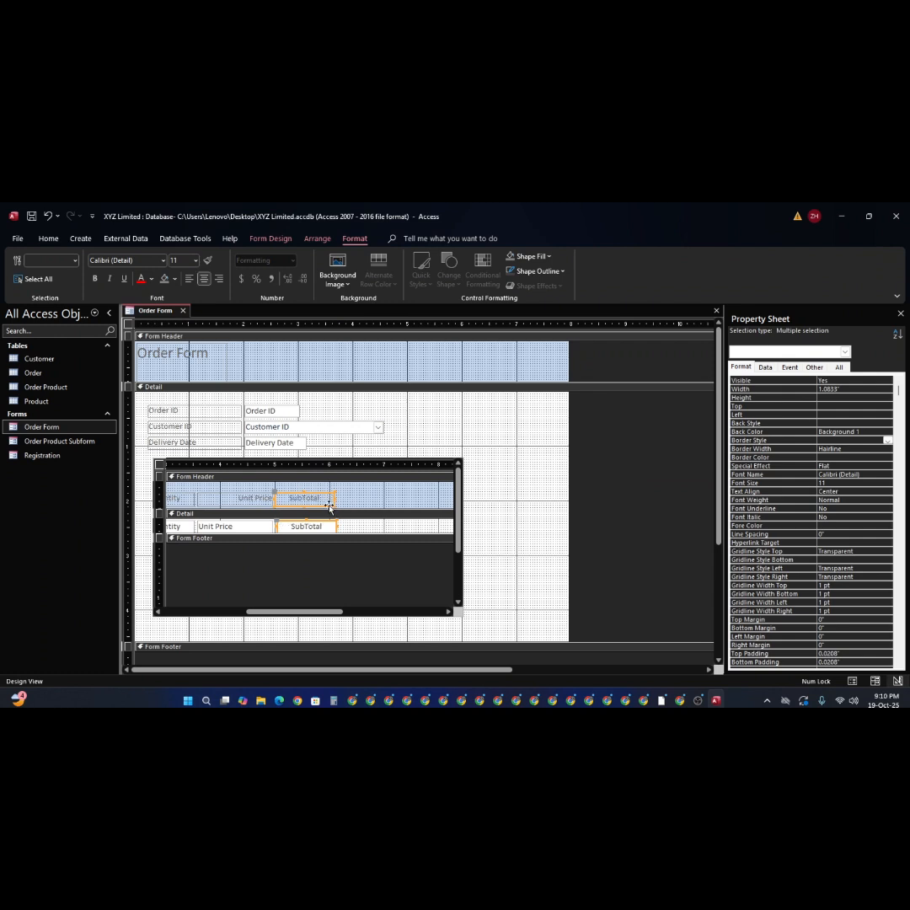
- Center the text of the Unit Price header label and text box in the subform
{"action": "left_click", "coordinate": [220, 529]}
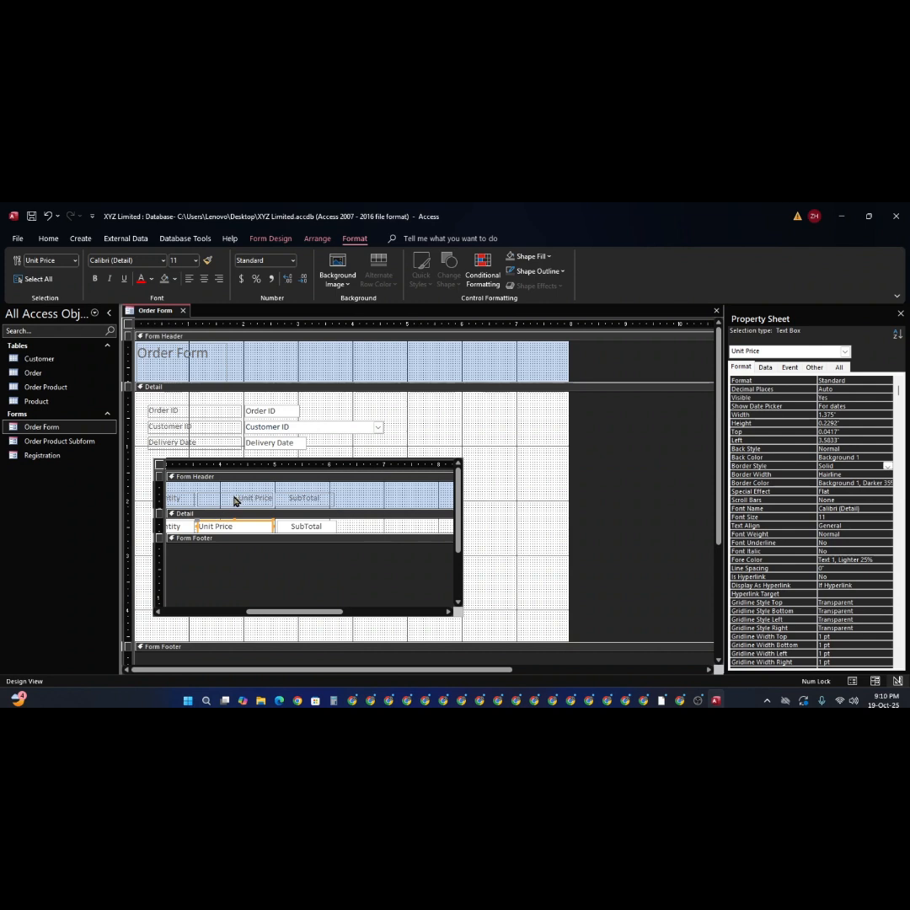
{"action": "left_click", "coordinate": [234, 501], "text": "shift"}
{"action": "key", "text": "ctrl+e"}
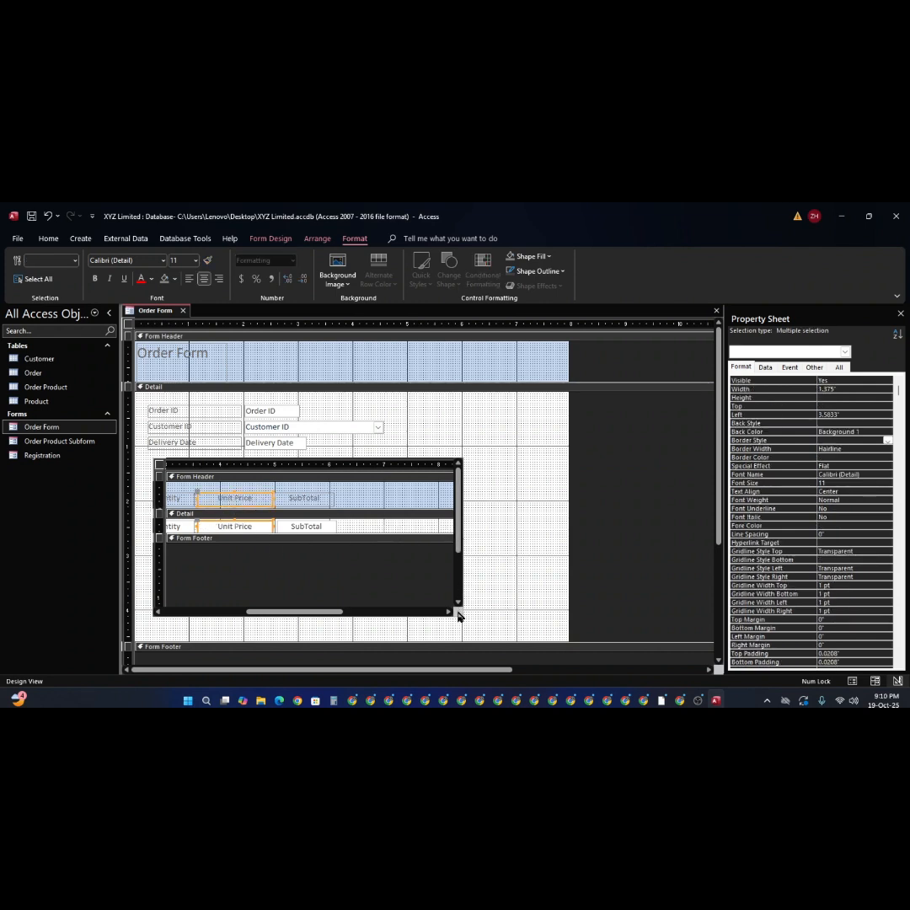
- Switch the Order Form to Layout View
{"action": "left_click", "coordinate": [501, 531]}
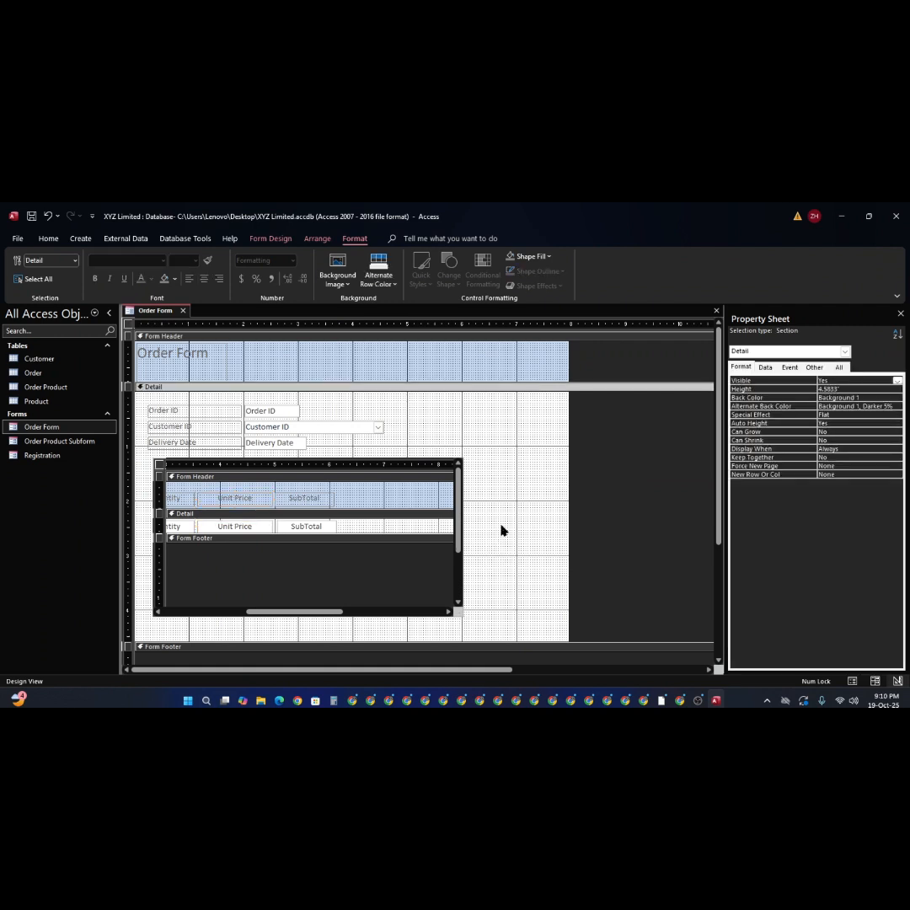
{"action": "right_click", "coordinate": [501, 530]}
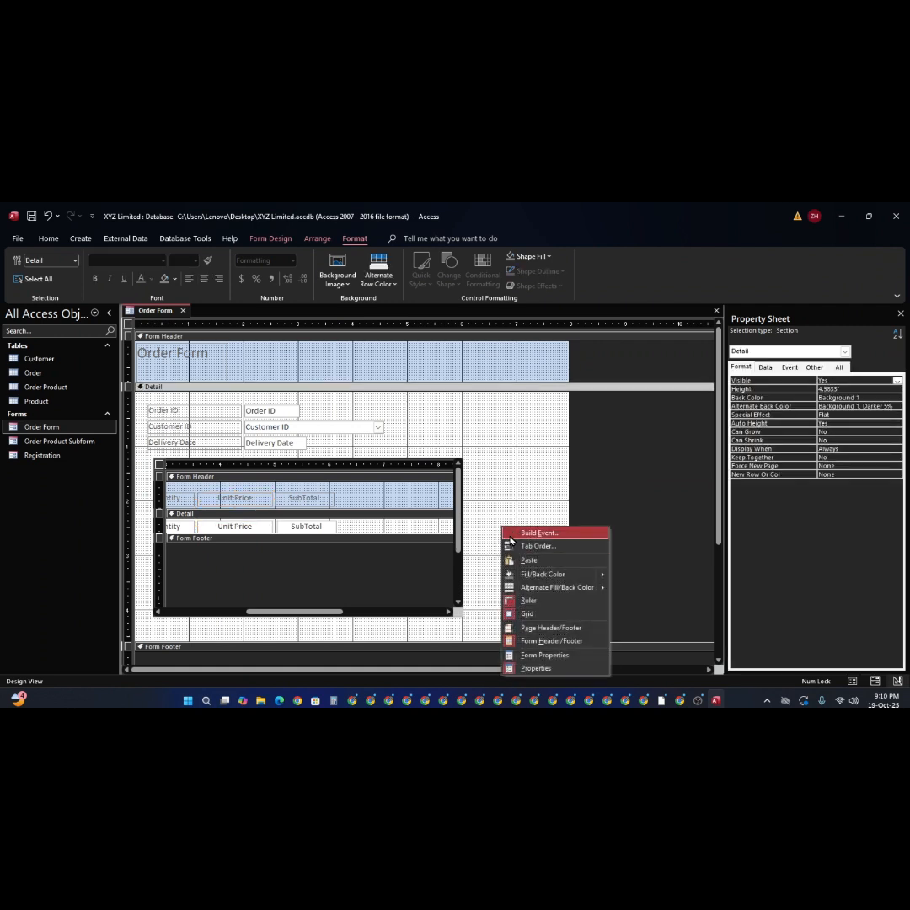
{"action": "left_click", "coordinate": [493, 355]}
{"action": "right_click", "coordinate": [493, 355]}
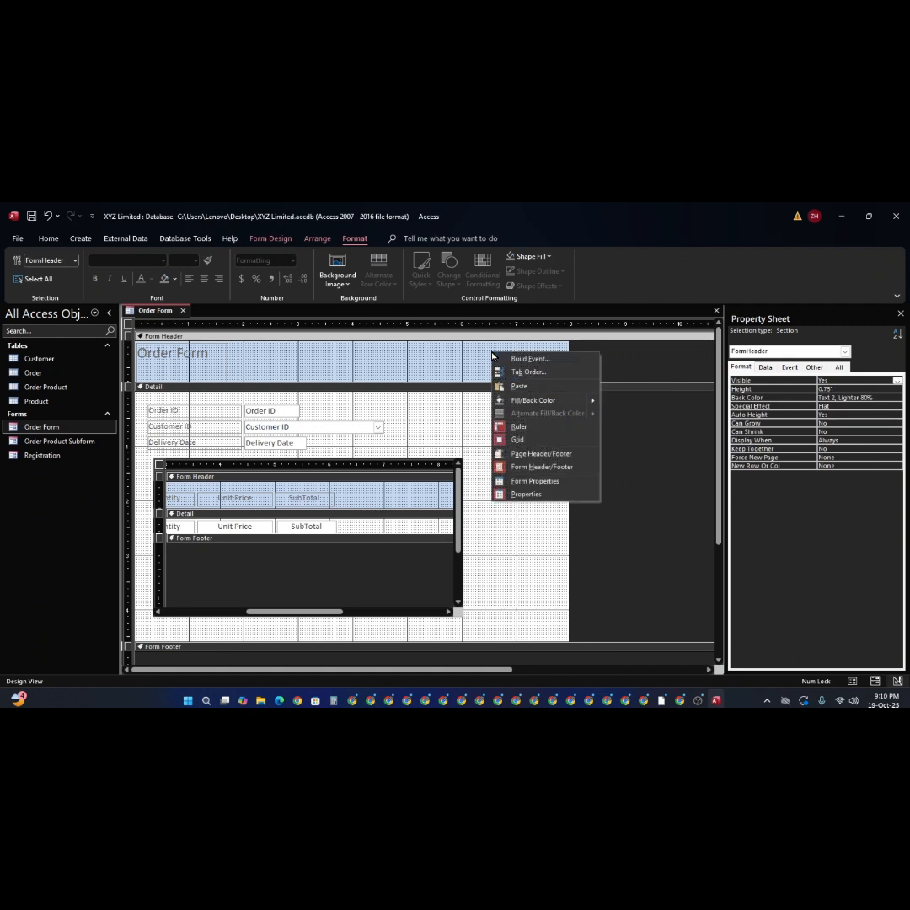
{"action": "left_click", "coordinate": [436, 364]}
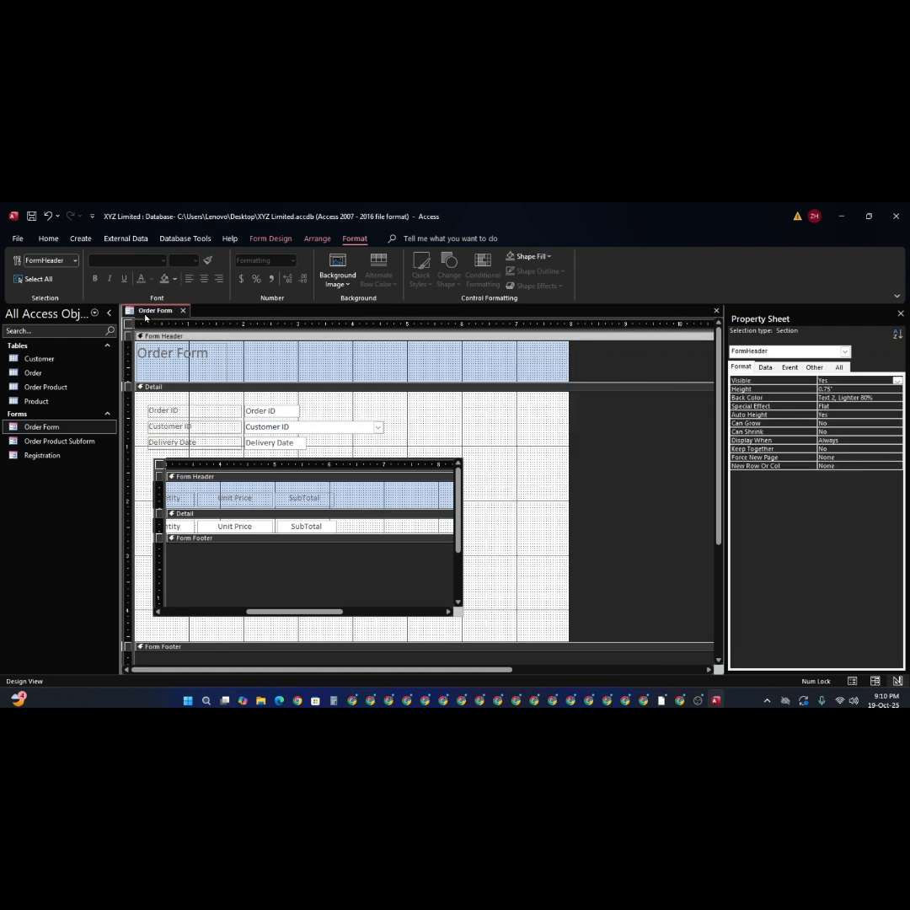
{"action": "right_click", "coordinate": [150, 314]}
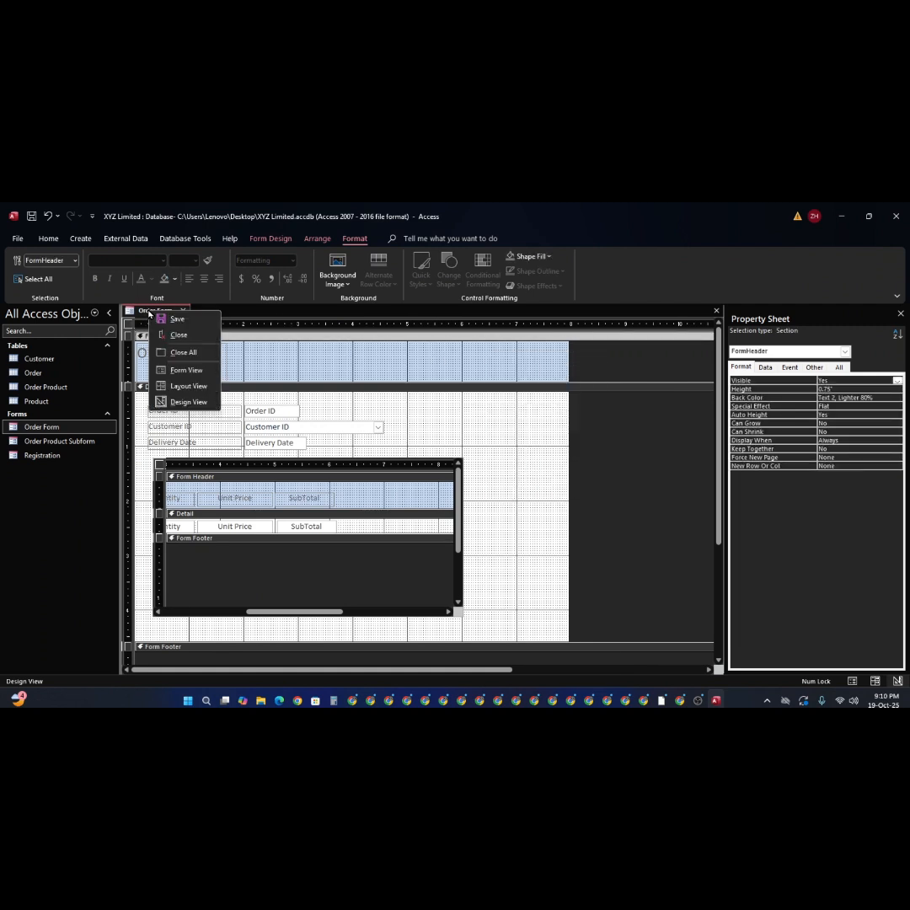
{"action": "left_click", "coordinate": [188, 387]}
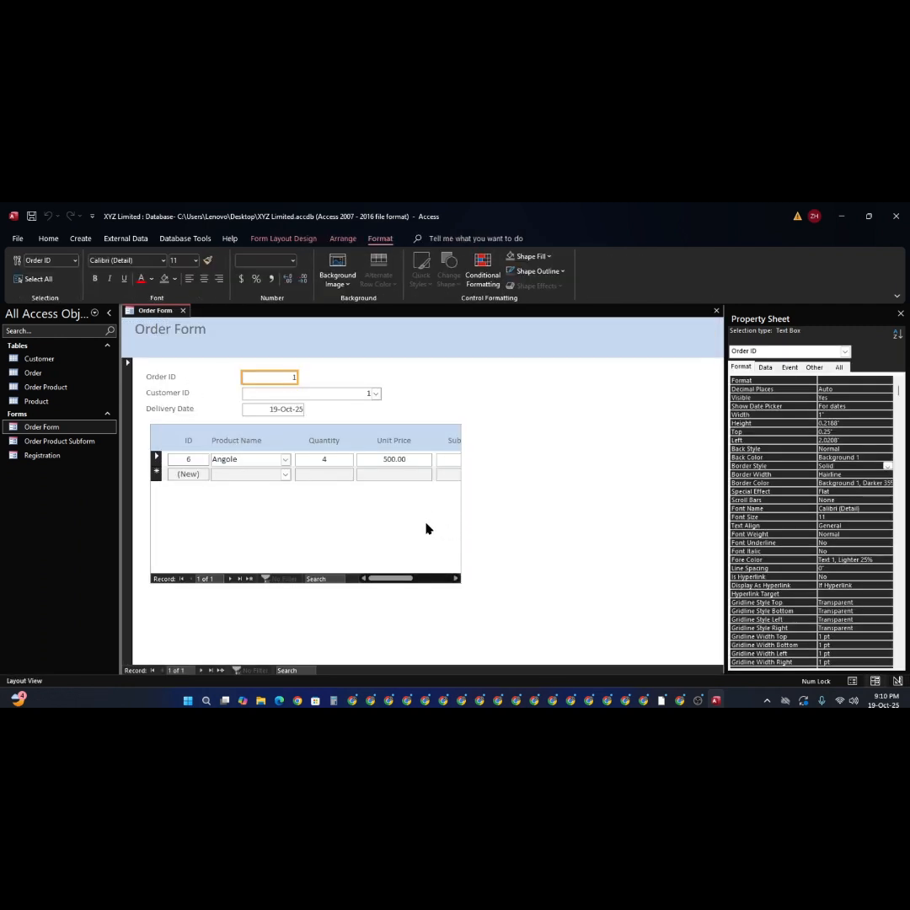
- Narrow the Quantity text box in the subform by about a third
{"action": "left_click", "coordinate": [462, 579]}
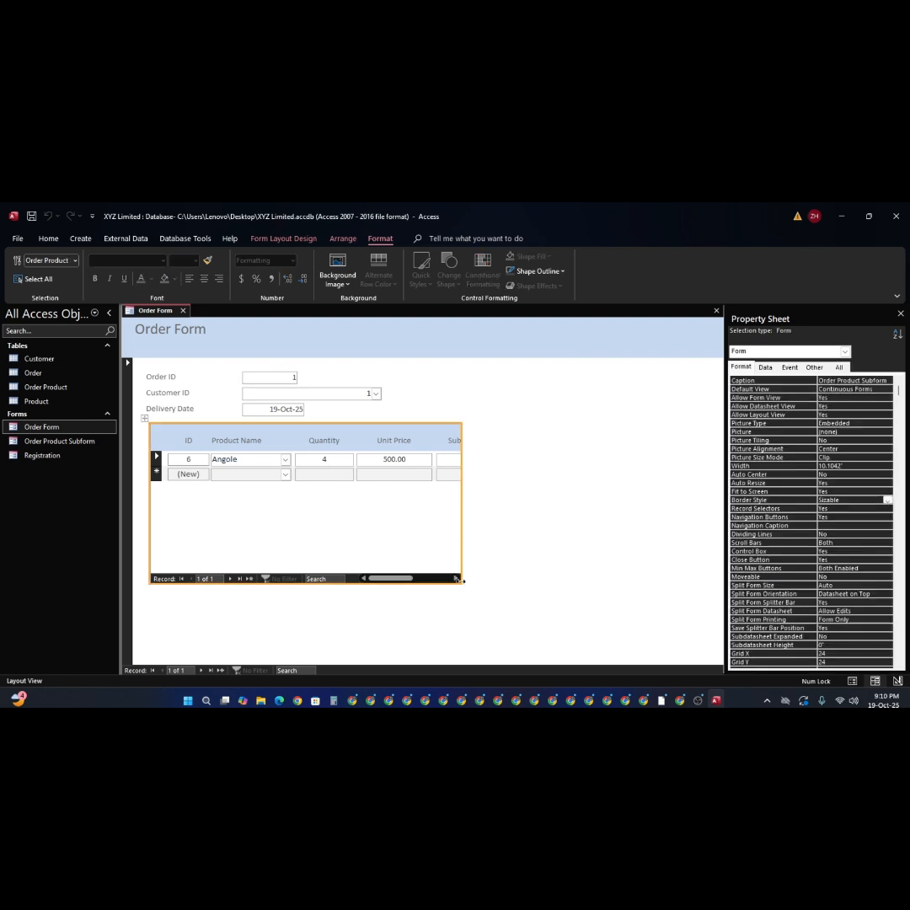
{"action": "left_click", "coordinate": [252, 465]}
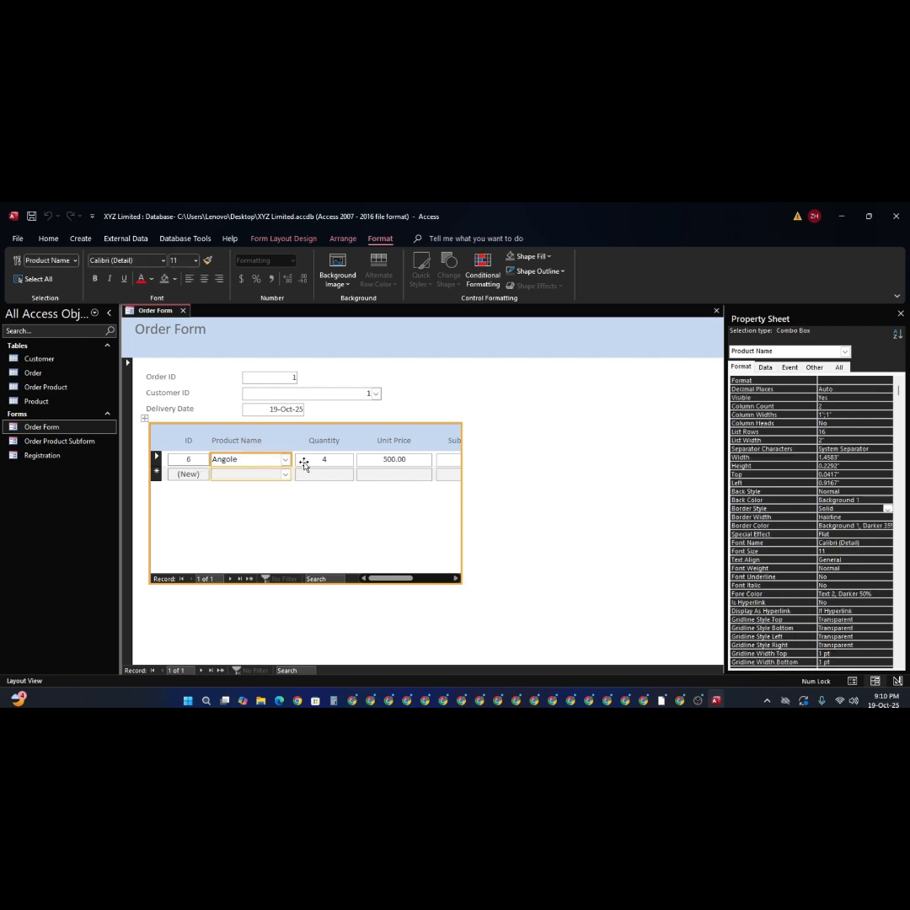
{"action": "left_click", "coordinate": [337, 463]}
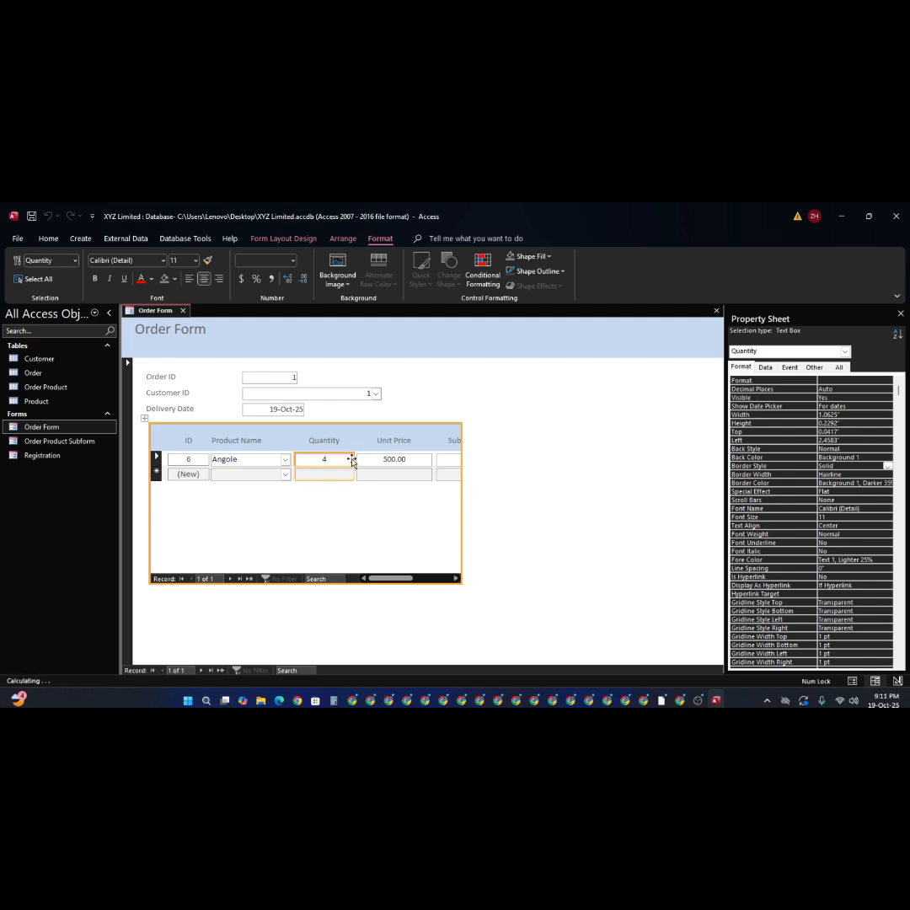
{"action": "left_click_drag", "start_coordinate": [352, 460], "coordinate": [335, 457]}
- Resize the Unit Price text box to start beside the Quantity box at about 3.27 inches, with a width of about 1.04 inches
{"action": "left_click", "coordinate": [387, 457]}
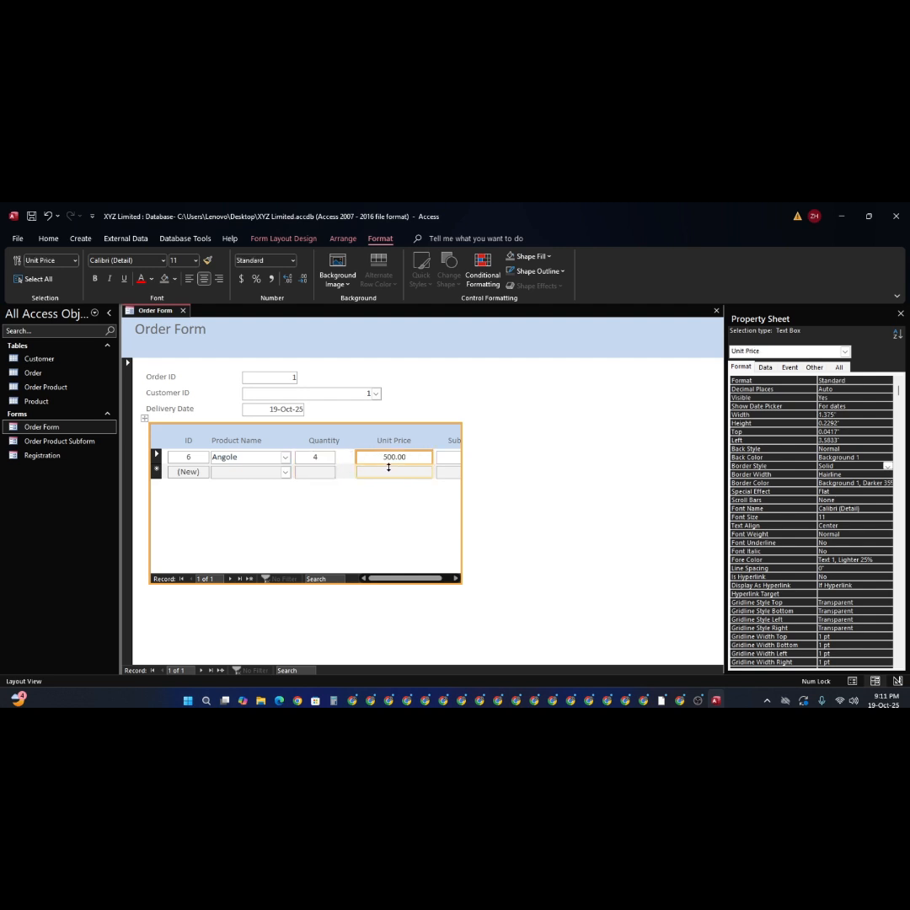
{"action": "left_click", "coordinate": [390, 474]}
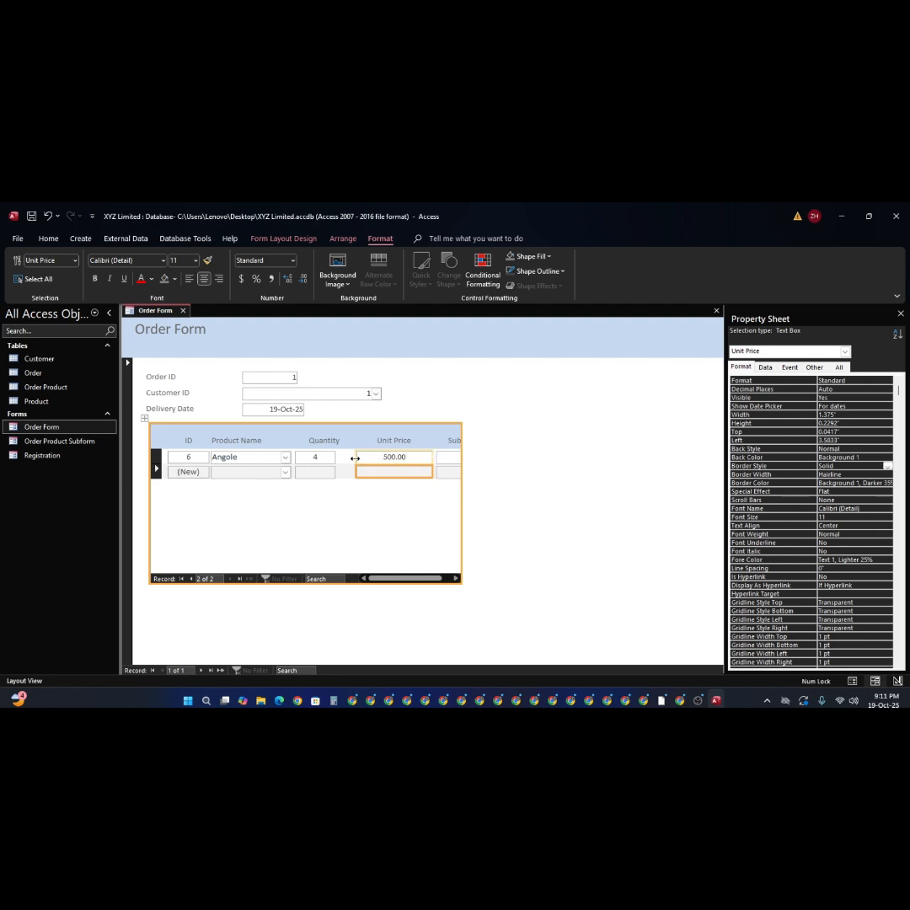
{"action": "left_click_drag", "start_coordinate": [355, 458], "coordinate": [339, 463]}
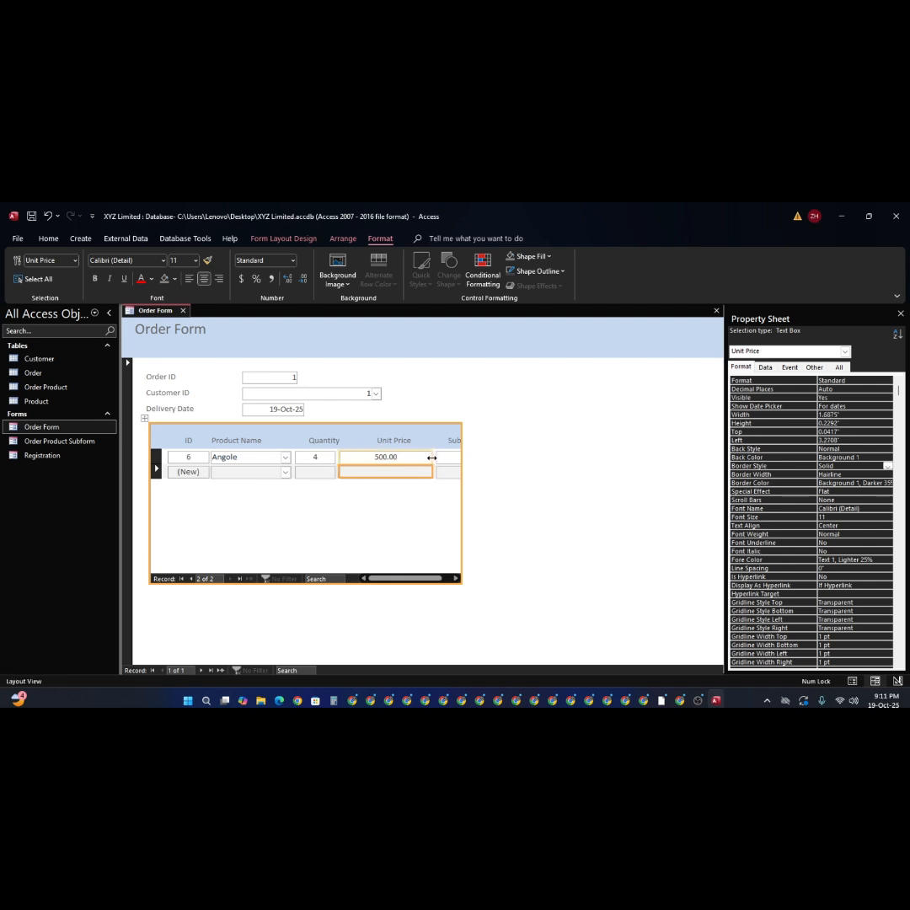
{"action": "left_click_drag", "start_coordinate": [431, 457], "coordinate": [397, 462]}
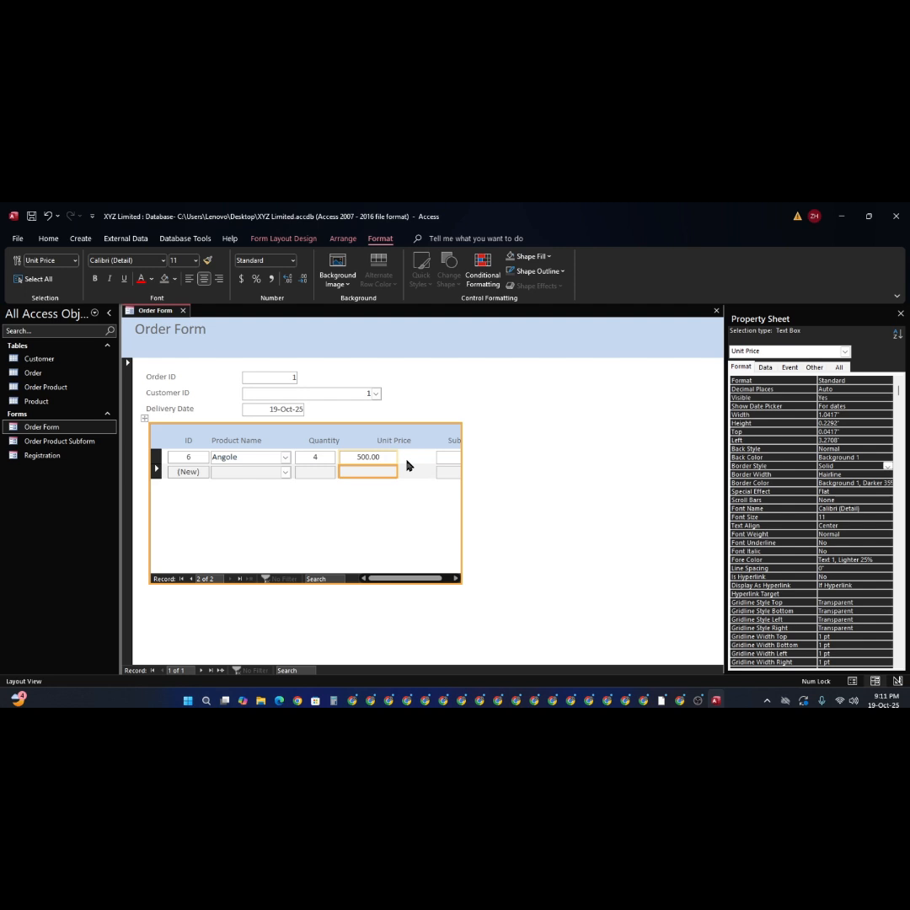
- Move the SubTotal text box beside the Unit Price text box, starting at about 4.38 inches
{"action": "left_click", "coordinate": [451, 460]}
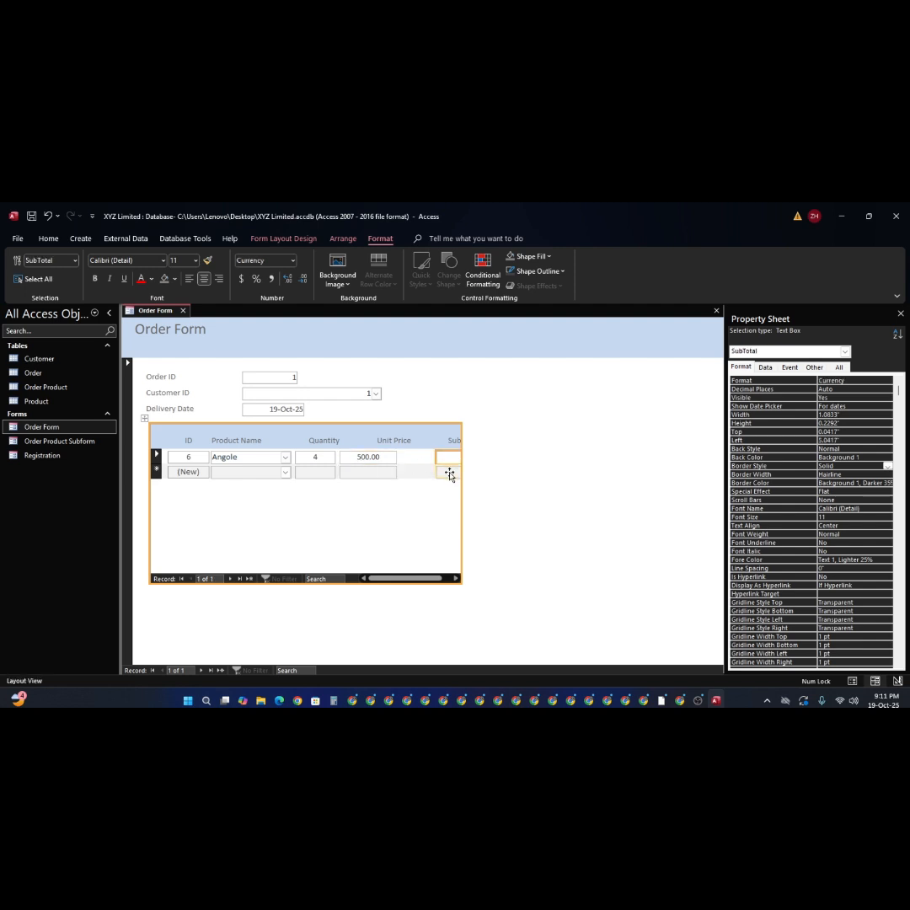
{"action": "left_click", "coordinate": [450, 473]}
{"action": "key", "text": "Left"}
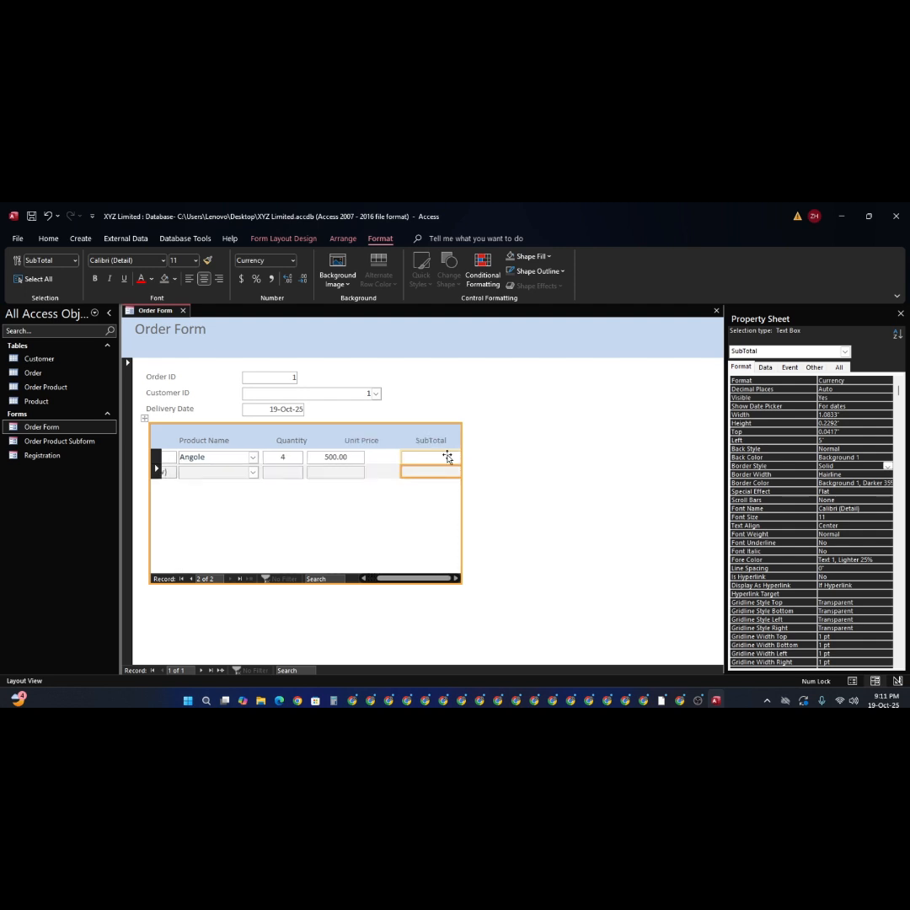
{"action": "key", "text": "Left"}
{"action": "key", "text": "Left"}
{"action": "key", "text": "Left"}
{"action": "key", "text": "Left"}
{"action": "key", "text": "Left"}
{"action": "key", "text": "Left"}
{"action": "key", "text": "Left"}
{"action": "key", "text": "Left"}
{"action": "key", "text": "Left"}
{"action": "key", "text": "Left"}
{"action": "key", "text": "Left"}
{"action": "key", "text": "Left"}
{"action": "key", "text": "Left"}
{"action": "key", "text": "Left"}
{"action": "key", "text": "Left"}
{"action": "key", "text": "Left"}
{"action": "key", "text": "Left"}
{"action": "key", "text": "Right"}
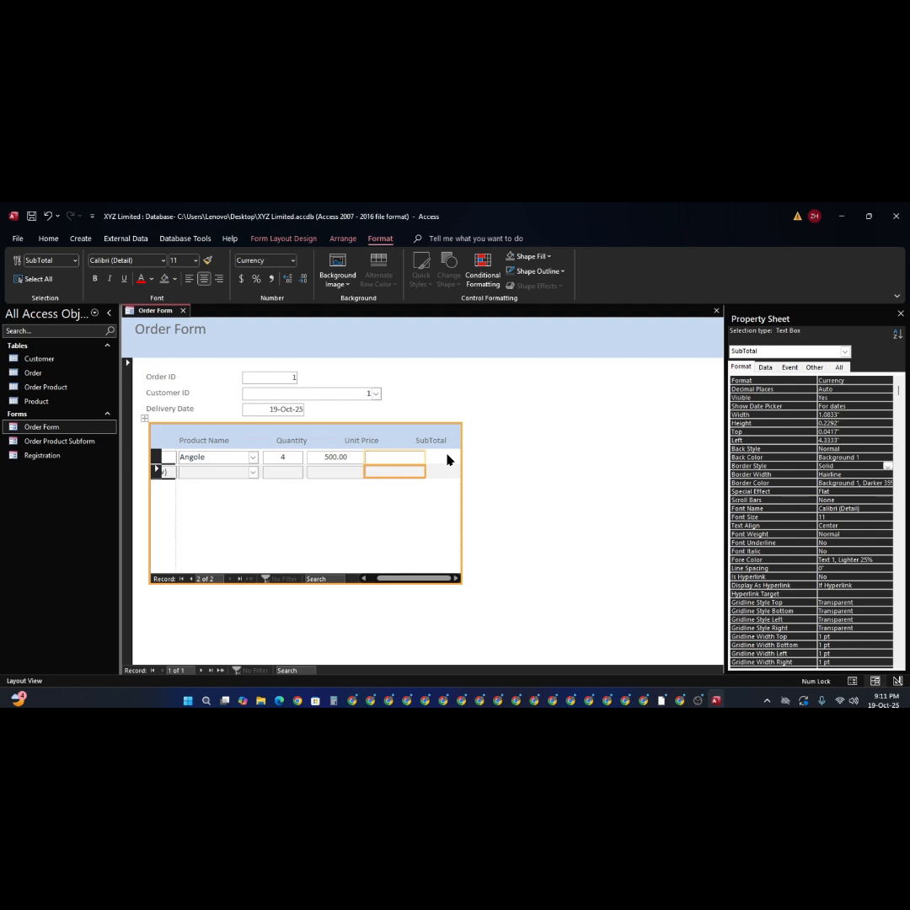
{"action": "key", "text": "Right"}
- Nudge the SubTotal header label toward the Unit Price label, starting at about 4.88 inches
{"action": "left_click", "coordinate": [431, 442]}
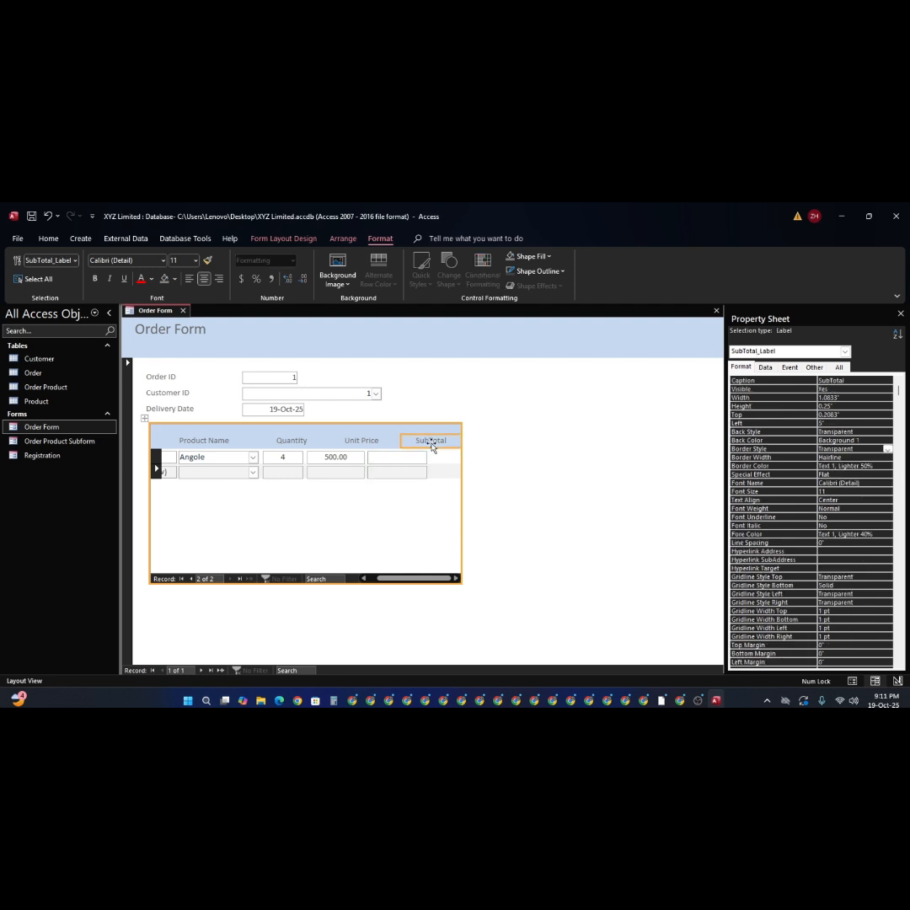
{"action": "key", "text": "Left"}
{"action": "key", "text": "Left"}
{"action": "key", "text": "Left"}
- Narrow the Quantity header label to about 0.74 inches so it matches the Quantity text box
{"action": "left_click", "coordinate": [372, 445]}
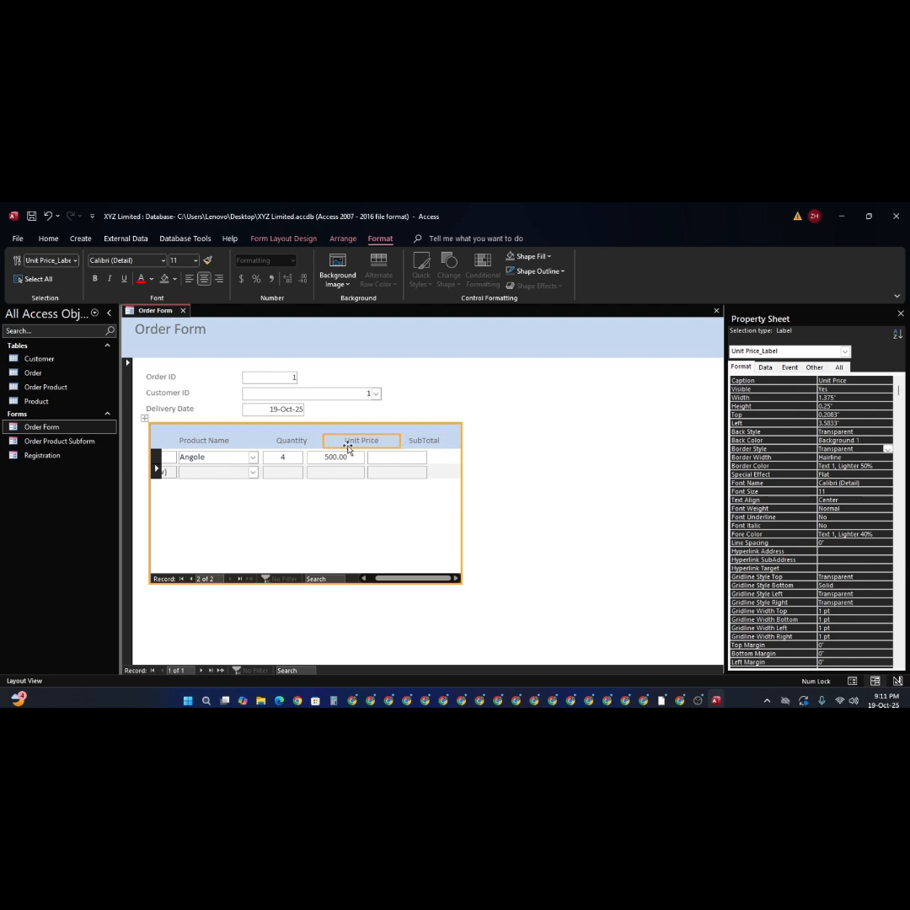
{"action": "left_click", "coordinate": [313, 445]}
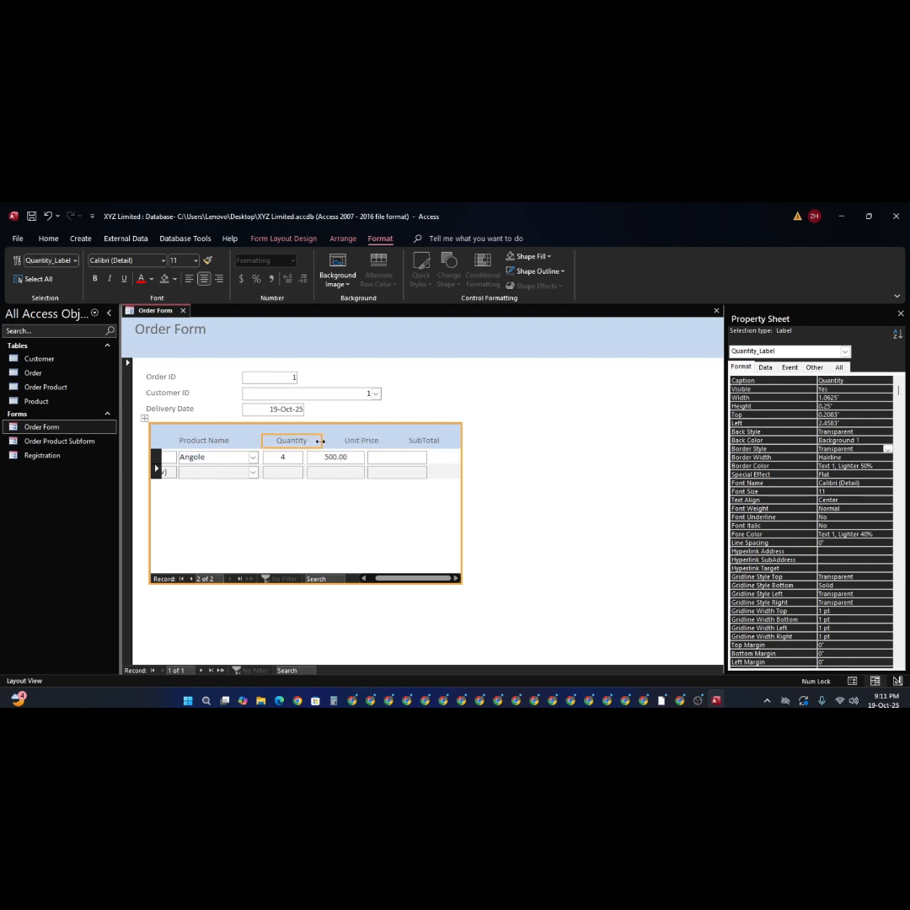
{"action": "left_click_drag", "start_coordinate": [319, 441], "coordinate": [292, 444]}
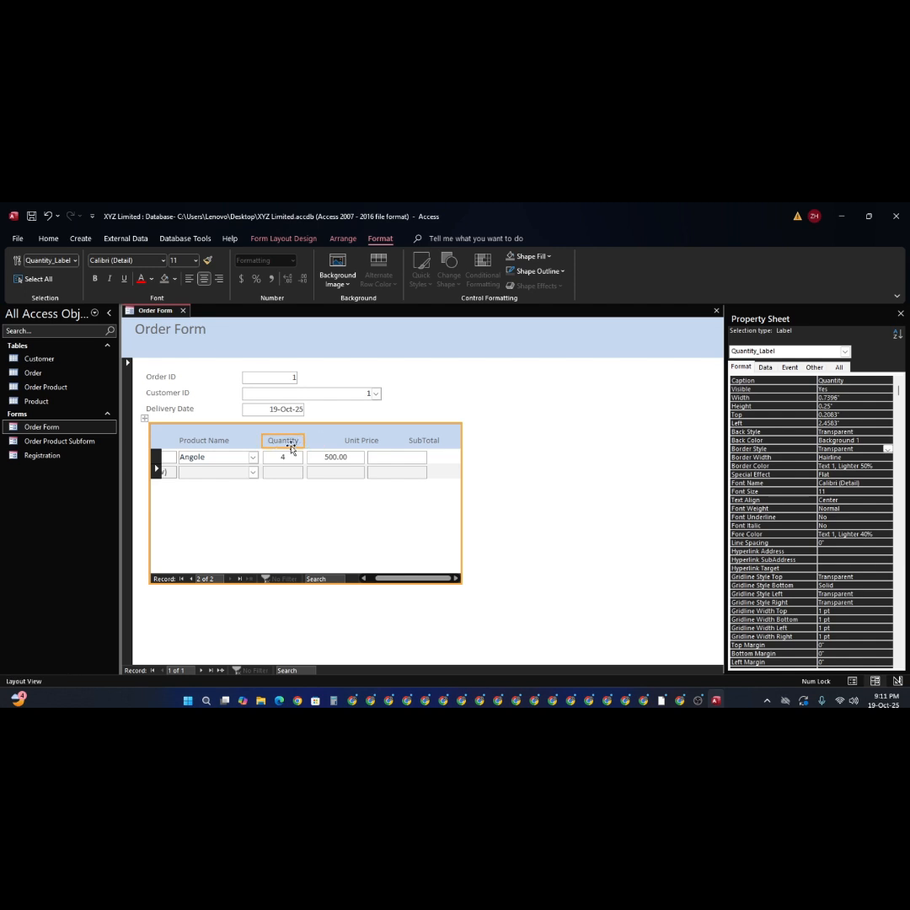
- Resize the Unit Price header label to span its text box, starting at about 3.28 inches
{"action": "left_click", "coordinate": [347, 440]}
{"action": "left_click_drag", "start_coordinate": [325, 441], "coordinate": [310, 445]}
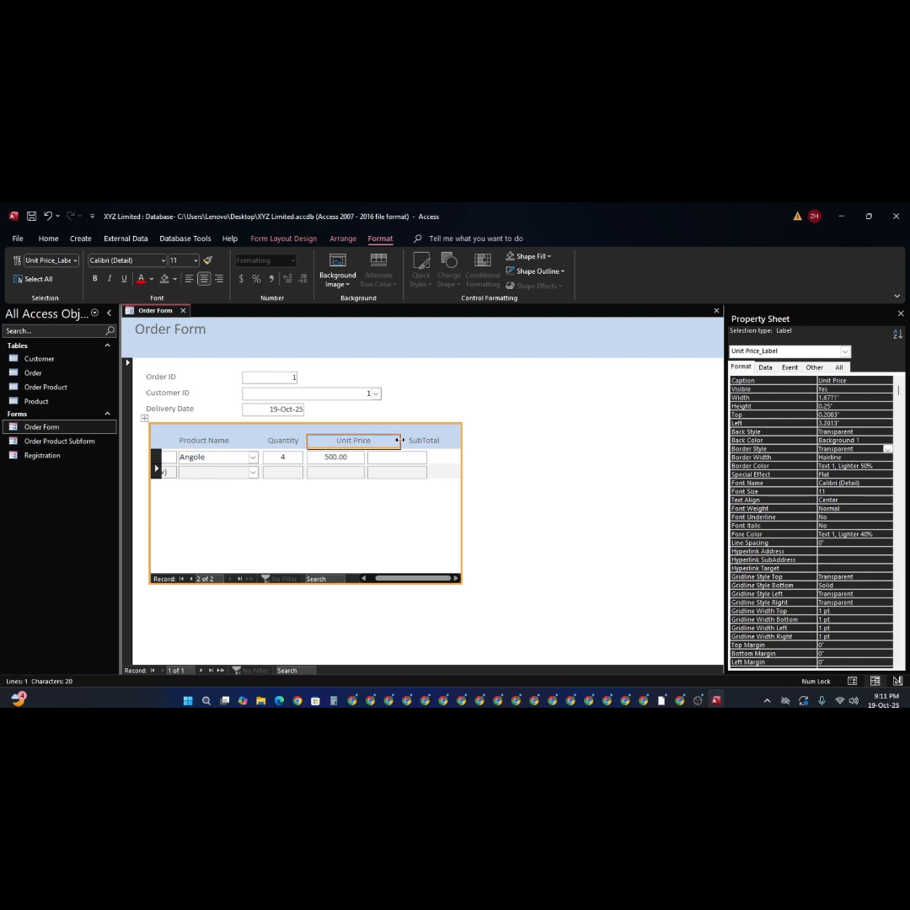
{"action": "left_click_drag", "start_coordinate": [401, 440], "coordinate": [363, 440]}
- Move the SubTotal header label directly above its text box, starting at about 4.38 inches
{"action": "left_click", "coordinate": [428, 443]}
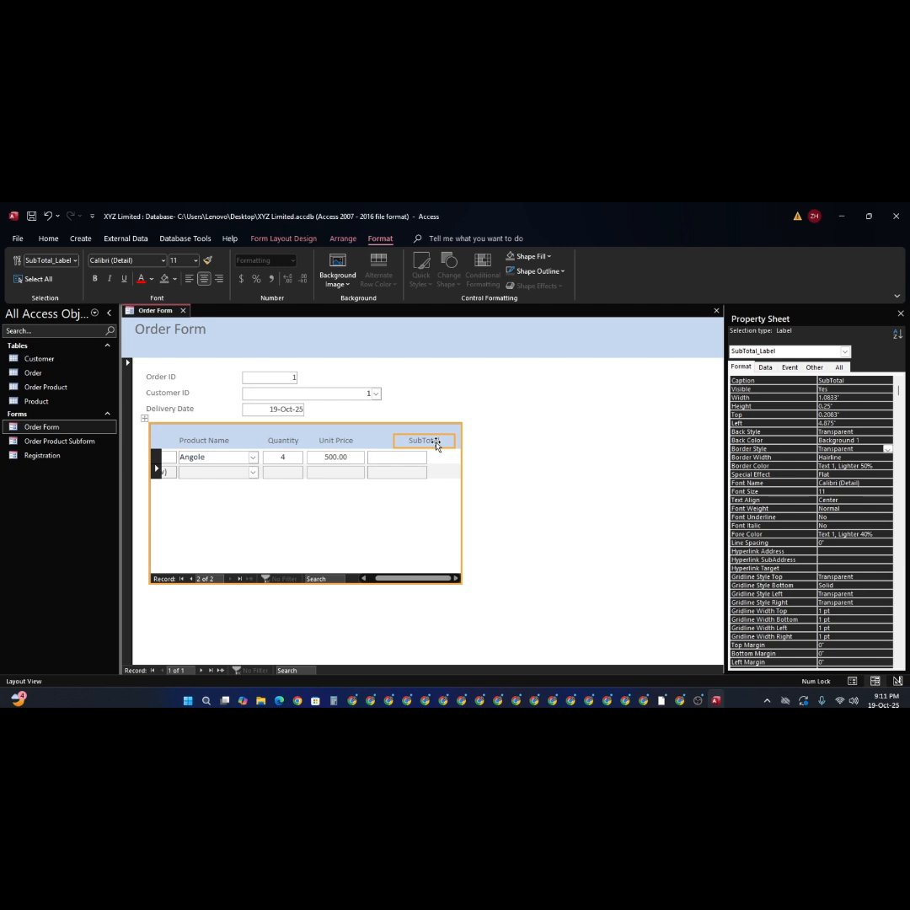
{"action": "key", "text": "Left"}
{"action": "key", "text": "Left"}
{"action": "key", "text": "Left"}
{"action": "key", "text": "Left"}
{"action": "key", "text": "Left"}
{"action": "key", "text": "Left"}
{"action": "key", "text": "Left"}
{"action": "key", "text": "Left"}
{"action": "key", "text": "Left"}
{"action": "key", "text": "Left"}
{"action": "key", "text": "Left"}
{"action": "key", "text": "Left"}
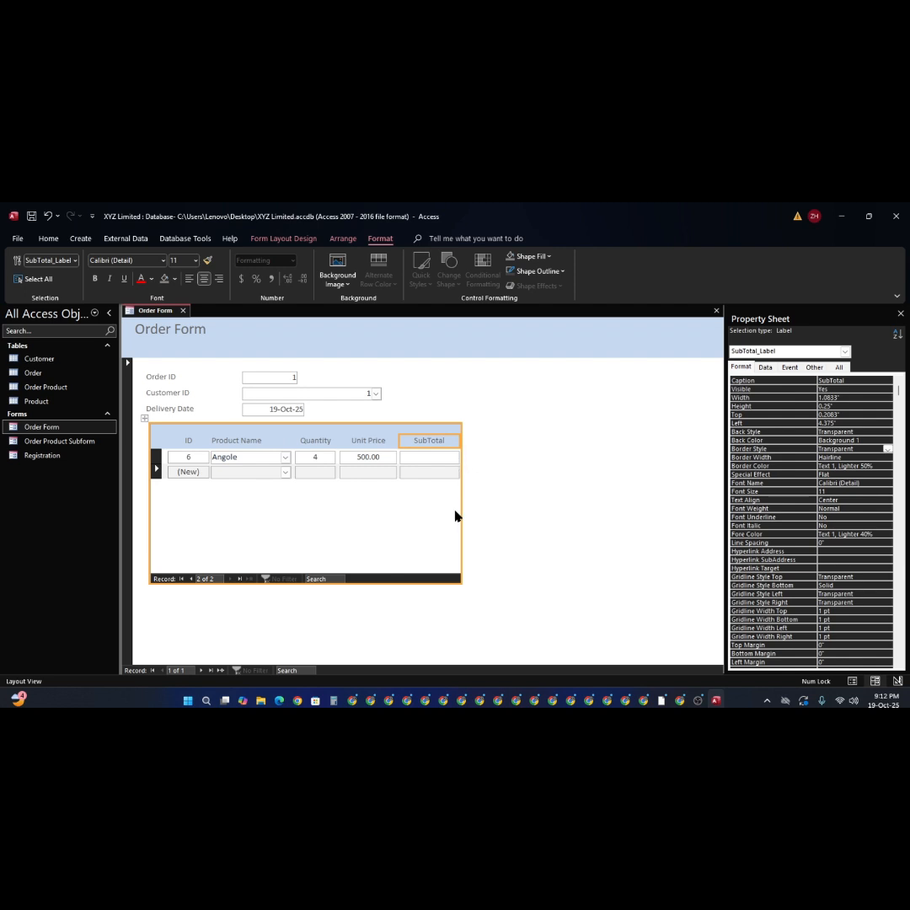
- Narrow the order product subform control to about 5.48 inches and select the subform's header section
{"action": "left_click", "coordinate": [450, 461]}
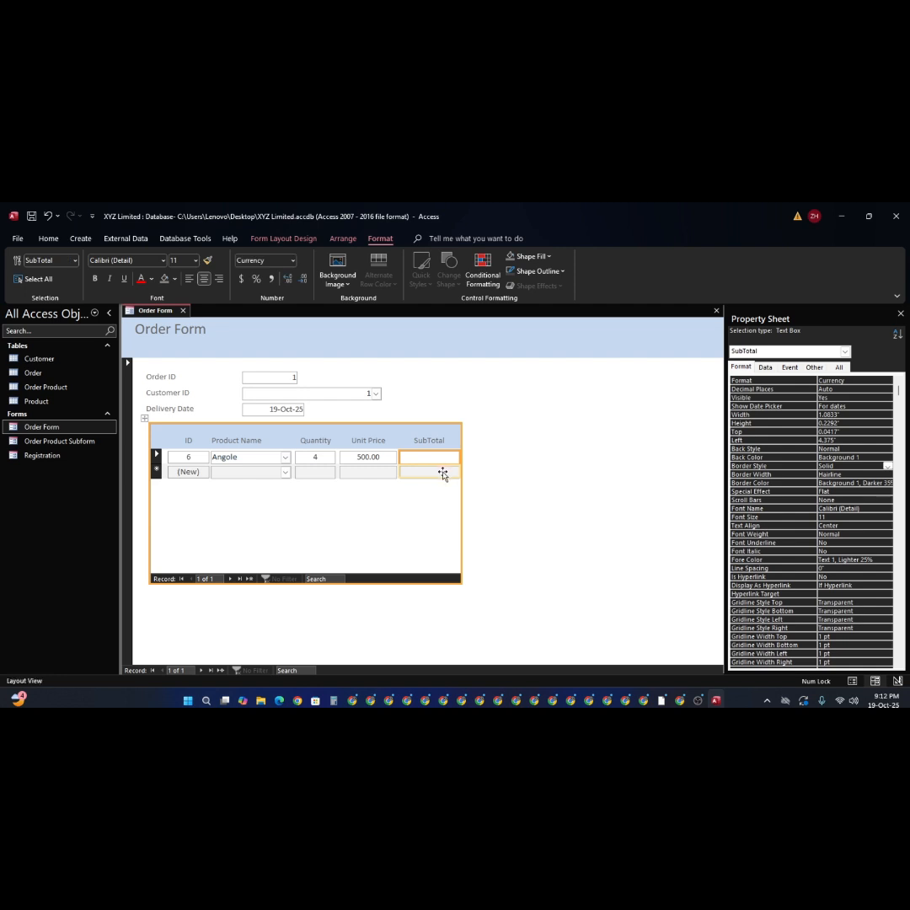
{"action": "left_click", "coordinate": [442, 440], "text": "shift"}
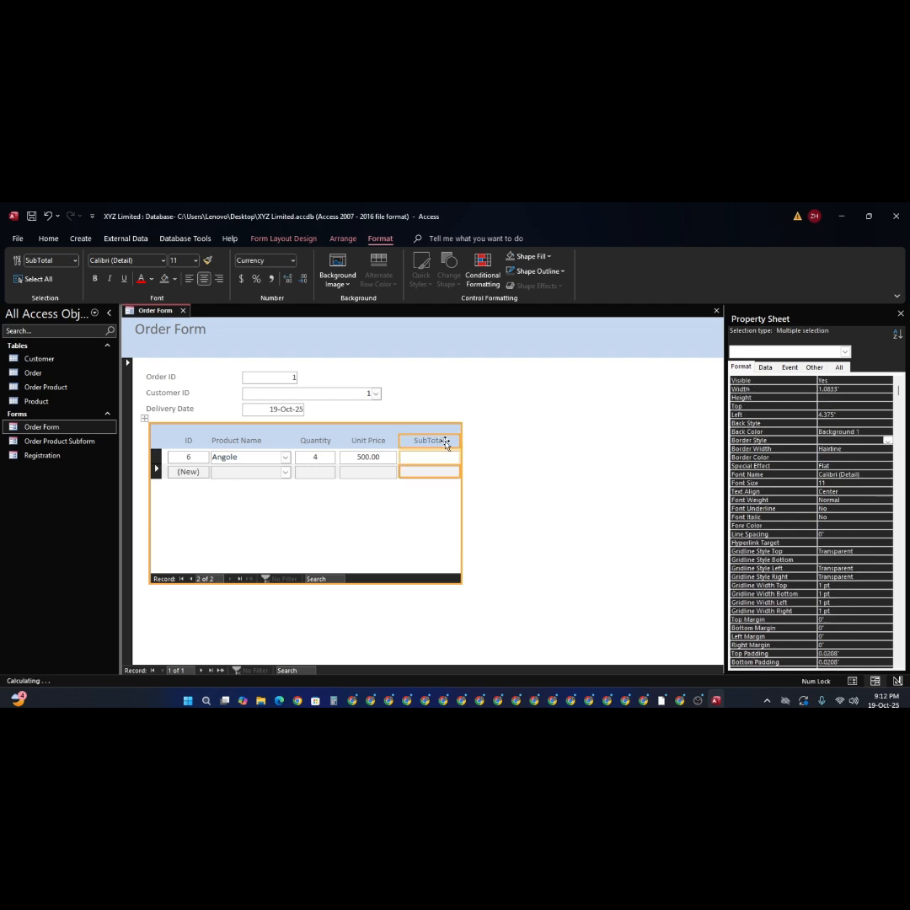
{"action": "left_click_drag", "start_coordinate": [461, 440], "coordinate": [450, 440]}
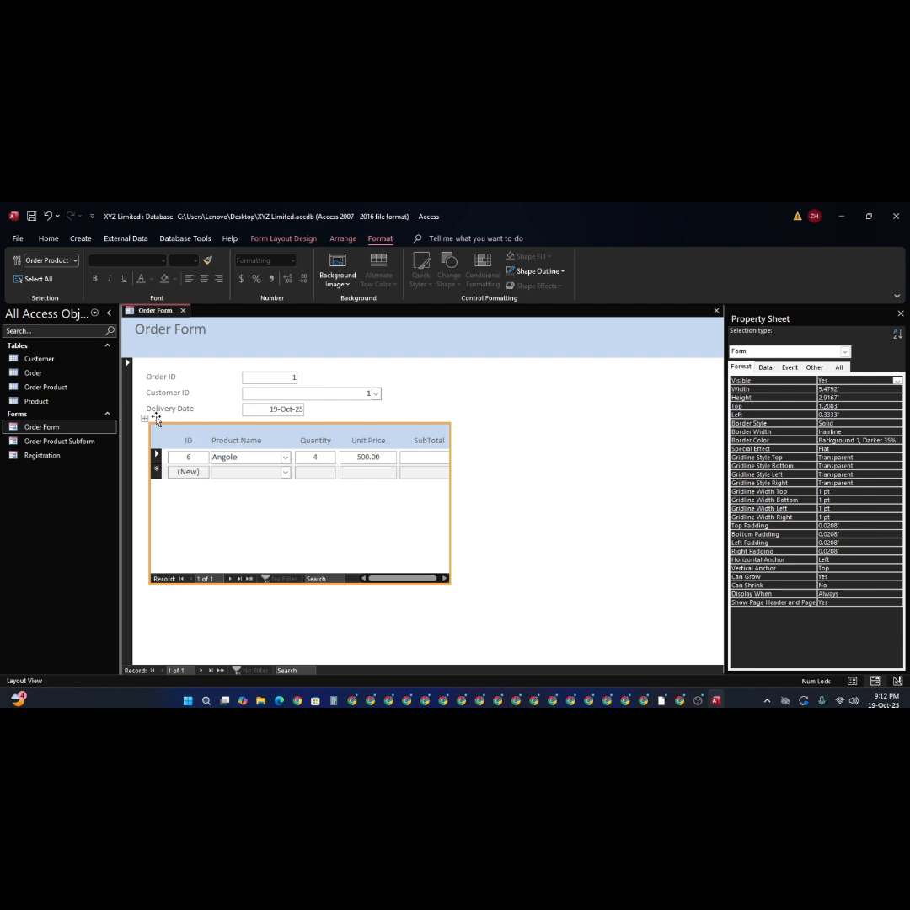
{"action": "left_click", "coordinate": [259, 435]}
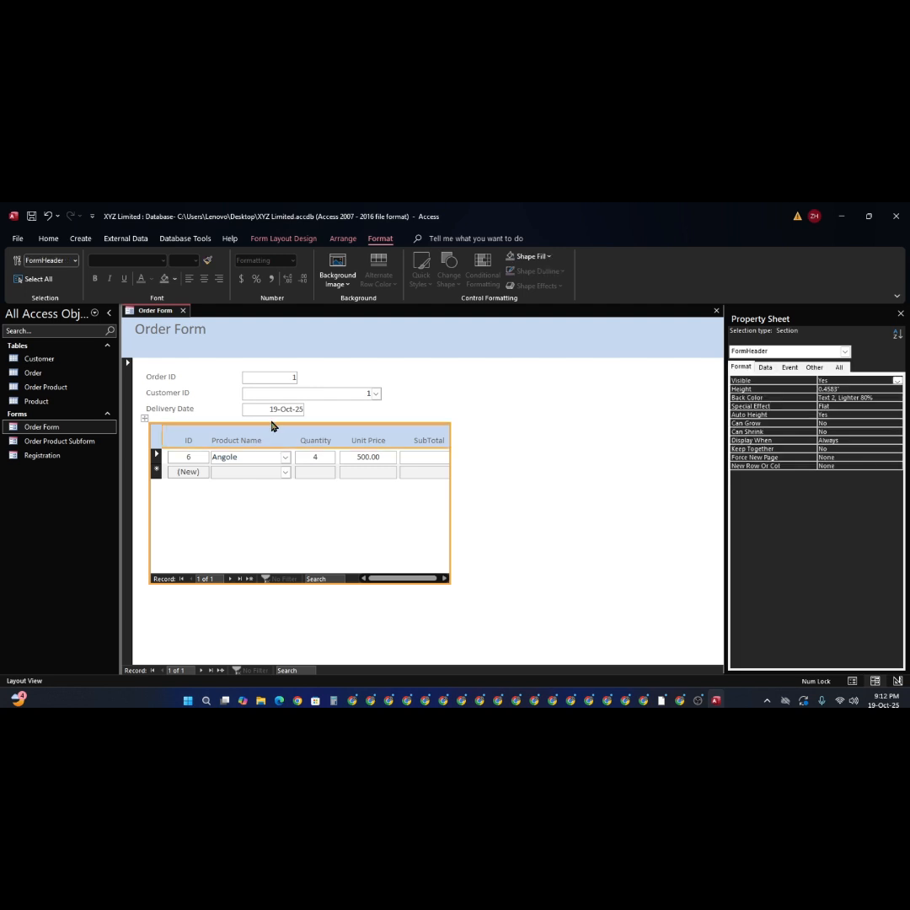
- Switch the order form to Design view, saving the changes to Order Form and Order Product Subform
{"action": "left_click", "coordinate": [282, 425]}
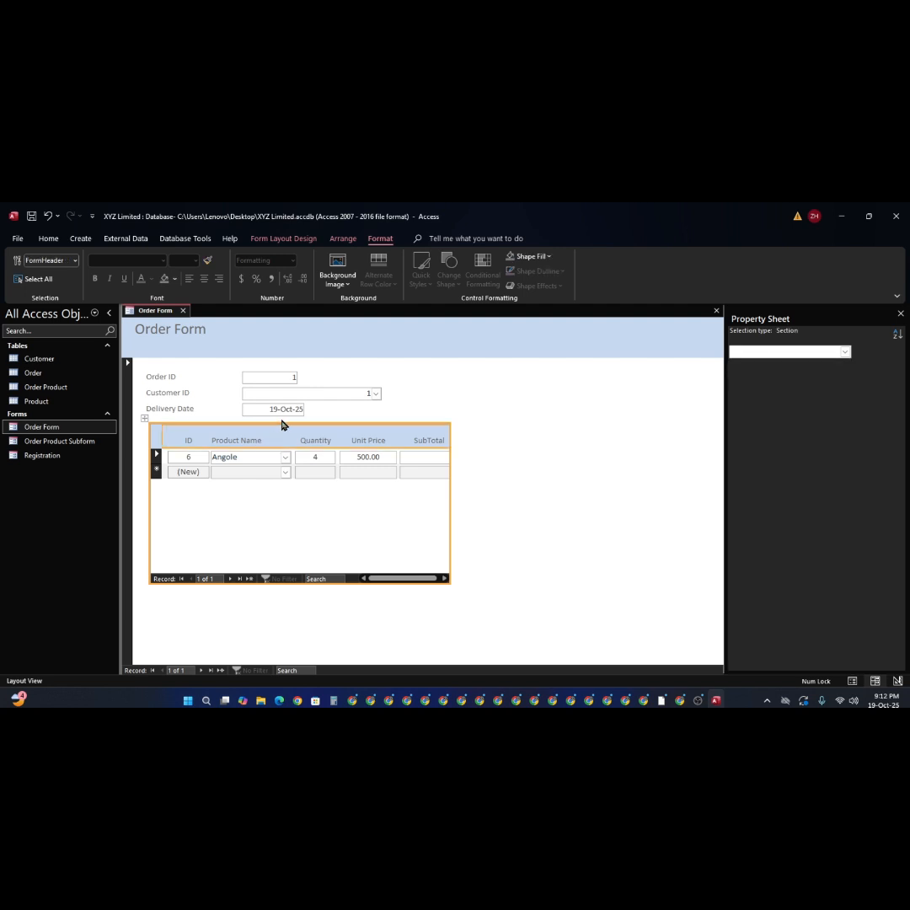
{"action": "right_click", "coordinate": [544, 469]}
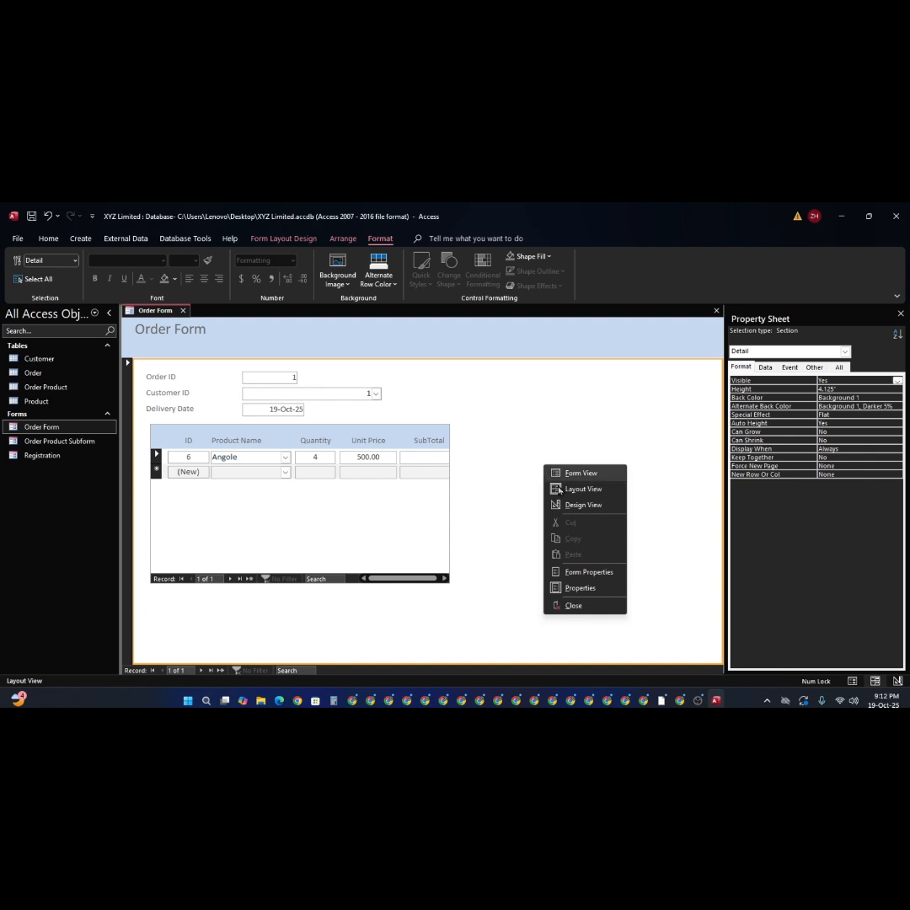
{"action": "left_click", "coordinate": [578, 506]}
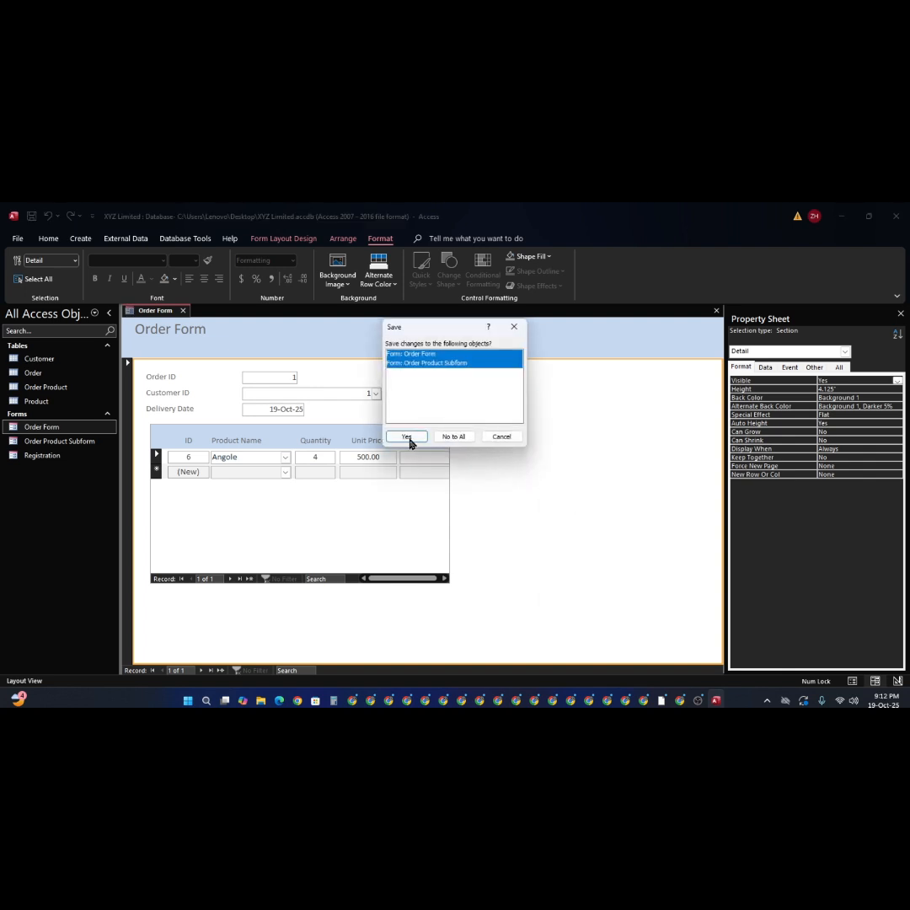
{"action": "left_click", "coordinate": [408, 438]}
{"action": "left_click", "coordinate": [435, 497]}
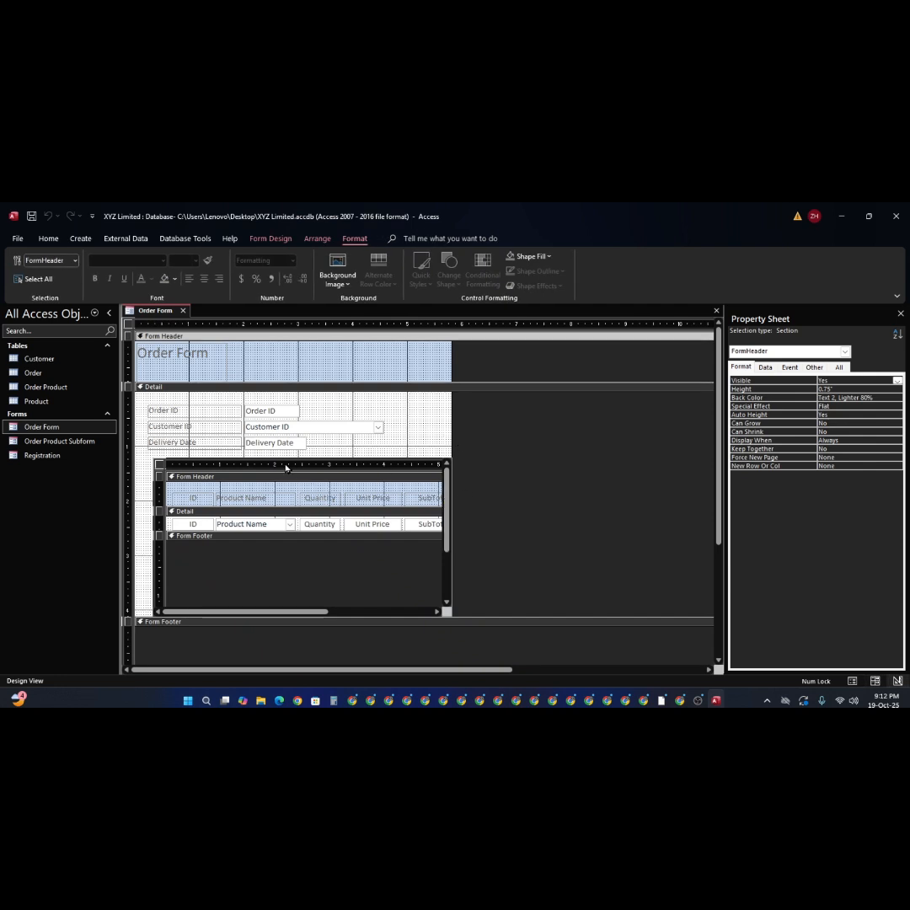
- Shift the Order ID, Customer ID and Delivery Date fields with their labels right so the labels start at about 0.54 inches
{"action": "left_click_drag", "start_coordinate": [144, 406], "coordinate": [397, 452]}
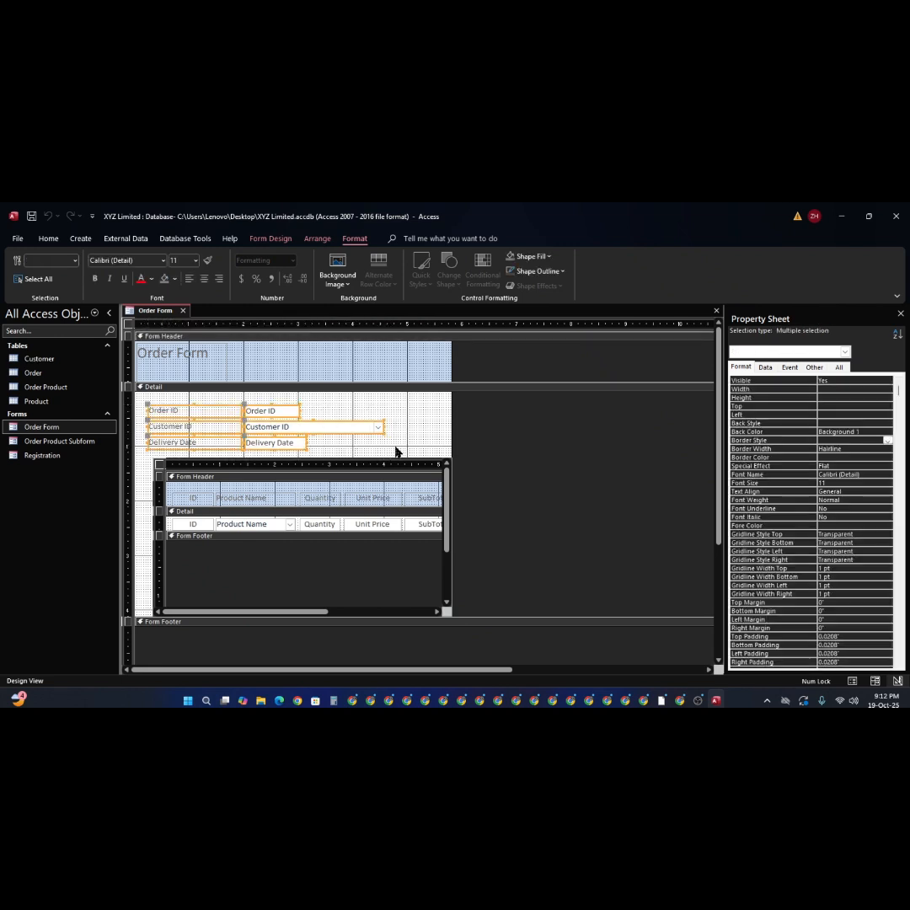
{"action": "key", "text": "Right"}
{"action": "key", "text": "Right"}
{"action": "key", "text": "Right"}
{"action": "key", "text": "Right"}
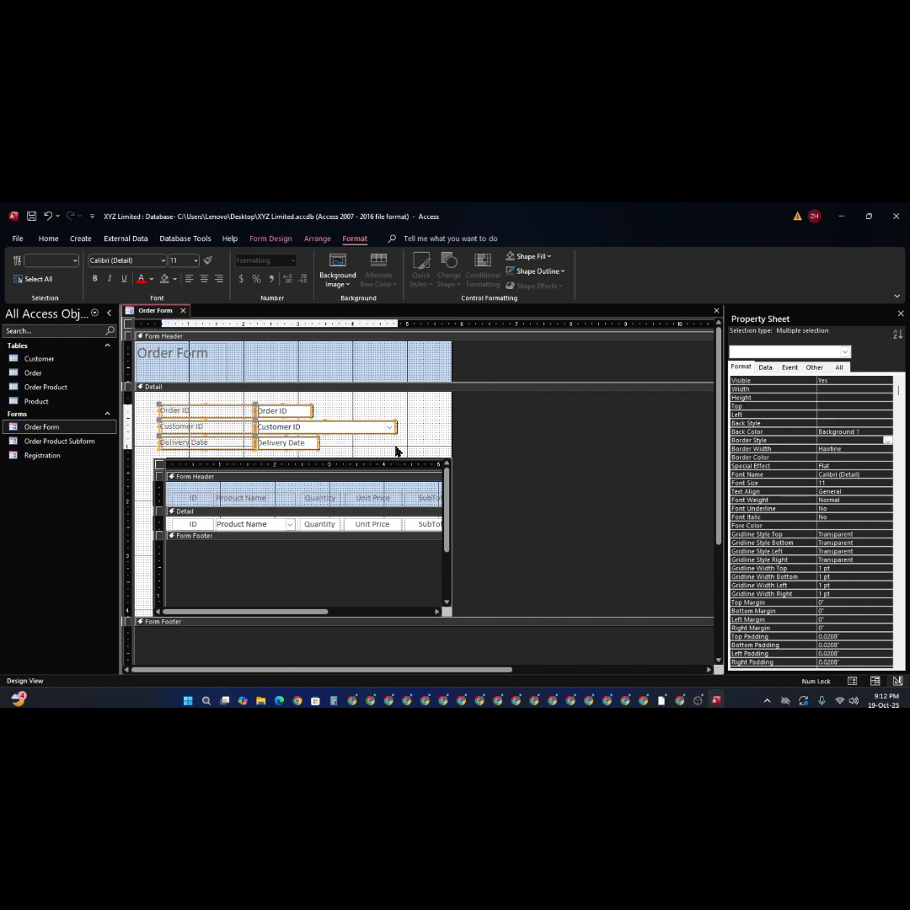
{"action": "key", "text": "Right"}
{"action": "key", "text": "Right"}
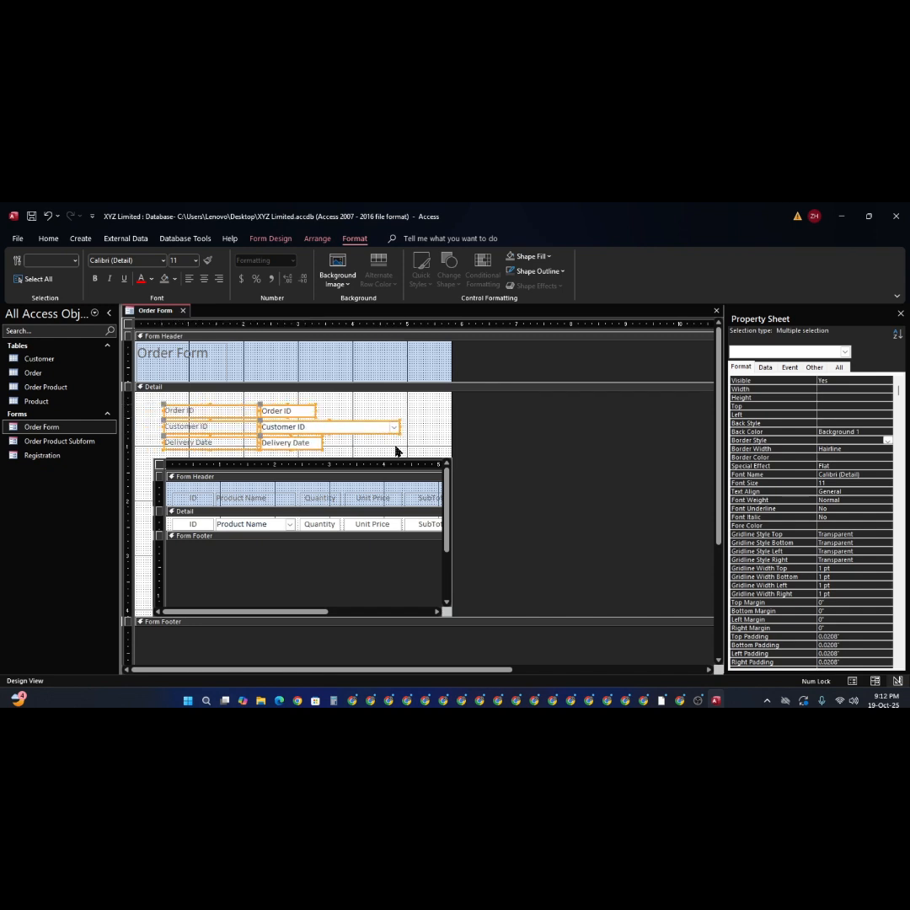
{"action": "left_click", "coordinate": [341, 405]}
- Narrow the Customer ID combo box to roughly the Order ID box's width and widen the Delivery Date text box to about 1.23 inches
{"action": "left_click", "coordinate": [325, 429]}
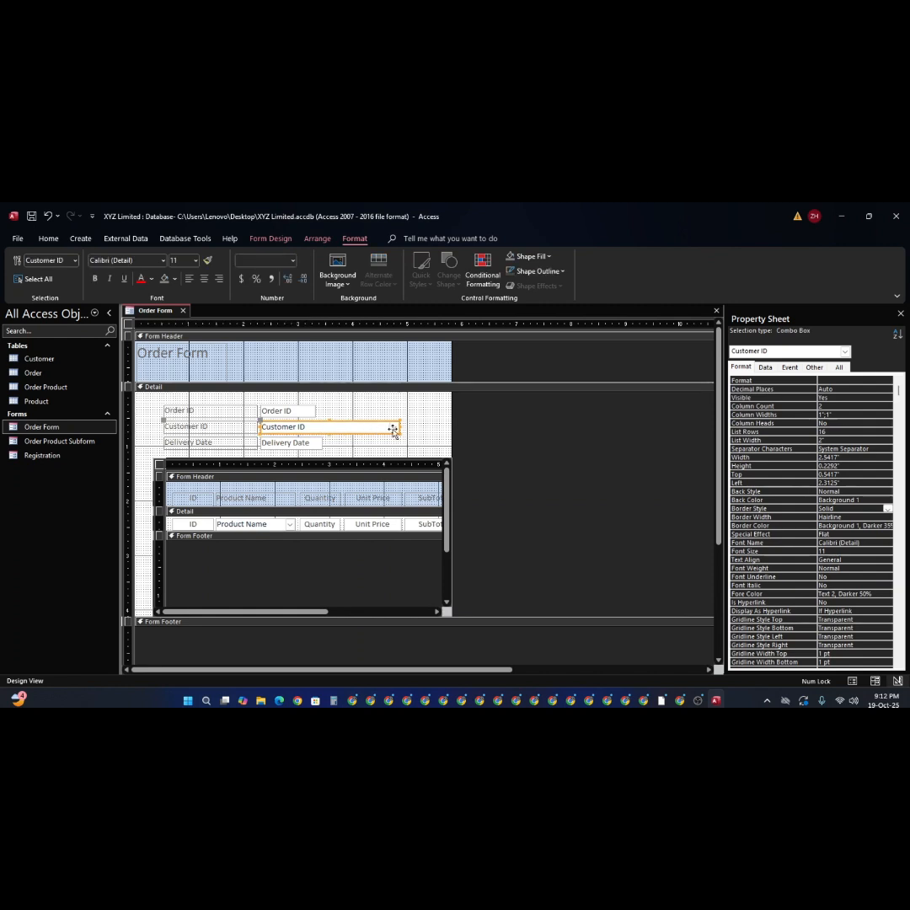
{"action": "left_click_drag", "start_coordinate": [395, 427], "coordinate": [338, 432]}
{"action": "left_click", "coordinate": [315, 428]}
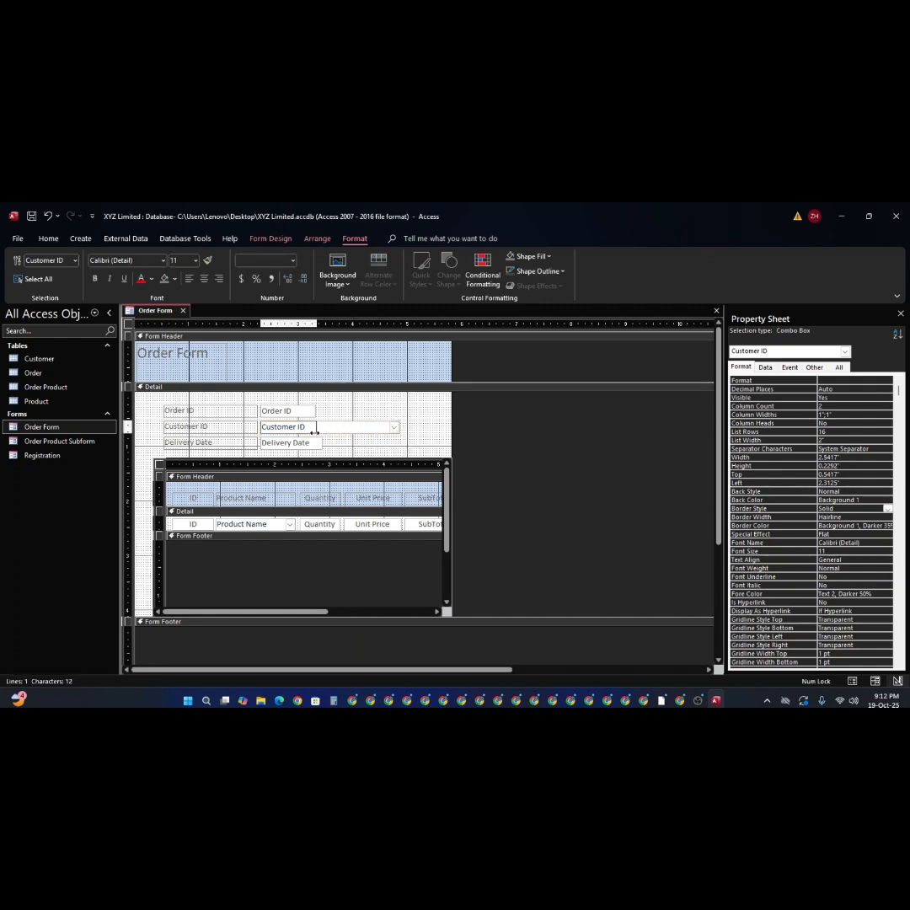
{"action": "left_click", "coordinate": [316, 444]}
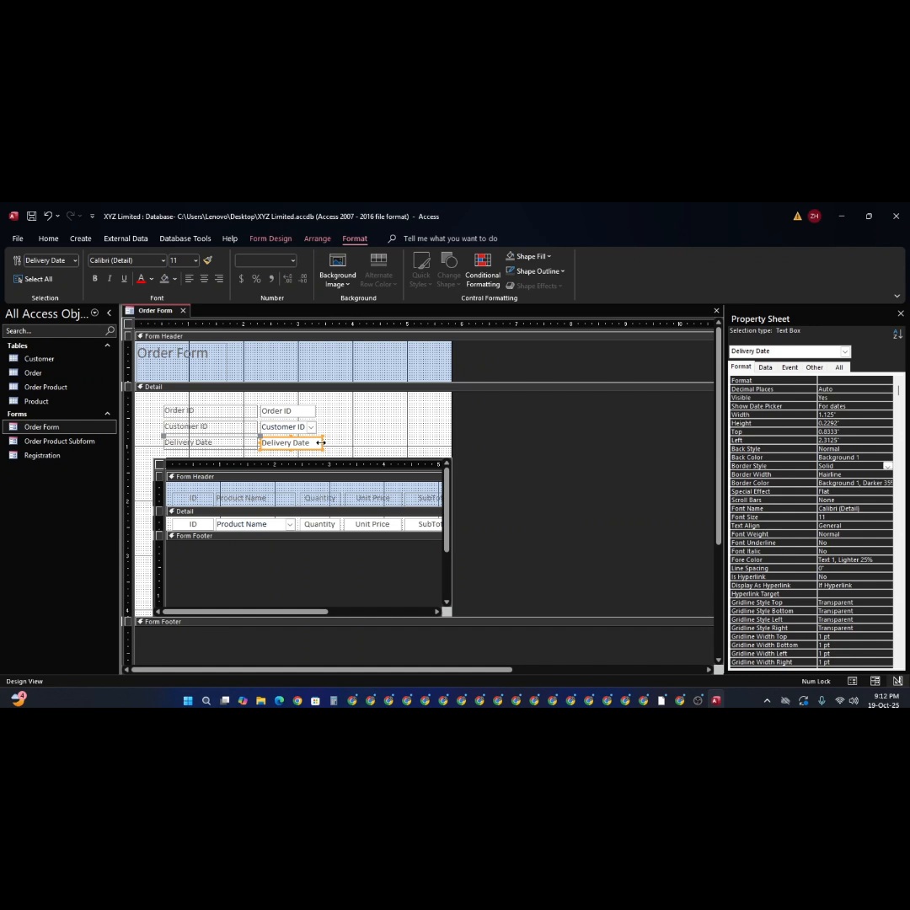
{"action": "left_click_drag", "start_coordinate": [321, 443], "coordinate": [327, 443]}
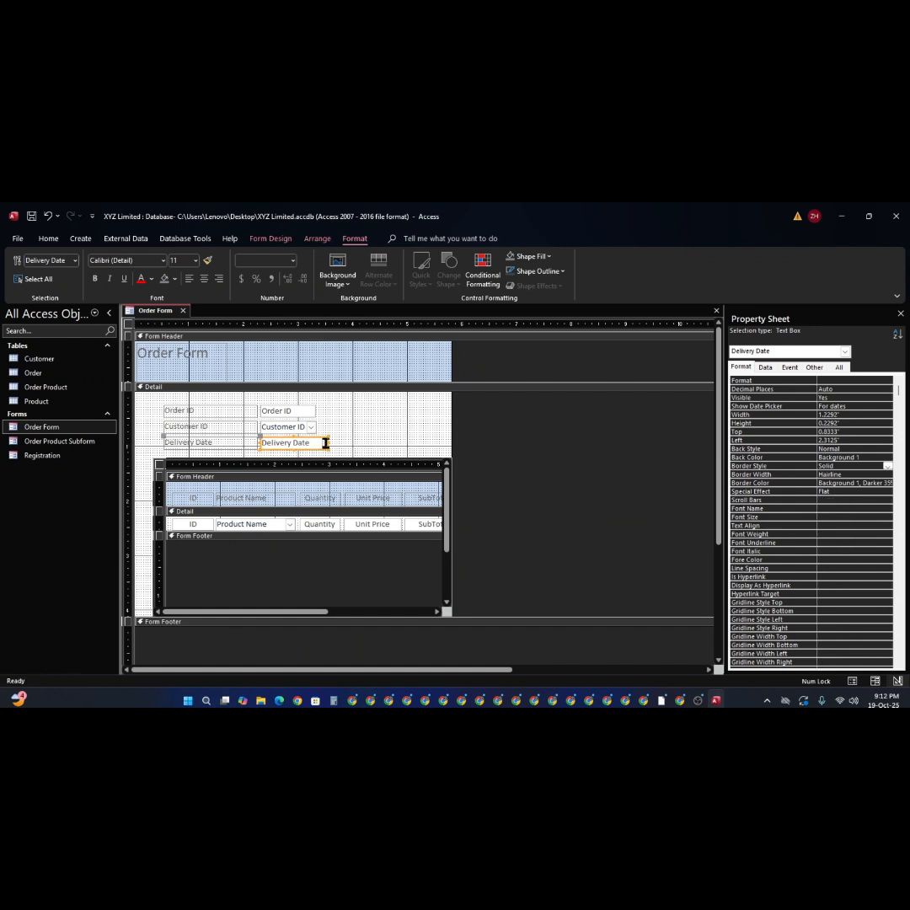
- Widen the Order ID and Customer ID boxes to line up with the right edge of the Delivery Date text box
{"action": "left_click", "coordinate": [311, 428], "text": "shift"}
{"action": "left_click", "coordinate": [310, 411], "text": "shift"}
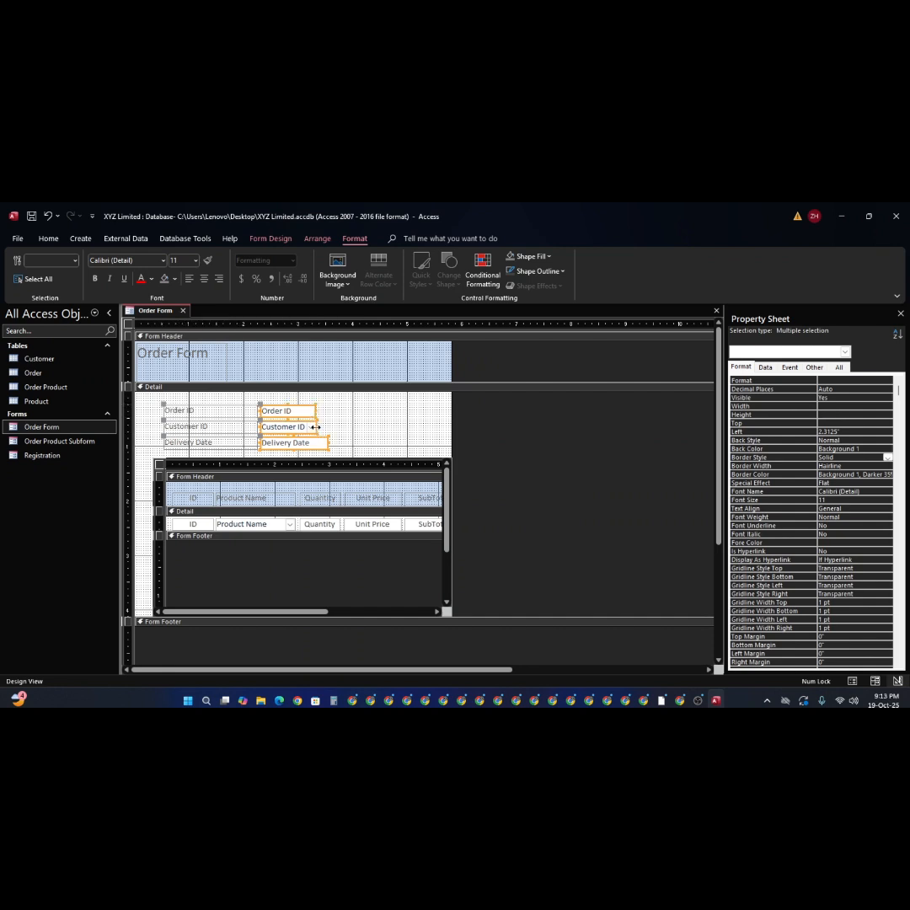
{"action": "left_click_drag", "start_coordinate": [314, 427], "coordinate": [317, 428]}
{"action": "left_click", "coordinate": [344, 436]}
{"action": "left_click", "coordinate": [311, 428]}
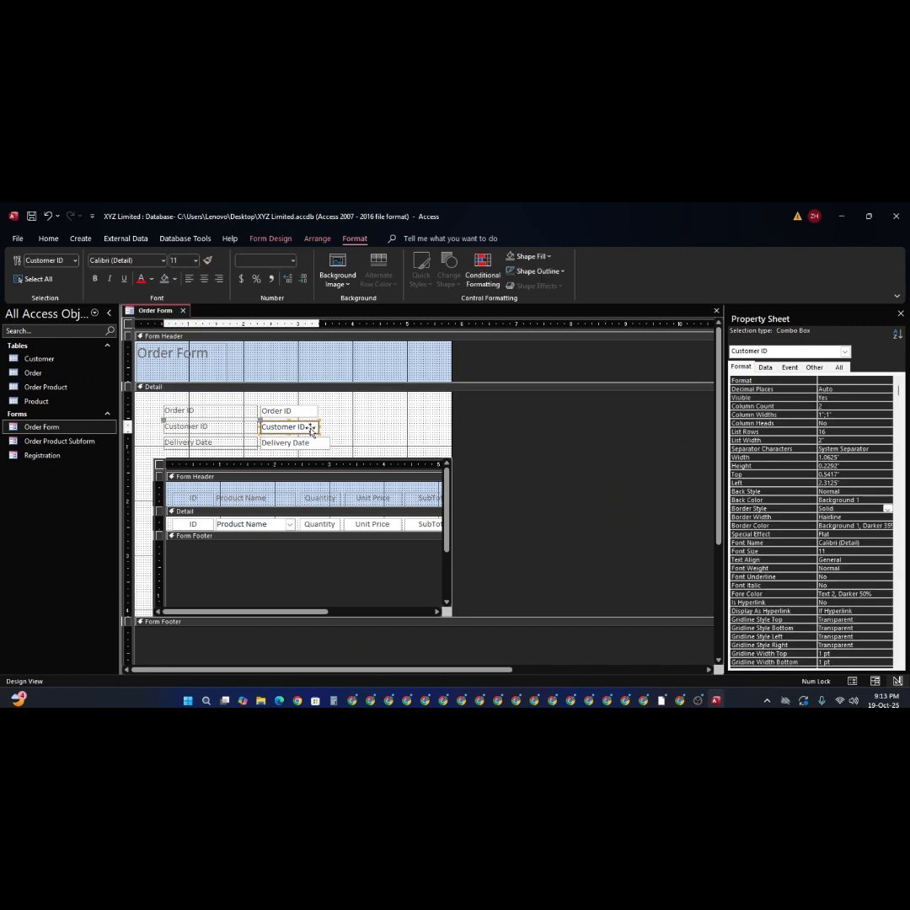
{"action": "left_click", "coordinate": [314, 414], "text": "shift"}
{"action": "left_click_drag", "start_coordinate": [314, 414], "coordinate": [330, 415]}
{"action": "left_click", "coordinate": [348, 421]}
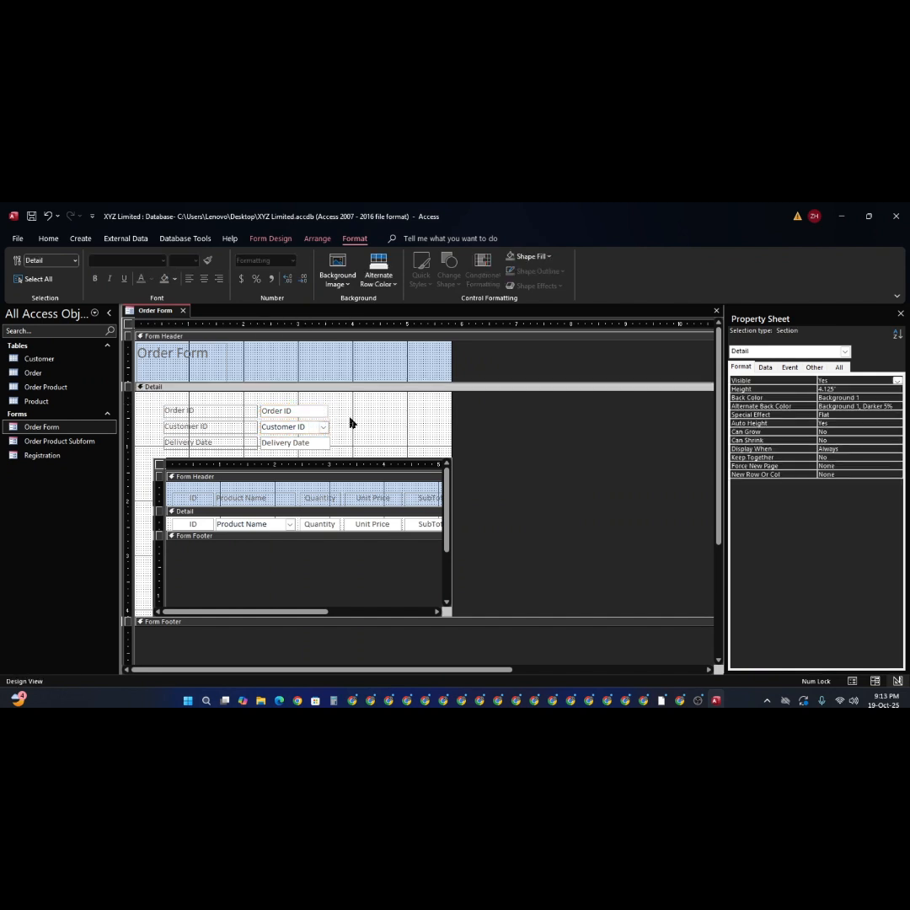
- Narrow the Order ID, Customer ID and Delivery Date labels together to about 1.04 inches
{"action": "left_click", "coordinate": [234, 412]}
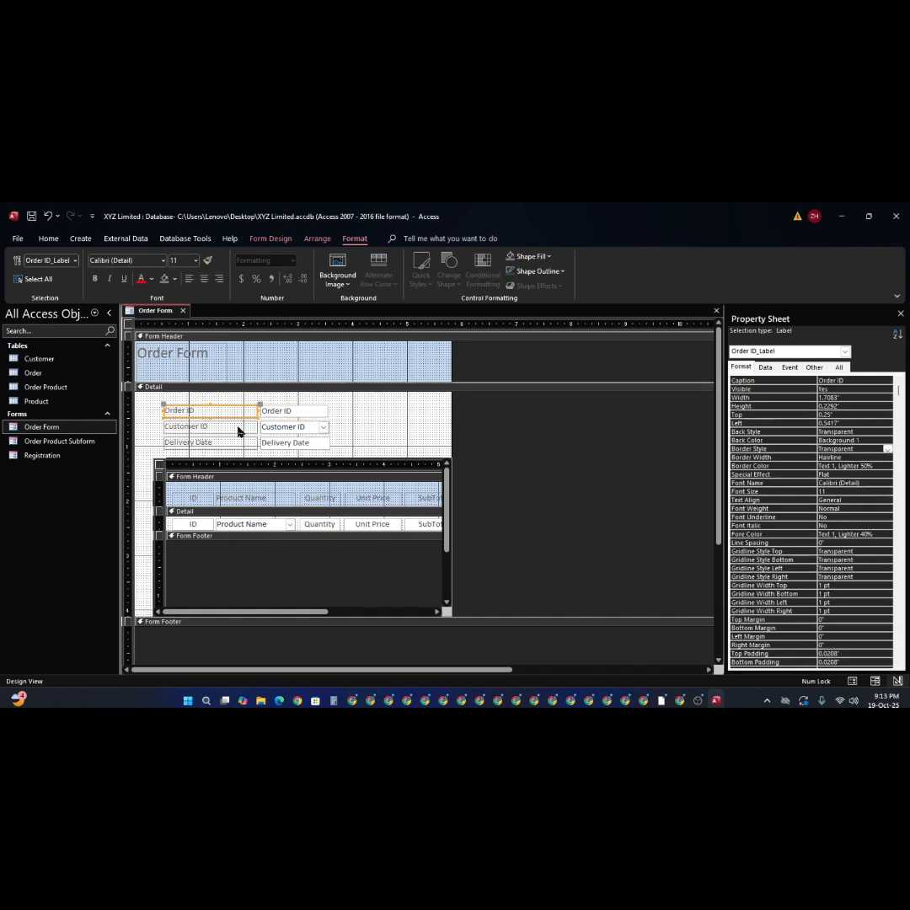
{"action": "left_click", "coordinate": [240, 428], "text": "shift"}
{"action": "left_click", "coordinate": [239, 443], "text": "shift"}
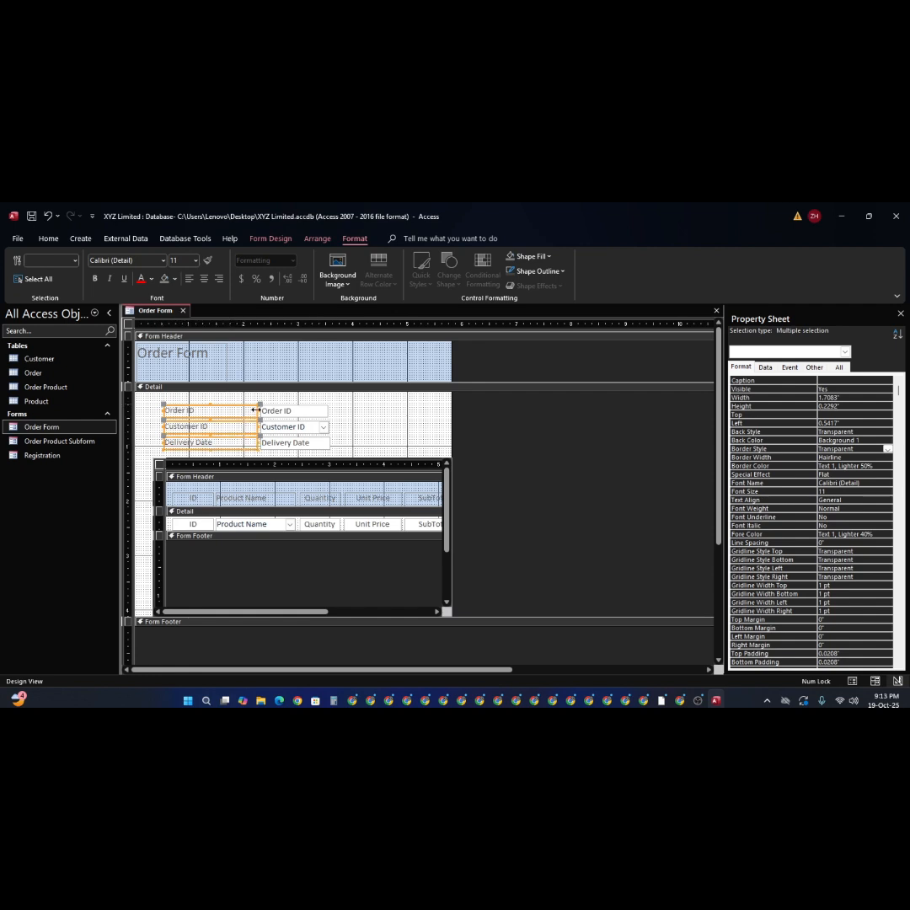
{"action": "left_click_drag", "start_coordinate": [255, 411], "coordinate": [222, 413]}
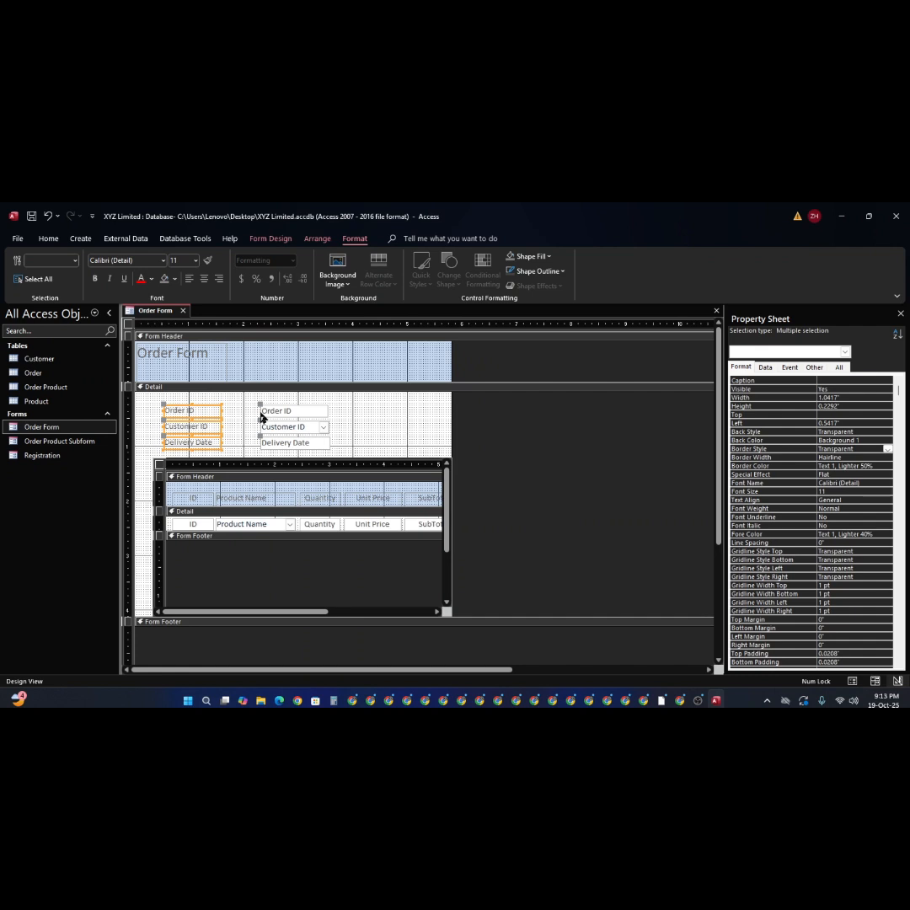
- Extend the Order ID, Customer ID and Delivery Date boxes leftward to start at about 1.67 inches, next to their labels
{"action": "left_click", "coordinate": [261, 413]}
{"action": "left_click", "coordinate": [277, 428], "text": "shift"}
{"action": "left_click", "coordinate": [280, 444], "text": "shift"}
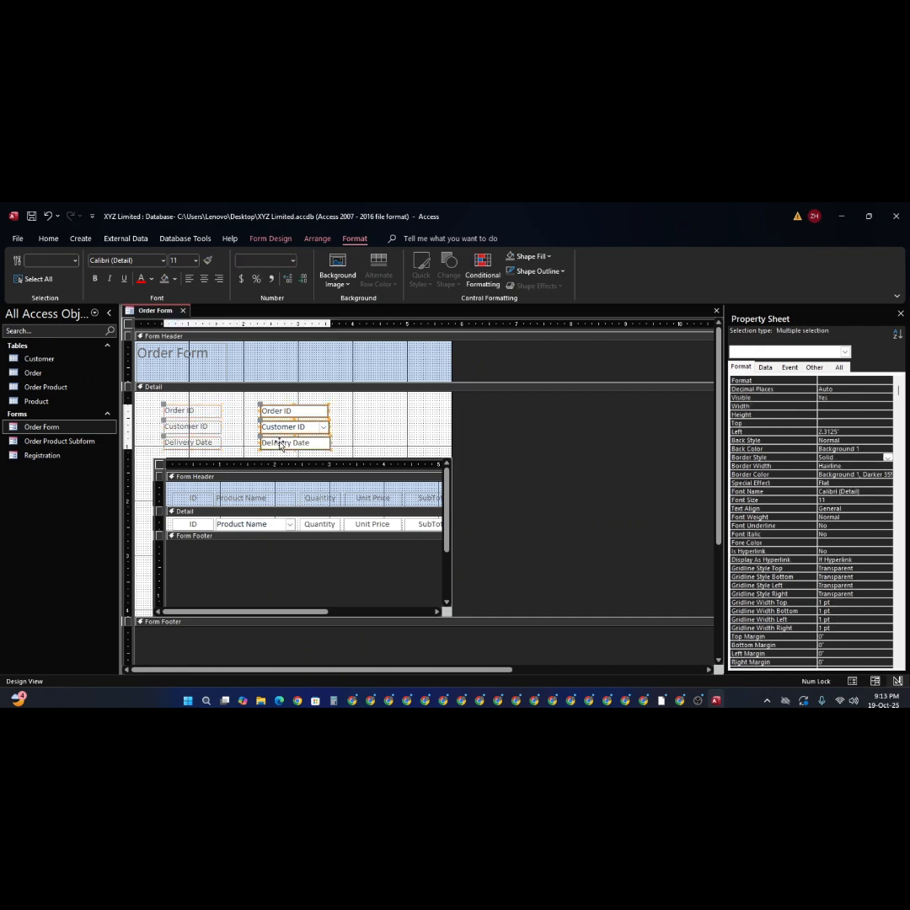
{"action": "left_click_drag", "start_coordinate": [262, 411], "coordinate": [223, 413]}
{"action": "left_click", "coordinate": [357, 432]}
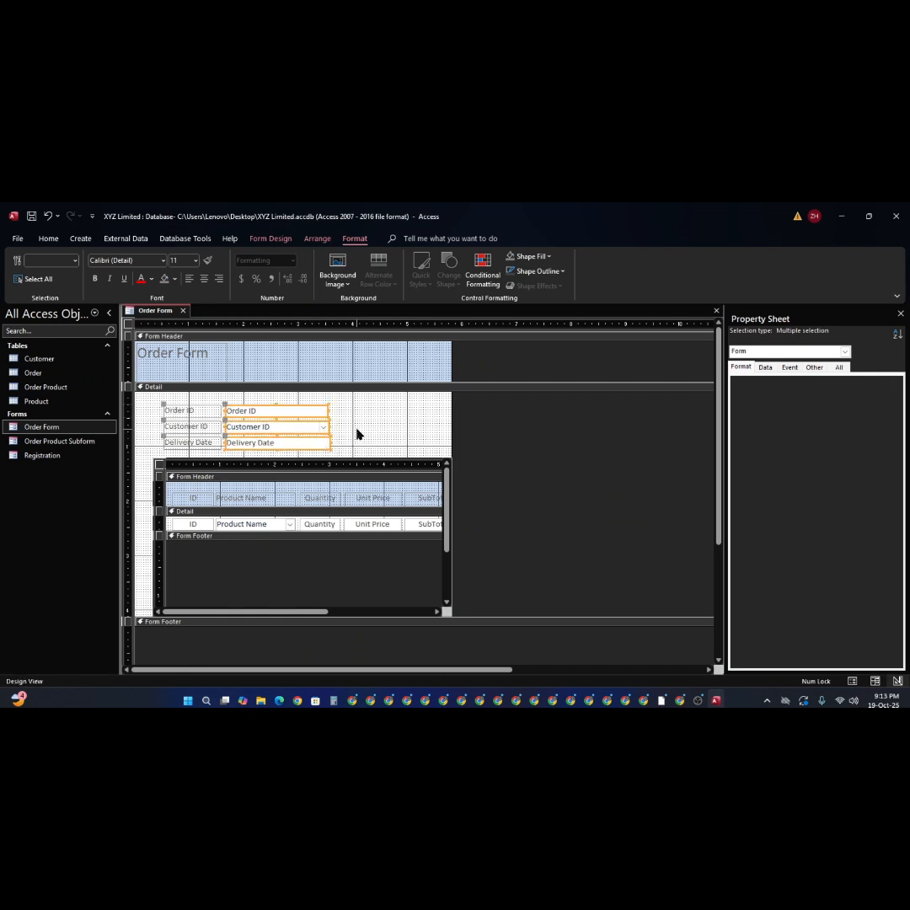
- Shorten the Order ID, Customer ID and Delivery Date boxes so they end near the 3-inch mark
{"action": "left_click", "coordinate": [318, 432]}
{"action": "left_click", "coordinate": [319, 442], "text": "shift"}
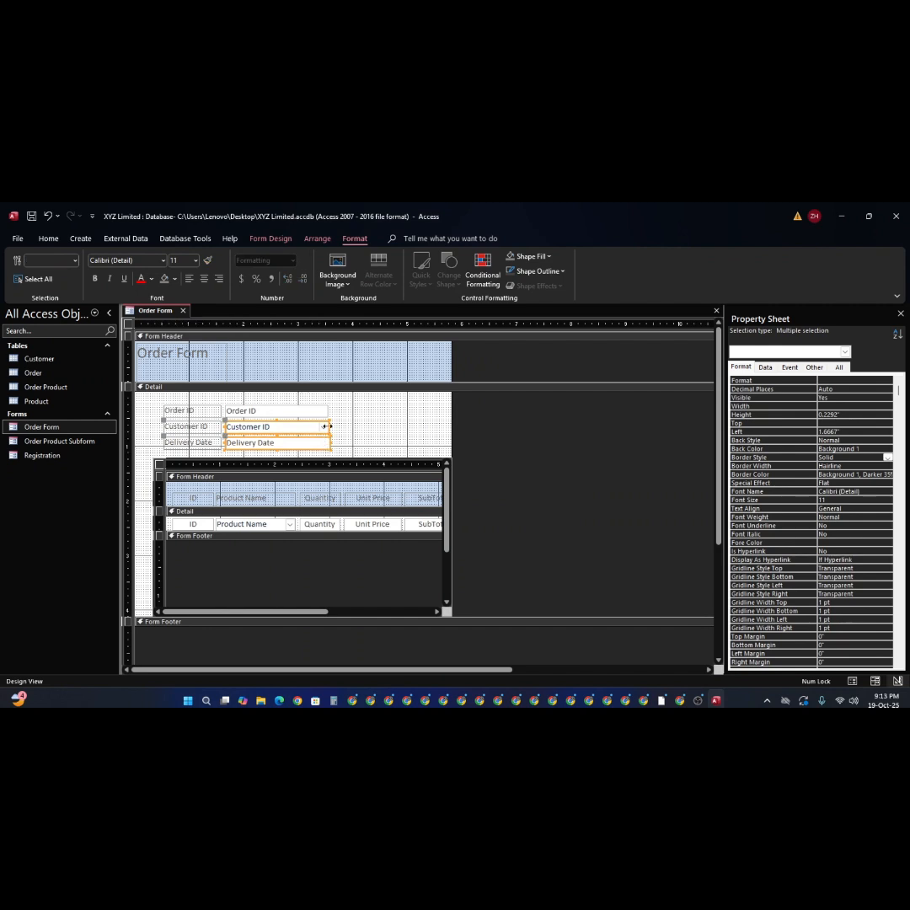
{"action": "left_click_drag", "start_coordinate": [328, 427], "coordinate": [298, 414]}
{"action": "left_click", "coordinate": [321, 411]}
{"action": "left_click", "coordinate": [347, 451]}
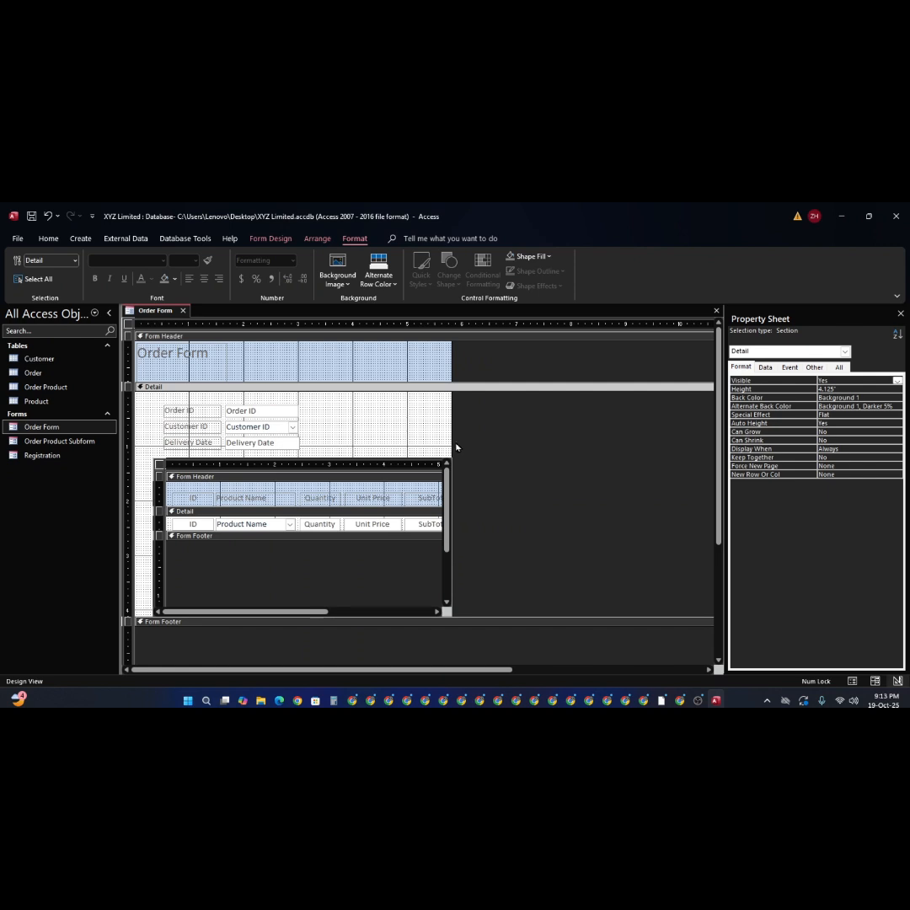
- Widen the form to about 6.42 inches and save Order Form, replacing its previously saved version
{"action": "left_click_drag", "start_coordinate": [452, 441], "coordinate": [485, 445]}
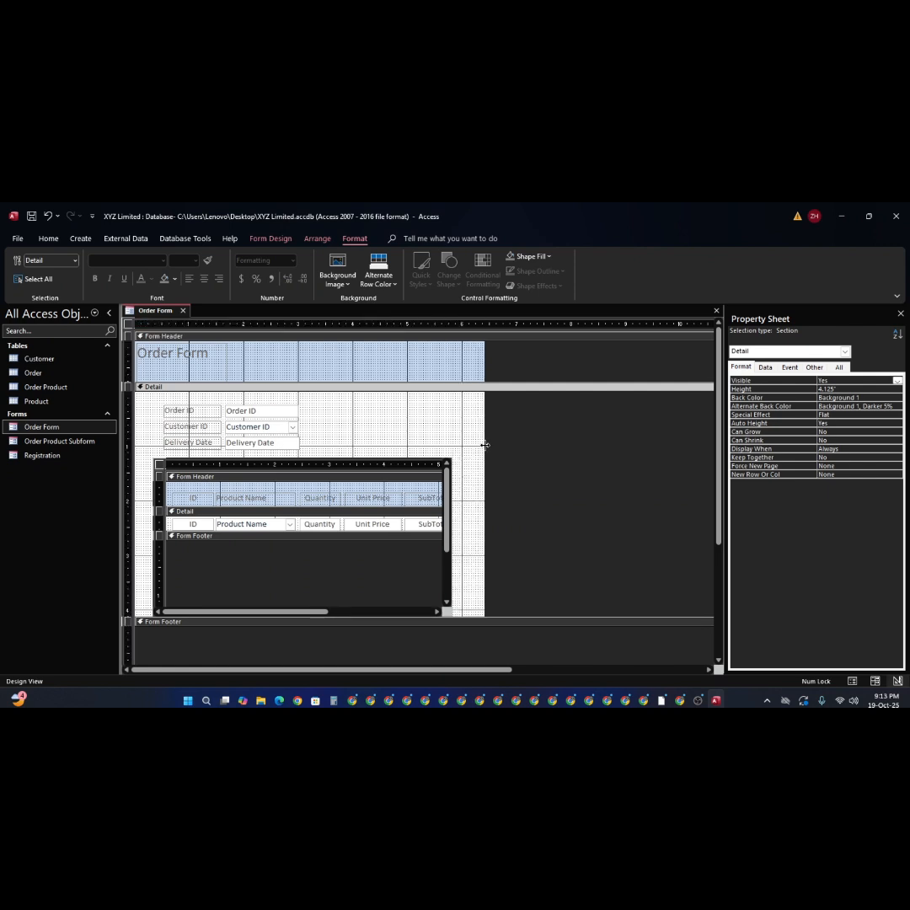
{"action": "scroll", "coordinate": [482, 466], "scroll_direction": "down", "scroll_amount": 3}
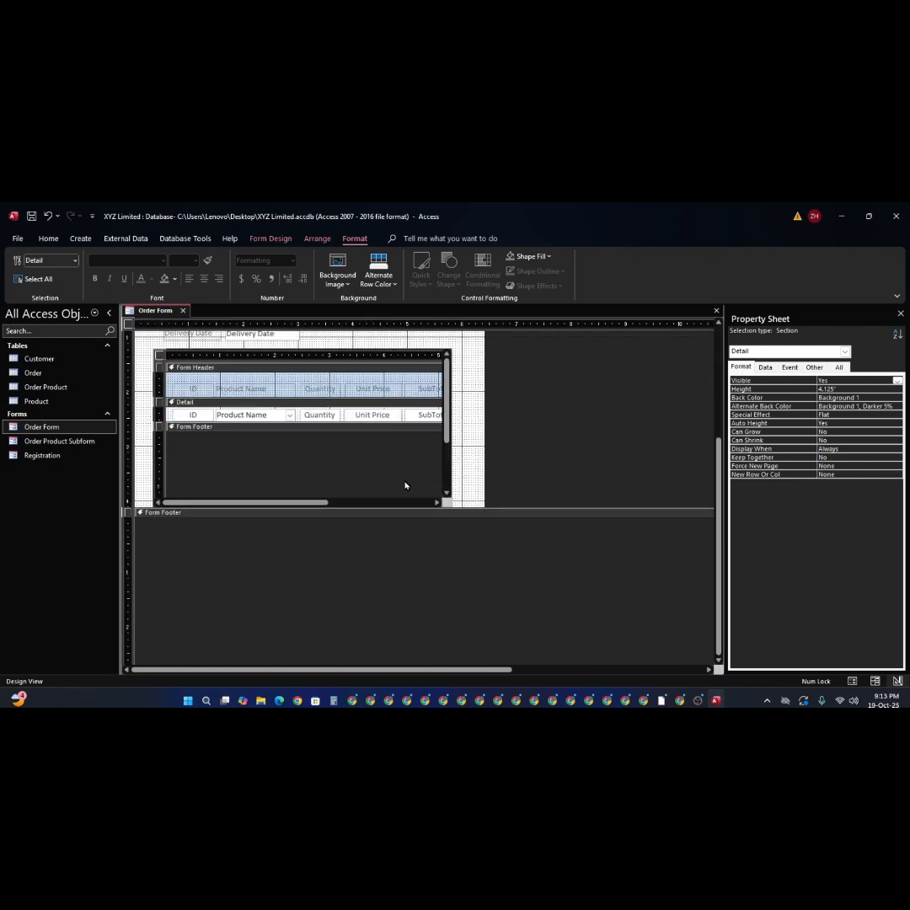
{"action": "left_click", "coordinate": [438, 504]}
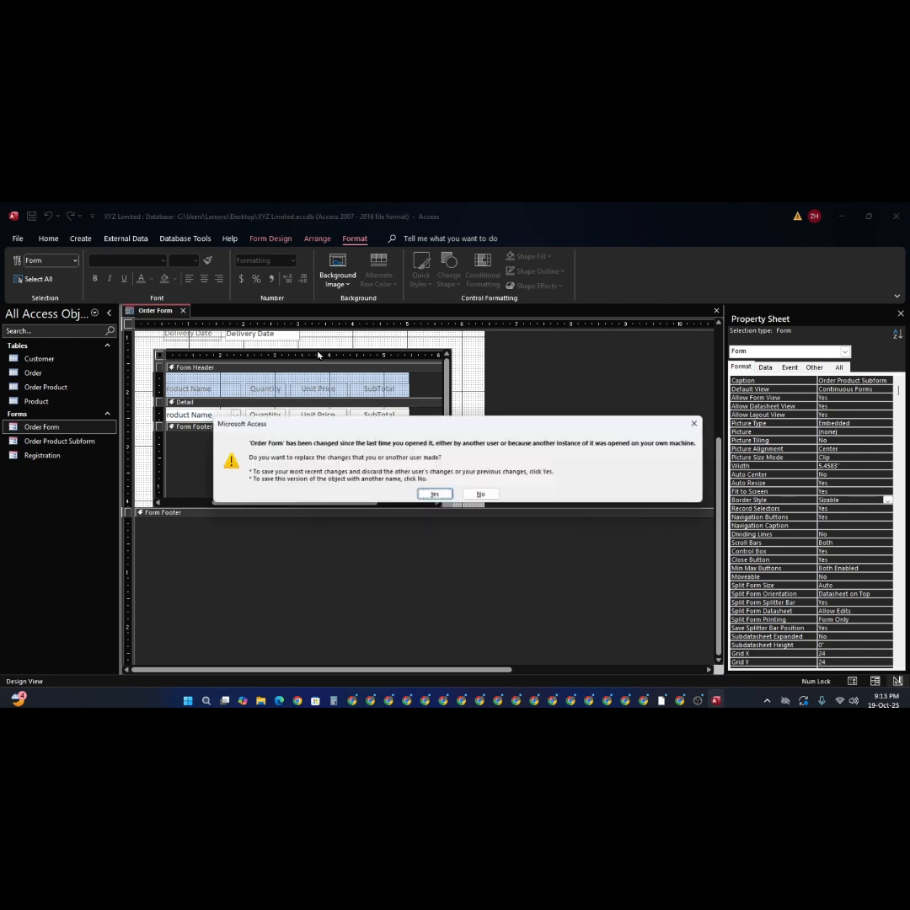
{"action": "key", "text": "ctrl+s"}
{"action": "left_click", "coordinate": [432, 496]}
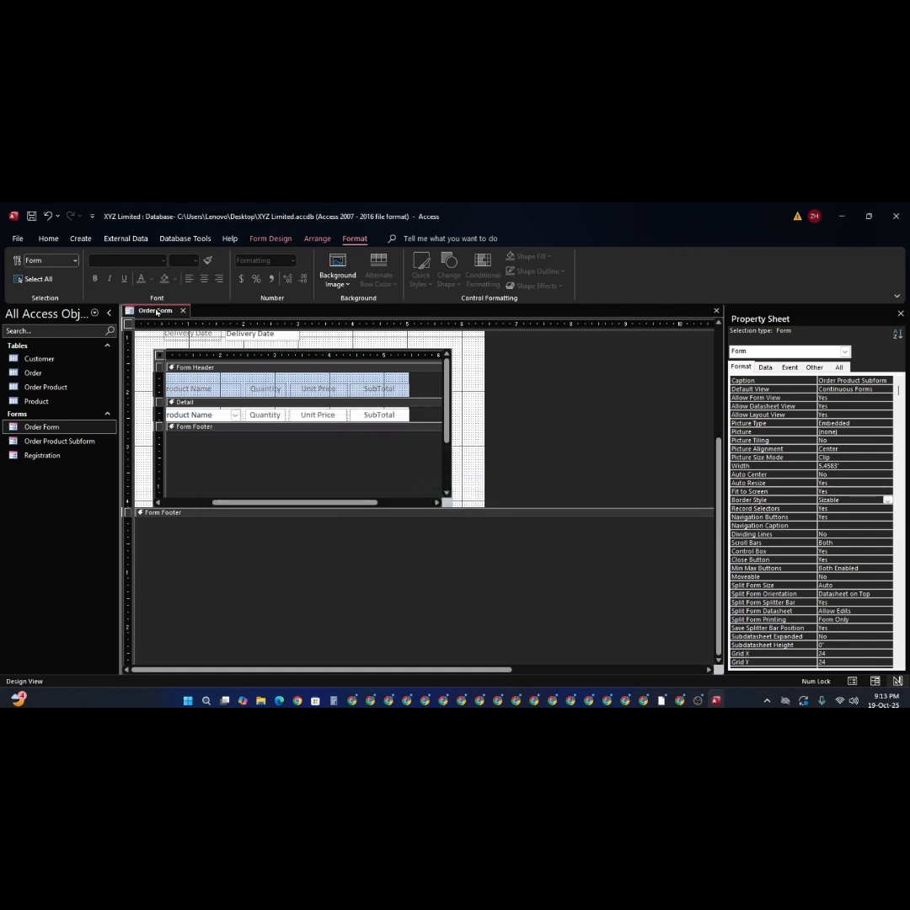
- Preview the order form in Form view to check the new field and subform layout
{"action": "left_click", "coordinate": [49, 240]}
{"action": "left_click", "coordinate": [23, 268]}
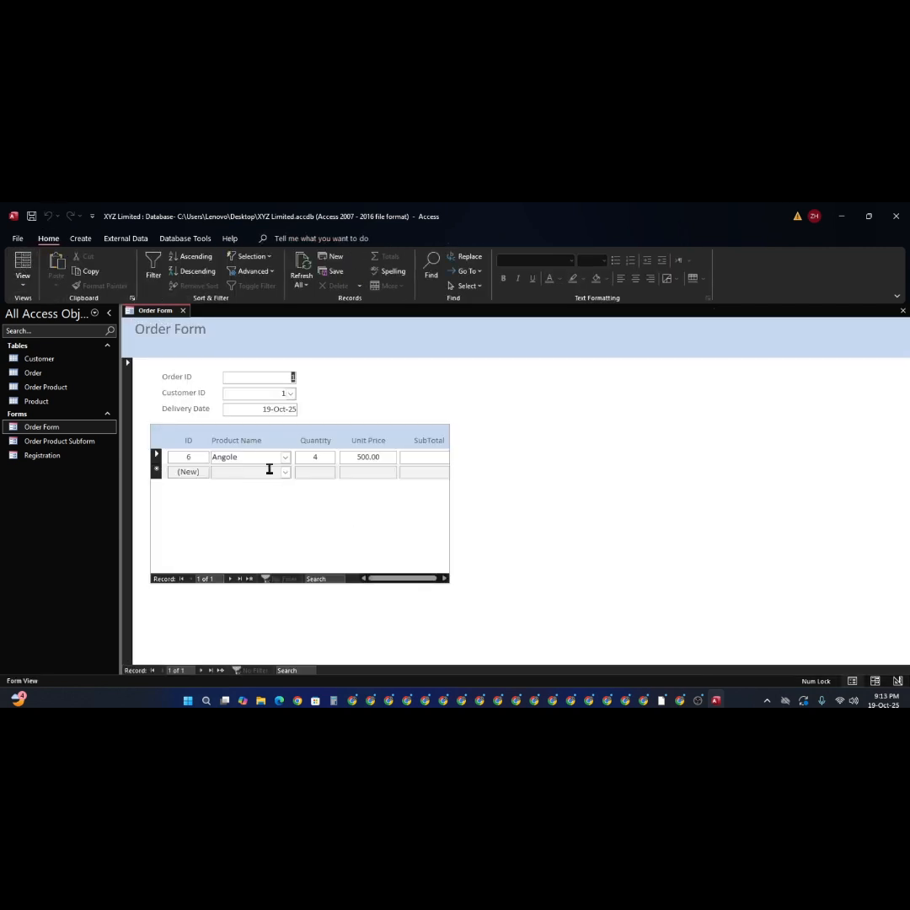
{"action": "right_click", "coordinate": [558, 471]}
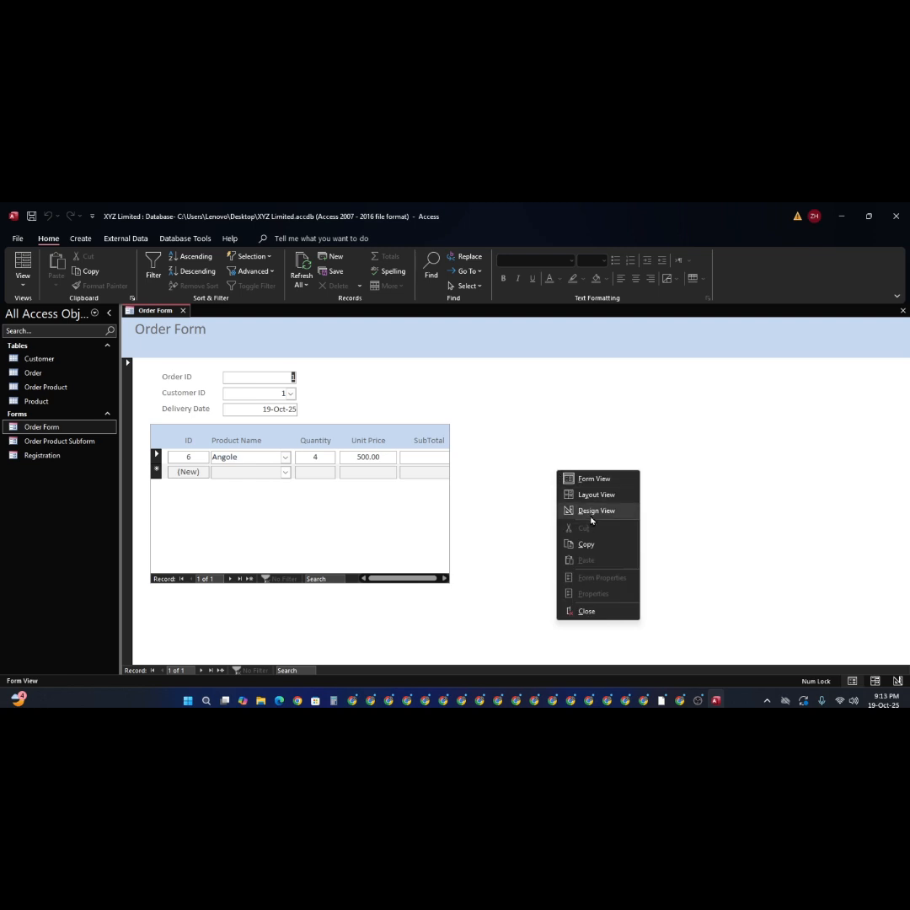
{"action": "left_click", "coordinate": [594, 512]}
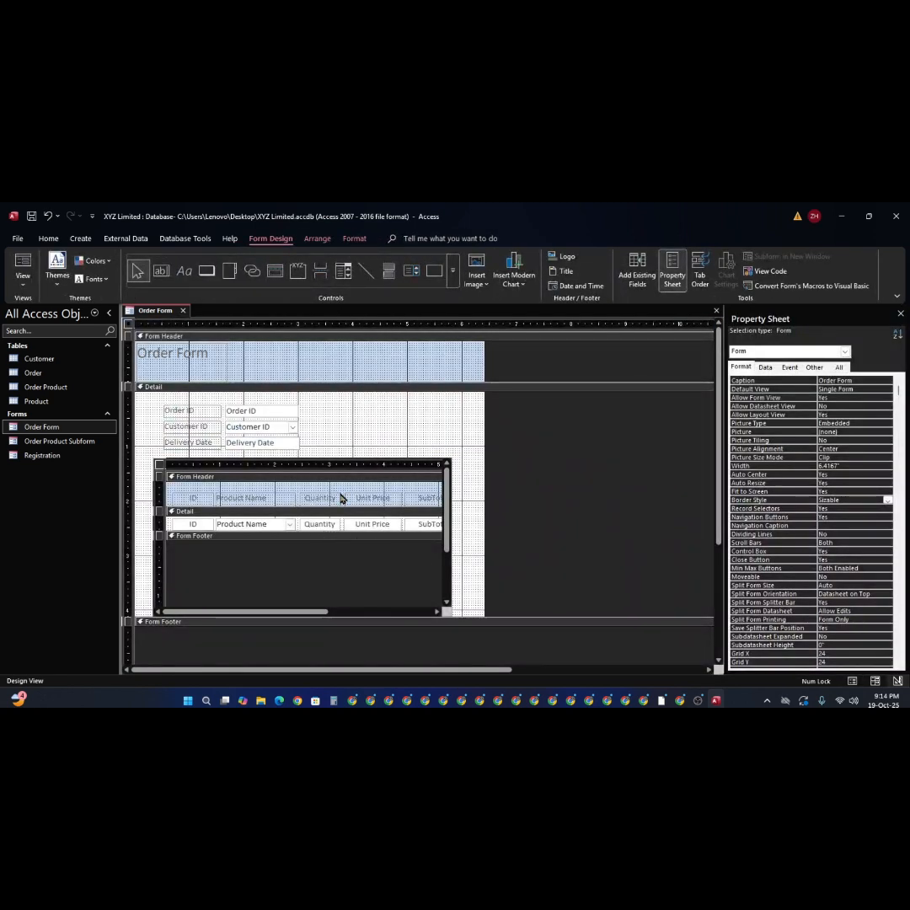
{"action": "left_click", "coordinate": [20, 268]}
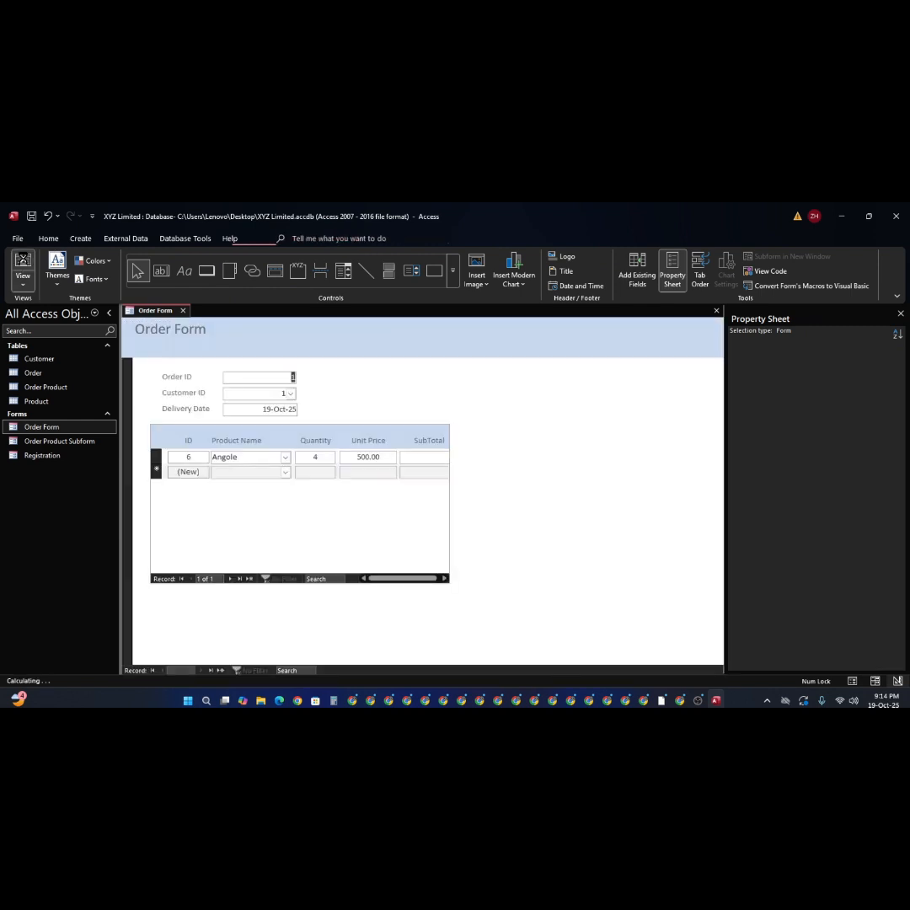
{"action": "left_click", "coordinate": [268, 559]}
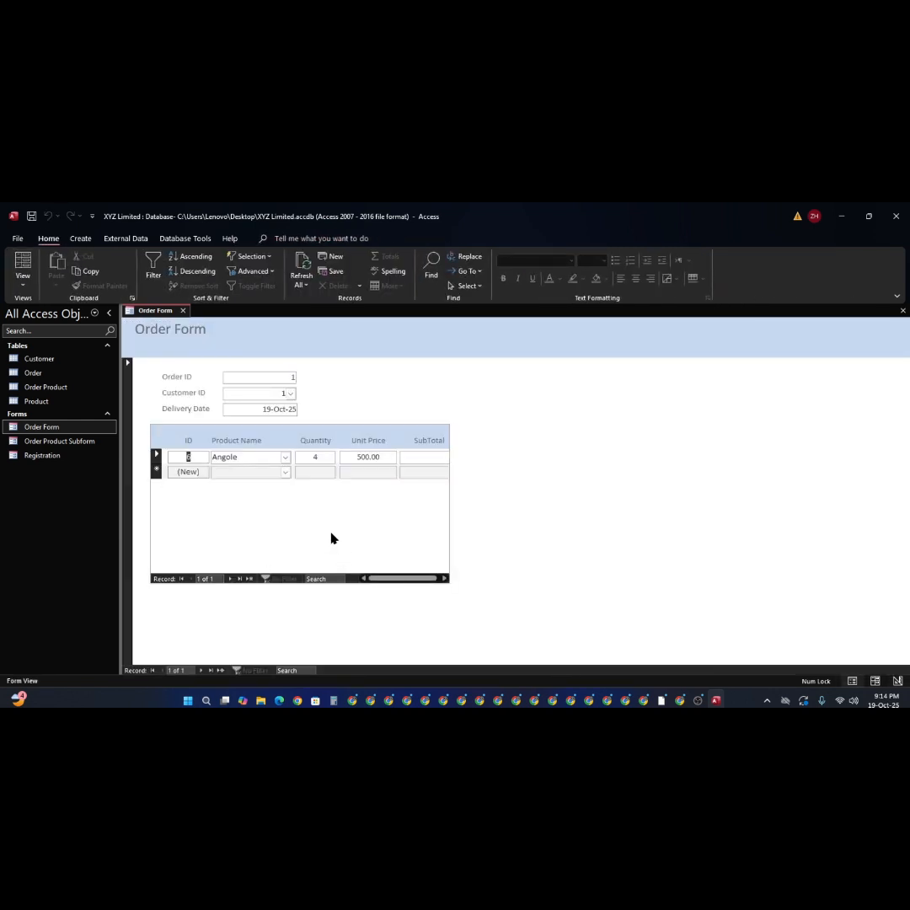
- Examine the SubTotal field and the Product Name choices in the subform's first order line
{"action": "left_click", "coordinate": [433, 459]}
{"action": "left_click", "coordinate": [286, 458]}
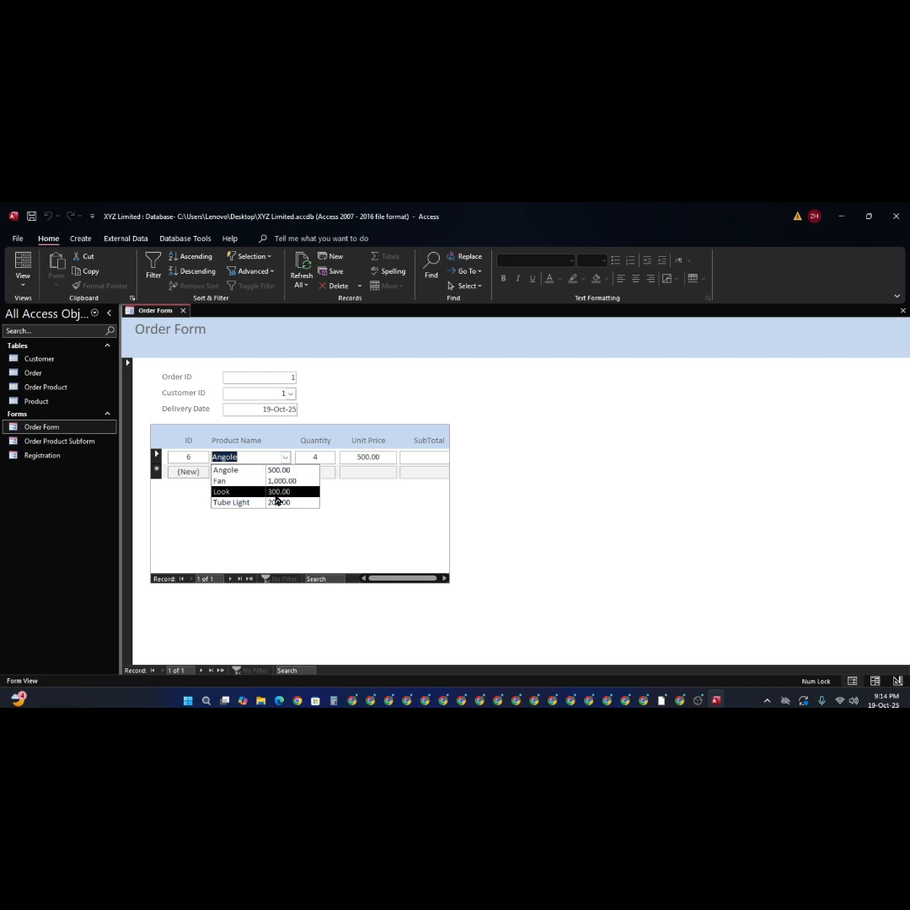
{"action": "left_click", "coordinate": [323, 528]}
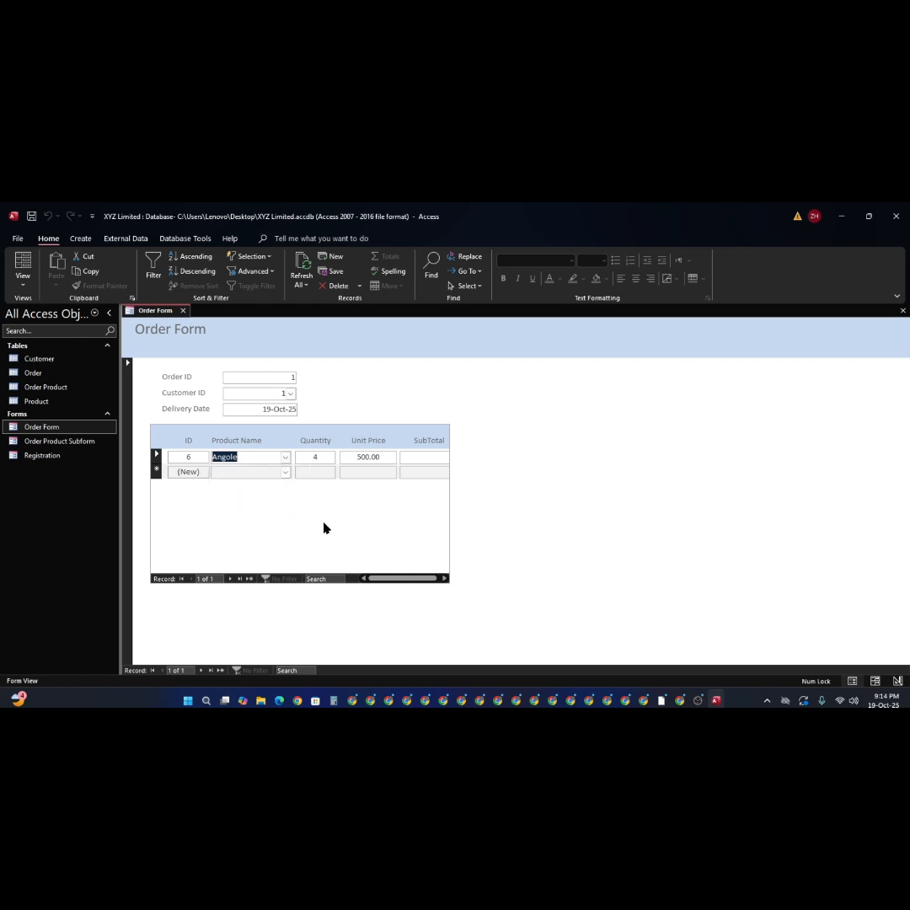
{"action": "left_click", "coordinate": [331, 461]}
- Return the order form to Design view and select the Order Product Subform control
{"action": "right_click", "coordinate": [516, 458]}
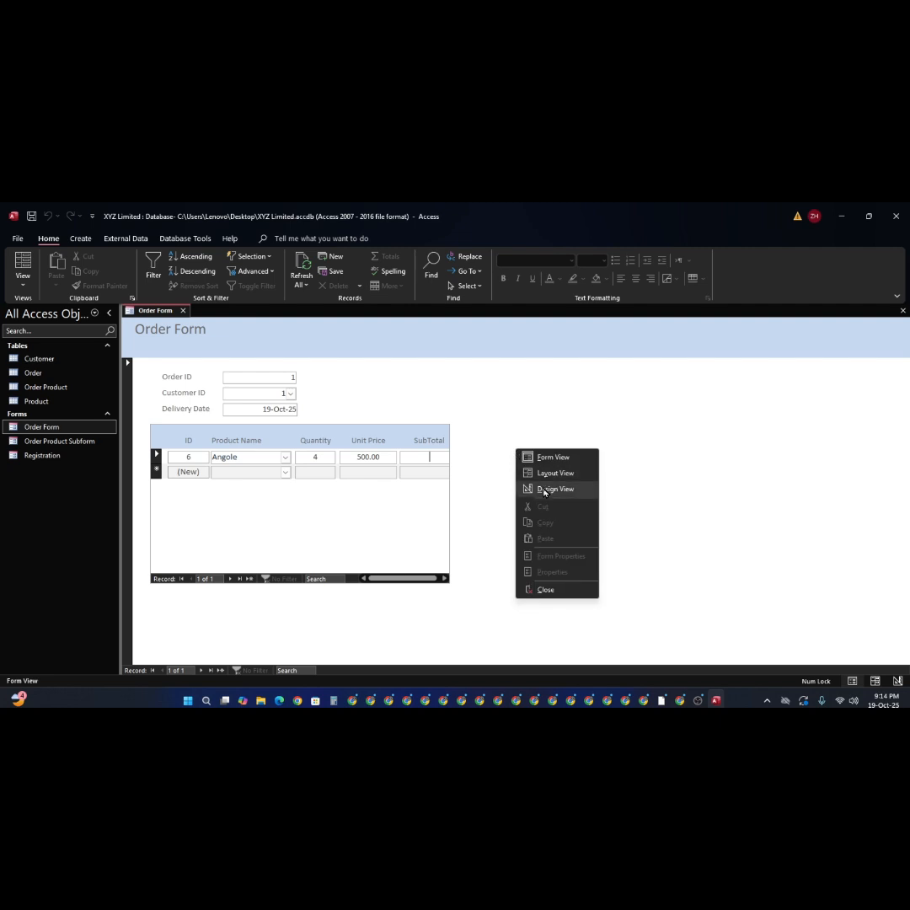
{"action": "left_click", "coordinate": [544, 490]}
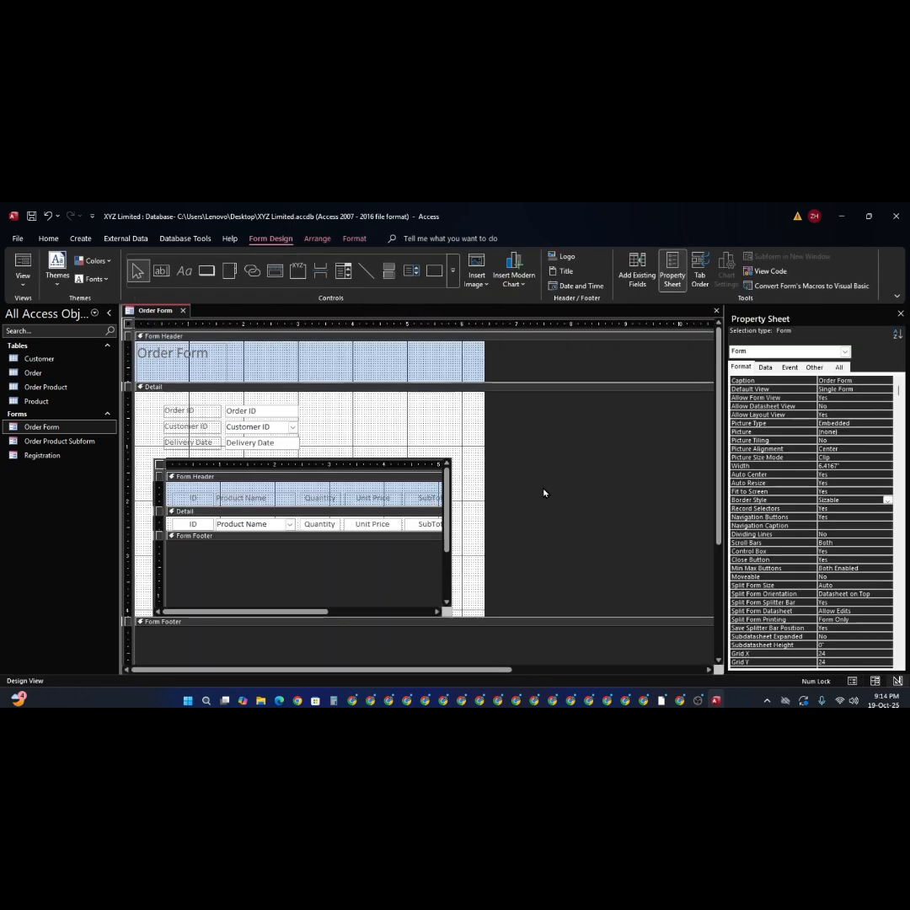
{"action": "left_click", "coordinate": [423, 526]}
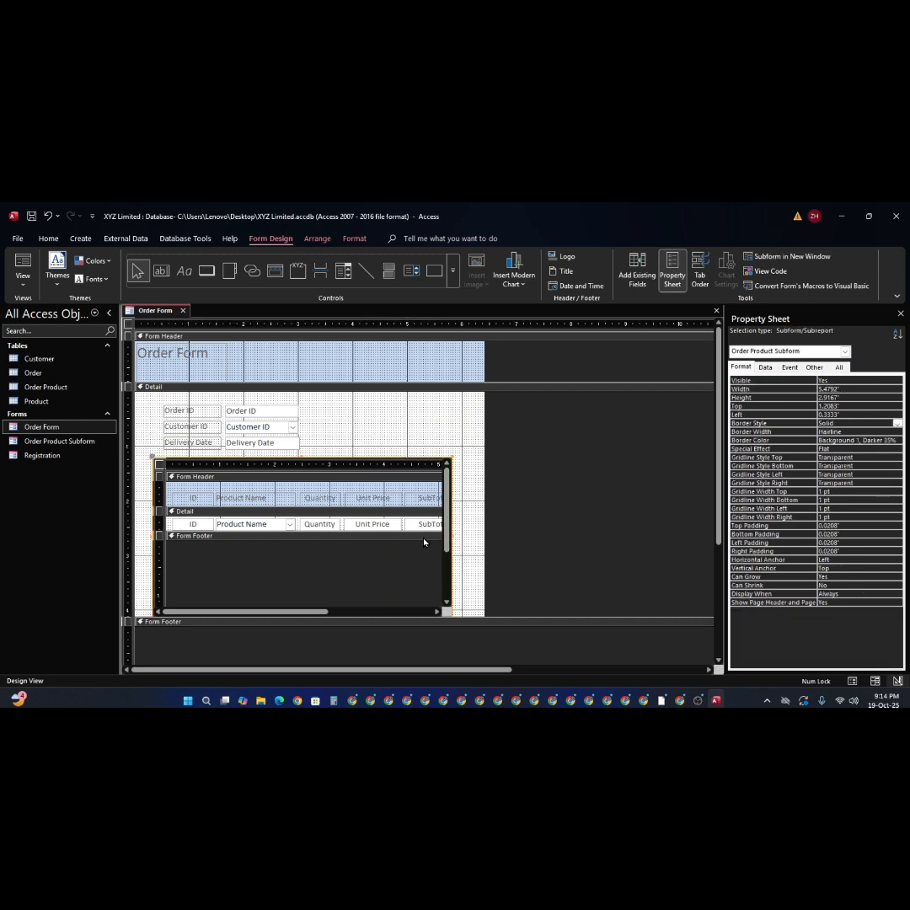
- Open the Expression Builder for the subform's SubTotal text box control source and replace its content with =
{"action": "left_click", "coordinate": [420, 525]}
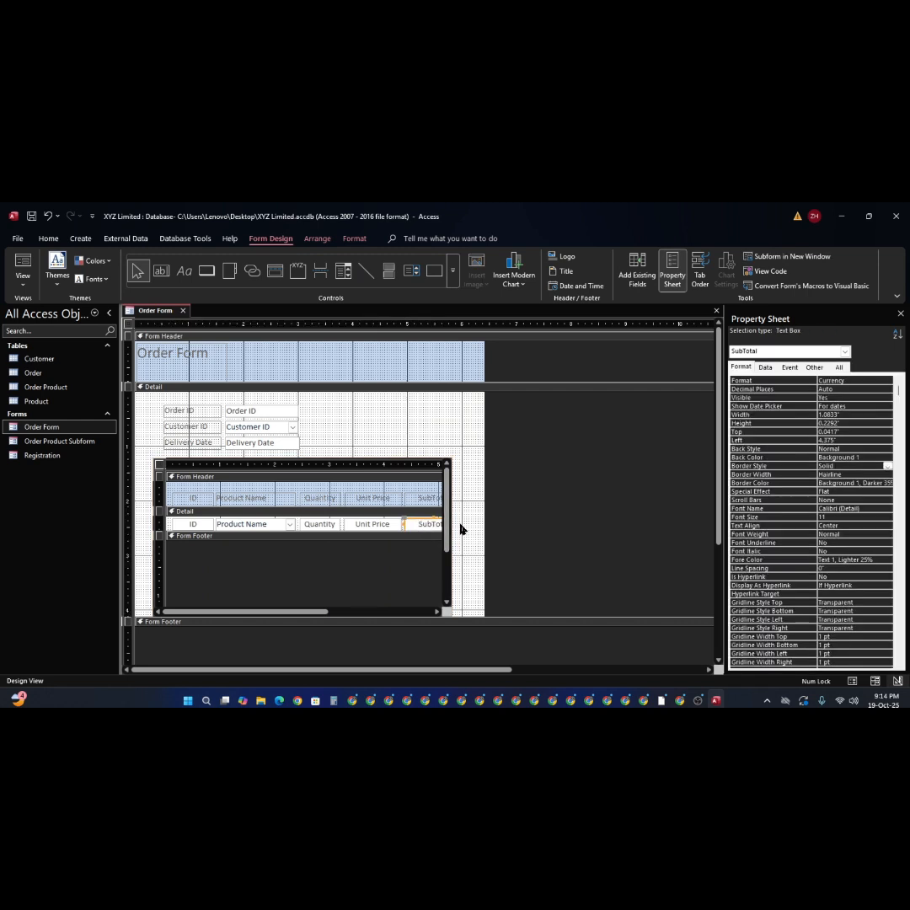
{"action": "left_click", "coordinate": [766, 368]}
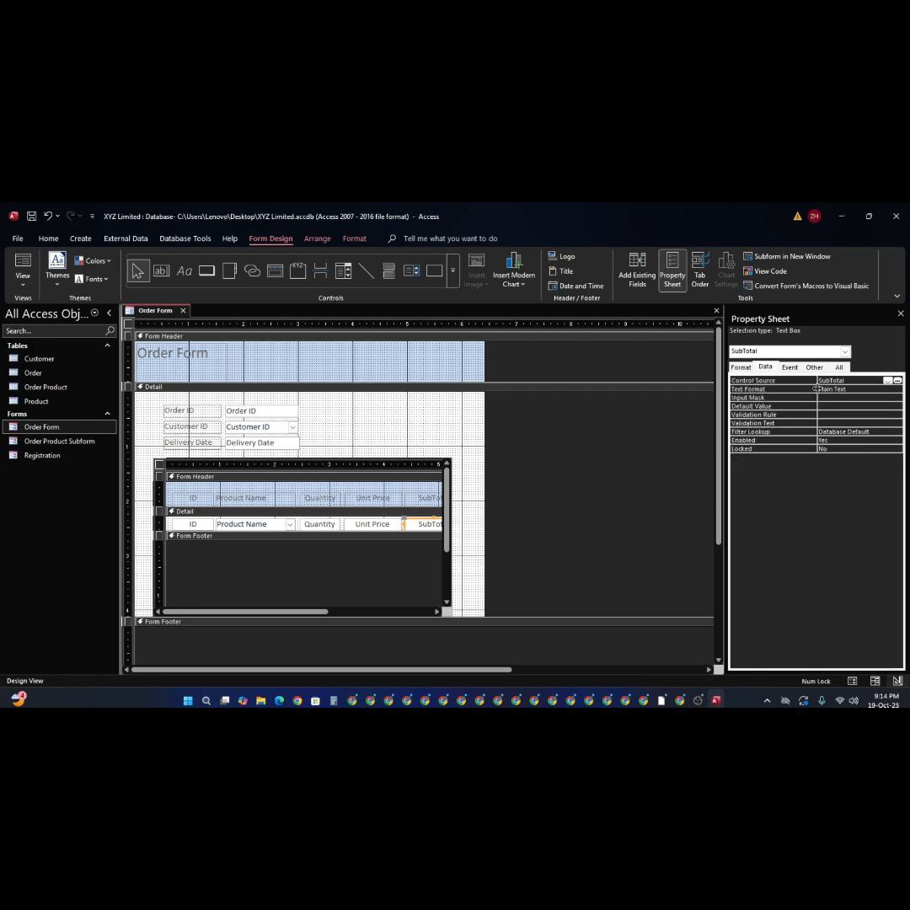
{"action": "left_click", "coordinate": [897, 382]}
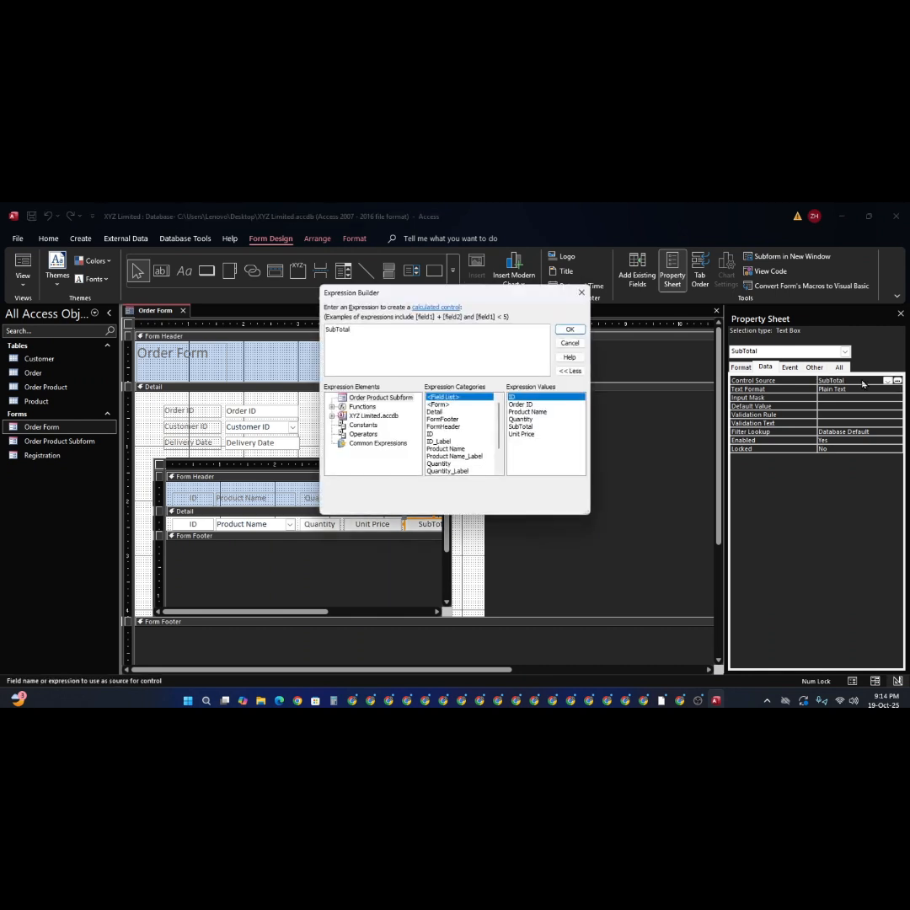
{"action": "left_click_drag", "start_coordinate": [361, 332], "coordinate": [316, 332]}
{"action": "type", "text": "="}
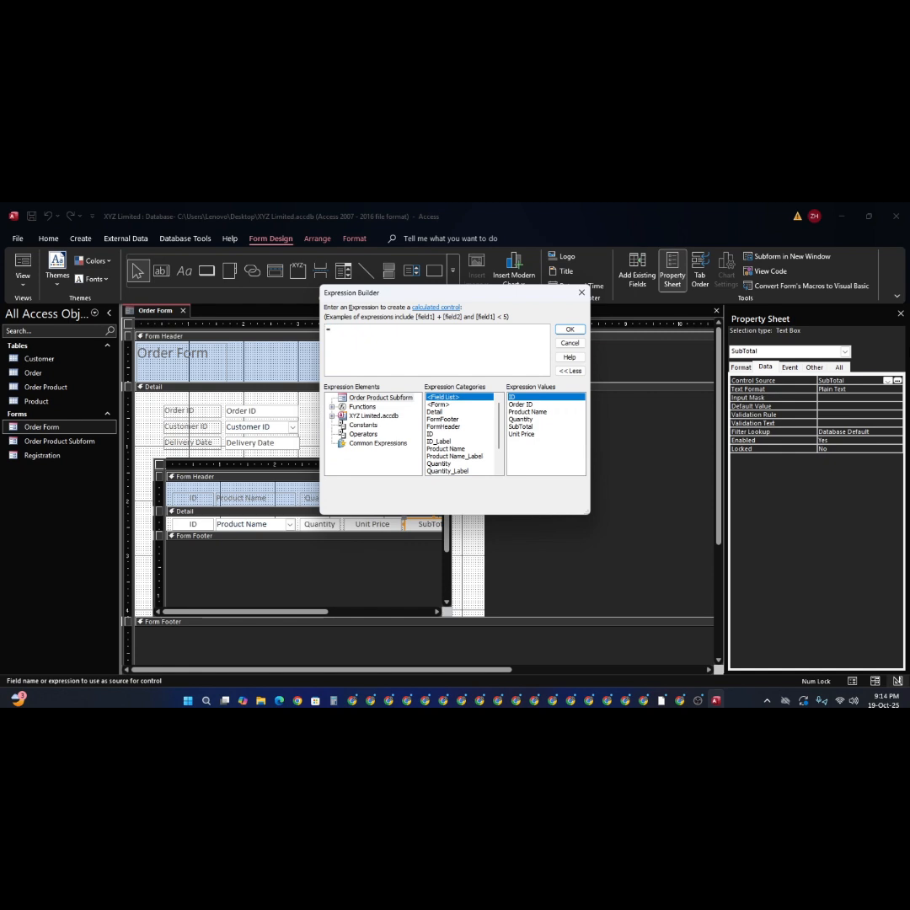
- Build the SubTotal expression =[Quantity] * [Unit Price] from the loaded Order Product Subform's controls and apply it as the control source
{"action": "left_click", "coordinate": [332, 416]}
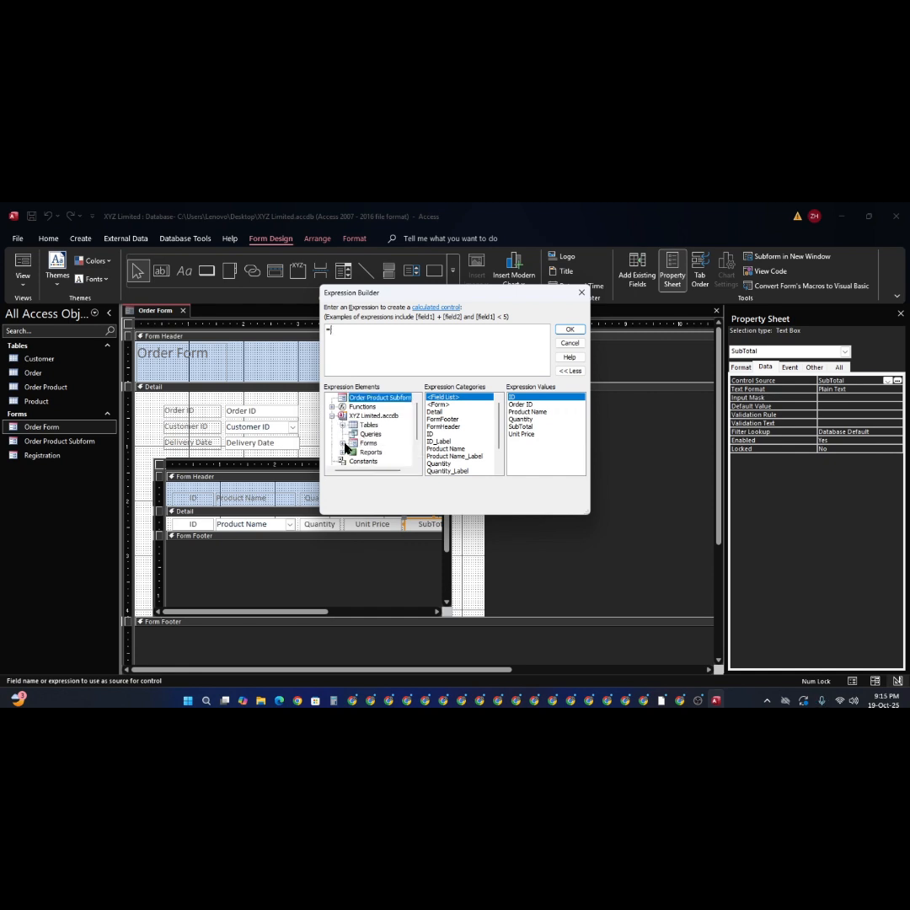
{"action": "left_click", "coordinate": [344, 443]}
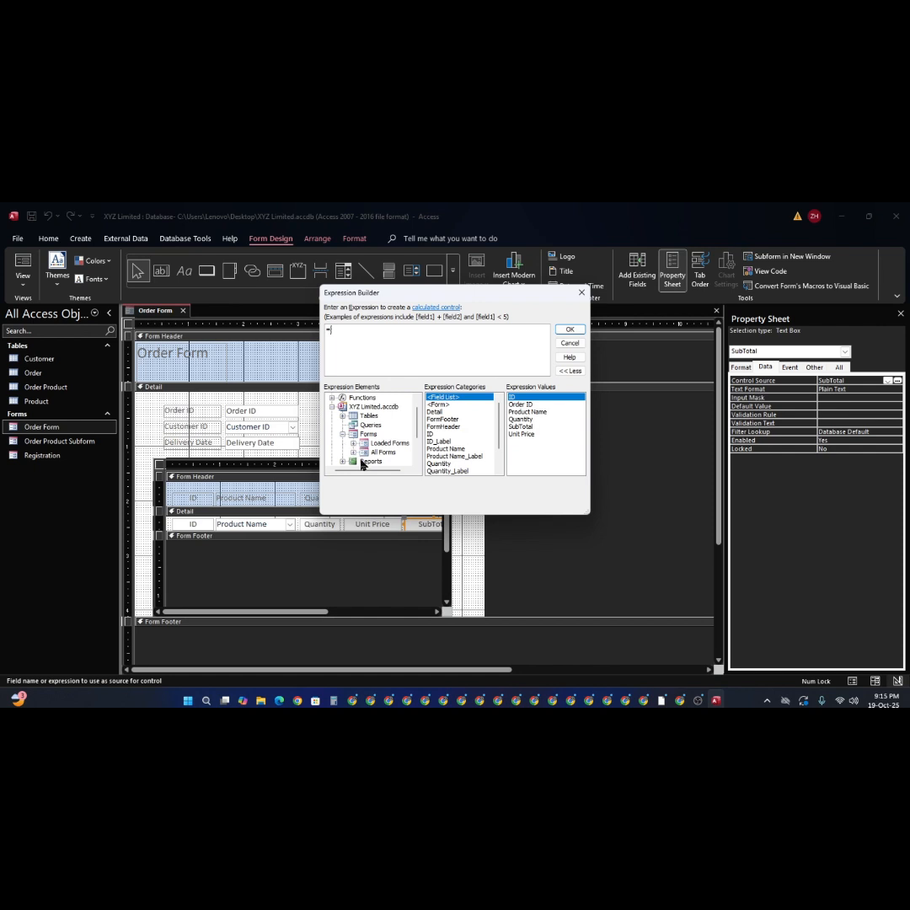
{"action": "left_click", "coordinate": [353, 443]}
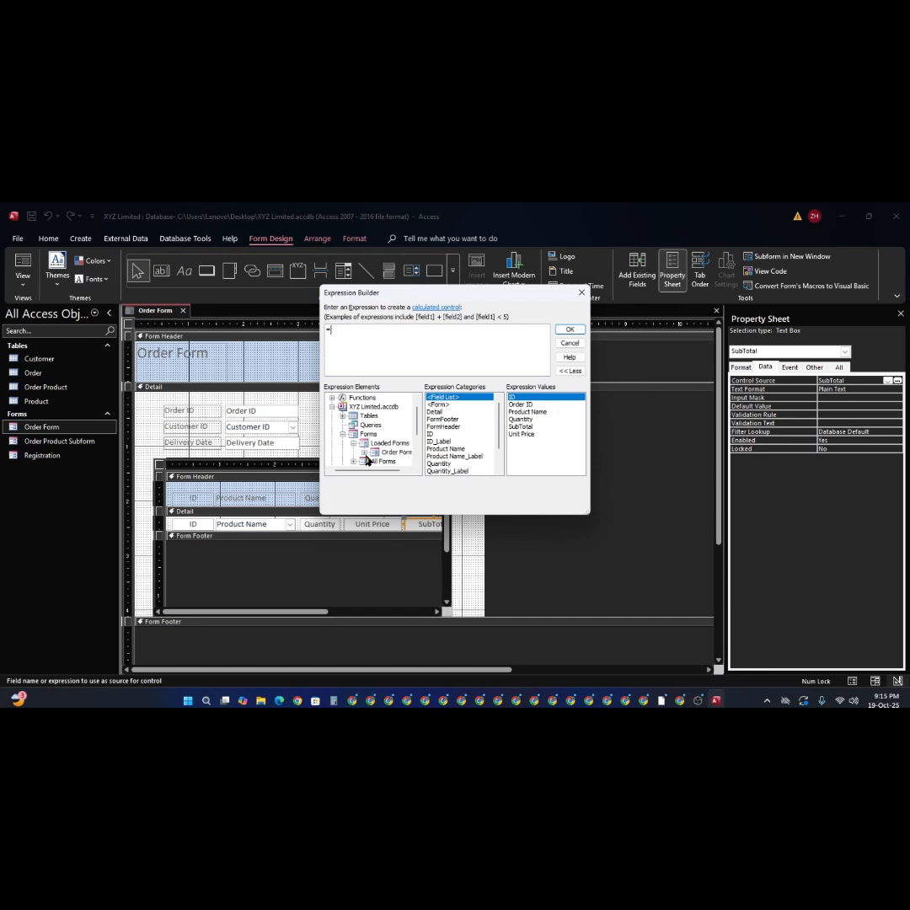
{"action": "left_click", "coordinate": [365, 455]}
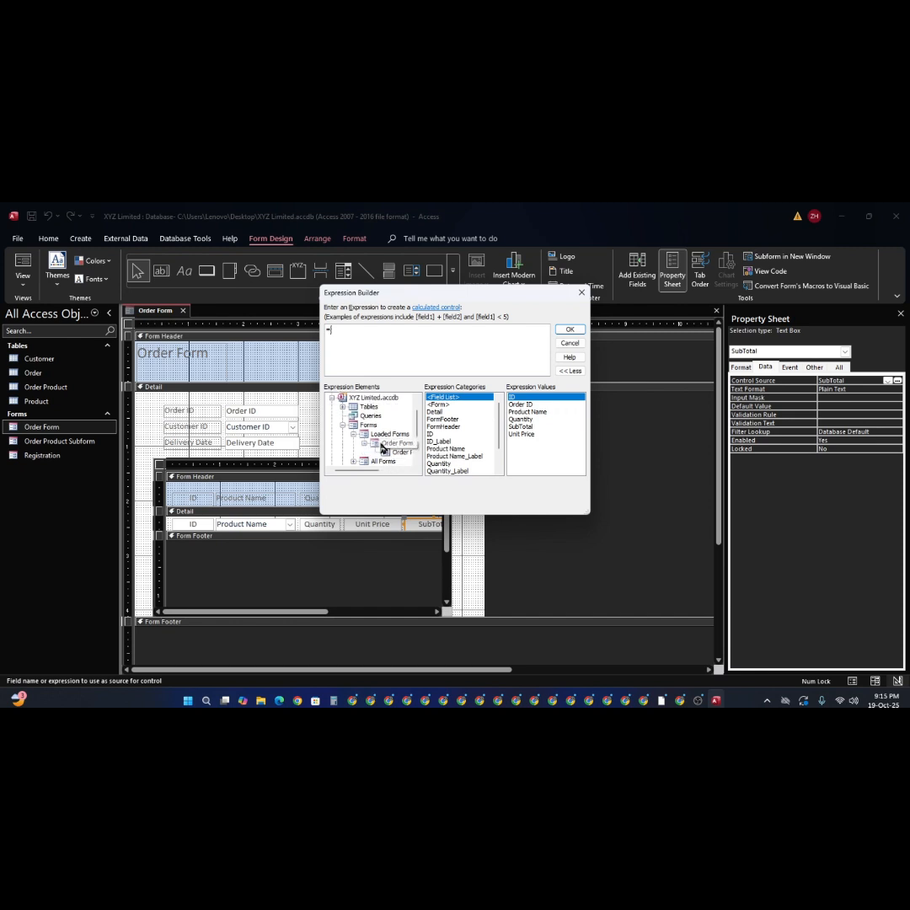
{"action": "left_click", "coordinate": [382, 446]}
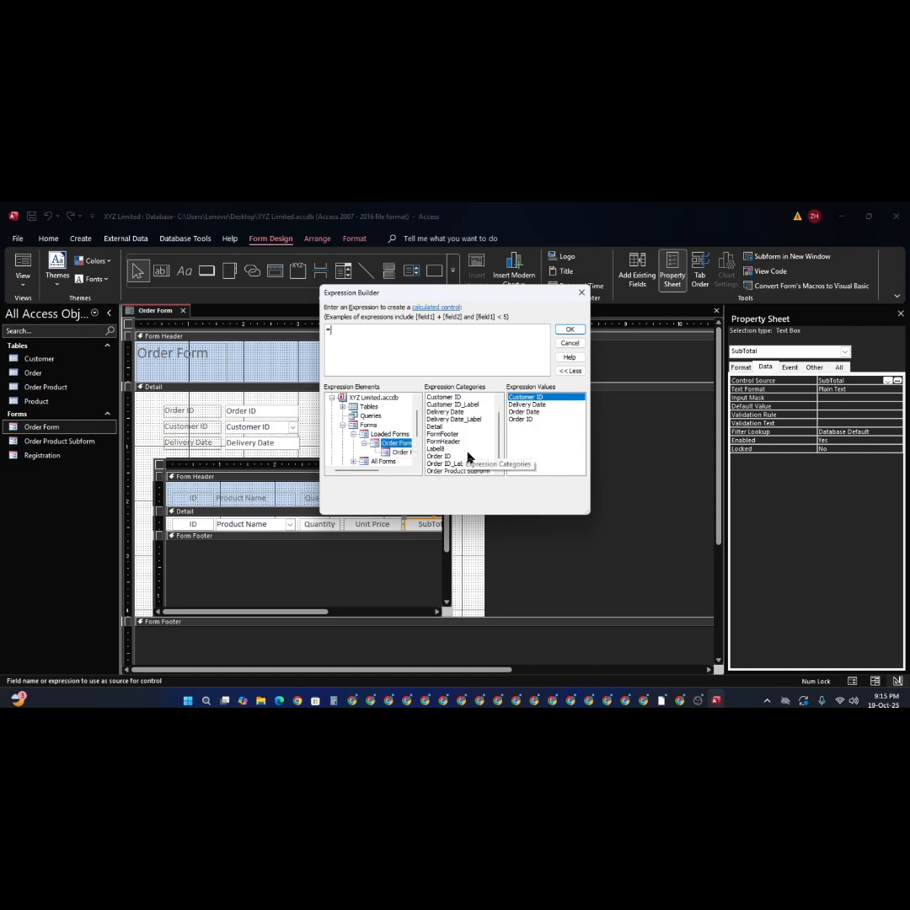
{"action": "left_click", "coordinate": [400, 453]}
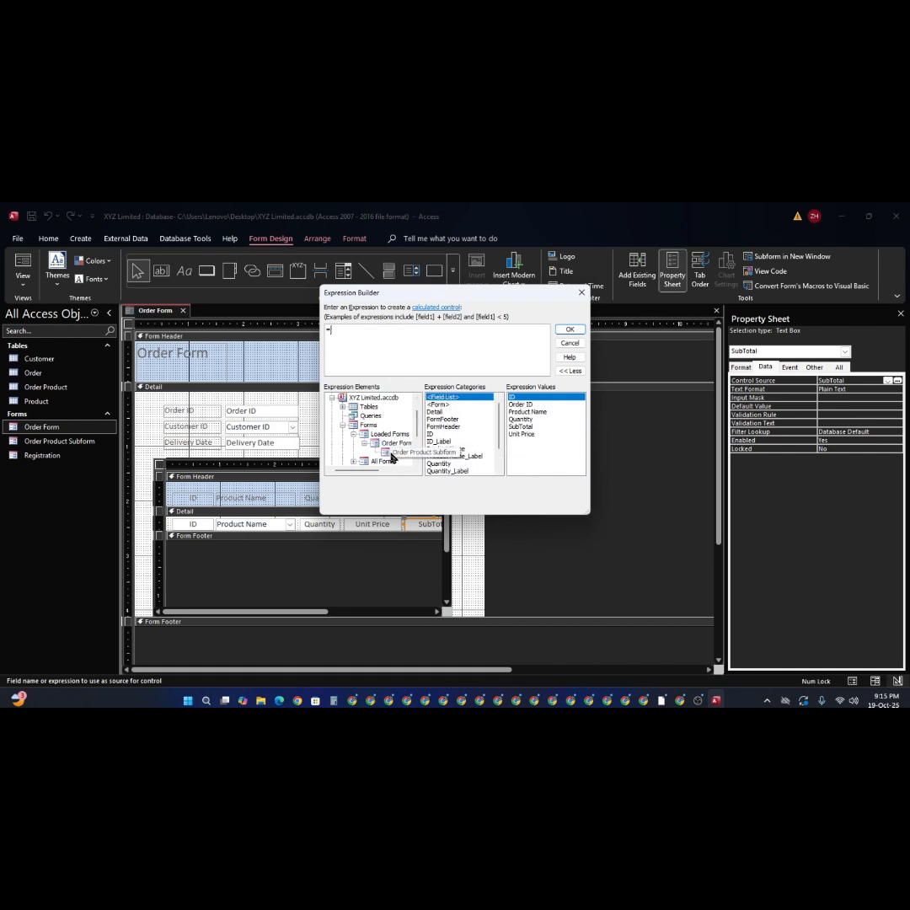
{"action": "scroll", "coordinate": [487, 456], "scroll_direction": "down", "scroll_amount": 2}
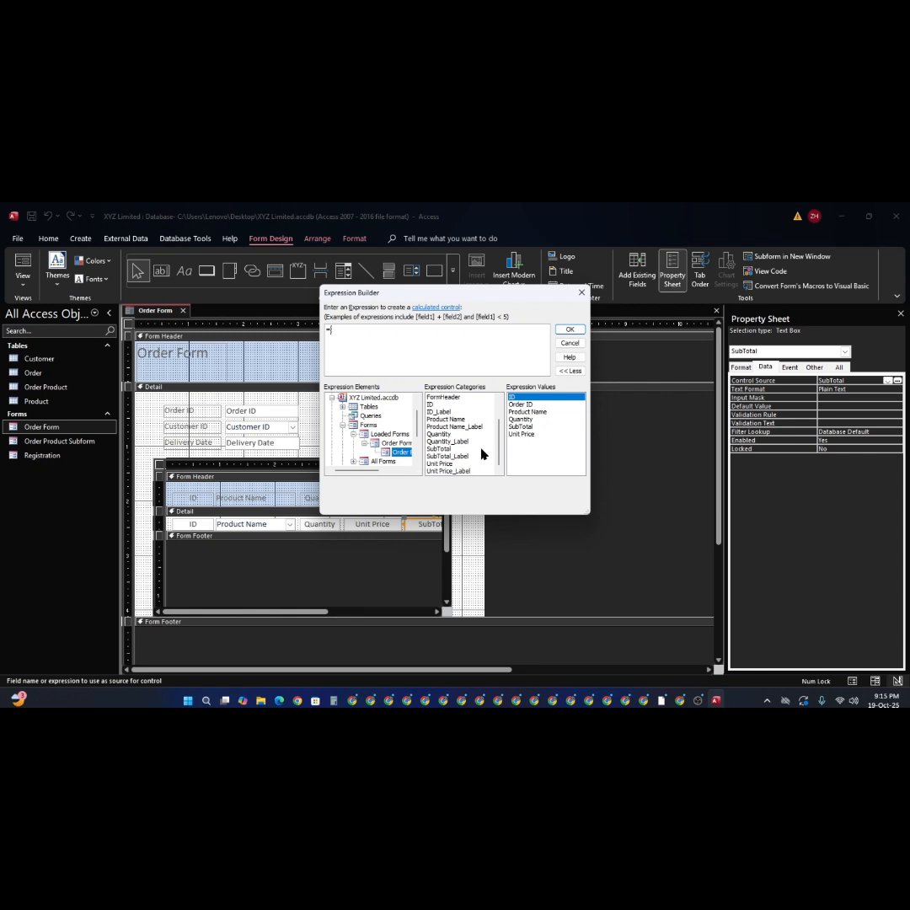
{"action": "double_click", "coordinate": [440, 435]}
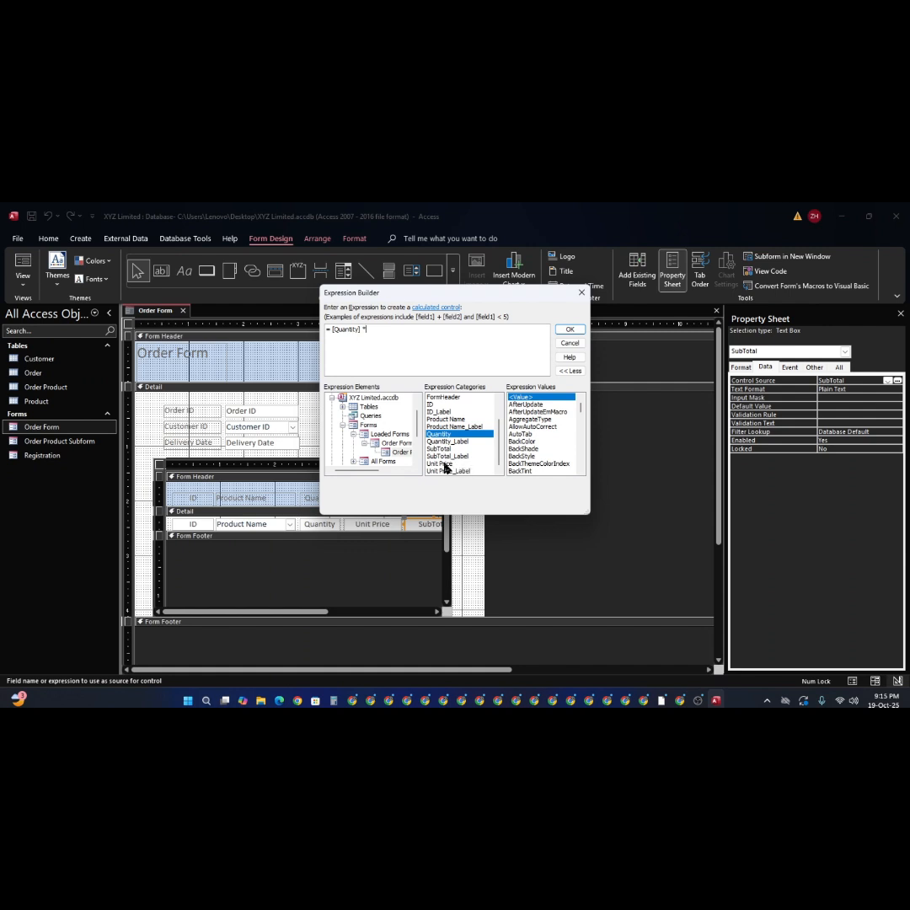
{"action": "double_click", "coordinate": [445, 465]}
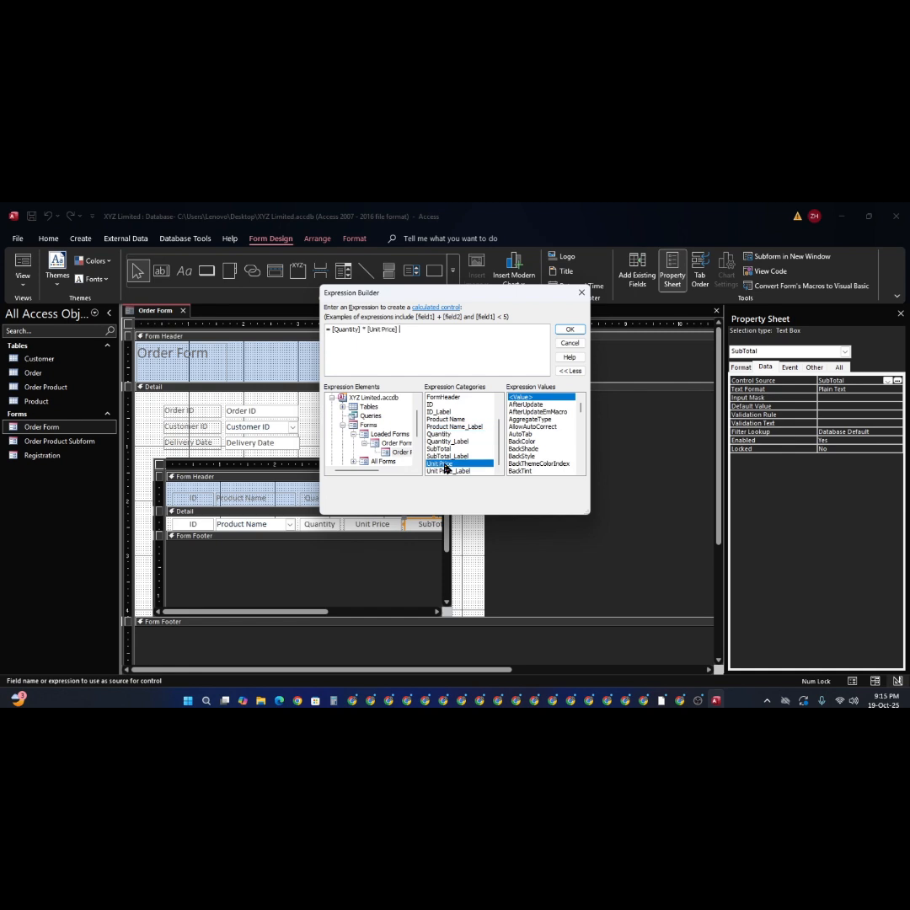
{"action": "left_click", "coordinate": [569, 330]}
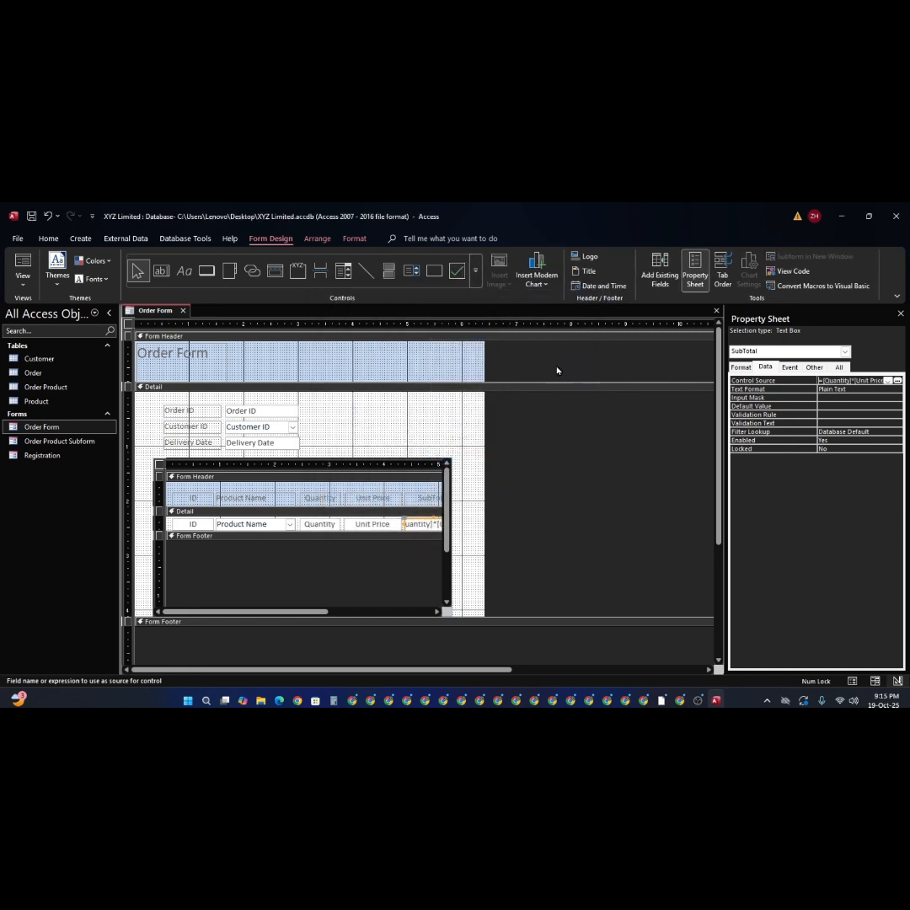
{"action": "left_click", "coordinate": [469, 422]}
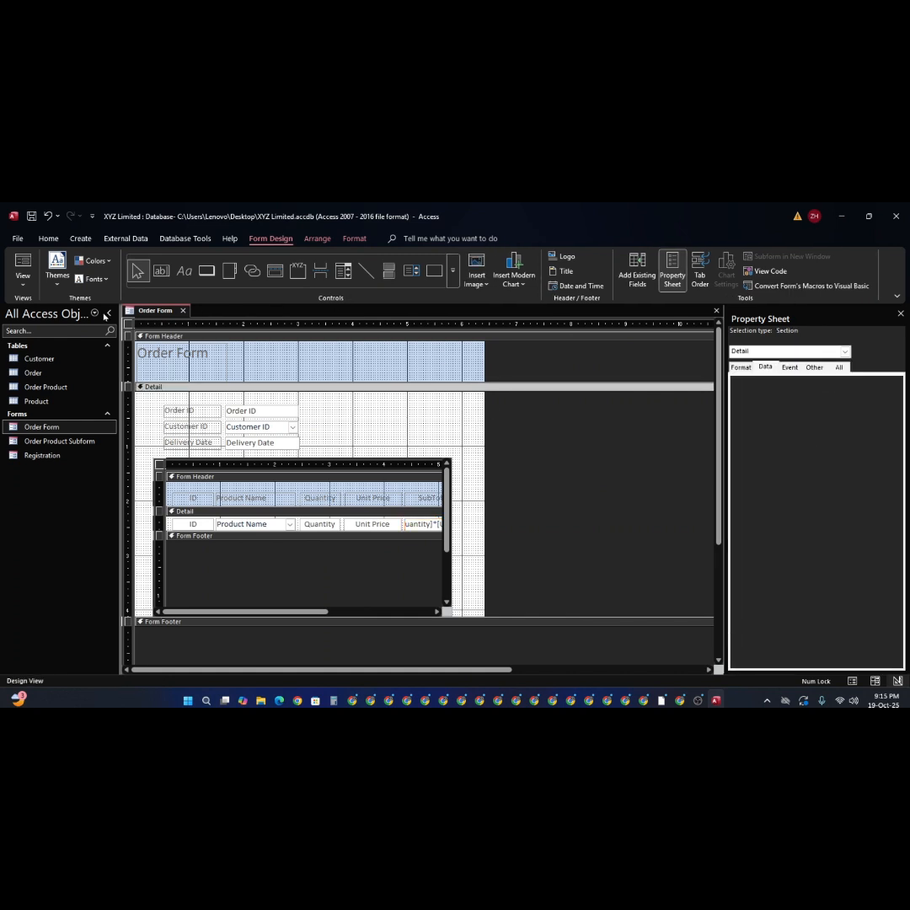
- Show the order form in Form view and change the first order line's product from the list to Fan
{"action": "left_click", "coordinate": [25, 268]}
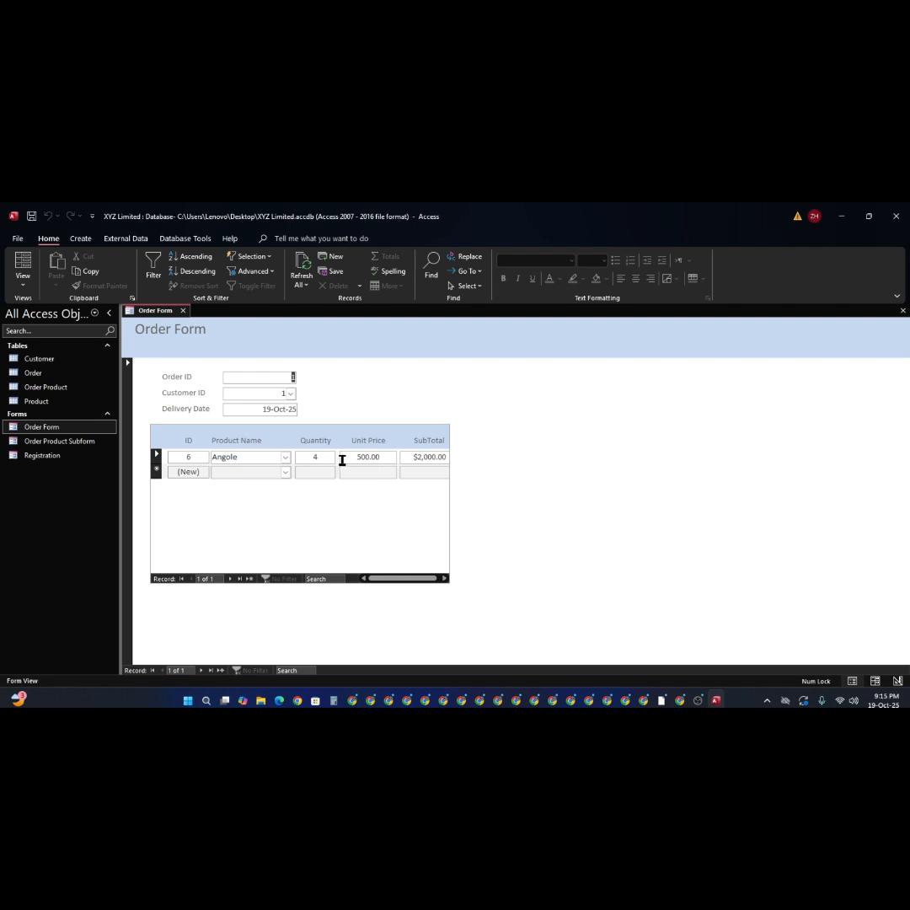
{"action": "left_click", "coordinate": [286, 458]}
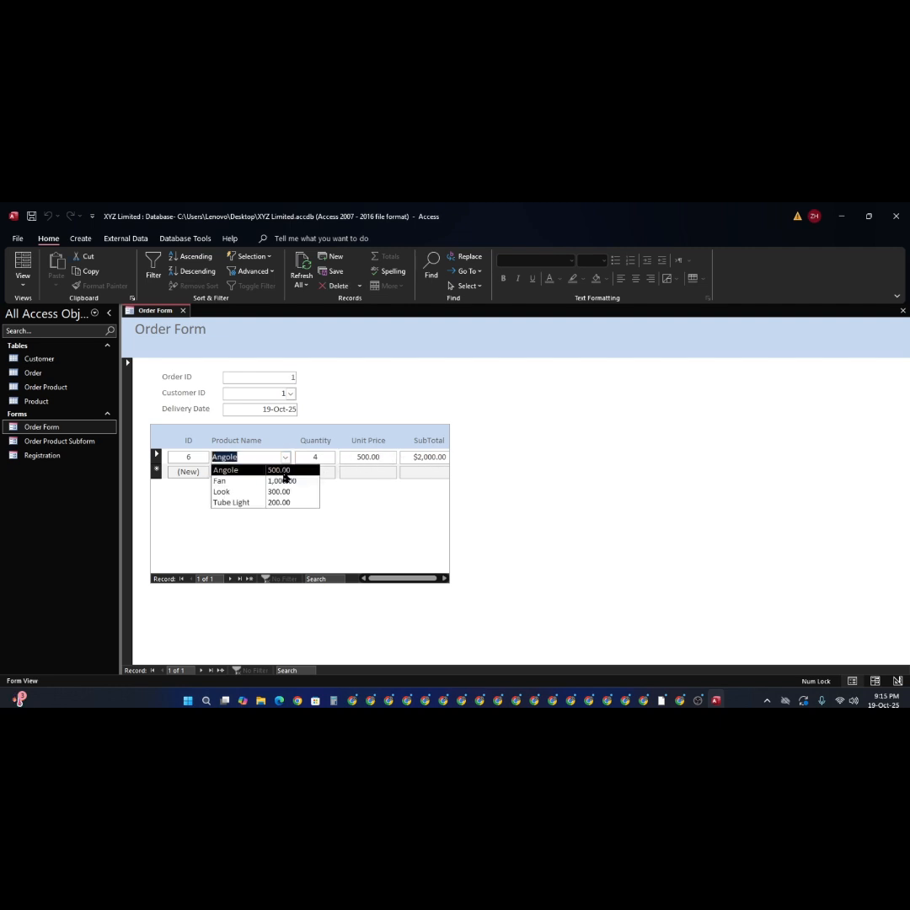
{"action": "left_click", "coordinate": [286, 482]}
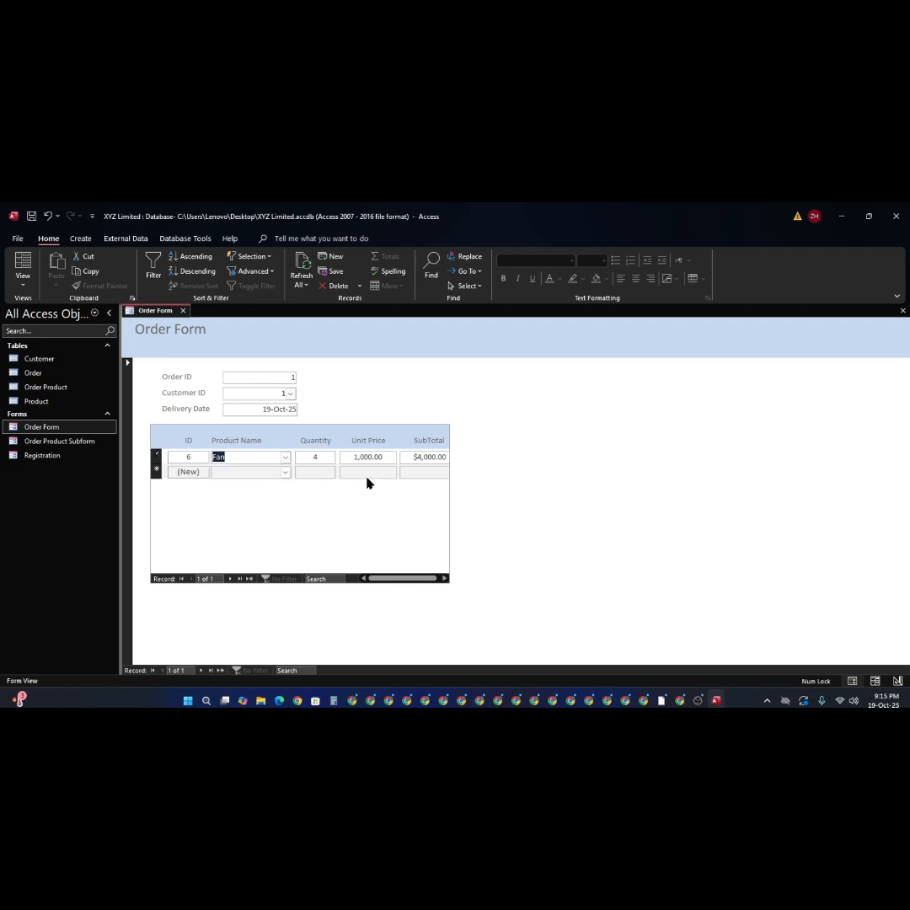
{"action": "left_click", "coordinate": [288, 459]}
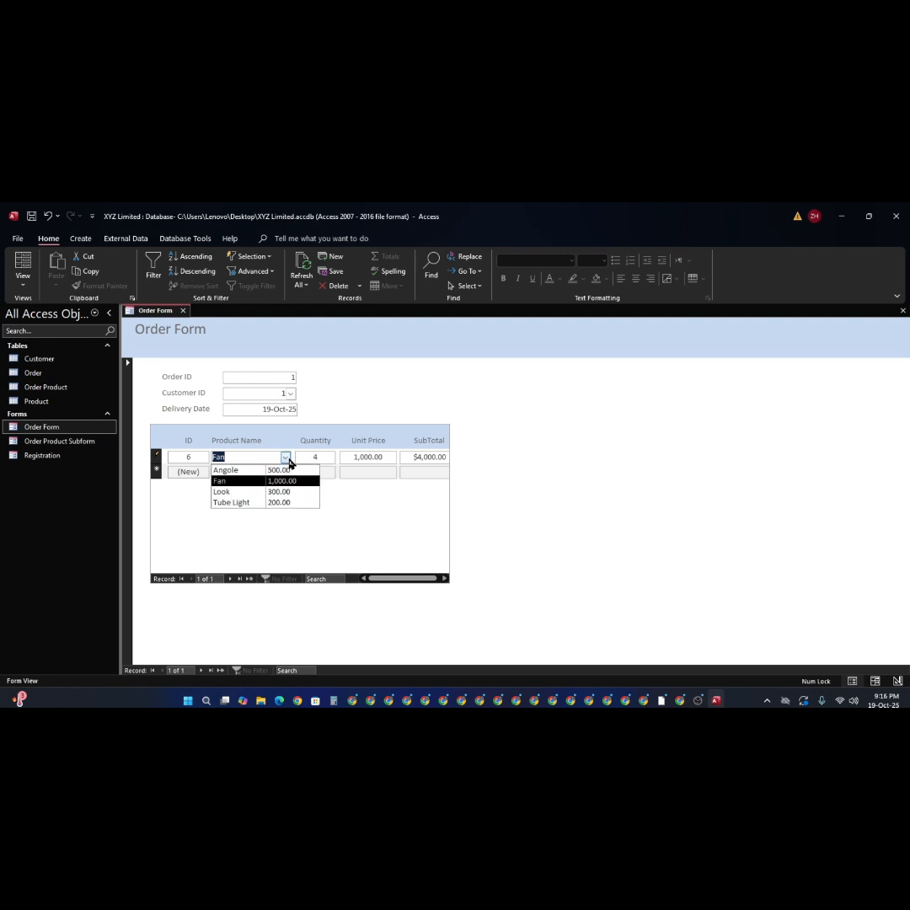
{"action": "left_click", "coordinate": [289, 462]}
- Test the SubTotal calculation by trying a quantity of 3 on the Fan order line before setting it to 5
{"action": "left_click_drag", "start_coordinate": [324, 458], "coordinate": [305, 459]}
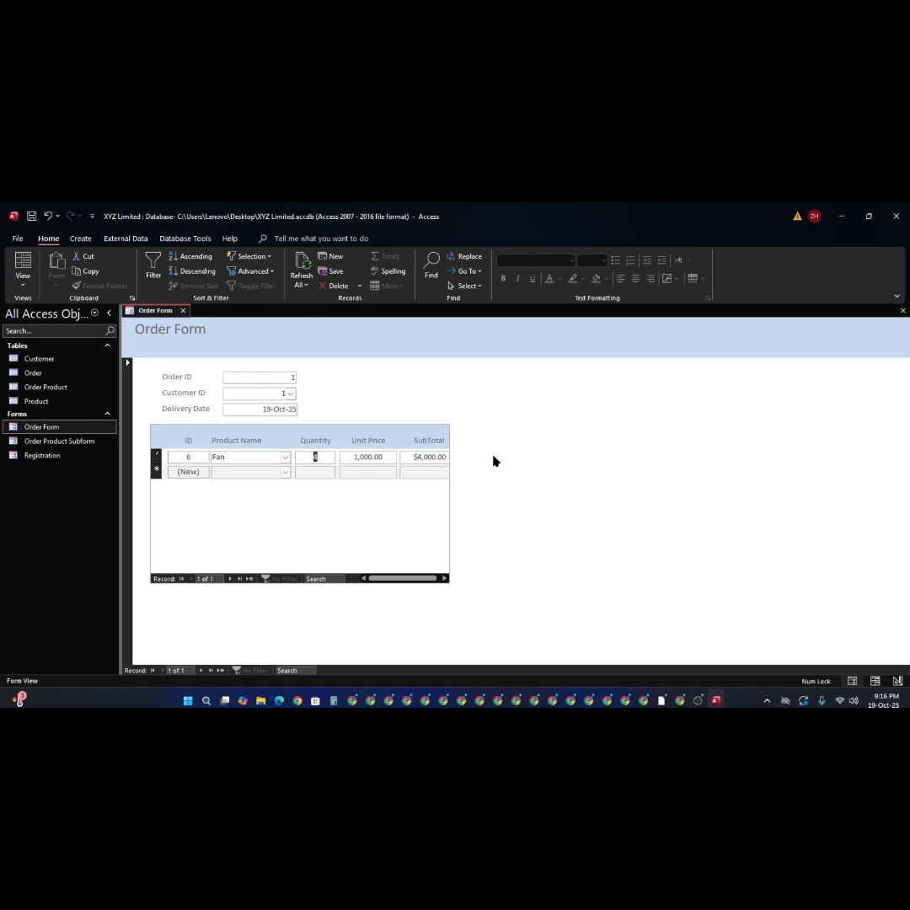
{"action": "type", "text": "3"}
{"action": "left_click", "coordinate": [287, 475]}
{"action": "left_click", "coordinate": [288, 477]}
{"action": "left_click", "coordinate": [327, 462]}
{"action": "key", "text": "Return"}
{"action": "left_click_drag", "start_coordinate": [322, 459], "coordinate": [308, 459]}
{"action": "key", "text": "Return"}
{"action": "left_click", "coordinate": [432, 457]}
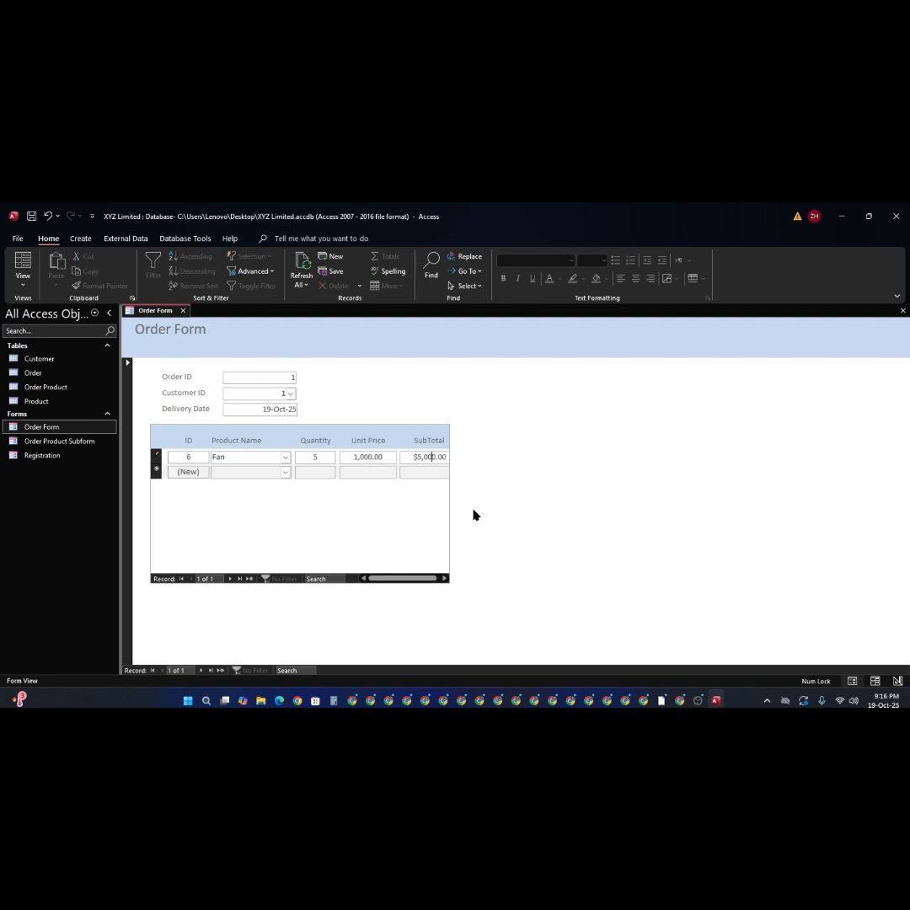
- Return the order form to Design view and select all labels and fields in the subform's header and detail sections
{"action": "right_click", "coordinate": [557, 426]}
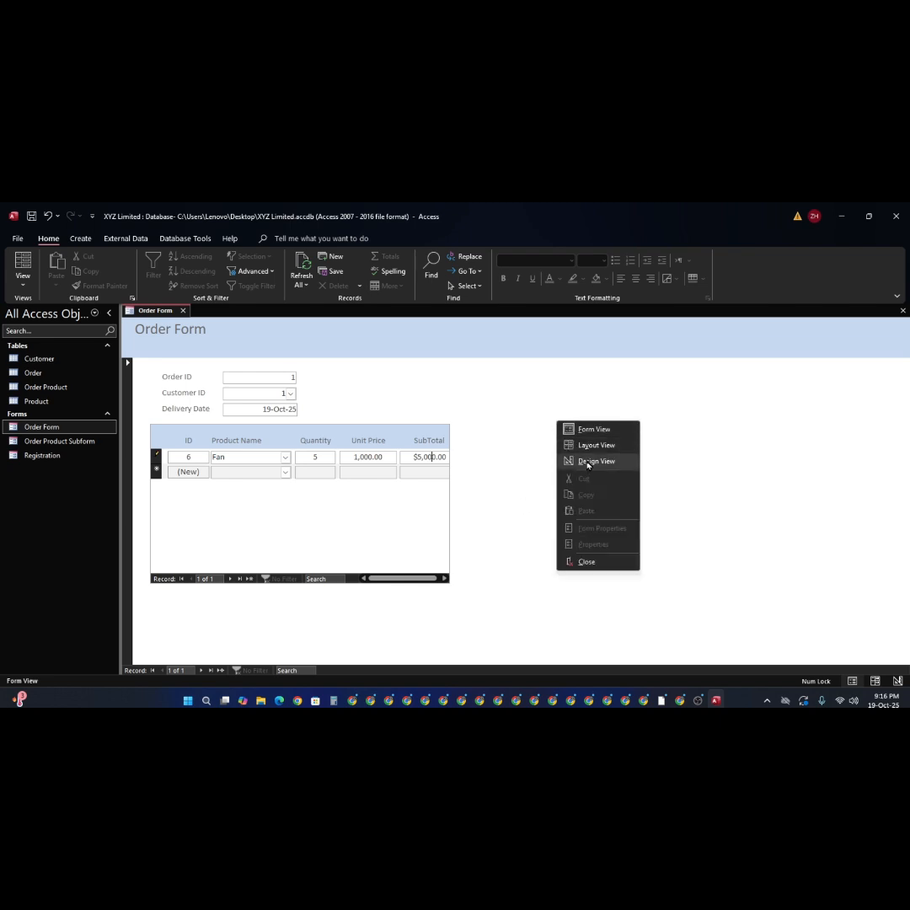
{"action": "left_click", "coordinate": [587, 462]}
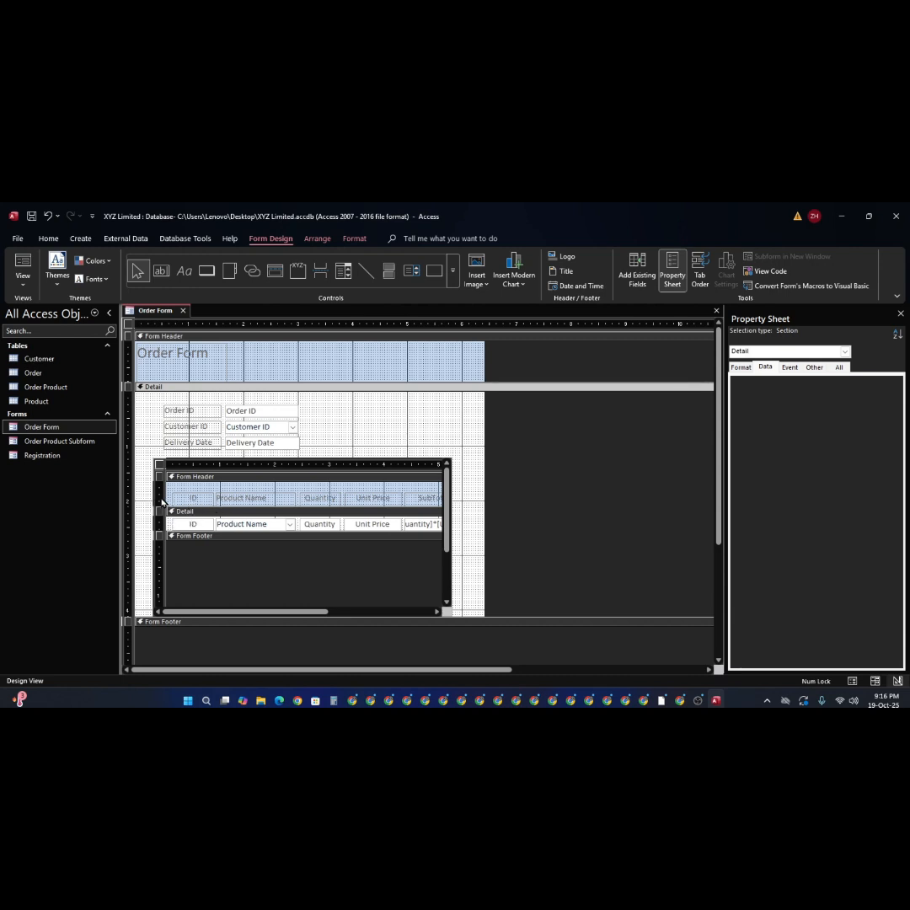
{"action": "left_click", "coordinate": [161, 499]}
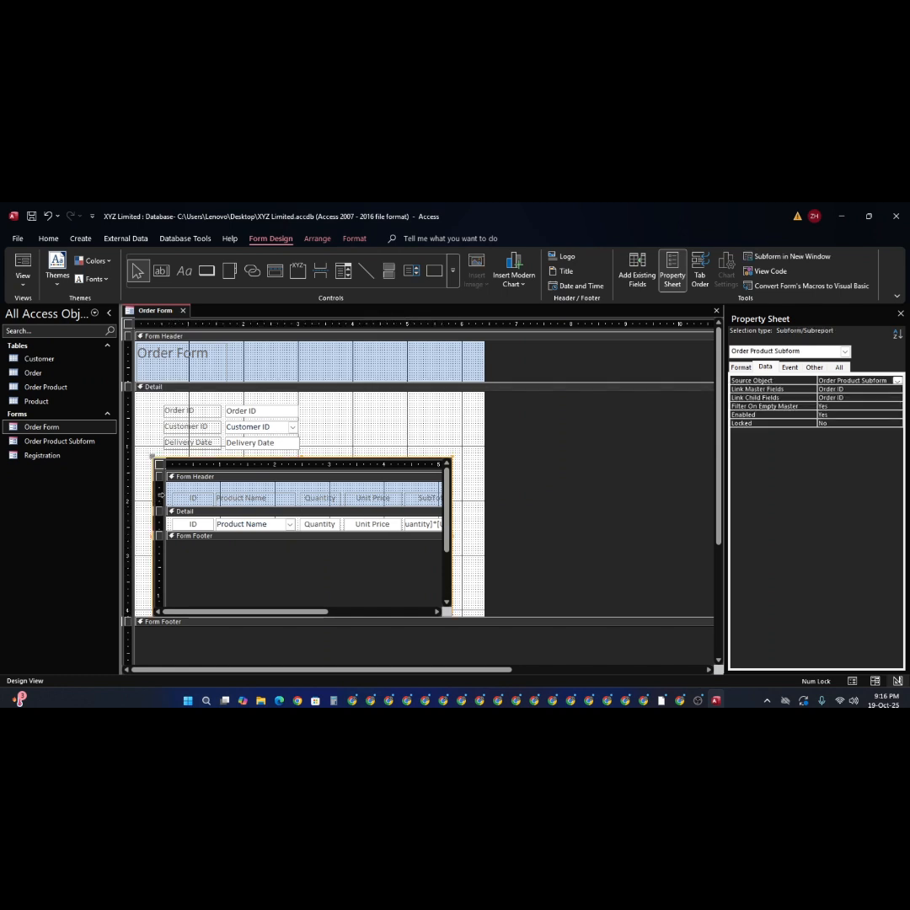
{"action": "left_click", "coordinate": [161, 498]}
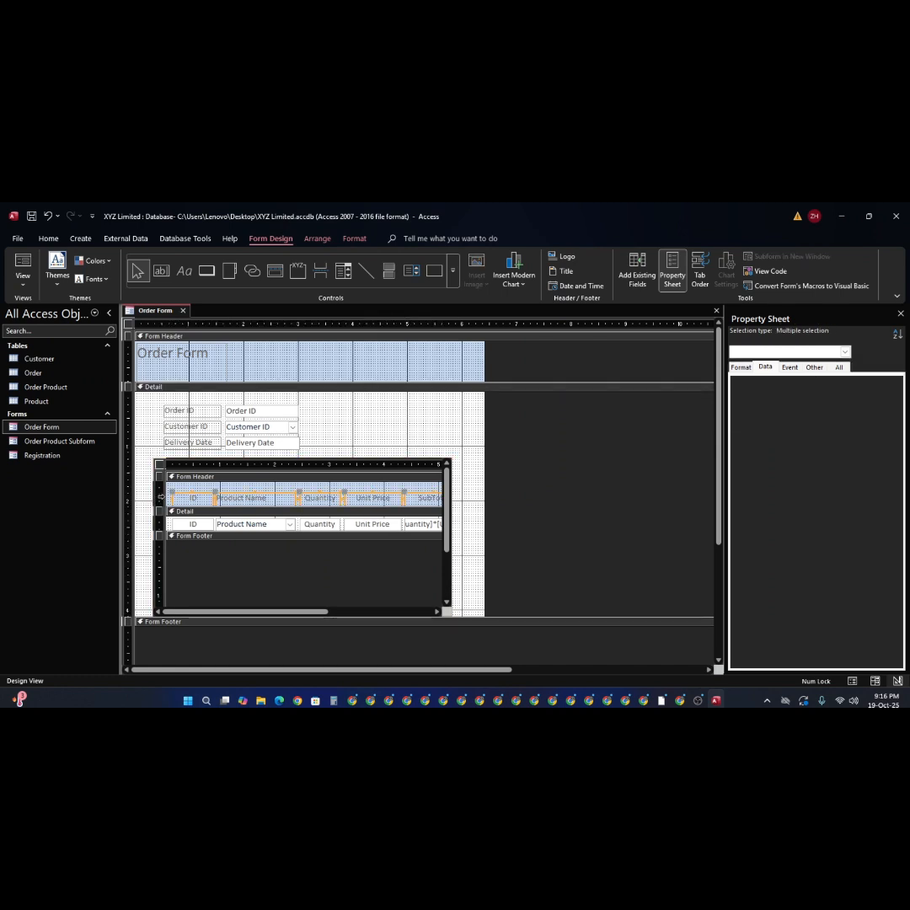
{"action": "left_click", "coordinate": [161, 523], "text": "shift"}
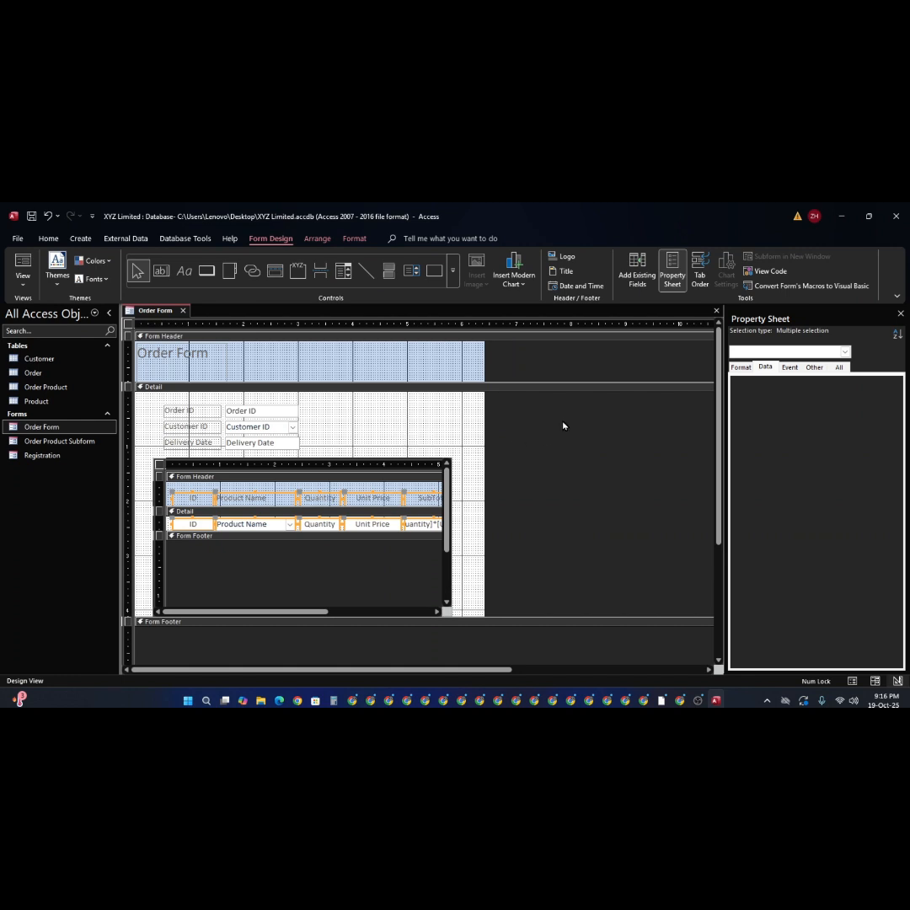
- Try a dark red Accent 2 back color on the selected subform labels and fields, and undo it
{"action": "left_click", "coordinate": [740, 367]}
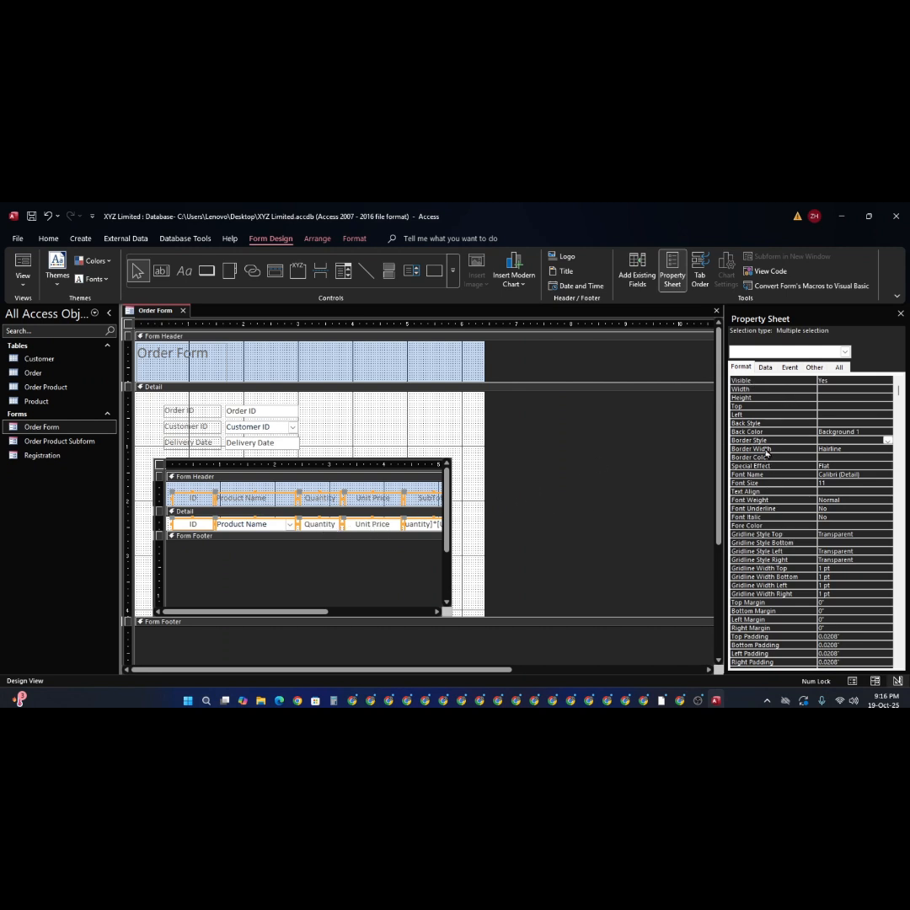
{"action": "left_click", "coordinate": [865, 433]}
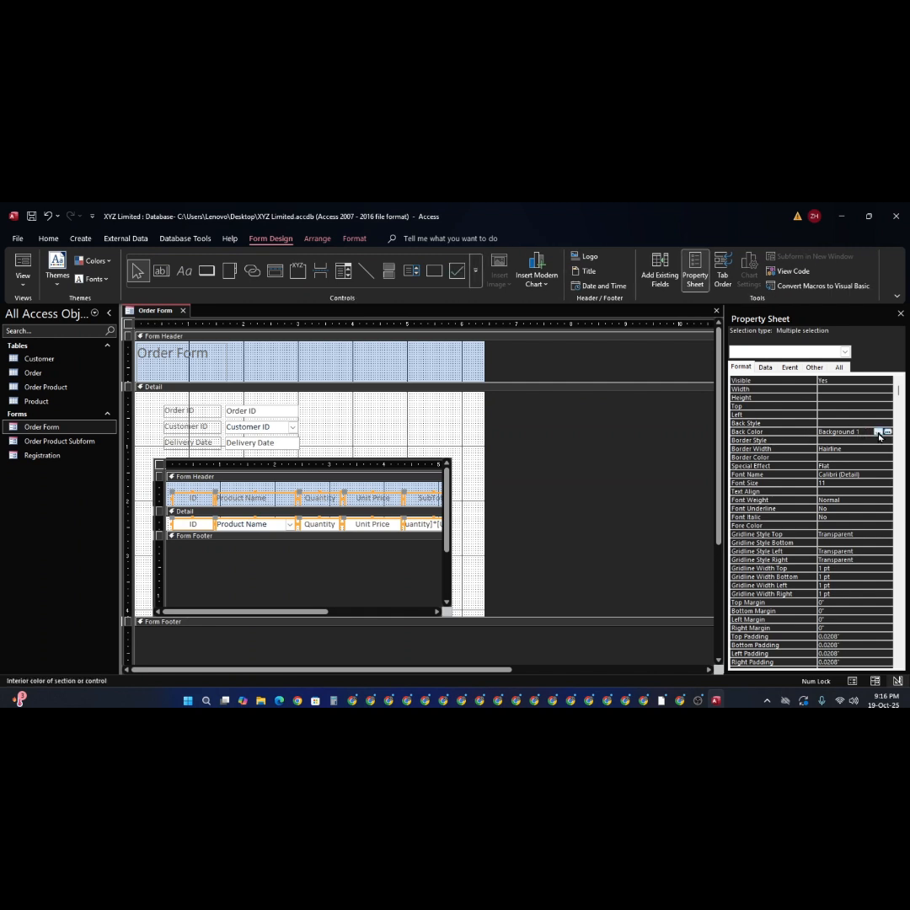
{"action": "left_click", "coordinate": [888, 432]}
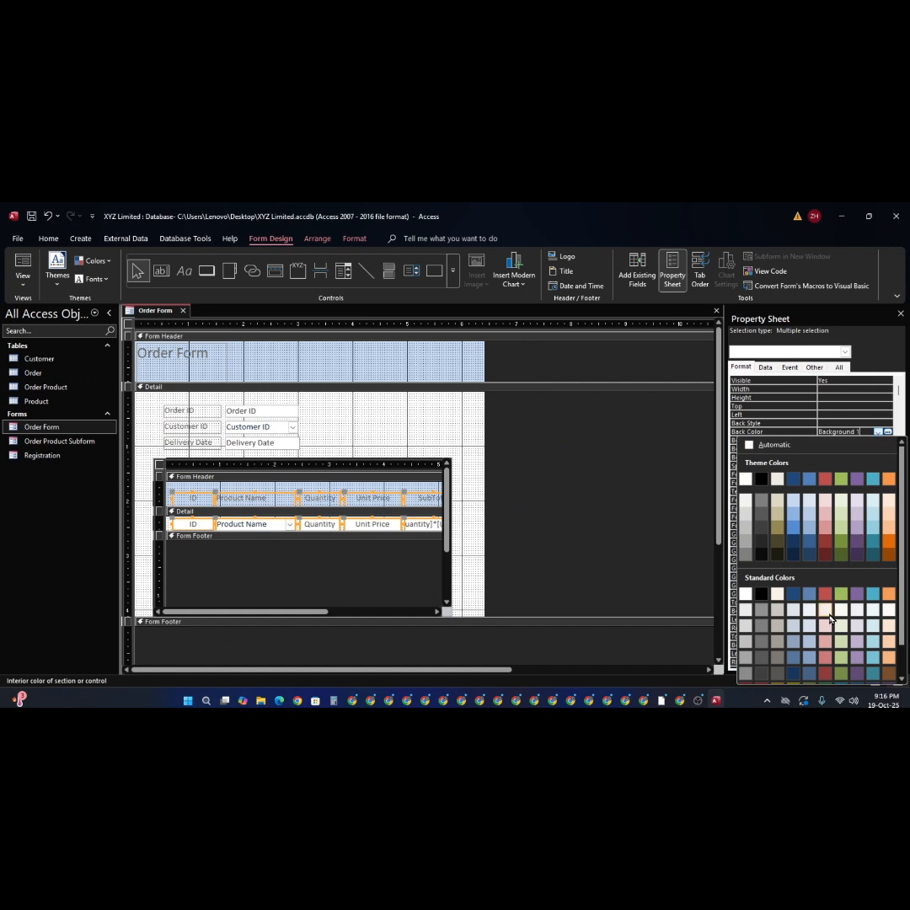
{"action": "left_click", "coordinate": [826, 553]}
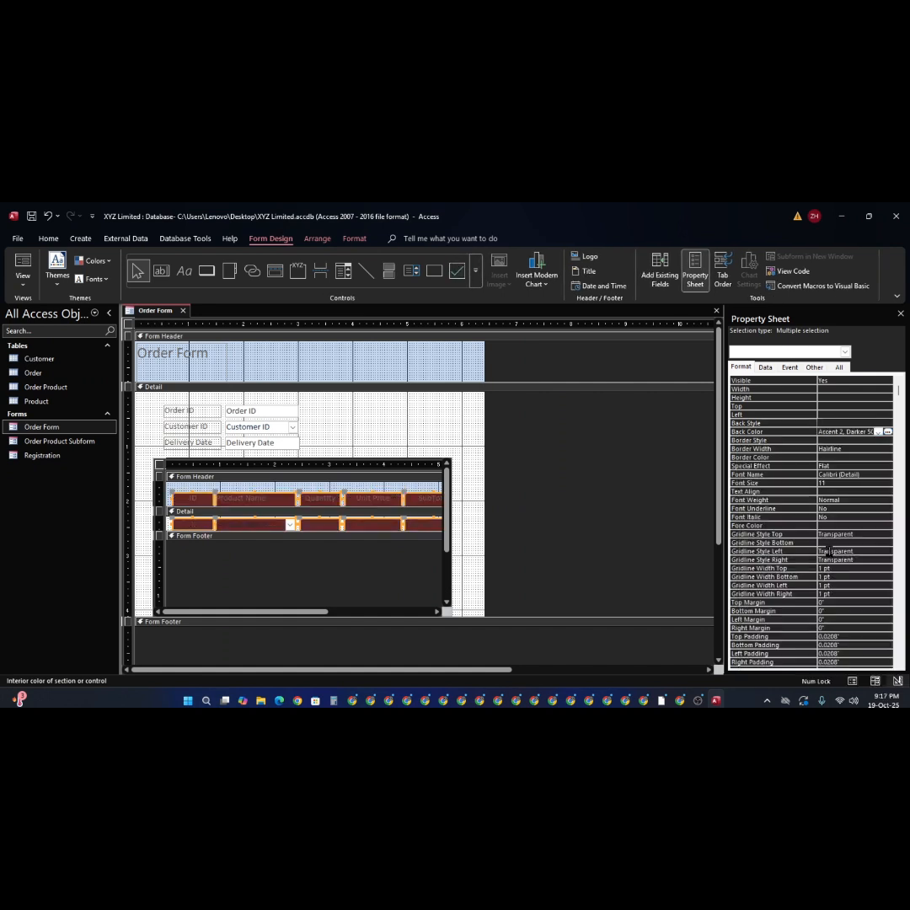
{"action": "key", "text": "ctrl+z"}
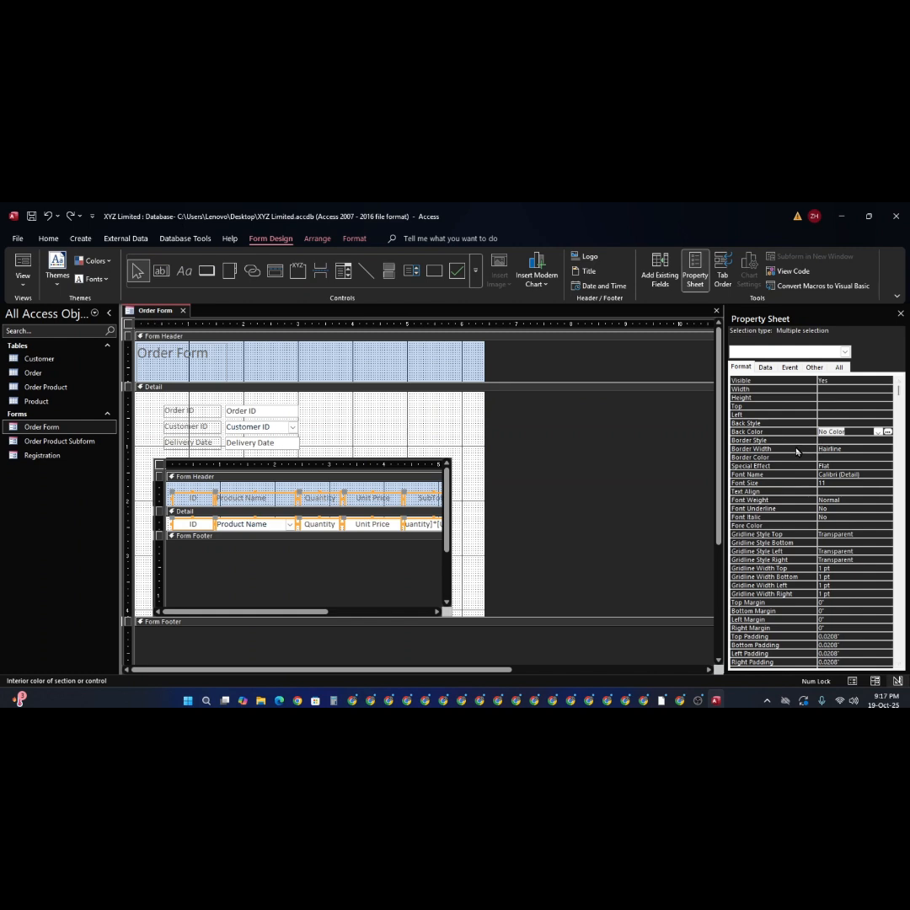
- Set the border style to Solid and the border width to 1 pt for the selected subform labels and fields
{"action": "left_click", "coordinate": [850, 440]}
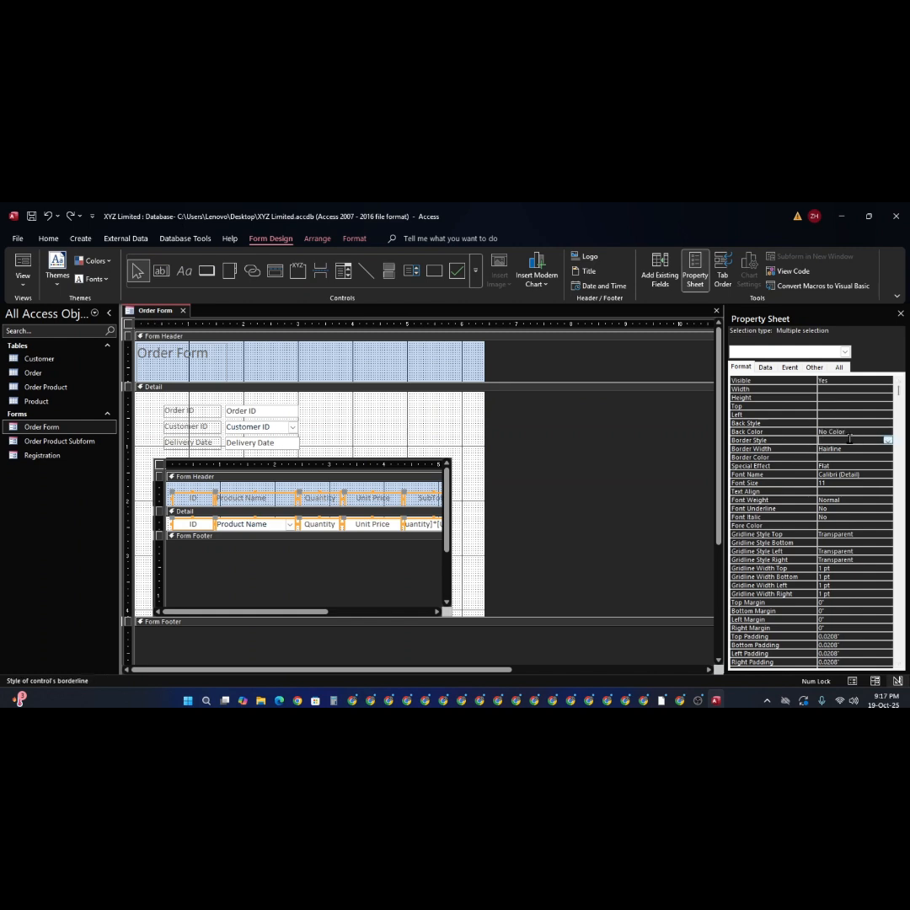
{"action": "left_click", "coordinate": [887, 441]}
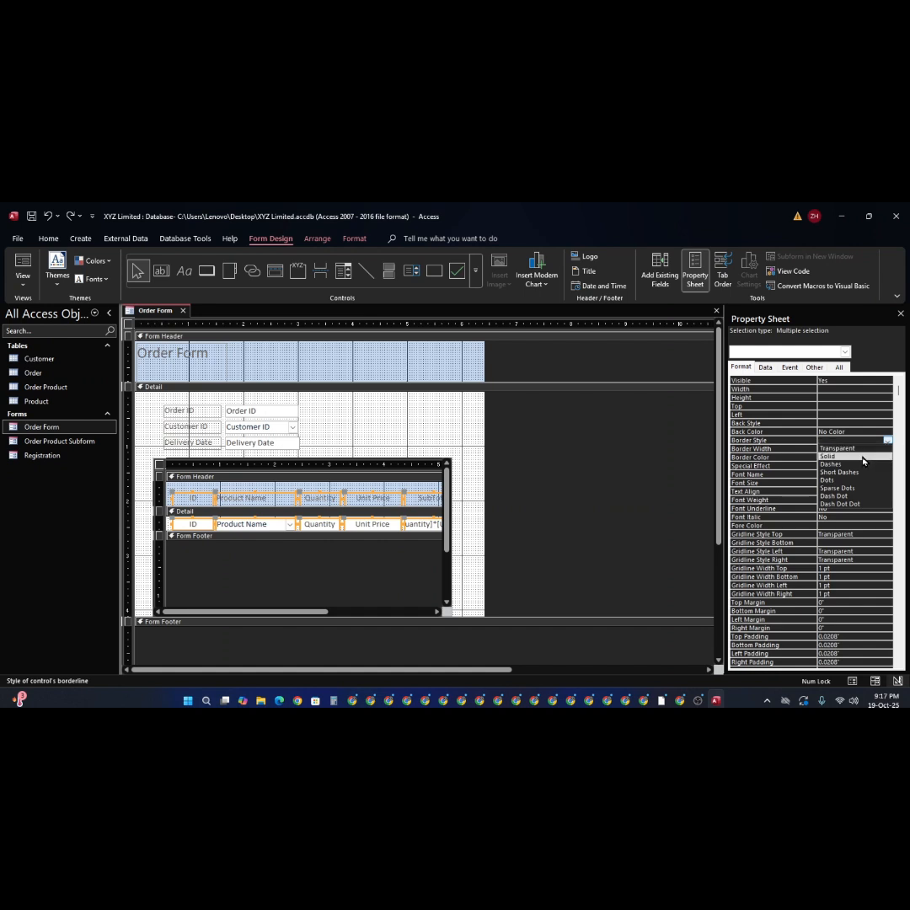
{"action": "left_click", "coordinate": [863, 458]}
{"action": "left_click", "coordinate": [872, 449]}
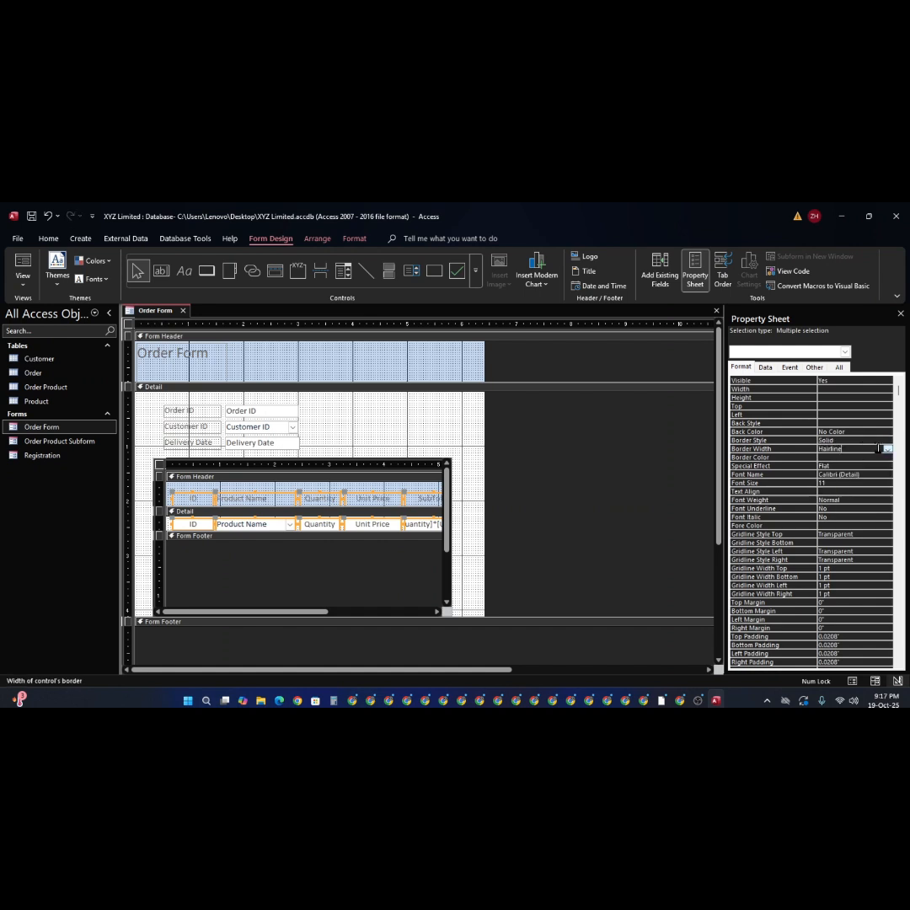
{"action": "left_click", "coordinate": [888, 450]}
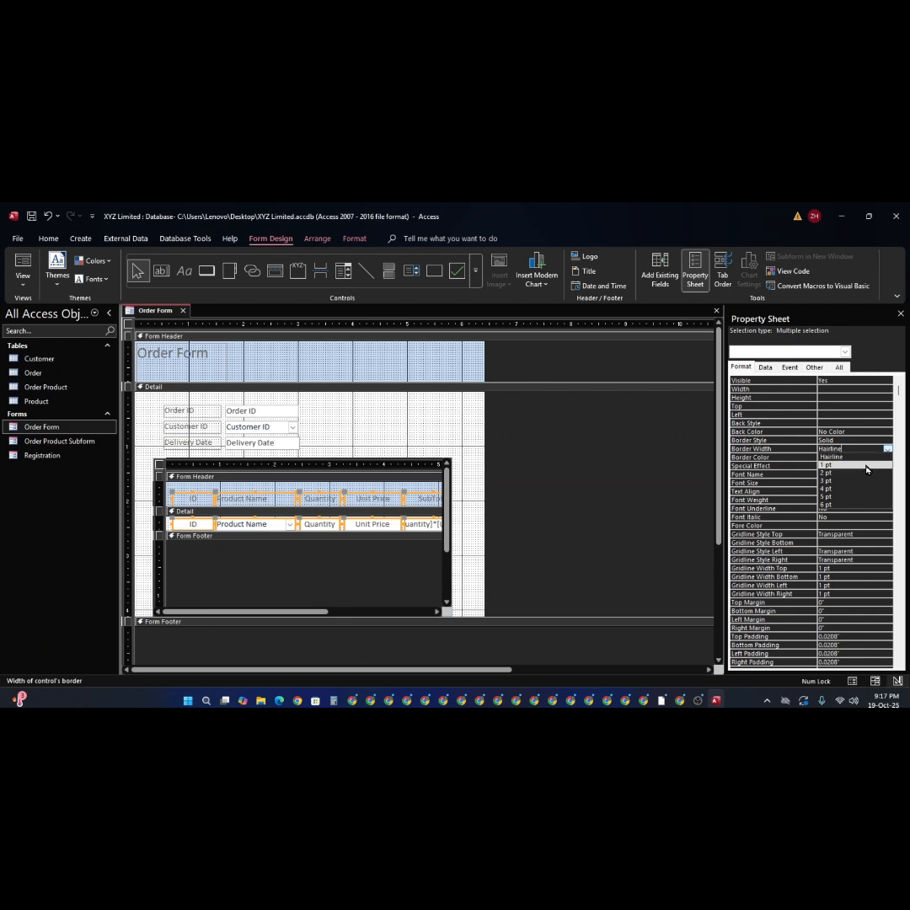
{"action": "left_click", "coordinate": [867, 468]}
- Apply the dark red border color #903C39 to the selected subform labels and fields, and deselect them
{"action": "left_click", "coordinate": [858, 458]}
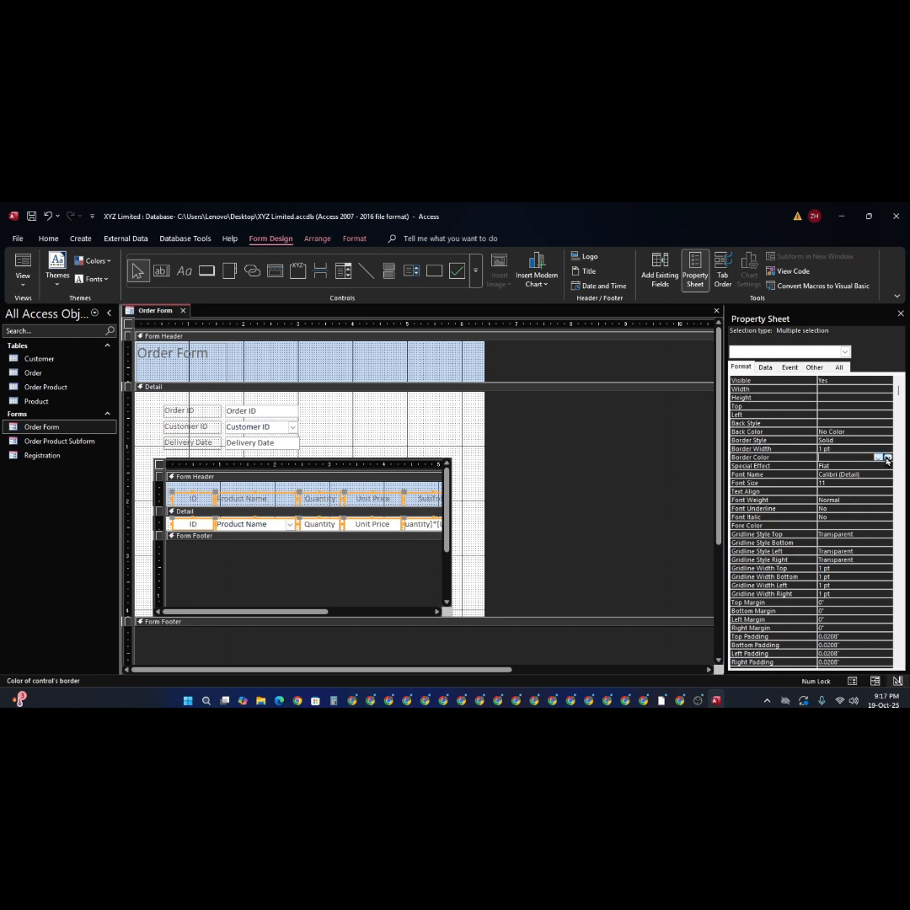
{"action": "left_click", "coordinate": [887, 458]}
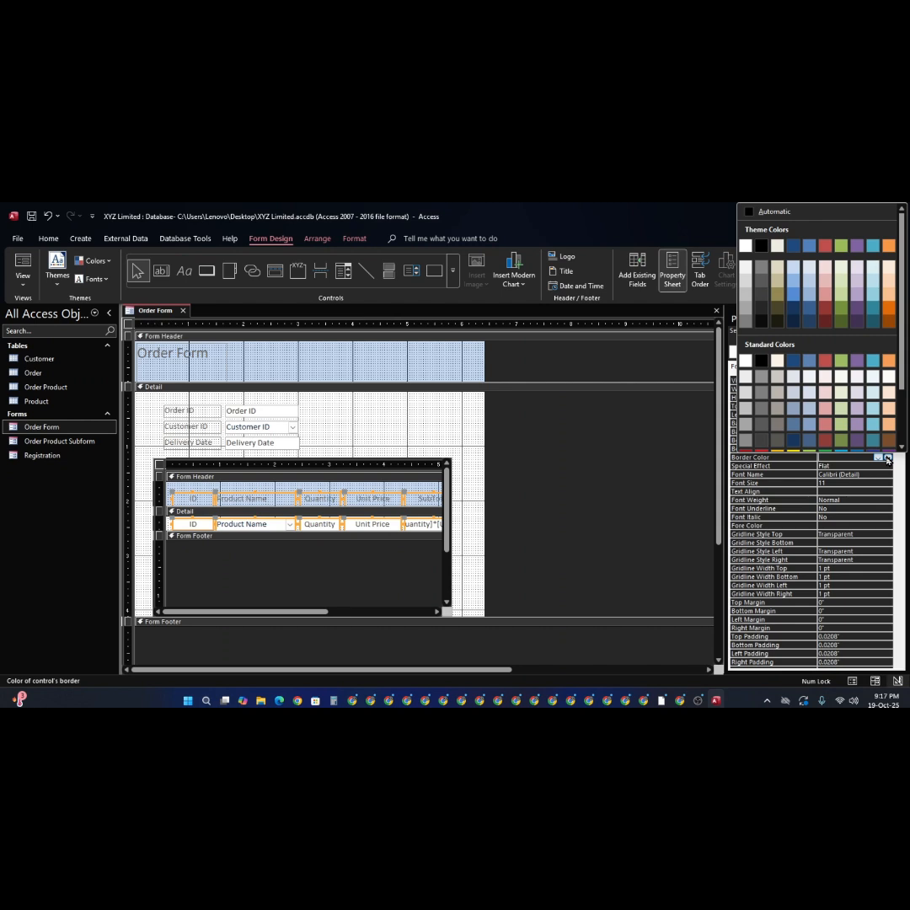
{"action": "left_click", "coordinate": [826, 441]}
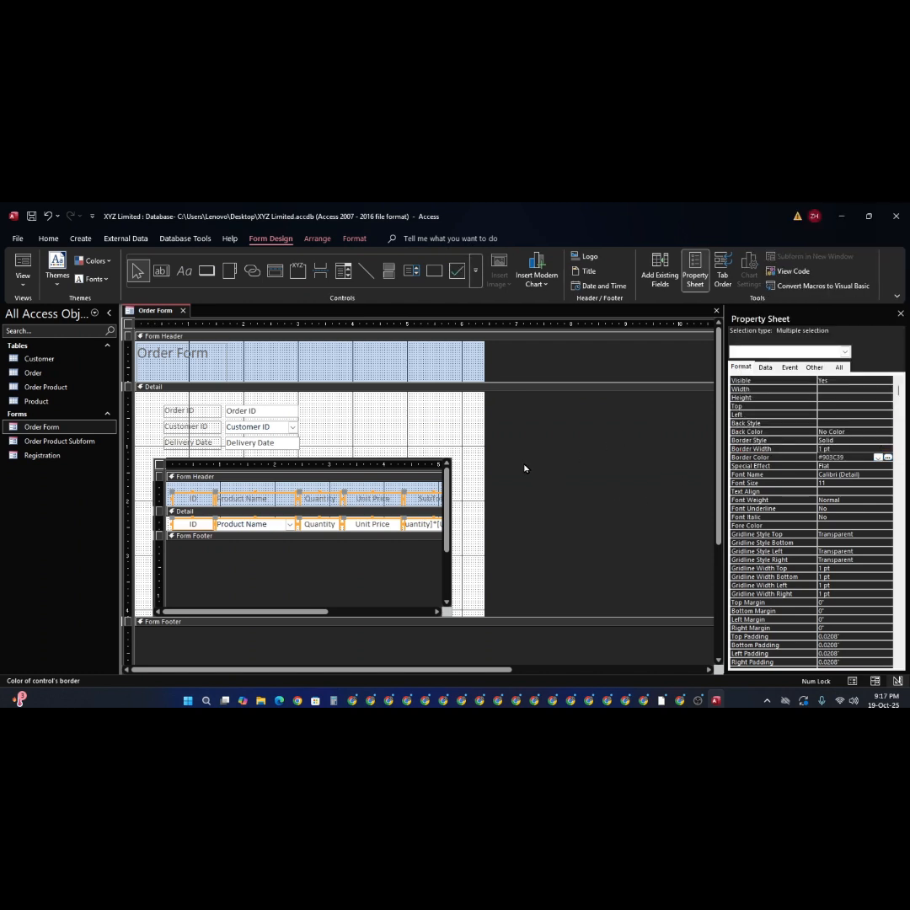
{"action": "left_click", "coordinate": [445, 443]}
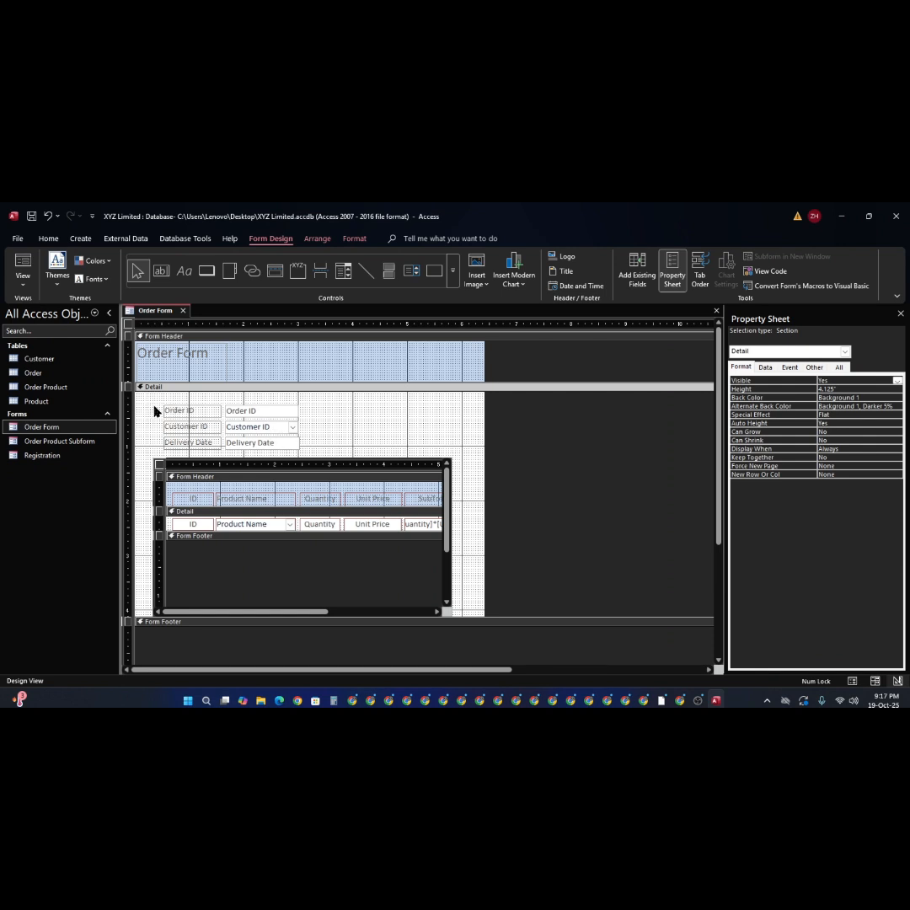
- Give the Order ID, Customer ID and Delivery Date labels and fields a Solid border with a width of 1 pt
{"action": "left_click_drag", "start_coordinate": [155, 410], "coordinate": [312, 455]}
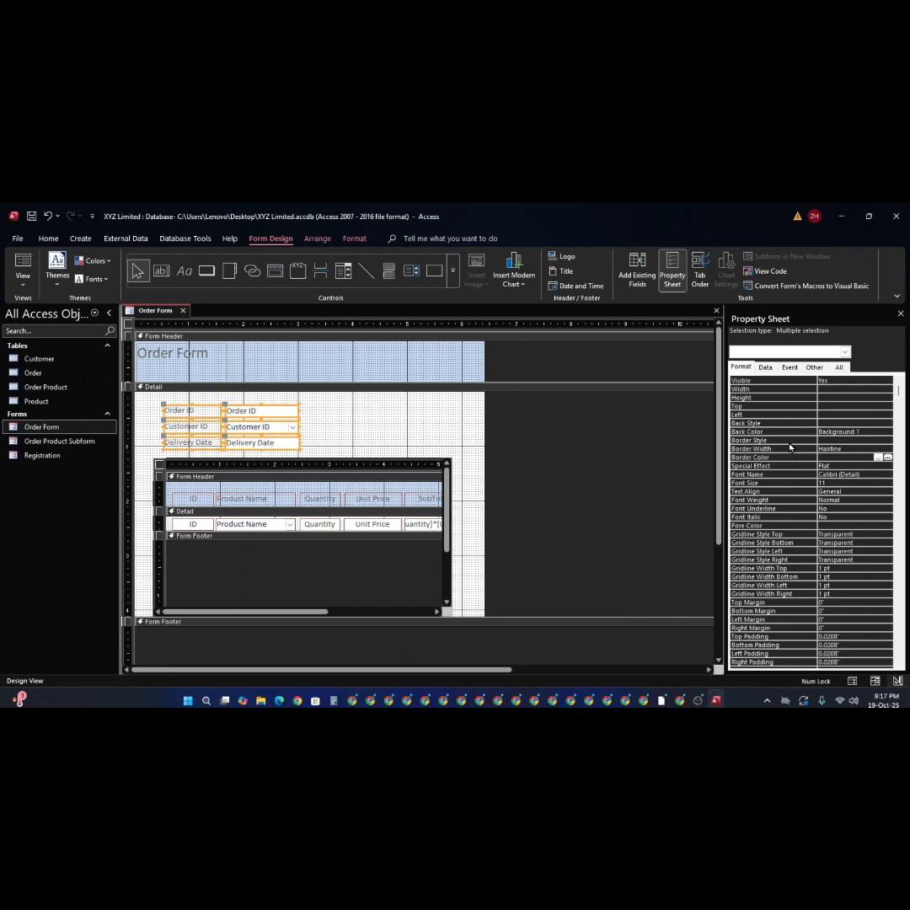
{"action": "left_click", "coordinate": [879, 431]}
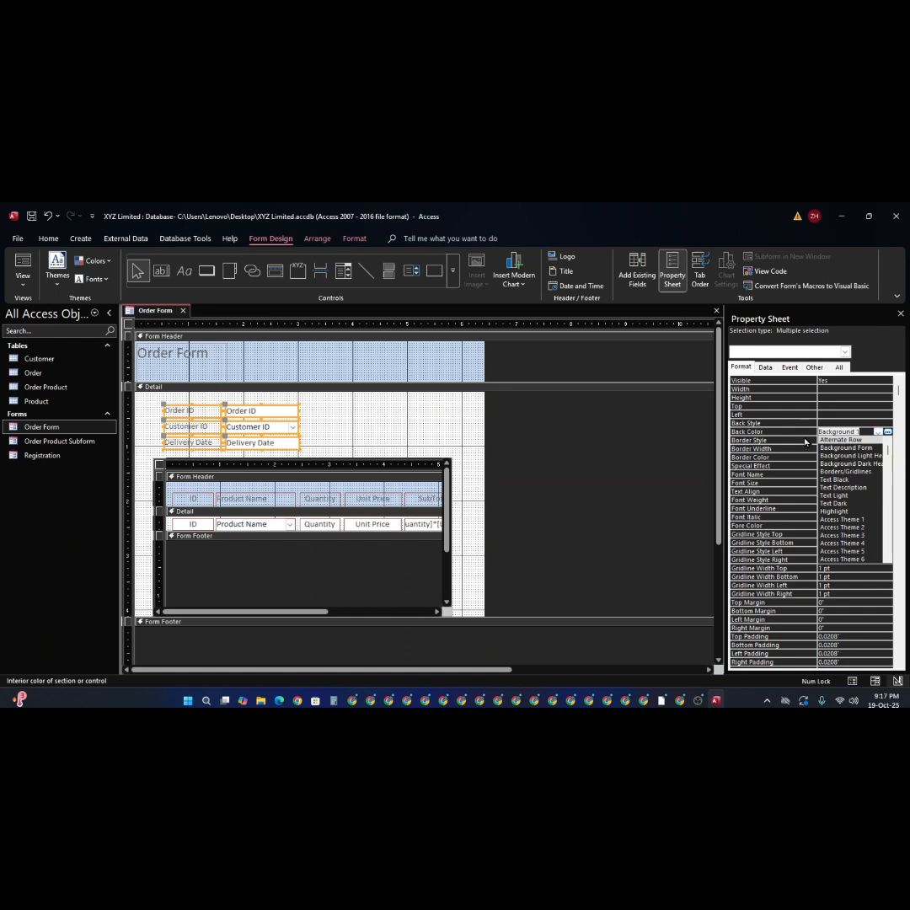
{"action": "left_click", "coordinate": [838, 440]}
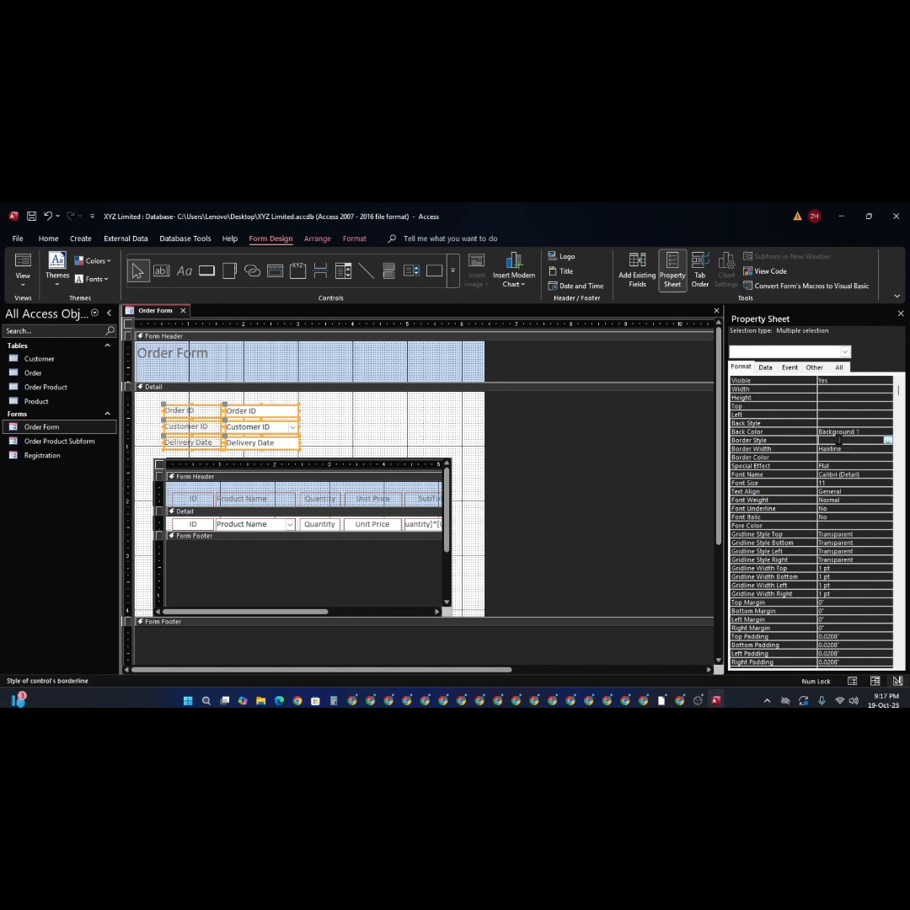
{"action": "left_click", "coordinate": [889, 440]}
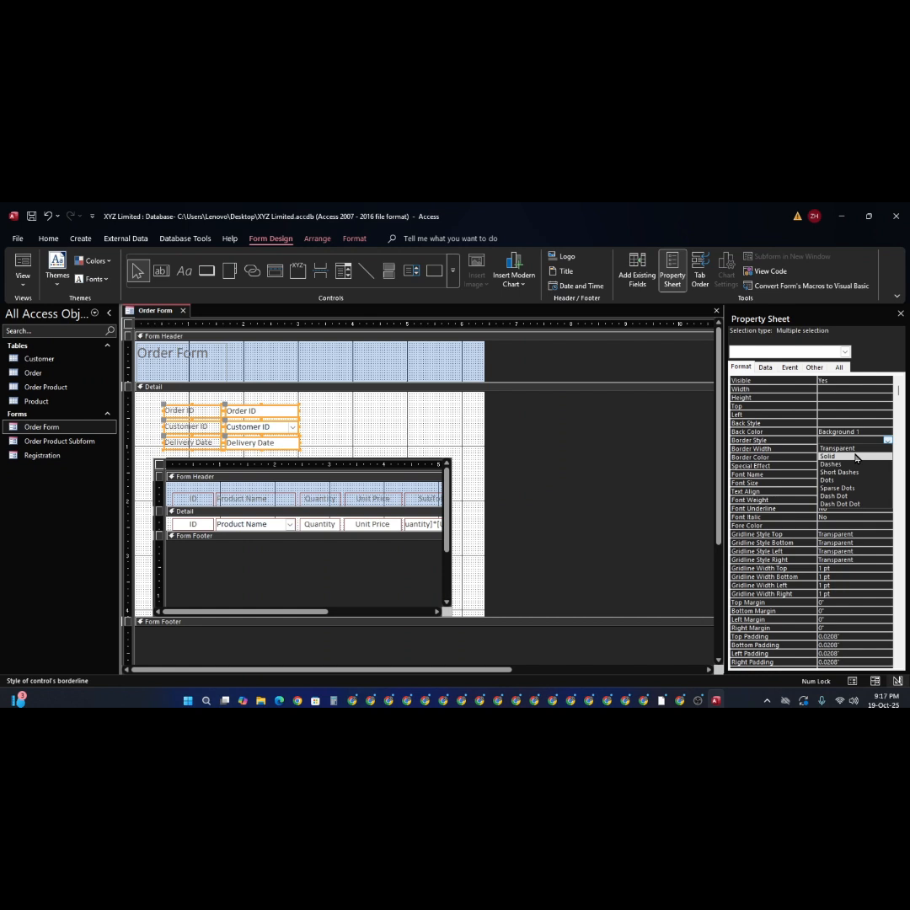
{"action": "left_click", "coordinate": [856, 456]}
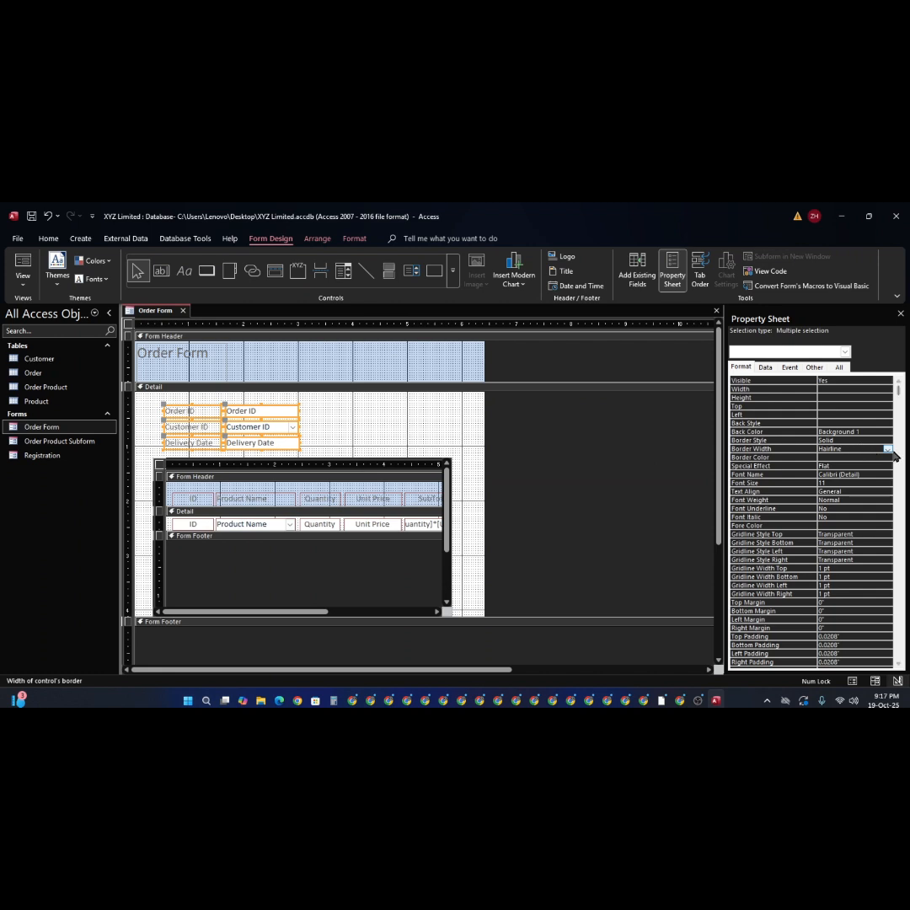
{"action": "left_click", "coordinate": [887, 450]}
{"action": "left_click", "coordinate": [868, 465]}
- Apply the aqua border color #4BACC6 to the selected order labels and fields, and deselect them
{"action": "left_click", "coordinate": [867, 457]}
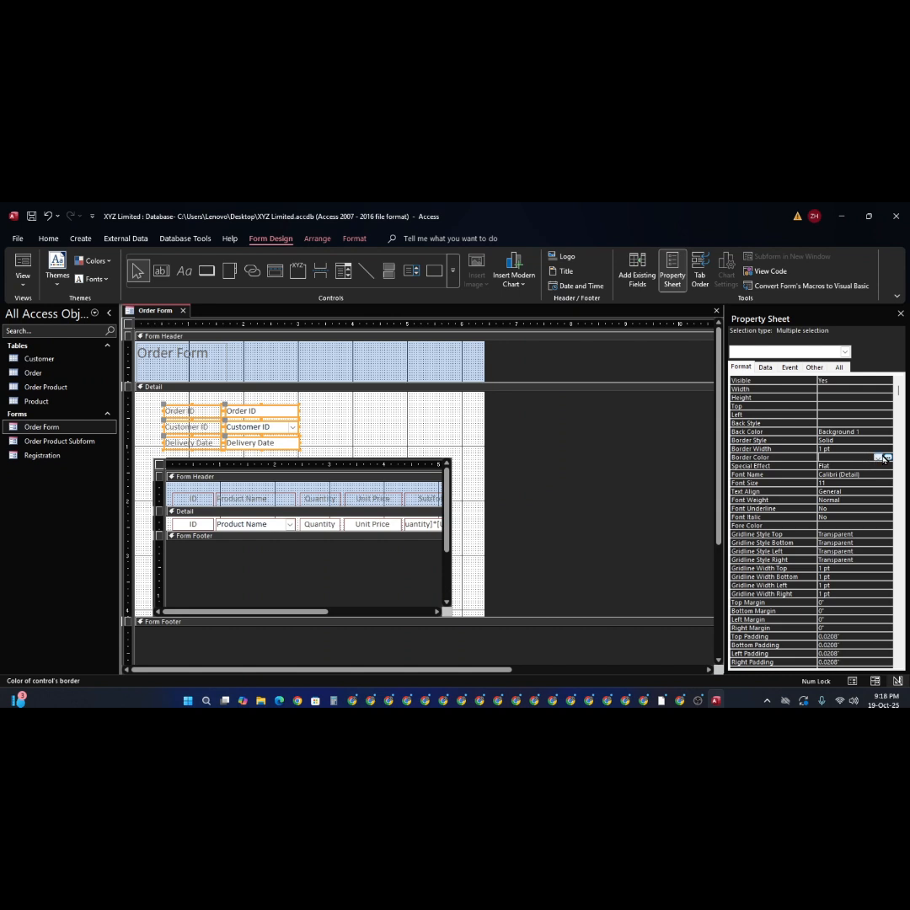
{"action": "left_click", "coordinate": [888, 457]}
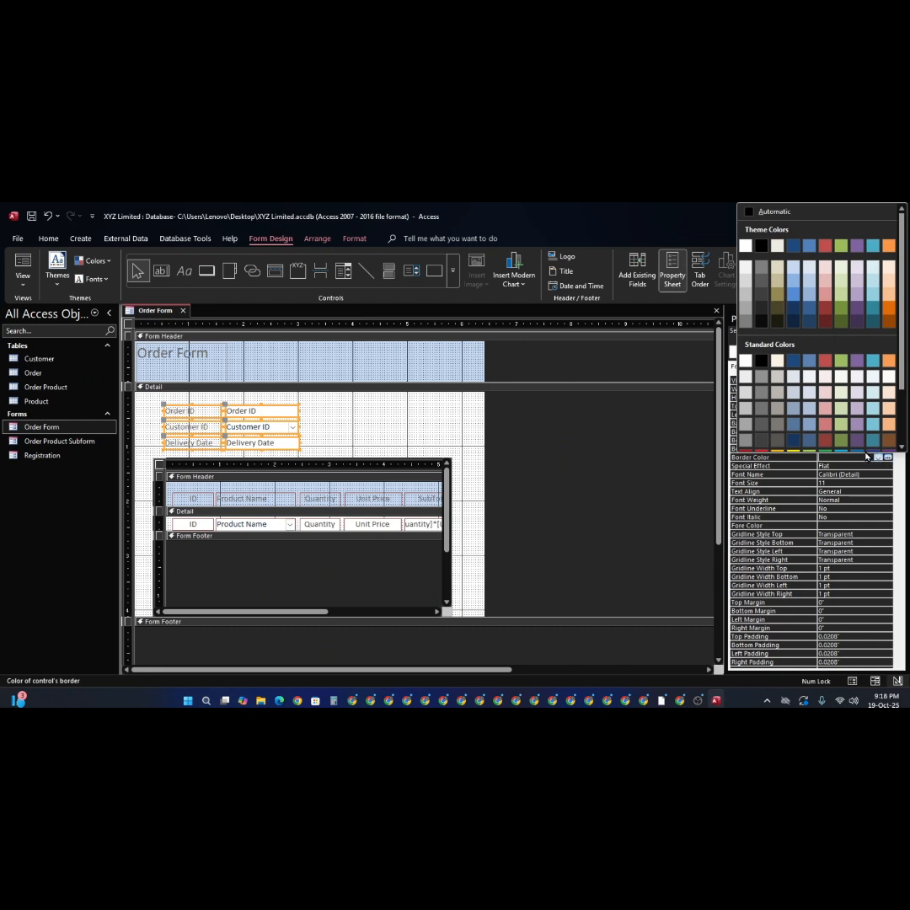
{"action": "left_click", "coordinate": [872, 364]}
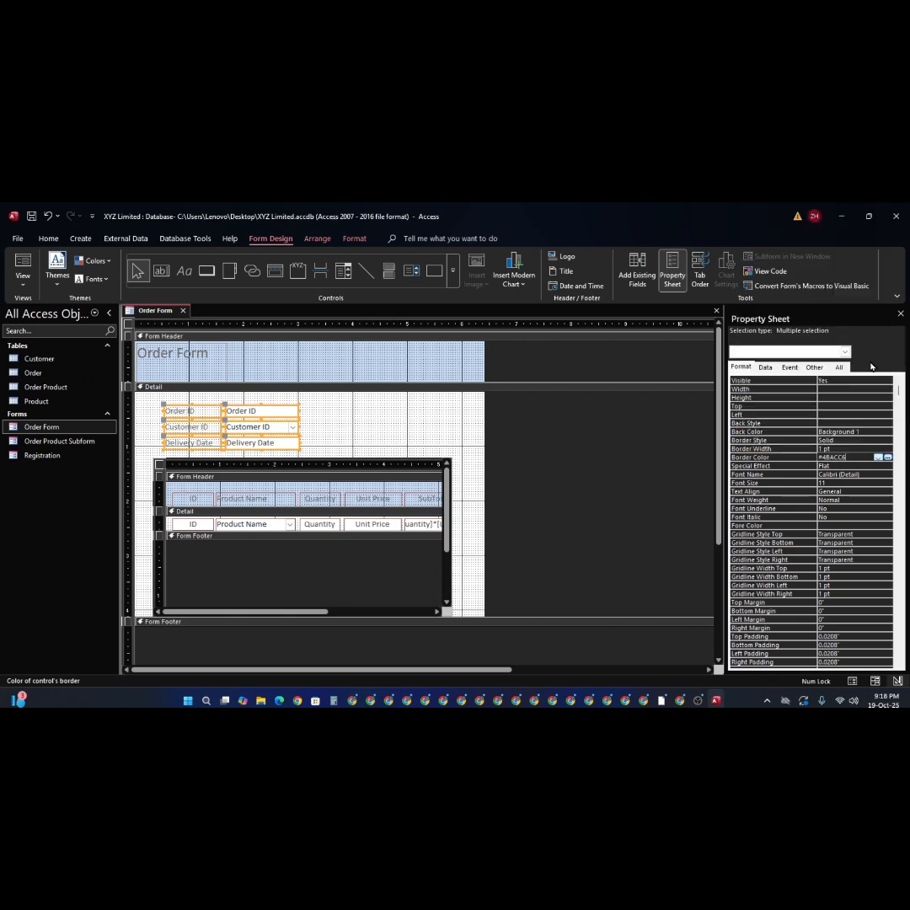
{"action": "left_click", "coordinate": [438, 427]}
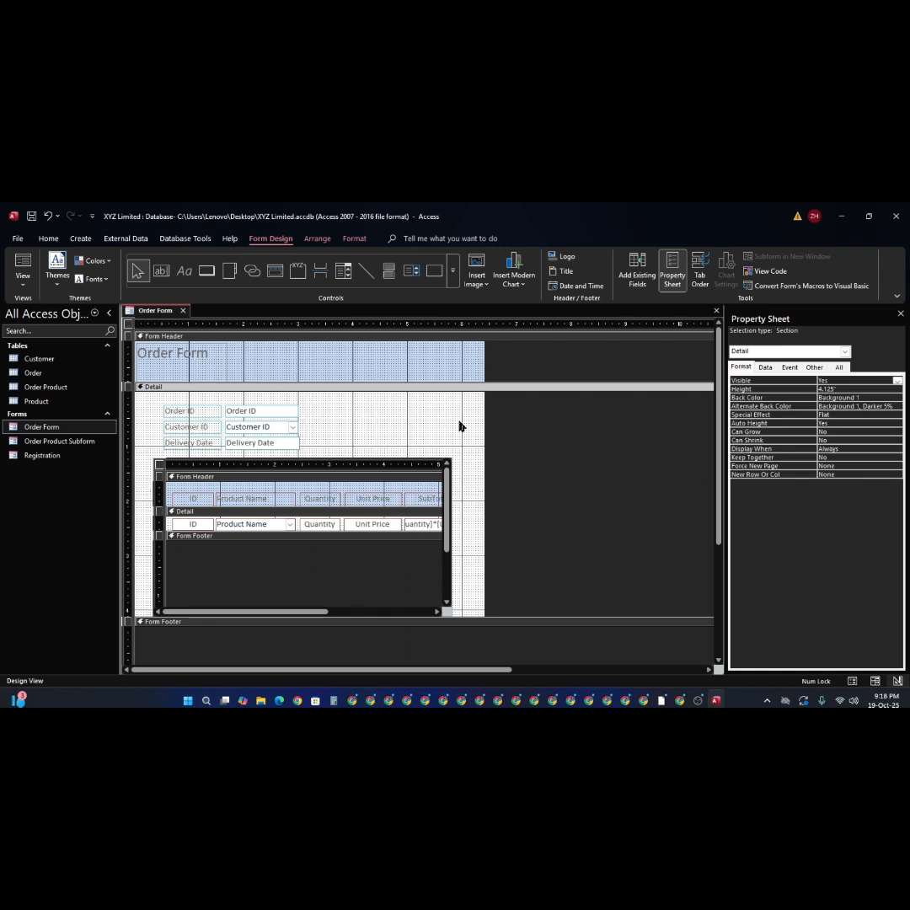
- Check the borders and the SubTotal value in Form view, and return the order form to Design view
{"action": "left_click", "coordinate": [23, 278]}
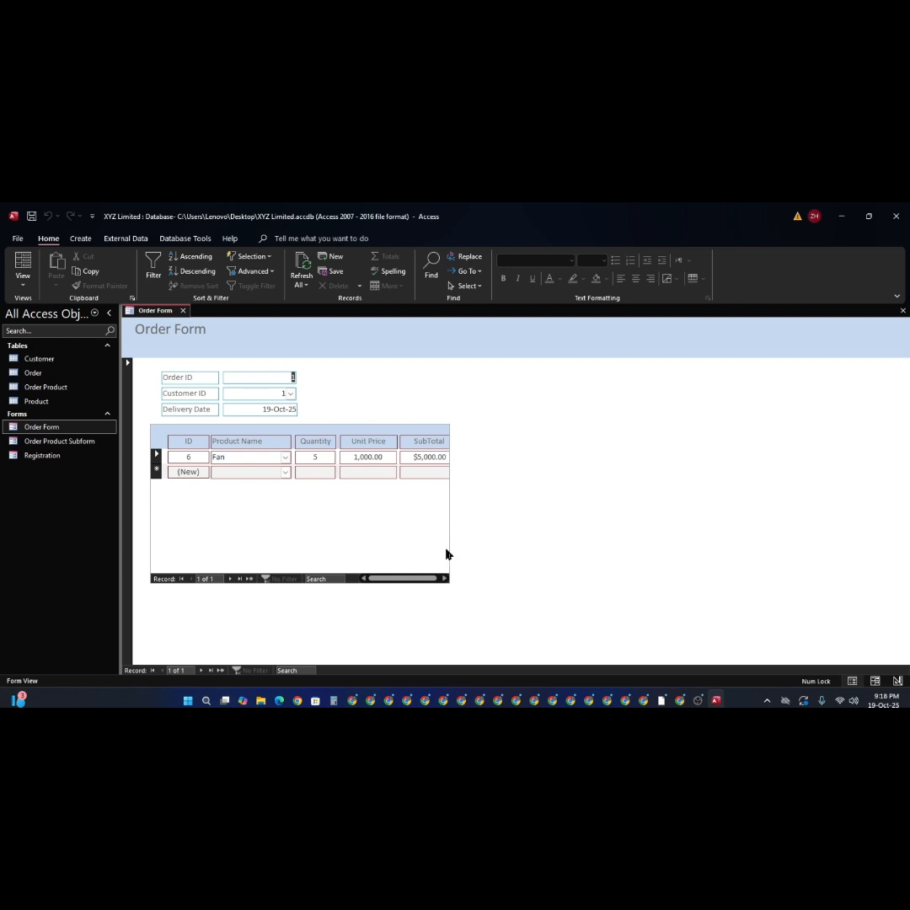
{"action": "left_click", "coordinate": [430, 458]}
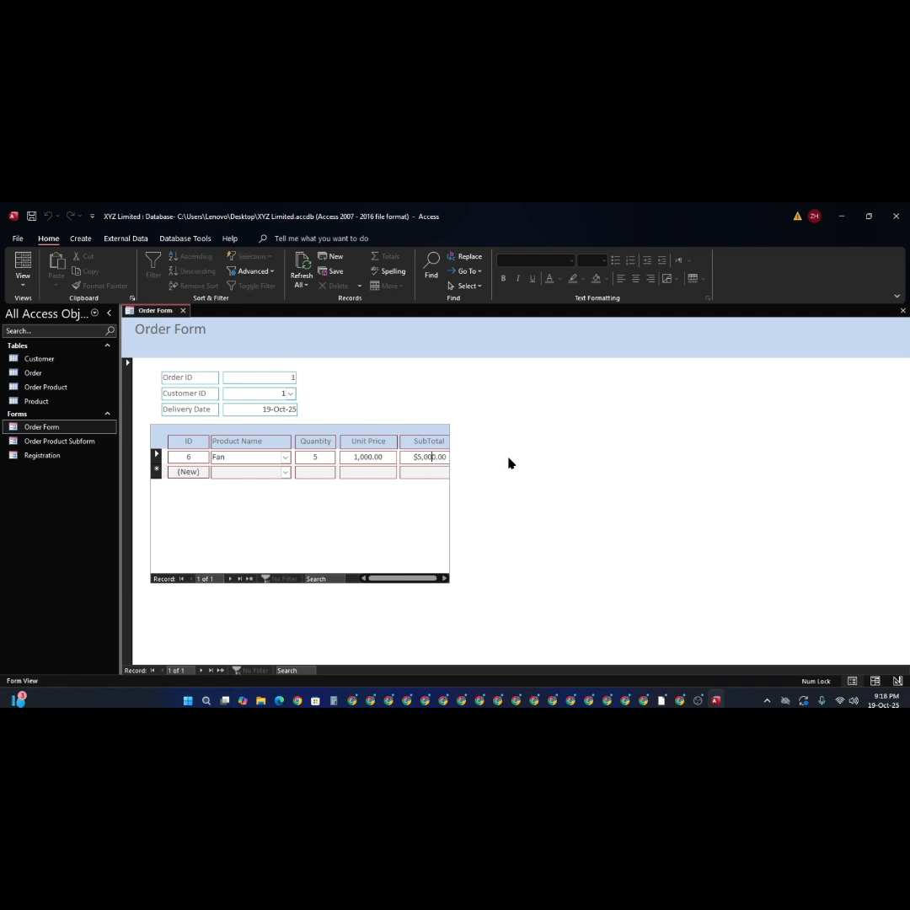
{"action": "right_click", "coordinate": [509, 463]}
{"action": "left_click", "coordinate": [542, 500]}
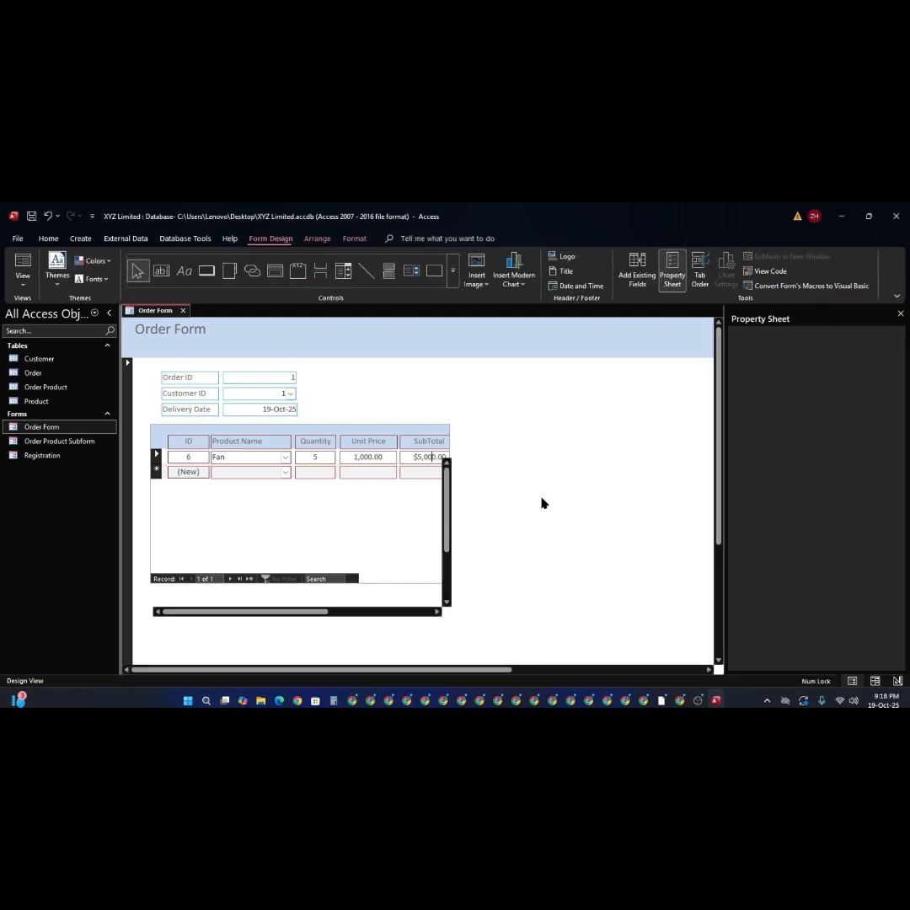
- Replace the format of the subform's SubTotal text box with Tk. and check the Fan line's SubTotal in Form view
{"action": "left_click", "coordinate": [419, 529]}
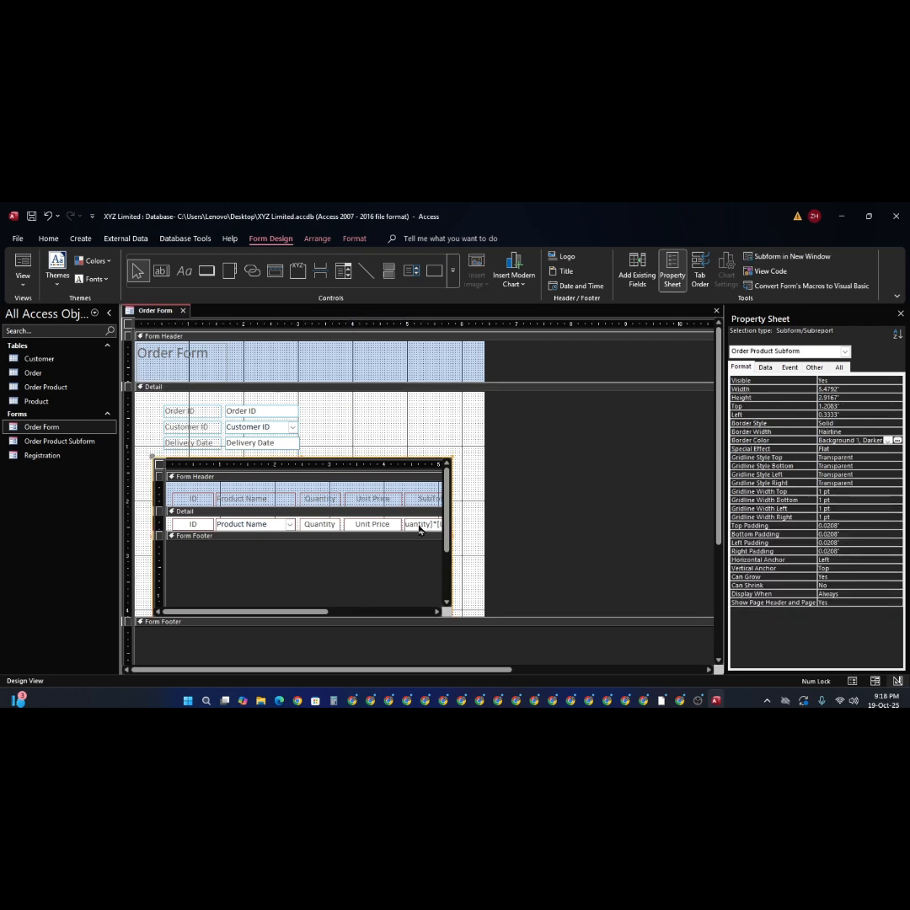
{"action": "left_click", "coordinate": [420, 527]}
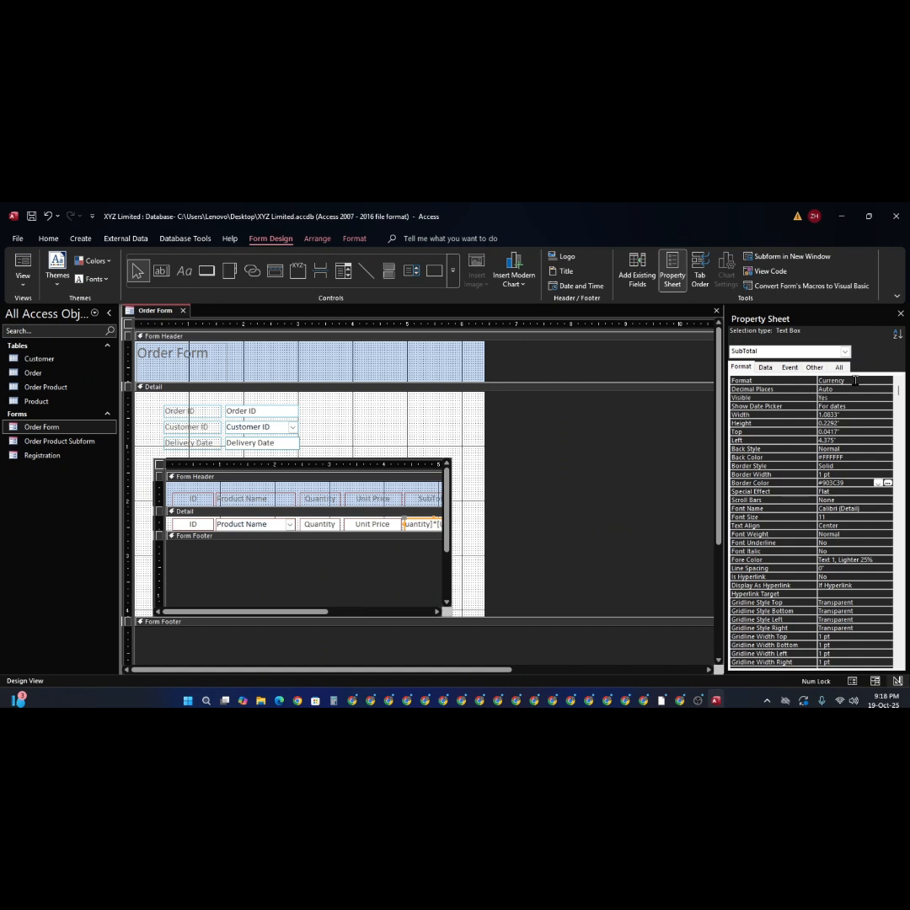
{"action": "left_click_drag", "start_coordinate": [856, 381], "coordinate": [807, 383]}
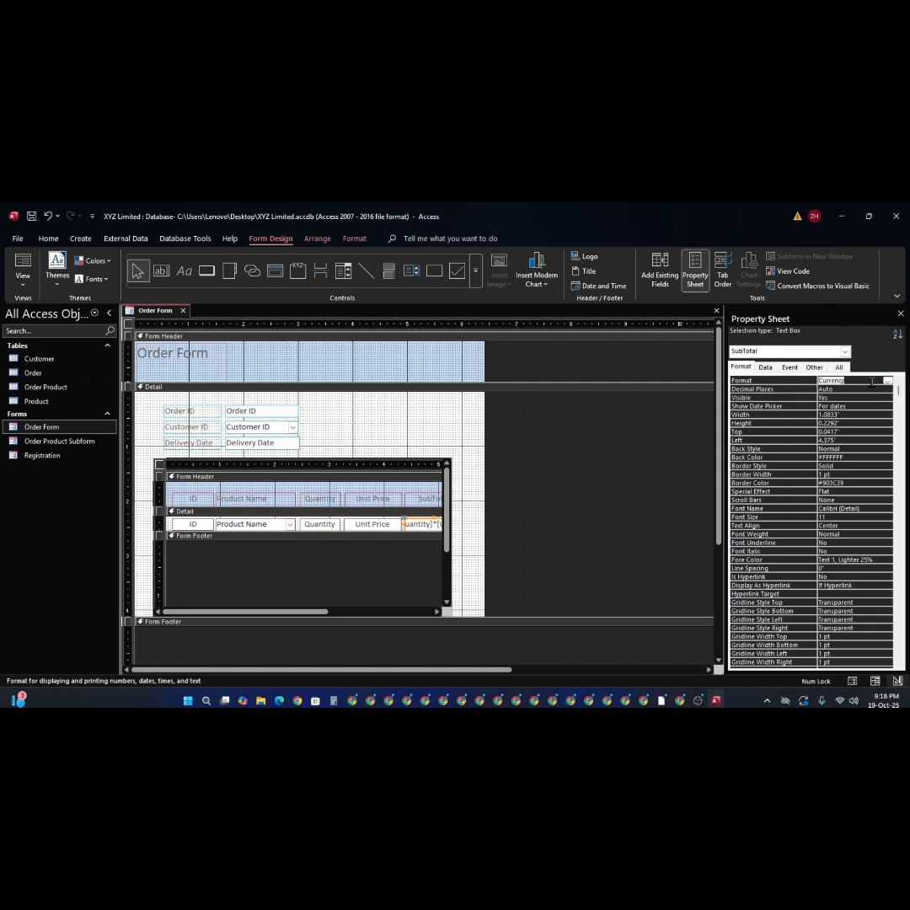
{"action": "type", "text": "t"}
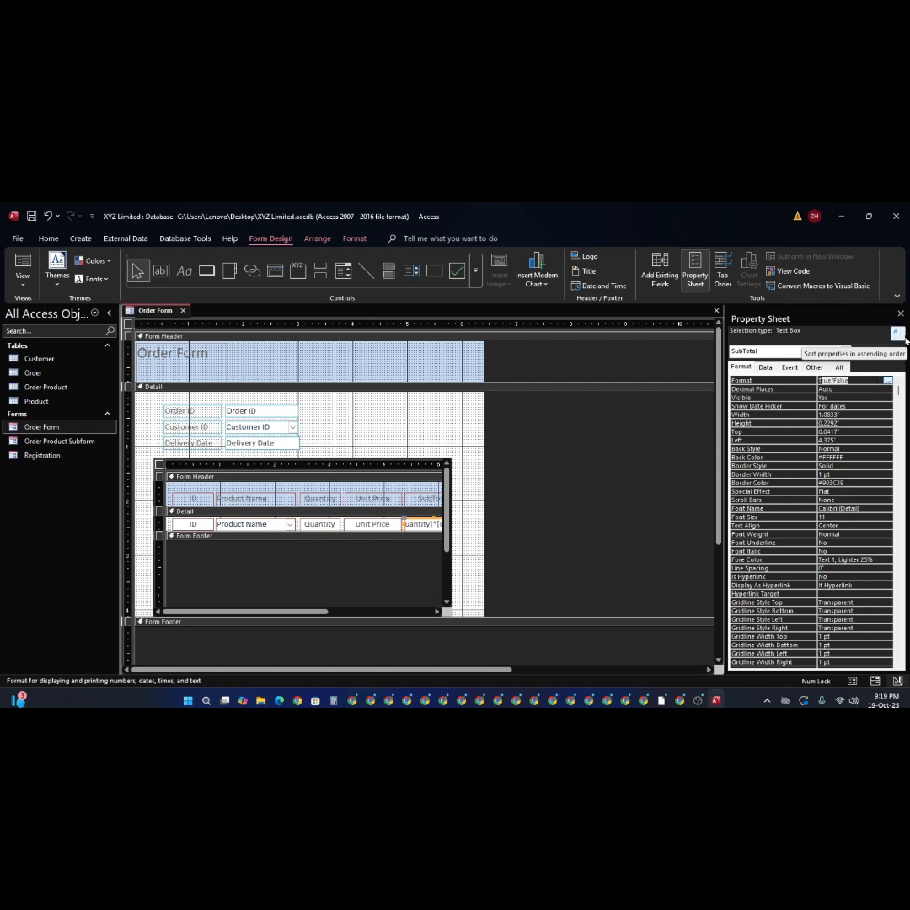
{"action": "type", "text": "k."}
{"action": "left_click", "coordinate": [858, 389]}
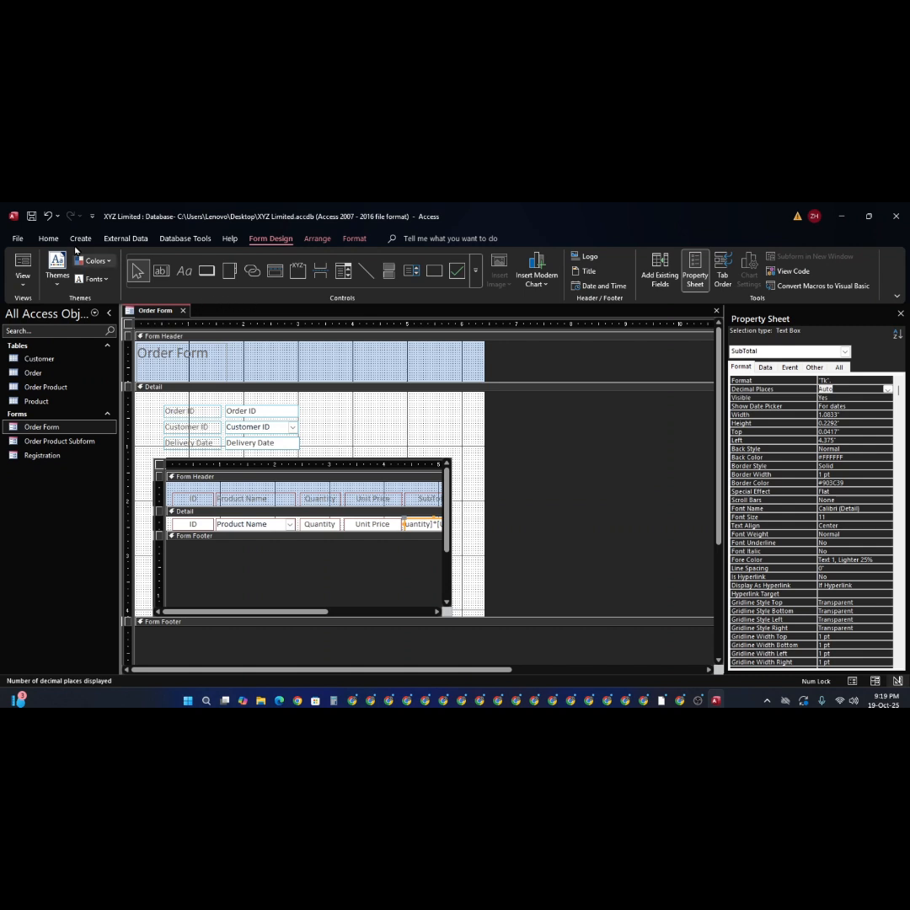
{"action": "left_click", "coordinate": [28, 266]}
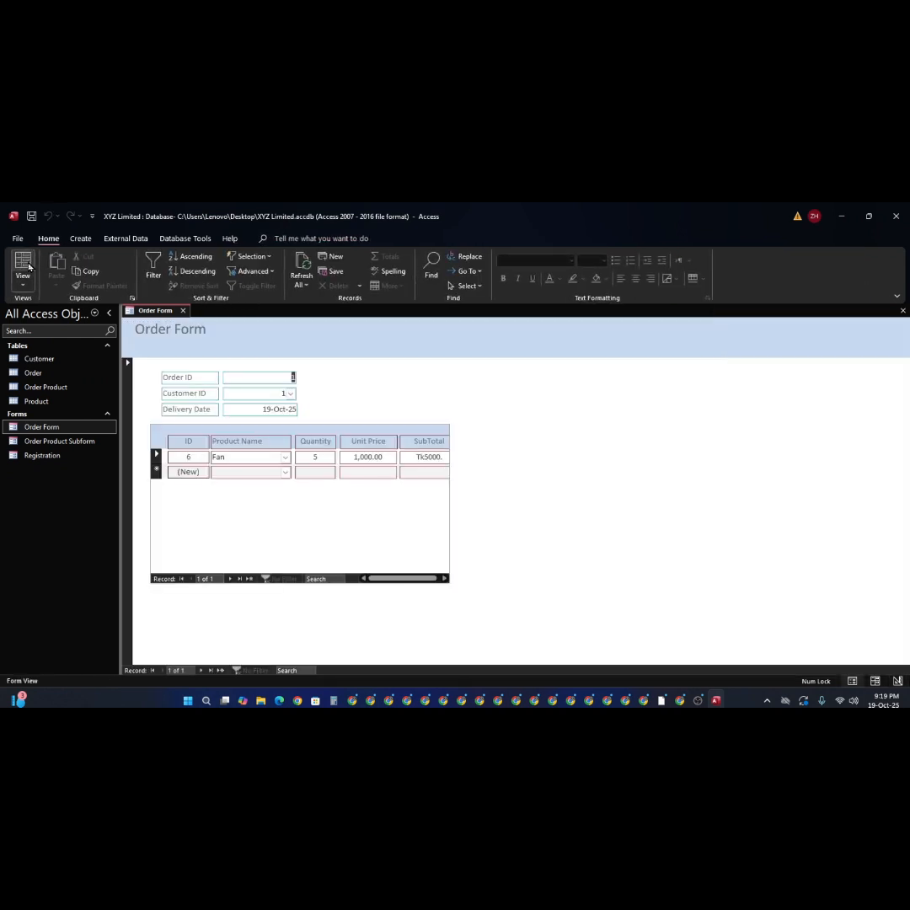
{"action": "left_click", "coordinate": [439, 457]}
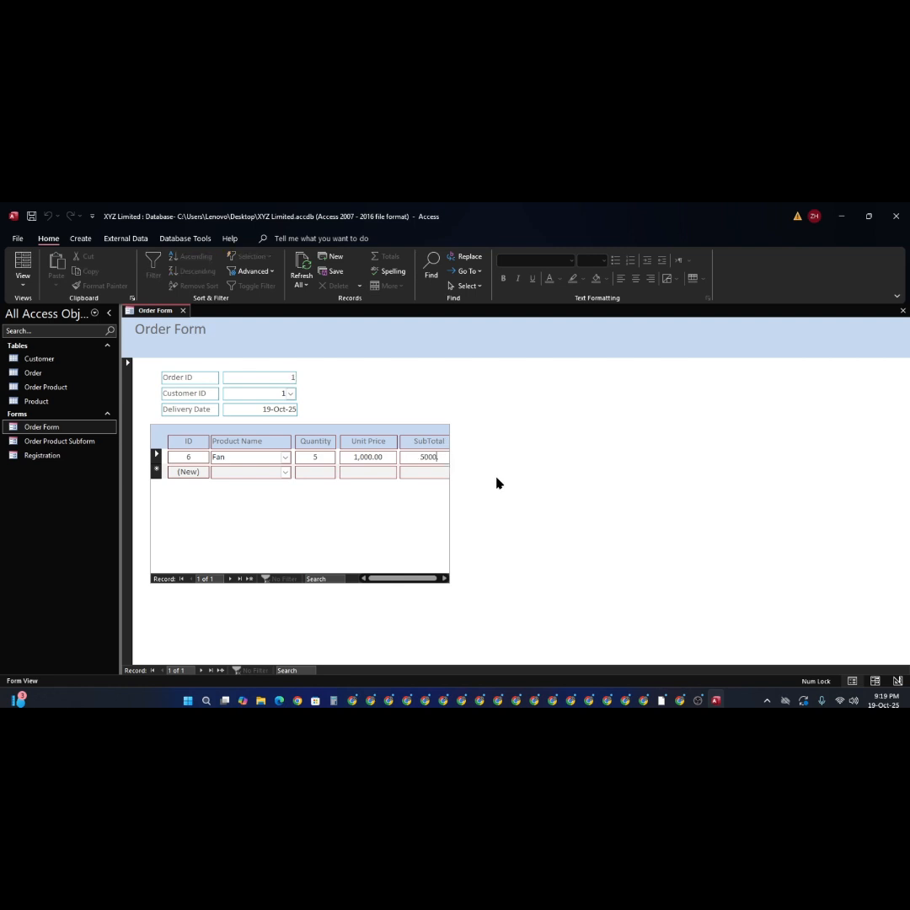
- Switch the order form to Design View and set the format of the subform's SubTotal text box to Fixed
{"action": "left_click", "coordinate": [426, 473]}
{"action": "right_click", "coordinate": [588, 464]}
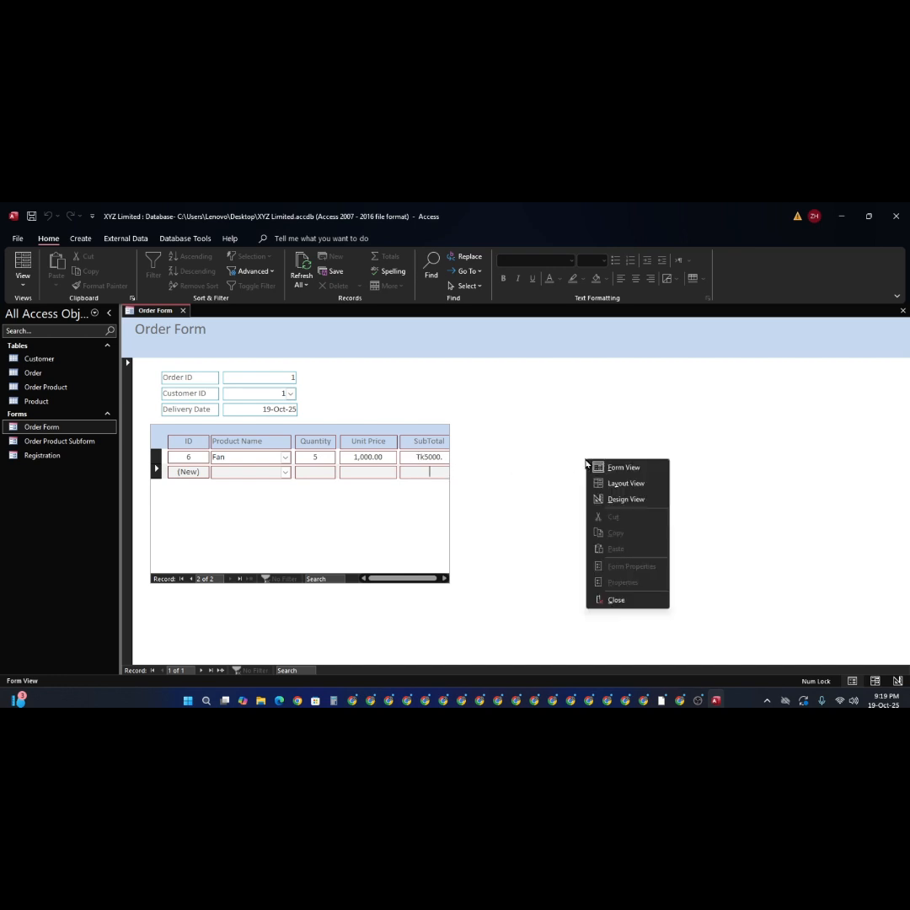
{"action": "left_click", "coordinate": [624, 499]}
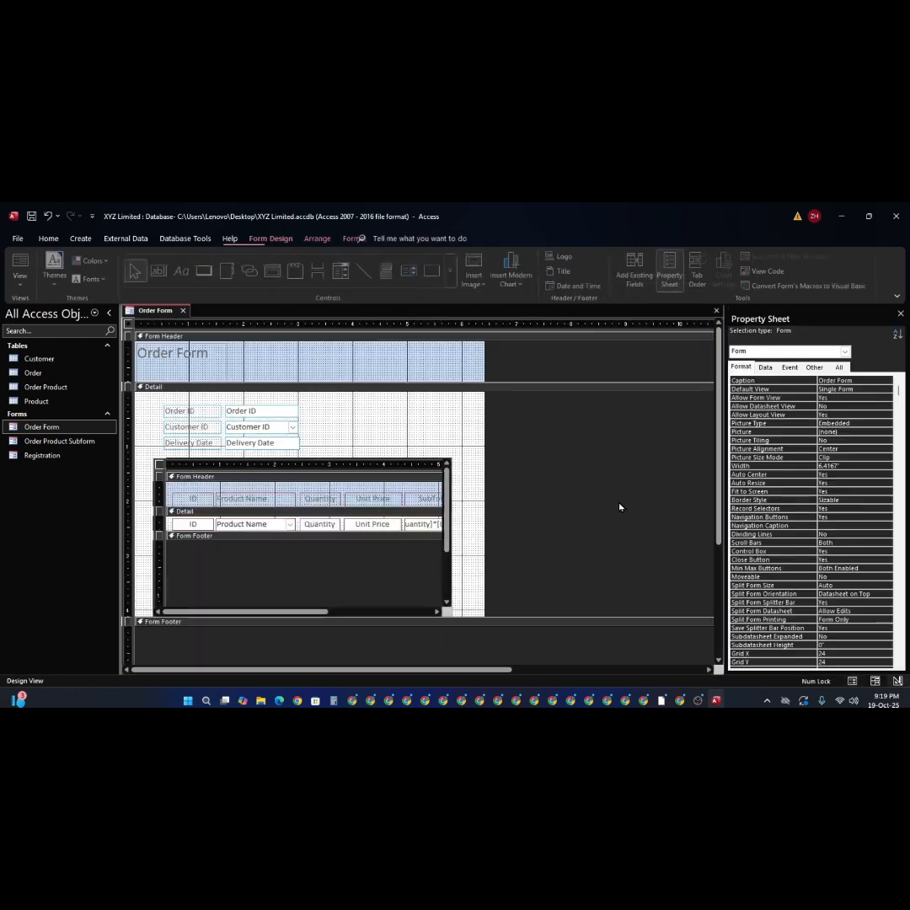
{"action": "left_click", "coordinate": [424, 527]}
{"action": "left_click", "coordinate": [420, 524]}
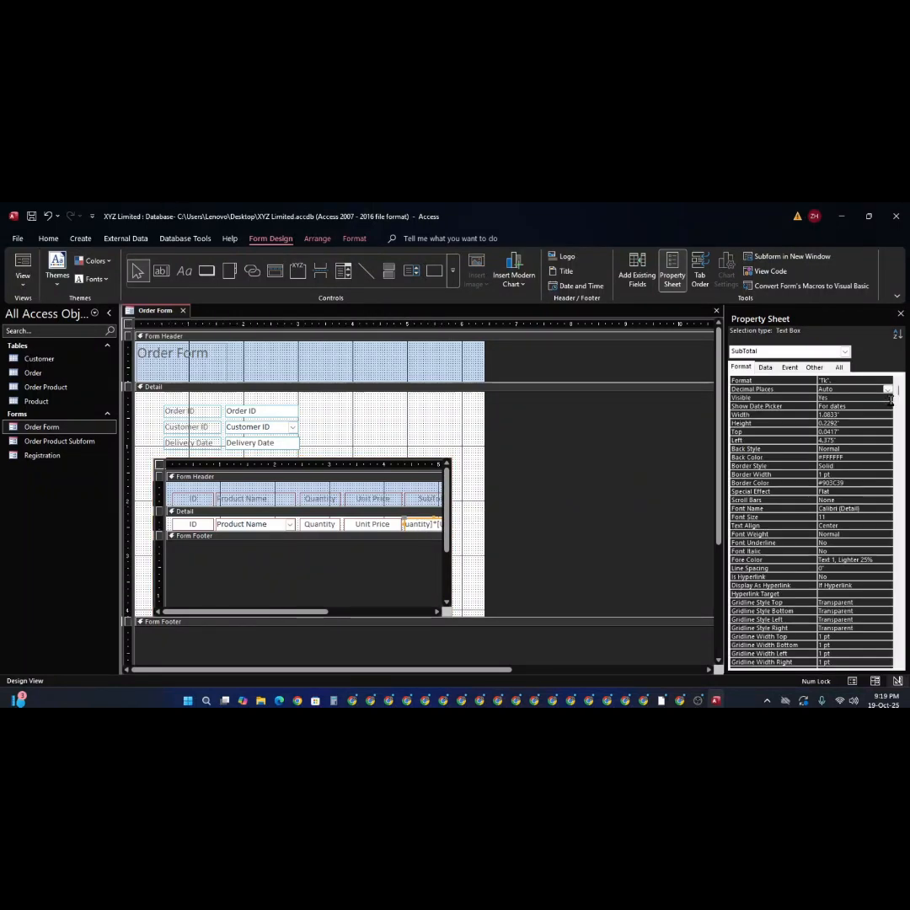
{"action": "left_click", "coordinate": [888, 382]}
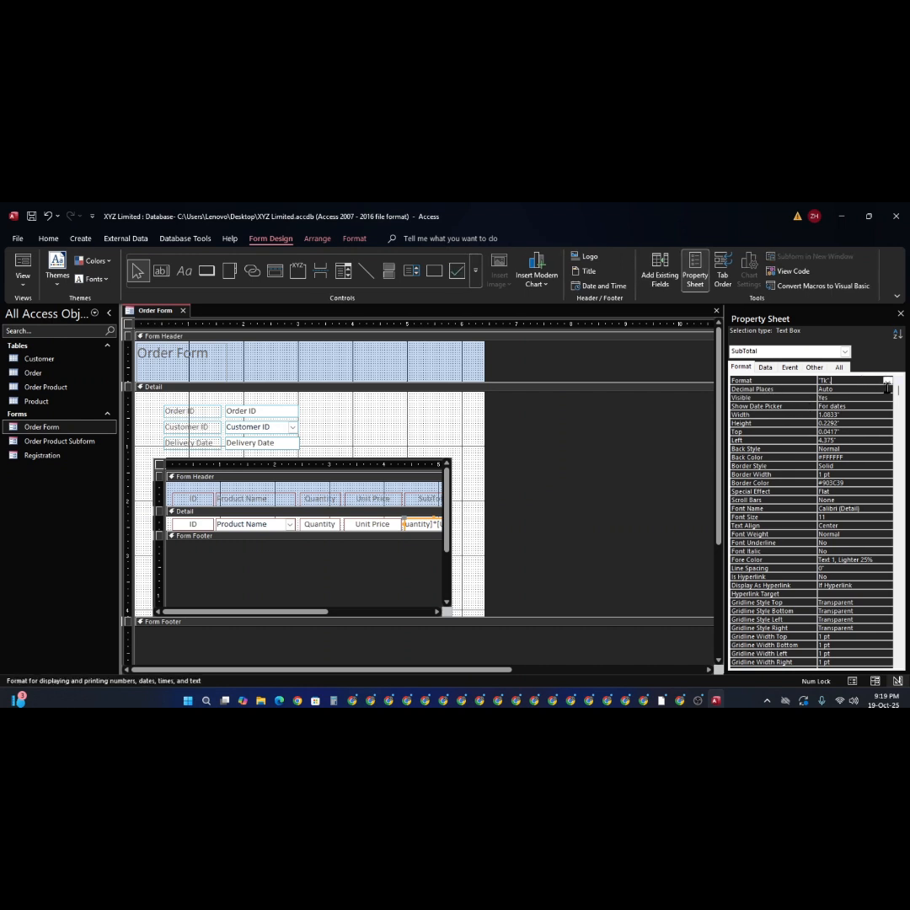
{"action": "left_click", "coordinate": [888, 383]}
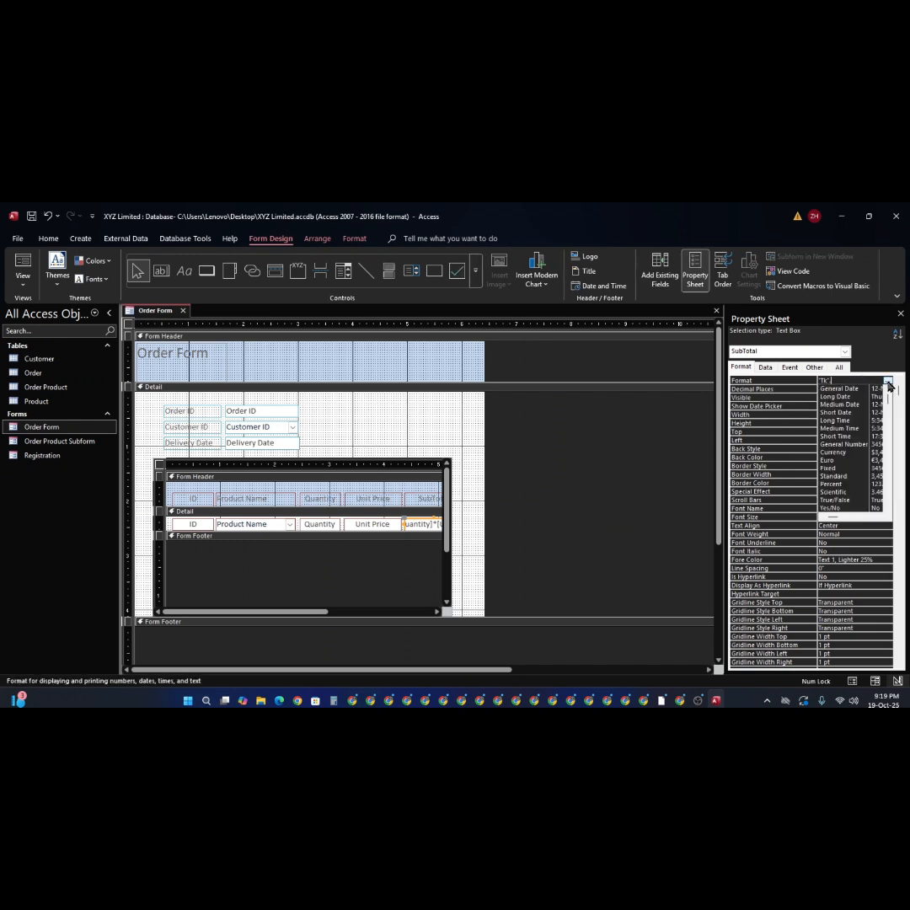
{"action": "left_click", "coordinate": [829, 468]}
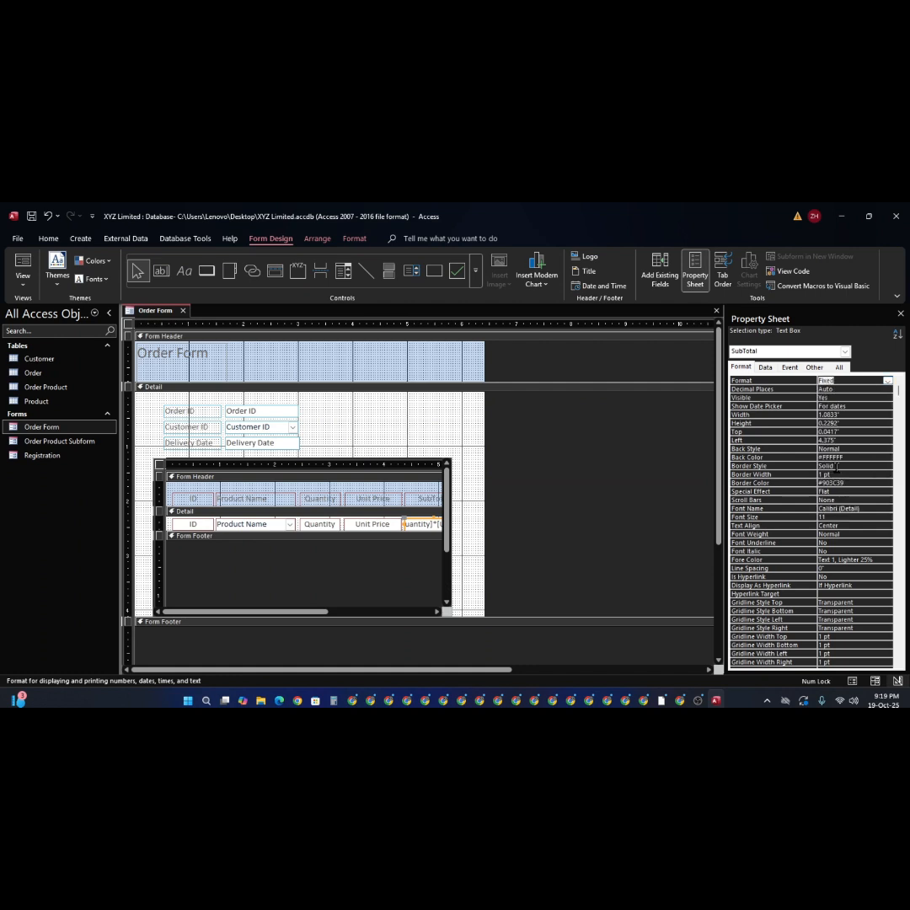
- Set the SubTotal text box's decimal places to 0 and check the Fan row's subtotal in Form View
{"action": "left_click", "coordinate": [855, 389]}
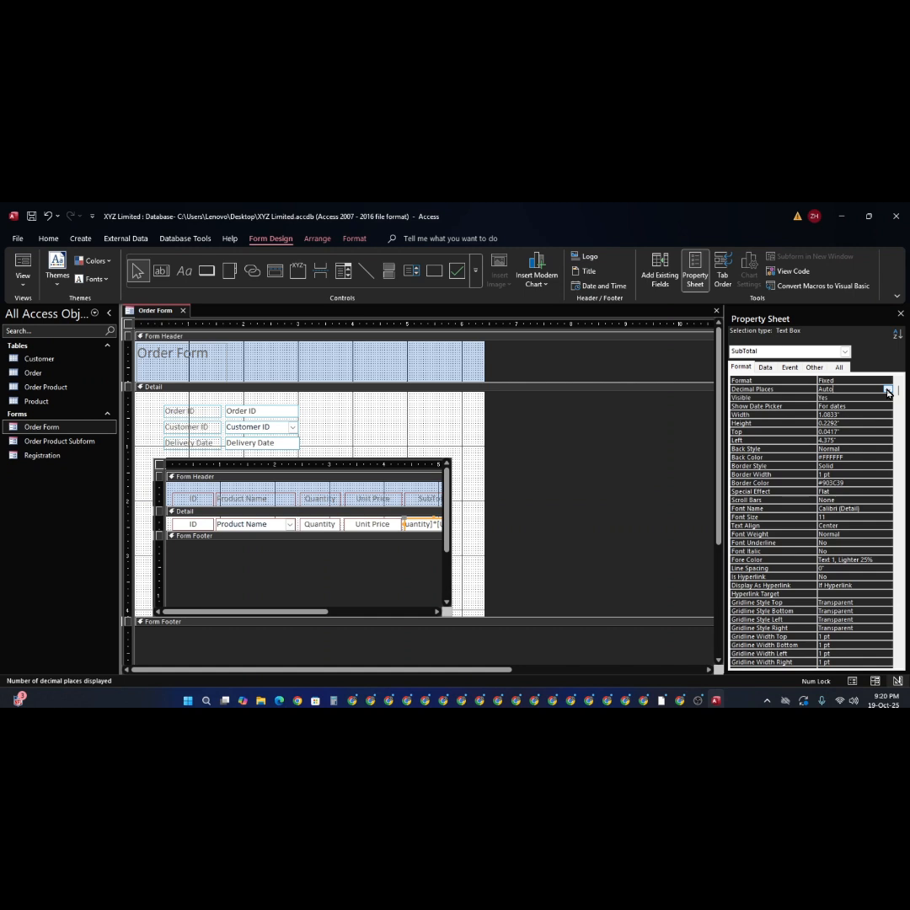
{"action": "left_click", "coordinate": [887, 390]}
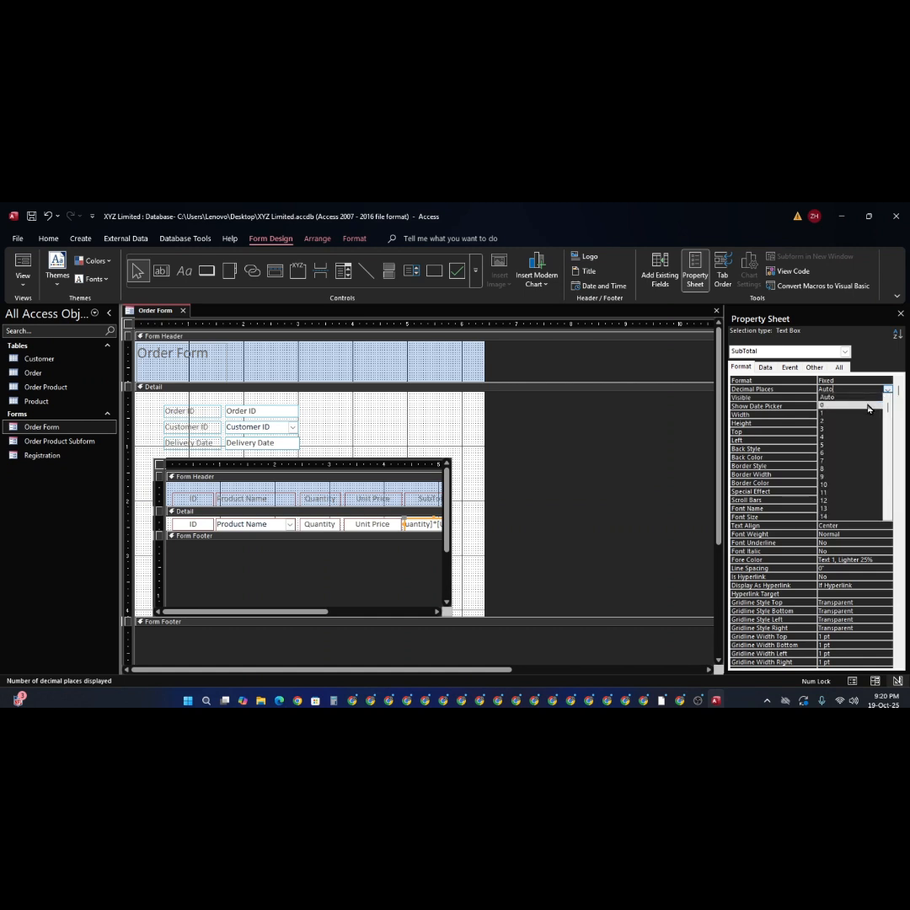
{"action": "left_click", "coordinate": [869, 408]}
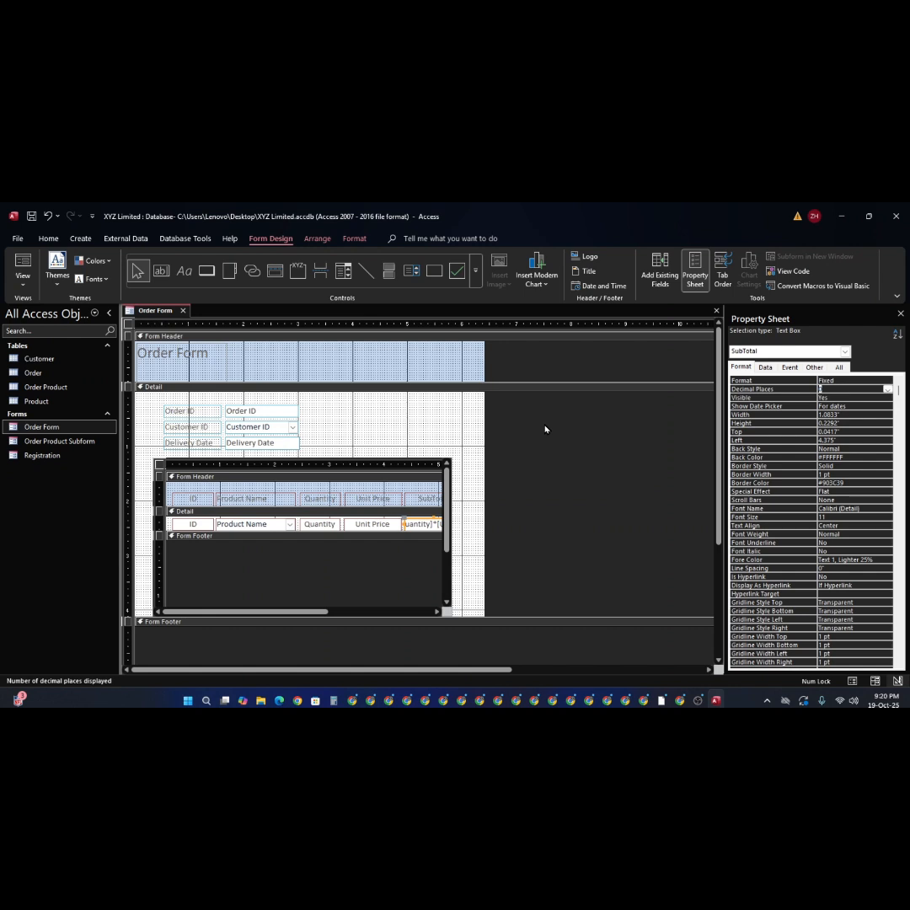
{"action": "left_click", "coordinate": [22, 264]}
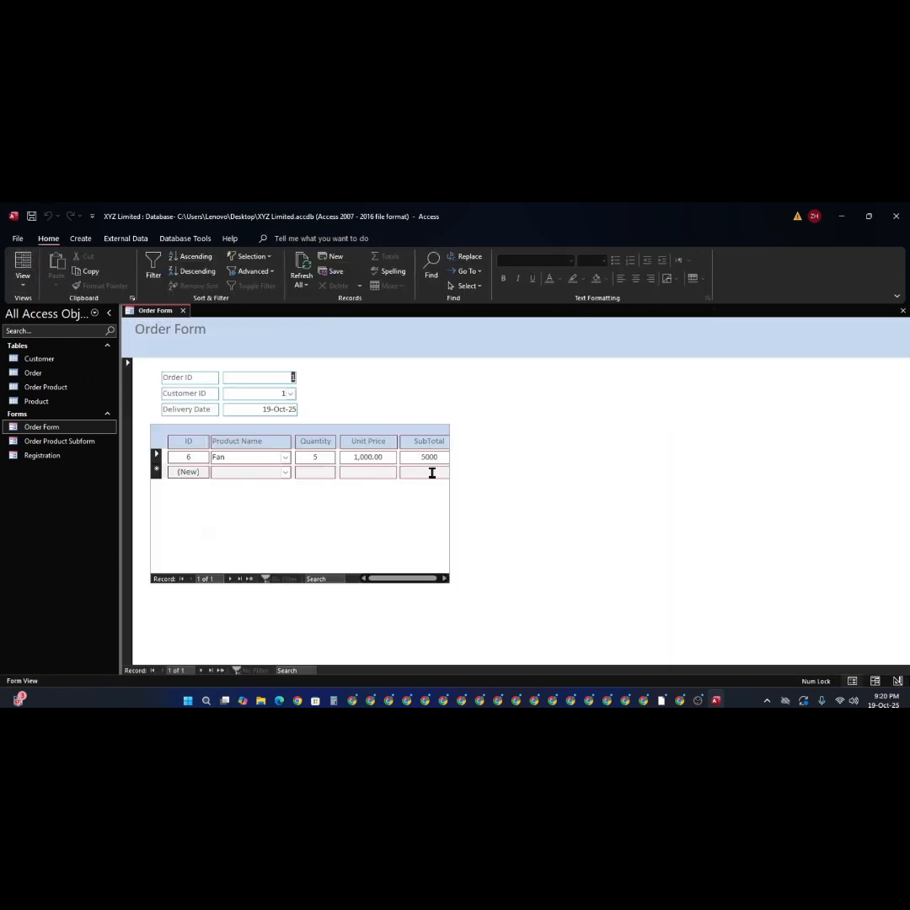
{"action": "left_click", "coordinate": [445, 459]}
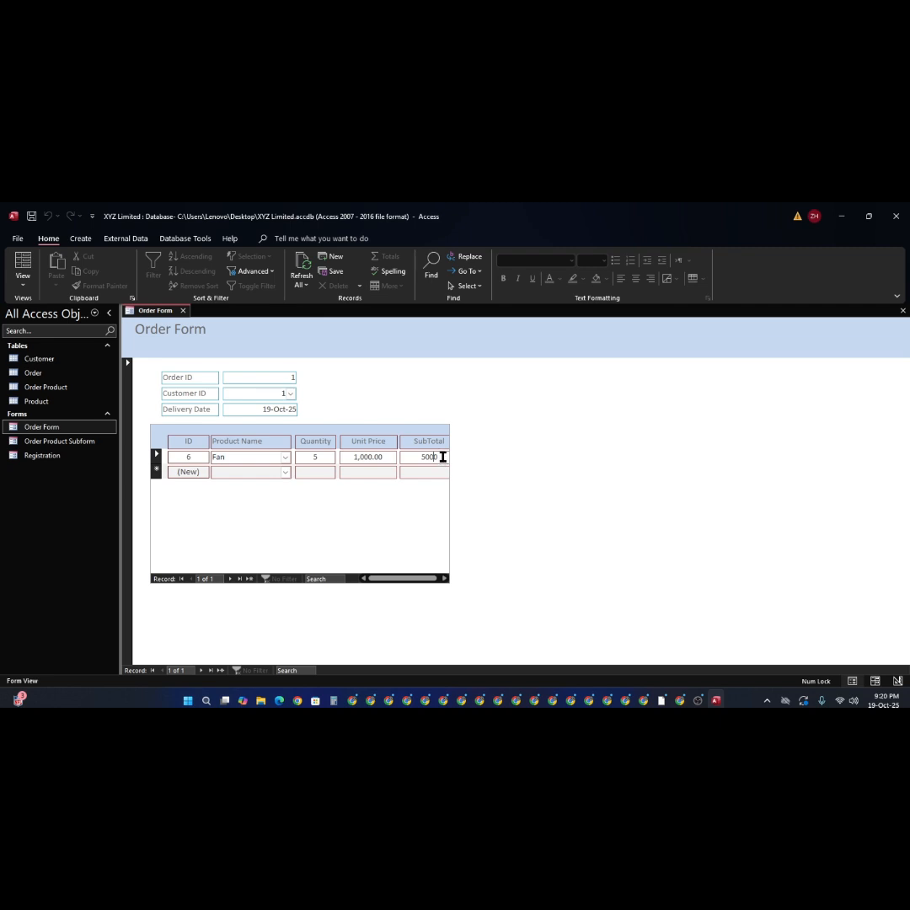
- Return to Design View and set the decimal places of the subform's SubTotal text box to 2
{"action": "right_click", "coordinate": [508, 457]}
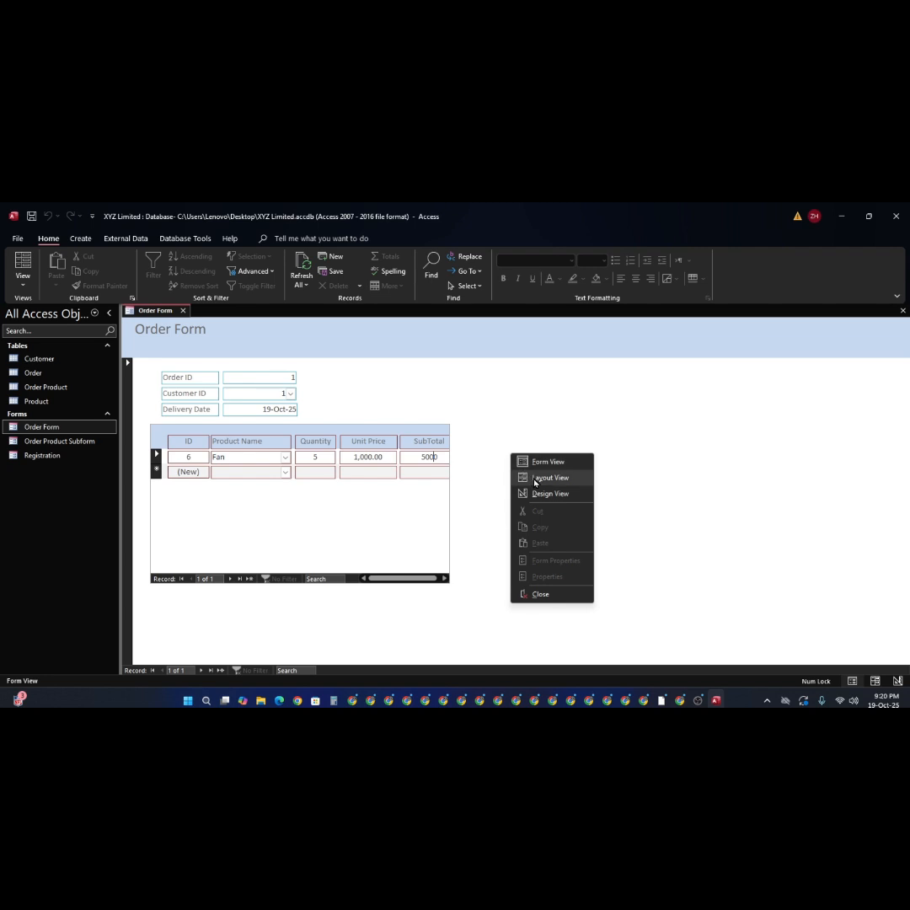
{"action": "left_click", "coordinate": [550, 494]}
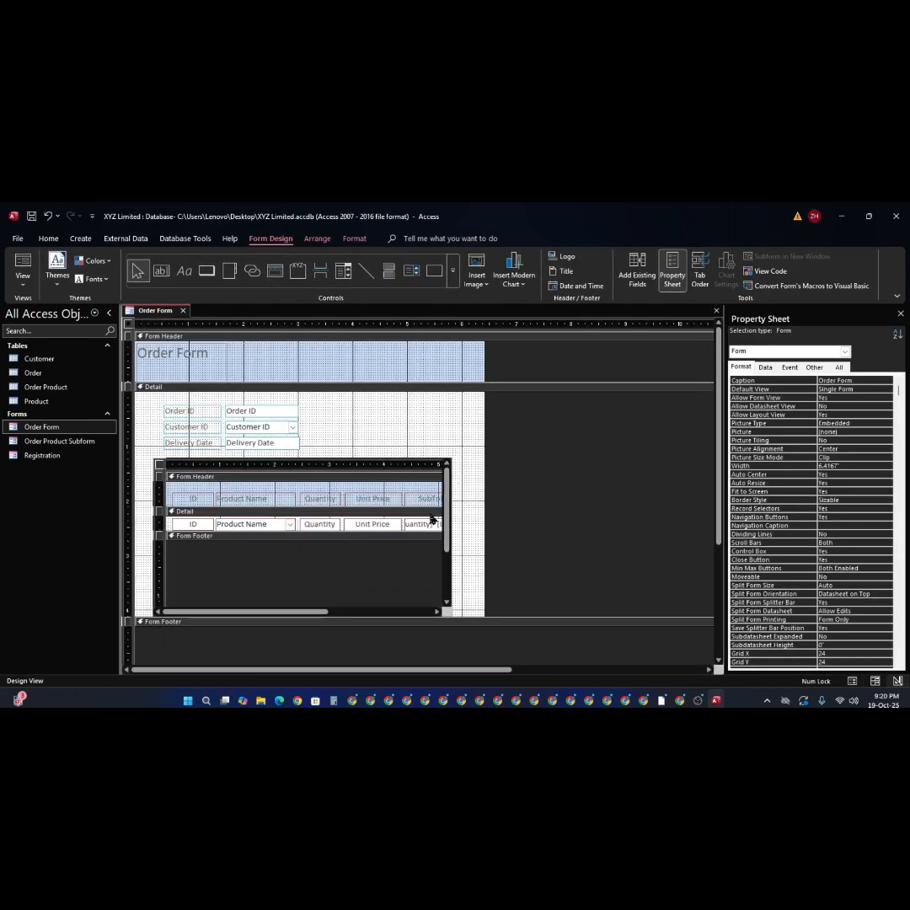
{"action": "left_click", "coordinate": [423, 528]}
{"action": "left_click", "coordinate": [423, 527]}
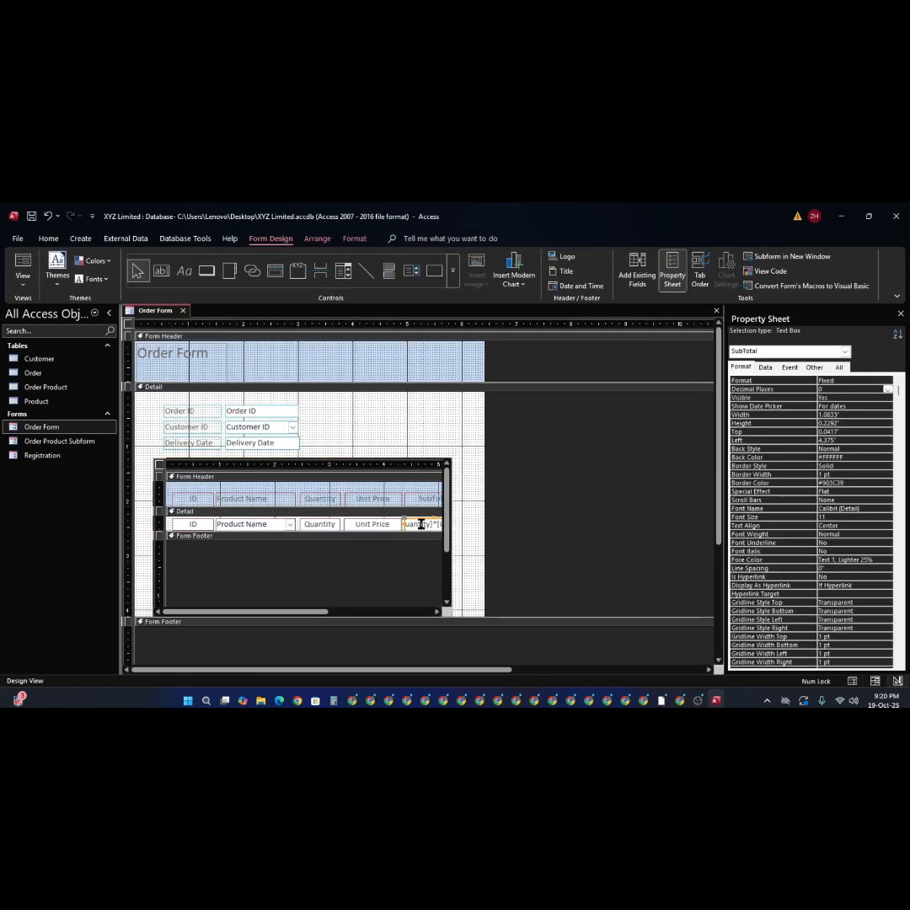
{"action": "left_click", "coordinate": [854, 390]}
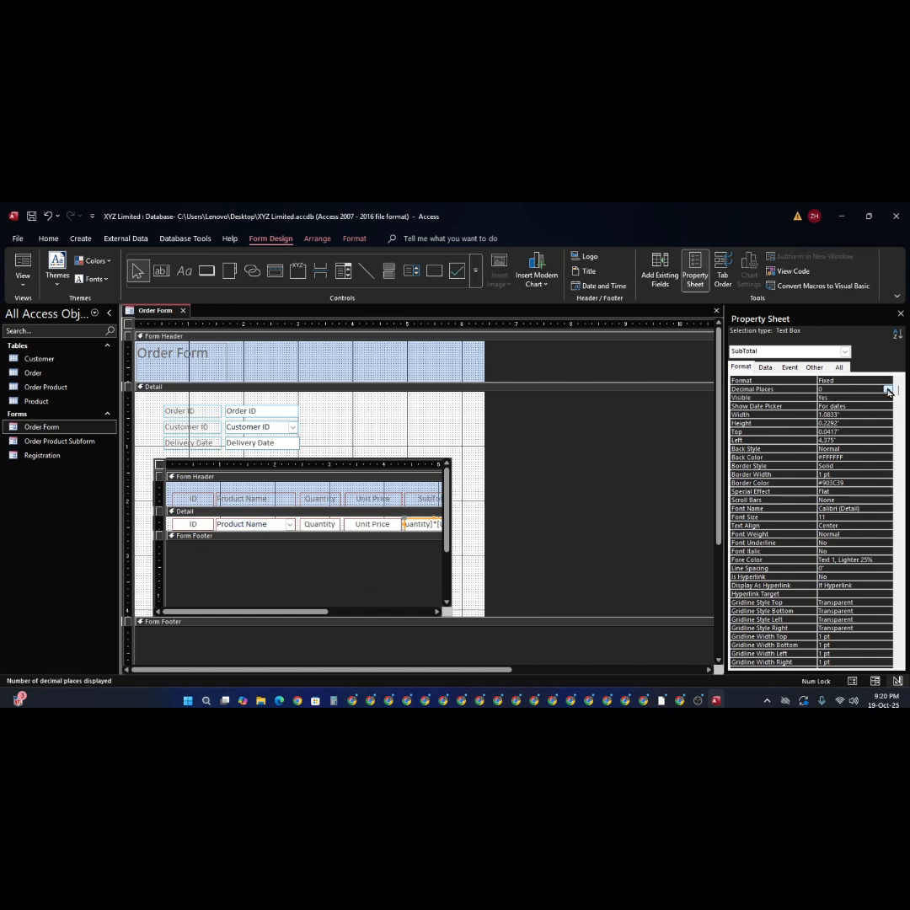
{"action": "left_click", "coordinate": [888, 391]}
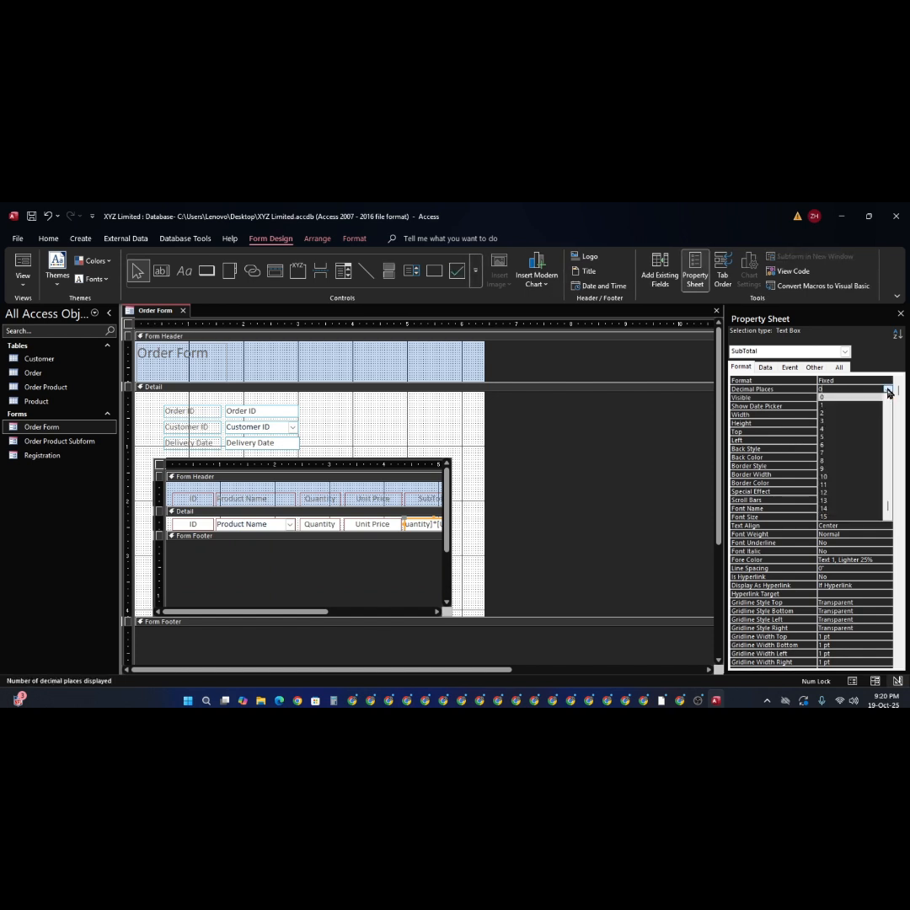
{"action": "left_click", "coordinate": [852, 410]}
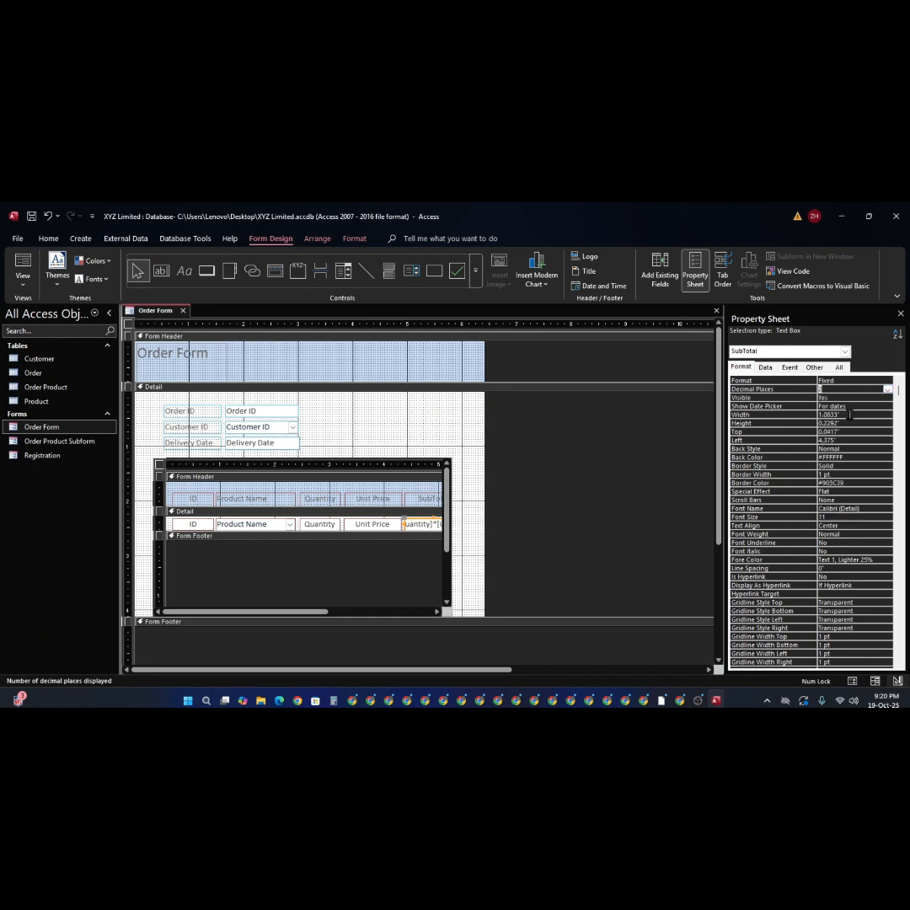
- Show the order form in Form View and compare the Fan row's Unit Price and SubTotal formatting
{"action": "left_click", "coordinate": [22, 266]}
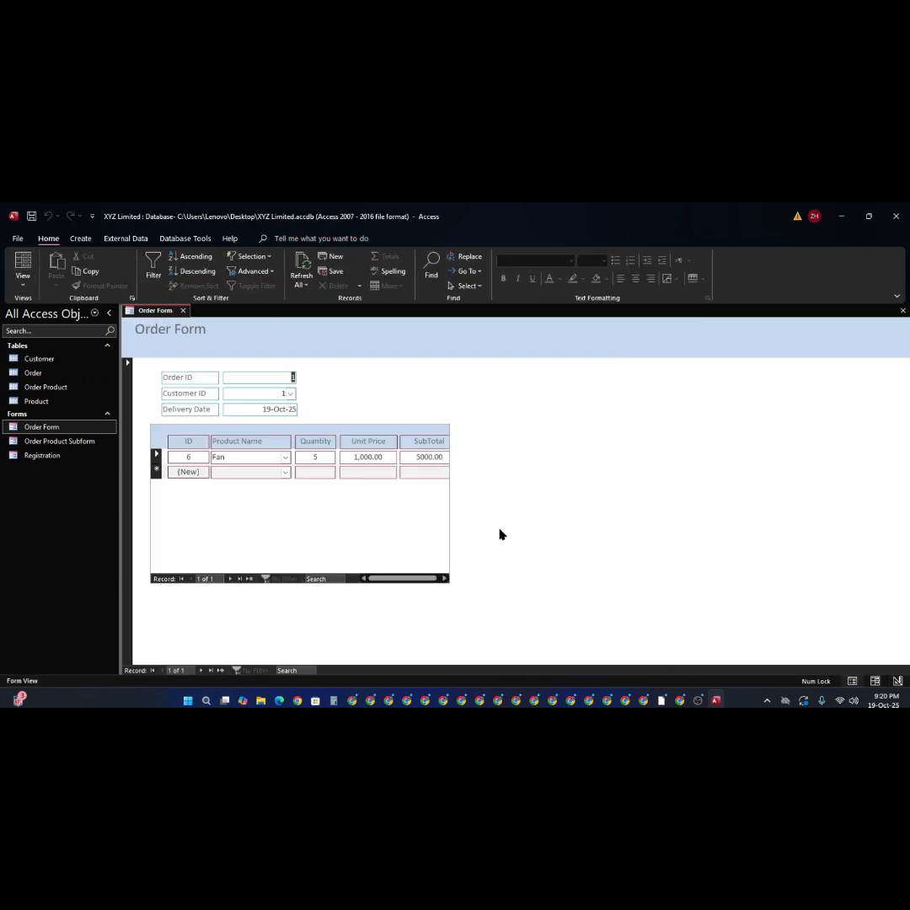
{"action": "left_click", "coordinate": [426, 474]}
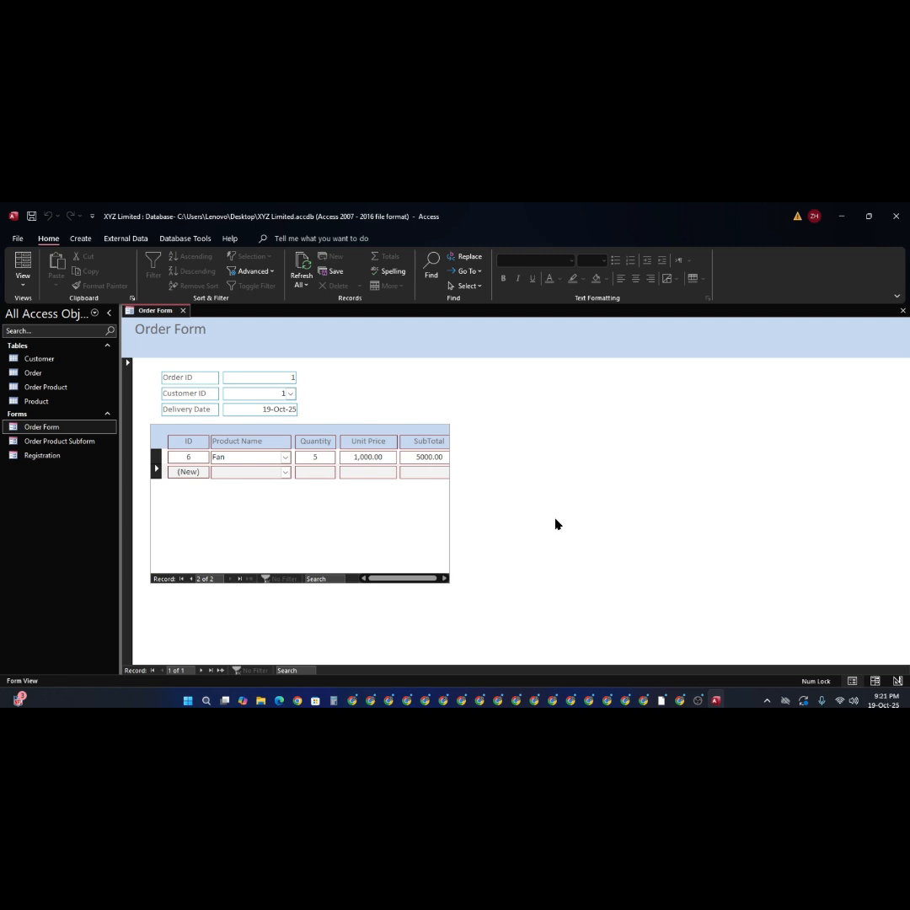
{"action": "left_click", "coordinate": [382, 457]}
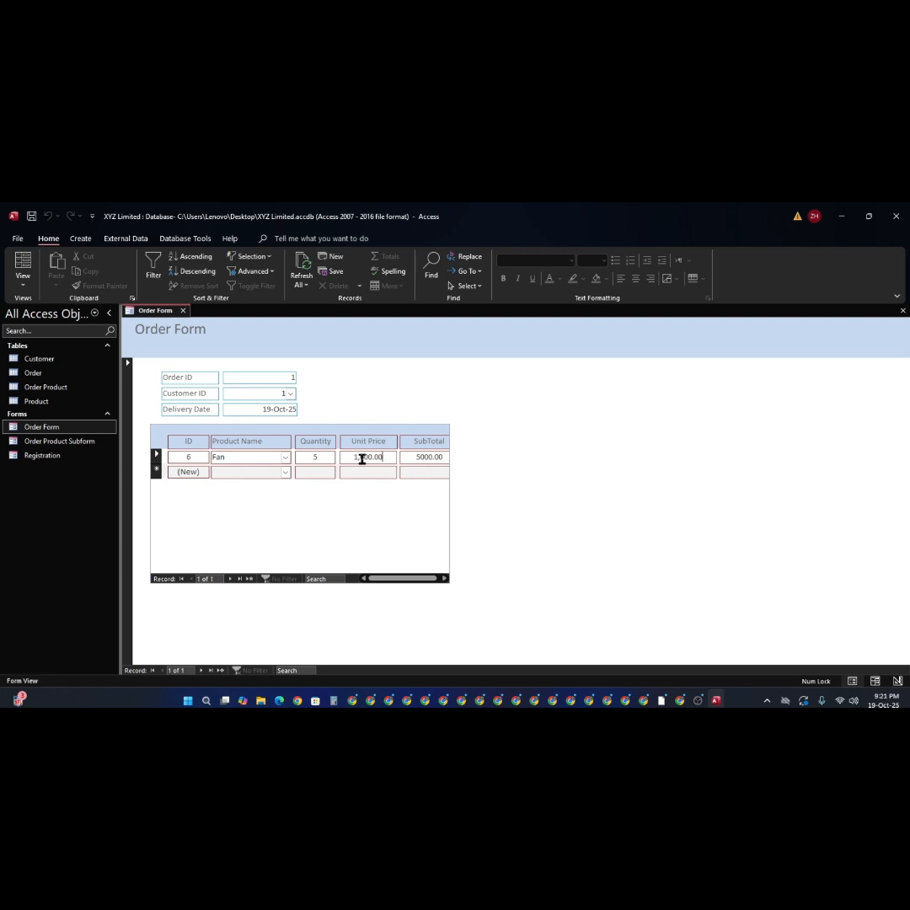
{"action": "left_click", "coordinate": [430, 461]}
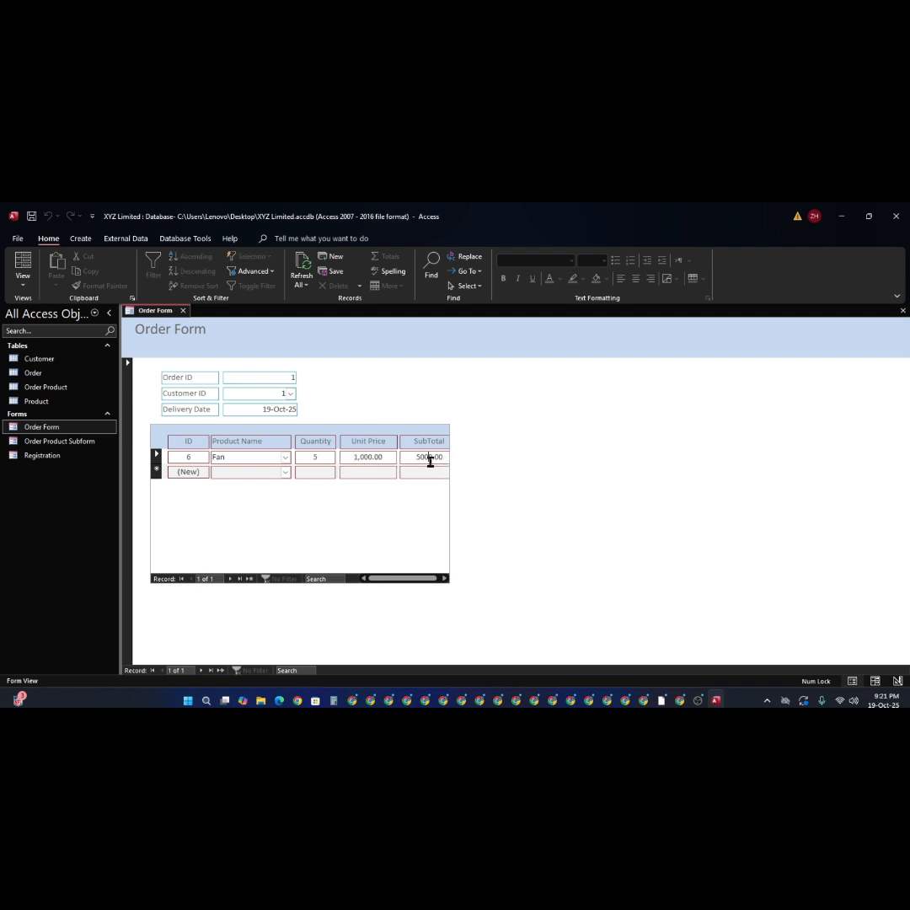
{"action": "left_click", "coordinate": [21, 360]}
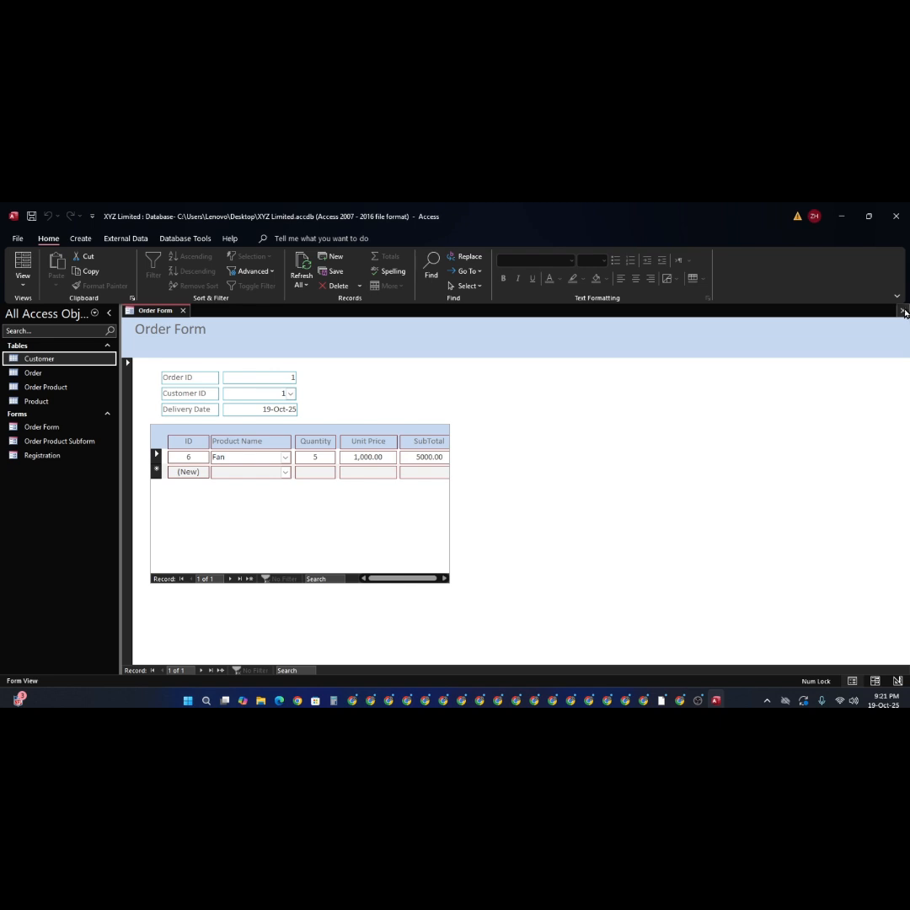
- Switch the order form back to Design View and narrow the main form to 6 inches wide
{"action": "right_click", "coordinate": [646, 394]}
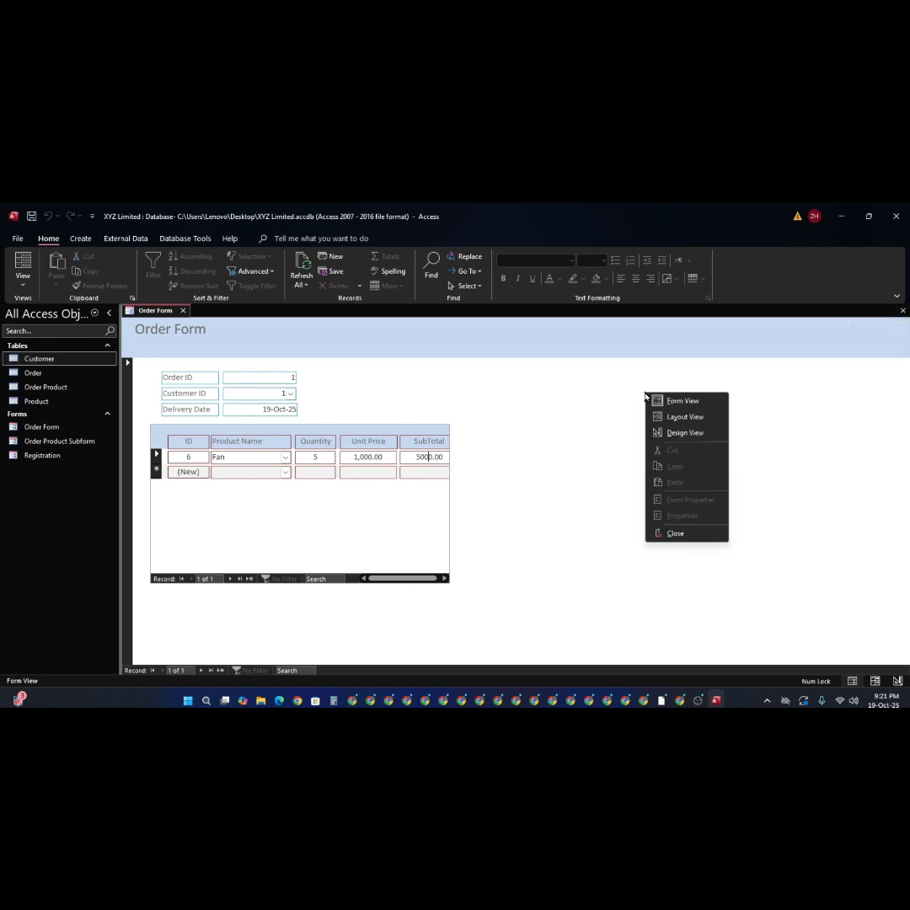
{"action": "left_click", "coordinate": [685, 433]}
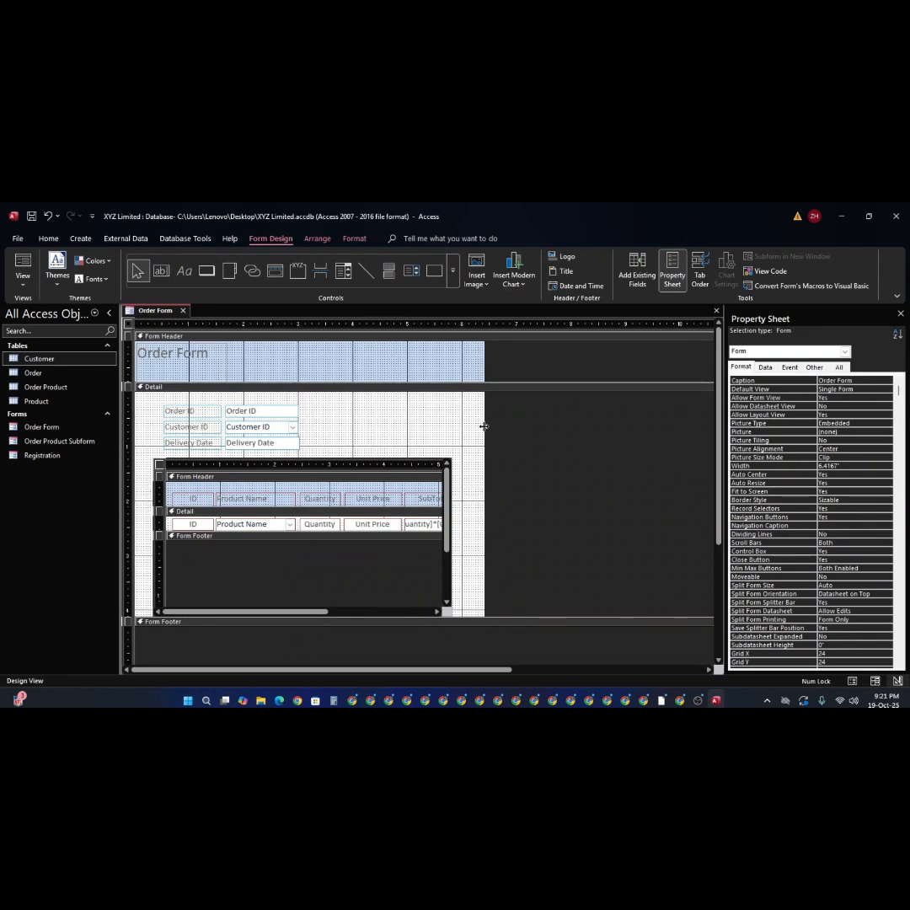
{"action": "left_click_drag", "start_coordinate": [484, 427], "coordinate": [461, 438]}
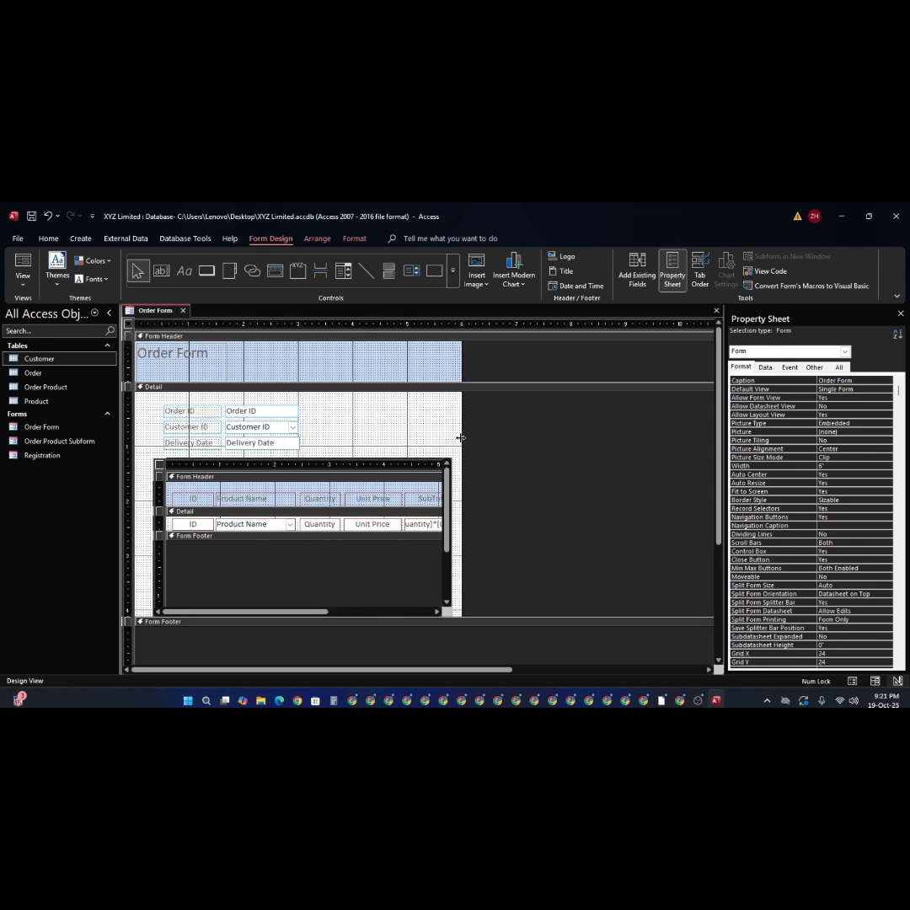
- Set the back color of the main form's Detail section to Purple, Accent 4, Lighter 60%
{"action": "left_click", "coordinate": [381, 431]}
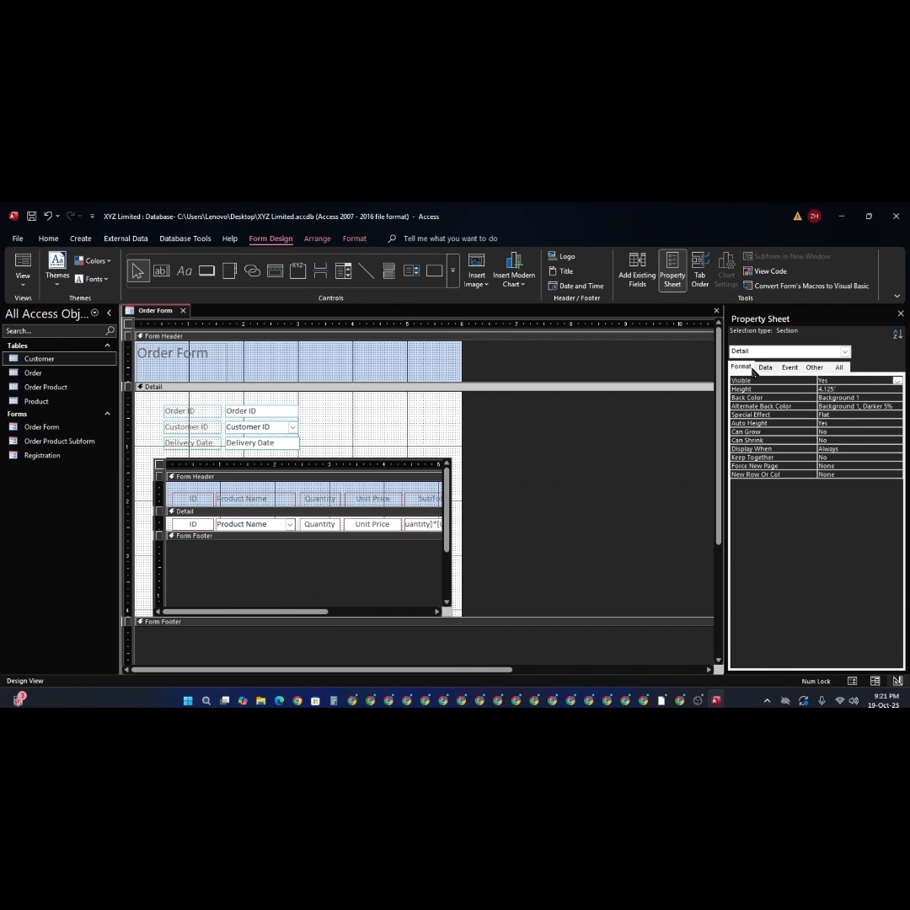
{"action": "left_click", "coordinate": [846, 352]}
{"action": "left_click", "coordinate": [812, 393]}
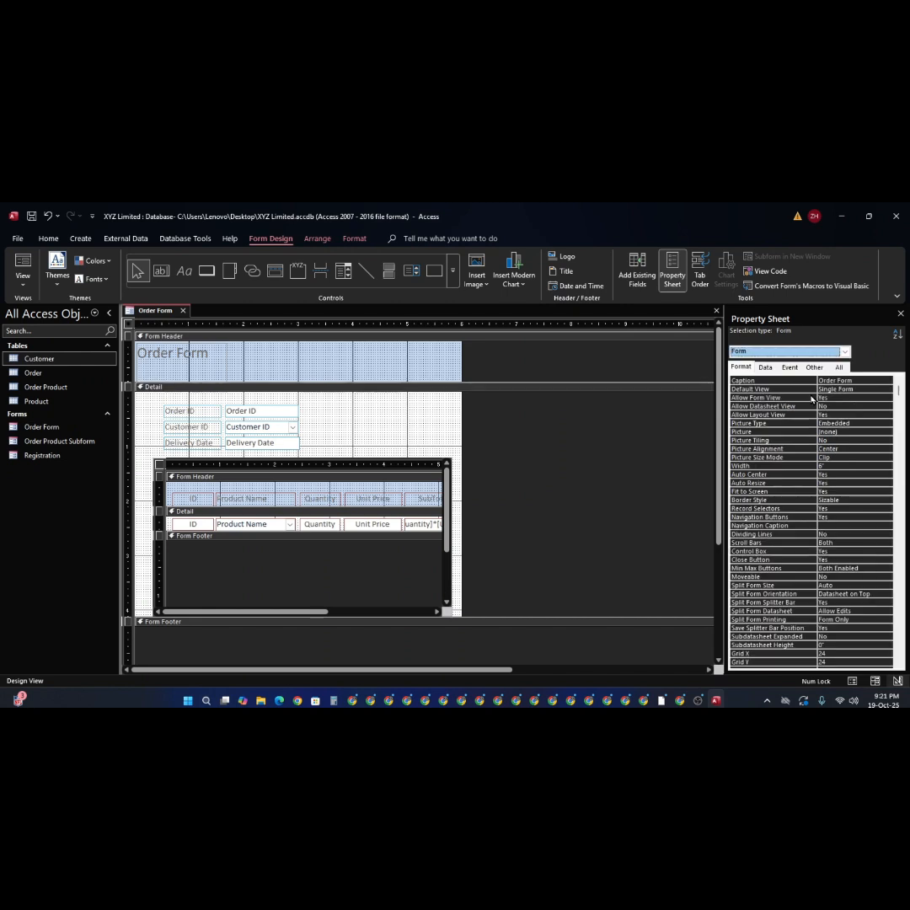
{"action": "left_click", "coordinate": [432, 439]}
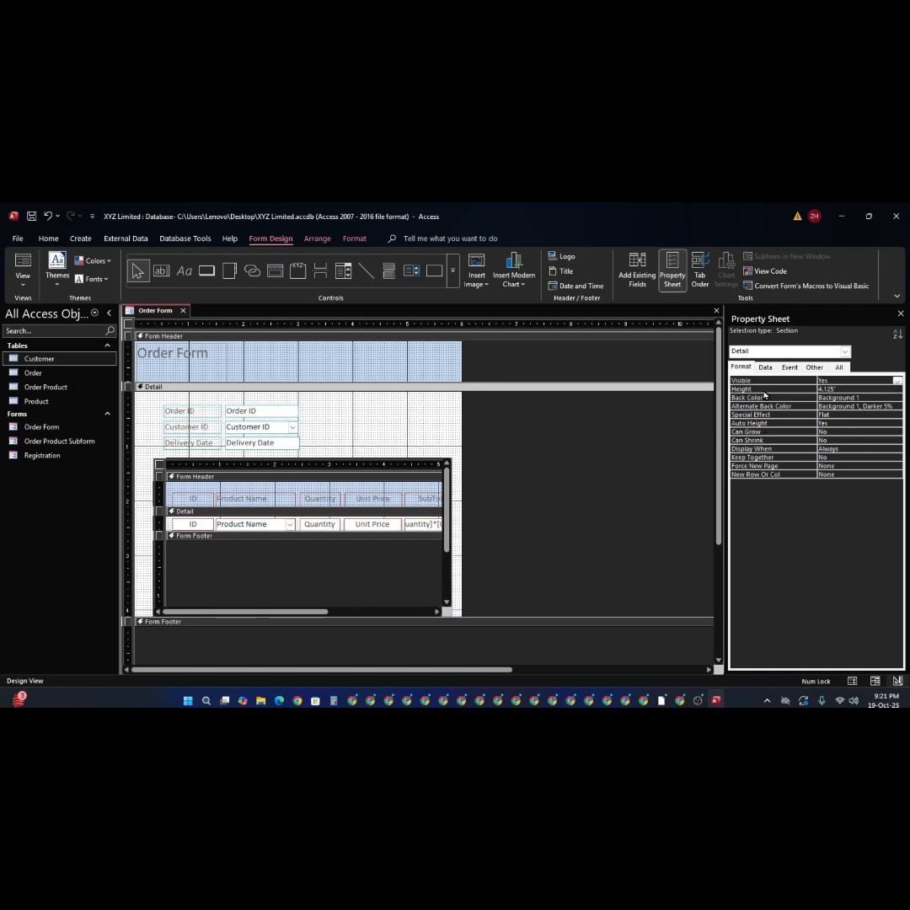
{"action": "left_click", "coordinate": [883, 397]}
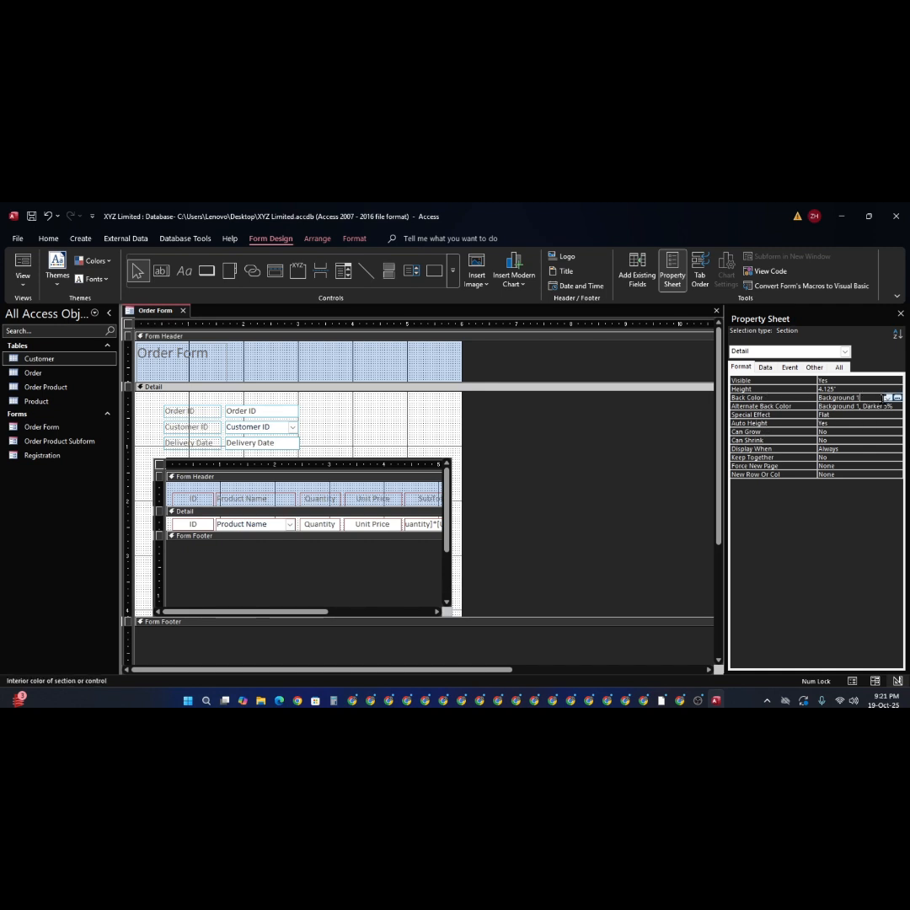
{"action": "left_click", "coordinate": [899, 397]}
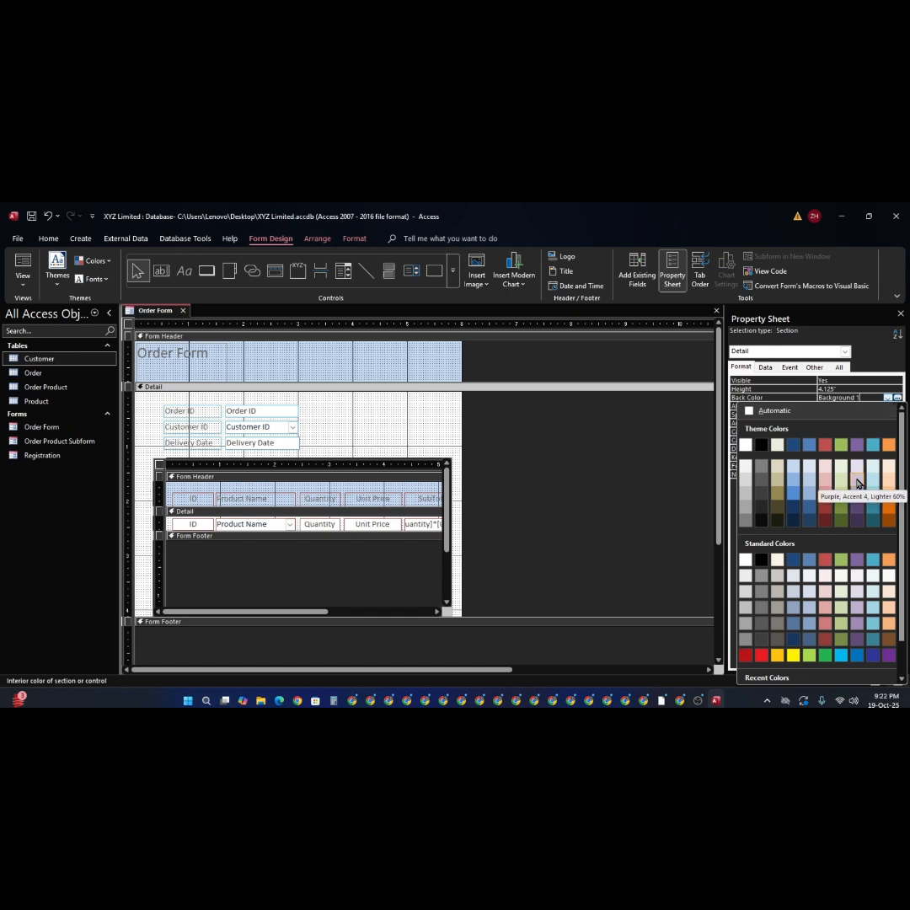
{"action": "left_click", "coordinate": [858, 483]}
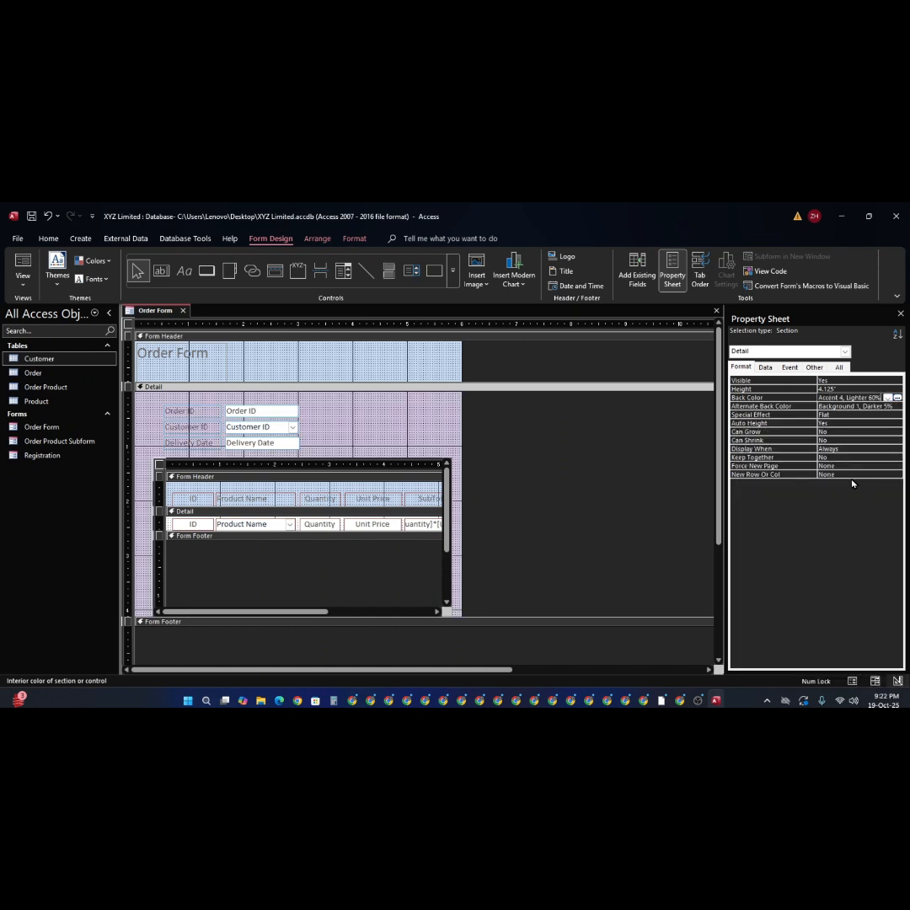
{"action": "left_click", "coordinate": [350, 423]}
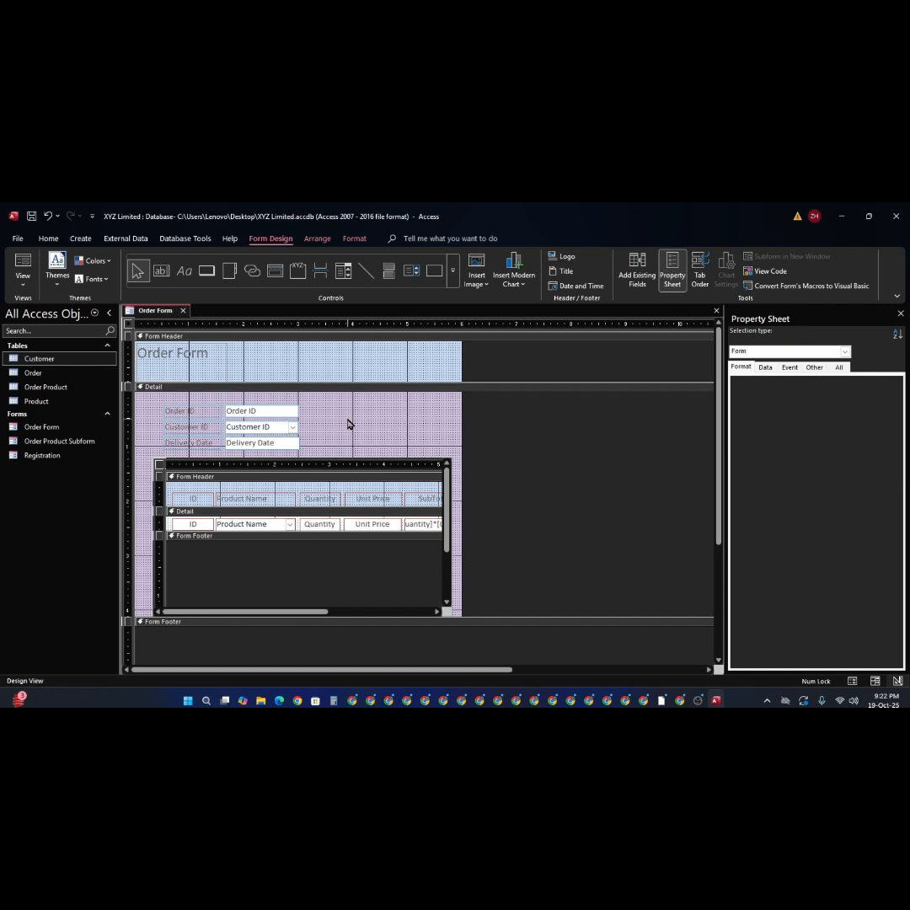
- Expand the Form Footer section of the Order Product Subform to a height of about 0.5 inch
{"action": "left_click", "coordinate": [329, 537]}
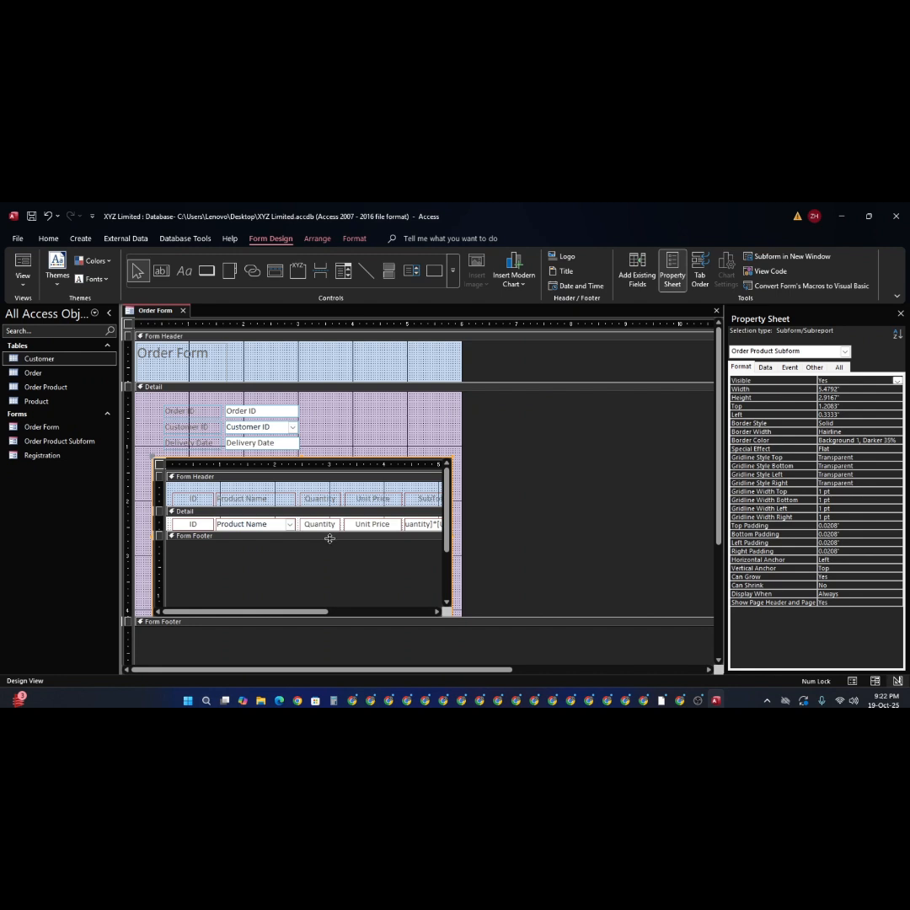
{"action": "left_click_drag", "start_coordinate": [328, 538], "coordinate": [328, 566]}
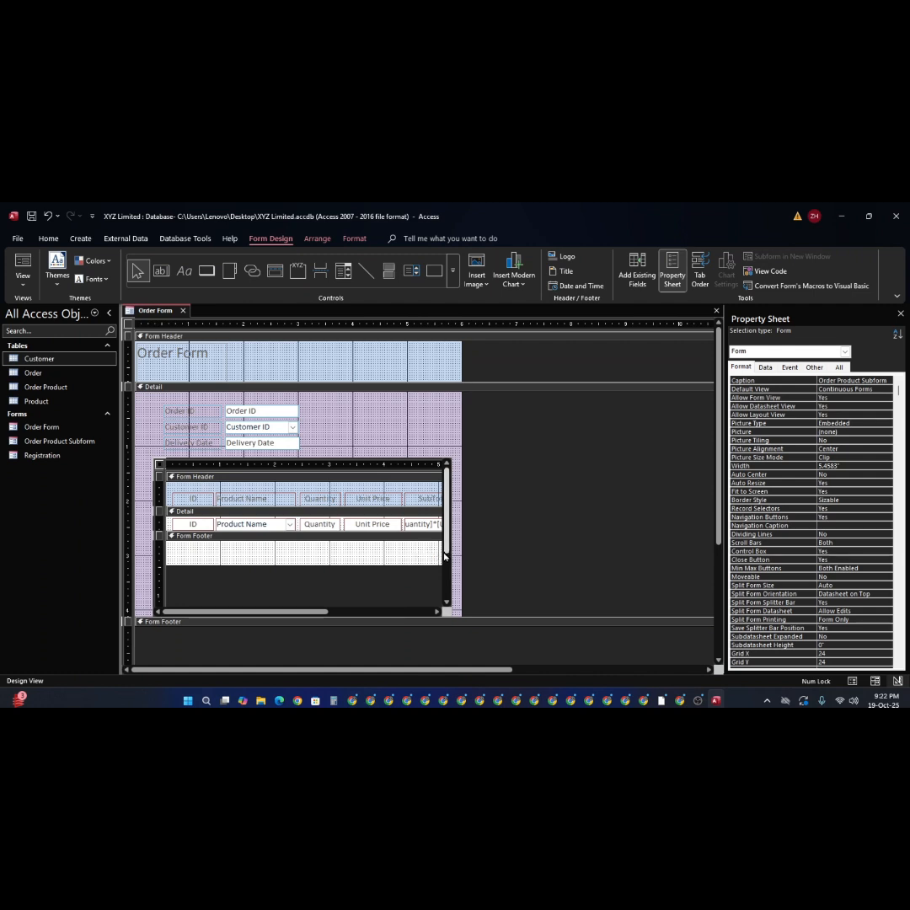
{"action": "left_click", "coordinate": [437, 613]}
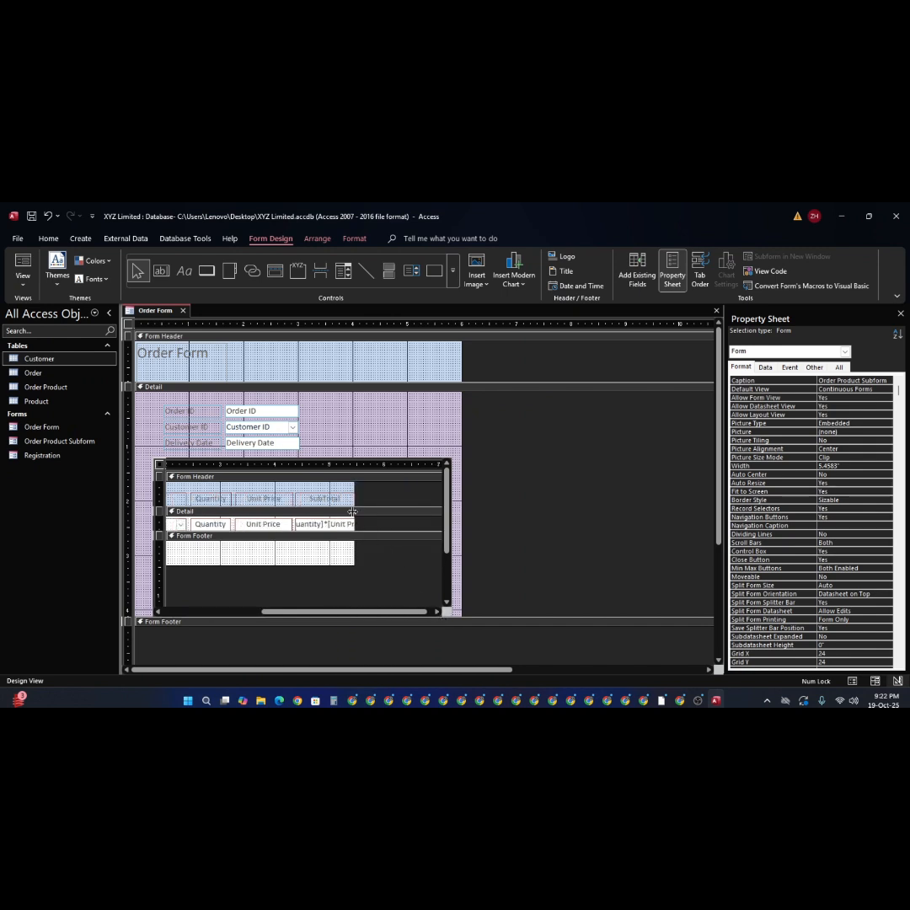
- Widen the Order Product Subform to 5.75 inches in Design View
{"action": "left_click_drag", "start_coordinate": [353, 512], "coordinate": [370, 512]}
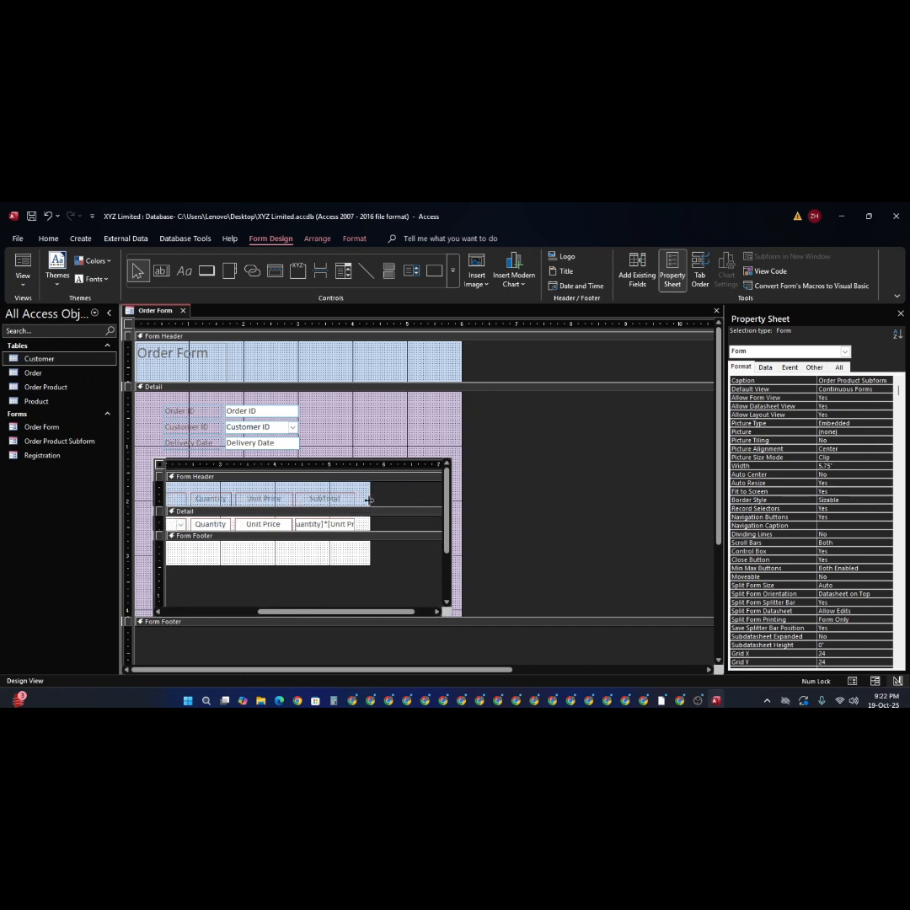
{"action": "left_click", "coordinate": [338, 553]}
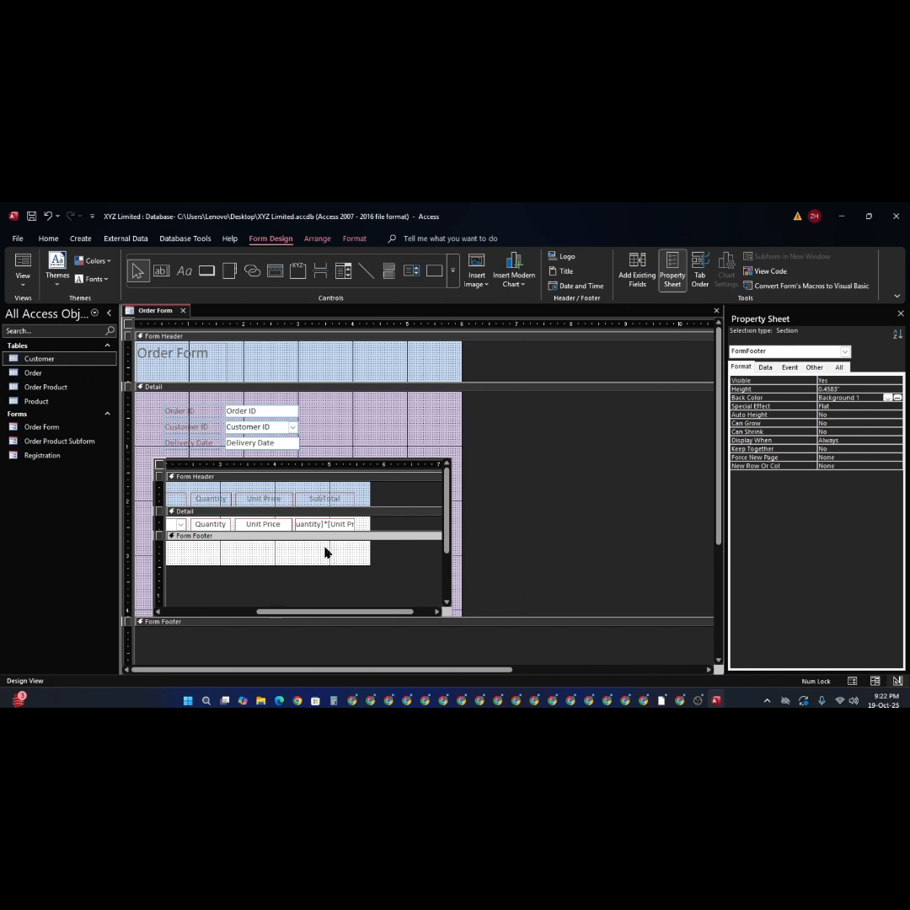
{"action": "left_click", "coordinate": [335, 526]}
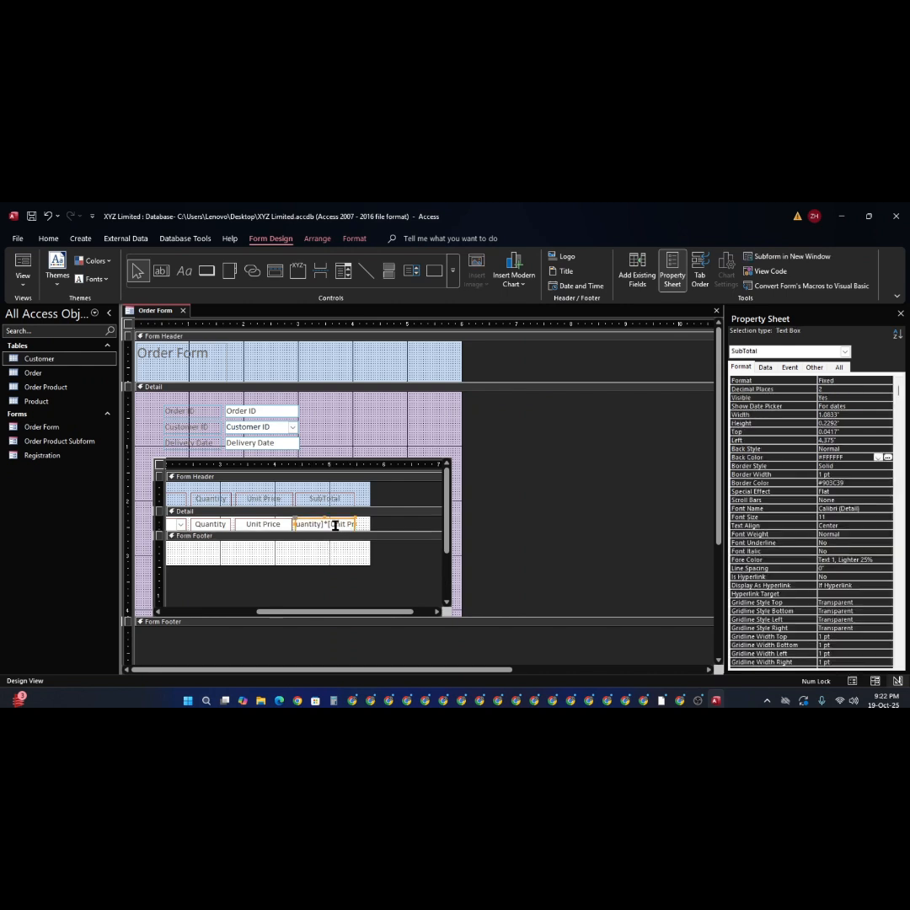
{"action": "left_click", "coordinate": [50, 239]}
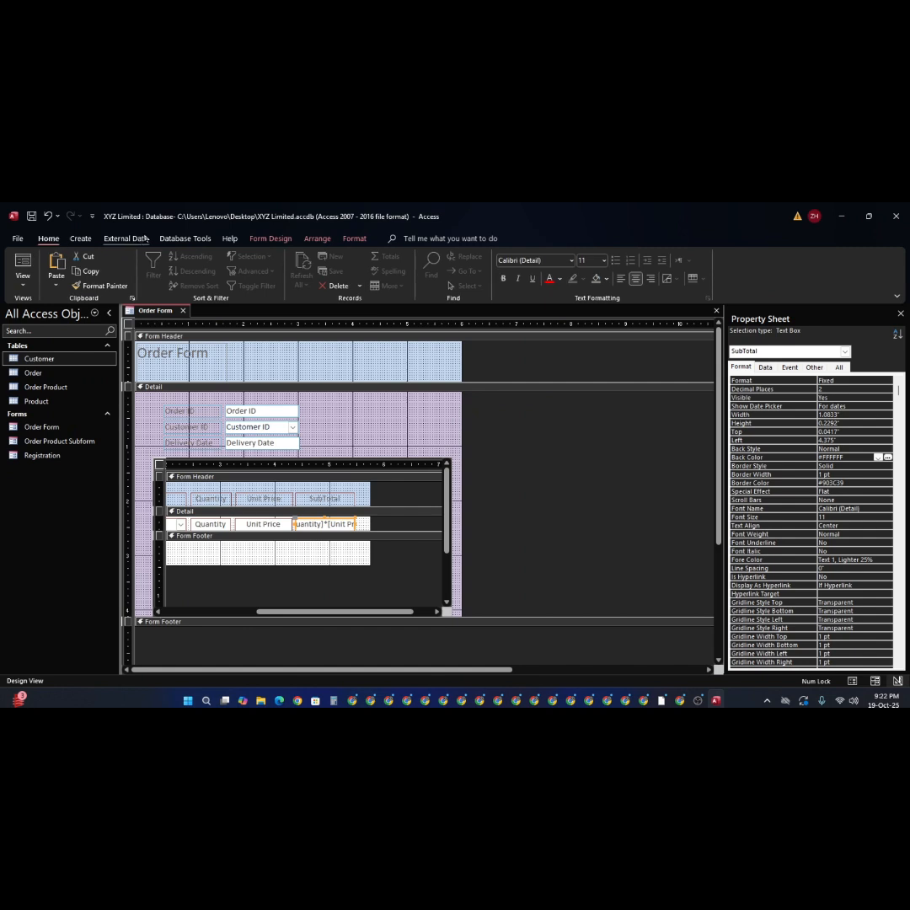
{"action": "left_click", "coordinate": [263, 239]}
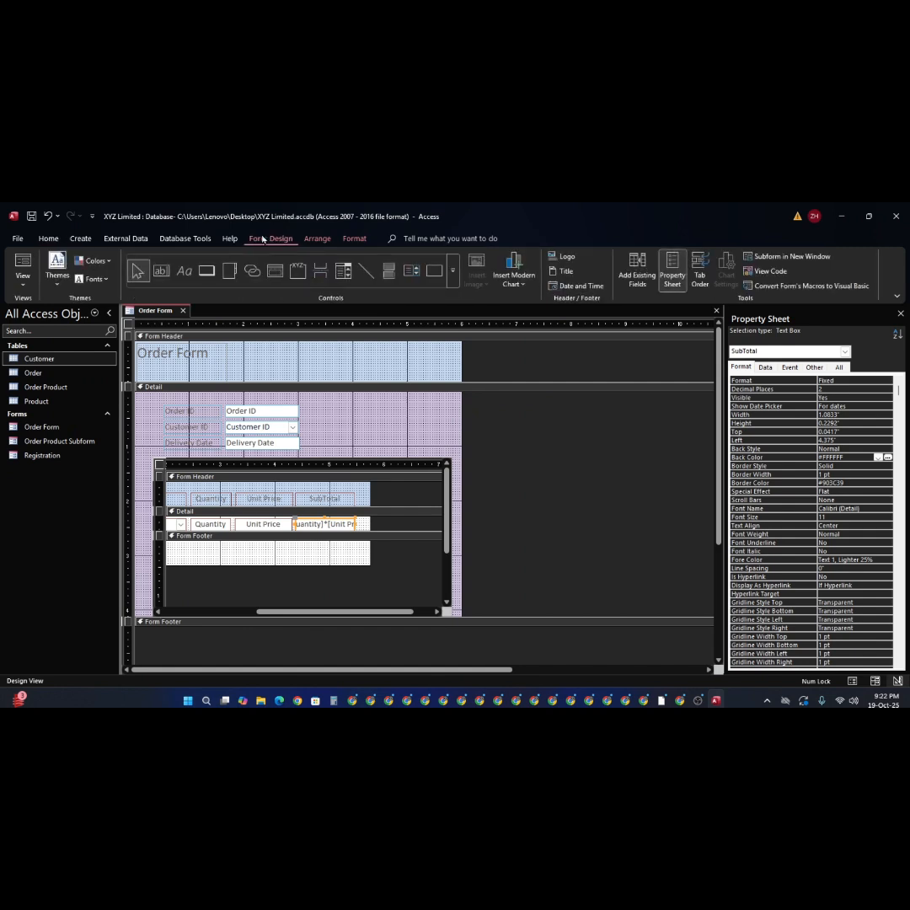
{"action": "left_click", "coordinate": [184, 240]}
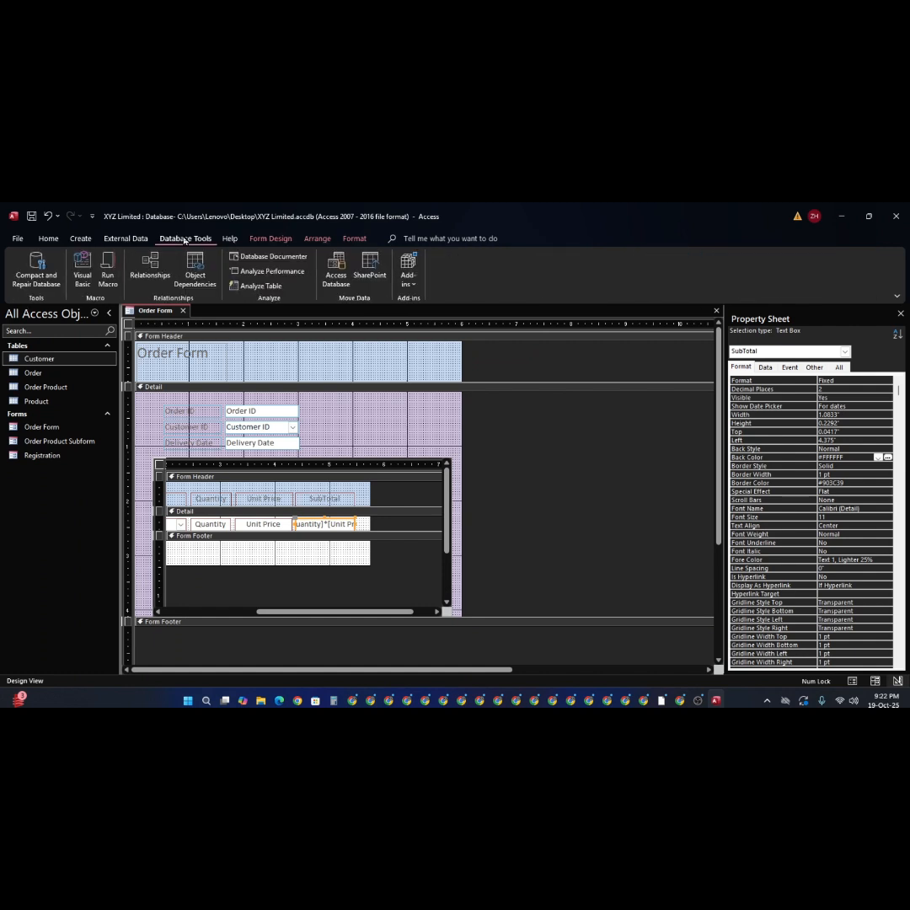
{"action": "left_click", "coordinate": [129, 241]}
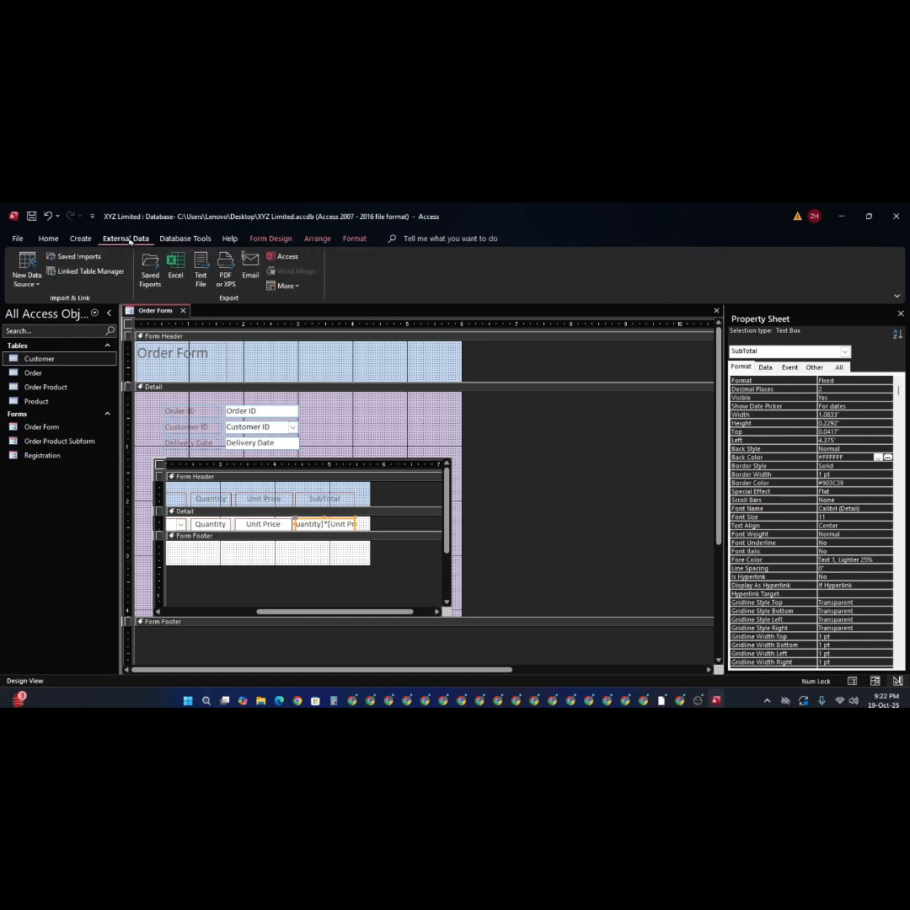
{"action": "left_click", "coordinate": [83, 241]}
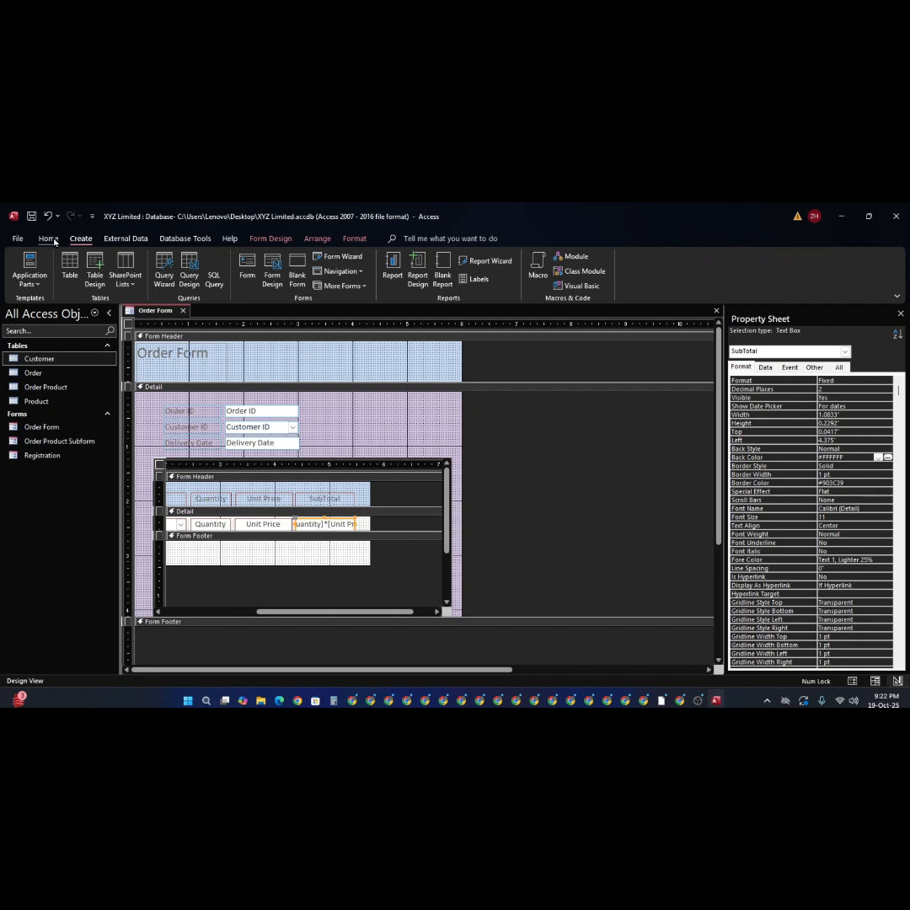
{"action": "left_click", "coordinate": [54, 242]}
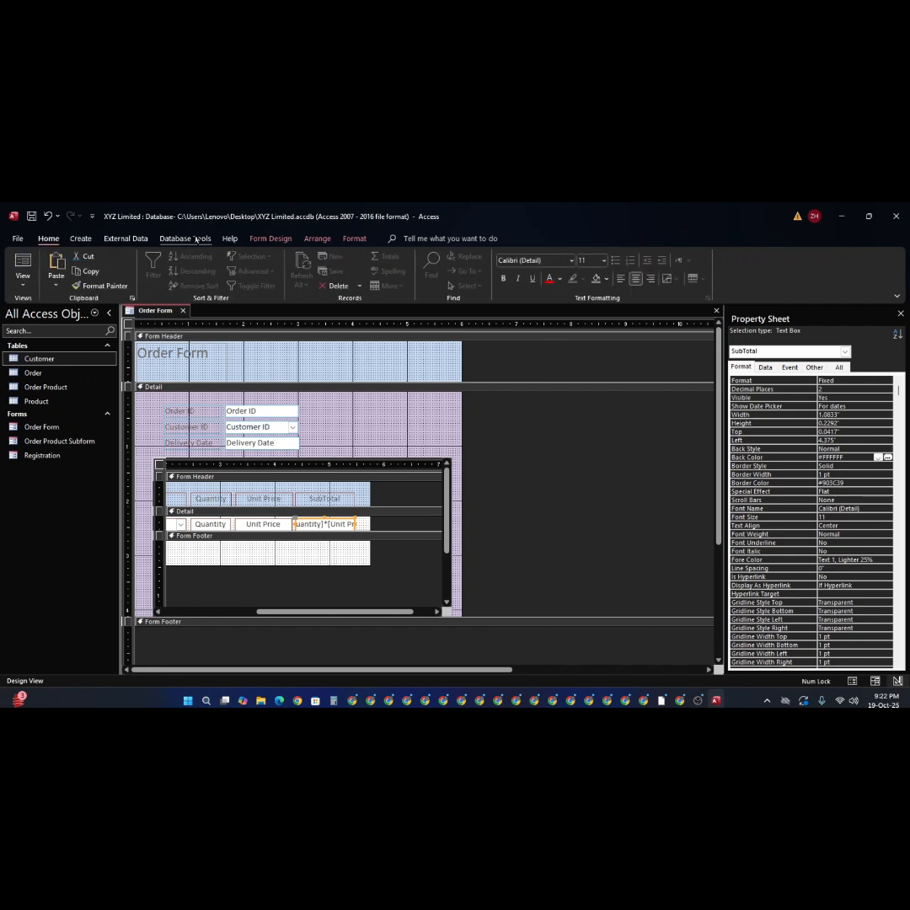
{"action": "left_click", "coordinate": [283, 239]}
{"action": "left_click", "coordinate": [318, 240]}
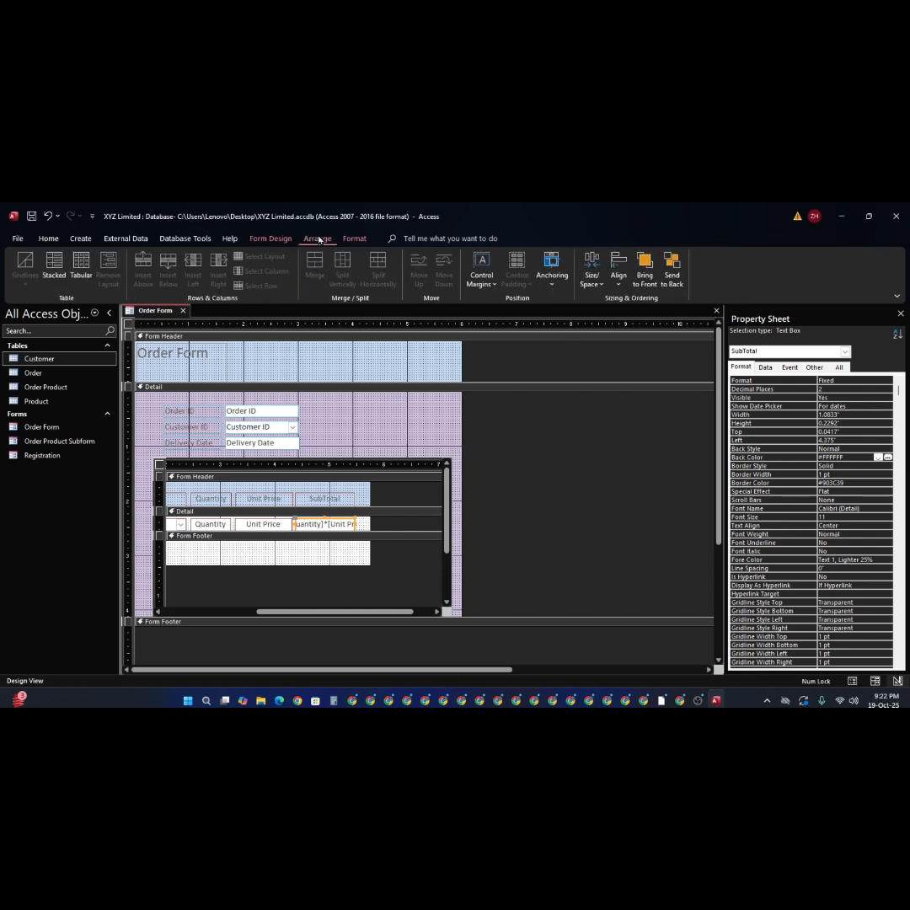
{"action": "left_click", "coordinate": [355, 240]}
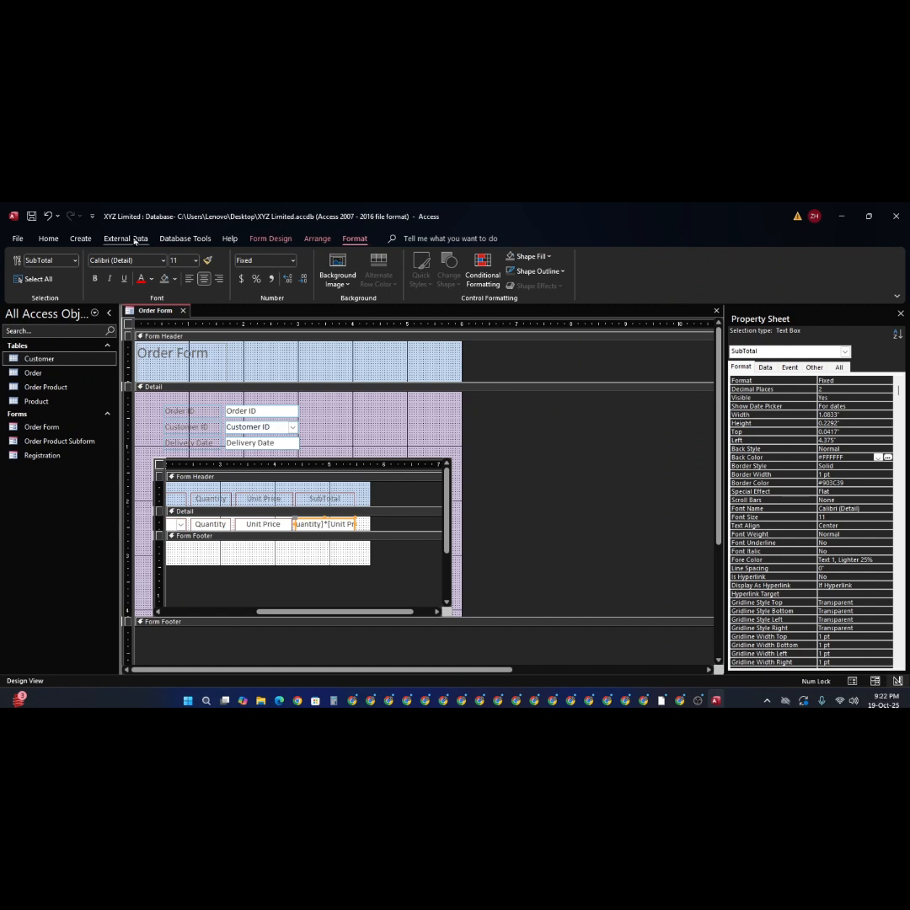
{"action": "left_click", "coordinate": [81, 240]}
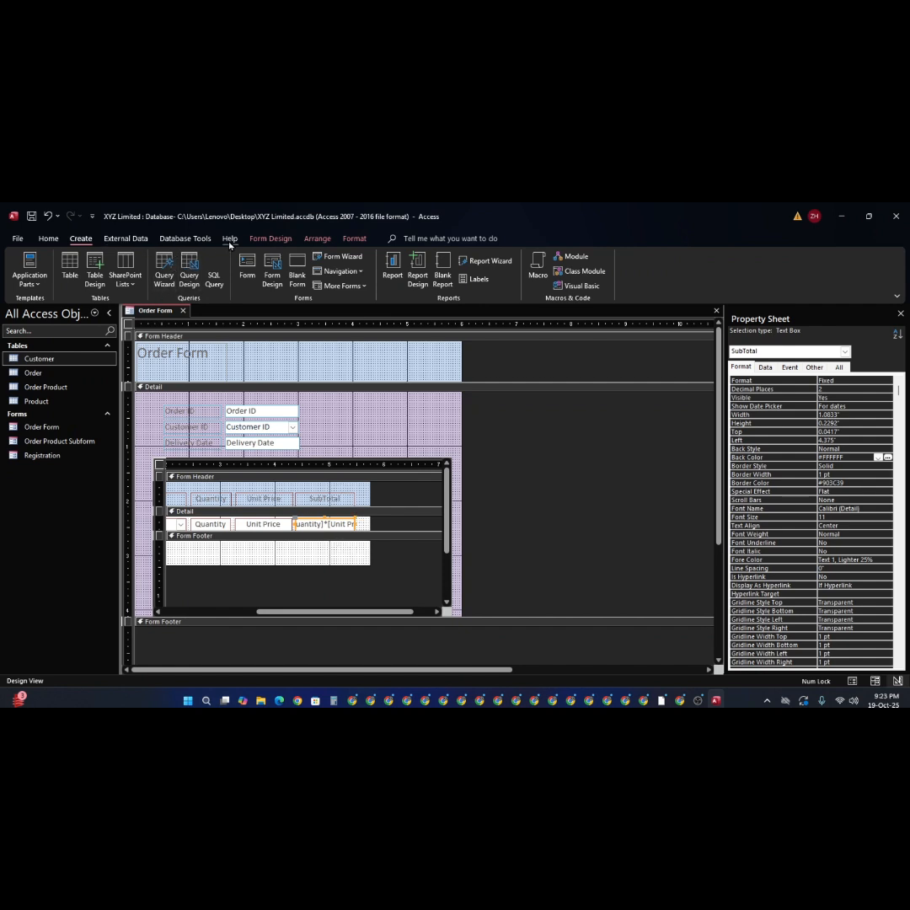
- Try to draw a text box in the subform's Form Footer, directly beneath the SubTotal field
{"action": "left_click", "coordinate": [260, 239]}
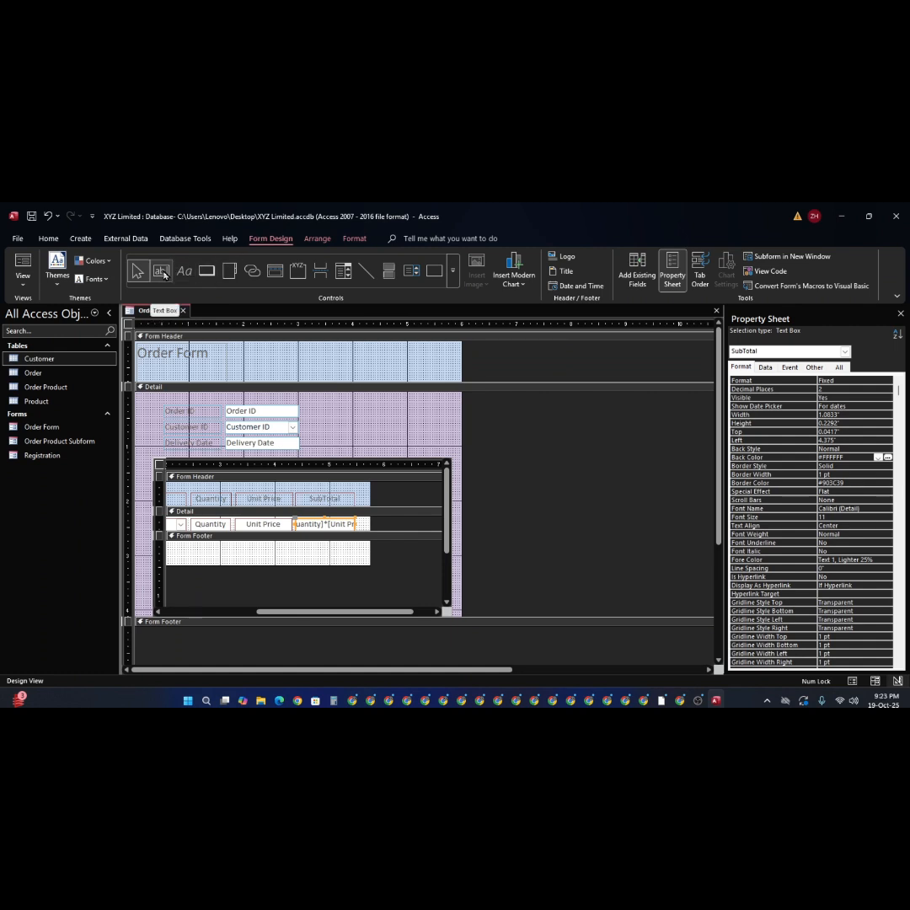
{"action": "left_click", "coordinate": [295, 546]}
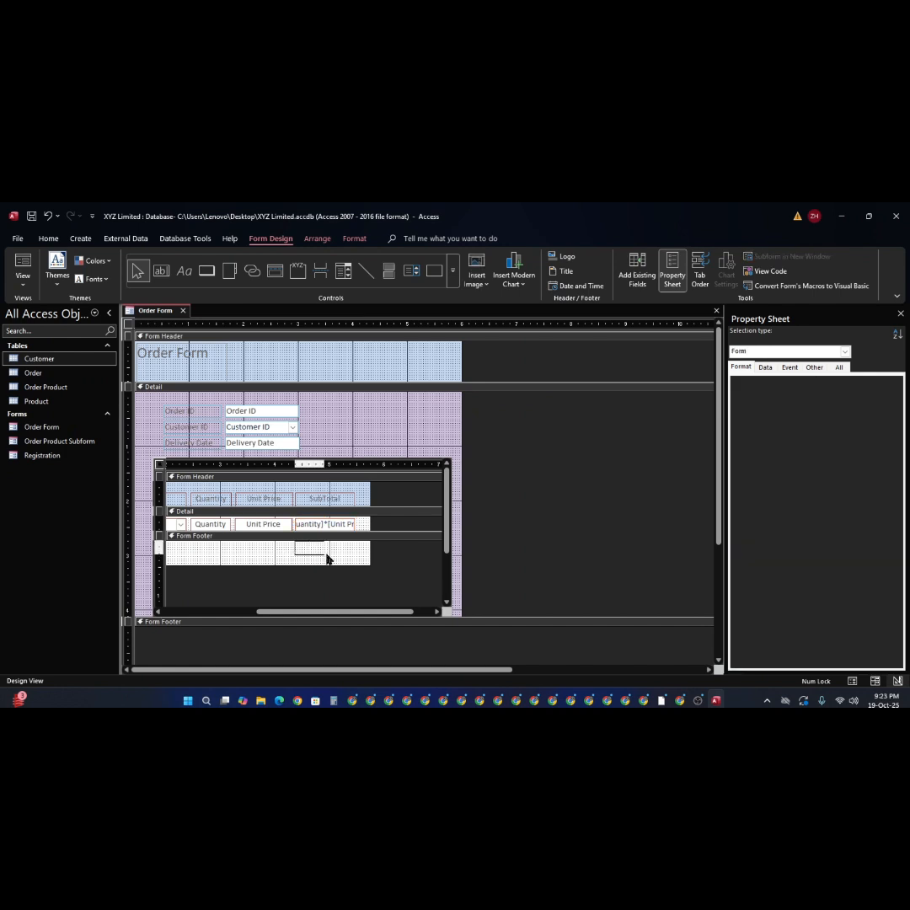
{"action": "left_click", "coordinate": [355, 557]}
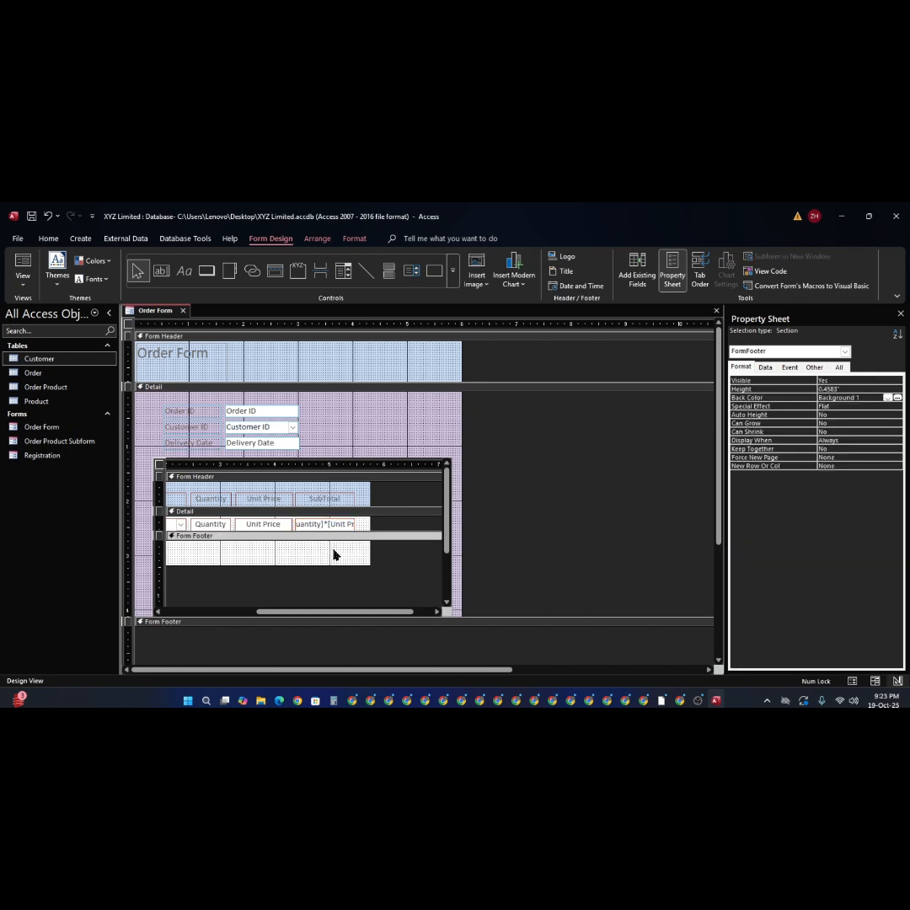
{"action": "left_click", "coordinate": [771, 372]}
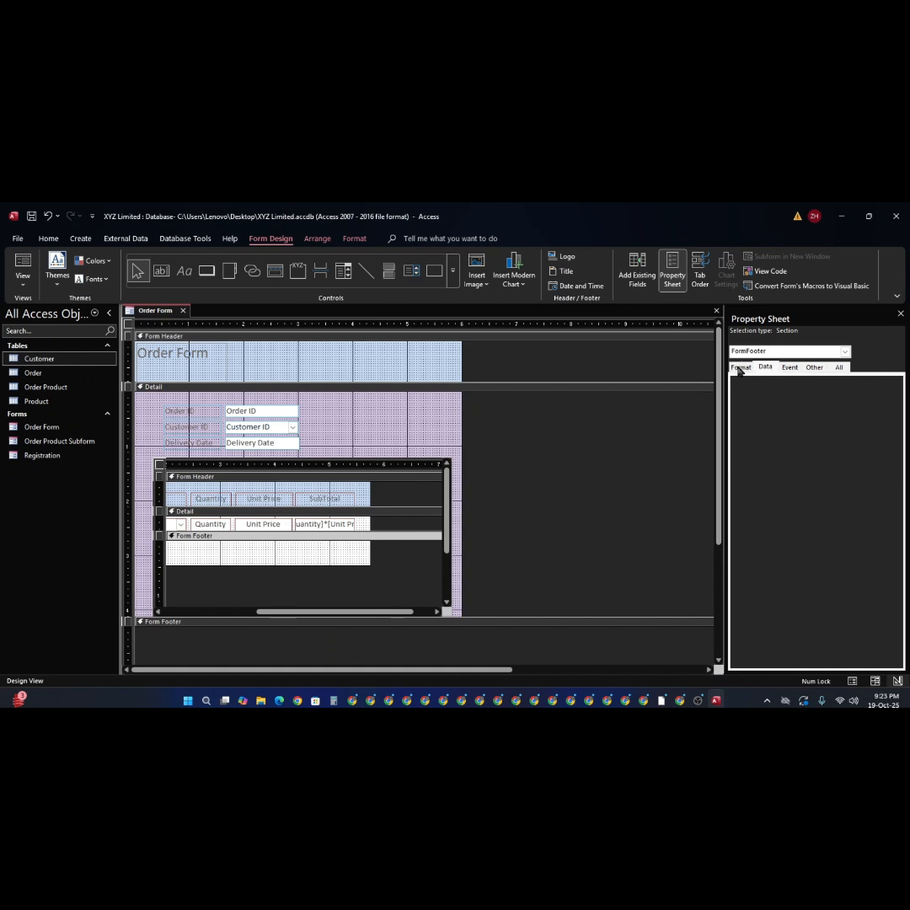
{"action": "left_click", "coordinate": [745, 370]}
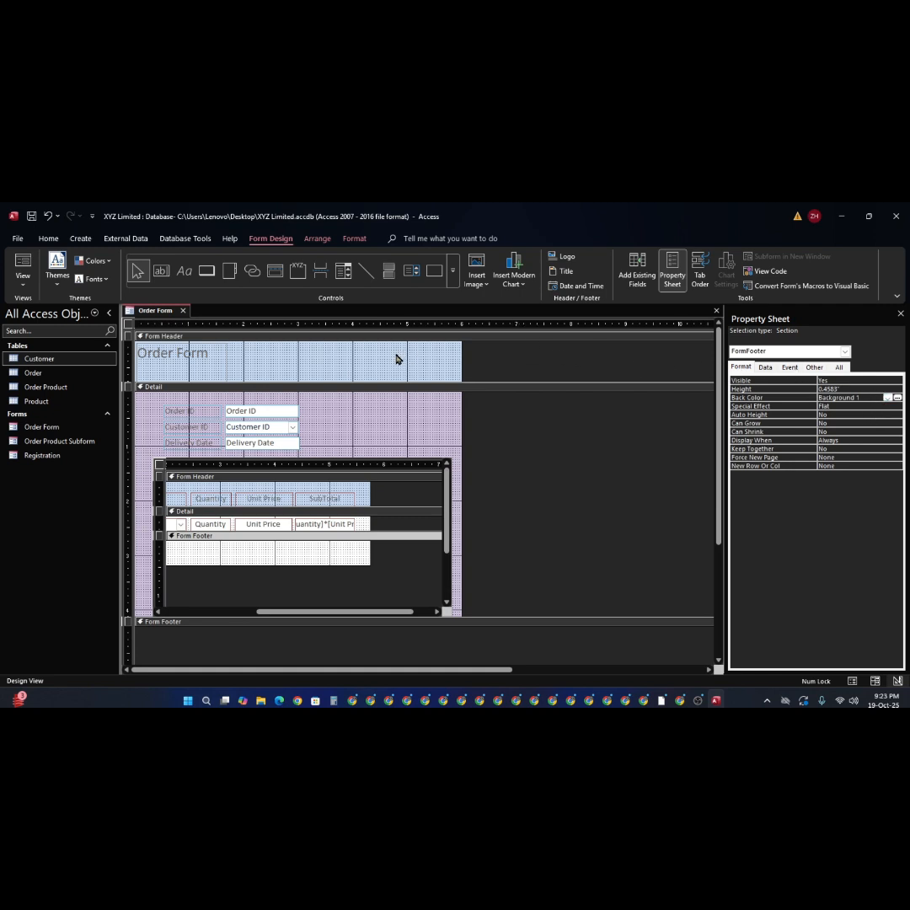
{"action": "left_click", "coordinate": [325, 526]}
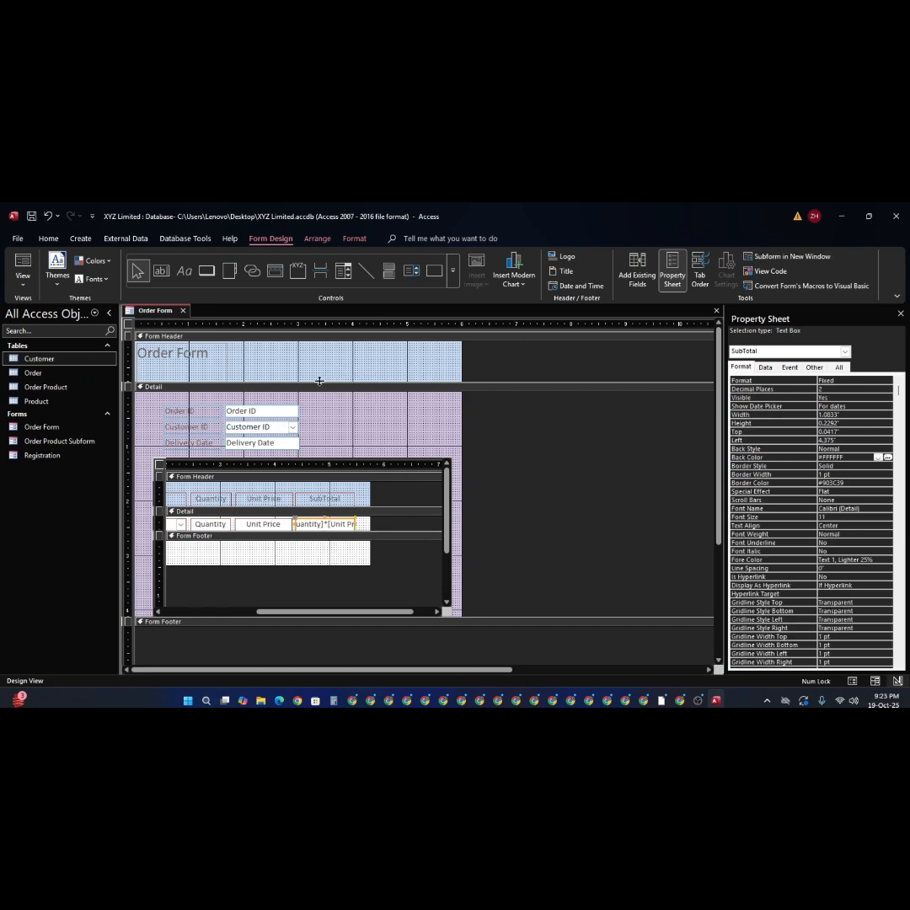
{"action": "left_click", "coordinate": [401, 408]}
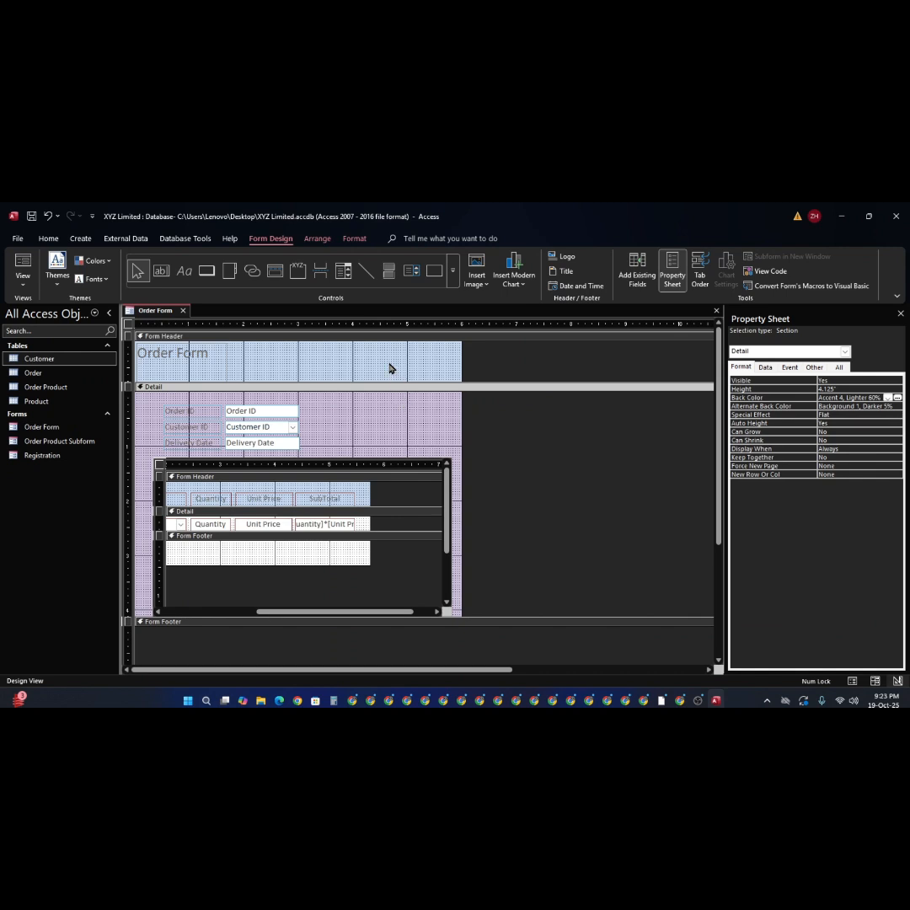
- Set the back color of the Order Product Subform's Form Footer section to Accent 5, Lighter 40%
{"action": "left_click", "coordinate": [348, 597]}
{"action": "left_click", "coordinate": [333, 558]}
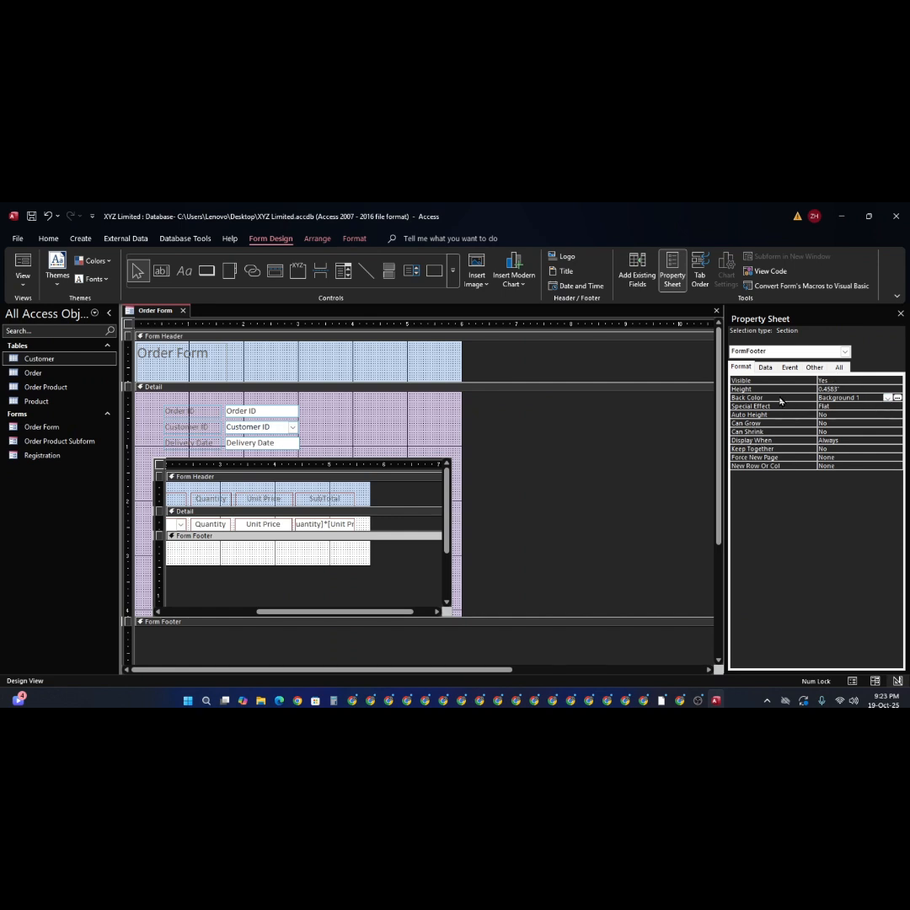
{"action": "left_click", "coordinate": [897, 398]}
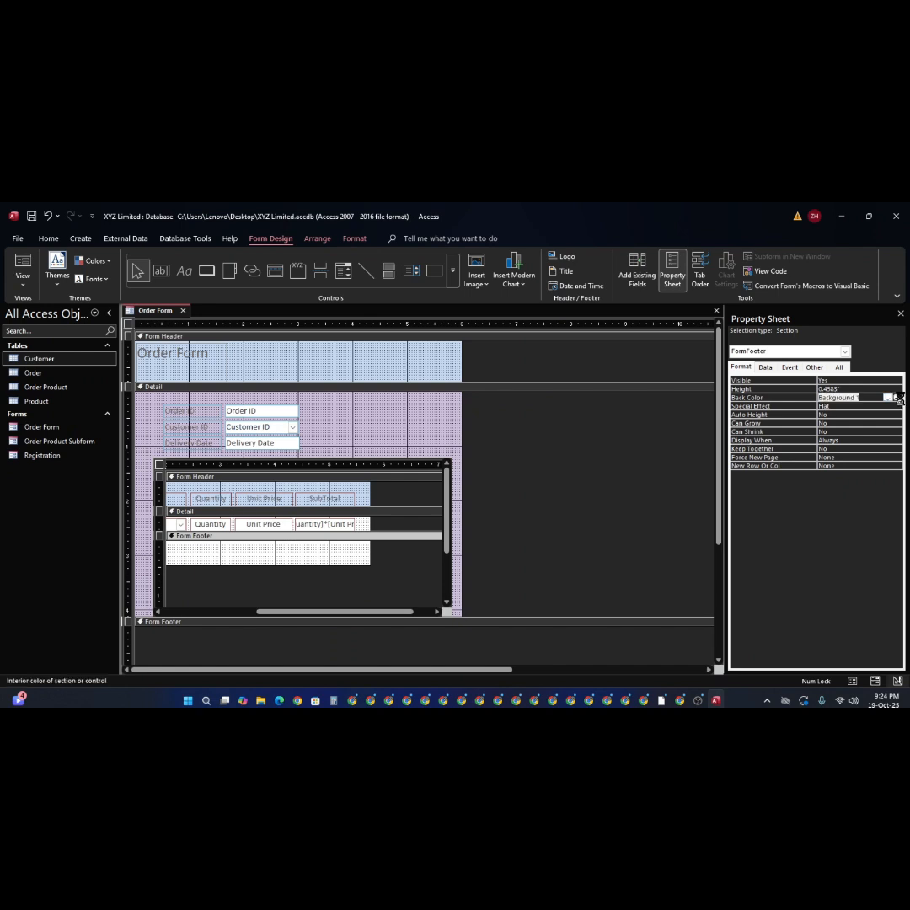
{"action": "left_click", "coordinate": [899, 397]}
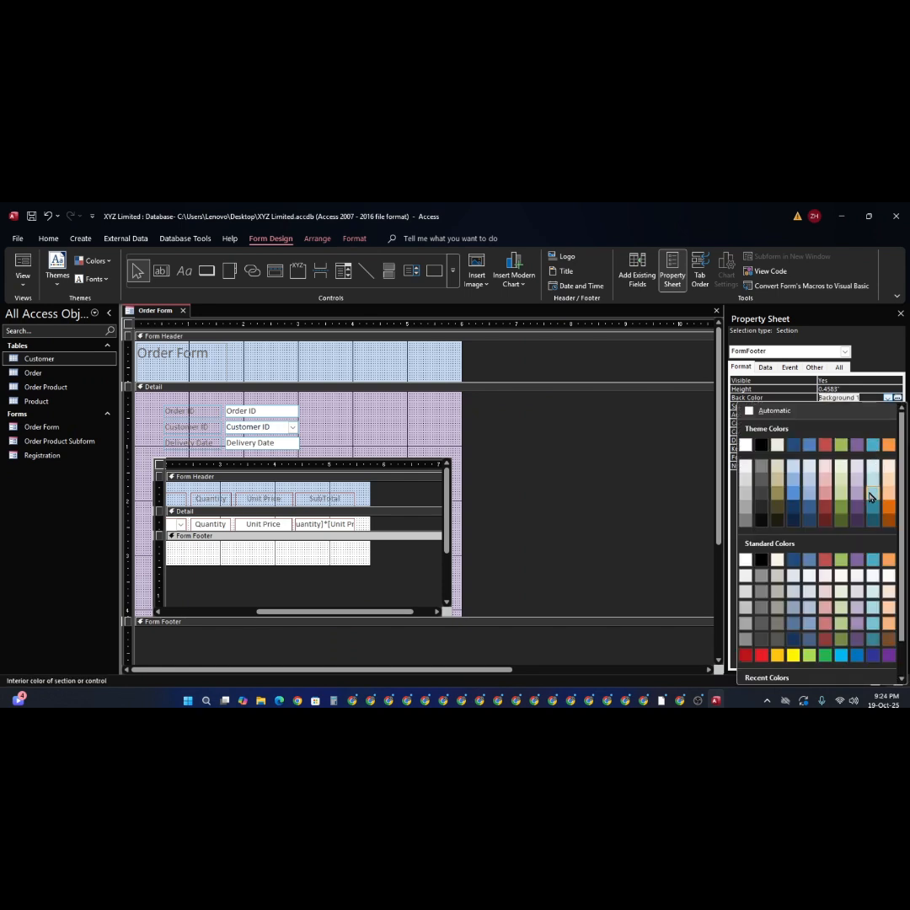
{"action": "left_click", "coordinate": [870, 498]}
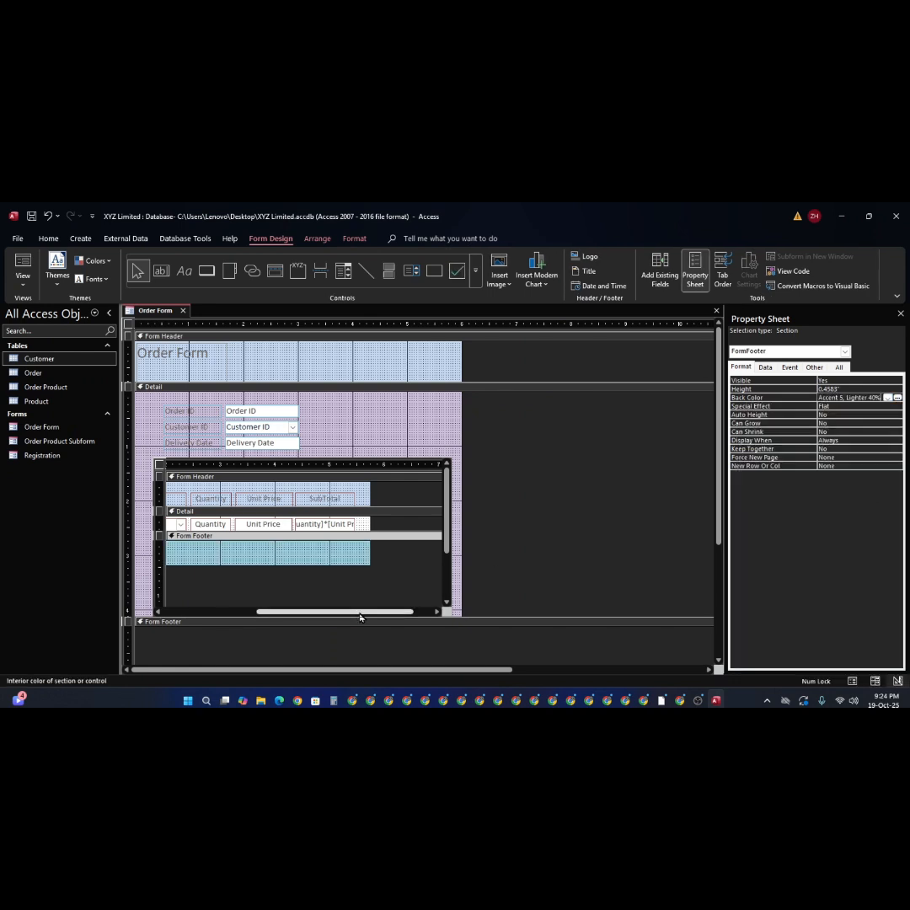
- Examine the full property lists of the main form, its Form Header and its Detail section
{"action": "left_click", "coordinate": [343, 372]}
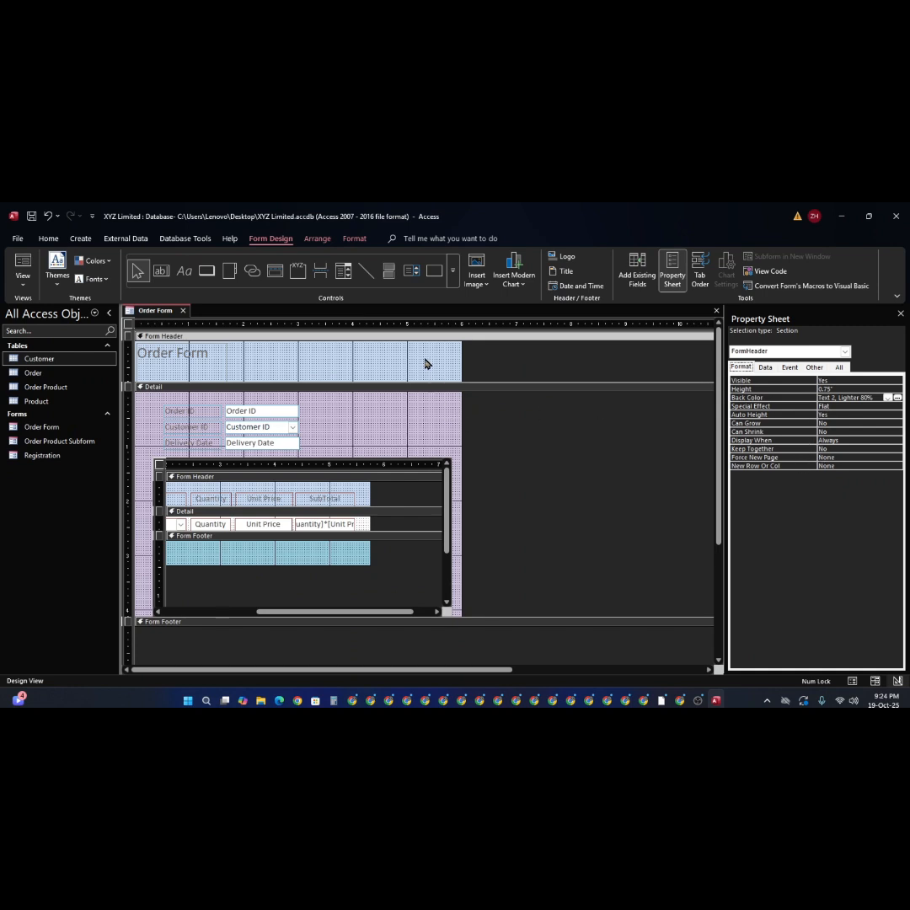
{"action": "left_click", "coordinate": [840, 368]}
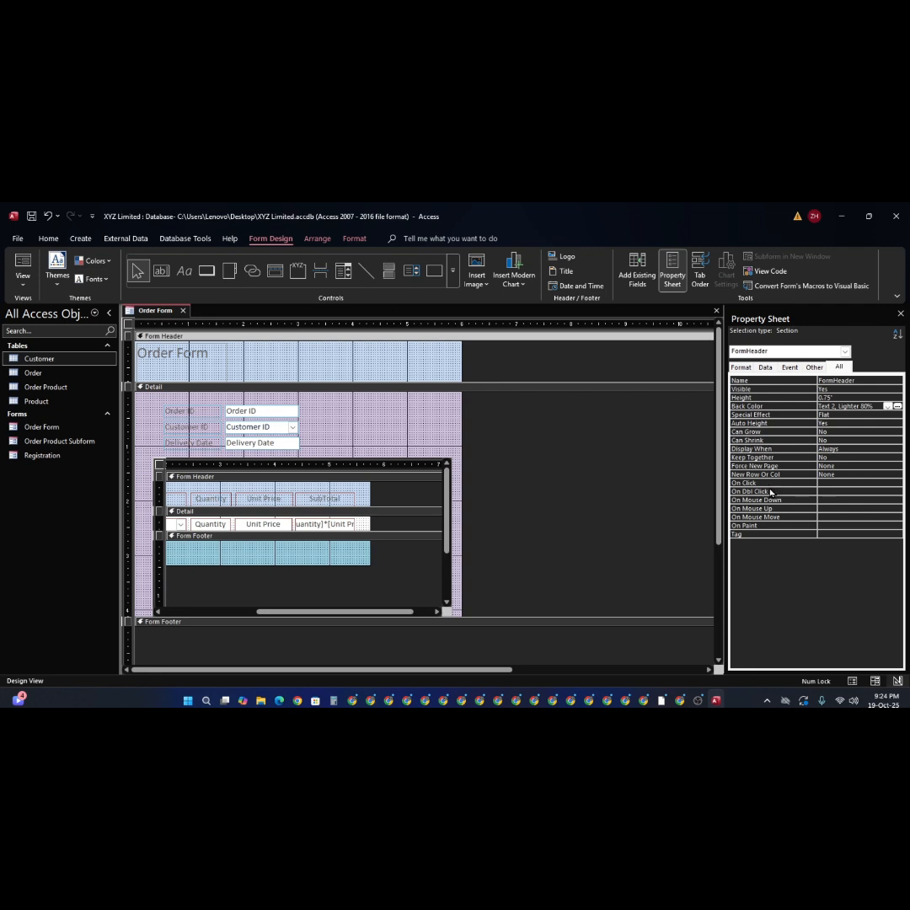
{"action": "left_click", "coordinate": [418, 408]}
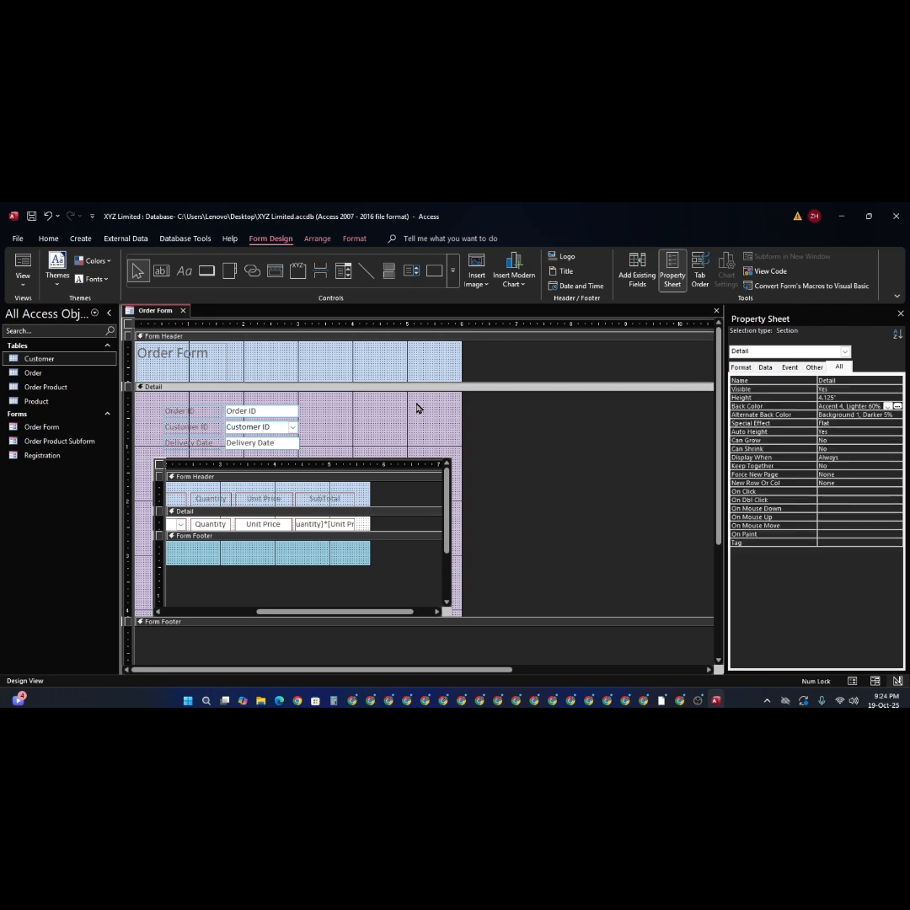
{"action": "left_click", "coordinate": [400, 367]}
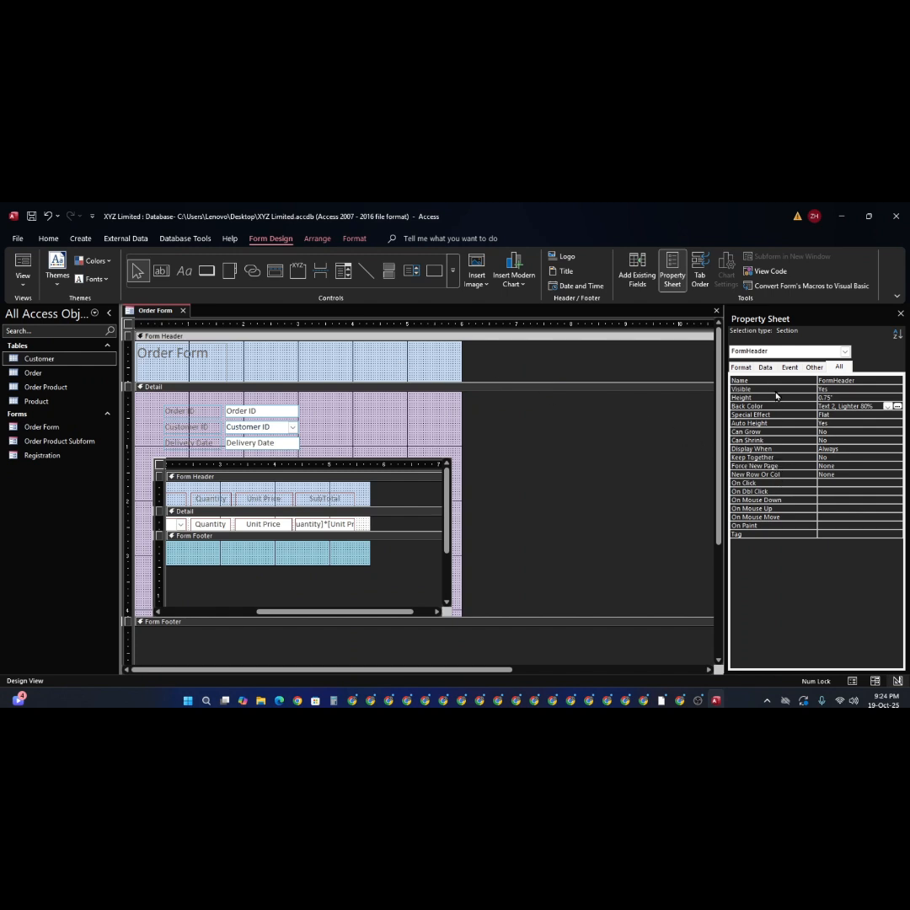
{"action": "left_click", "coordinate": [845, 352]}
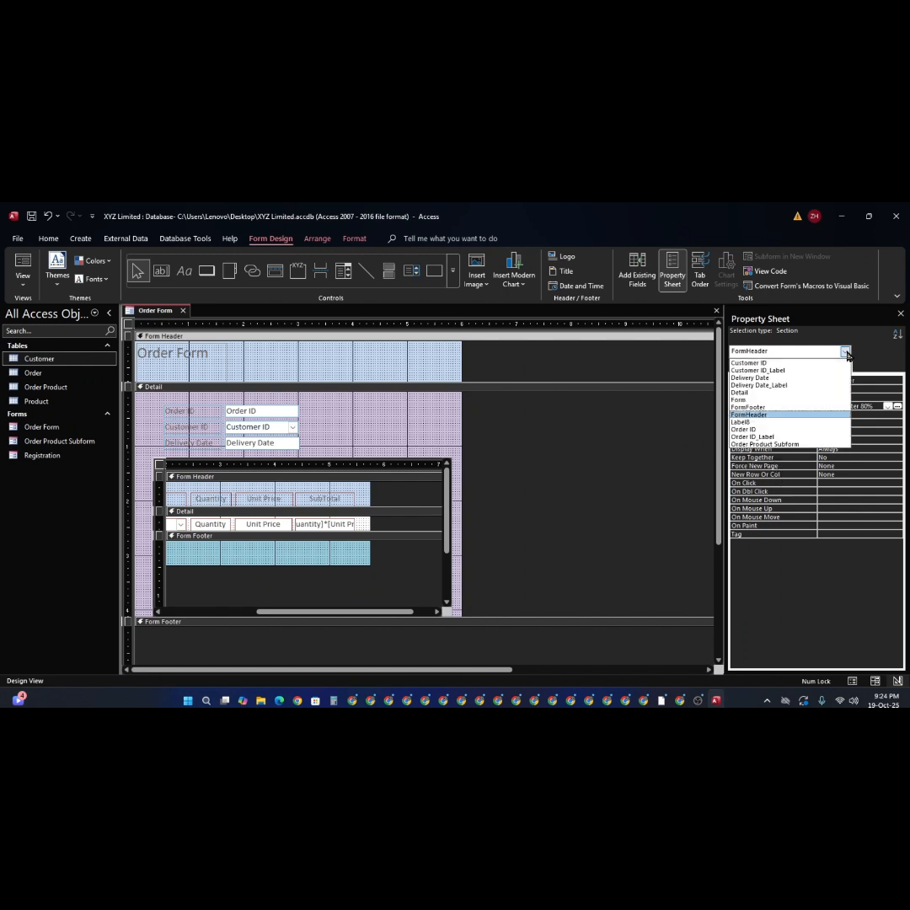
{"action": "left_click", "coordinate": [822, 400]}
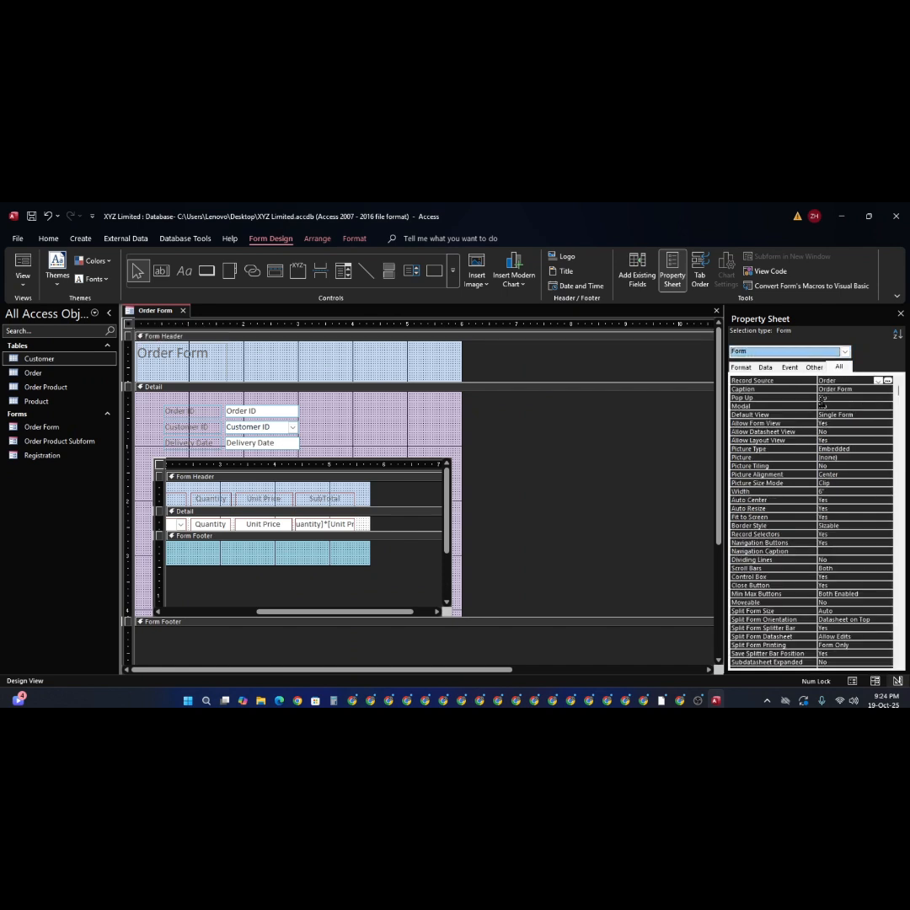
{"action": "left_click", "coordinate": [381, 363]}
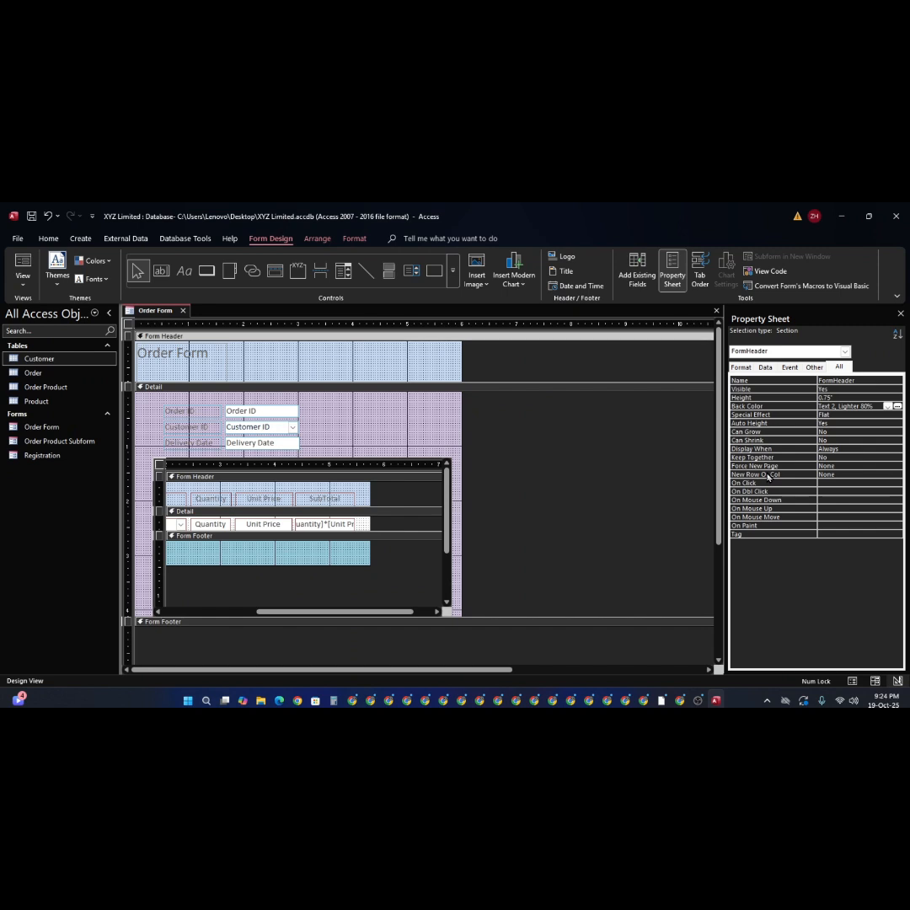
- Close the order form and save the design changes
{"action": "left_click", "coordinate": [717, 311]}
{"action": "left_click", "coordinate": [409, 437]}
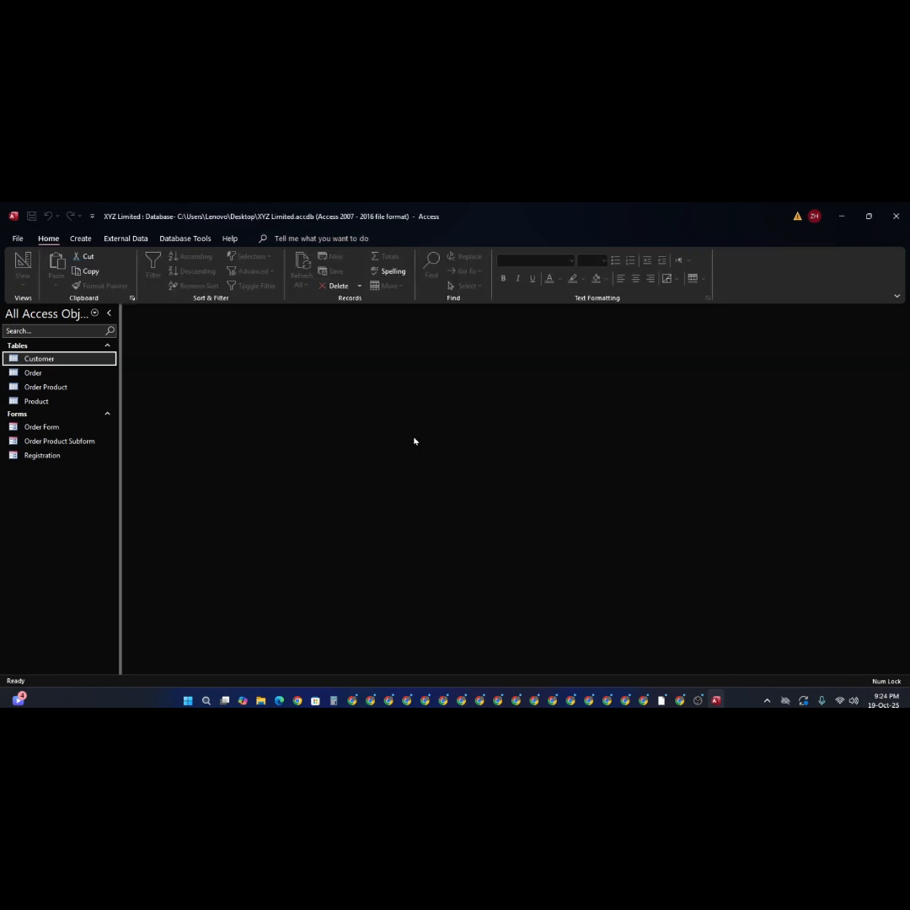
- View the Order Product Subform on its own in Form View, close it, and open the order form in Form View
{"action": "double_click", "coordinate": [42, 441]}
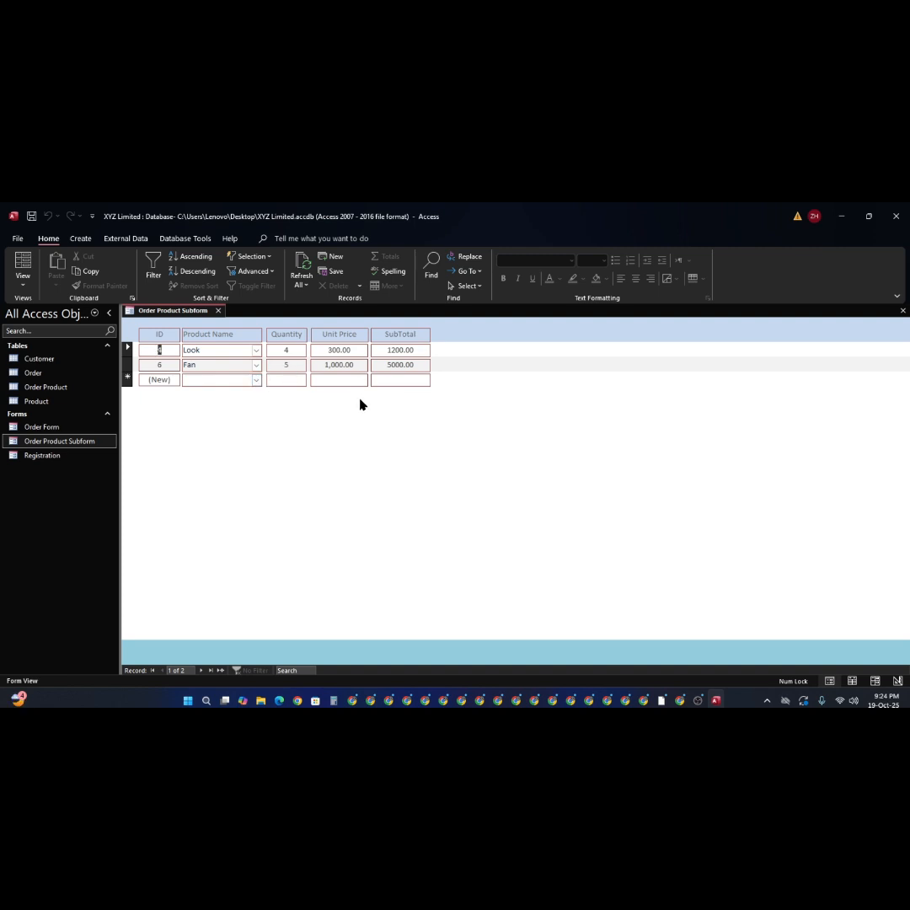
{"action": "left_click", "coordinate": [400, 380]}
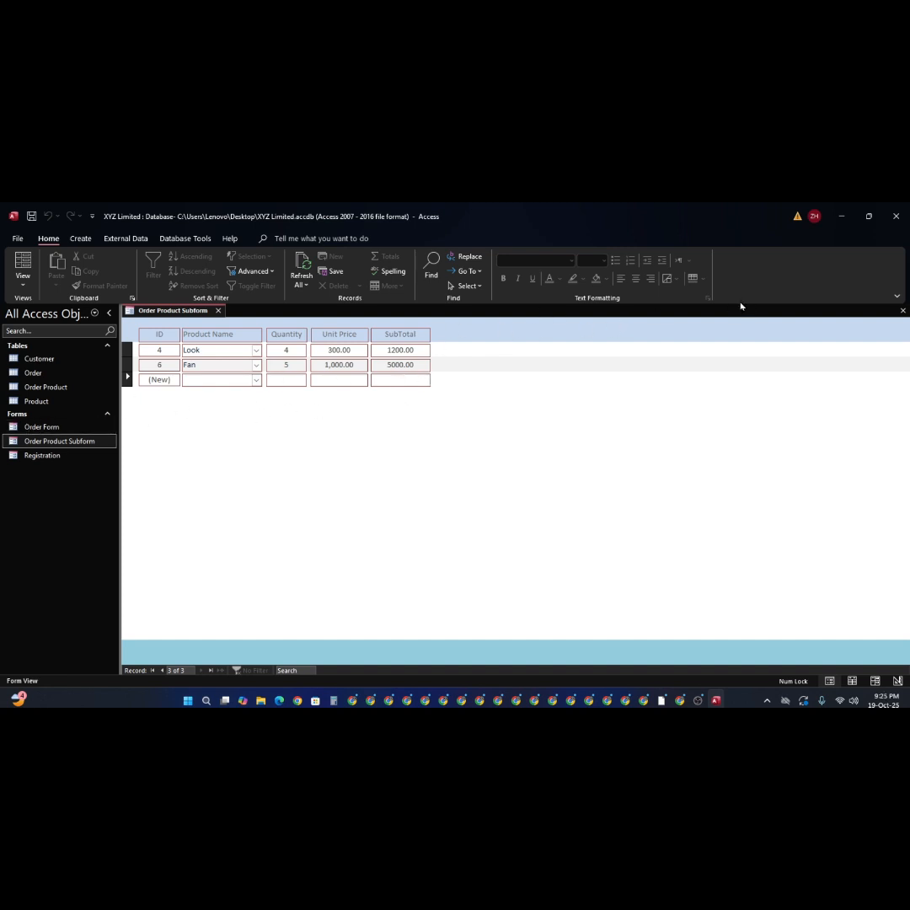
{"action": "left_click", "coordinate": [901, 313]}
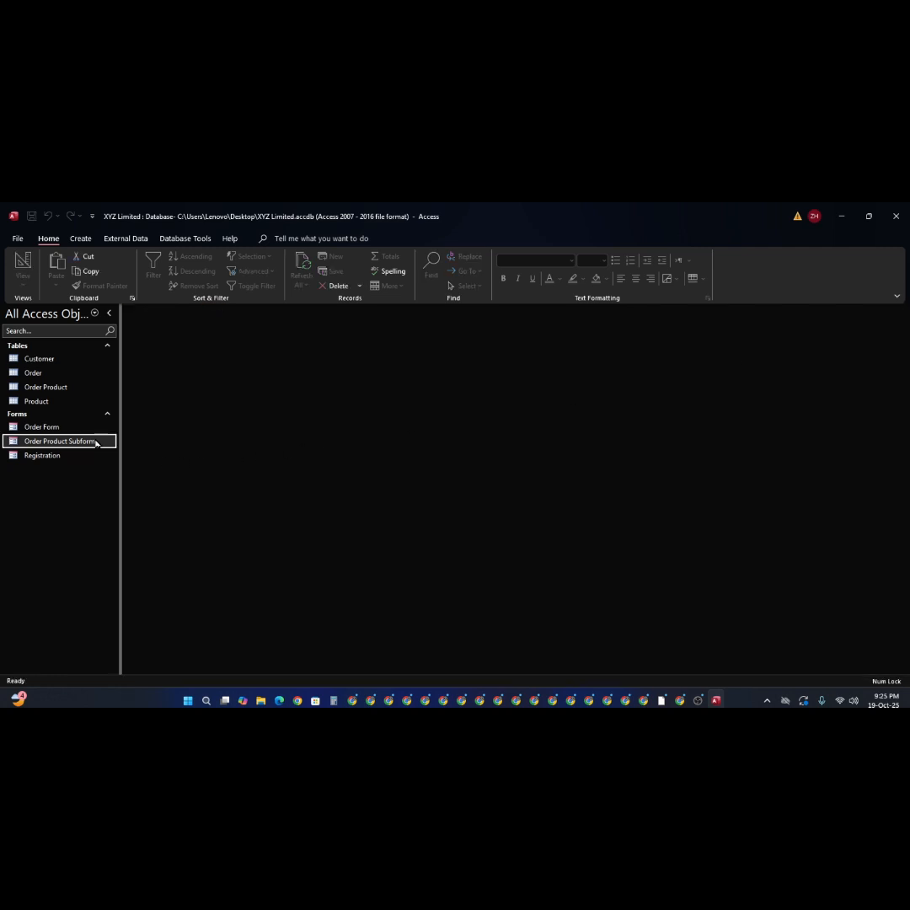
{"action": "double_click", "coordinate": [21, 427]}
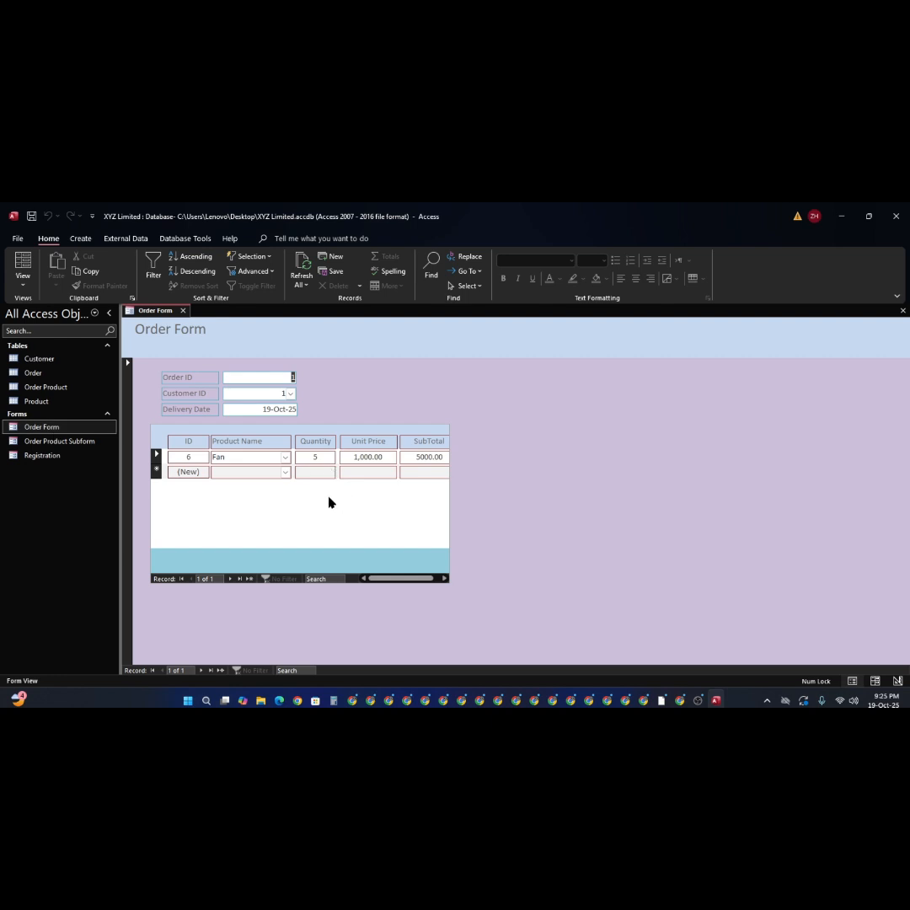
- In Design View, move the Order ID, Customer ID and Delivery Date labels and fields toward the form's middle and set their border width to 2 pt
{"action": "left_click", "coordinate": [329, 500]}
{"action": "left_click", "coordinate": [297, 473]}
{"action": "right_click", "coordinate": [567, 430]}
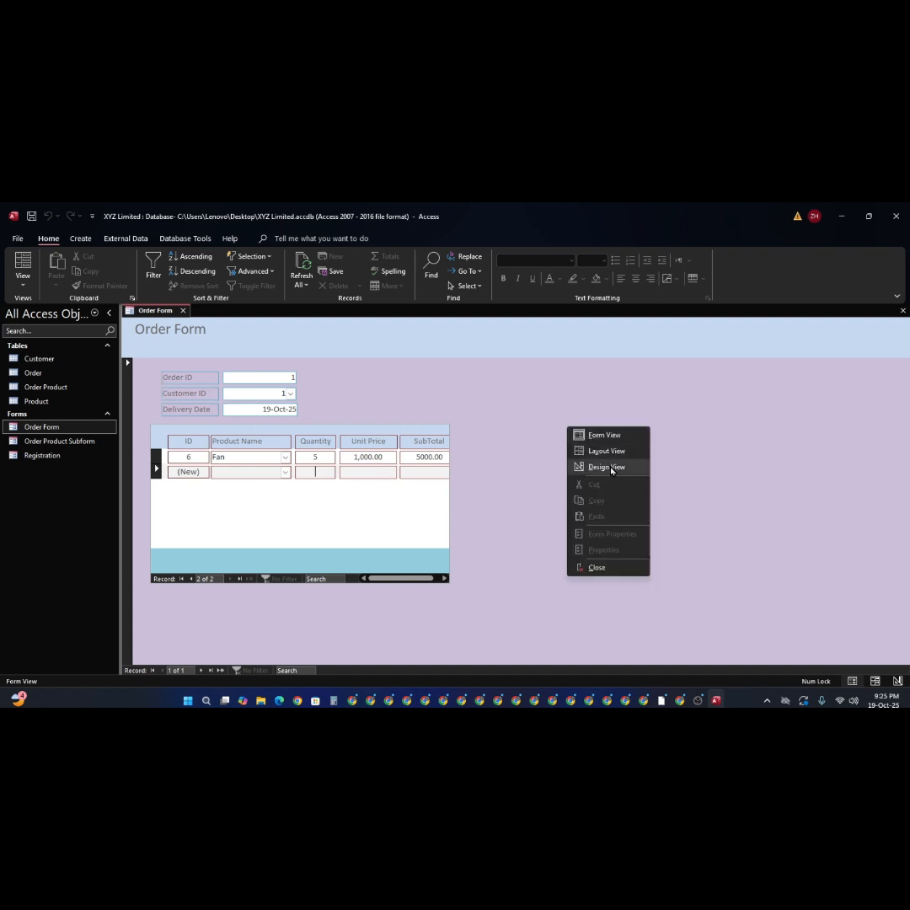
{"action": "left_click", "coordinate": [605, 467]}
{"action": "left_click_drag", "start_coordinate": [160, 411], "coordinate": [348, 434]}
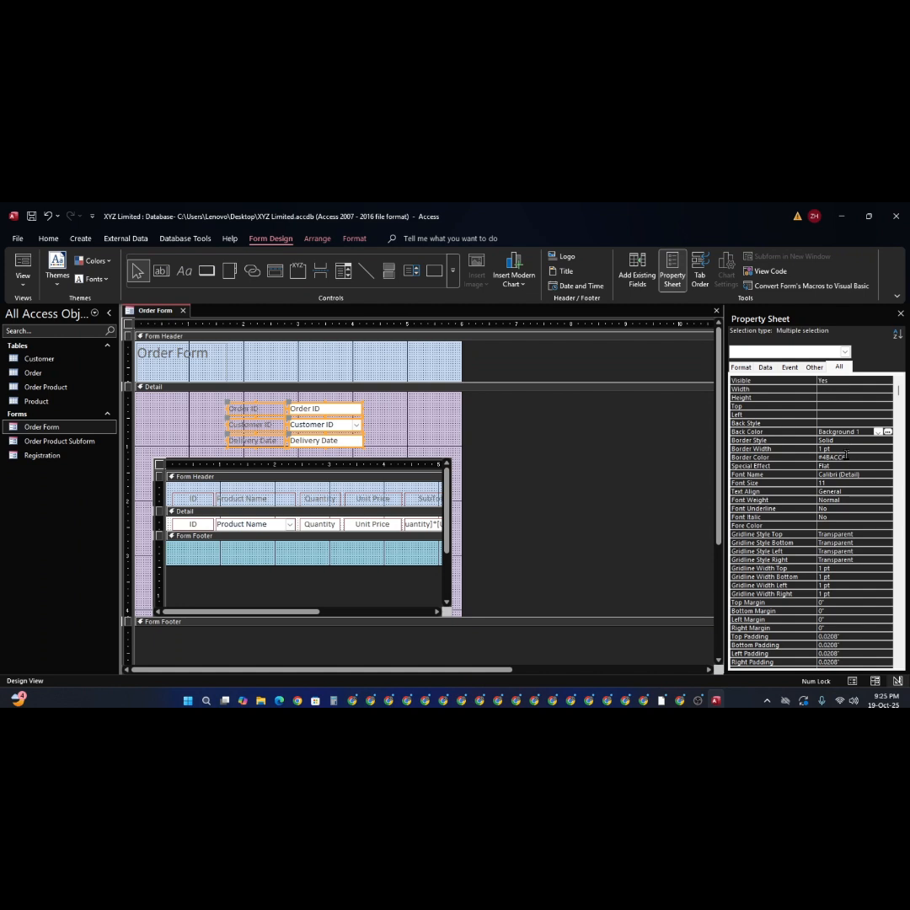
{"action": "left_click", "coordinate": [886, 449]}
{"action": "left_click", "coordinate": [886, 451]}
{"action": "left_click", "coordinate": [862, 466]}
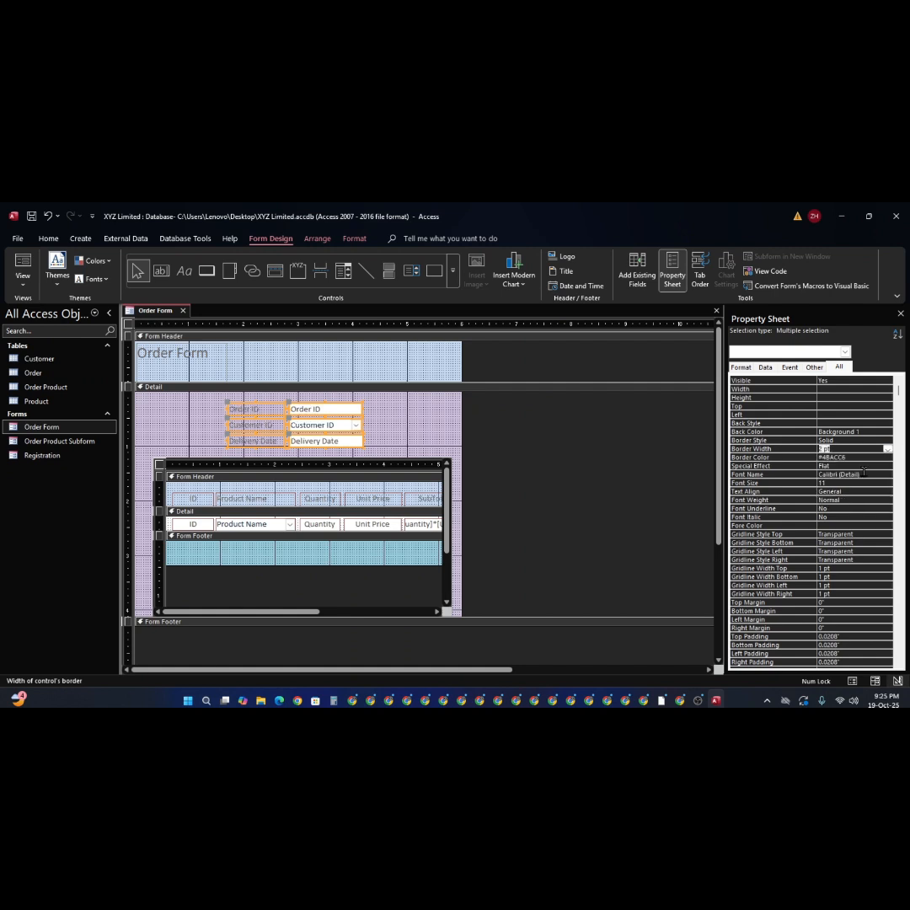
{"action": "left_click", "coordinate": [394, 426]}
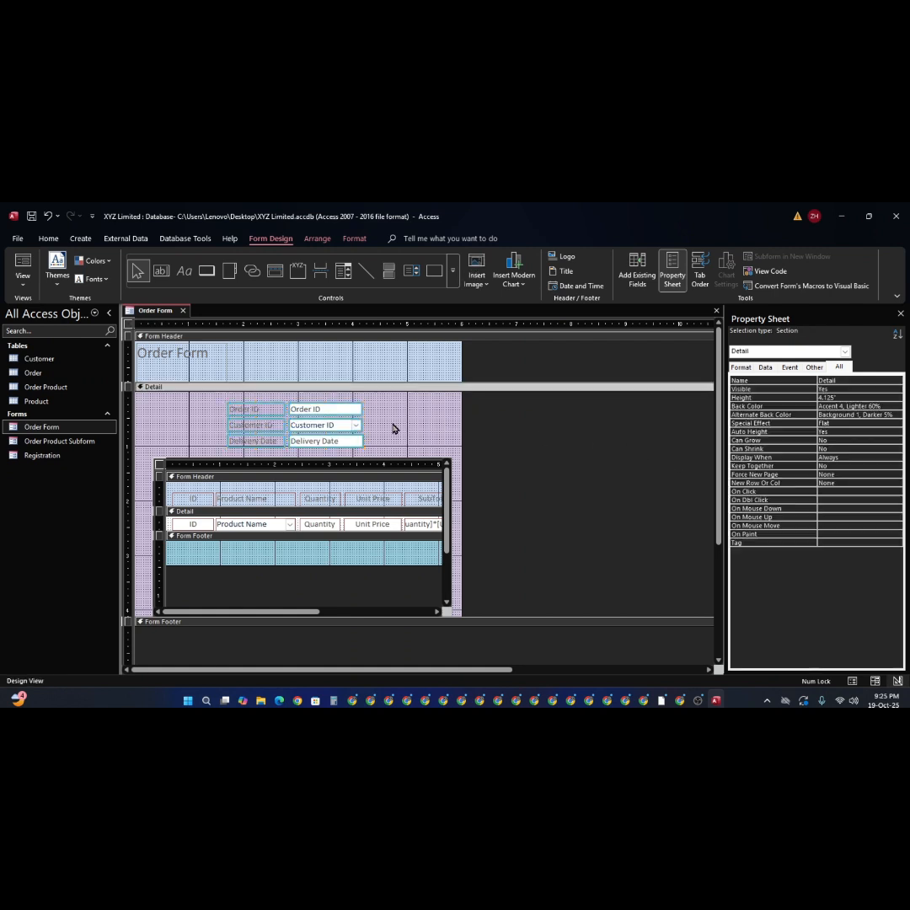
- Enlarge the main form's Form Header section slightly by lowering its bottom edge
{"action": "left_click", "coordinate": [393, 373]}
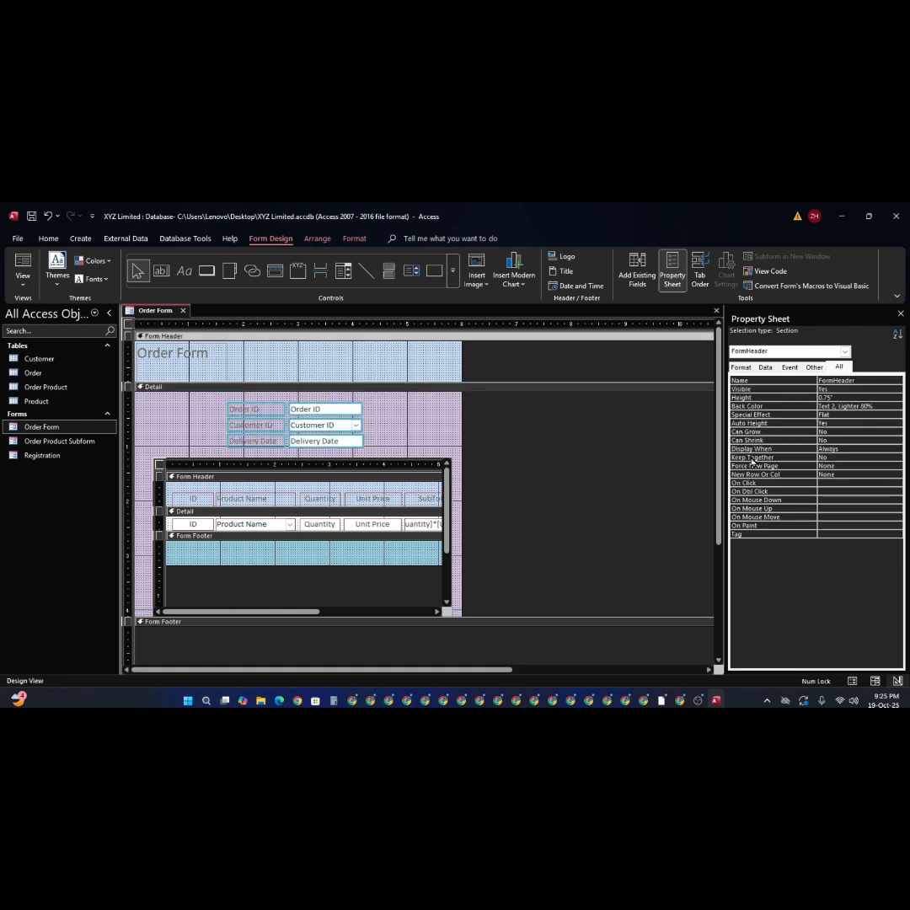
{"action": "left_click", "coordinate": [742, 368]}
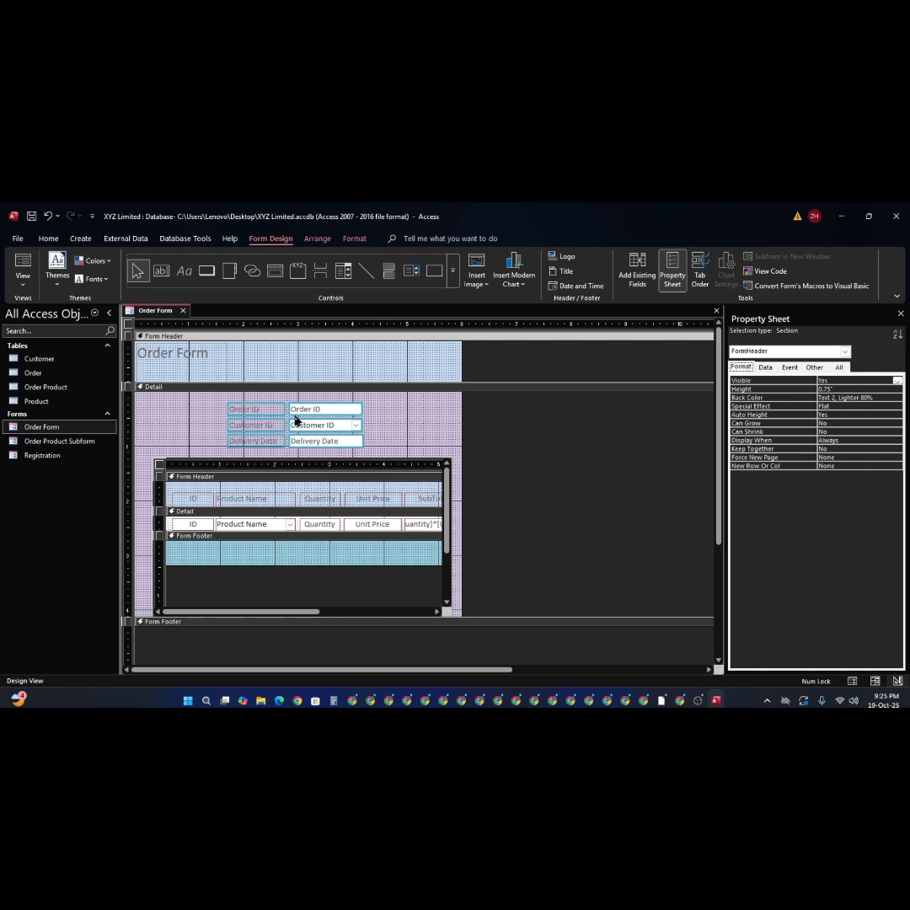
{"action": "left_click", "coordinate": [321, 381]}
{"action": "left_click", "coordinate": [177, 364]}
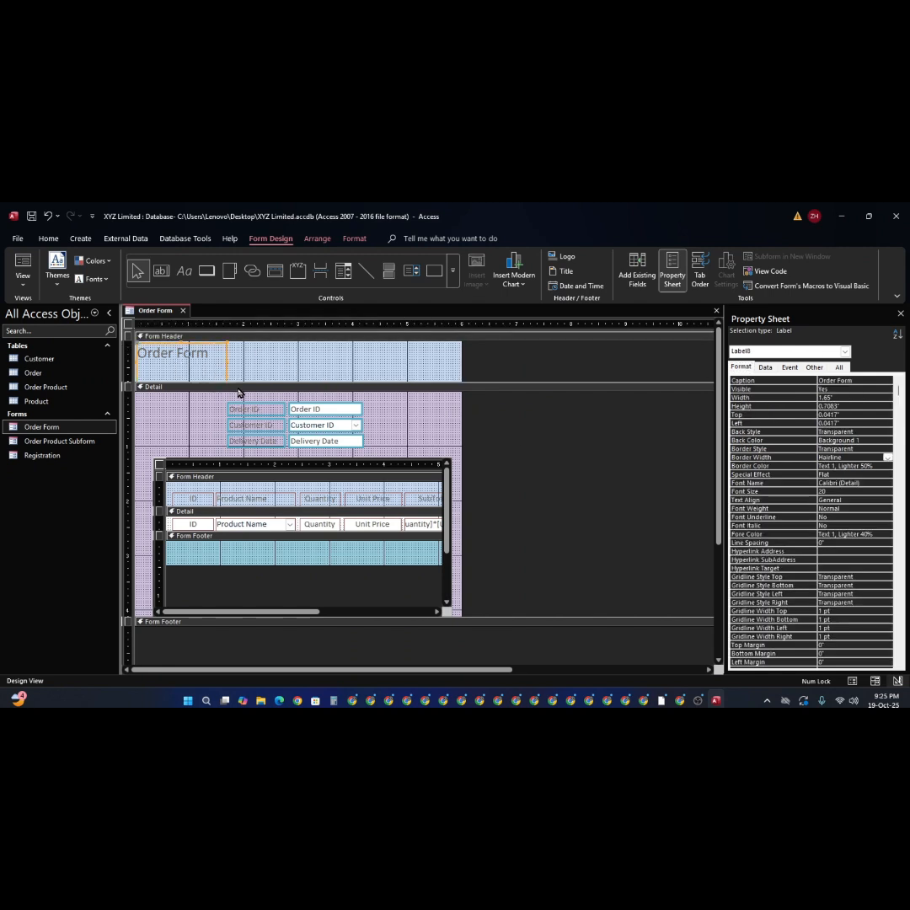
{"action": "left_click_drag", "start_coordinate": [250, 382], "coordinate": [251, 401]}
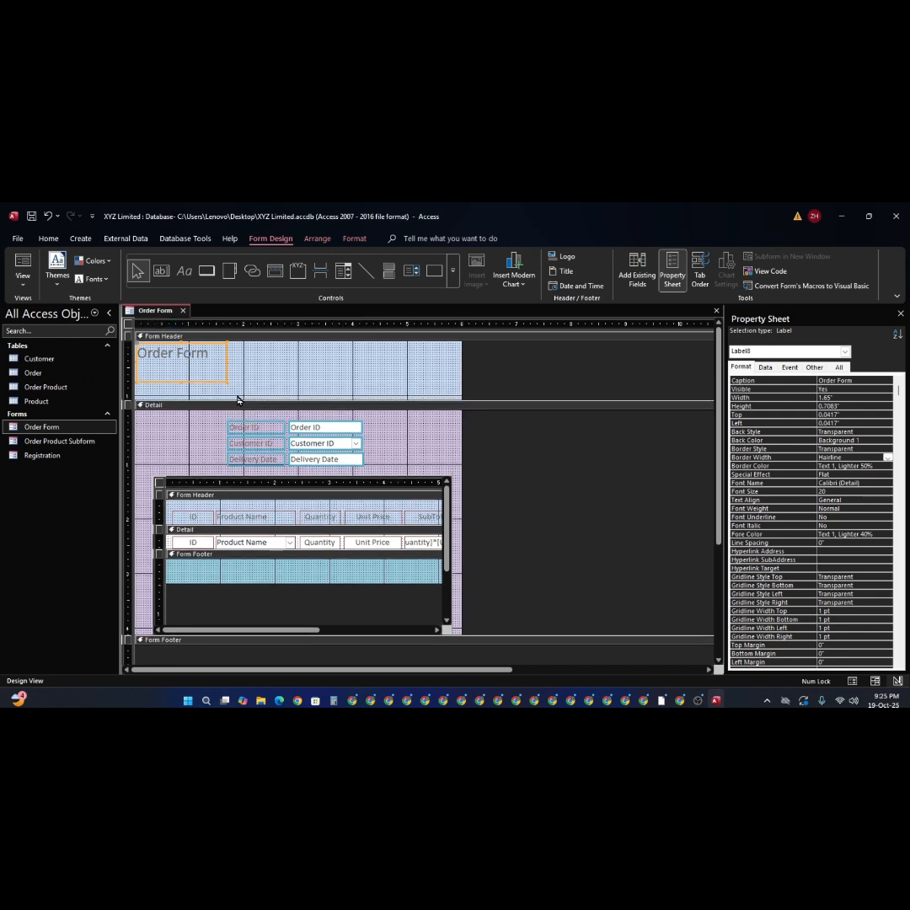
- Fit the Order Form title label to its text, place it about 2.13" across and 0.25" down in the header, and make it bold
{"action": "double_click", "coordinate": [227, 382]}
{"action": "left_click_drag", "start_coordinate": [214, 359], "coordinate": [327, 370]}
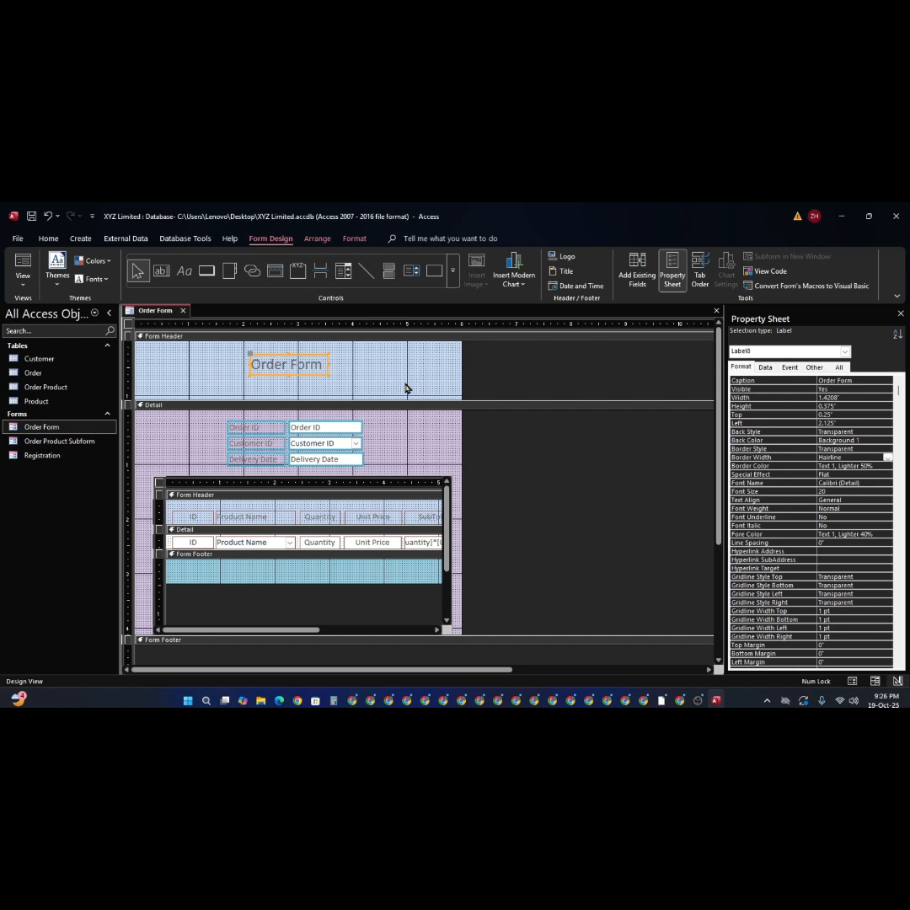
{"action": "left_click", "coordinate": [49, 240]}
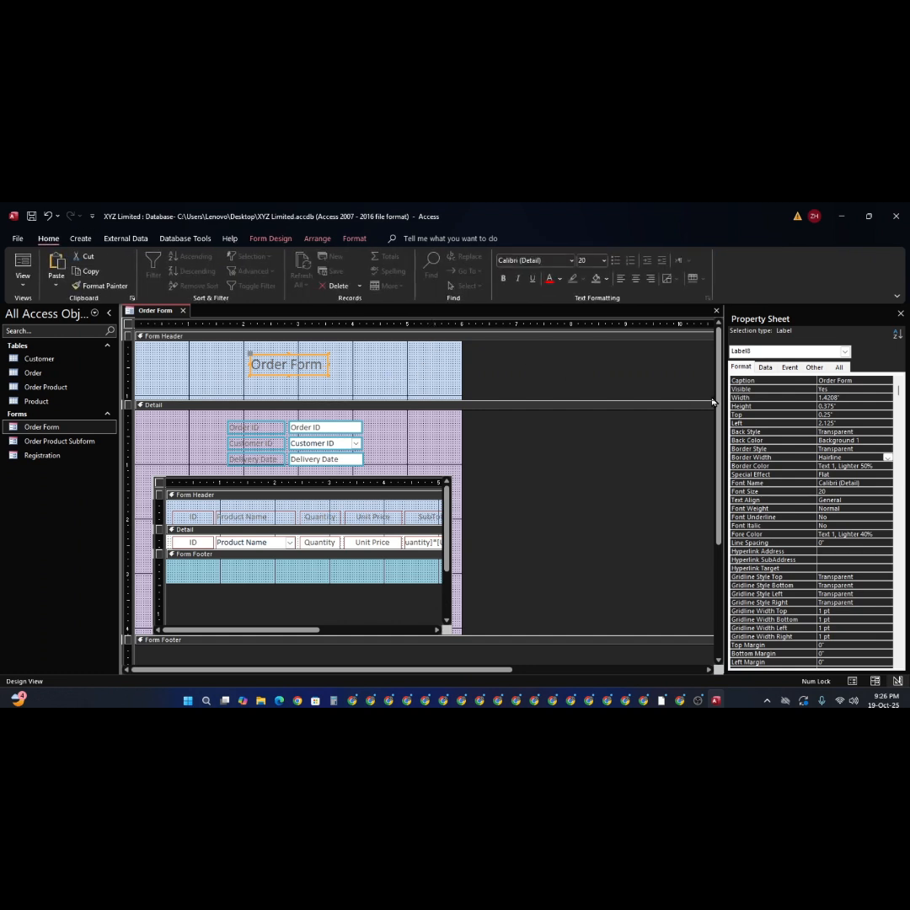
{"action": "left_click", "coordinate": [504, 278]}
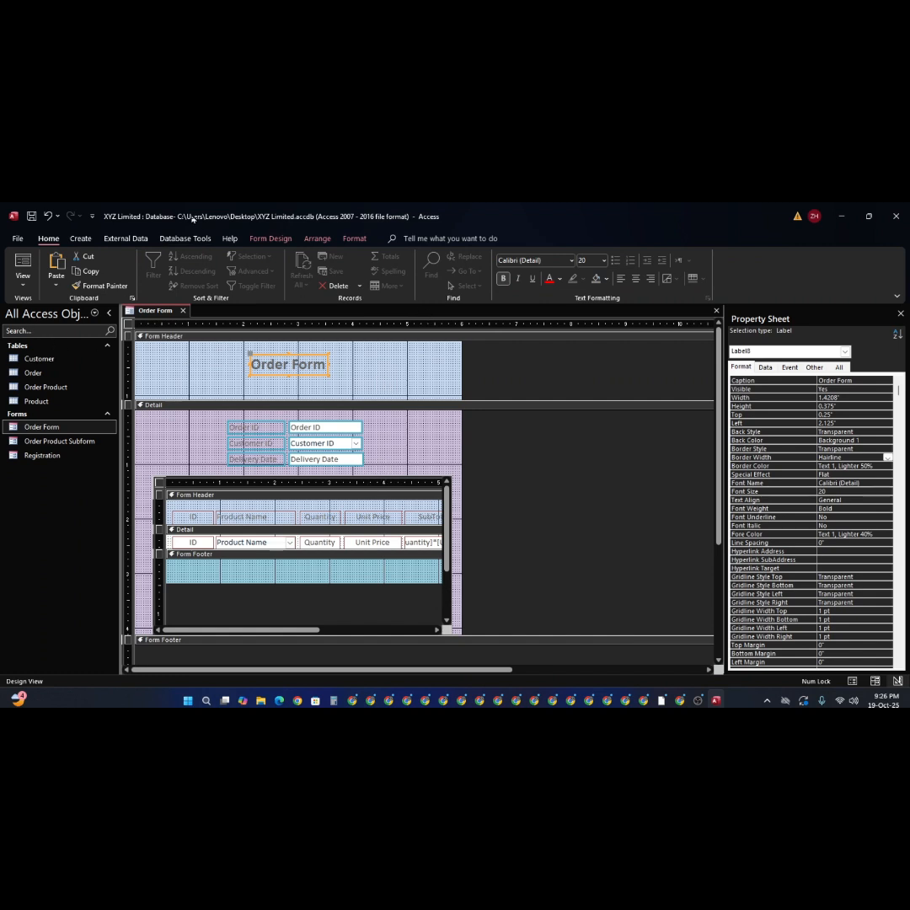
- Check the order form's layout in Form View, including the far end of the subform's SubTotal column
{"action": "left_click", "coordinate": [23, 266]}
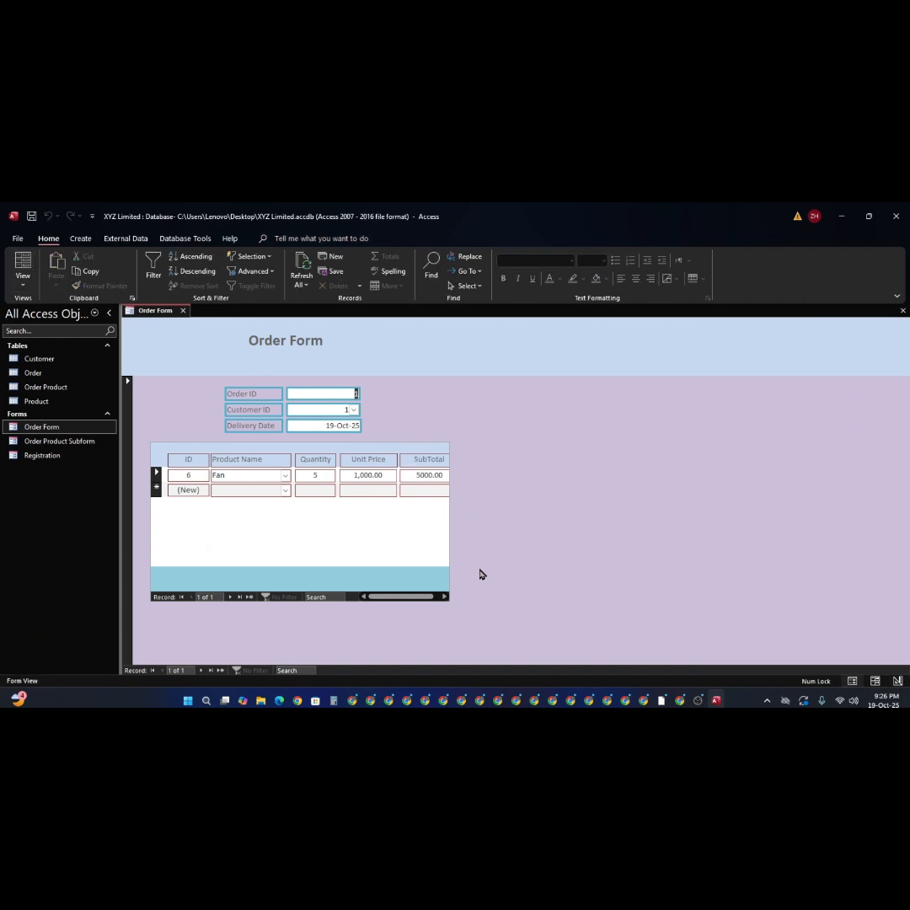
{"action": "left_click", "coordinate": [445, 596]}
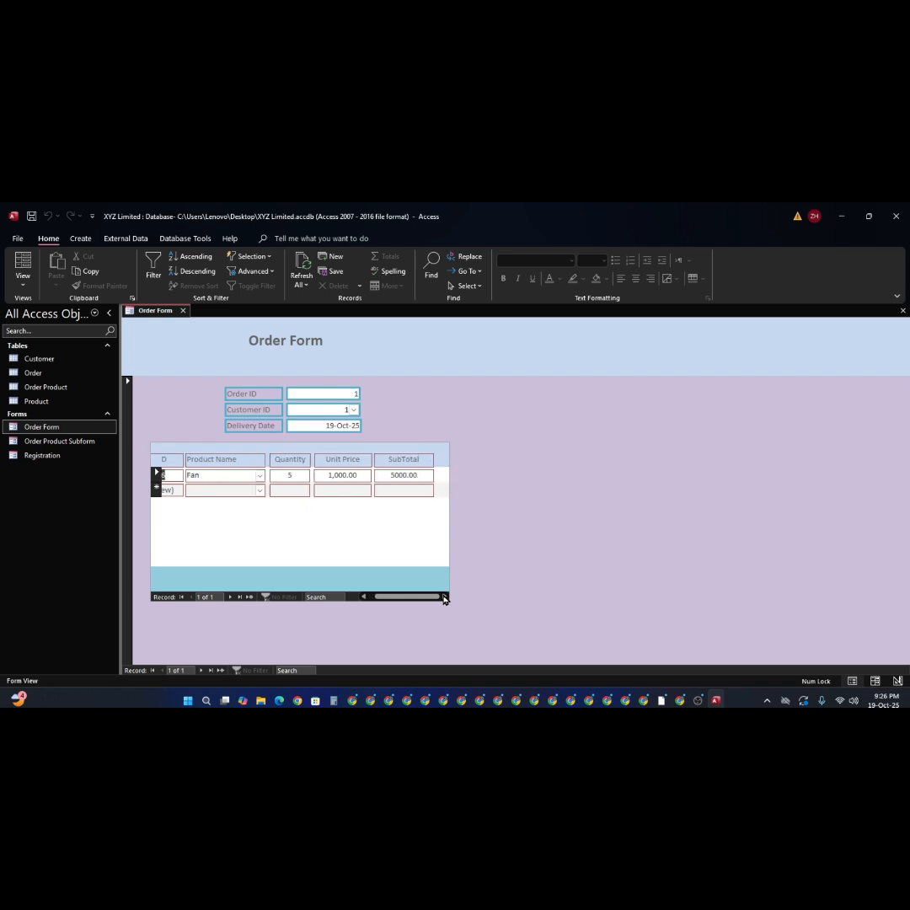
{"action": "left_click", "coordinate": [363, 597]}
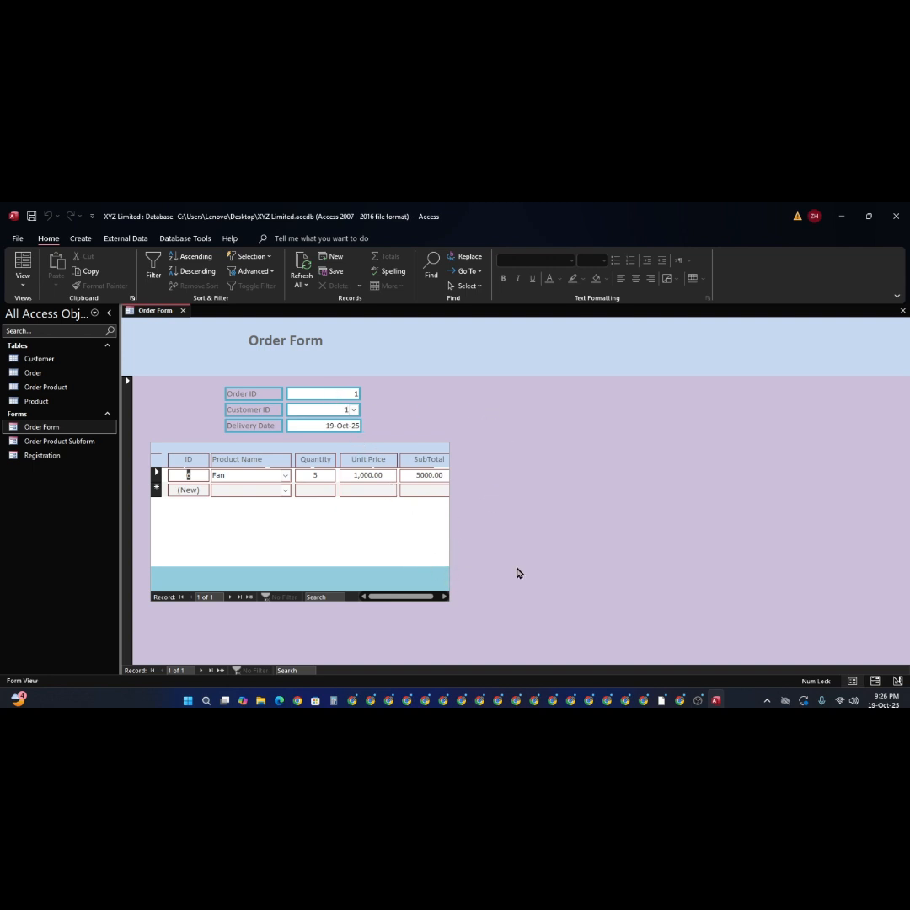
- Return the order form to Design View and expand the main form's Form Footer section to about 0.83" high
{"action": "right_click", "coordinate": [557, 543]}
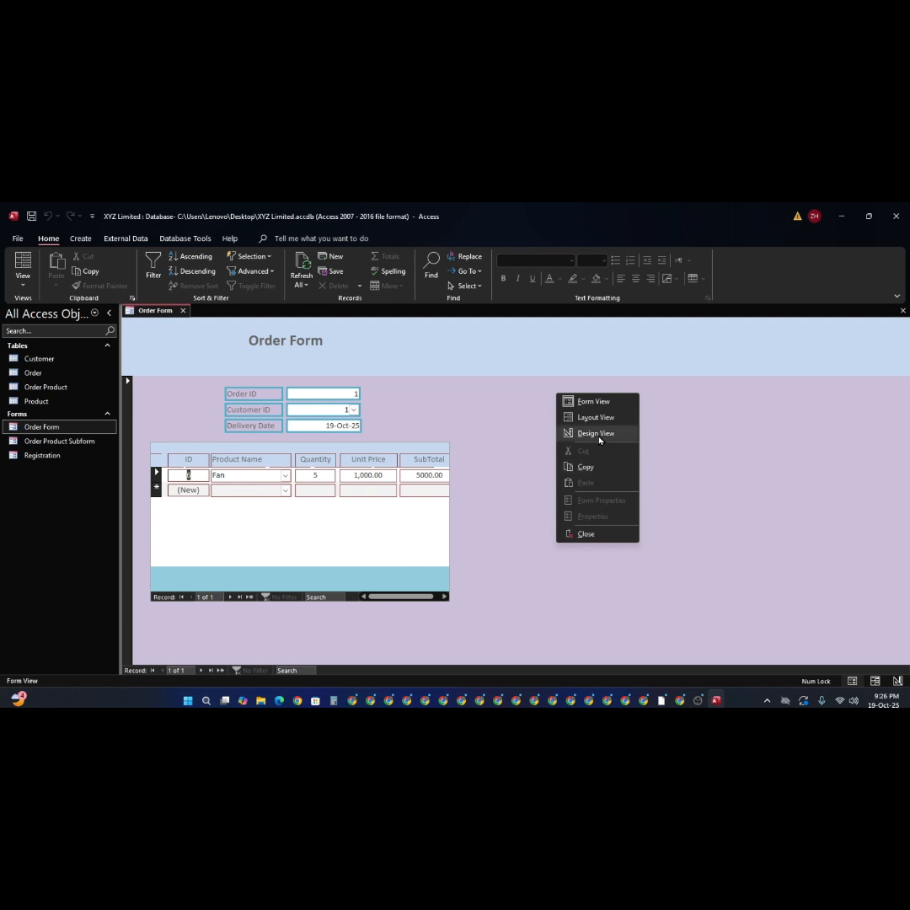
{"action": "left_click", "coordinate": [599, 433]}
{"action": "scroll", "coordinate": [545, 577], "scroll_direction": "down", "scroll_amount": 3}
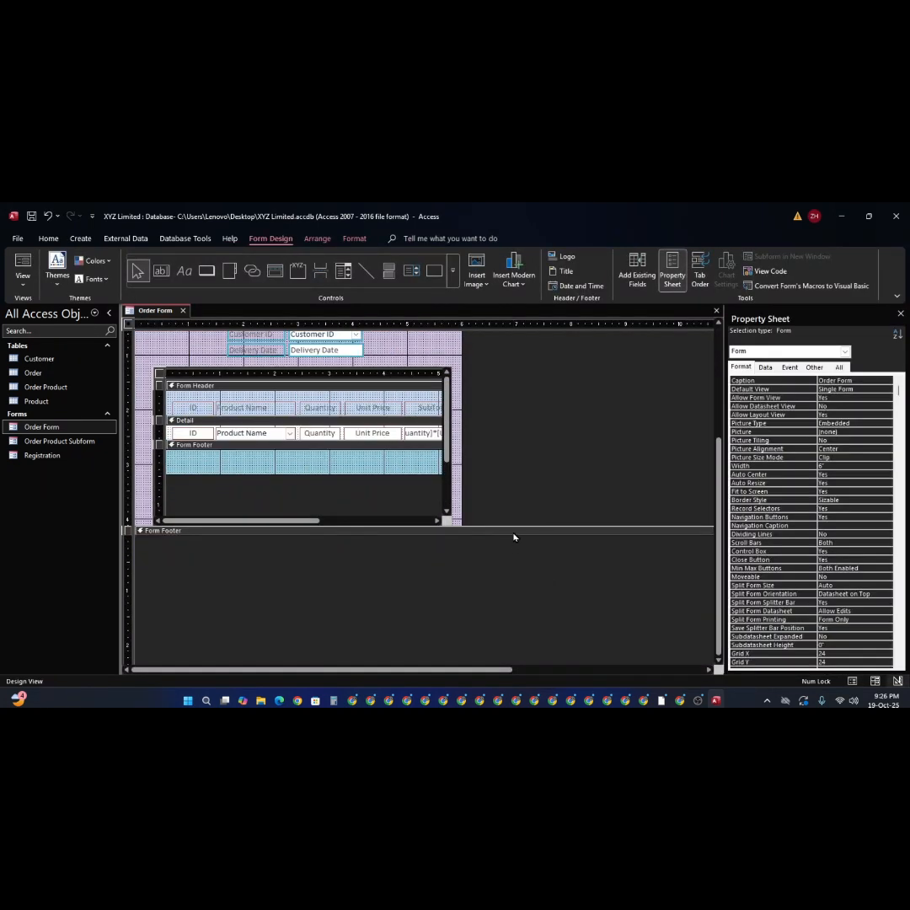
{"action": "left_click", "coordinate": [514, 533]}
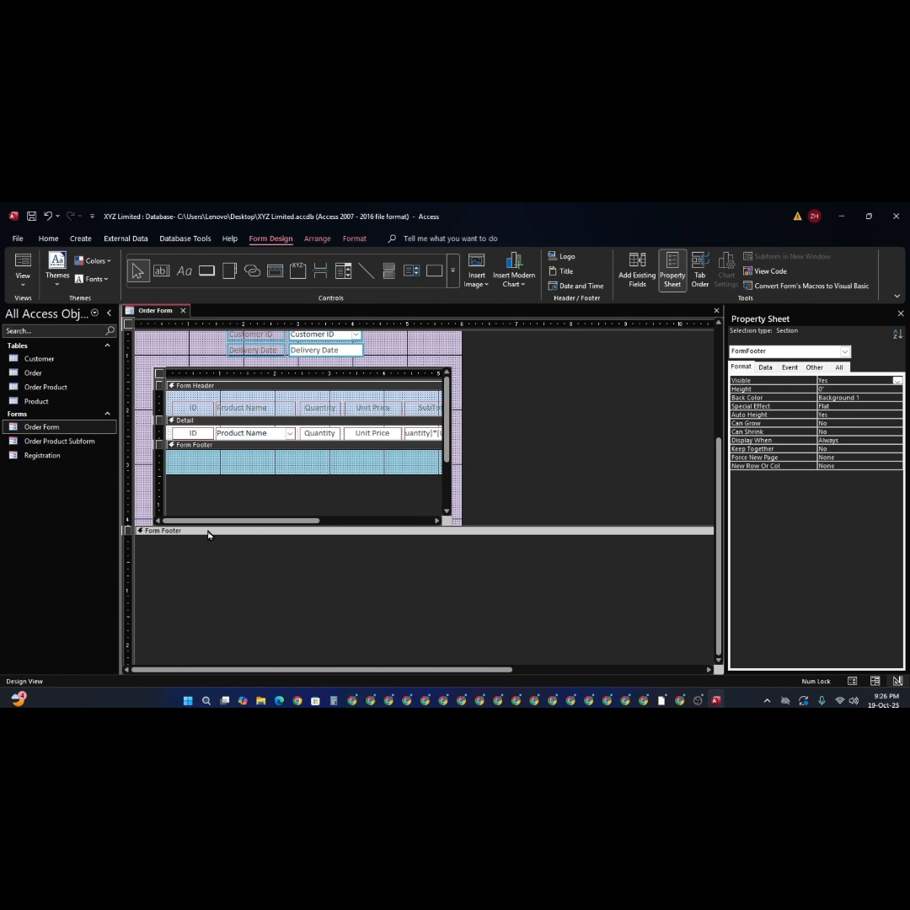
{"action": "left_click_drag", "start_coordinate": [204, 534], "coordinate": [204, 581]}
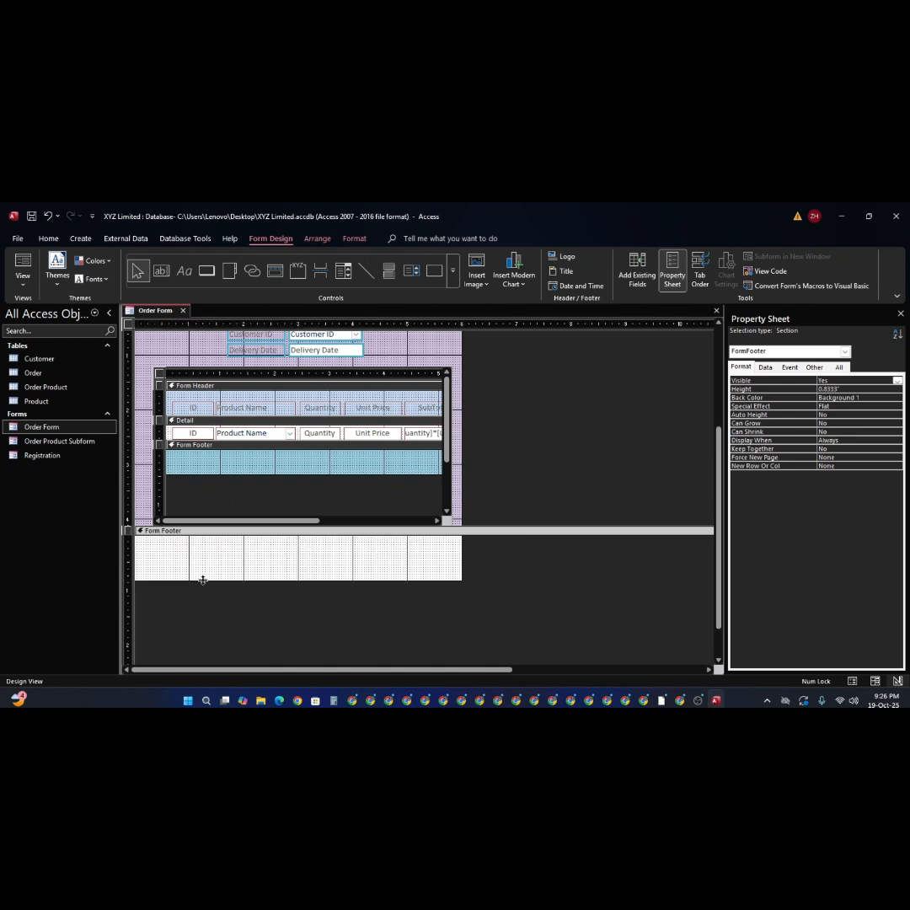
- Examine the property categories of the main form's Form Footer and preview the footer in Form View
{"action": "left_click", "coordinate": [766, 367]}
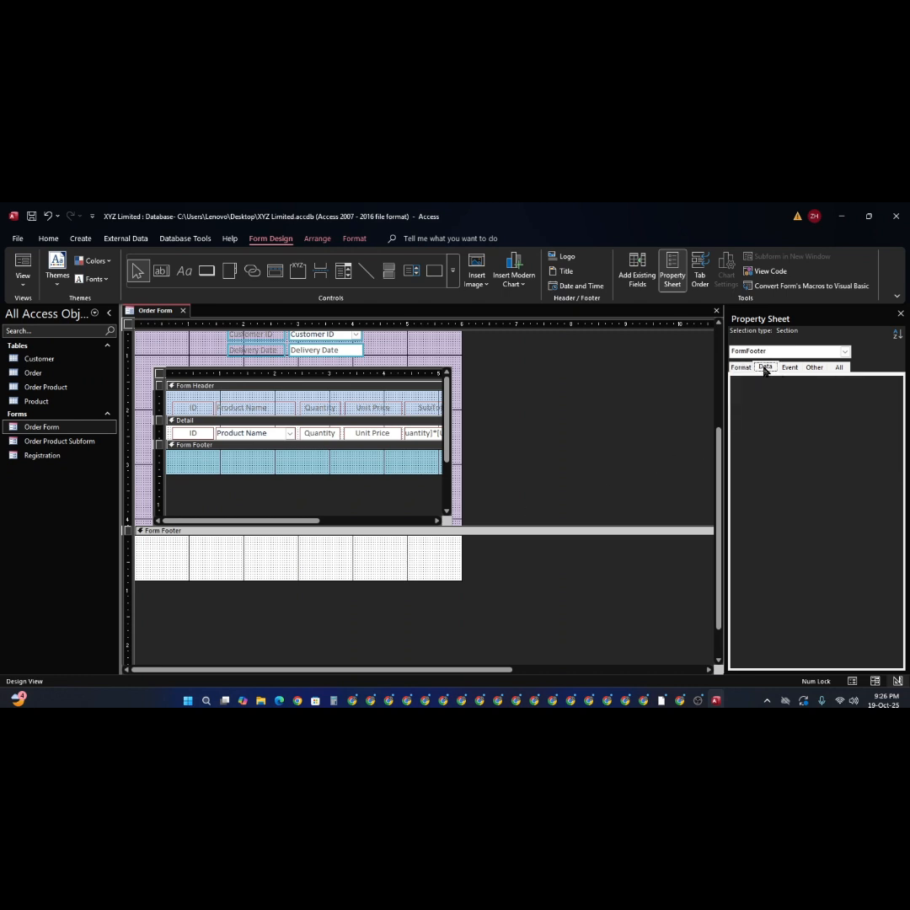
{"action": "left_click", "coordinate": [840, 369]}
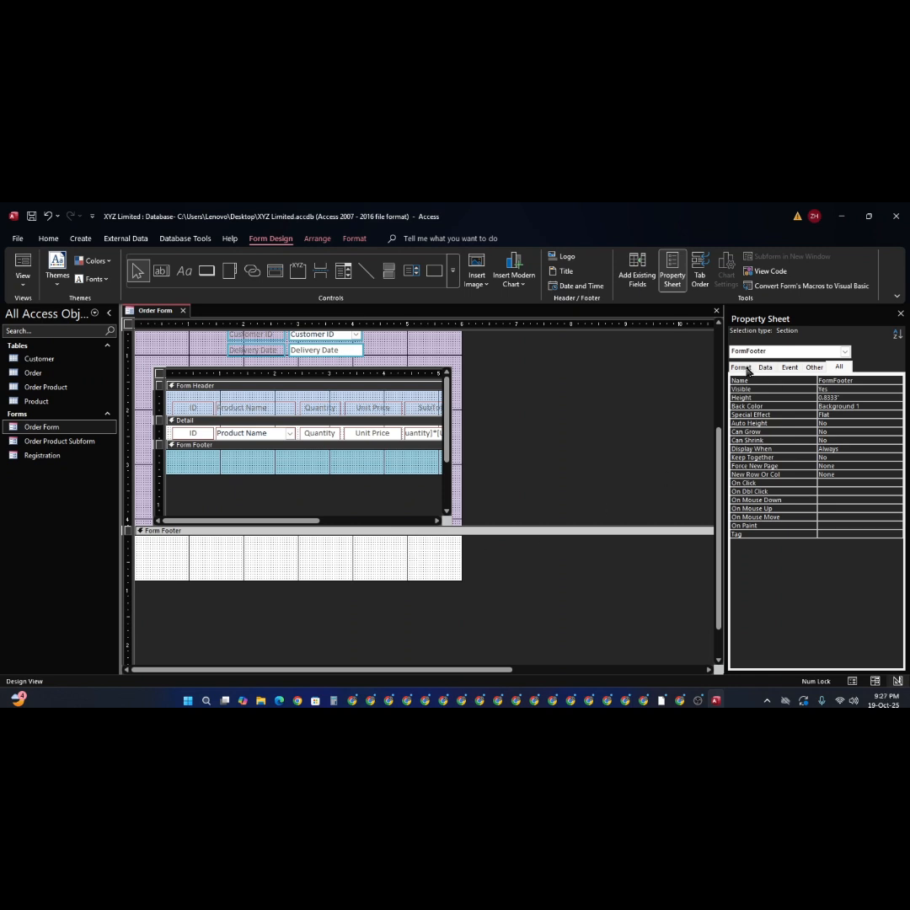
{"action": "left_click", "coordinate": [845, 352]}
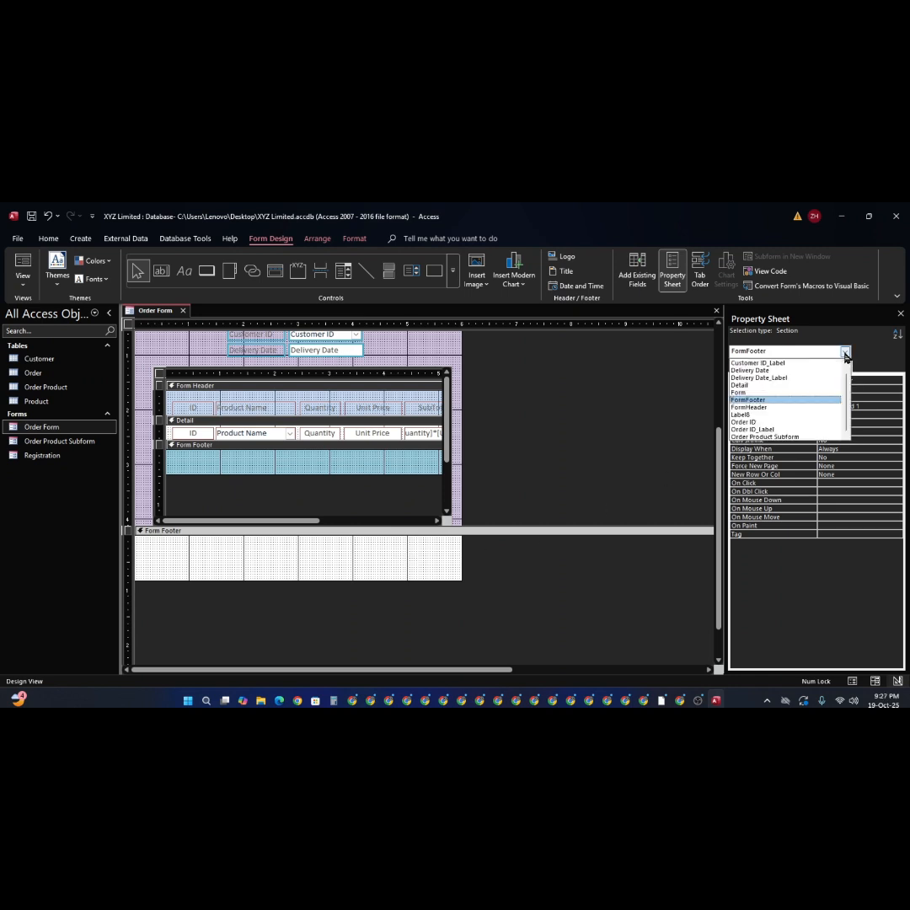
{"action": "left_click", "coordinate": [815, 401]}
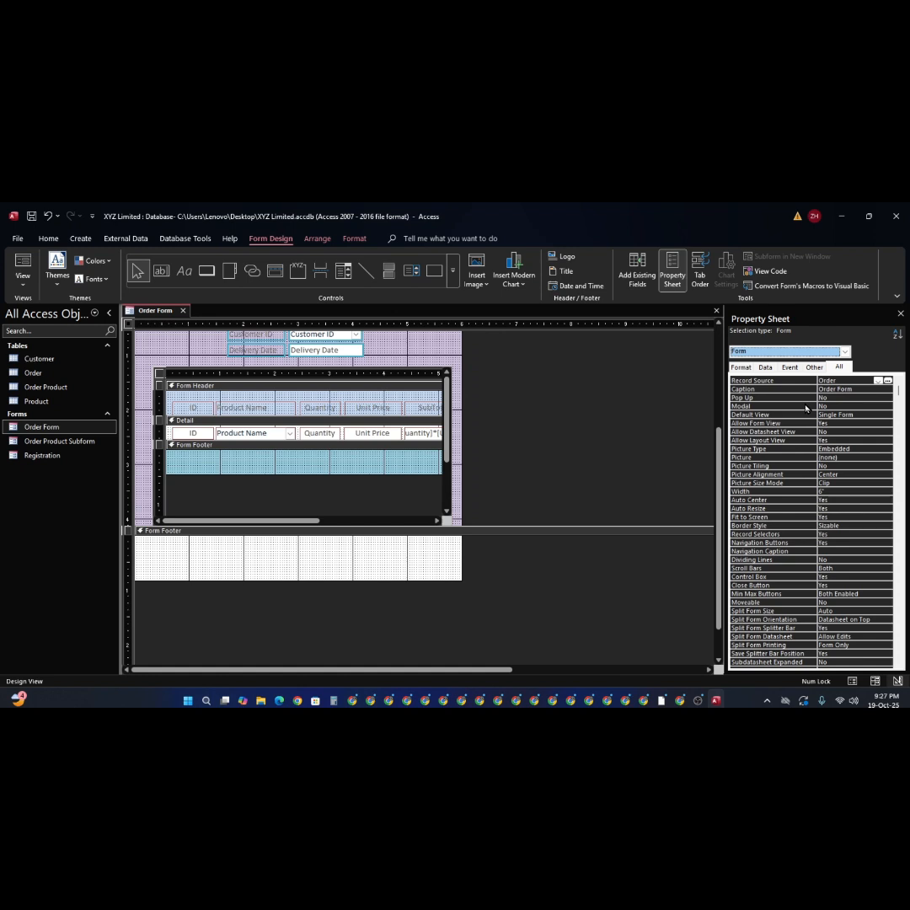
{"action": "left_click", "coordinate": [327, 556]}
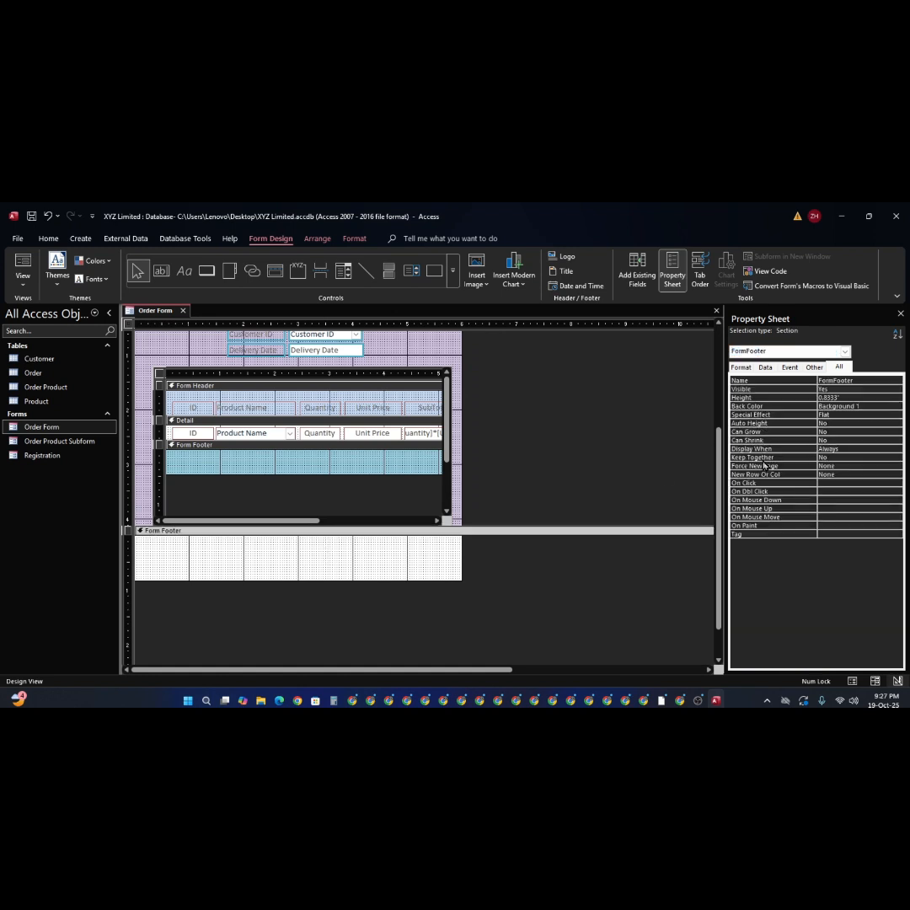
{"action": "left_click", "coordinate": [741, 368]}
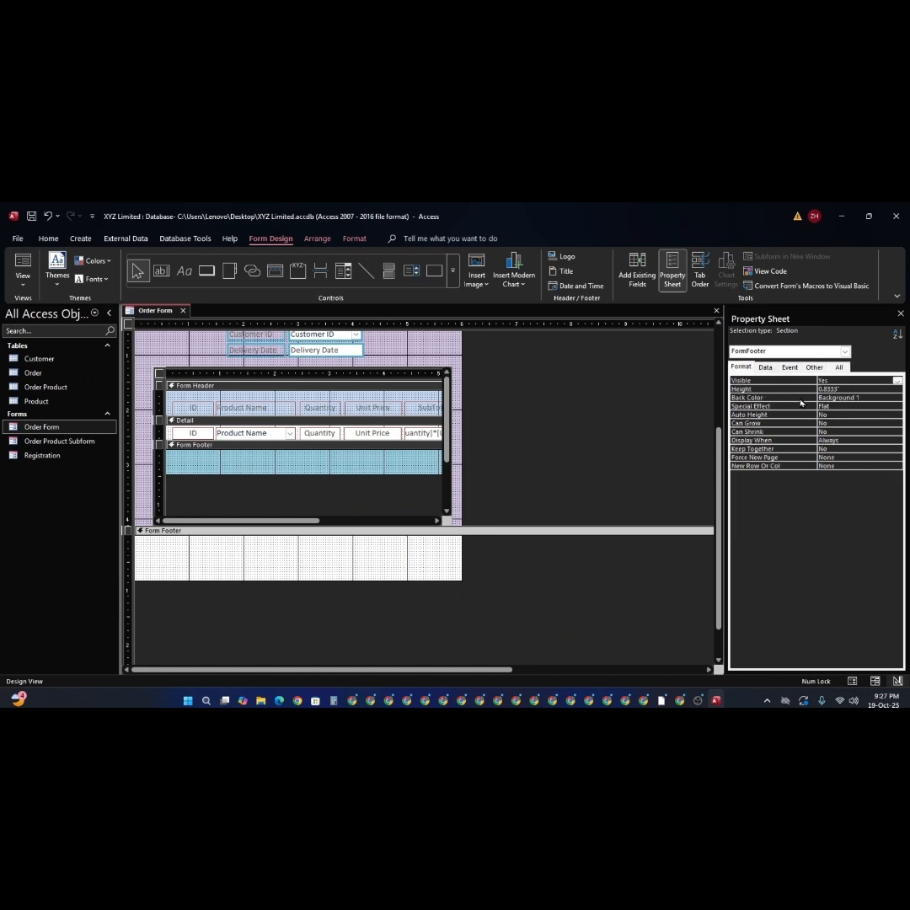
{"action": "left_click", "coordinate": [835, 367]}
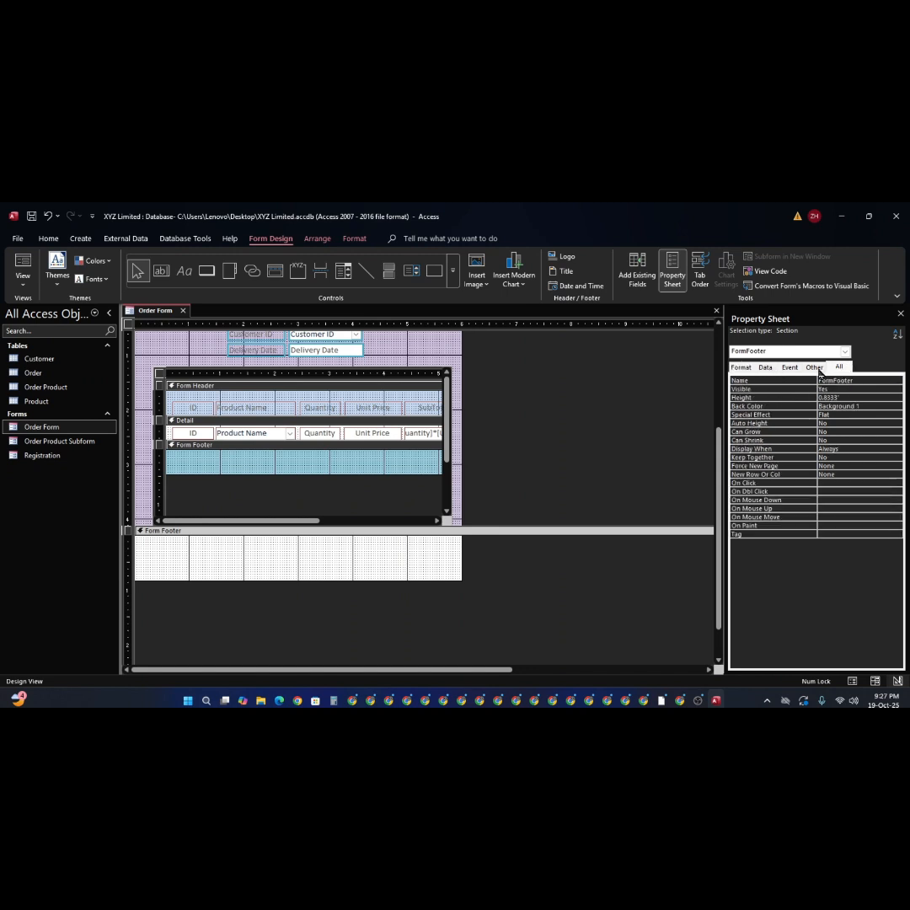
{"action": "left_click", "coordinate": [816, 368]}
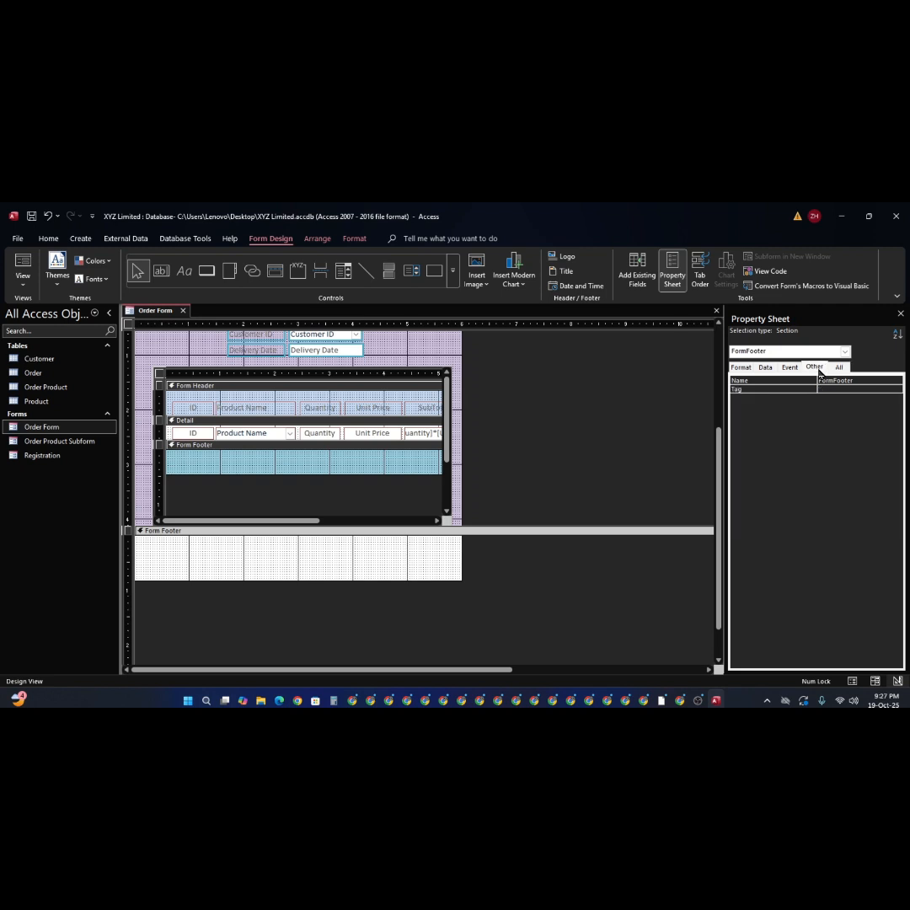
{"action": "left_click", "coordinate": [362, 463]}
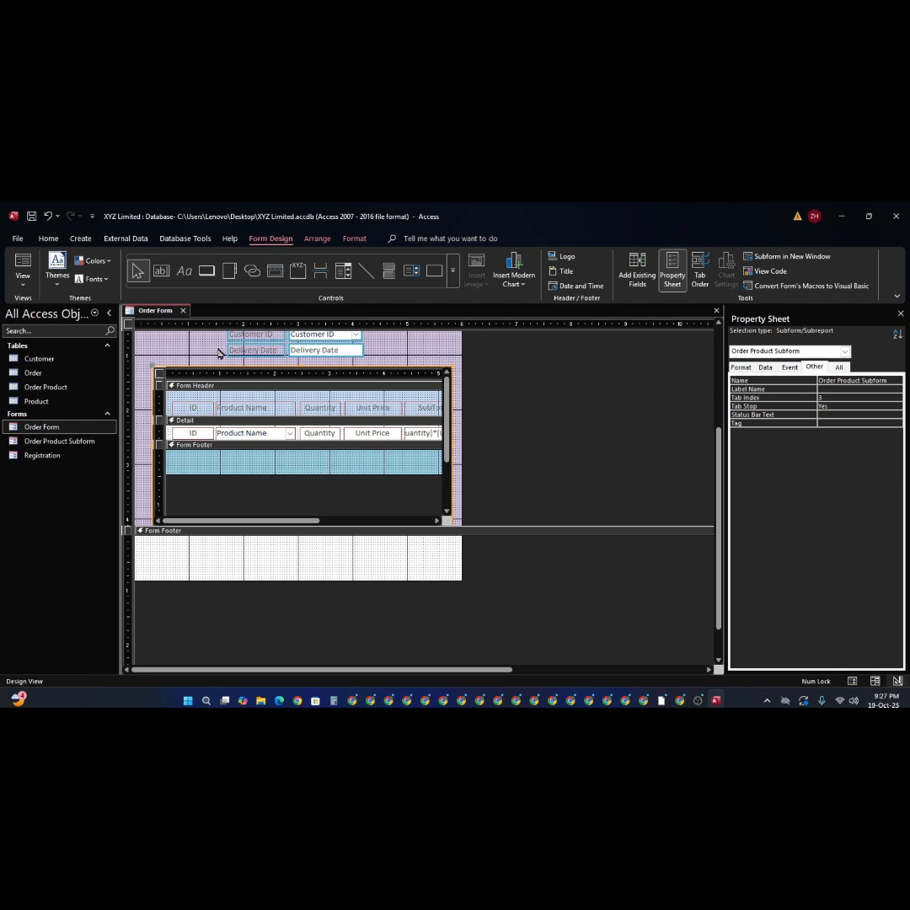
{"action": "left_click", "coordinate": [23, 267]}
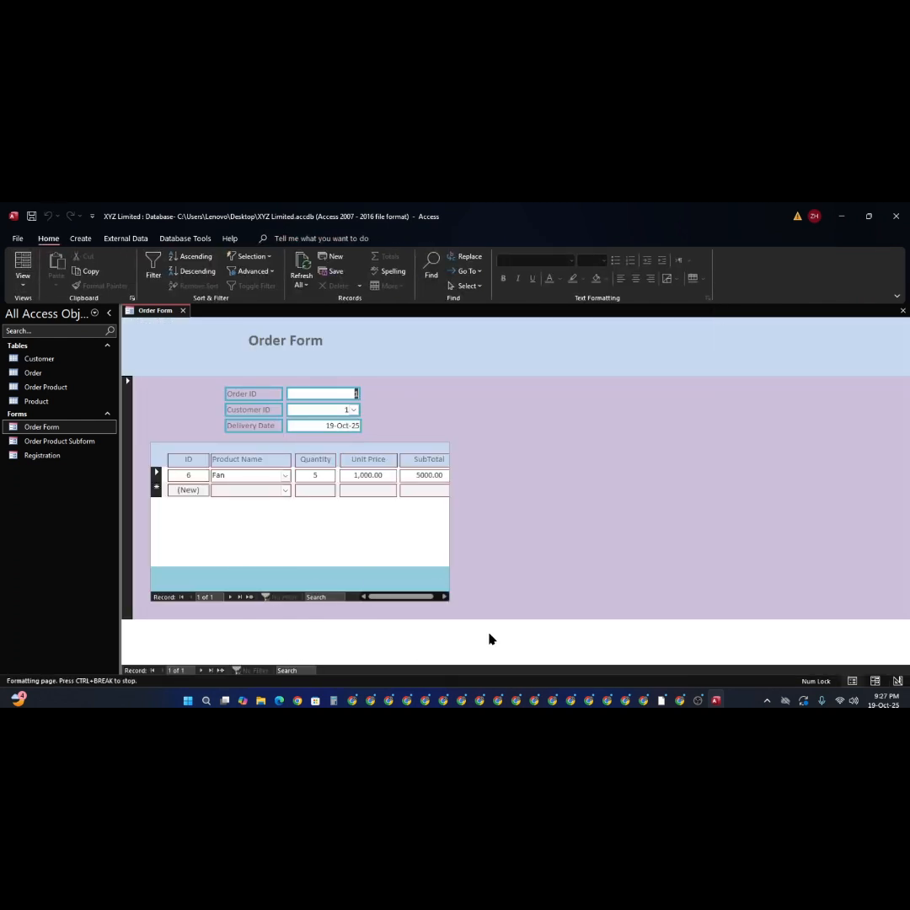
- In Design View, set the back color of the main form's Form Footer to the olive Background 2, Darker theme shade
{"action": "right_click", "coordinate": [588, 642]}
{"action": "left_click", "coordinate": [636, 531]}
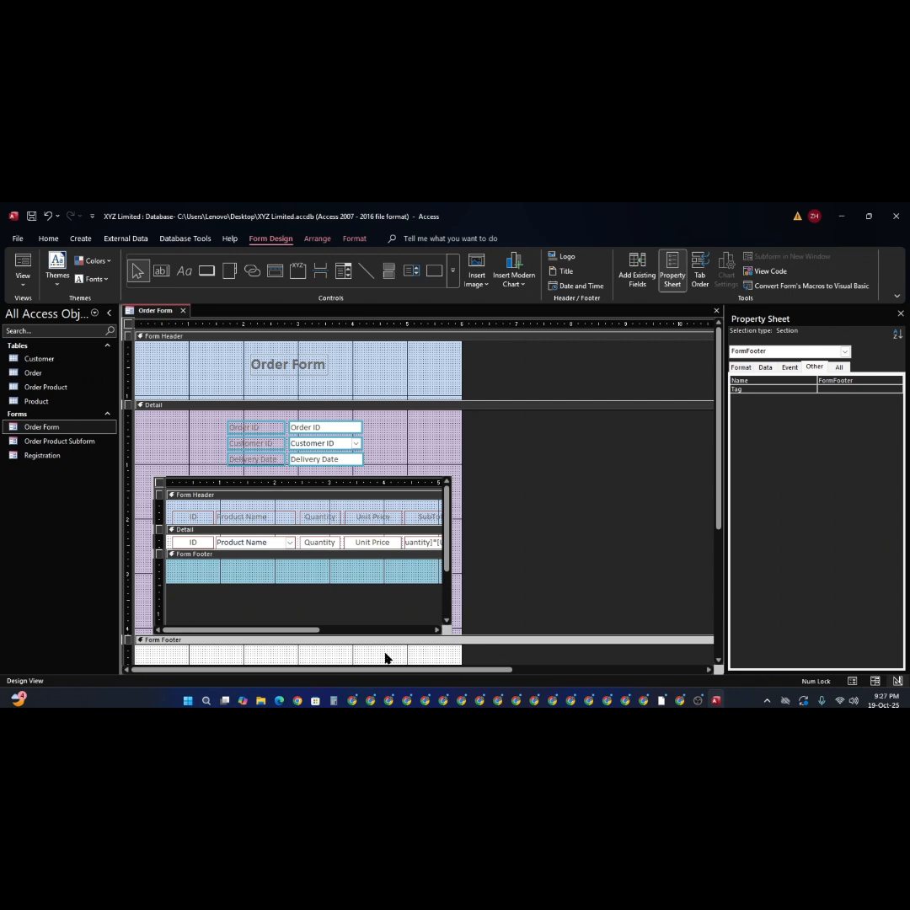
{"action": "left_click", "coordinate": [740, 368]}
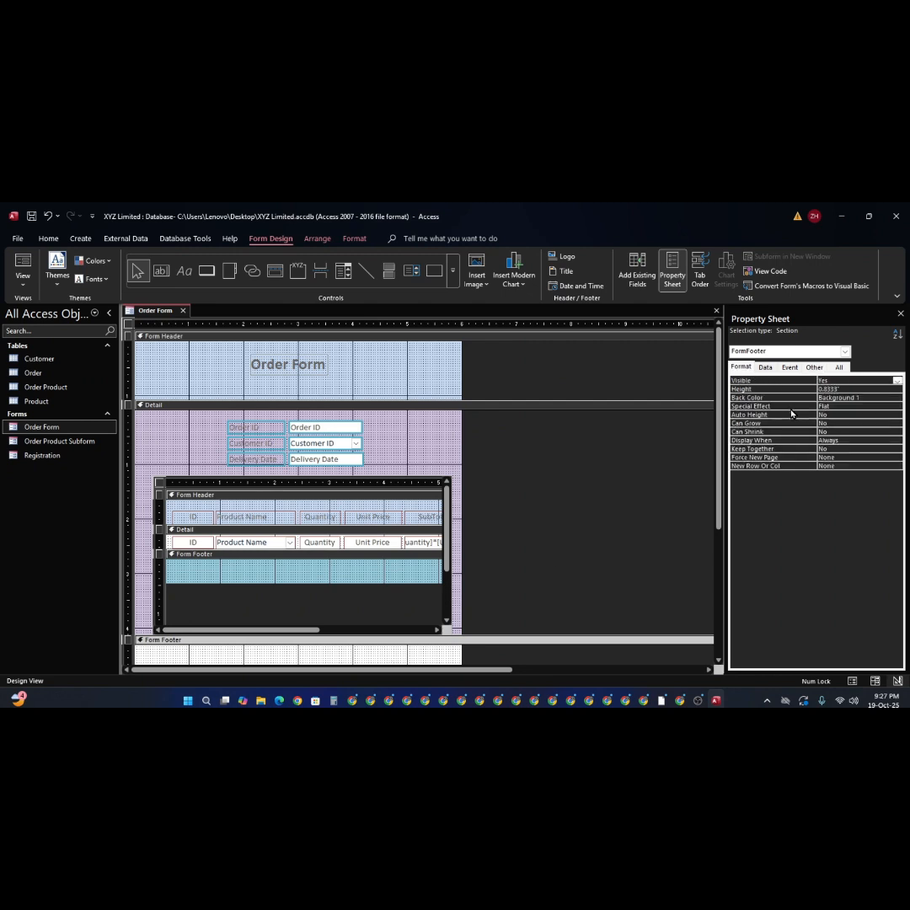
{"action": "left_click", "coordinate": [868, 397]}
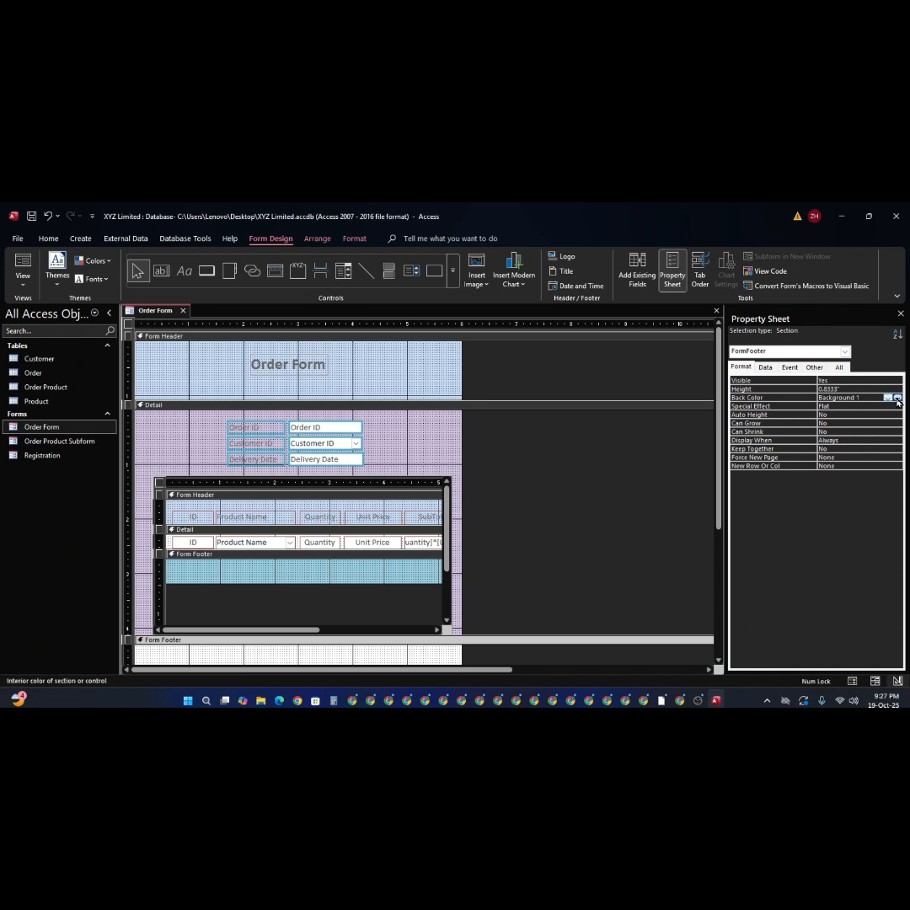
{"action": "left_click", "coordinate": [898, 399]}
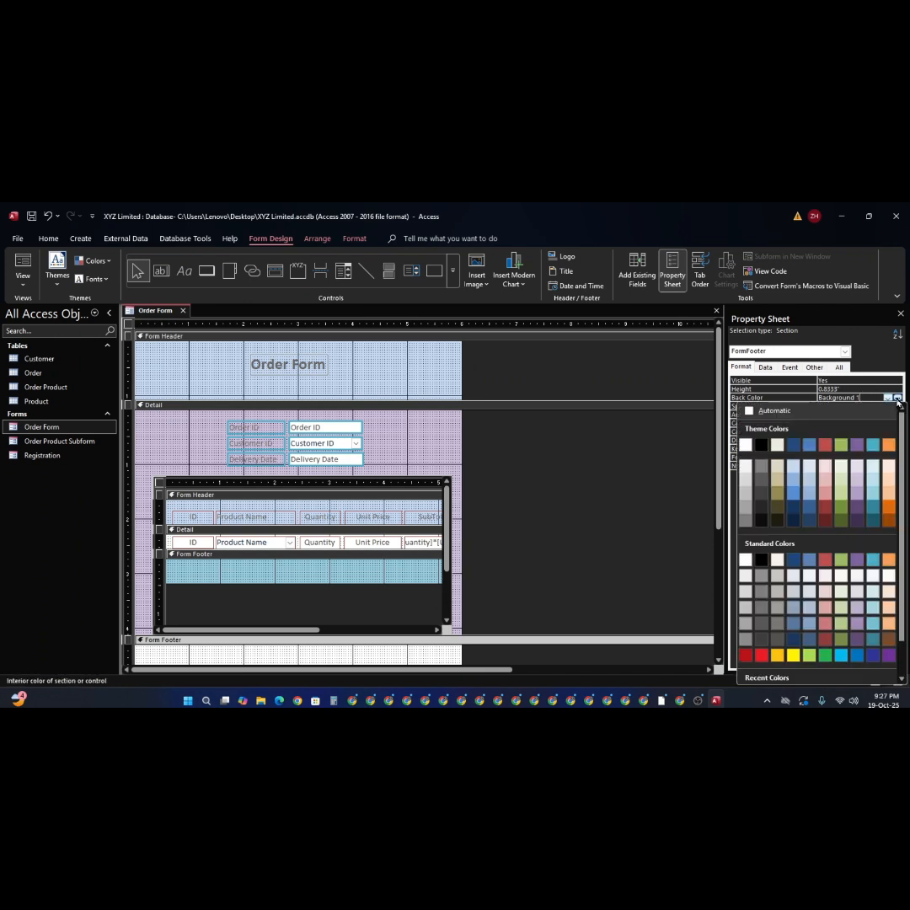
{"action": "left_click", "coordinate": [777, 498]}
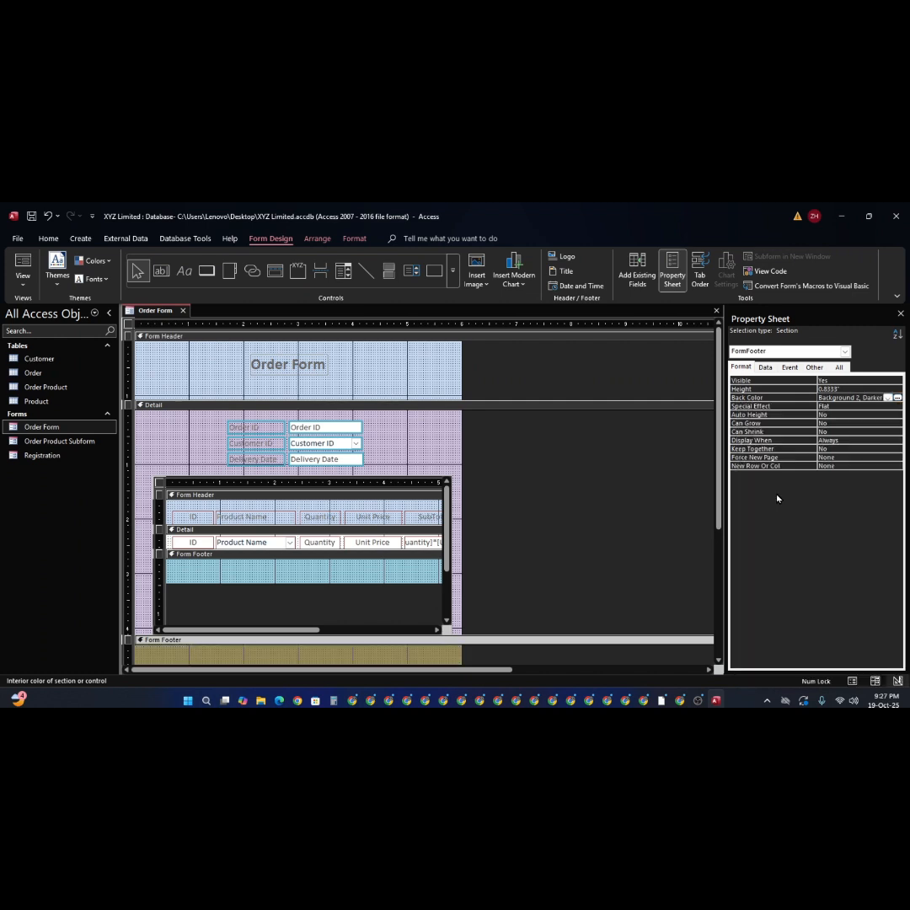
- Check the order form in Form View and open its print preview
{"action": "left_click", "coordinate": [23, 263]}
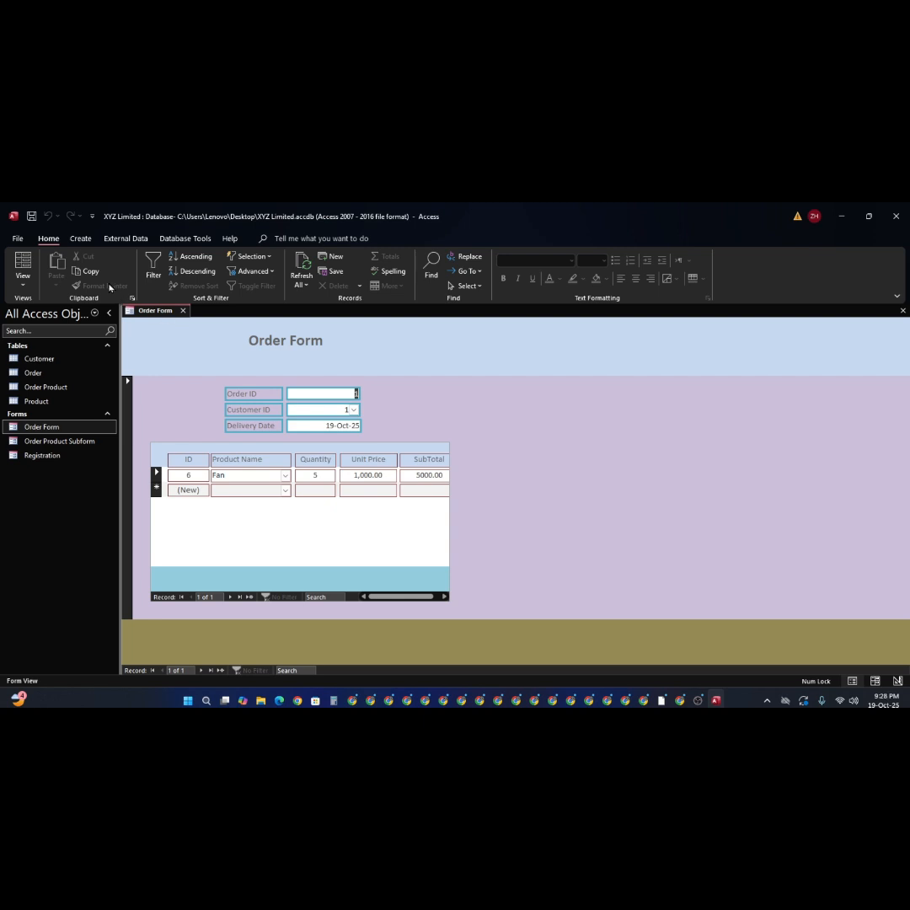
{"action": "left_click", "coordinate": [18, 239]}
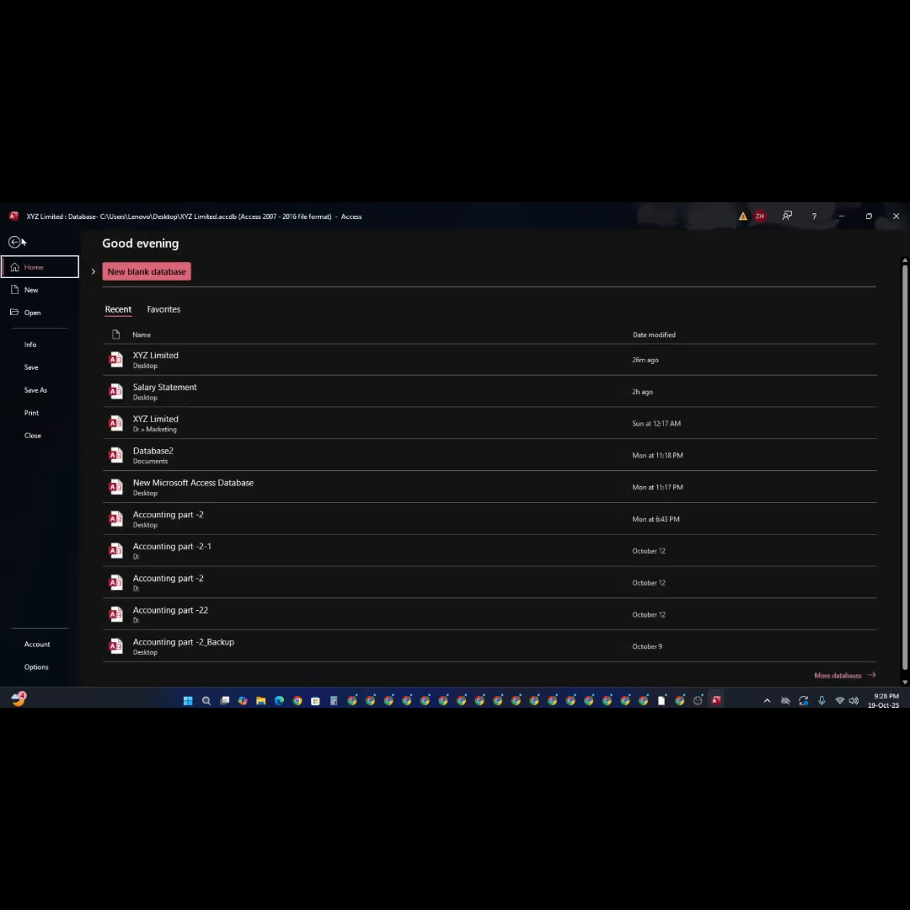
{"action": "left_click", "coordinate": [32, 413]}
{"action": "left_click", "coordinate": [163, 360]}
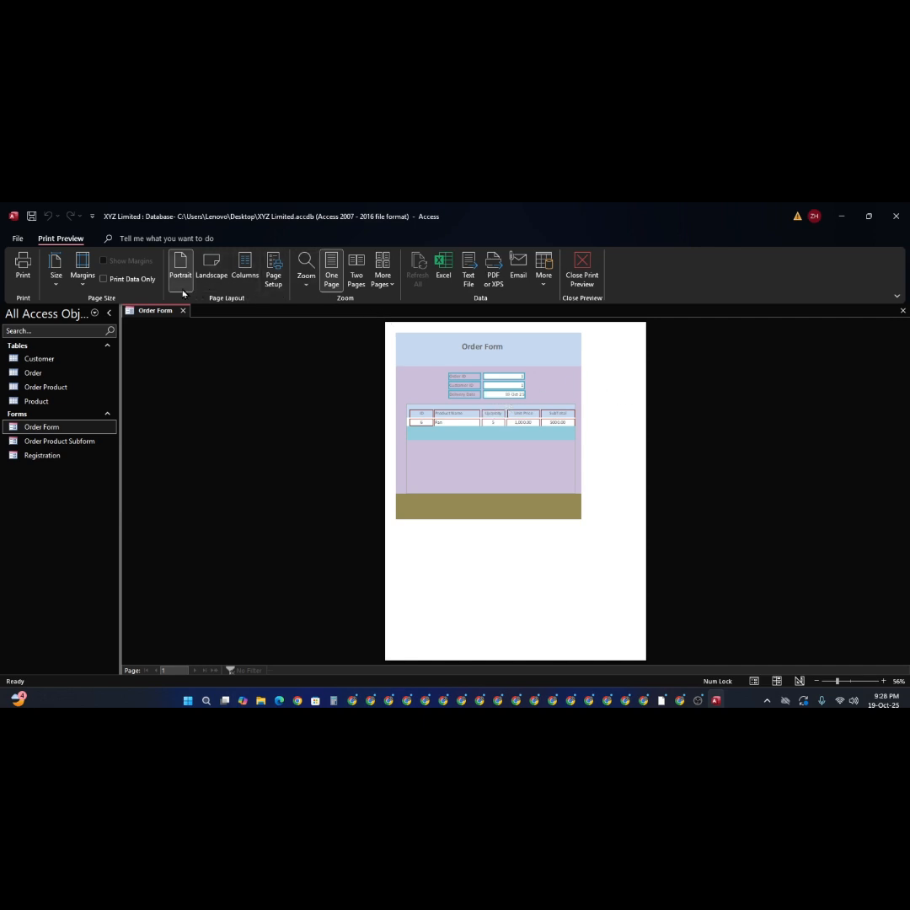
- Set the order form's paper size to A4 in the page setup
{"action": "left_click", "coordinate": [274, 276]}
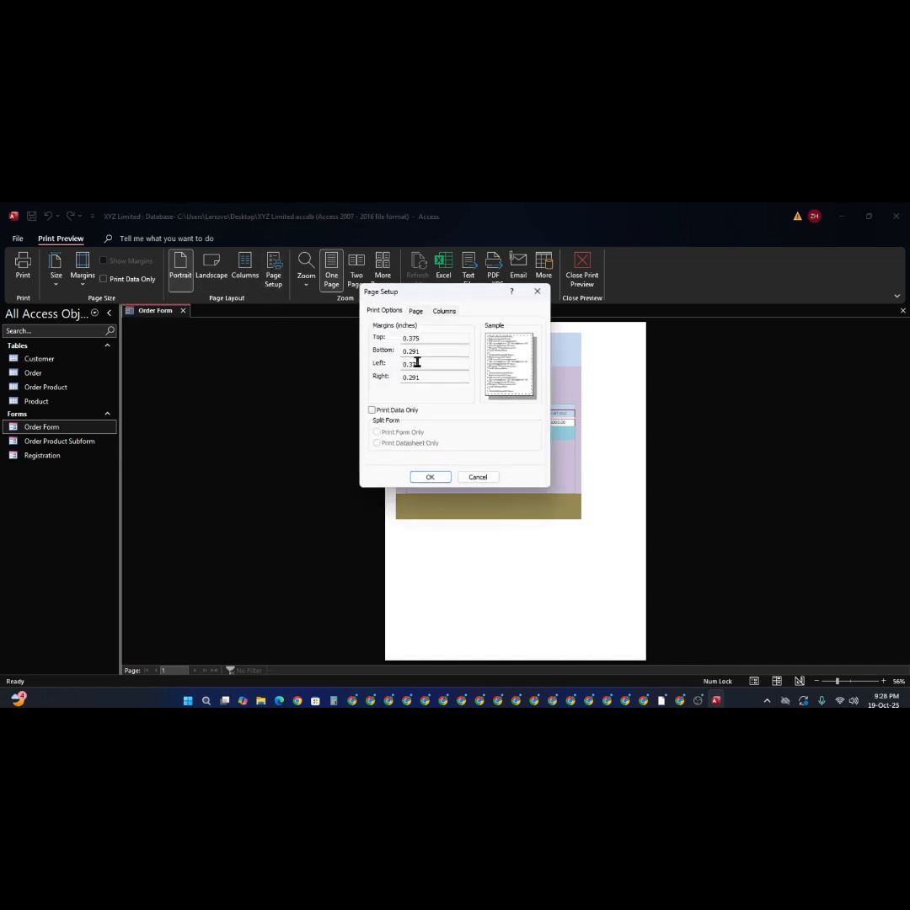
{"action": "left_click", "coordinate": [417, 311]}
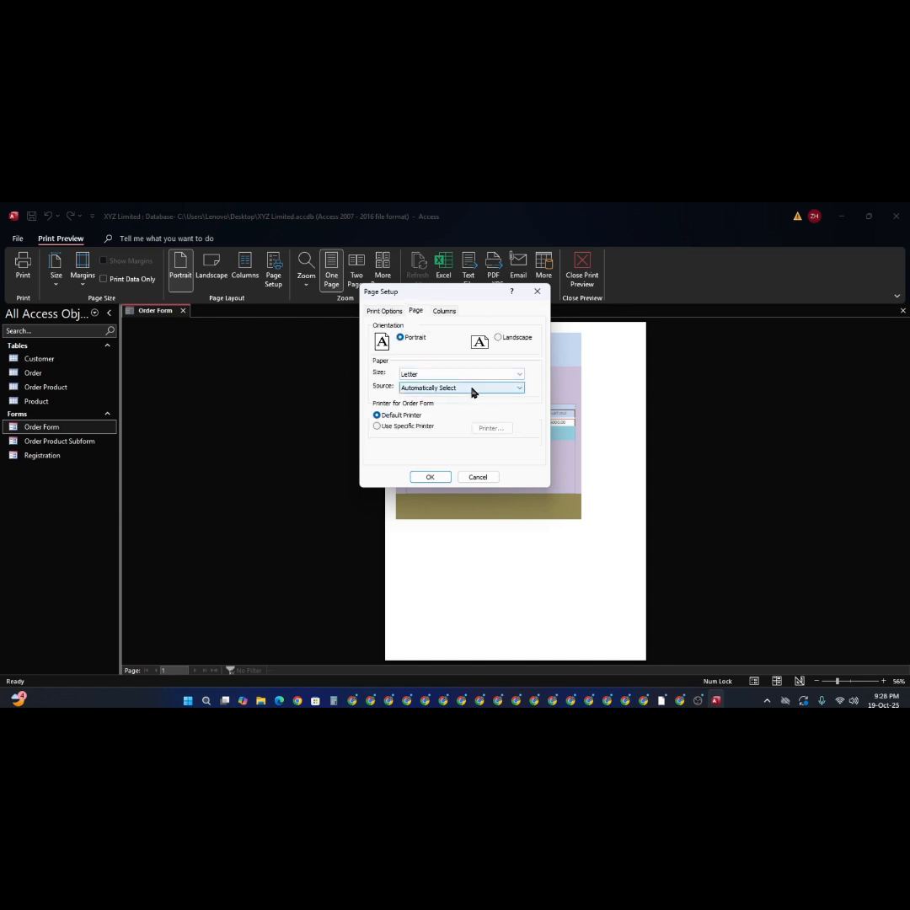
{"action": "left_click", "coordinate": [520, 375]}
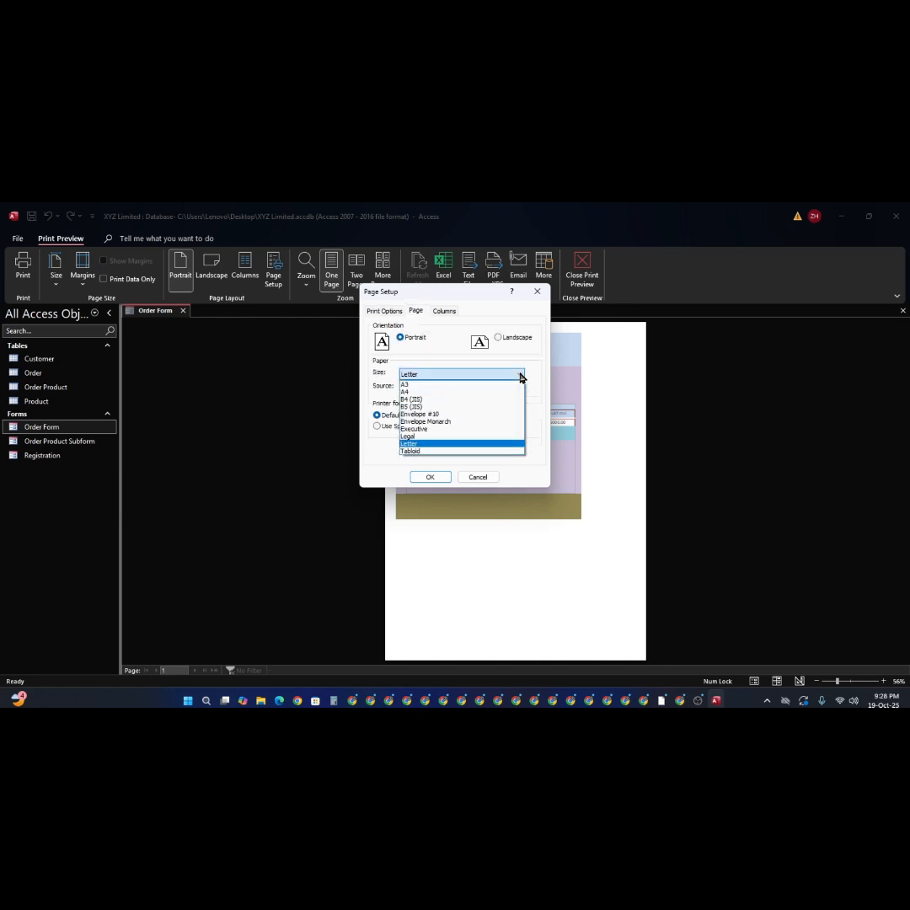
{"action": "left_click", "coordinate": [490, 392]}
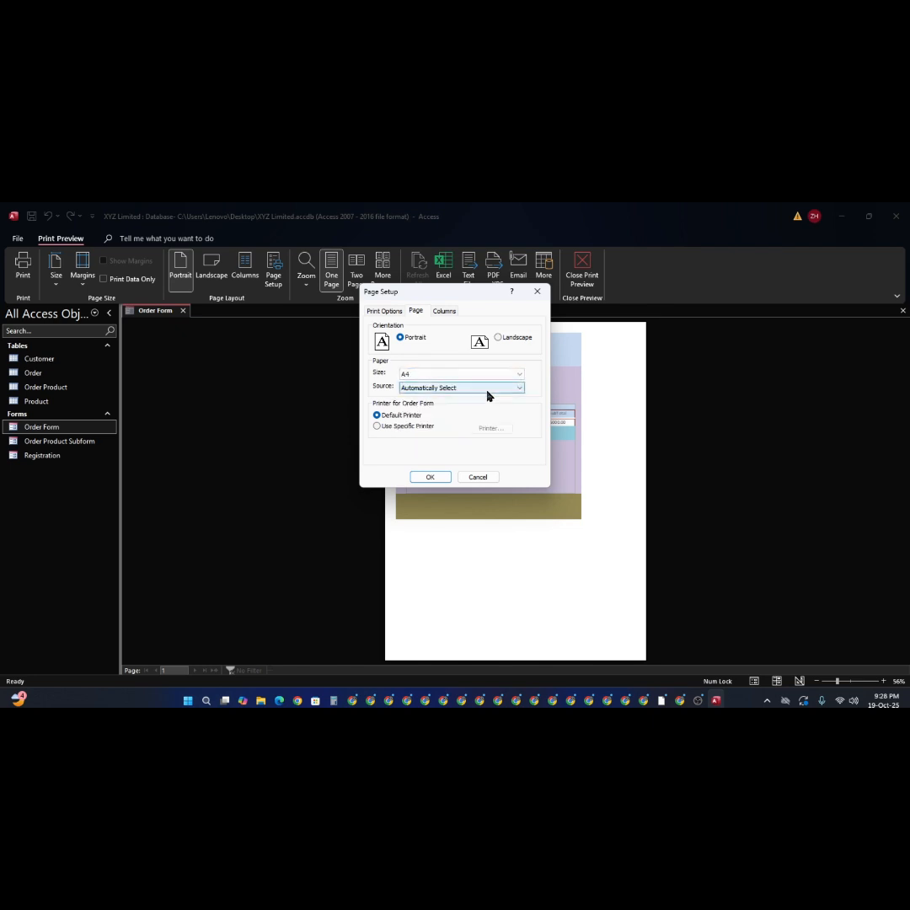
- Set the page's left margin to 1.2 inches and right margin to 0.2 inches, and inspect the resulting print preview before closing it
{"action": "left_click", "coordinate": [390, 317]}
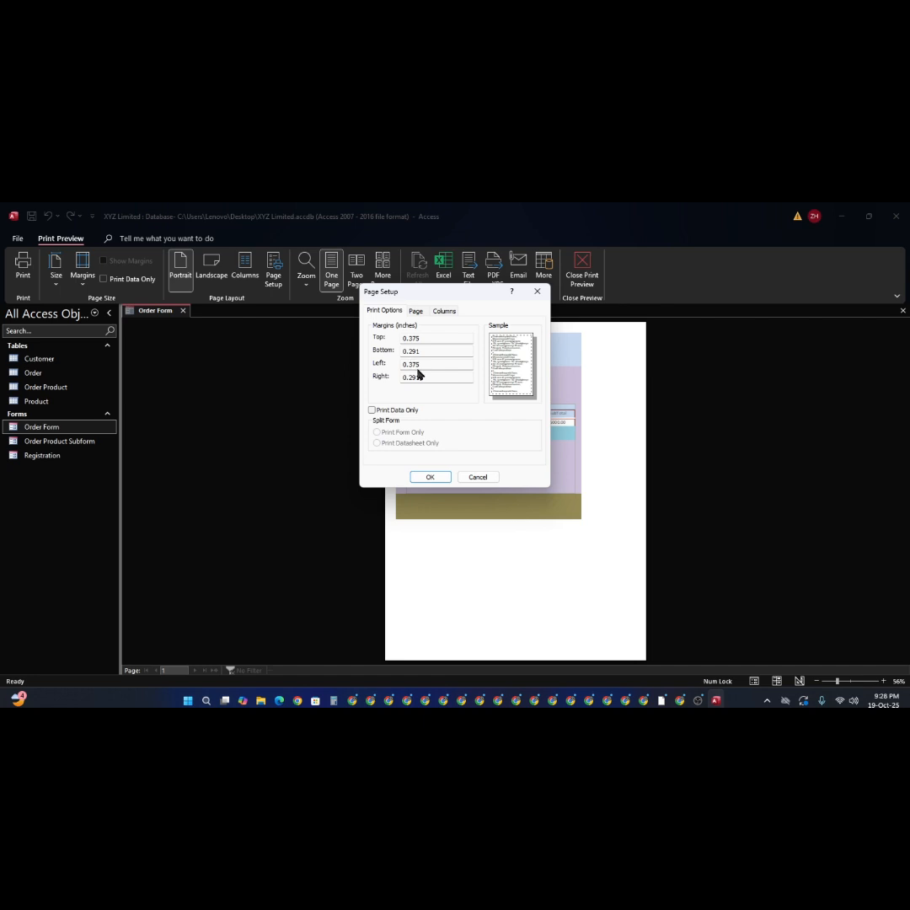
{"action": "left_click_drag", "start_coordinate": [420, 364], "coordinate": [394, 364]}
{"action": "type", "text": "1"}
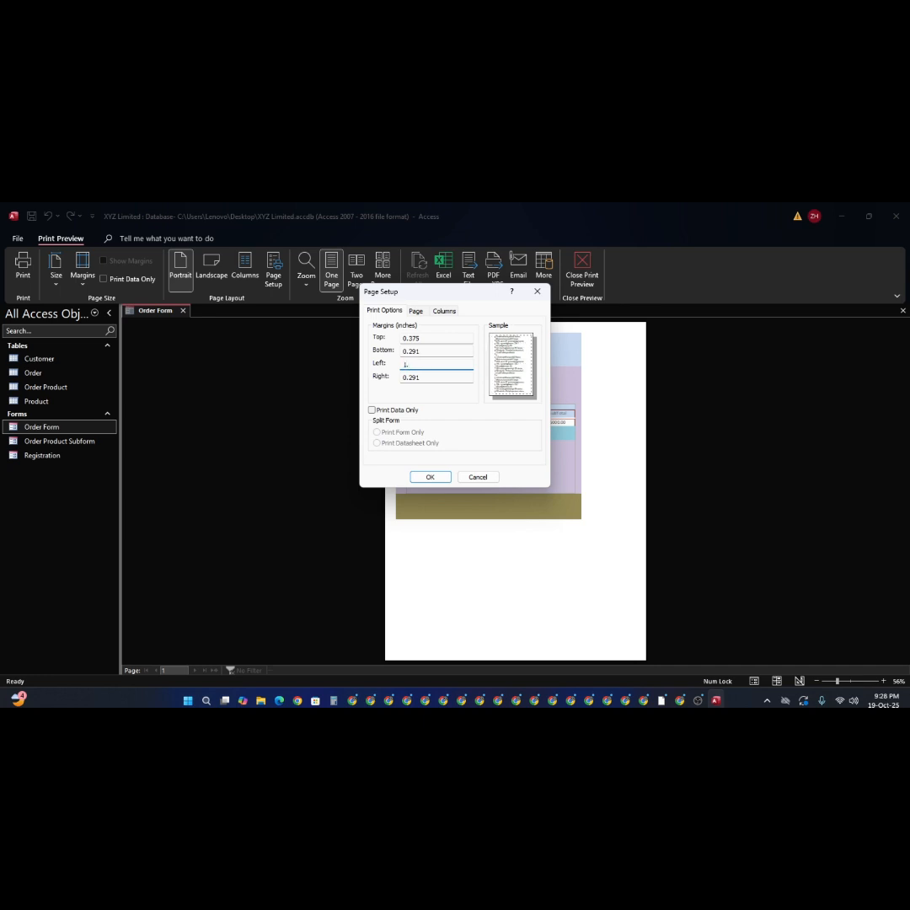
{"action": "type", "text": ".2"}
{"action": "left_click", "coordinate": [429, 378]}
{"action": "left_click_drag", "start_coordinate": [429, 377], "coordinate": [407, 378]}
{"action": "type", "text": "."}
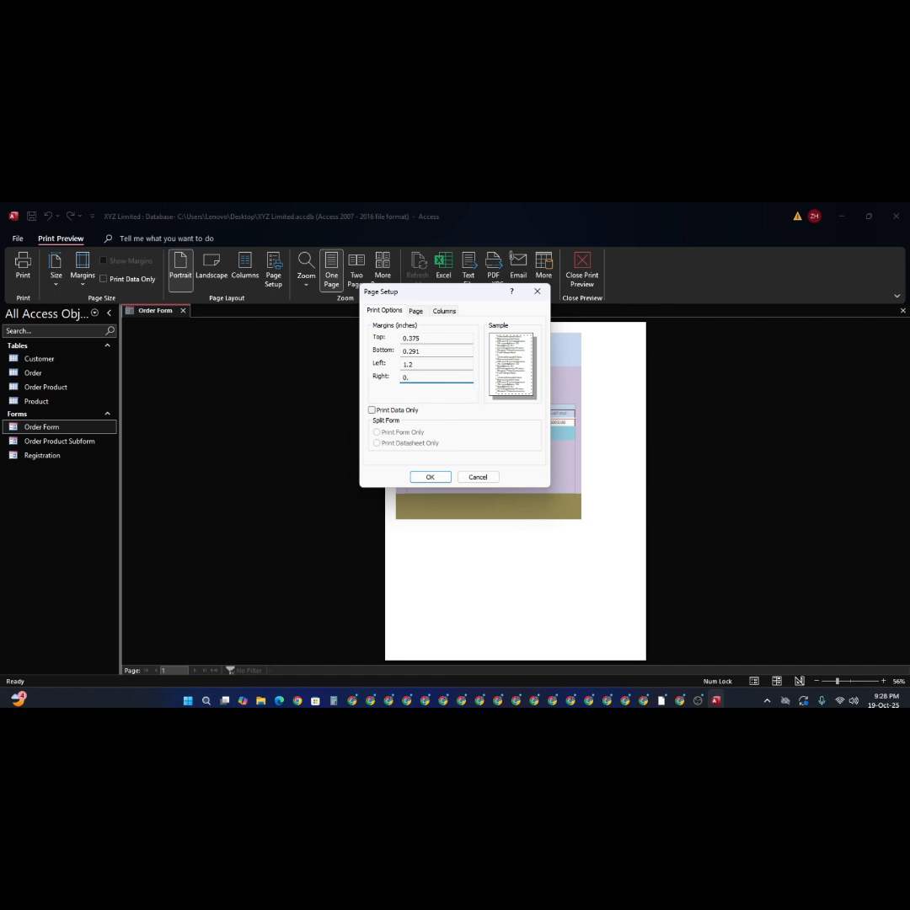
{"action": "type", "text": "2"}
{"action": "left_click", "coordinate": [446, 483]}
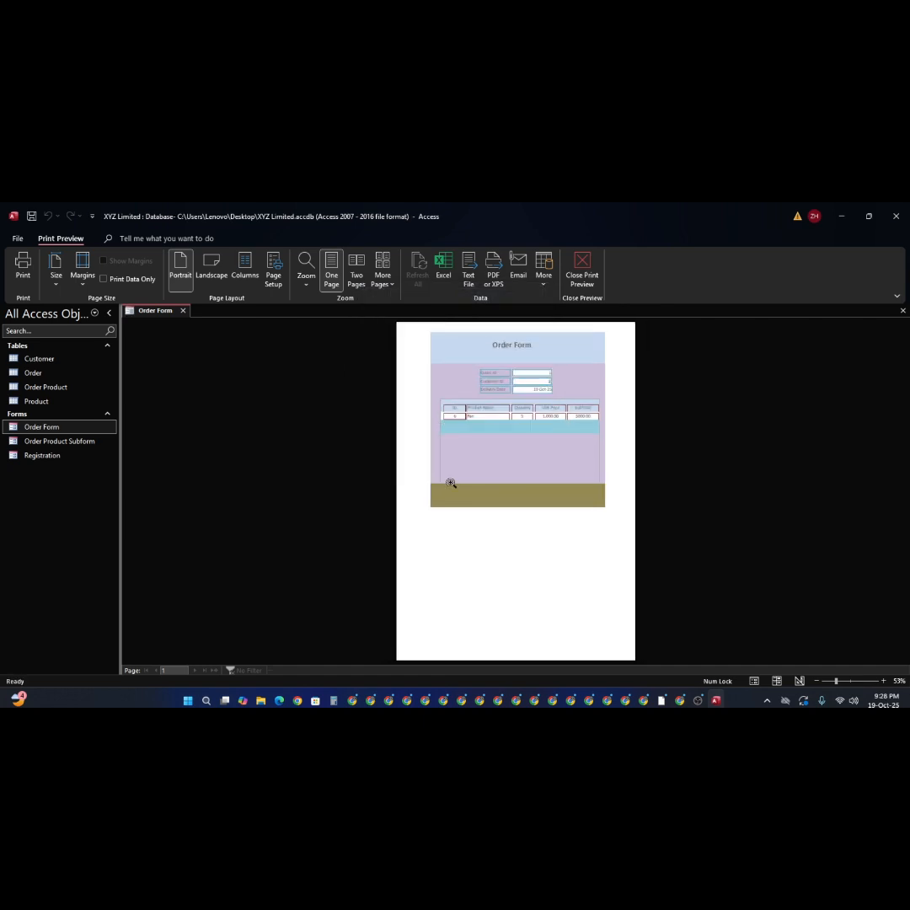
{"action": "left_click", "coordinate": [557, 364]}
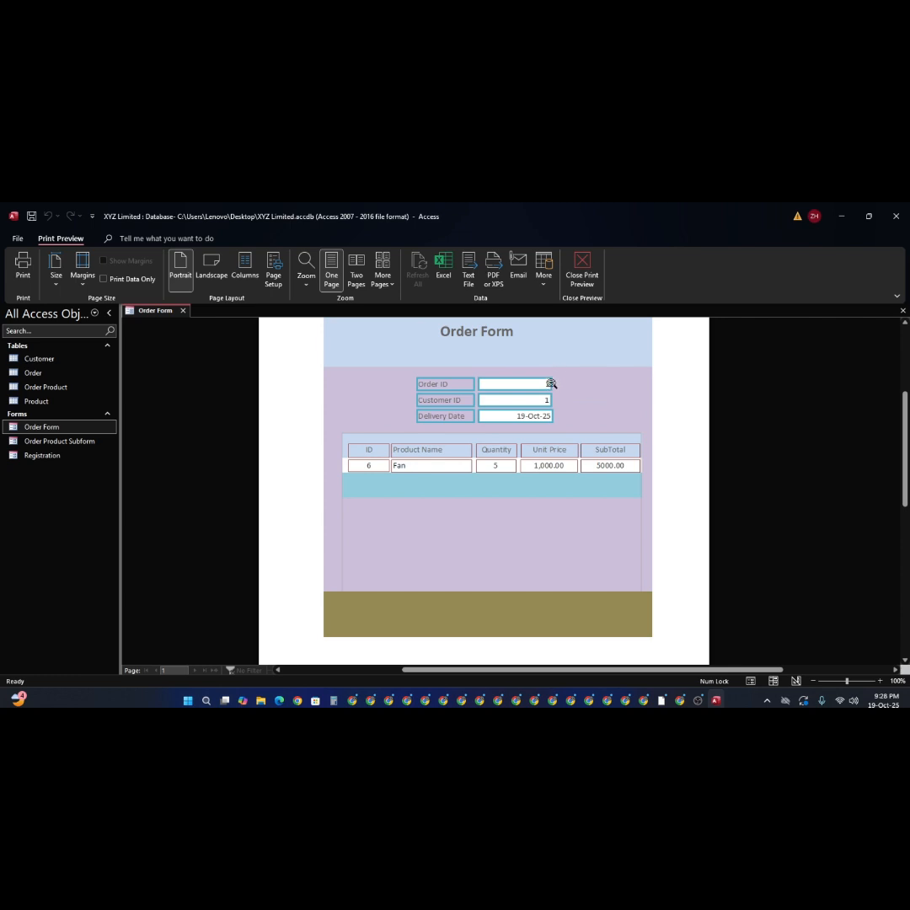
{"action": "left_click", "coordinate": [583, 267]}
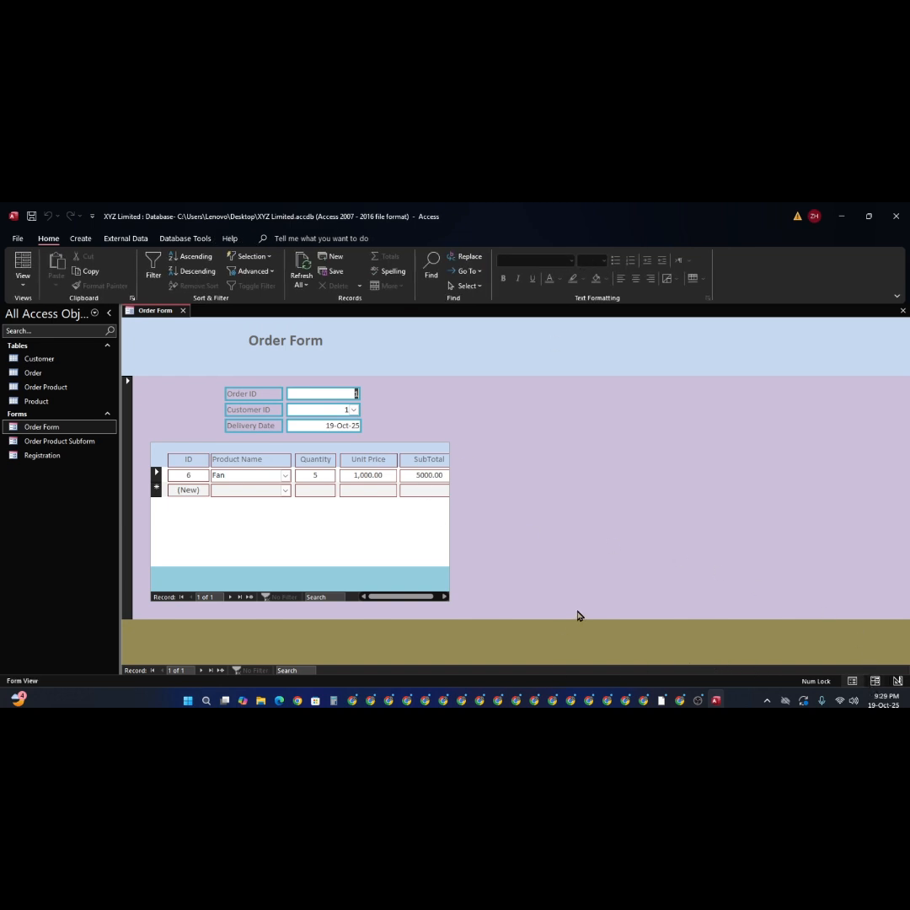
- Return the order form to Design View and expand the main form's Detail section to about 5.21" high
{"action": "right_click", "coordinate": [627, 578]}
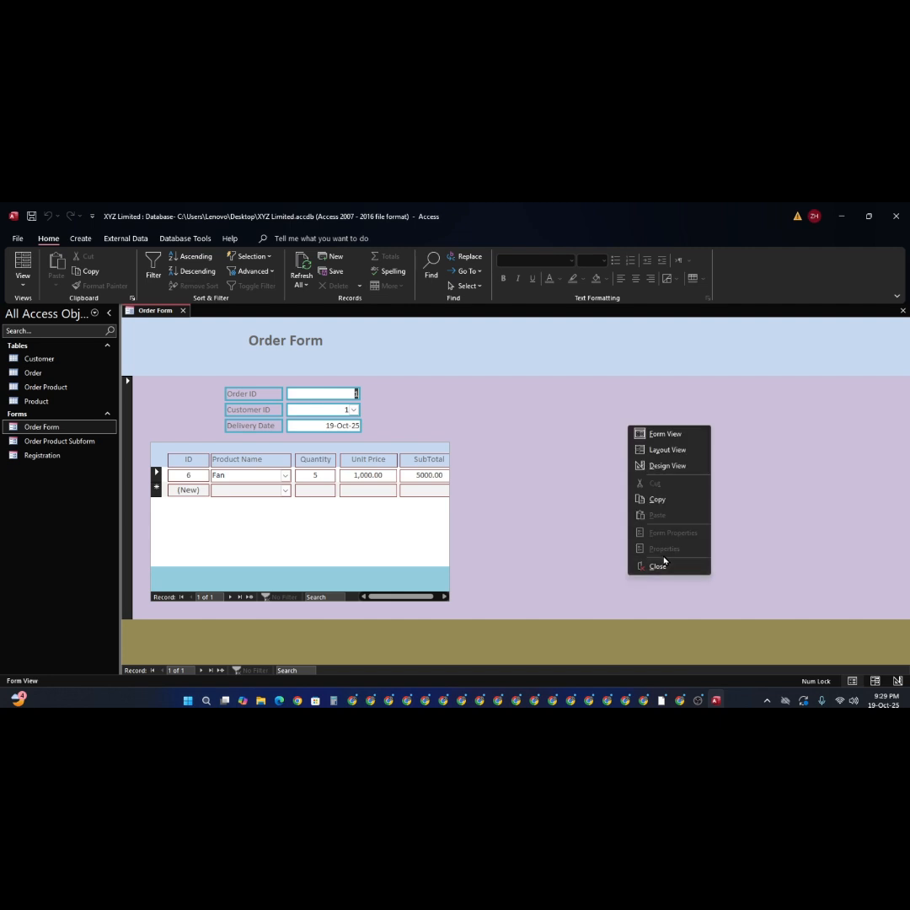
{"action": "left_click", "coordinate": [668, 466]}
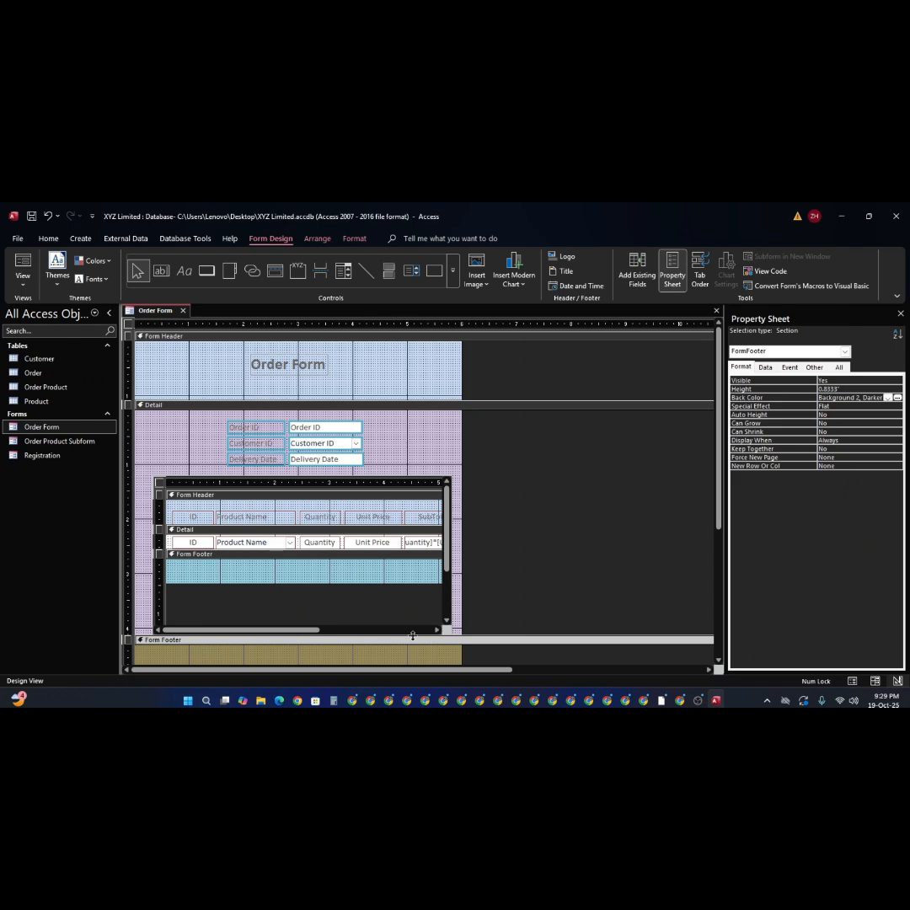
{"action": "left_click_drag", "start_coordinate": [413, 650], "coordinate": [418, 675]}
{"action": "left_click", "coordinate": [348, 646]}
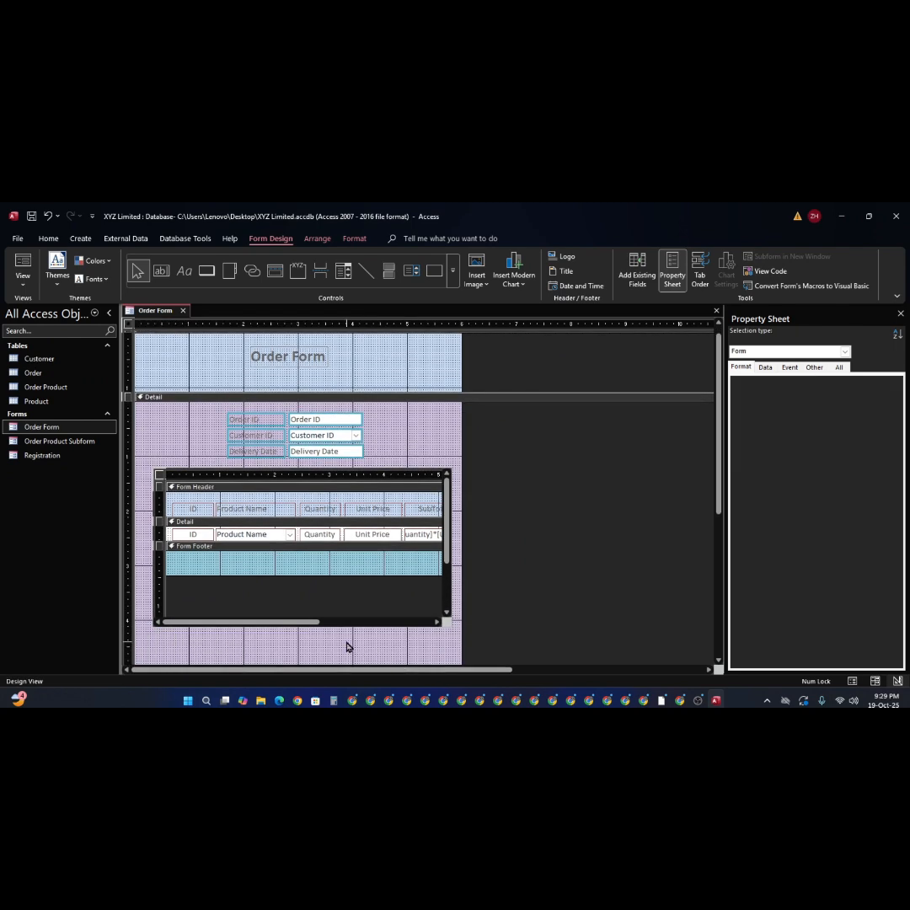
{"action": "scroll", "coordinate": [309, 647], "scroll_direction": "down", "scroll_amount": 3}
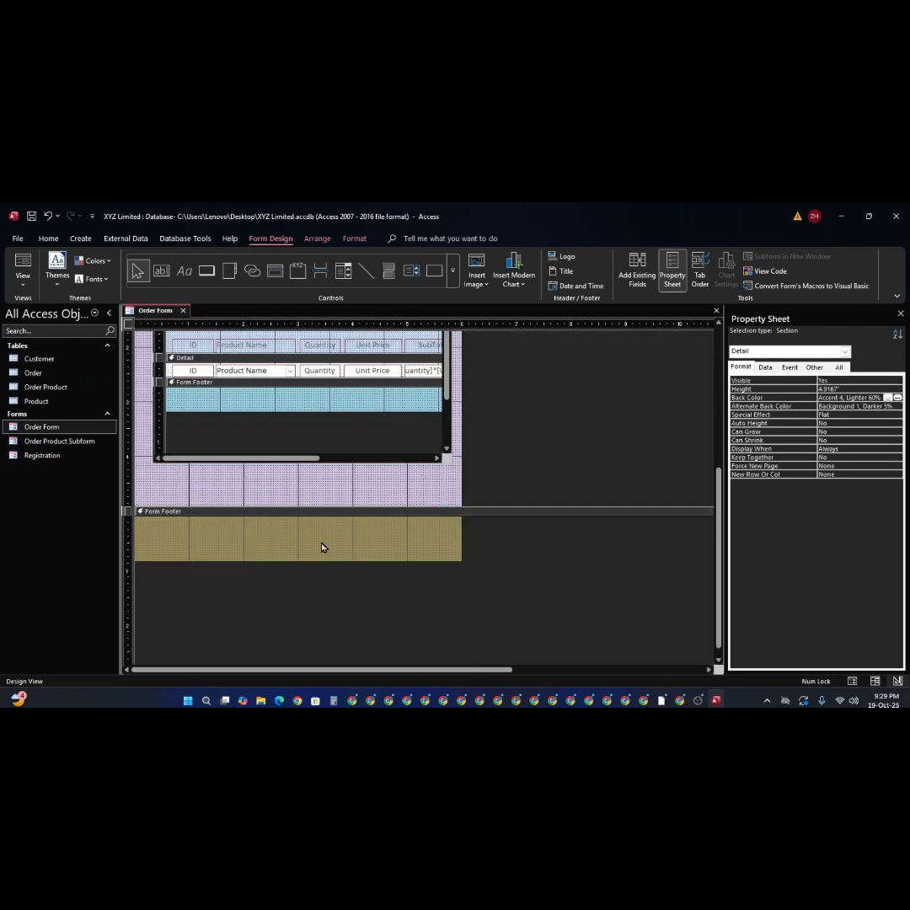
{"action": "left_click_drag", "start_coordinate": [350, 506], "coordinate": [364, 524]}
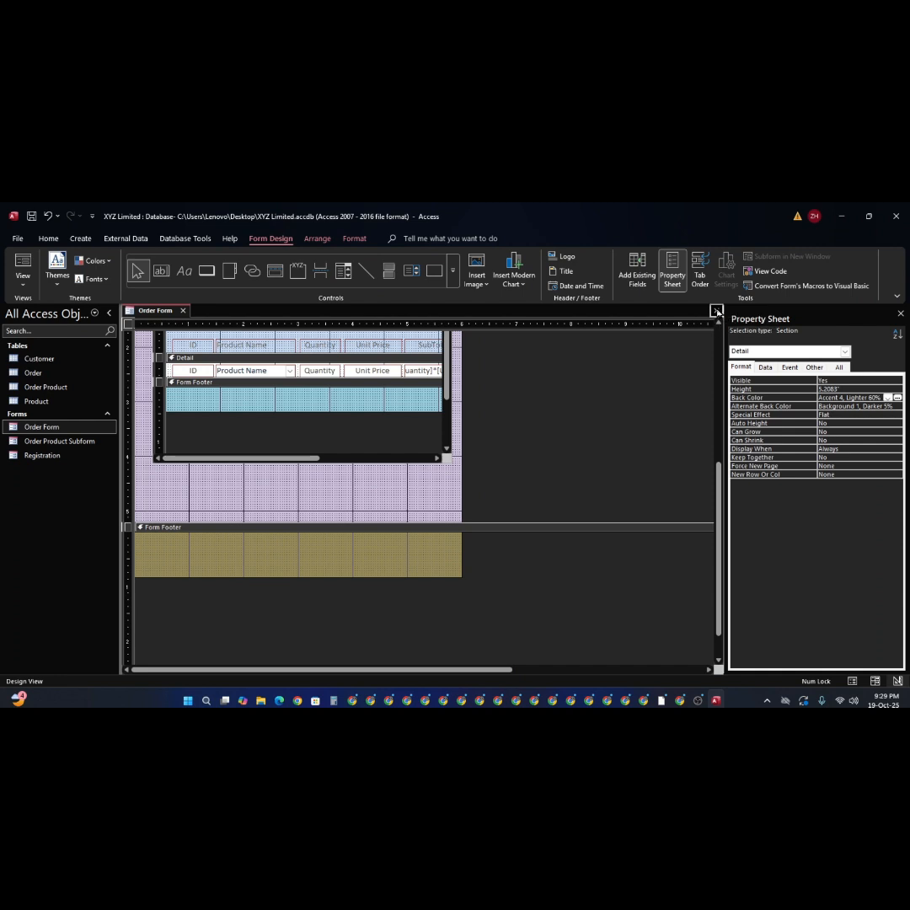
- Close the order form with its design changes saved and reopen it in Form View
{"action": "left_click", "coordinate": [717, 311]}
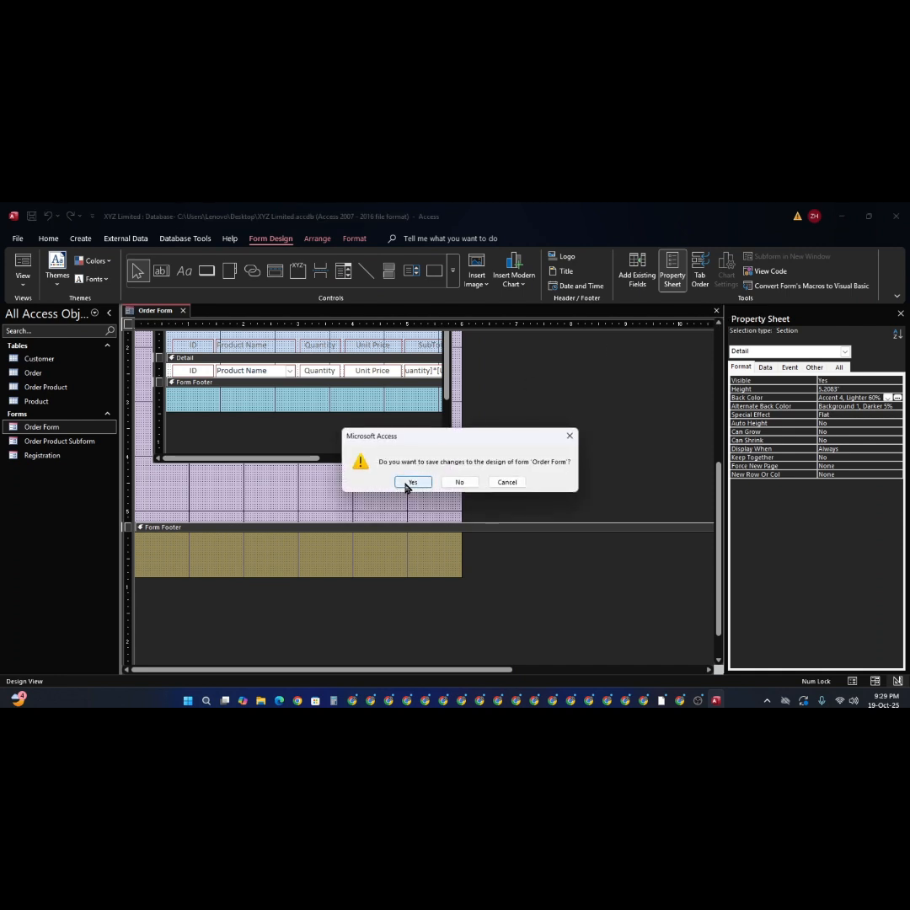
{"action": "left_click", "coordinate": [406, 486]}
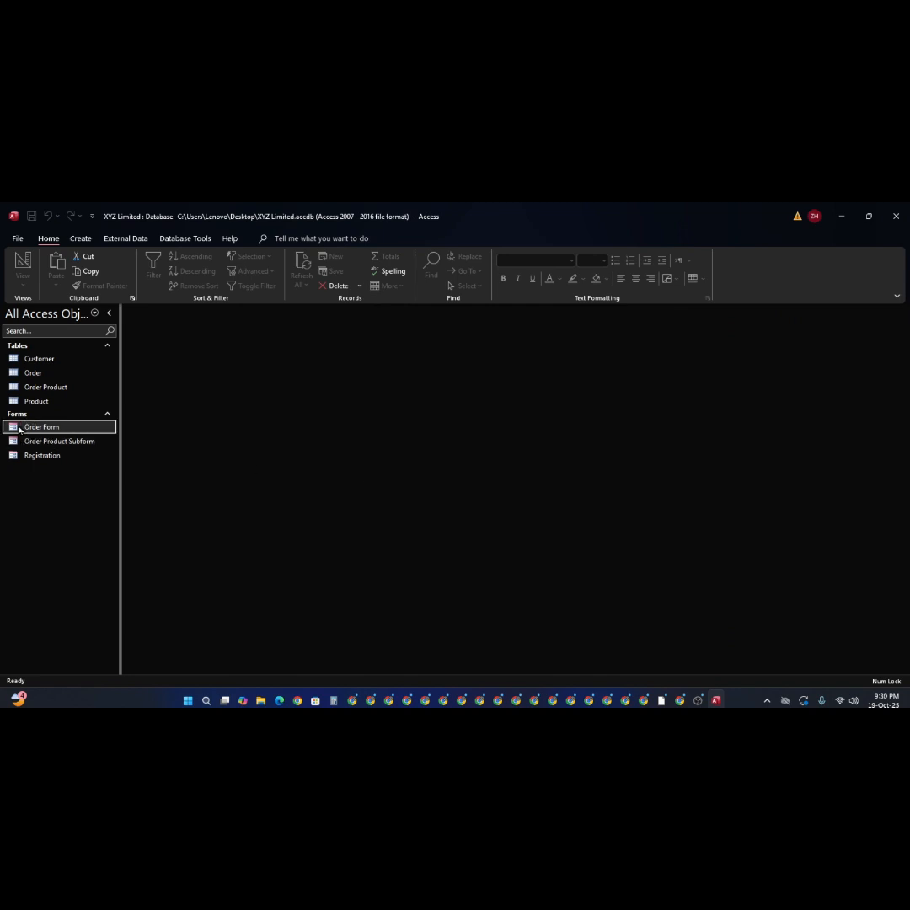
{"action": "double_click", "coordinate": [19, 429]}
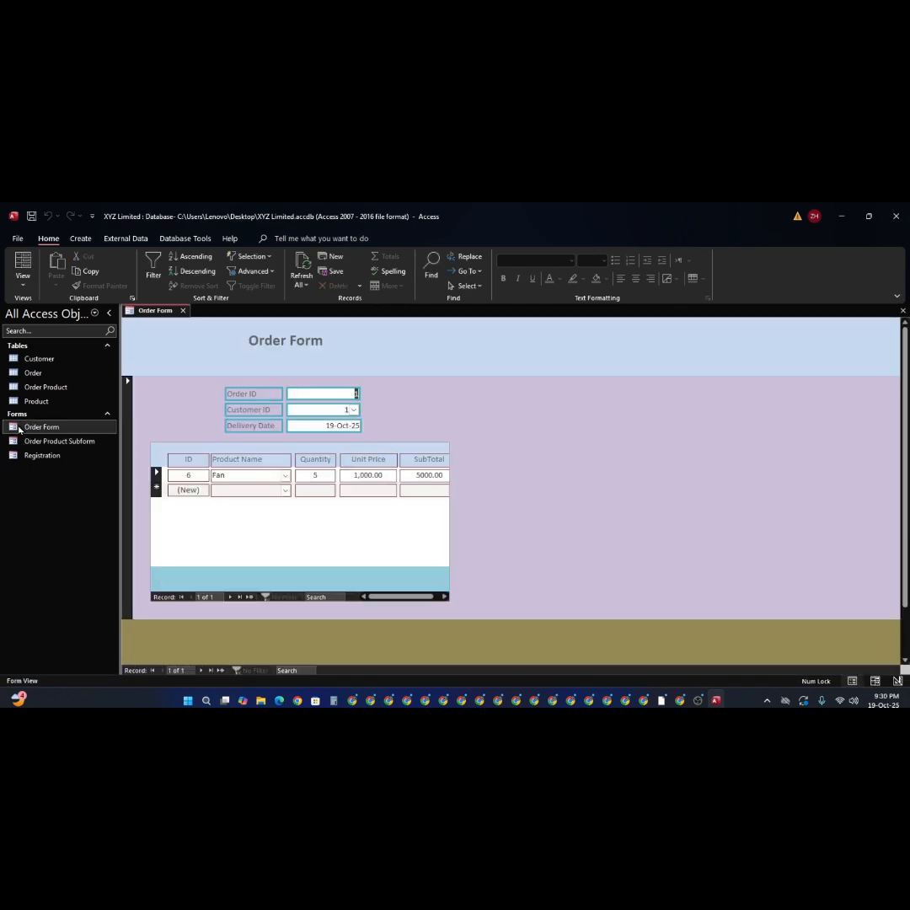
{"action": "left_click", "coordinate": [382, 566]}
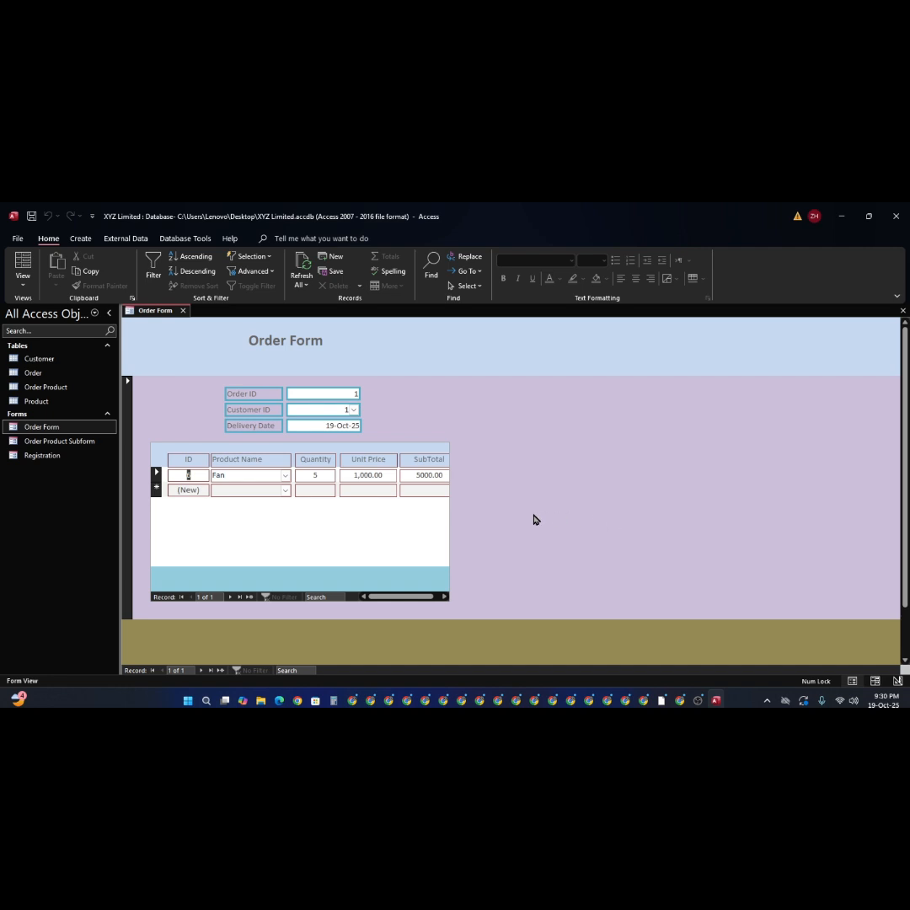
- In Design View, shift the Order ID, Customer ID and Delivery Date labels and fields together slightly to the left
{"action": "right_click", "coordinate": [554, 453]}
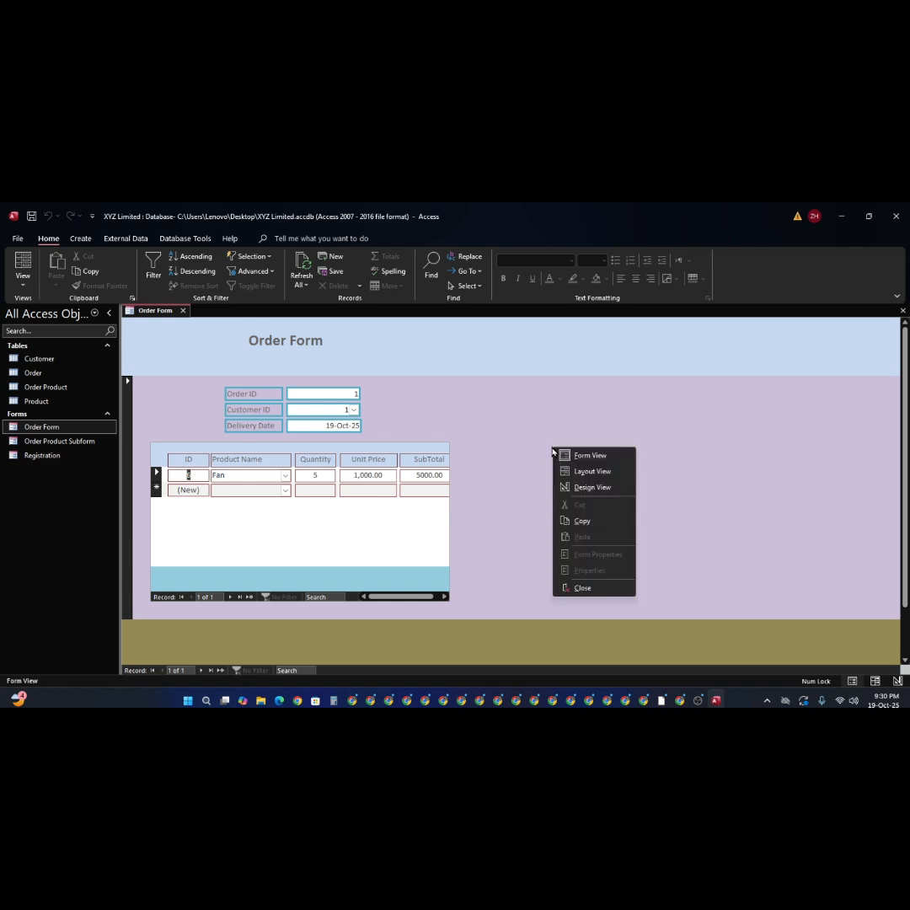
{"action": "left_click", "coordinate": [600, 490]}
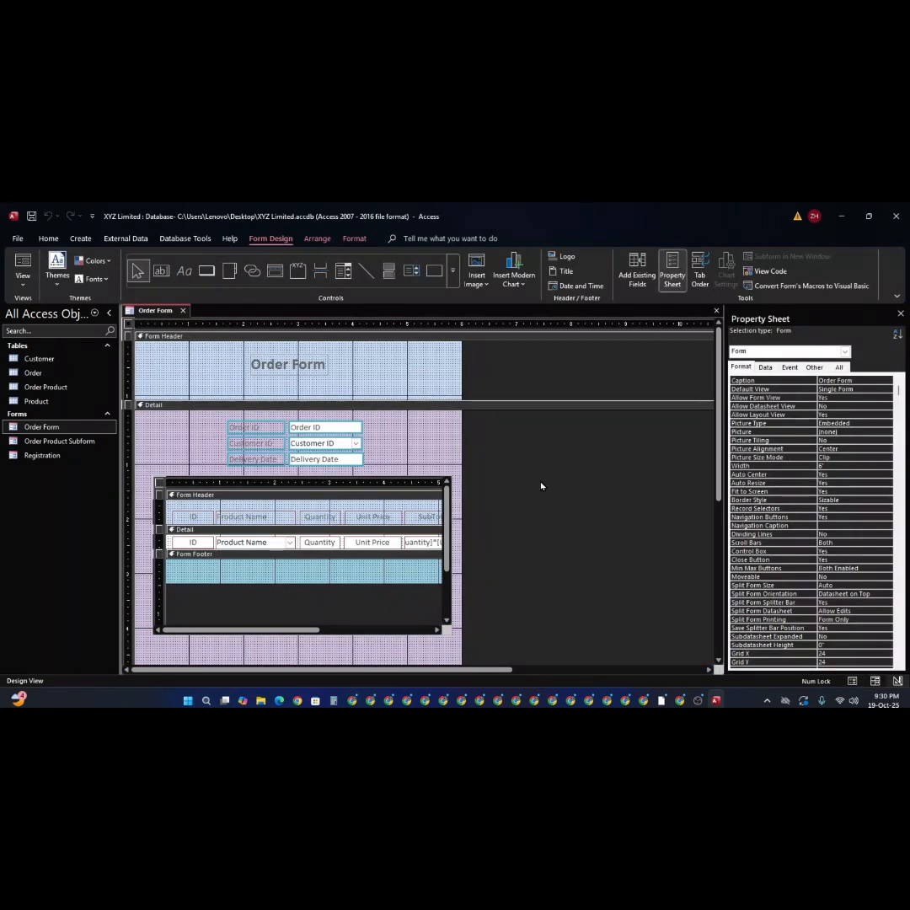
{"action": "left_click_drag", "start_coordinate": [224, 419], "coordinate": [375, 465]}
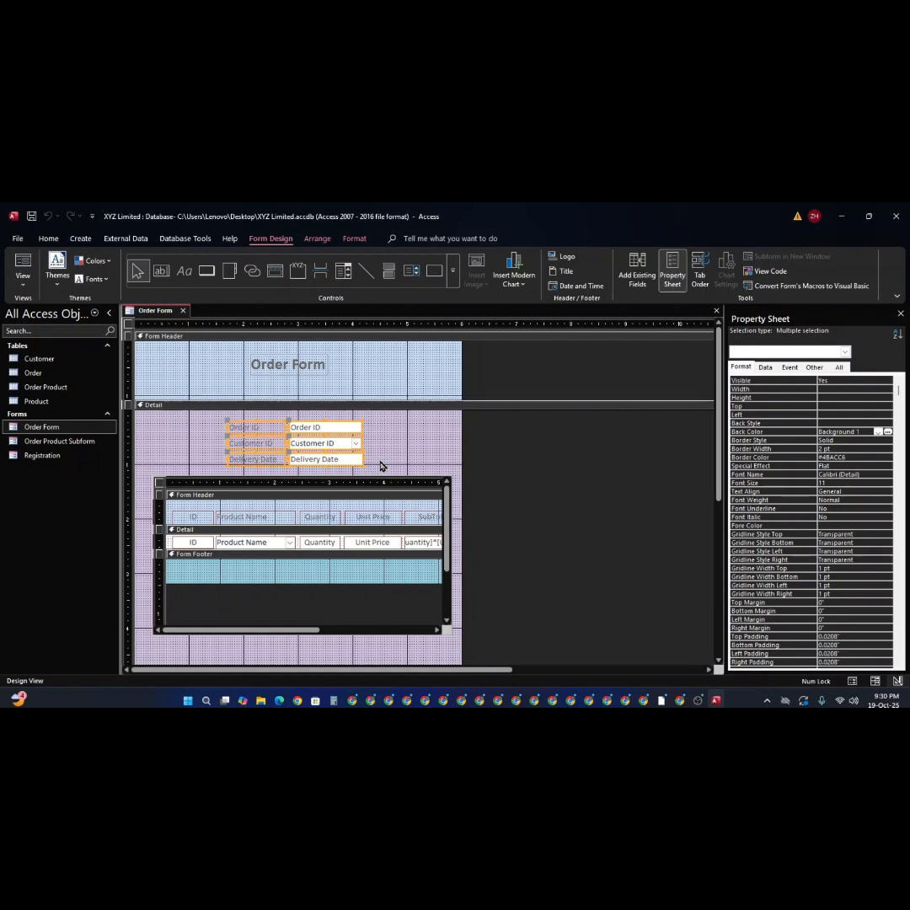
{"action": "key", "text": "Left"}
{"action": "key", "text": "Left"}
{"action": "key", "text": "Left"}
{"action": "key", "text": "Left"}
{"action": "key", "text": "Left"}
{"action": "key", "text": "Left"}
{"action": "key", "text": "Left"}
{"action": "key", "text": "Left"}
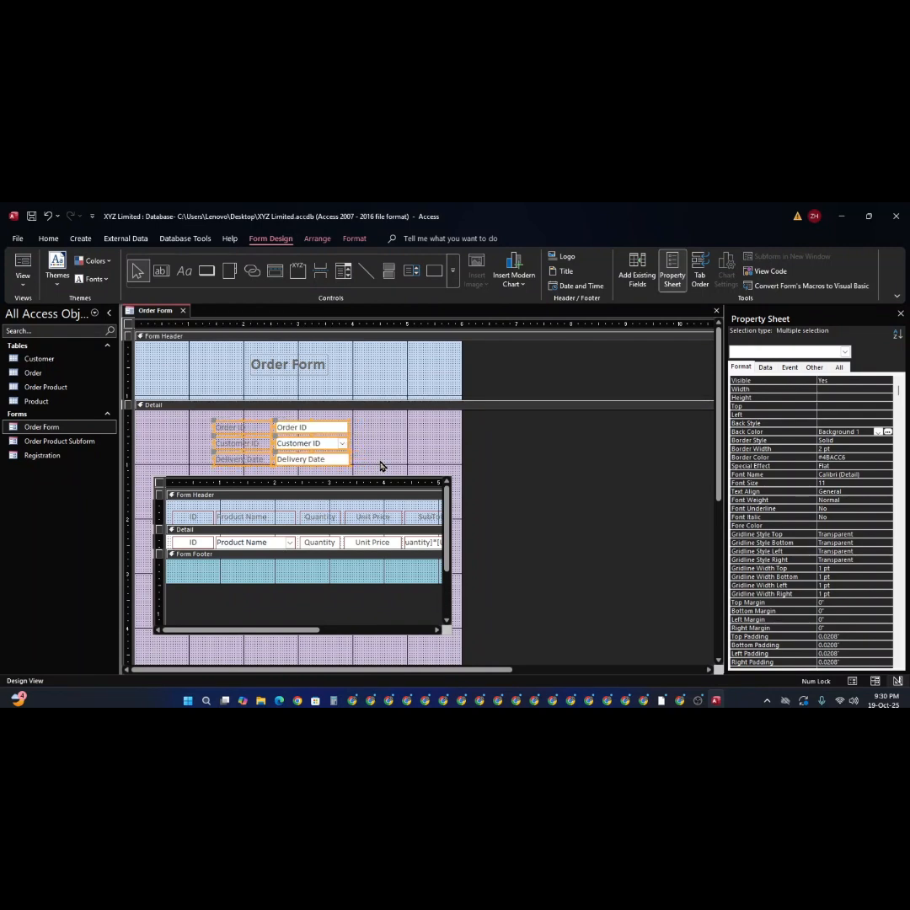
{"action": "left_click", "coordinate": [383, 445]}
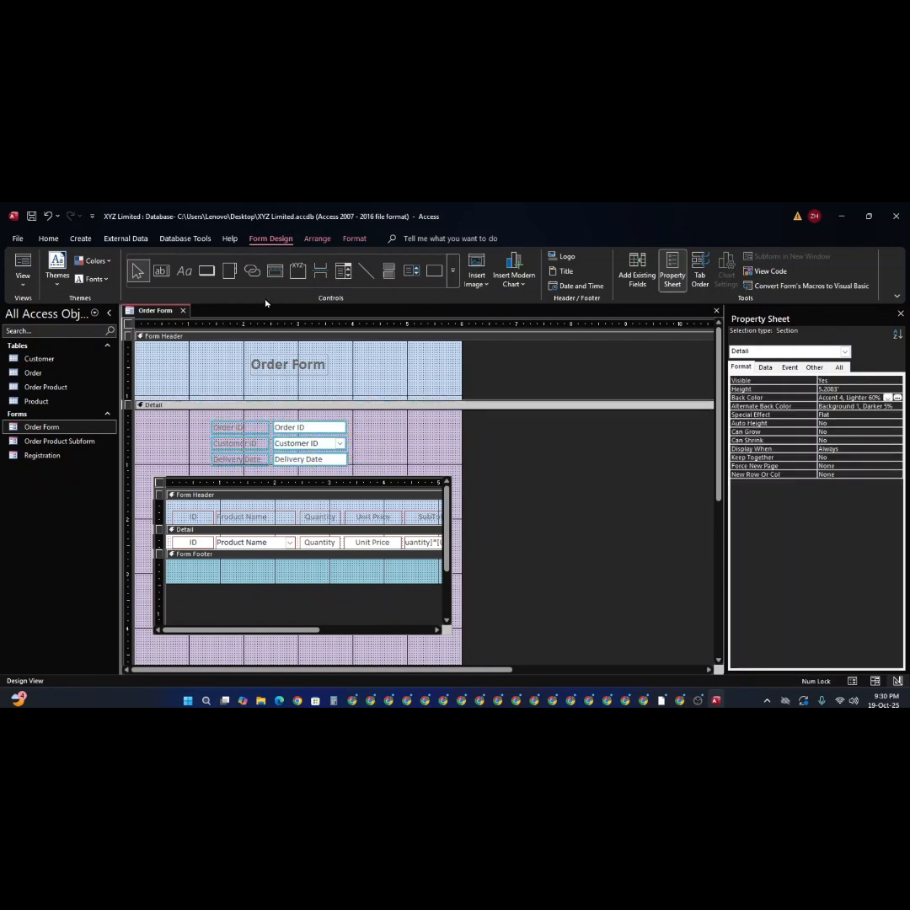
- Draw a command button about 0.5" by 0.42" beside the Order ID field and assign it the Add New Record operation
{"action": "left_click", "coordinate": [207, 269]}
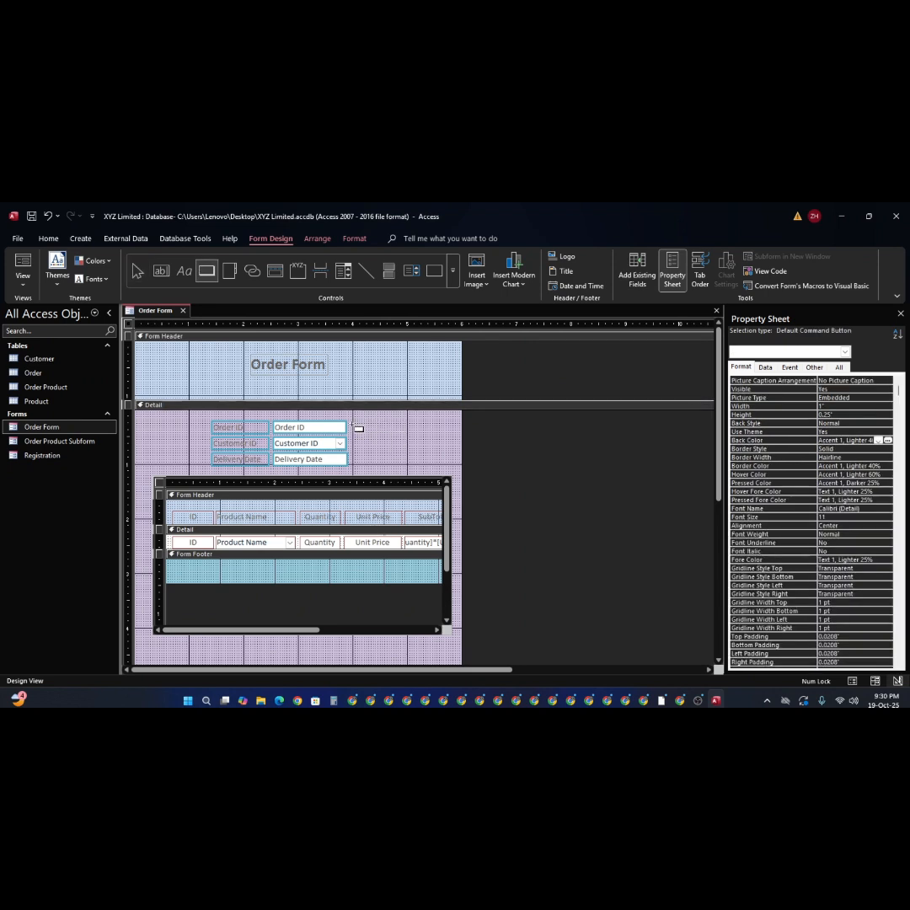
{"action": "left_click_drag", "start_coordinate": [358, 429], "coordinate": [387, 453]}
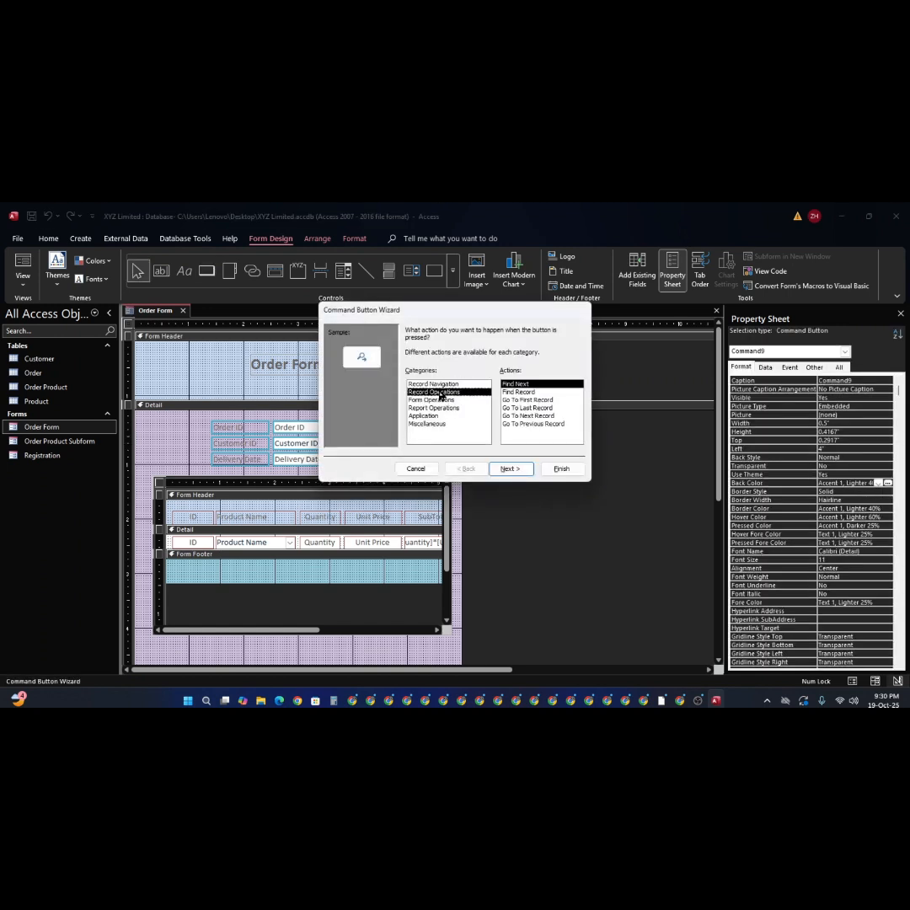
{"action": "left_click", "coordinate": [440, 392]}
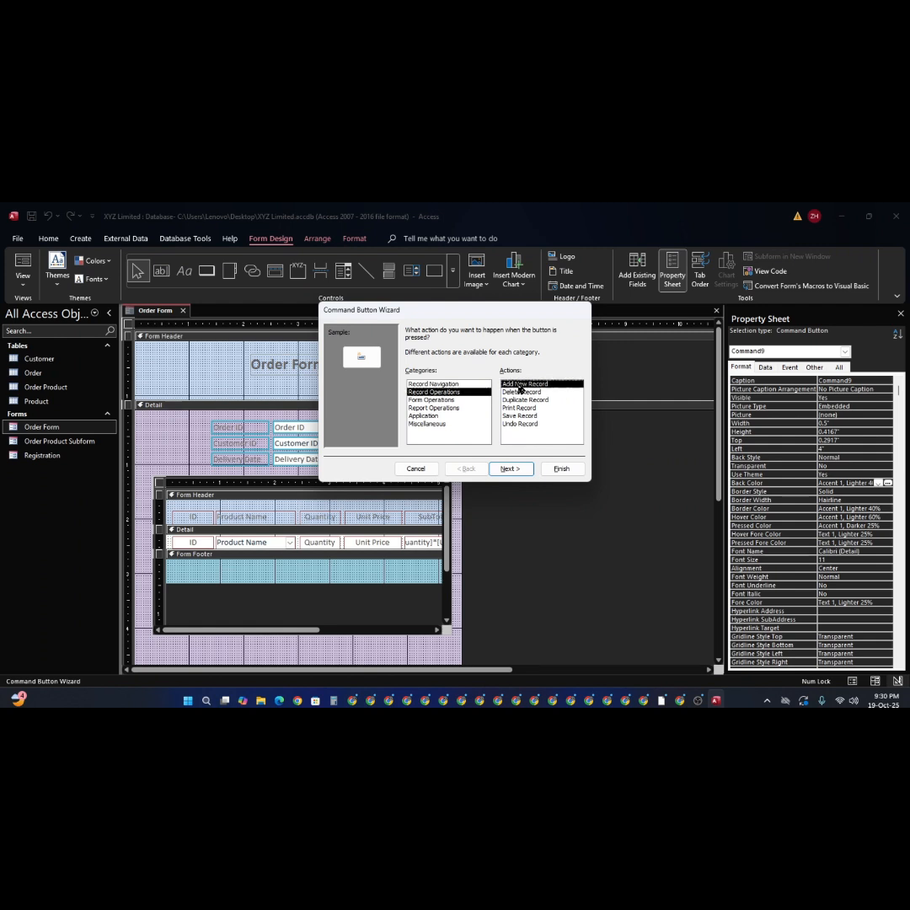
{"action": "left_click", "coordinate": [510, 470]}
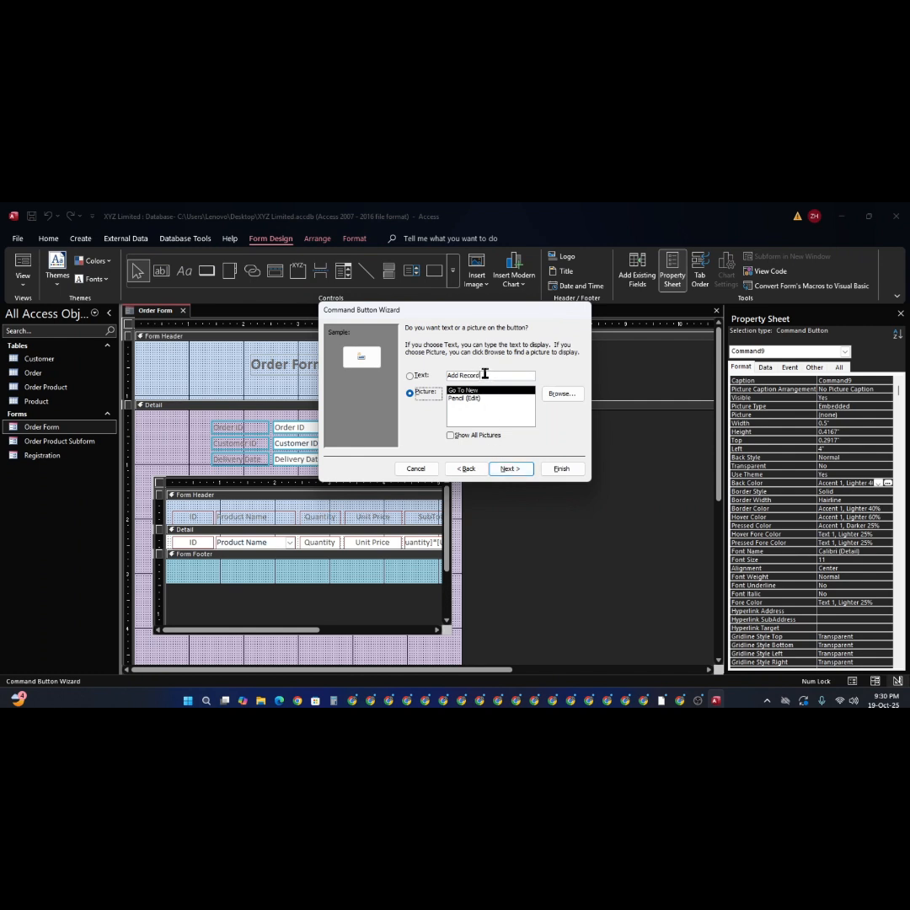
- Give the new command button the text "Add New" instead of a picture and finish its wizard
{"action": "left_click_drag", "start_coordinate": [486, 374], "coordinate": [461, 374]}
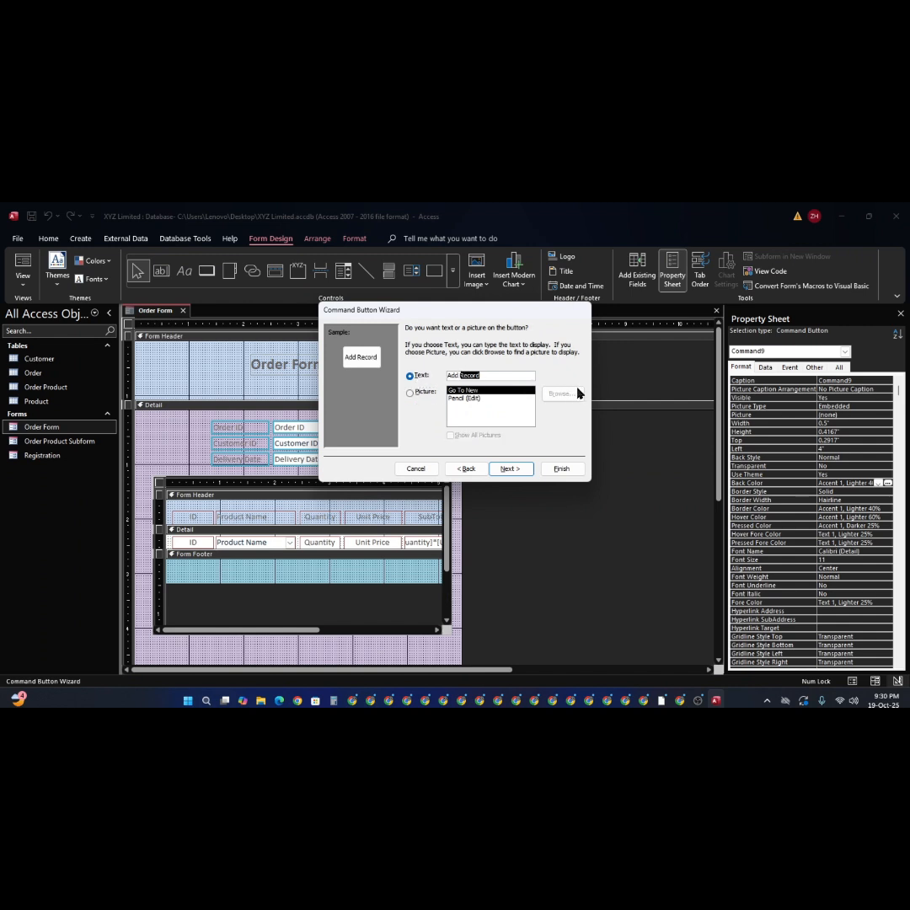
{"action": "type", "text": "New"}
{"action": "left_click", "coordinate": [510, 469]}
{"action": "left_click", "coordinate": [573, 469]}
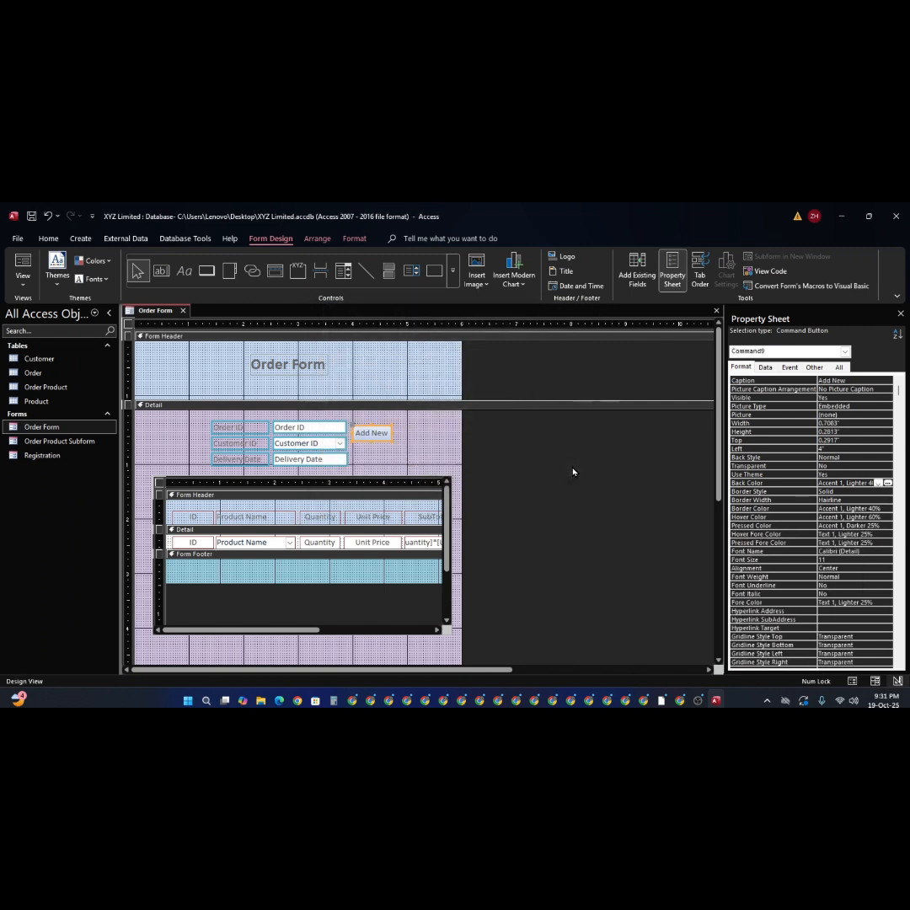
{"action": "left_click", "coordinate": [422, 438]}
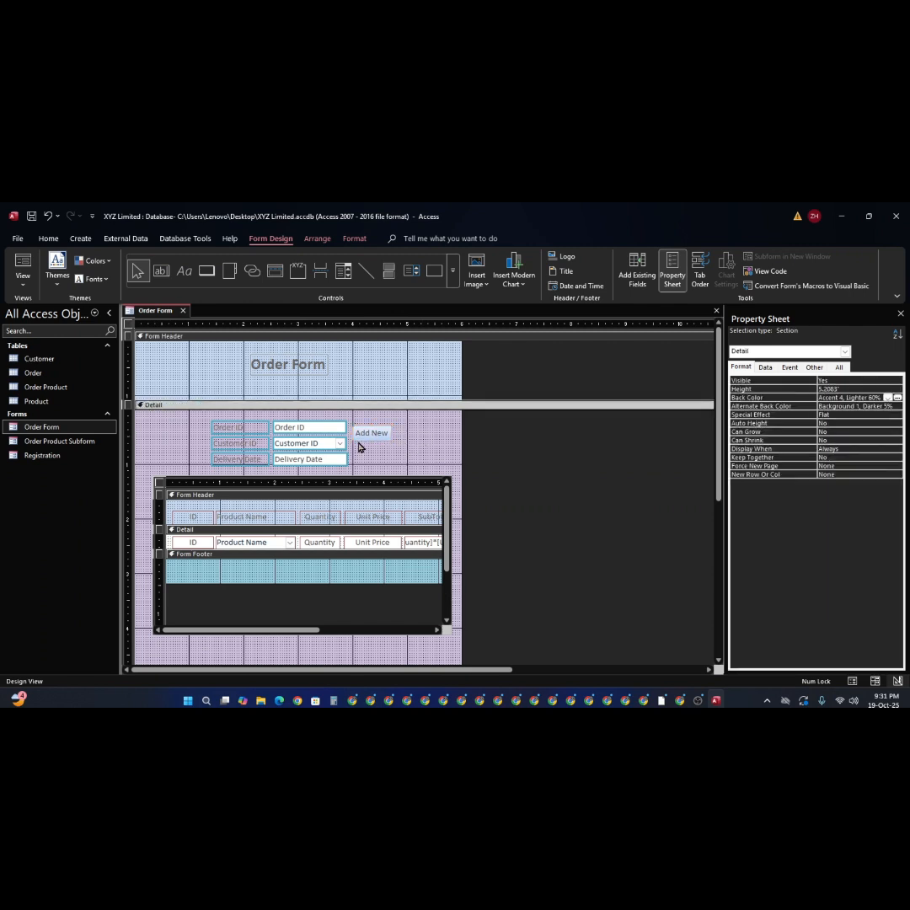
{"action": "left_click", "coordinate": [388, 430]}
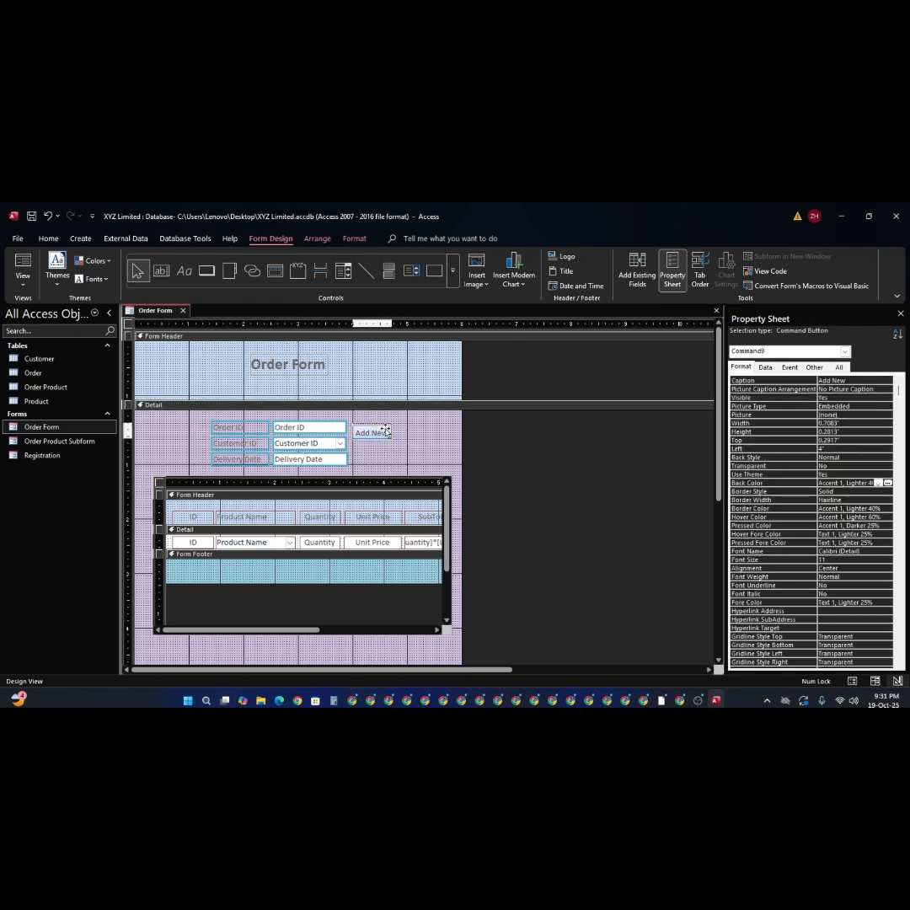
- Move the Add New button slightly away from the Order ID field, to about 4.17" from the left and 0.21" from the section top
{"action": "left_click", "coordinate": [404, 452]}
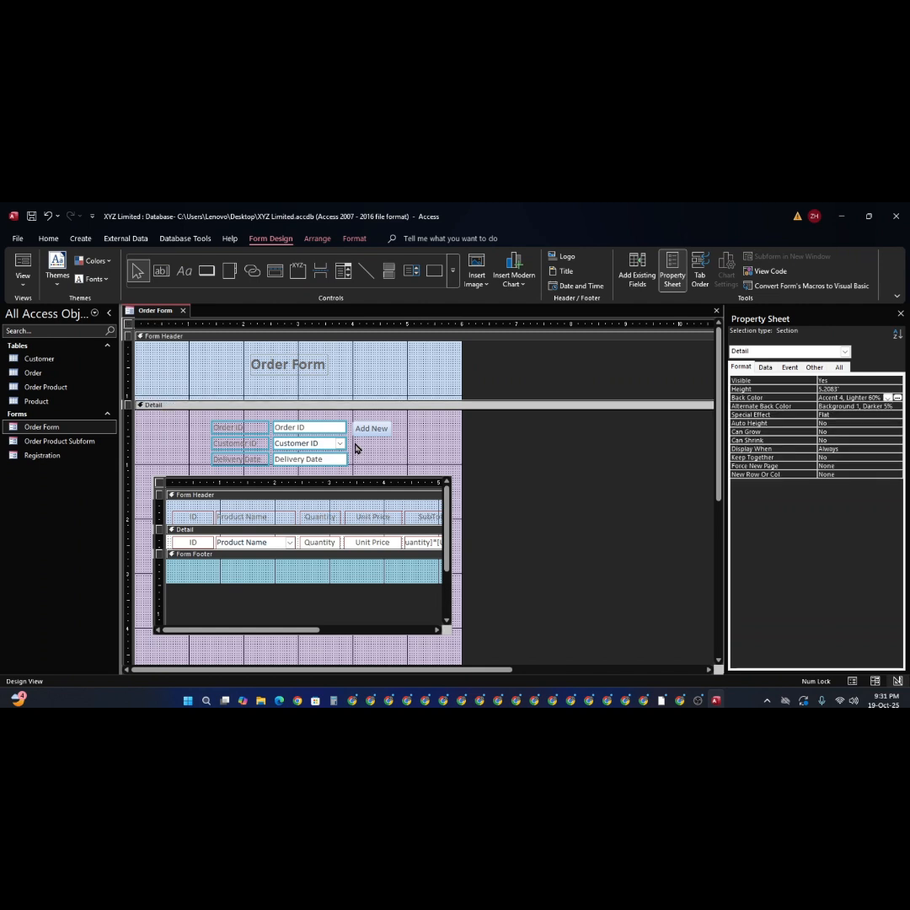
{"action": "left_click", "coordinate": [368, 432]}
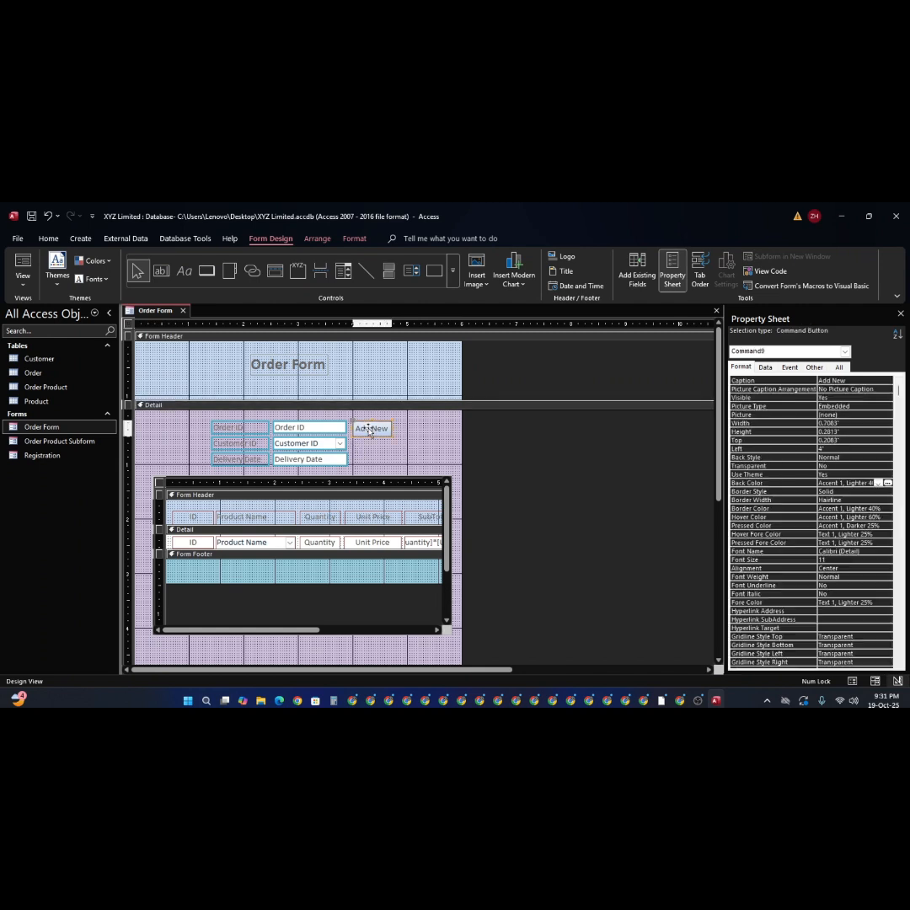
{"action": "left_click_drag", "start_coordinate": [368, 429], "coordinate": [369, 427]}
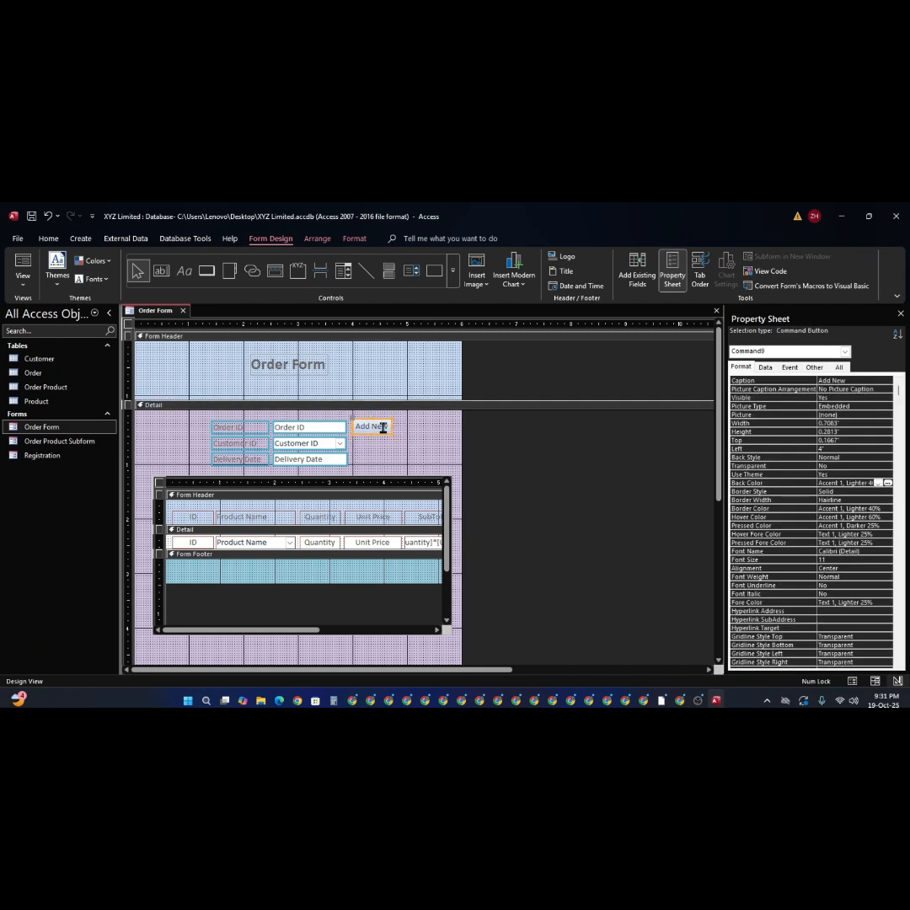
{"action": "key", "text": "Right"}
{"action": "key", "text": "Right"}
{"action": "key", "text": "Right"}
{"action": "key", "text": "Right"}
{"action": "left_click", "coordinate": [421, 447]}
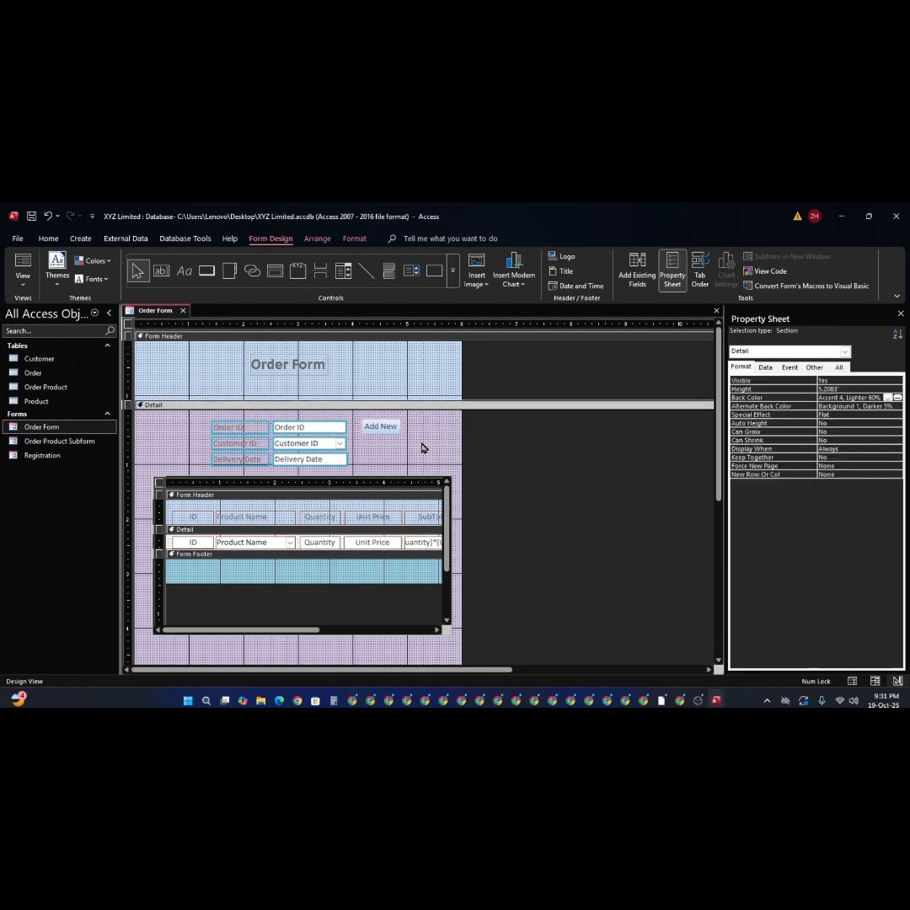
{"action": "left_click", "coordinate": [397, 428]}
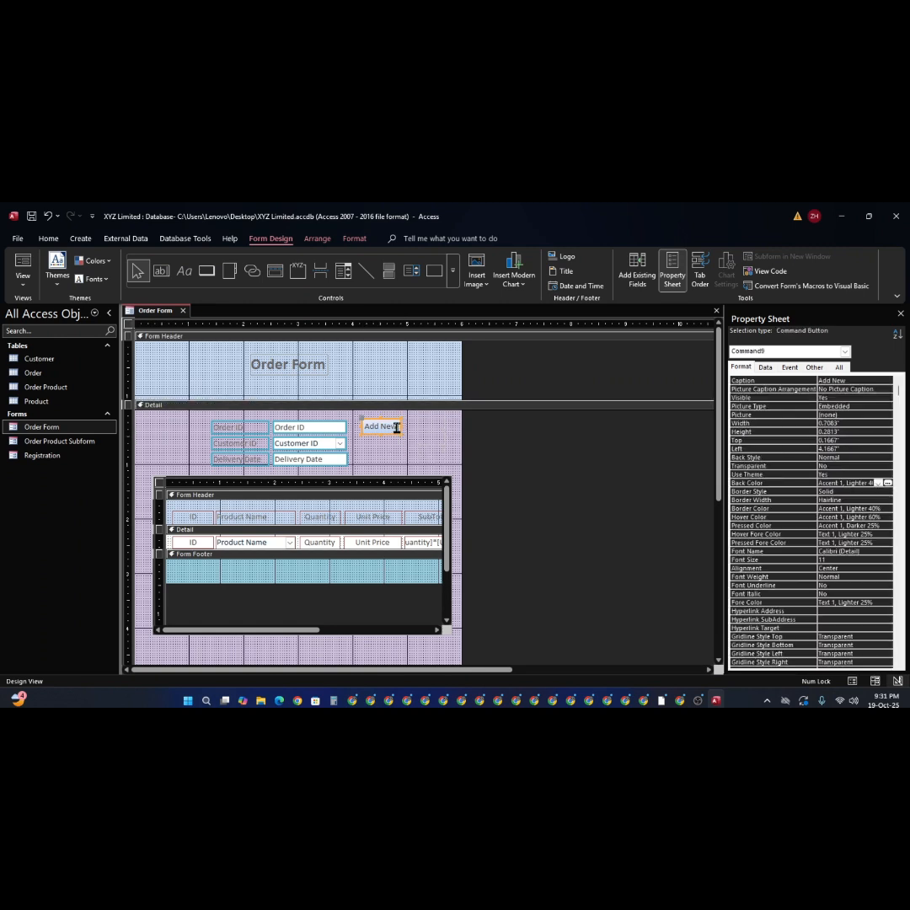
{"action": "left_click_drag", "start_coordinate": [397, 428], "coordinate": [397, 431]}
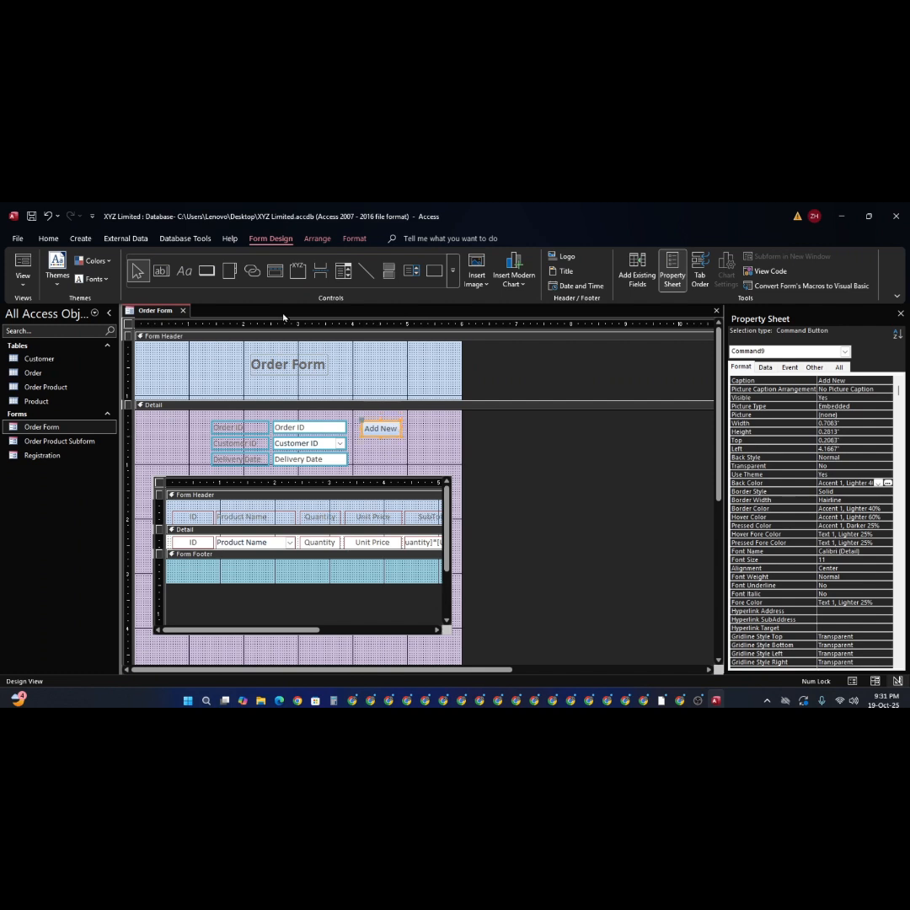
- Draw a command button about 0.42" by 0.21" below Add New with the Go To Previous Record action and the Go To Previous picture
{"action": "left_click", "coordinate": [205, 270]}
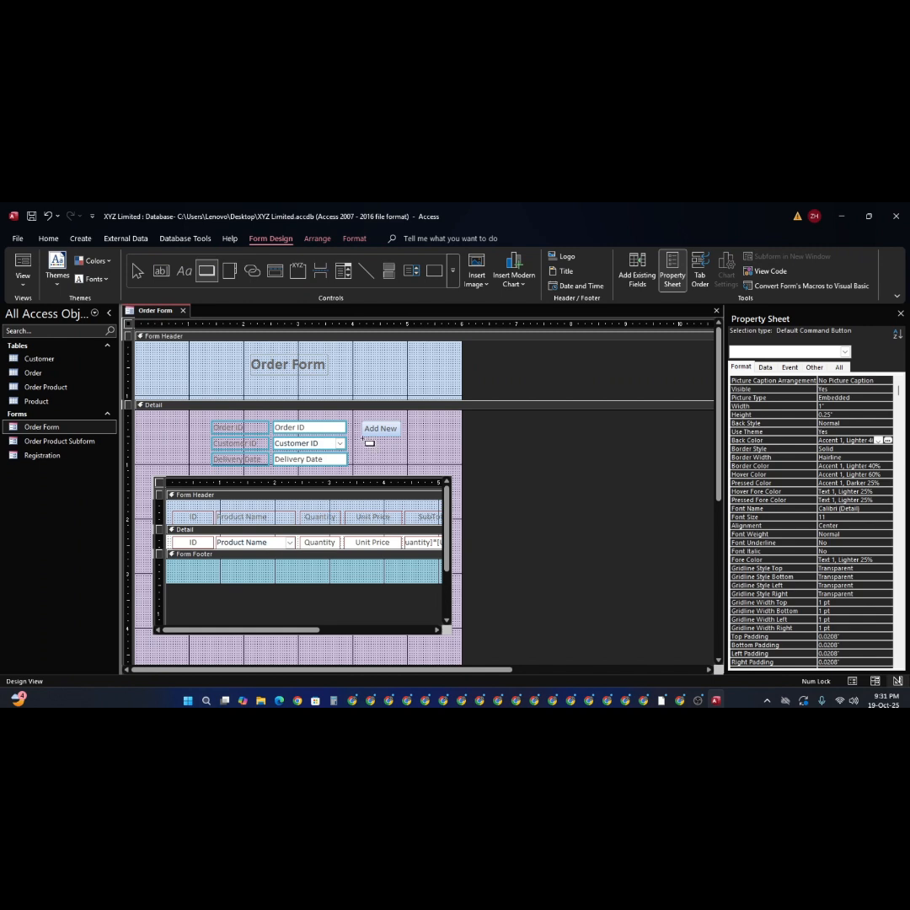
{"action": "left_click_drag", "start_coordinate": [363, 439], "coordinate": [391, 455]}
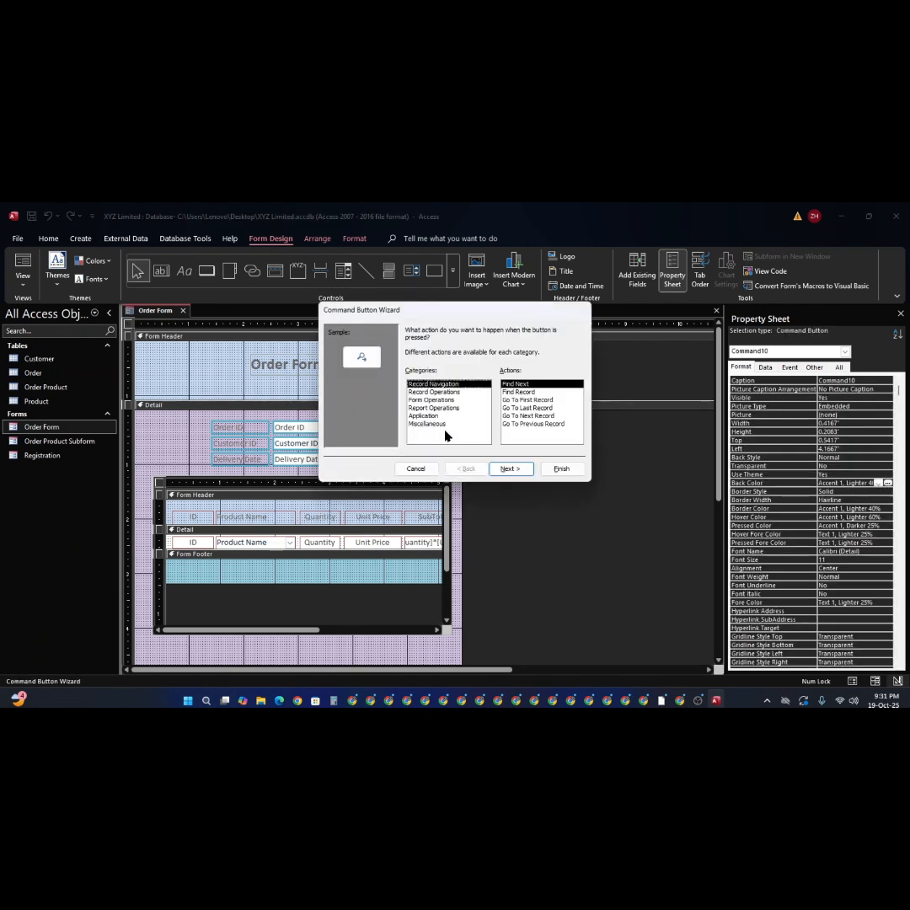
{"action": "left_click", "coordinate": [532, 425]}
{"action": "left_click", "coordinate": [510, 470]}
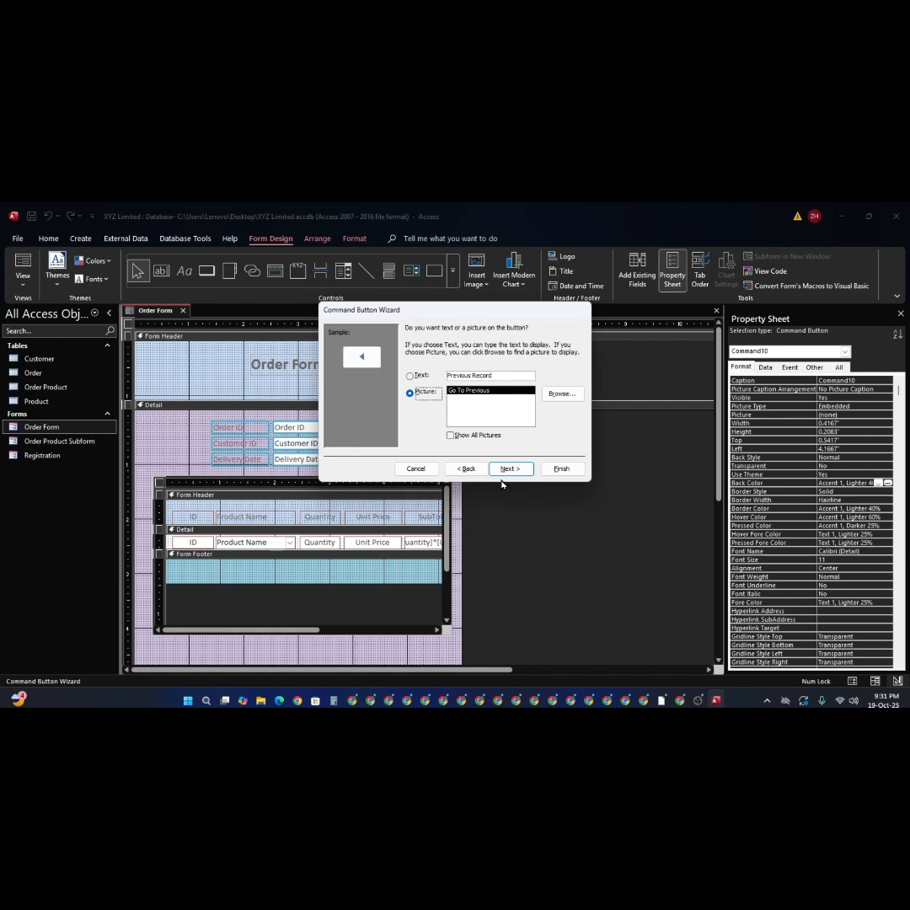
{"action": "left_click", "coordinate": [509, 469]}
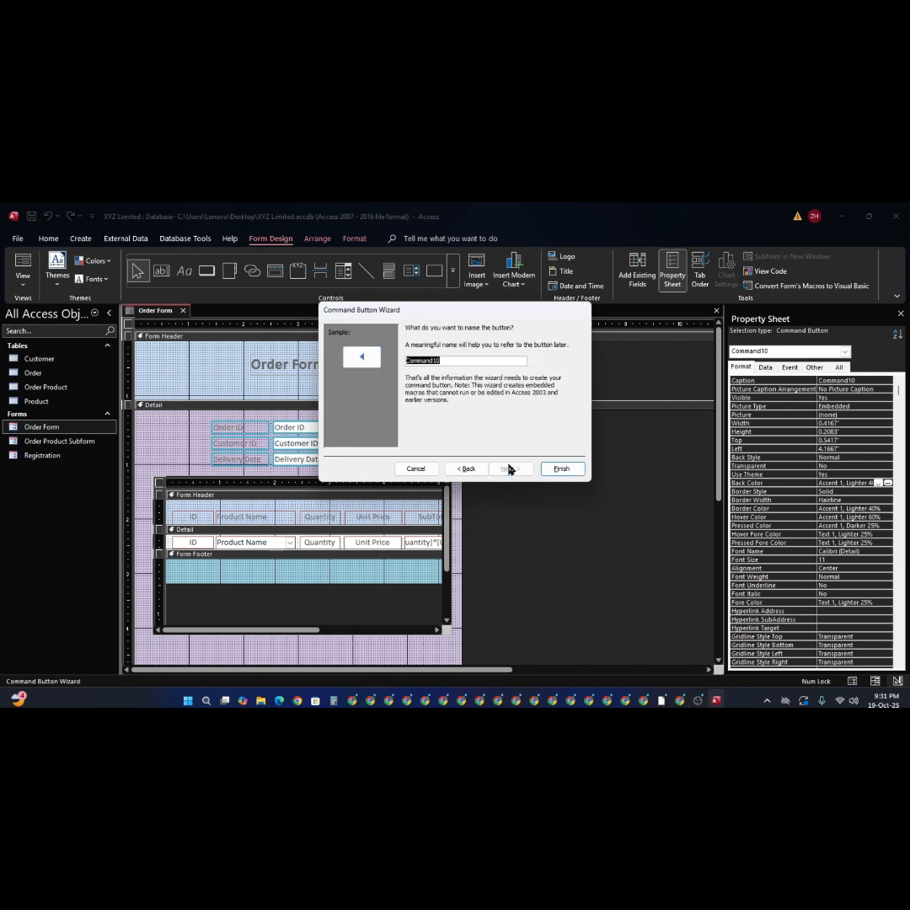
{"action": "left_click", "coordinate": [557, 470]}
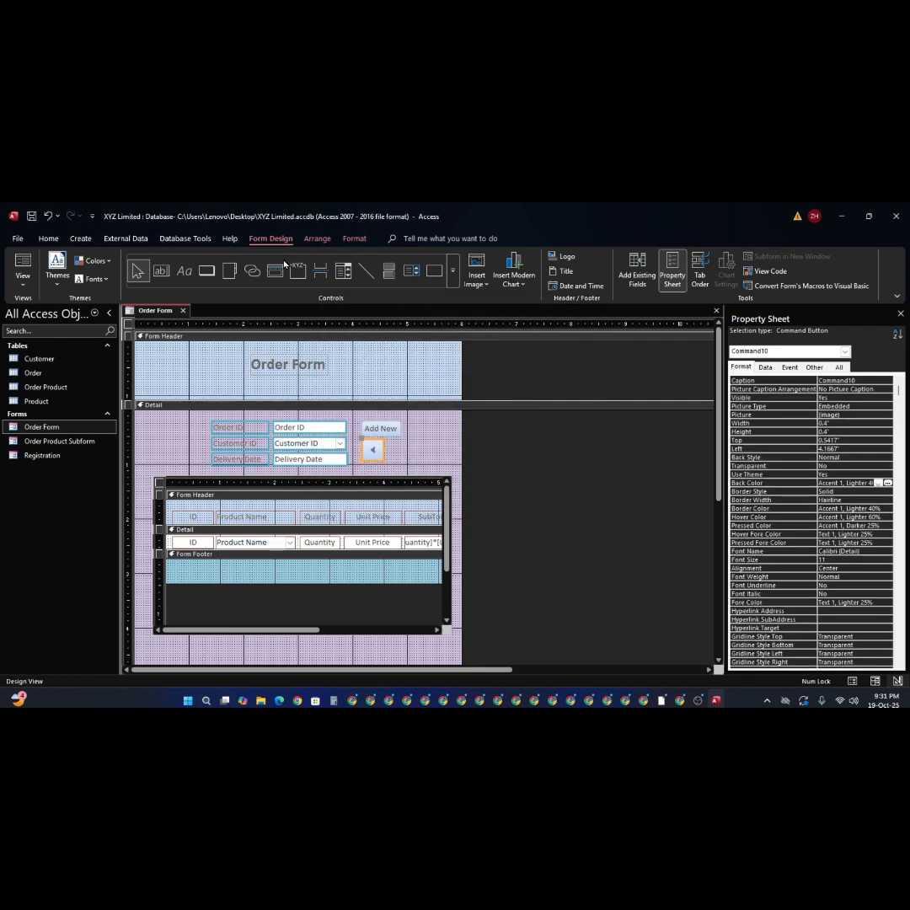
- Try a Go To Next Record command button with the Arrow Right picture beside the previous-record button, and delete it
{"action": "left_click", "coordinate": [203, 273]}
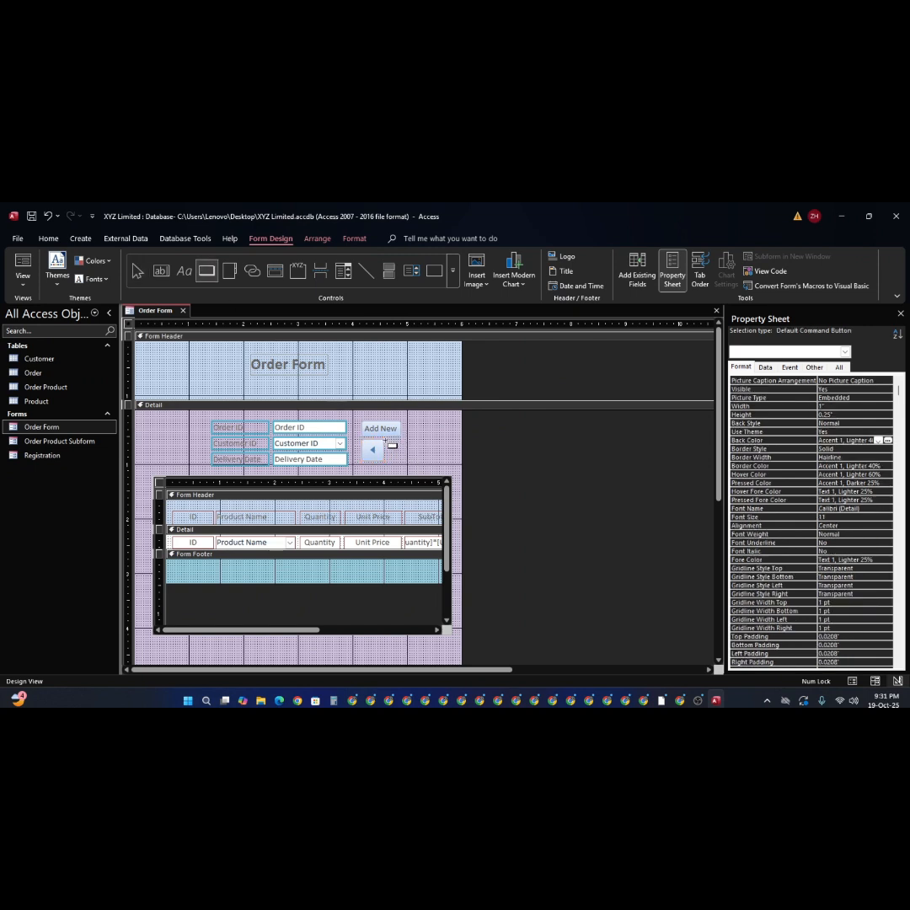
{"action": "left_click_drag", "start_coordinate": [390, 444], "coordinate": [409, 465]}
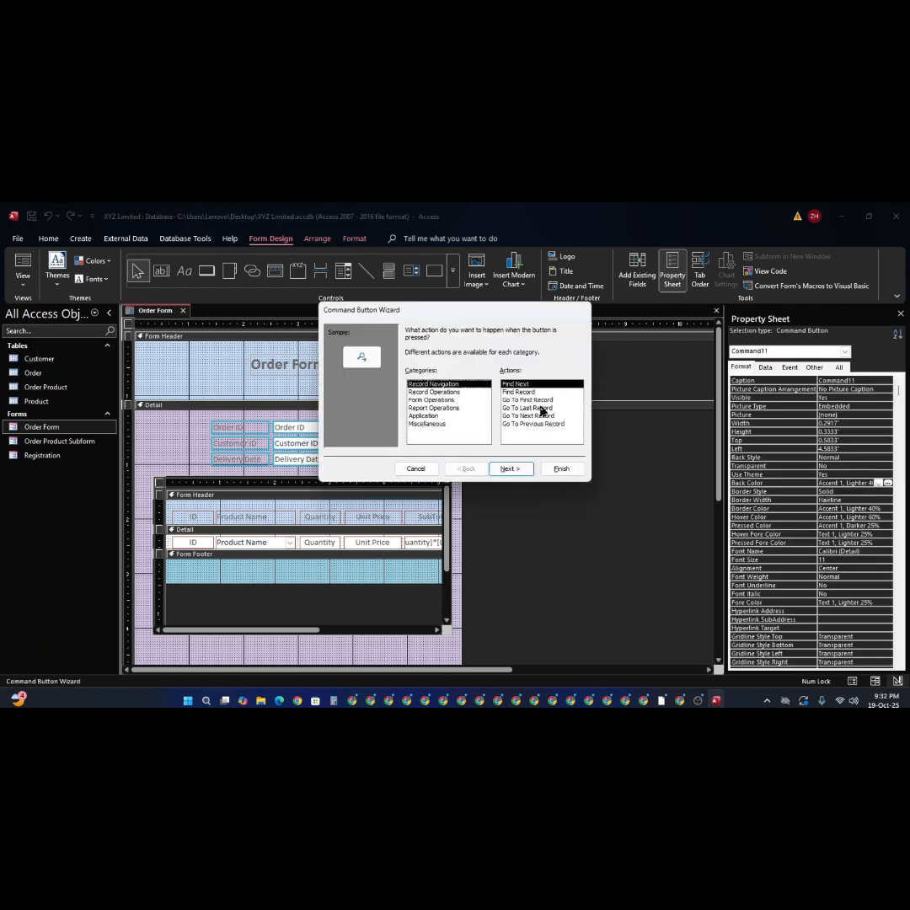
{"action": "left_click", "coordinate": [529, 416]}
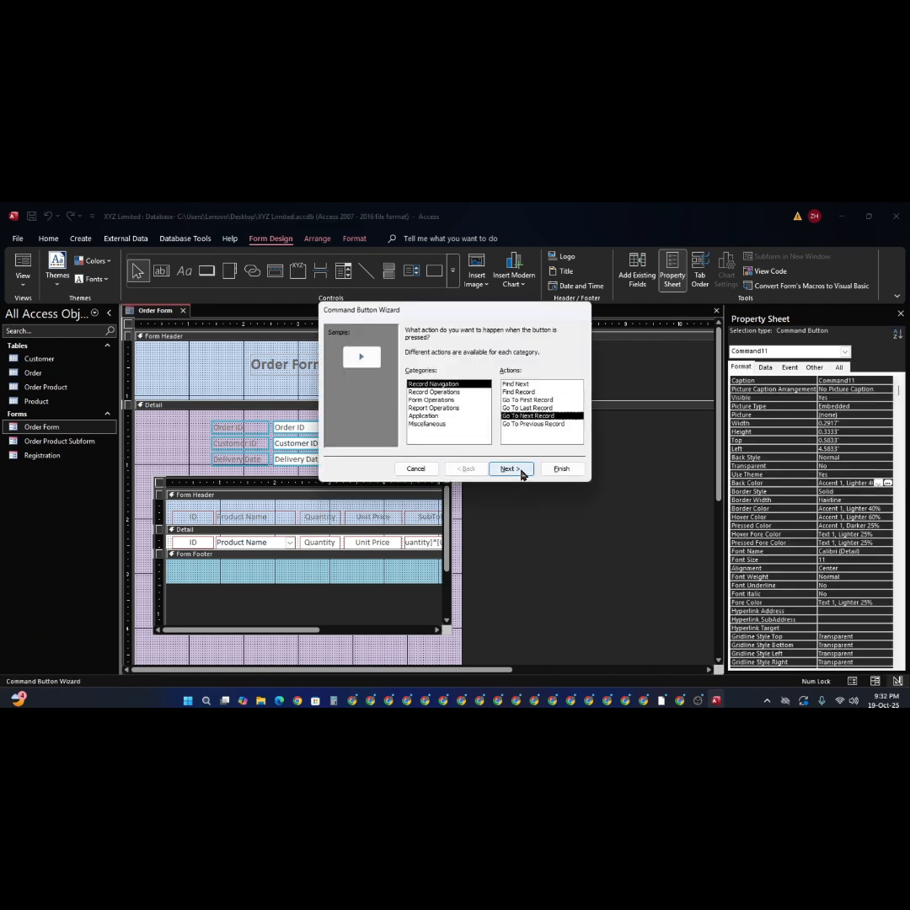
{"action": "left_click", "coordinate": [512, 469]}
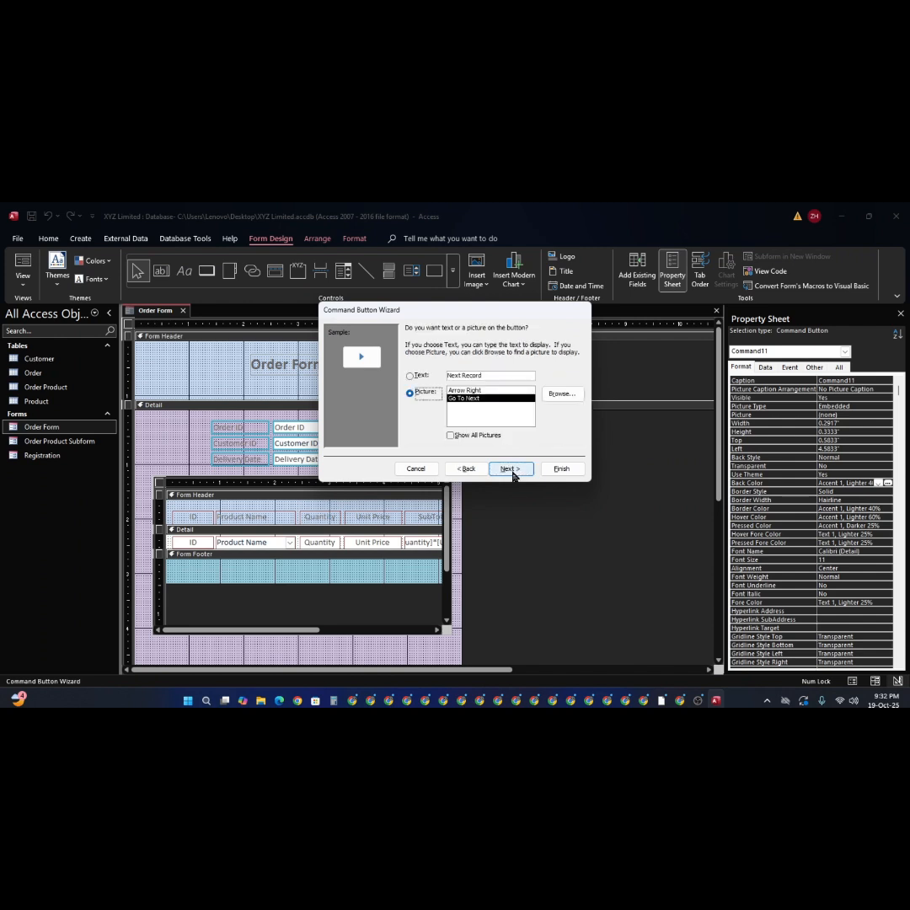
{"action": "left_click", "coordinate": [500, 376]}
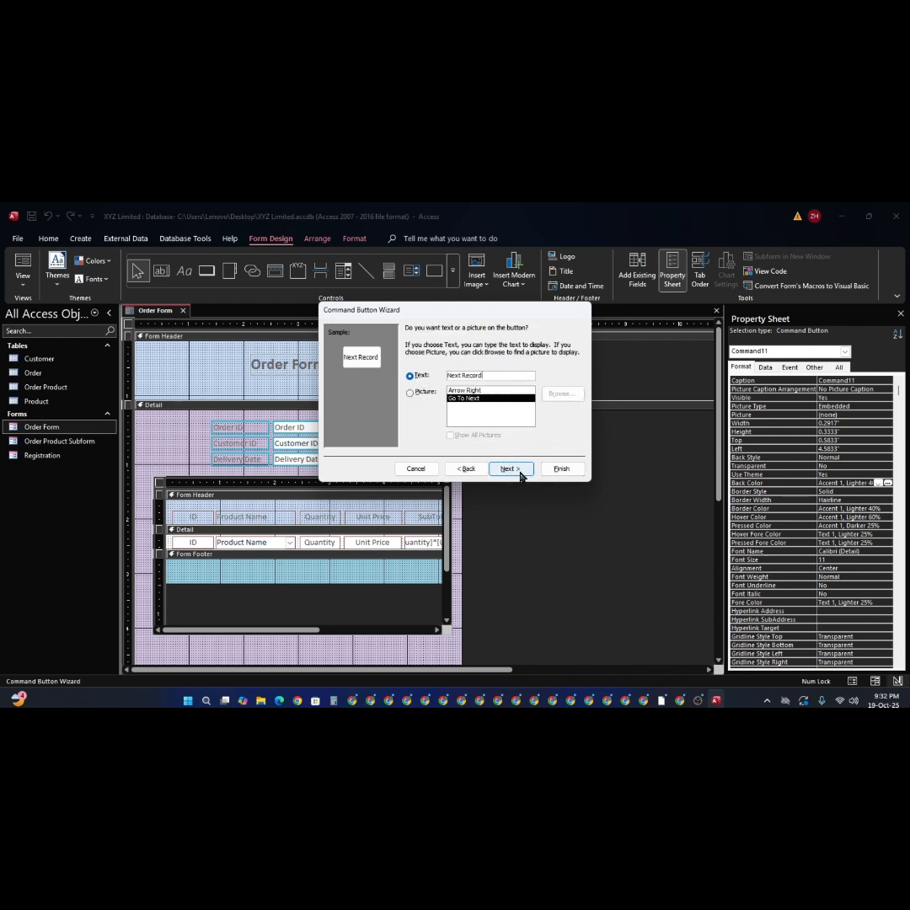
{"action": "left_click", "coordinate": [472, 392]}
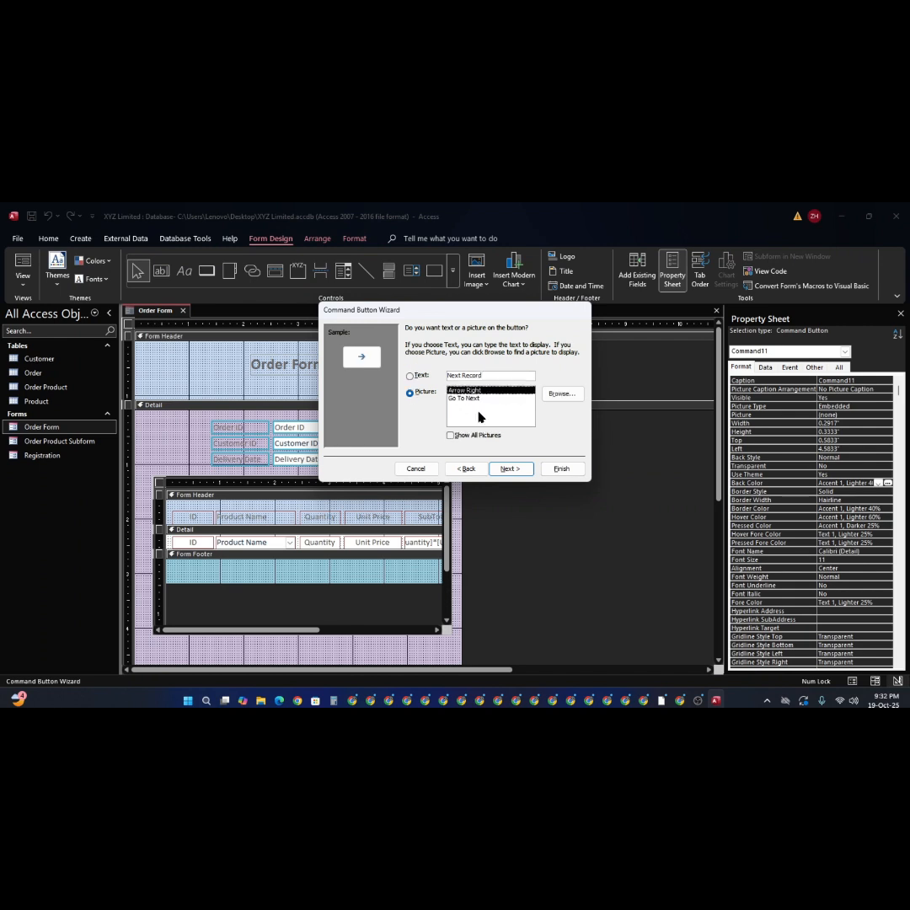
{"action": "left_click", "coordinate": [510, 470]}
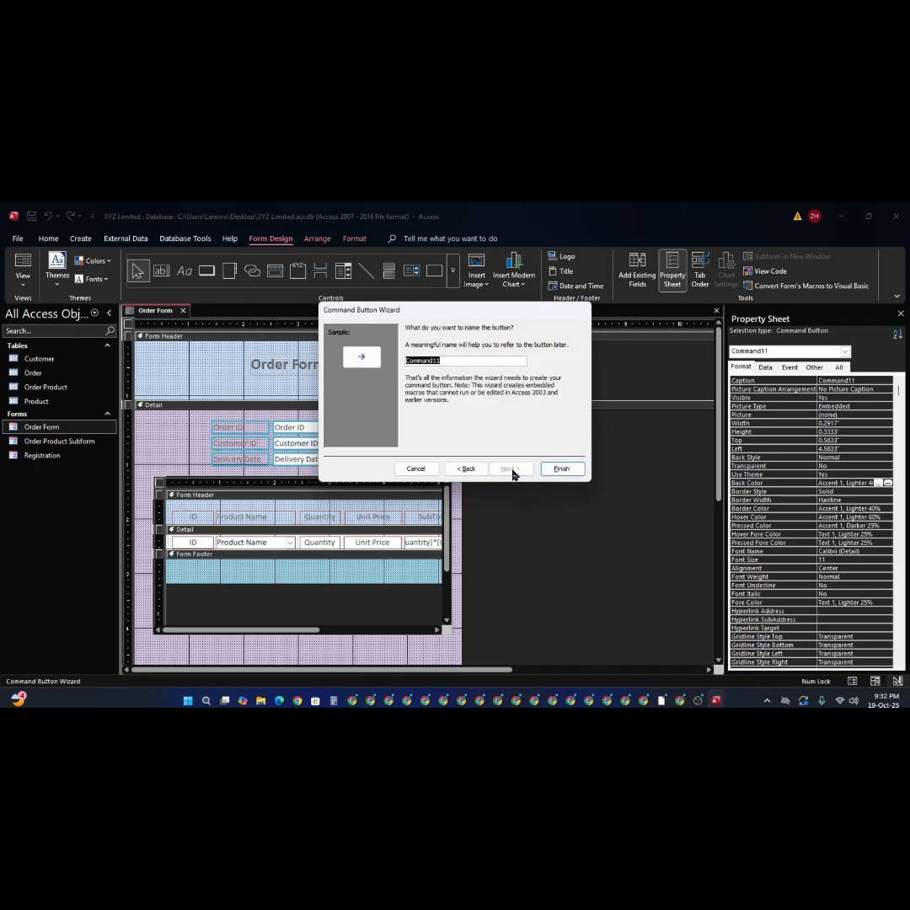
{"action": "left_click", "coordinate": [558, 469]}
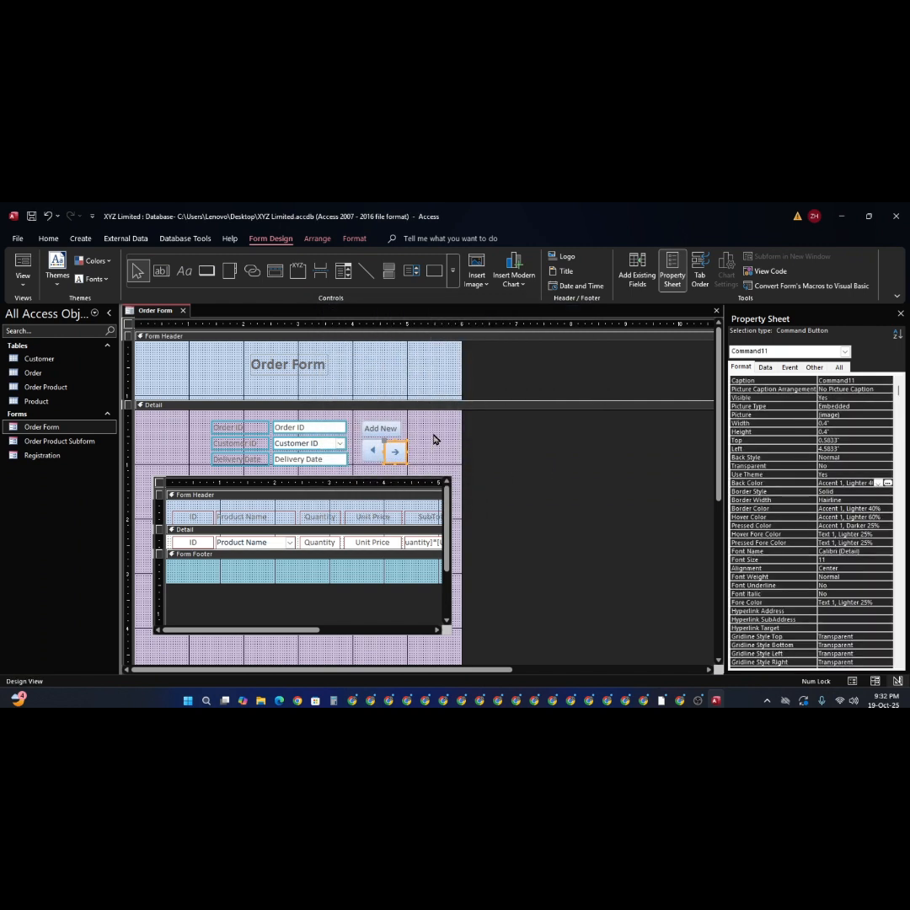
{"action": "key", "text": "Delete"}
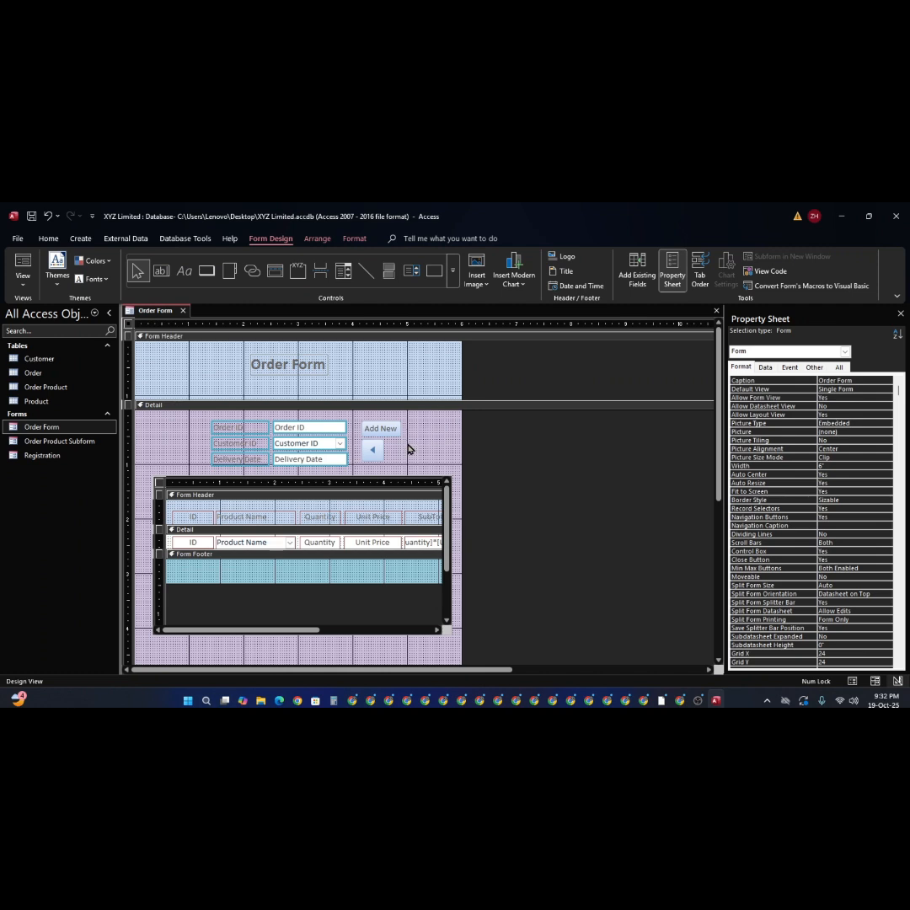
- Draw a command button about 0.33" by 0.38" beside the previous-record button with the Go To Next Record action and Go To Next picture
{"action": "left_click", "coordinate": [207, 270]}
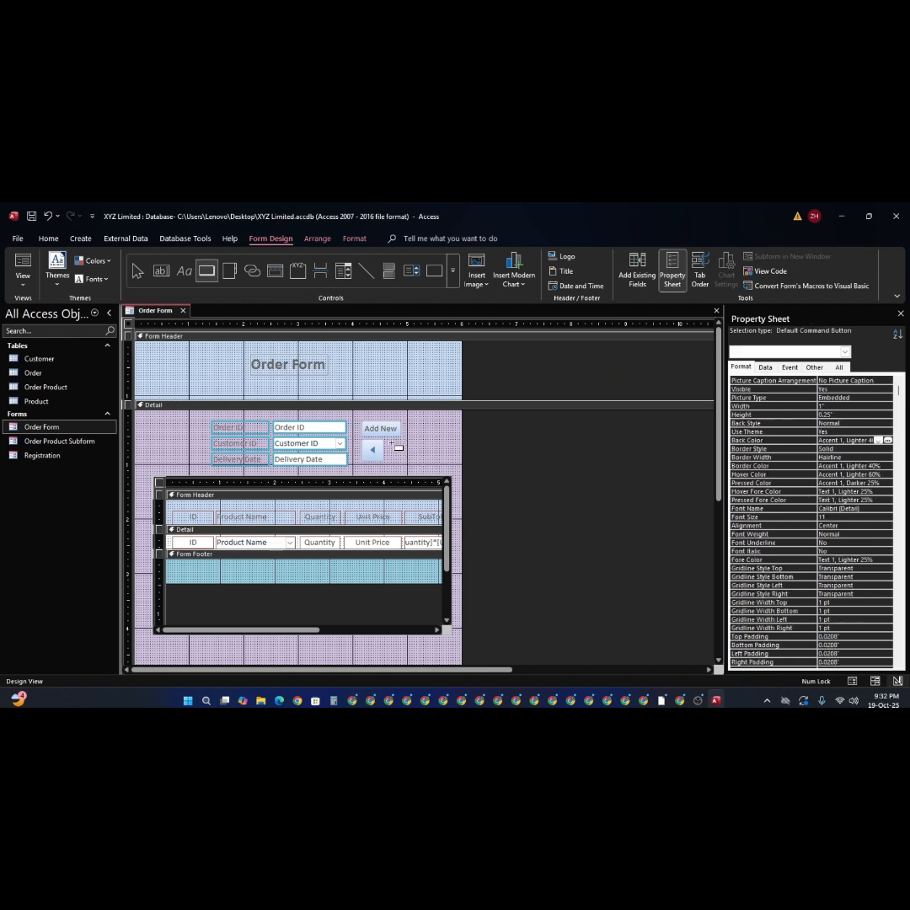
{"action": "left_click_drag", "start_coordinate": [392, 444], "coordinate": [404, 461]}
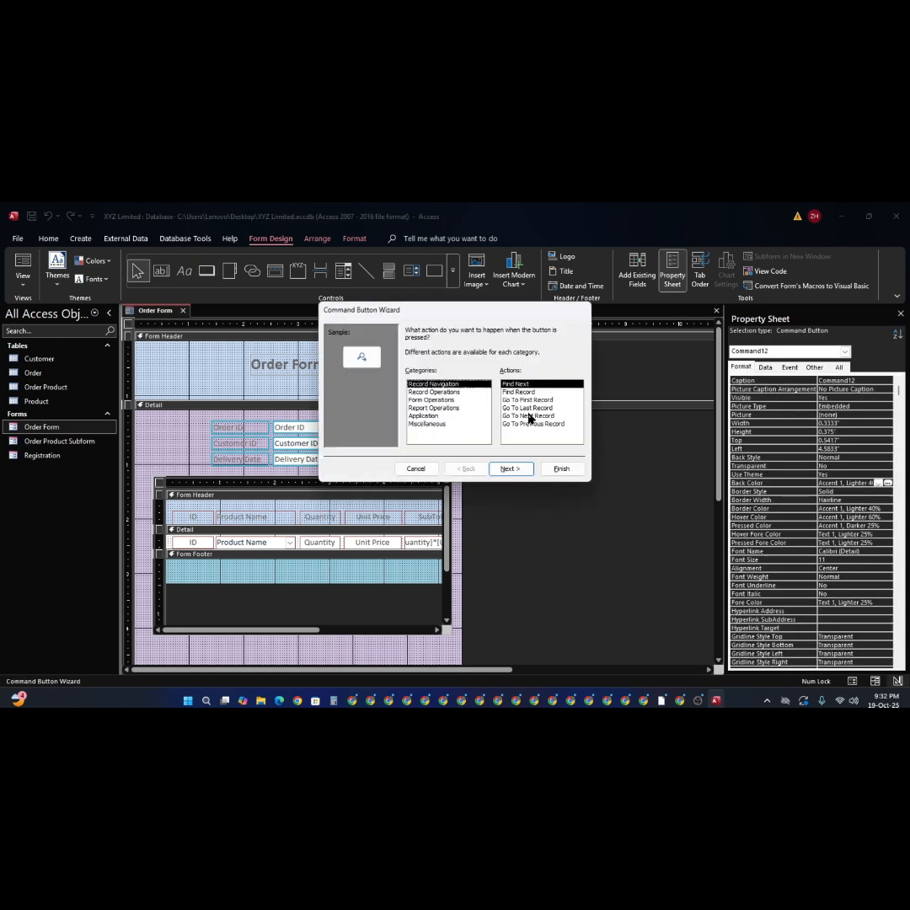
{"action": "left_click", "coordinate": [532, 416]}
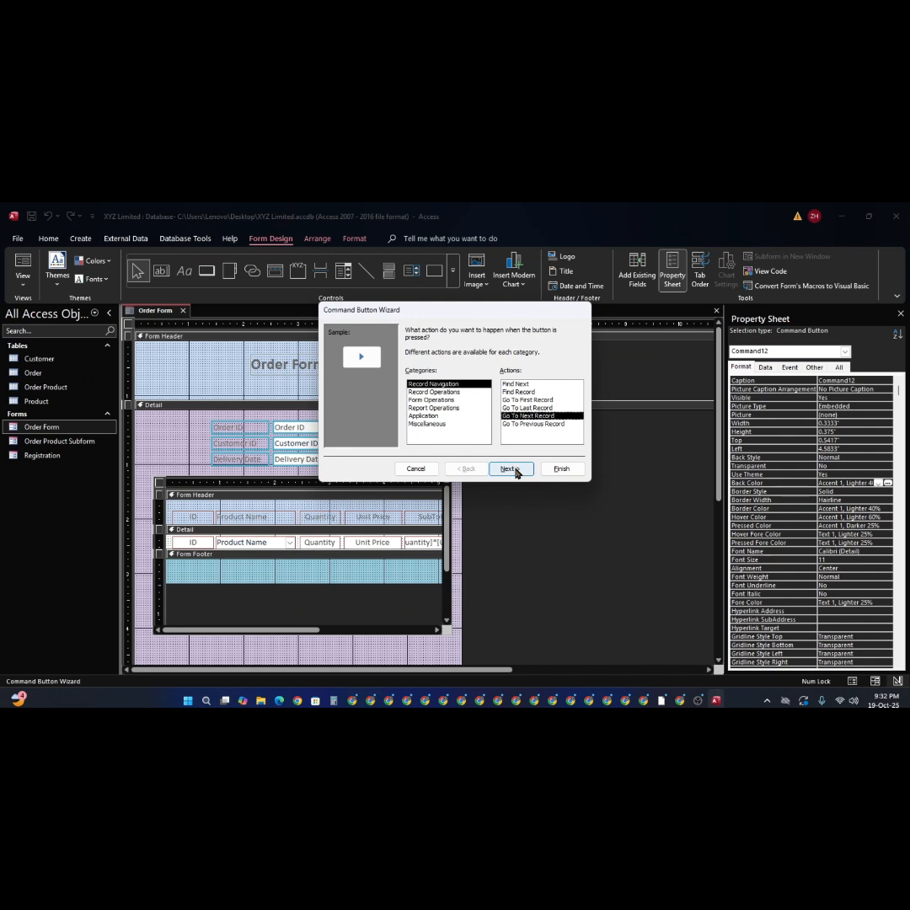
{"action": "left_click", "coordinate": [510, 469]}
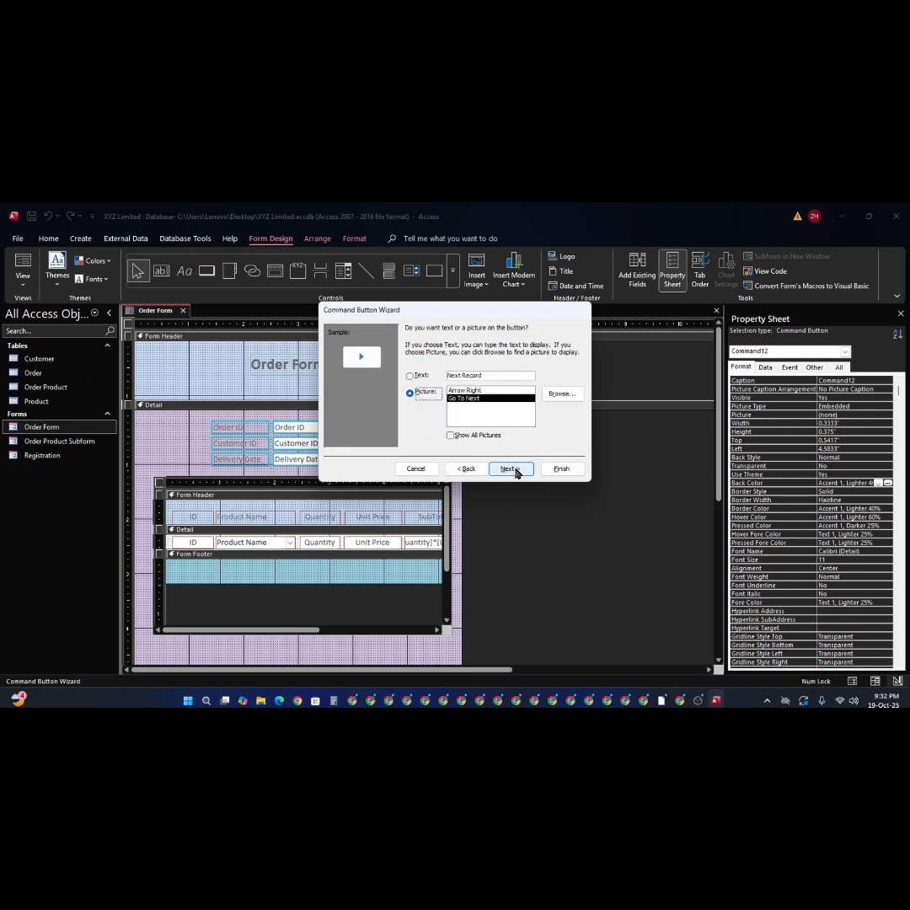
{"action": "left_click", "coordinate": [513, 469]}
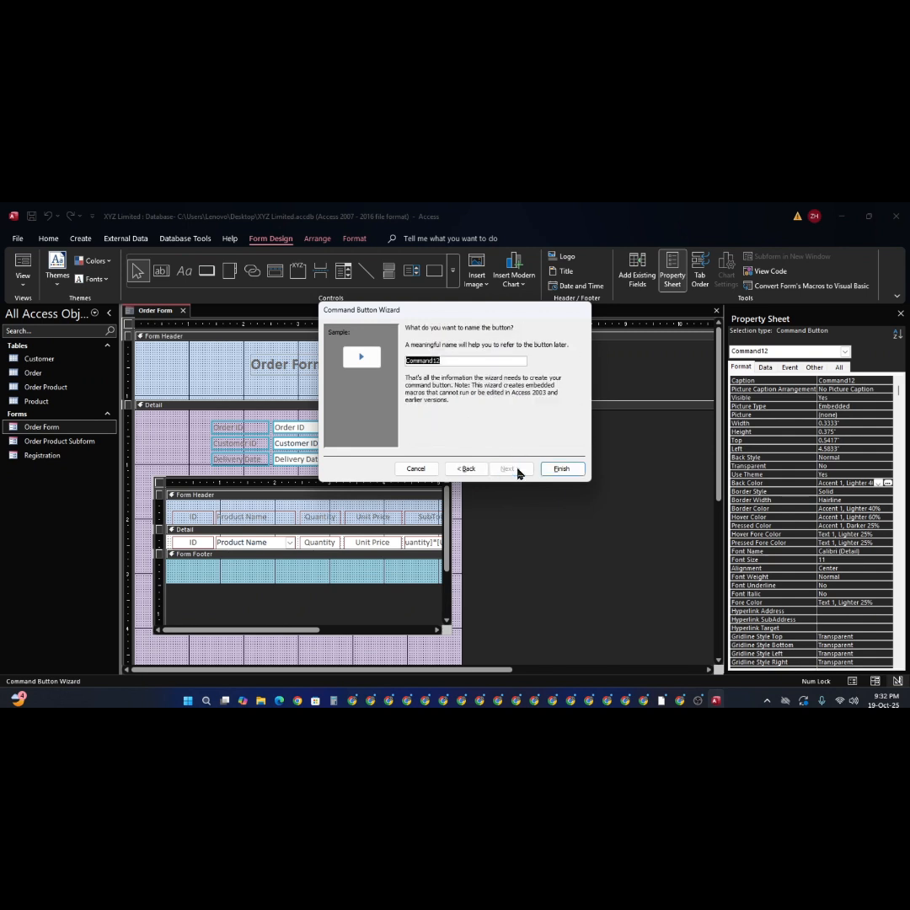
{"action": "left_click", "coordinate": [561, 469]}
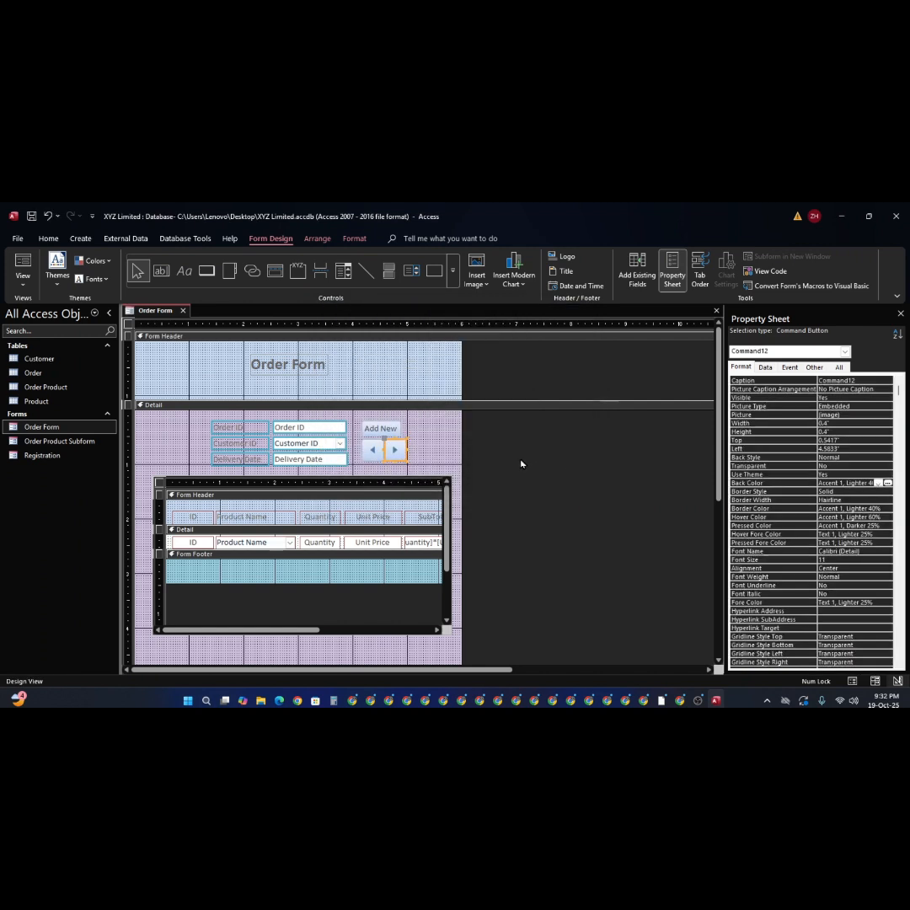
- Move both record navigation buttons up to 0.5" from the section top and narrow the Add New button to about 0.67"
{"action": "left_click", "coordinate": [431, 461]}
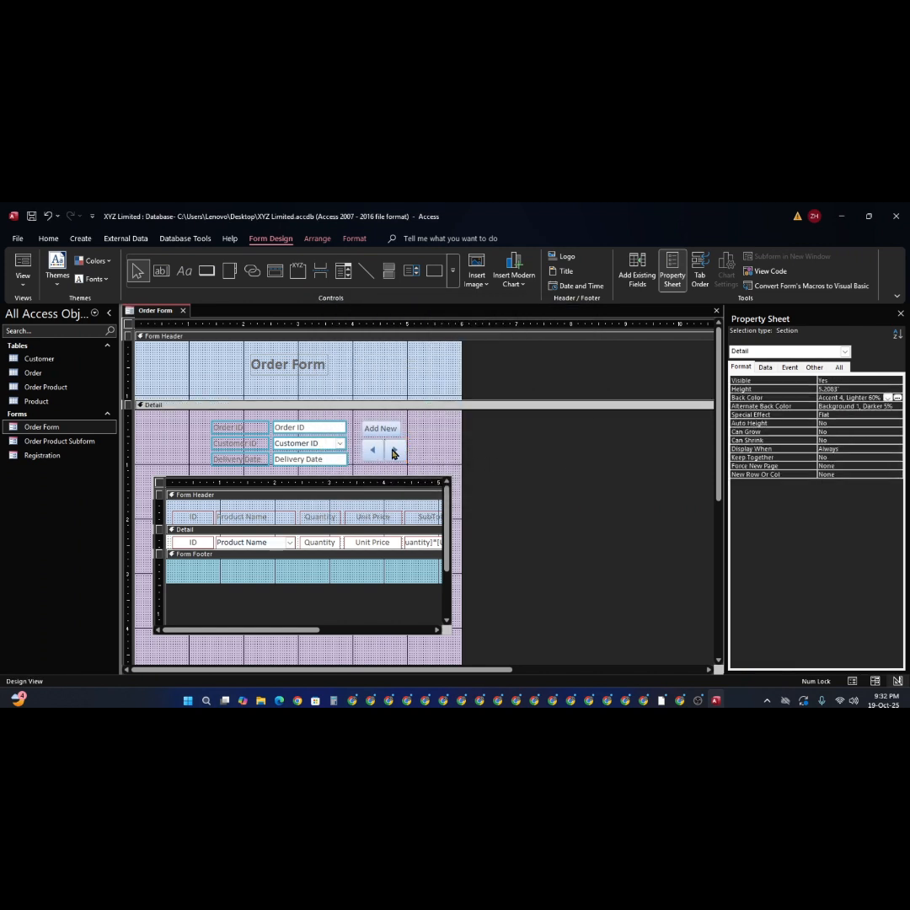
{"action": "left_click", "coordinate": [393, 452]}
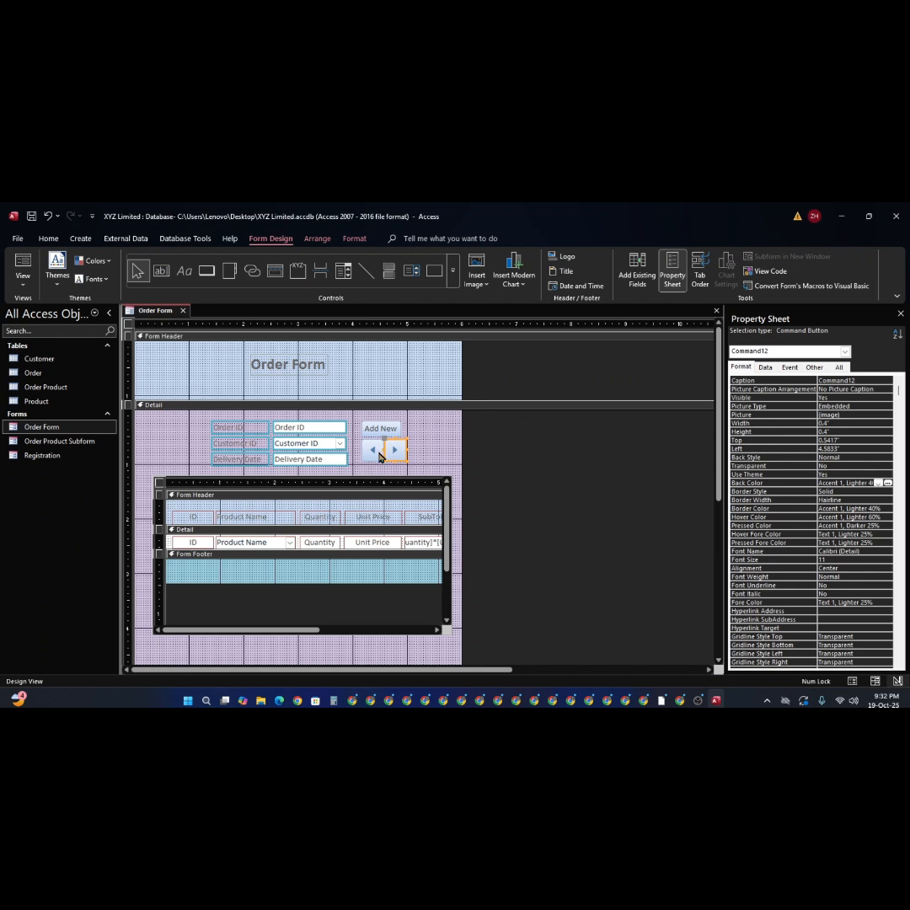
{"action": "left_click", "coordinate": [379, 456], "text": "shift"}
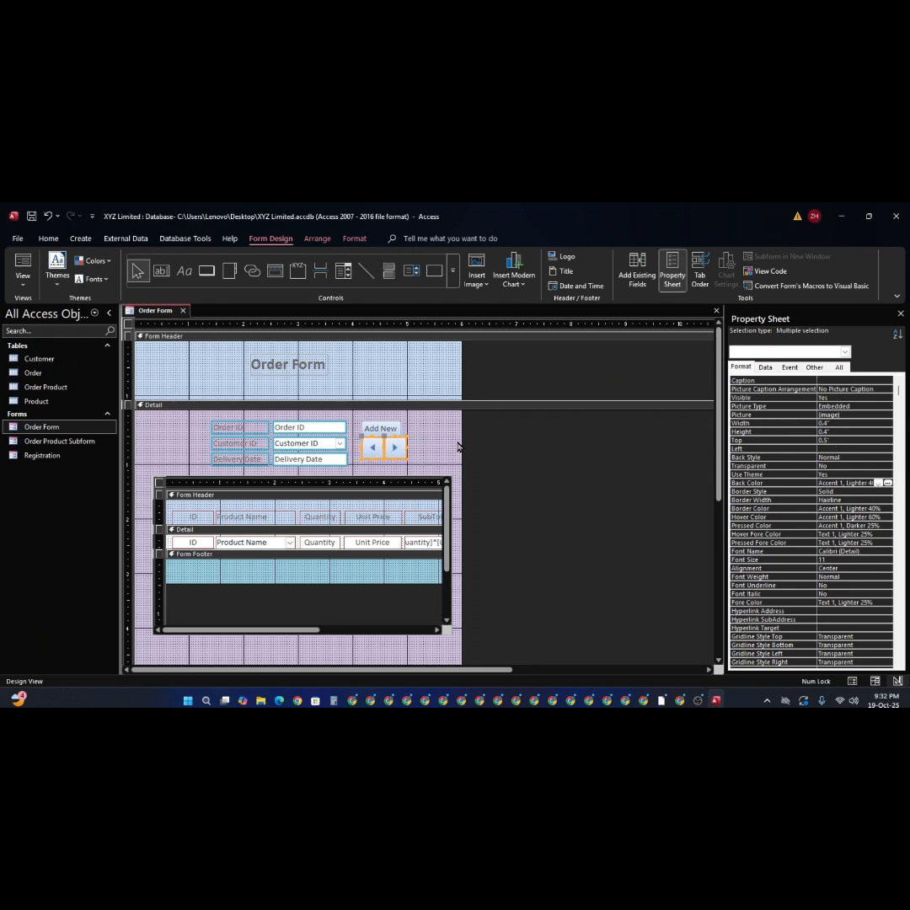
{"action": "left_click", "coordinate": [401, 429]}
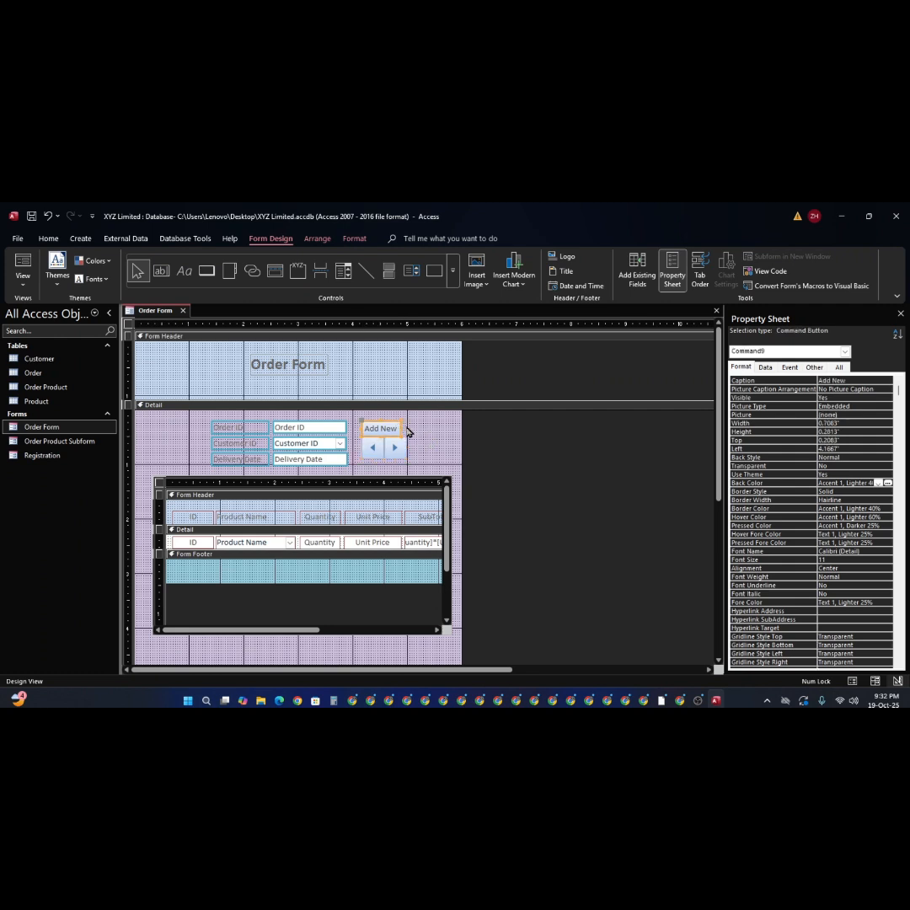
{"action": "mouse_move", "coordinate": [402, 428]}
{"action": "left_mouse_down"}
{"action": "mouse_move", "coordinate": [415, 428]}
{"action": "mouse_move", "coordinate": [398, 428]}
{"action": "left_mouse_up"}
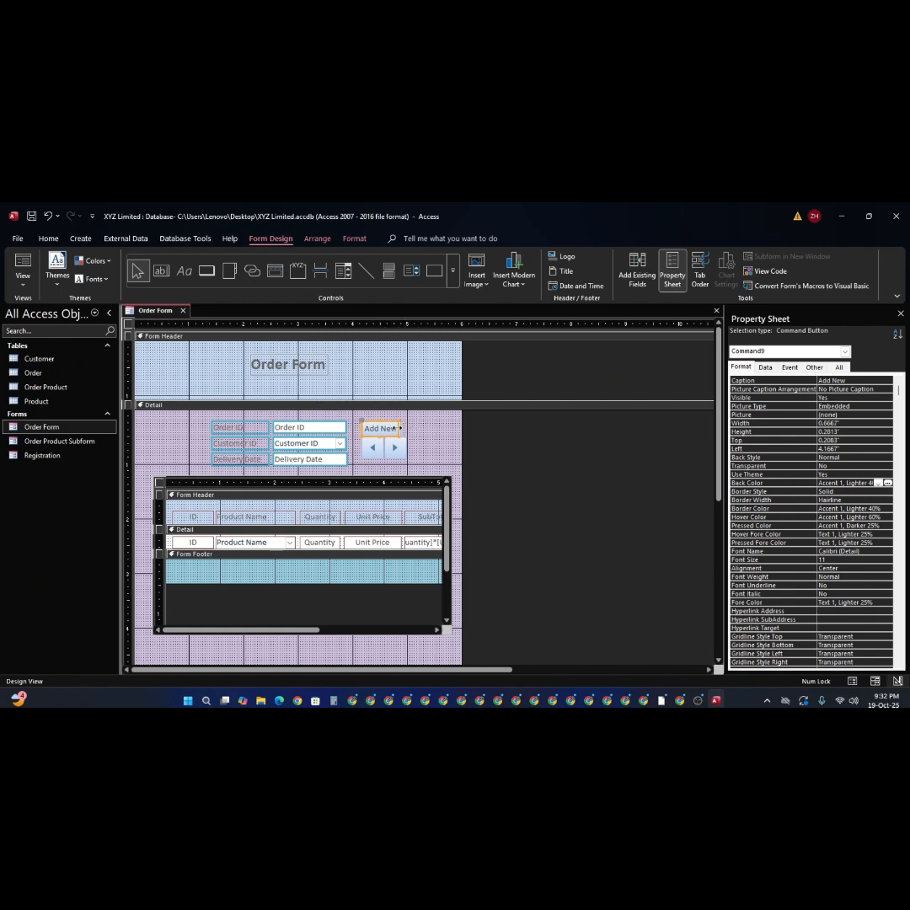
{"action": "left_click", "coordinate": [433, 432]}
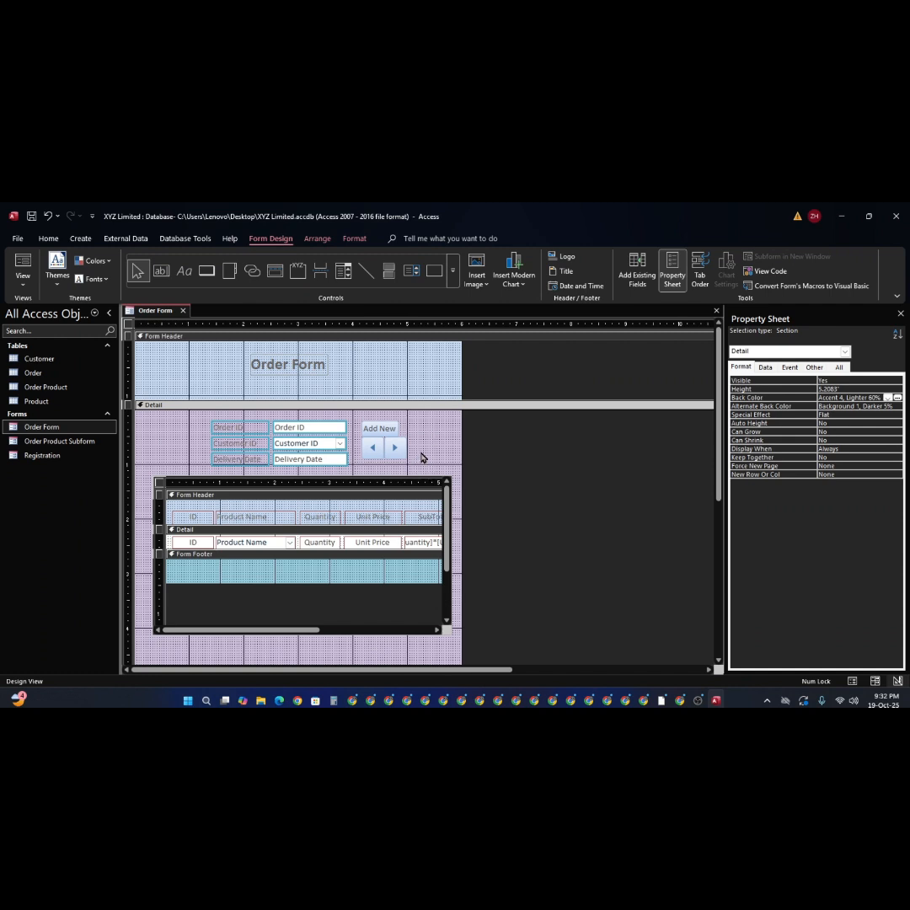
- Draw a command button about 0.42" by 0.29" beside Add New and review the actions in the record, form and report categories
{"action": "left_click", "coordinate": [209, 270]}
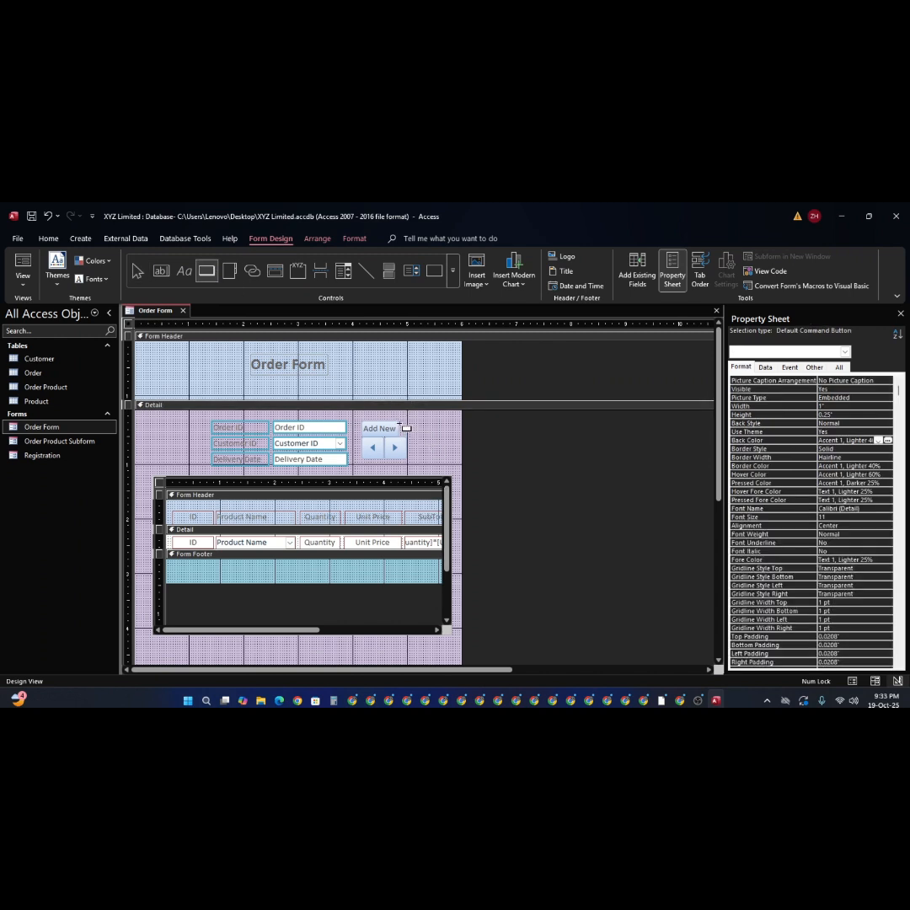
{"action": "left_click_drag", "start_coordinate": [400, 424], "coordinate": [426, 442]}
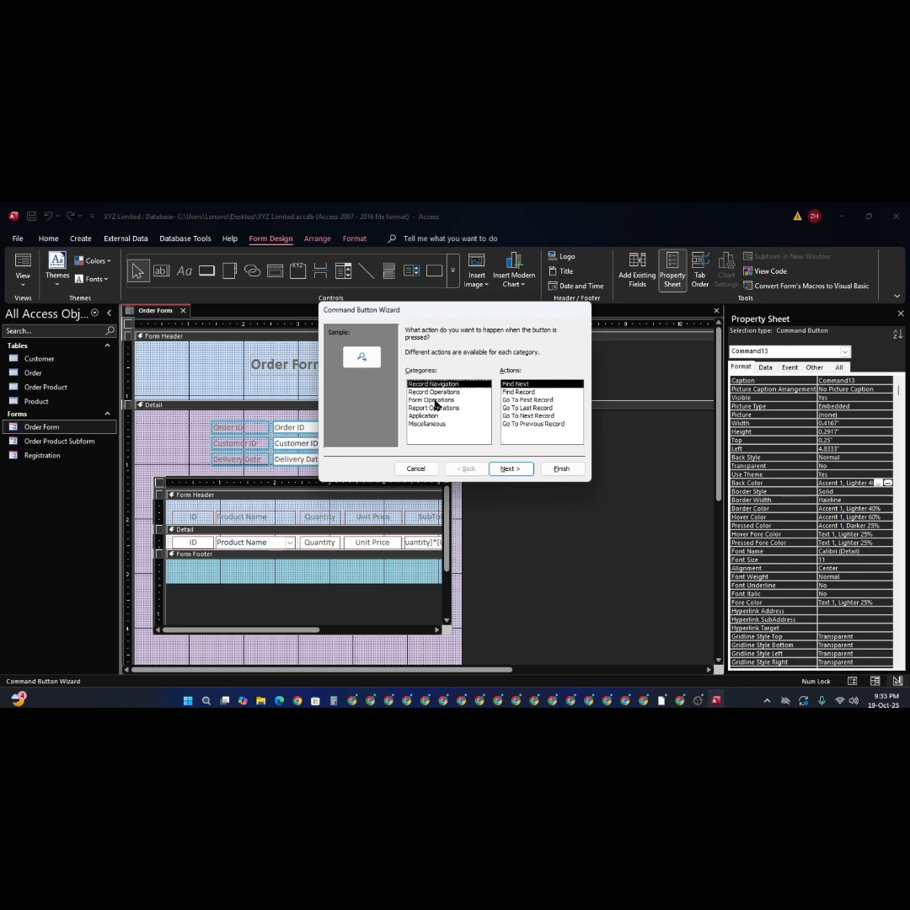
{"action": "left_click", "coordinate": [436, 401]}
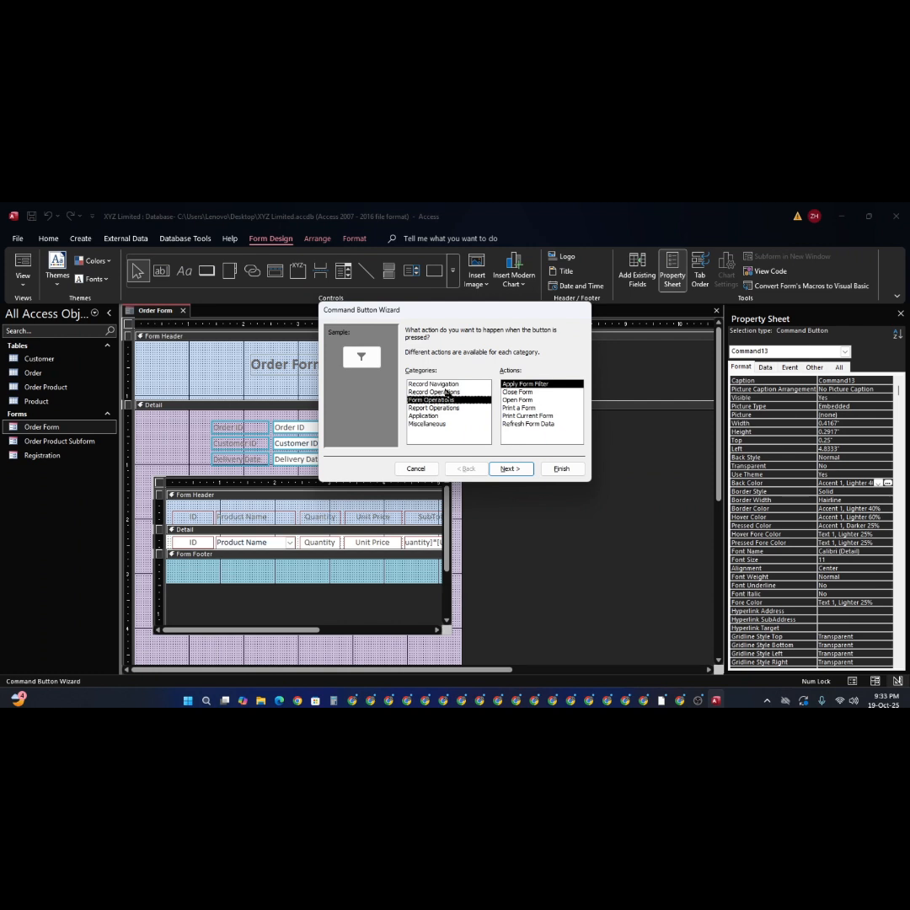
{"action": "left_click", "coordinate": [447, 393]}
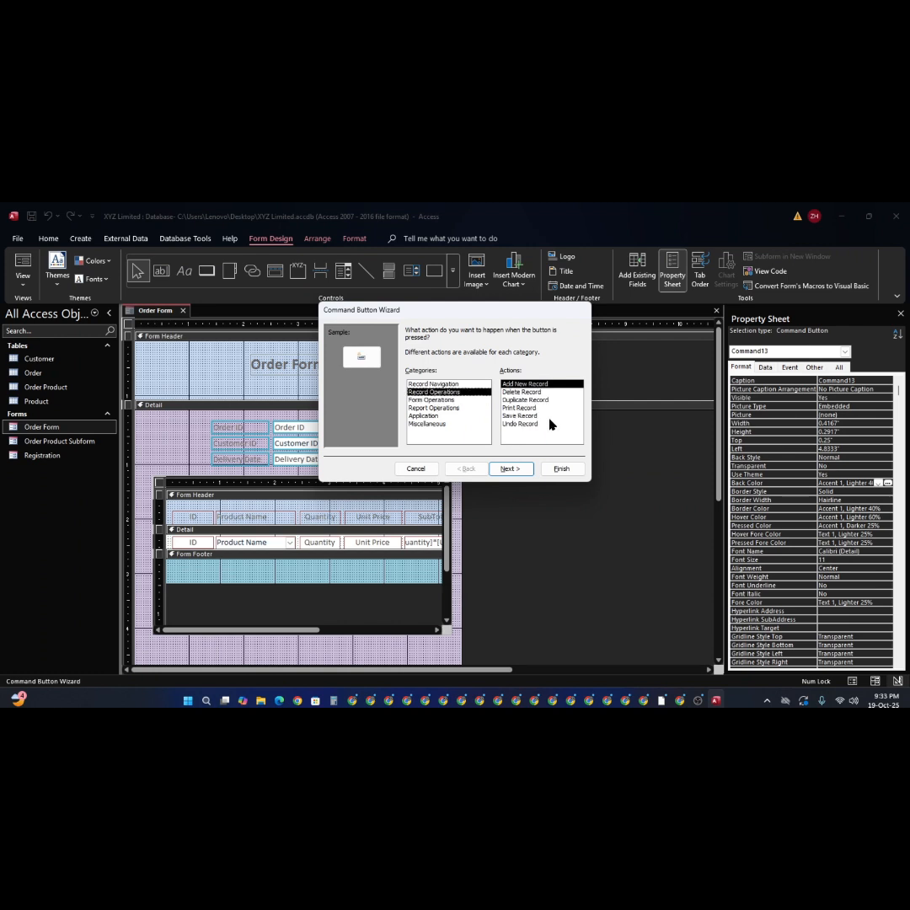
{"action": "left_click", "coordinate": [442, 409]}
{"action": "left_click", "coordinate": [439, 401]}
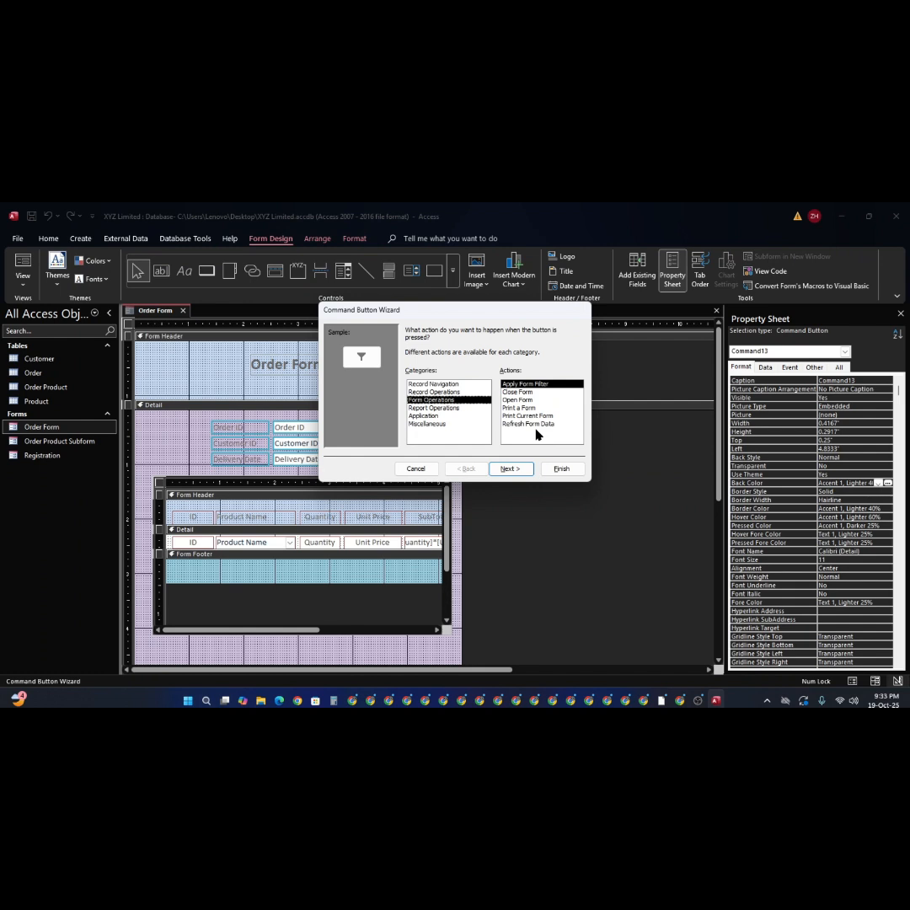
{"action": "left_click", "coordinate": [450, 393]}
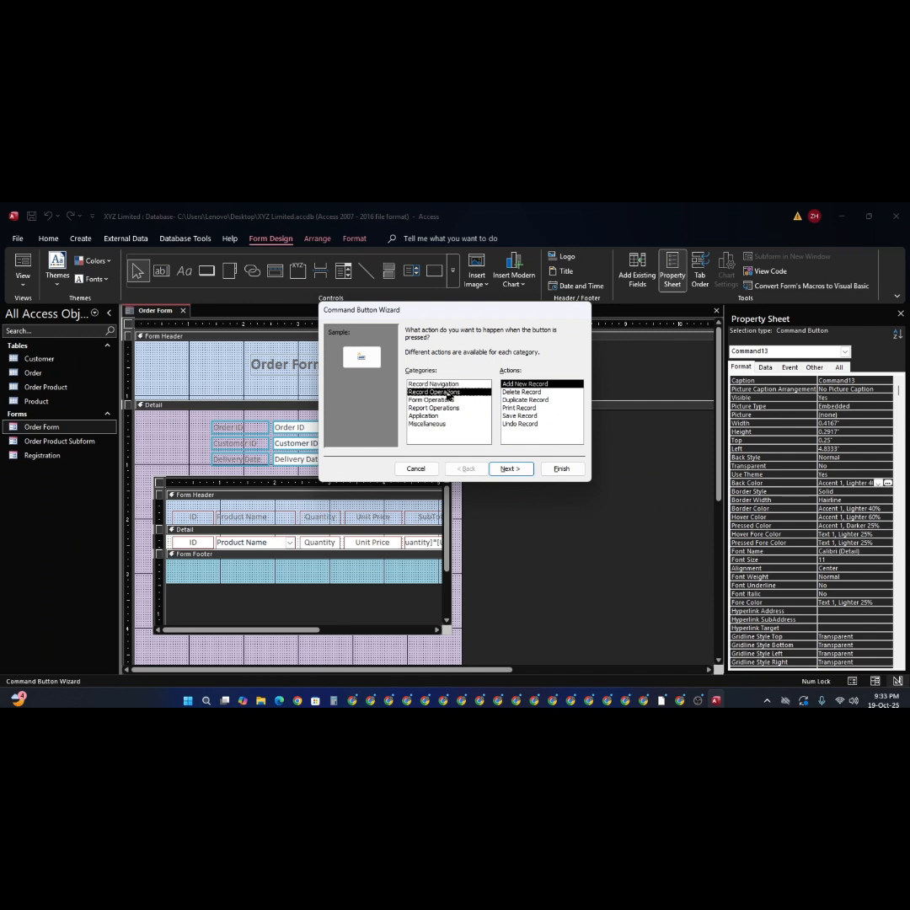
{"action": "left_click", "coordinate": [445, 384]}
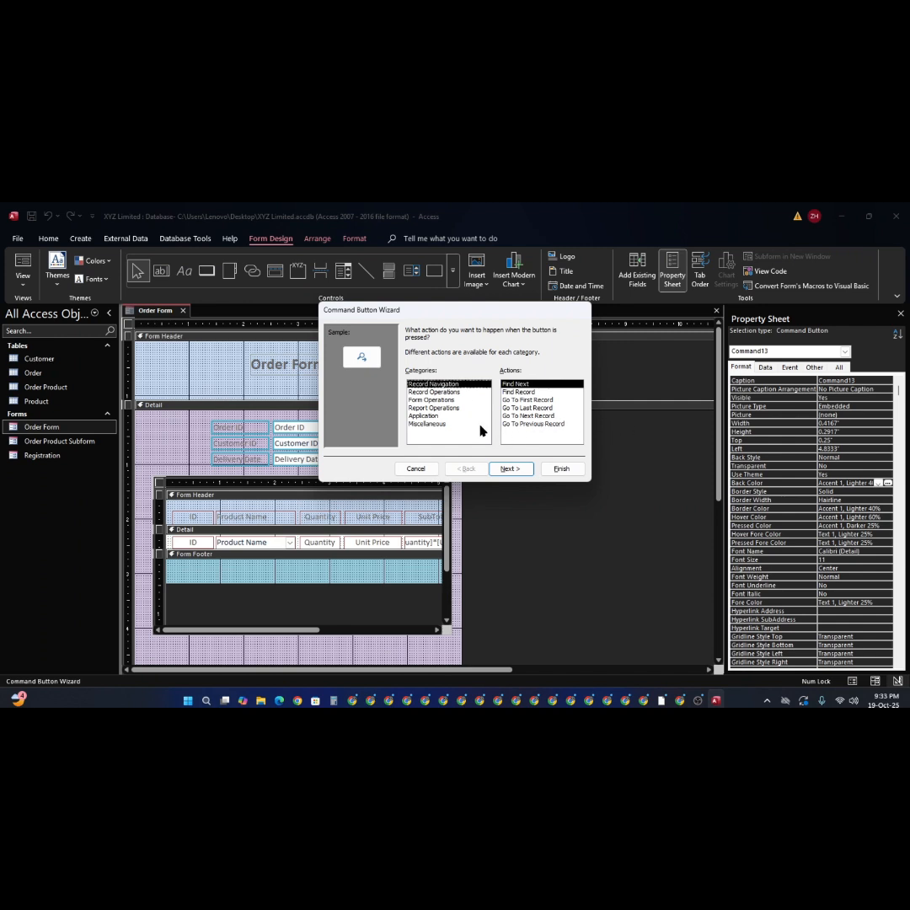
{"action": "left_click", "coordinate": [445, 393]}
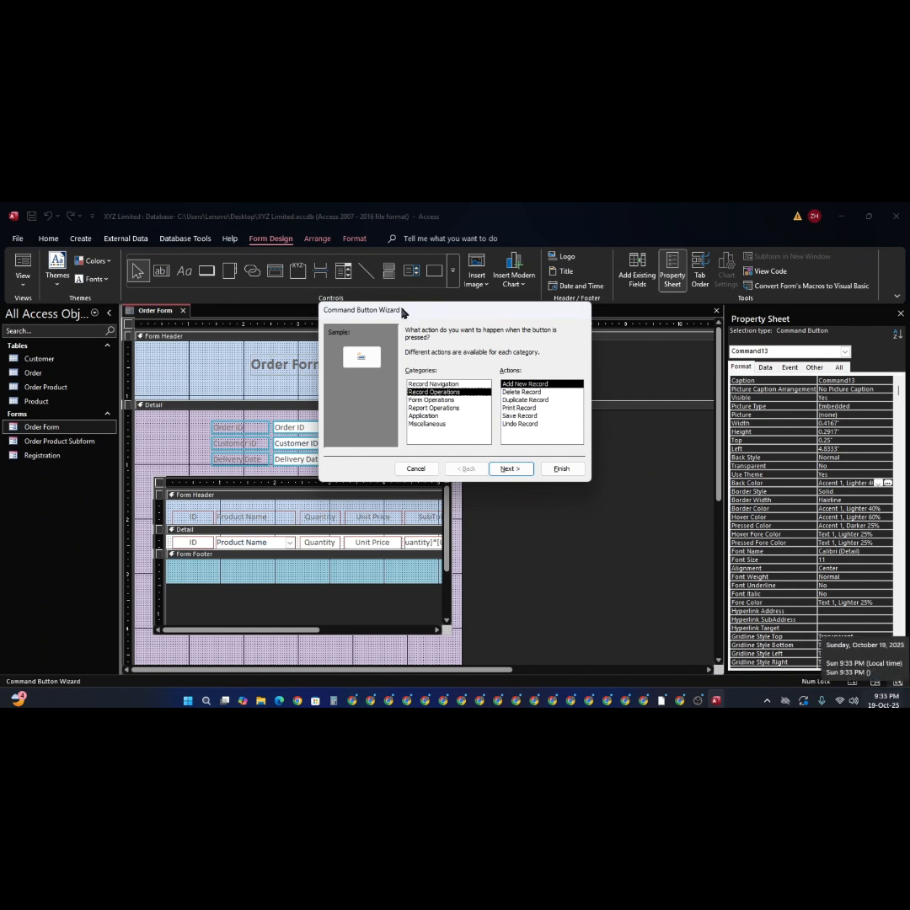
{"action": "left_click", "coordinate": [439, 401]}
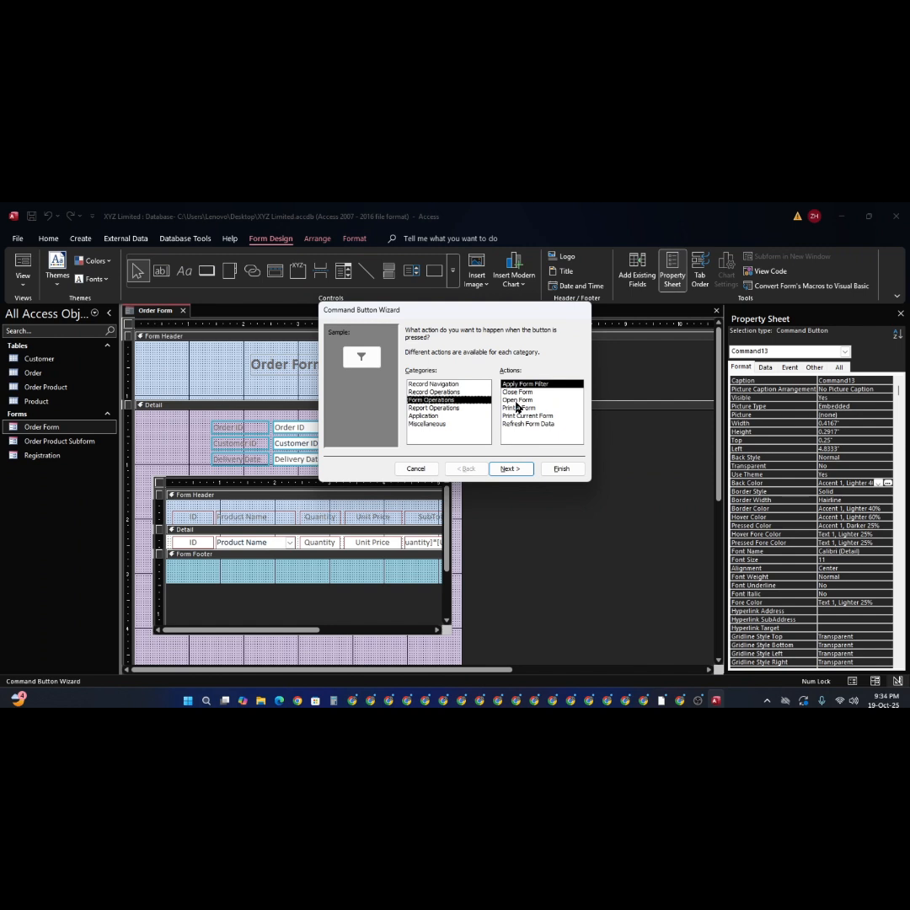
{"action": "left_click", "coordinate": [434, 385]}
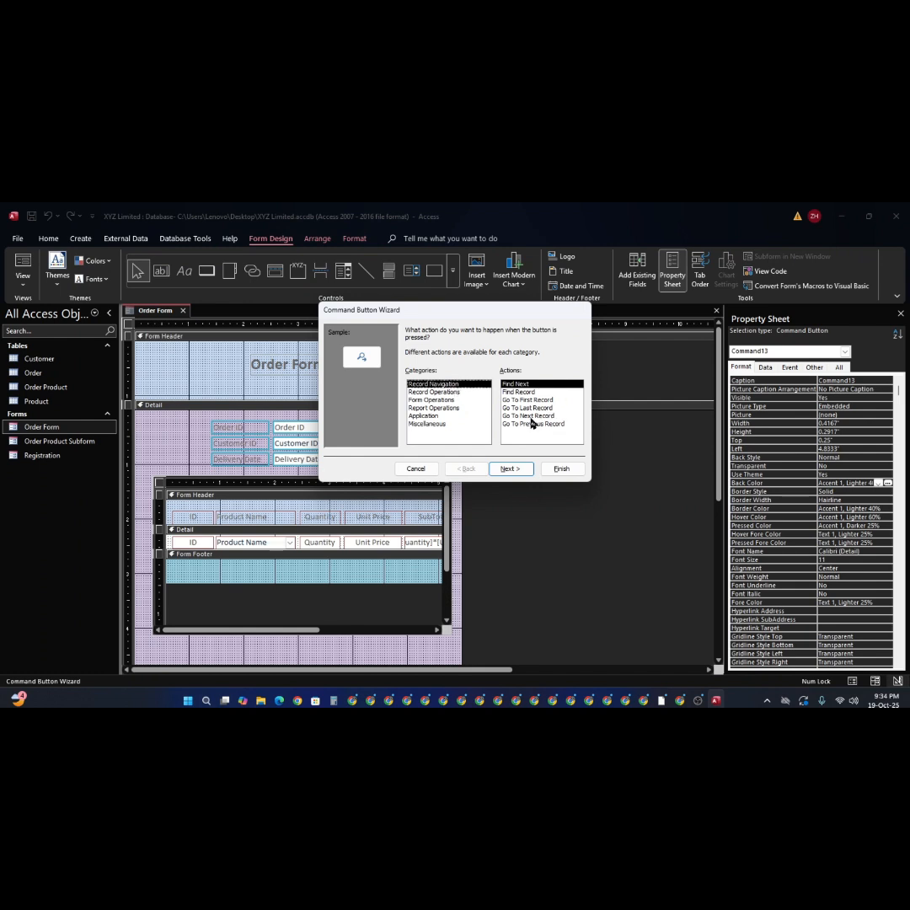
- Give the new button the Save Record action from Record Operations, with the text Save
{"action": "left_click", "coordinate": [434, 393]}
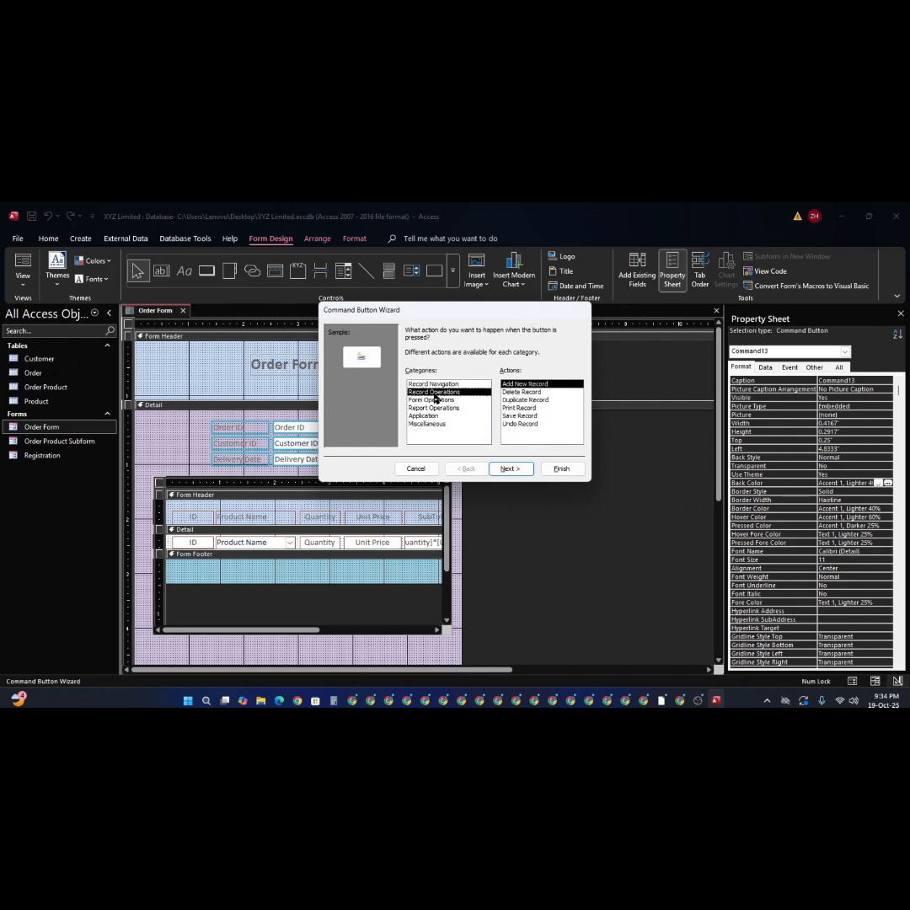
{"action": "left_click", "coordinate": [511, 418]}
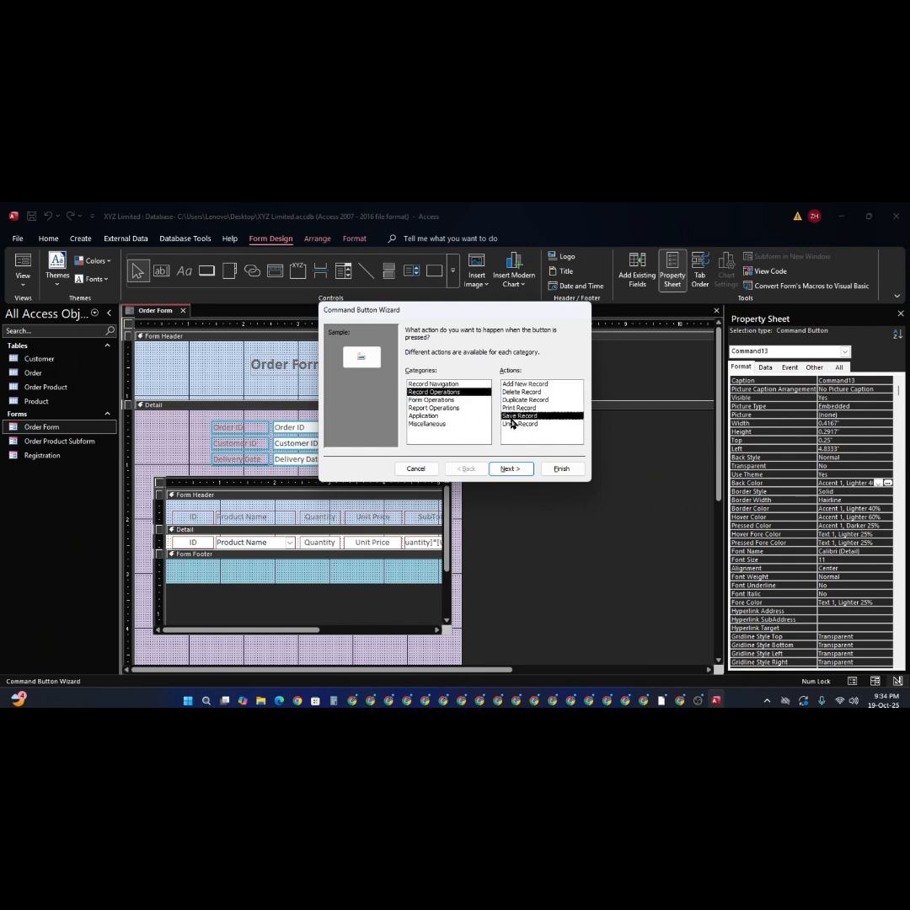
{"action": "left_click", "coordinate": [510, 470]}
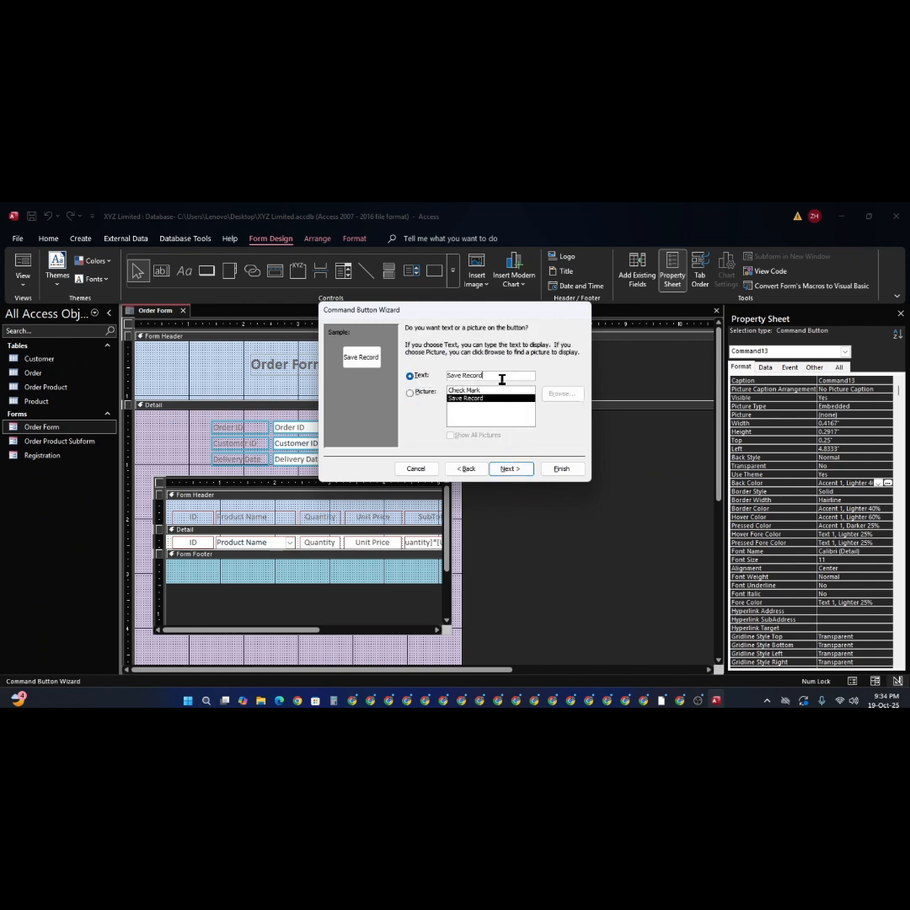
{"action": "key", "text": "BackSpace"}
{"action": "key", "text": "BackSpace"}
{"action": "key", "text": "BackSpace"}
{"action": "key", "text": "BackSpace"}
{"action": "key", "text": "BackSpace"}
{"action": "left_click", "coordinate": [520, 470]}
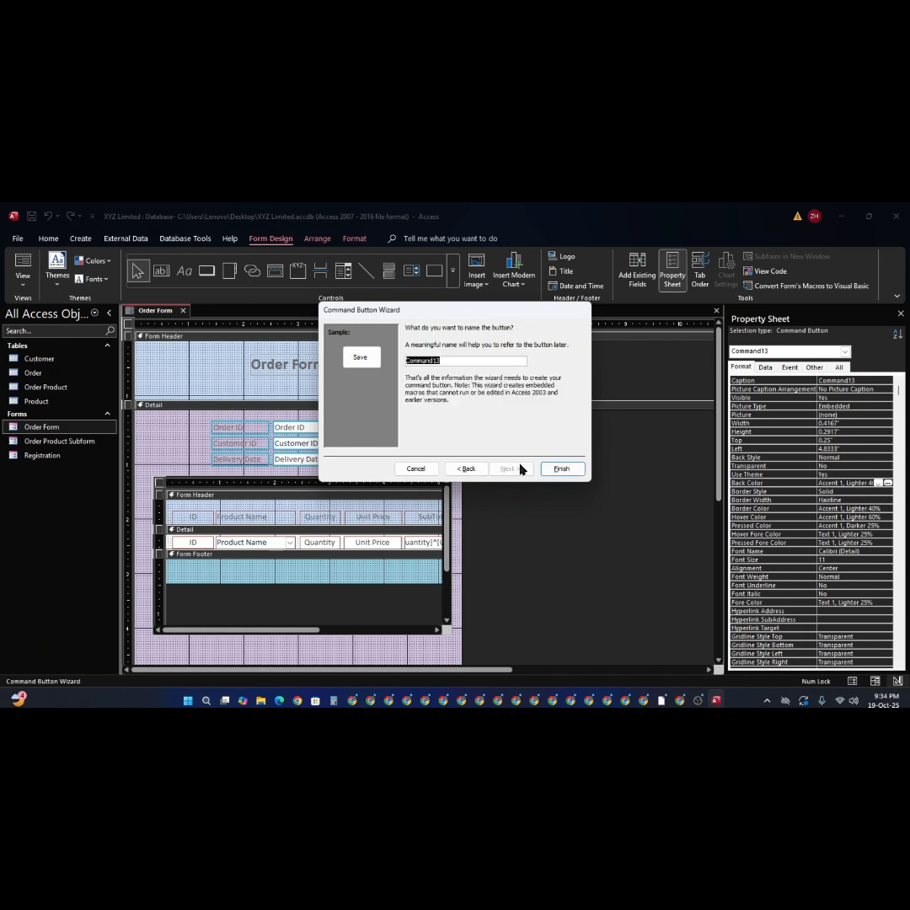
{"action": "left_click", "coordinate": [563, 469]}
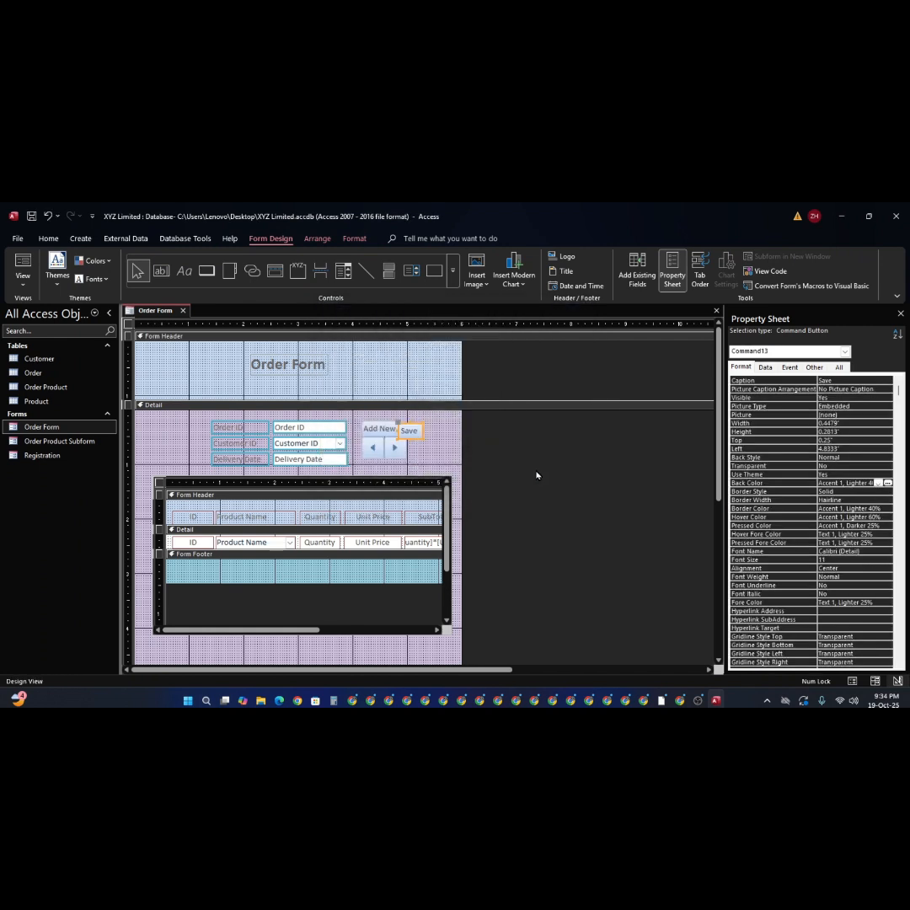
- Move the Save button up to about 0.21" from the section top and widen it slightly
{"action": "key", "text": "Up"}
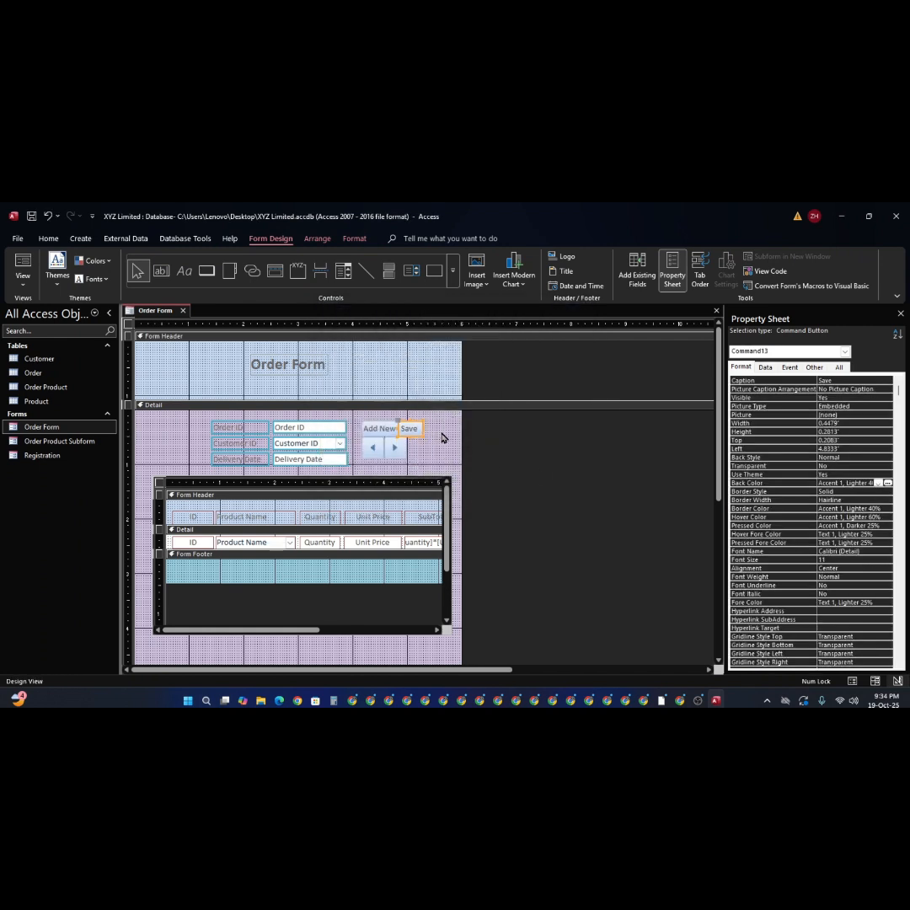
{"action": "left_click", "coordinate": [429, 451]}
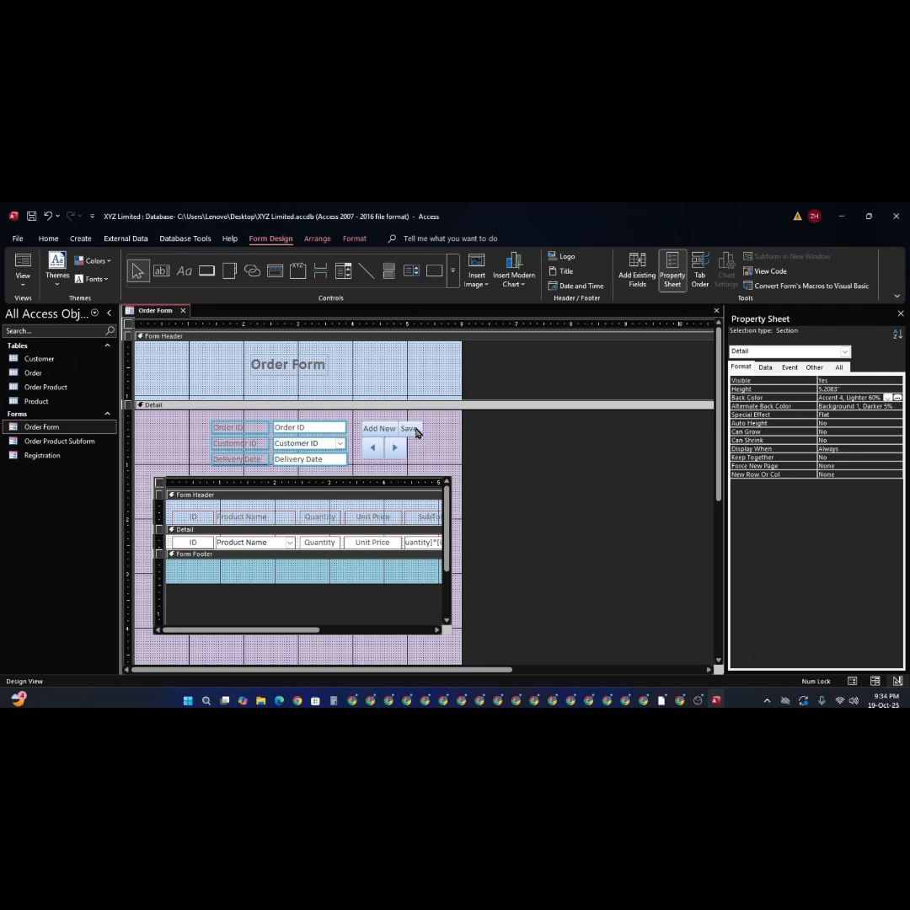
{"action": "left_click", "coordinate": [415, 430]}
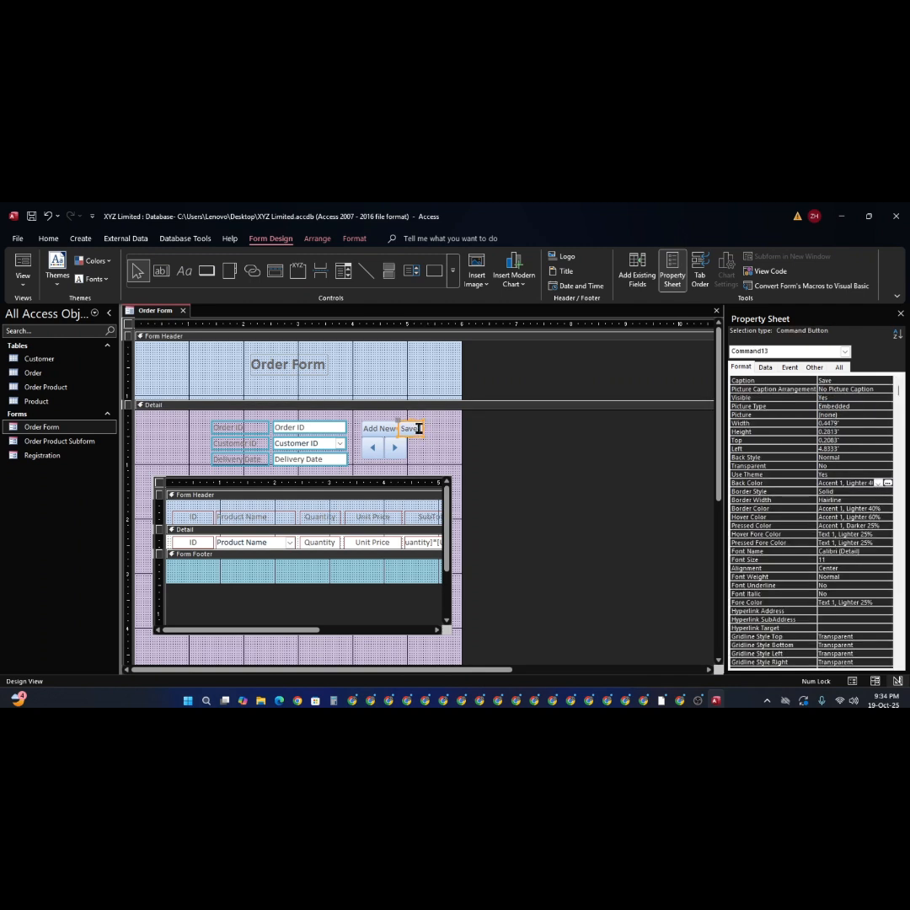
{"action": "left_click_drag", "start_coordinate": [423, 429], "coordinate": [431, 430]}
{"action": "left_click", "coordinate": [426, 460]}
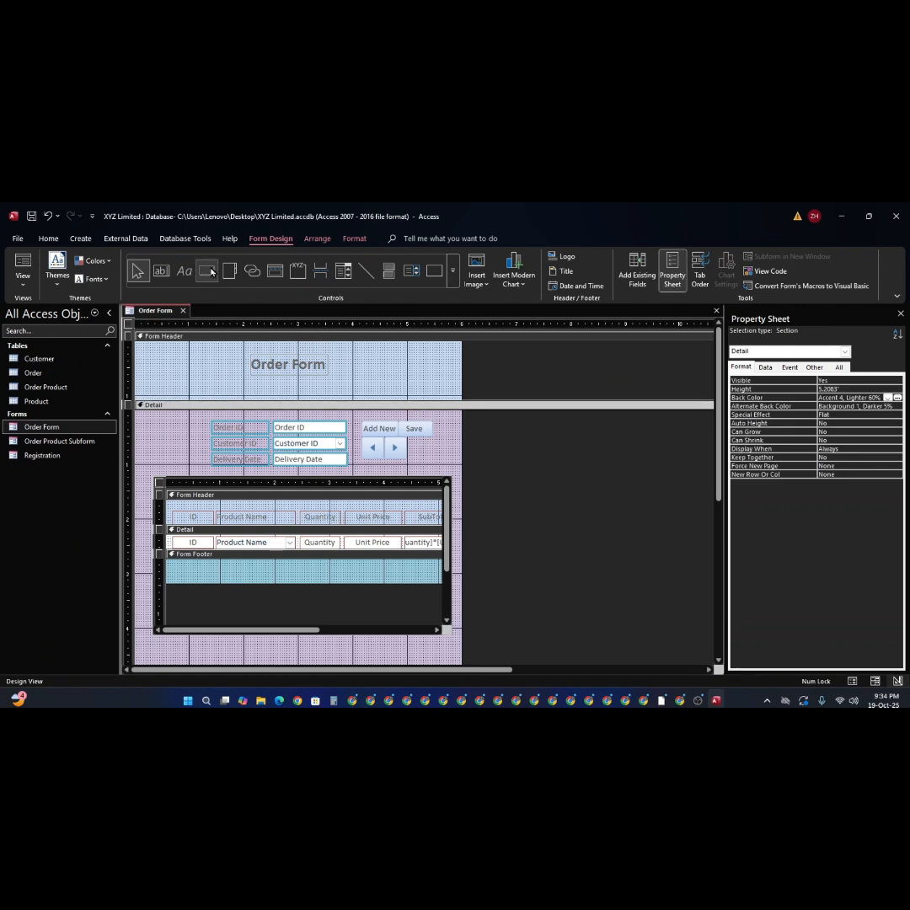
- Draw a command button about 0.42" by 0.29" below Save with the Close Form action from Form Operations
{"action": "left_click", "coordinate": [208, 270]}
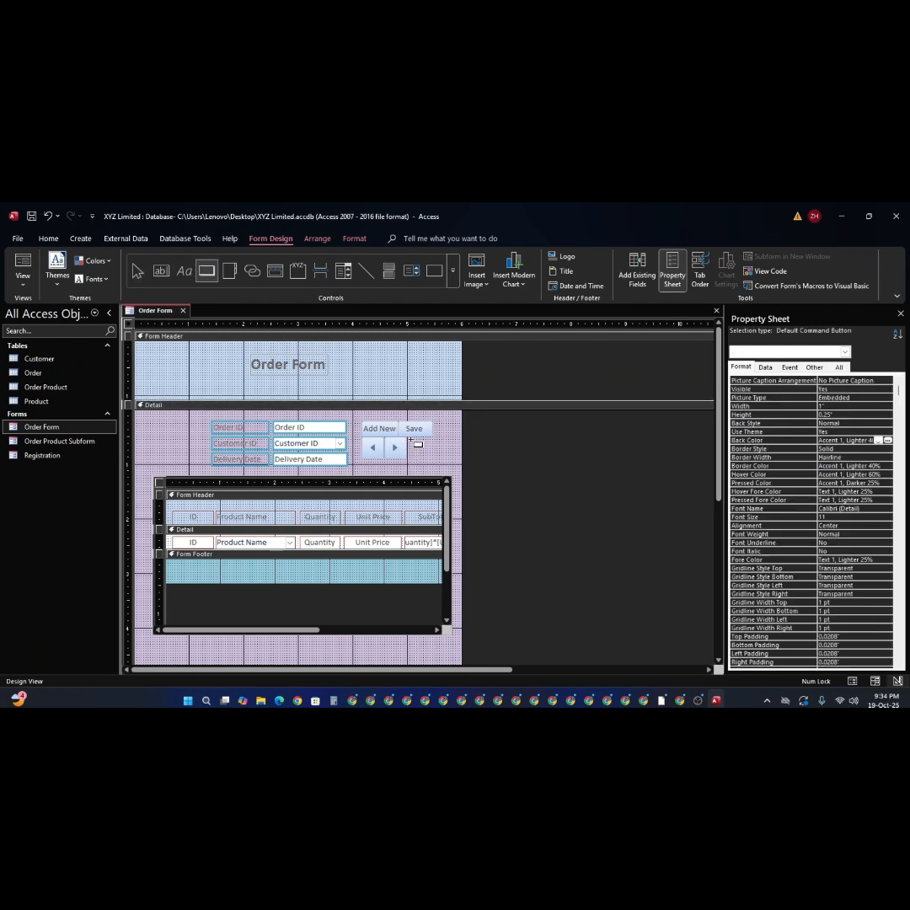
{"action": "mouse_move", "coordinate": [408, 439]}
{"action": "left_mouse_down"}
{"action": "mouse_move", "coordinate": [408, 453]}
{"action": "mouse_move", "coordinate": [435, 459]}
{"action": "left_mouse_up"}
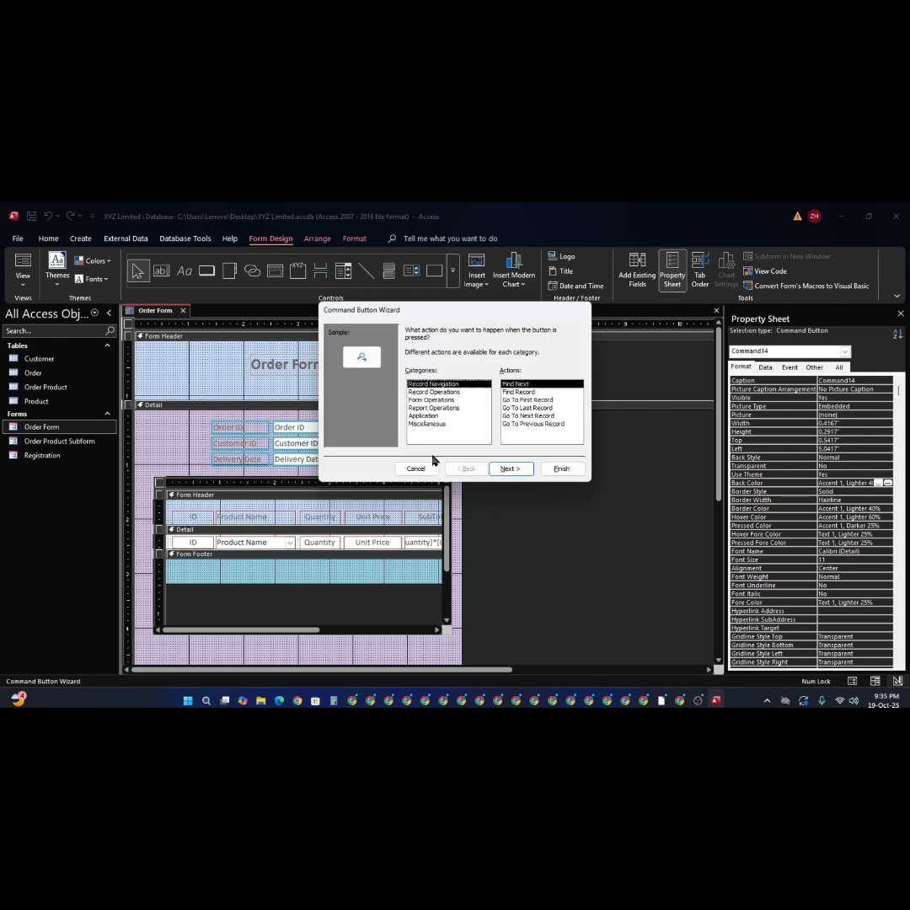
{"action": "left_click", "coordinate": [451, 393]}
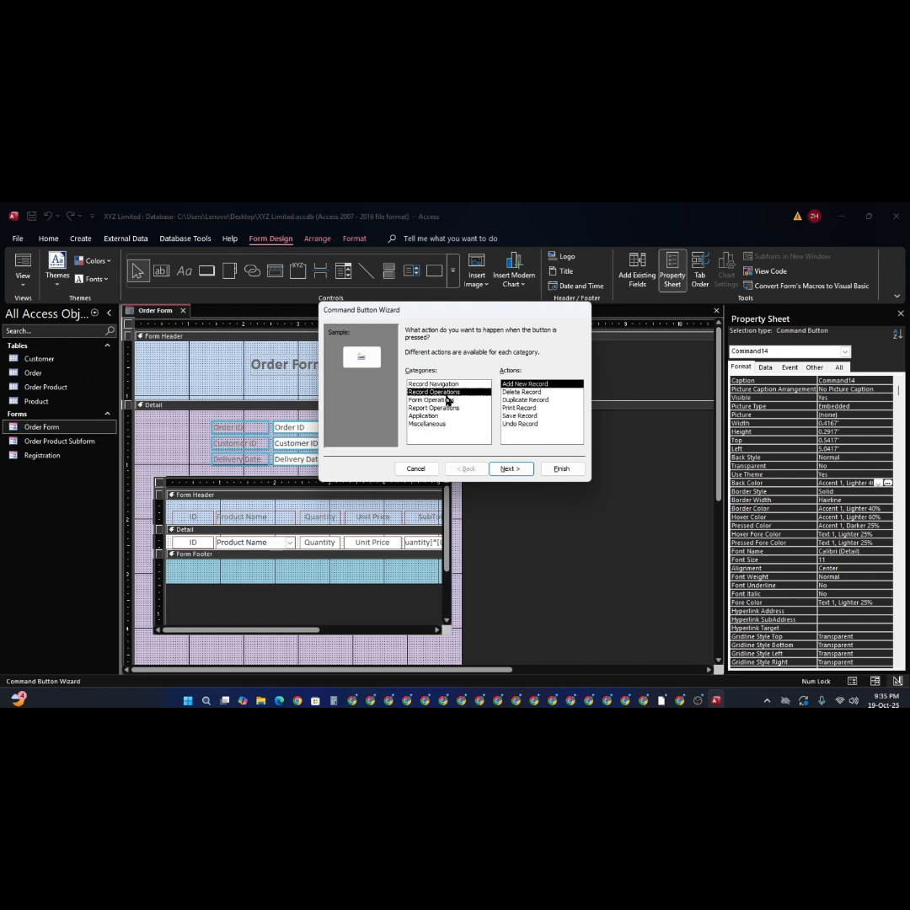
{"action": "left_click", "coordinate": [447, 401]}
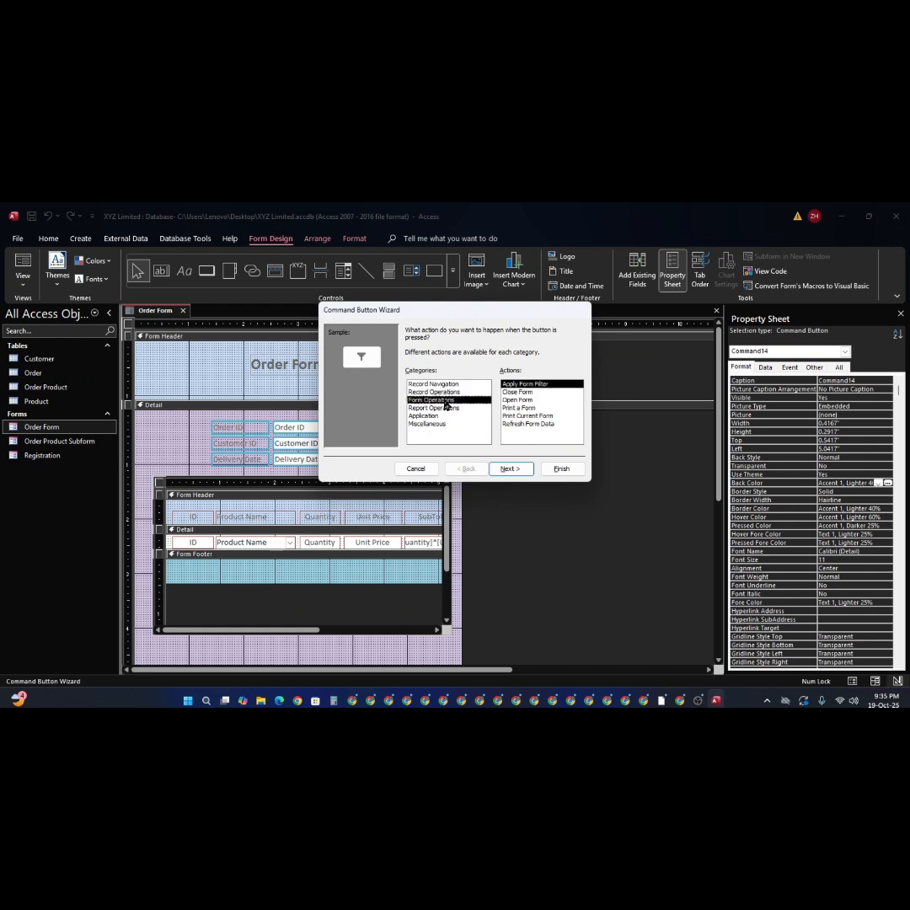
{"action": "left_click", "coordinate": [527, 392]}
{"action": "left_click", "coordinate": [514, 471]}
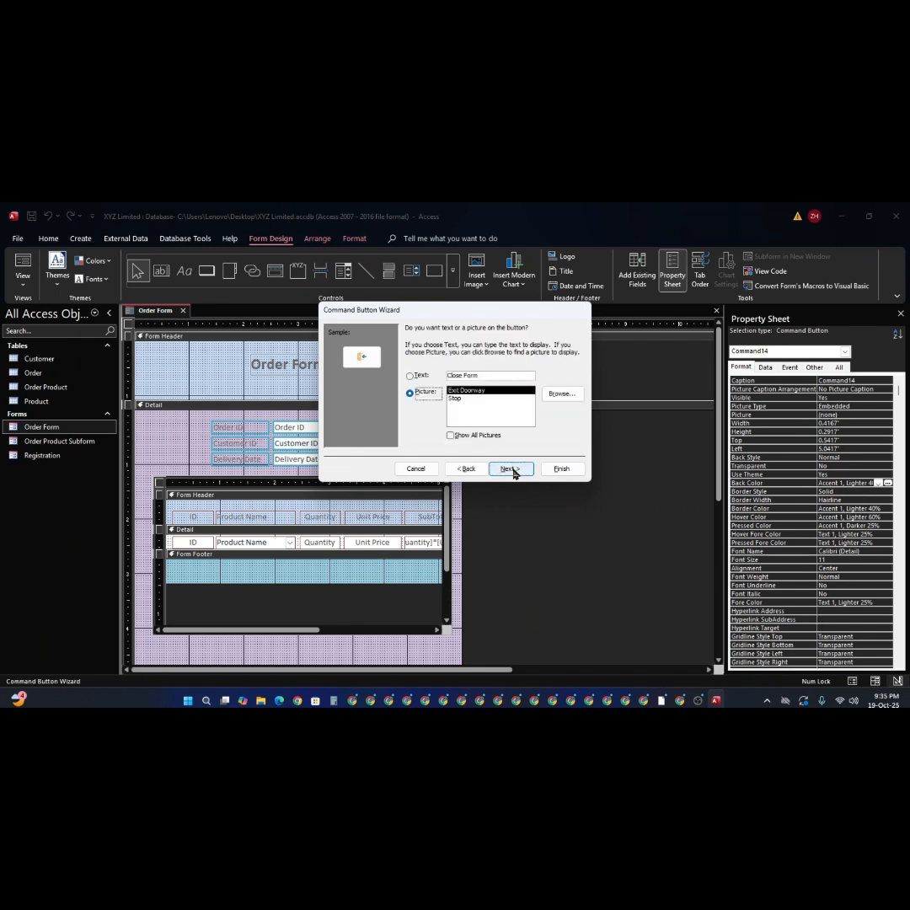
- Show the text Close on the close-form button instead of a picture, and finish creating it
{"action": "left_click", "coordinate": [485, 374]}
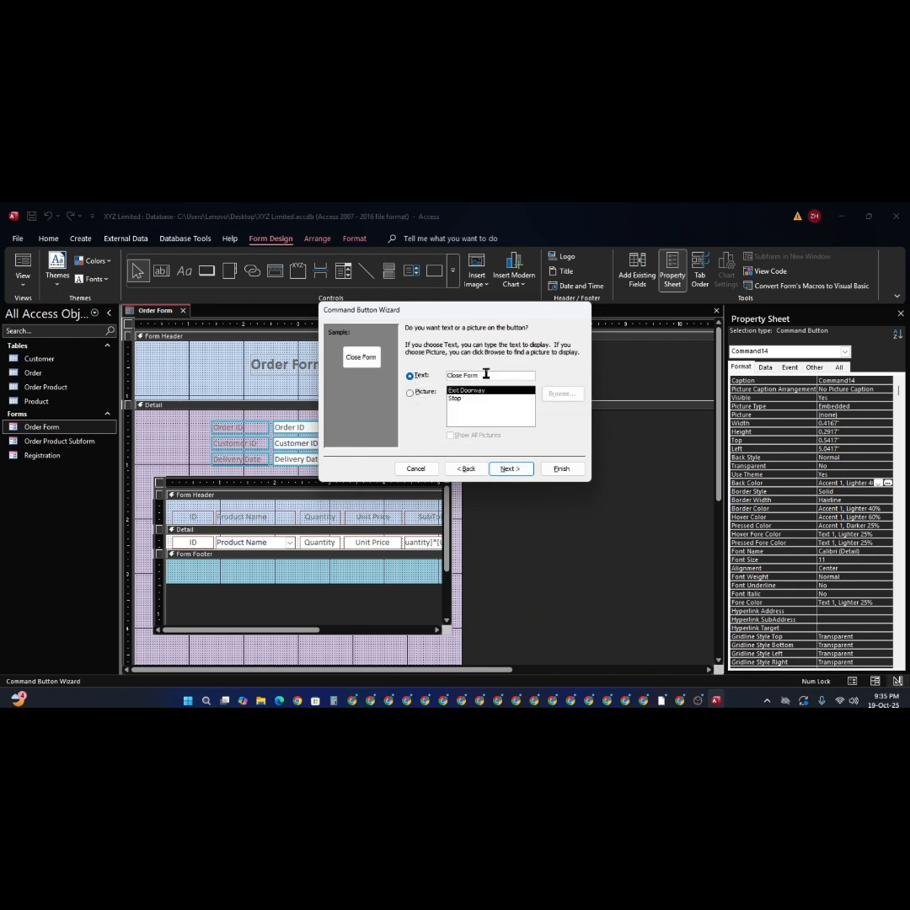
{"action": "key", "text": "BackSpace"}
{"action": "key", "text": "BackSpace"}
{"action": "key", "text": "BackSpace"}
{"action": "key", "text": "BackSpace"}
{"action": "left_click", "coordinate": [514, 469]}
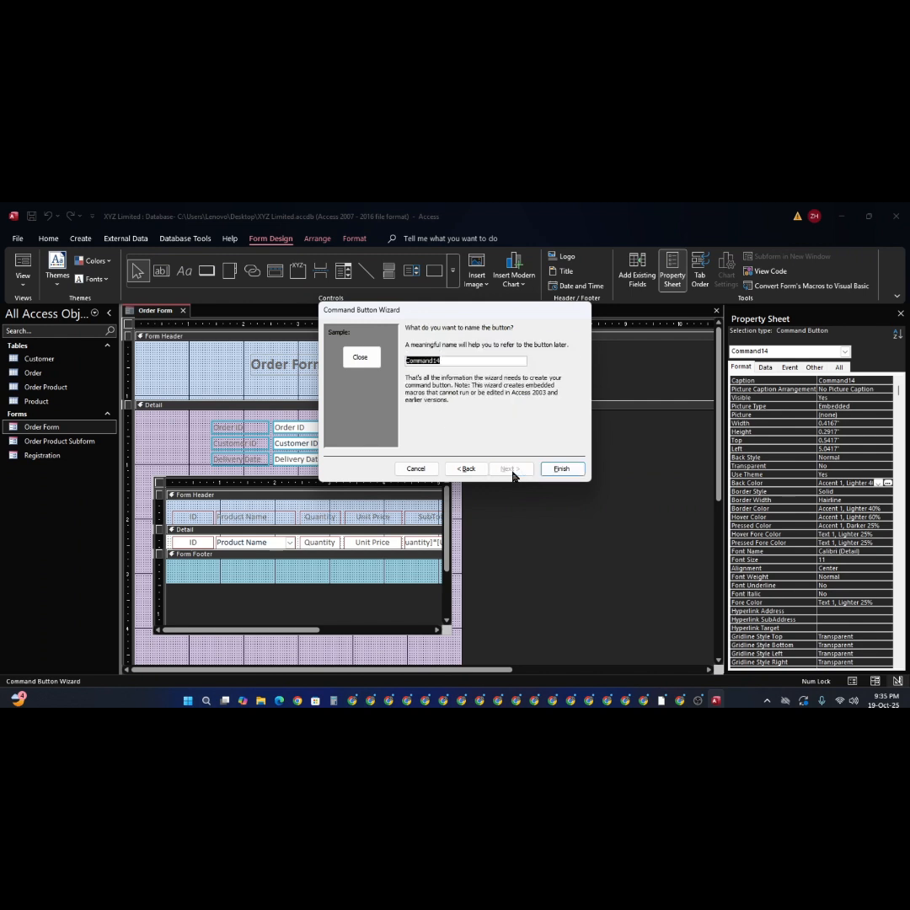
{"action": "left_click", "coordinate": [561, 471]}
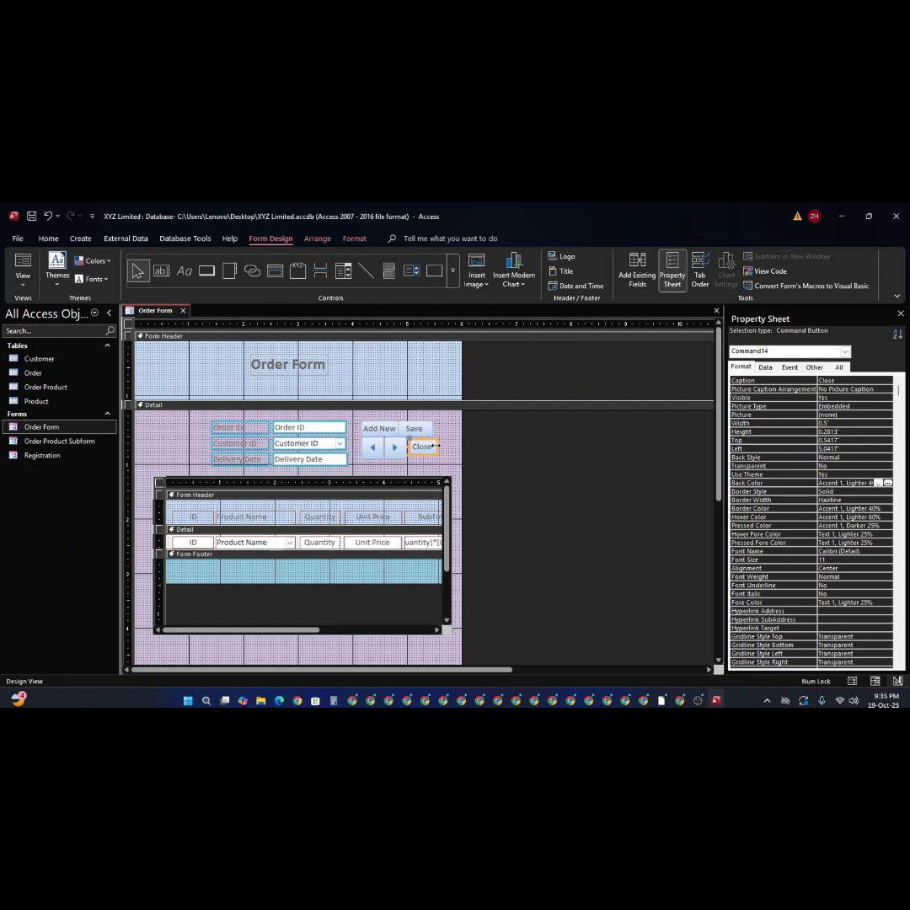
- Resize the Close button to about 0.46" by 0.38" and move it to 5" from the left and 0.5" from the section top
{"action": "left_click_drag", "start_coordinate": [436, 446], "coordinate": [432, 445]}
{"action": "key", "text": "Left"}
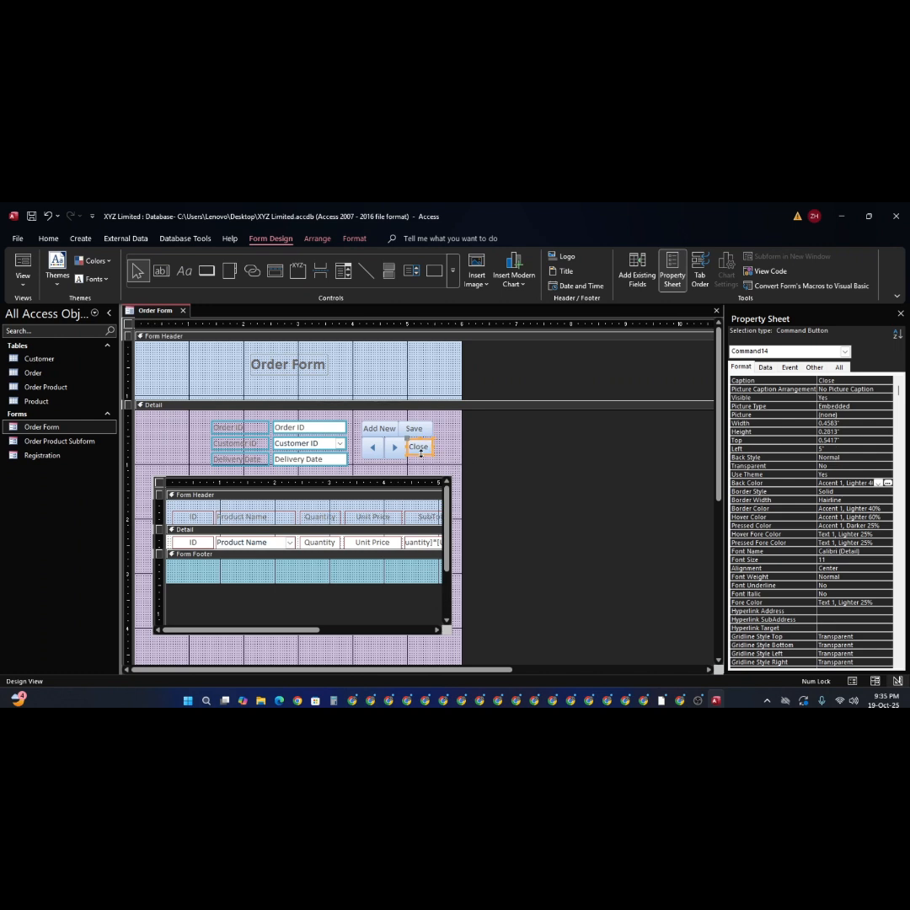
{"action": "left_click_drag", "start_coordinate": [421, 453], "coordinate": [421, 457]}
{"action": "key", "text": "Up"}
{"action": "left_click", "coordinate": [427, 463]}
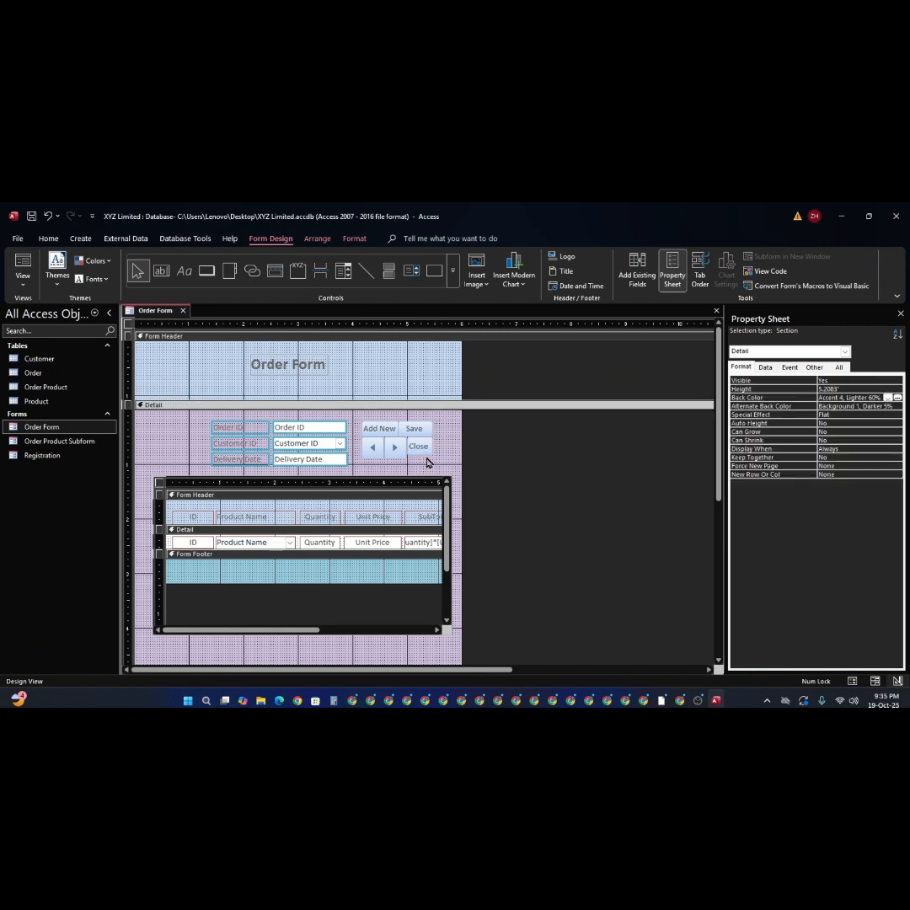
{"action": "left_click", "coordinate": [419, 448]}
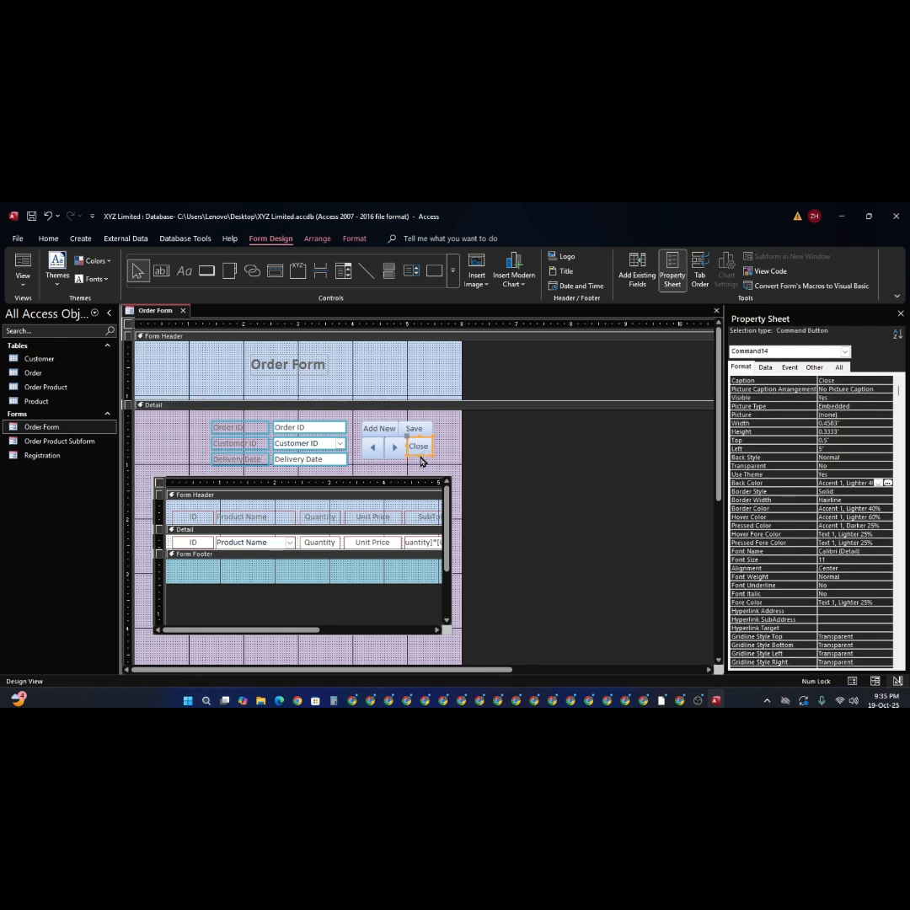
{"action": "left_click_drag", "start_coordinate": [421, 455], "coordinate": [422, 461]}
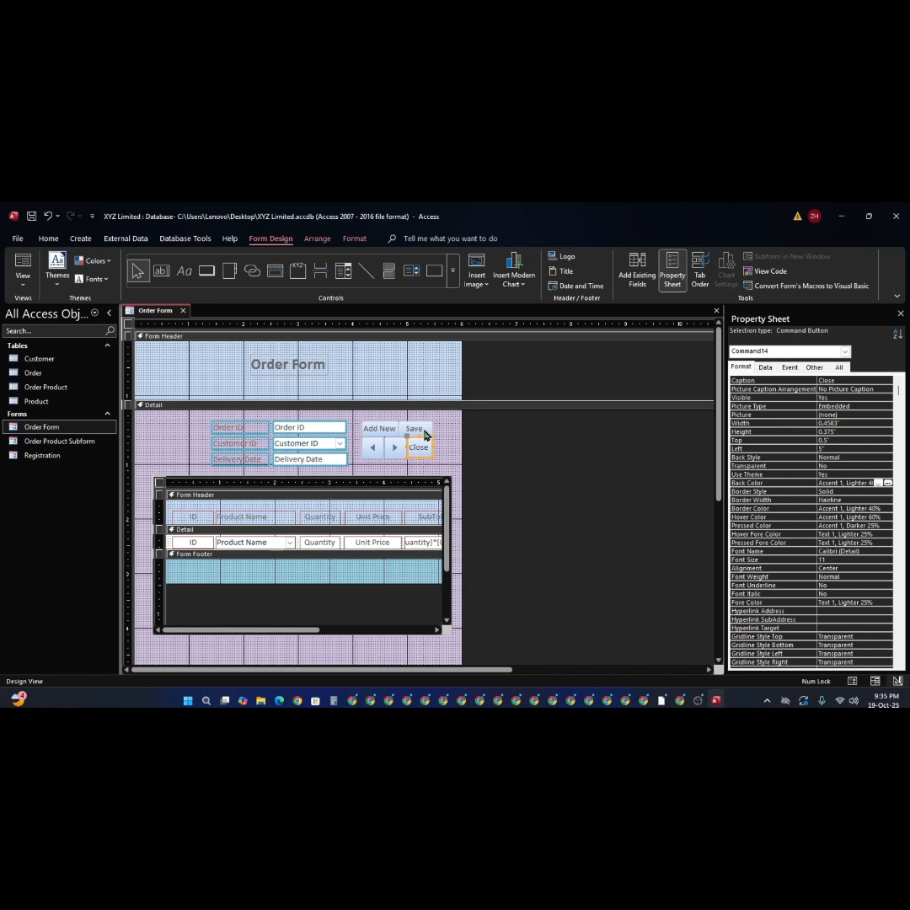
- Make the text of the Save and Close buttons bold in the Text 2, Darker 25% color
{"action": "left_click", "coordinate": [424, 433], "text": "shift"}
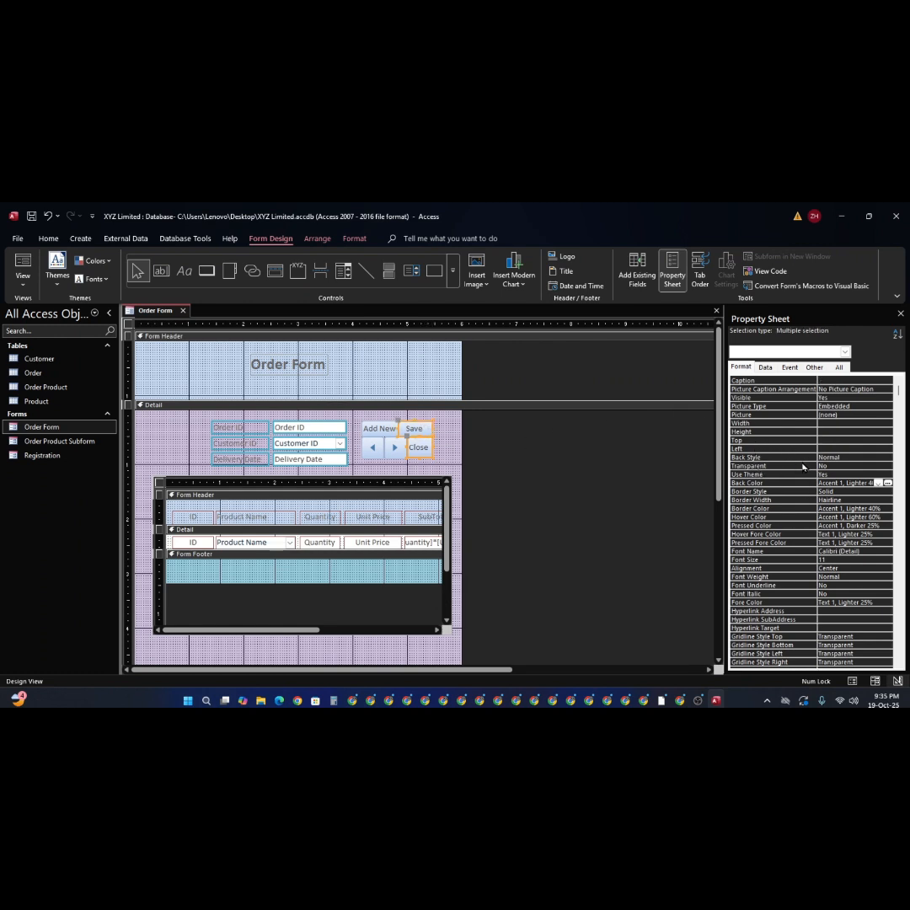
{"action": "left_click", "coordinate": [888, 486]}
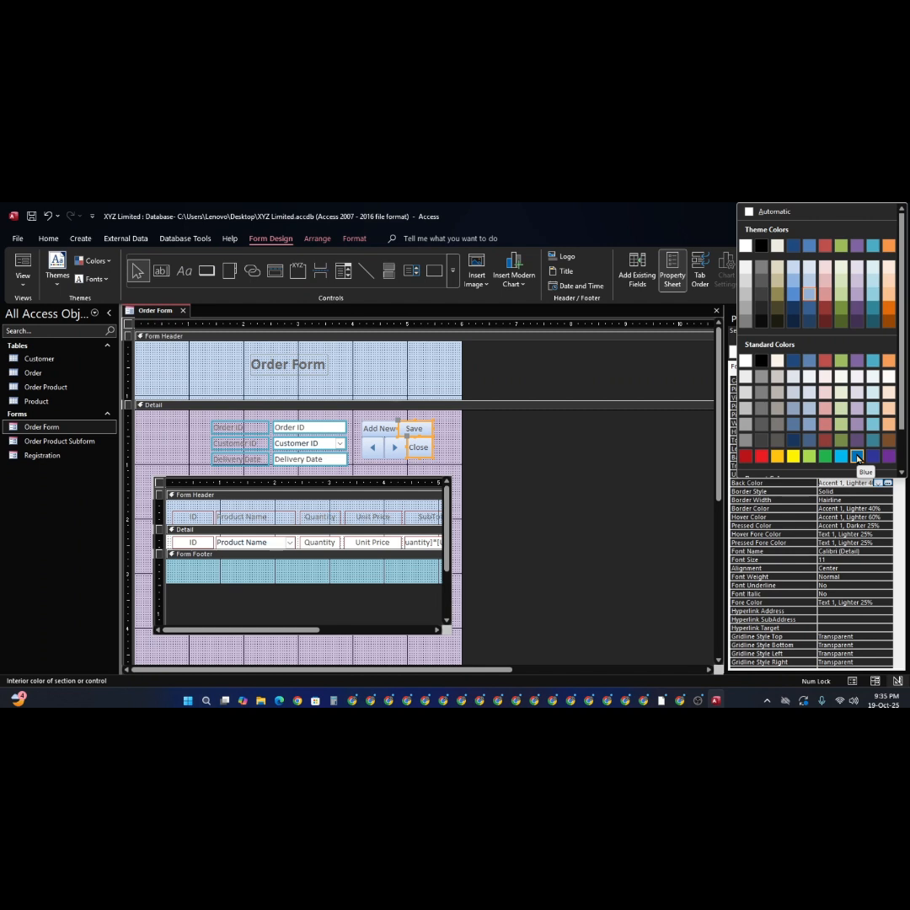
{"action": "left_click", "coordinate": [574, 481]}
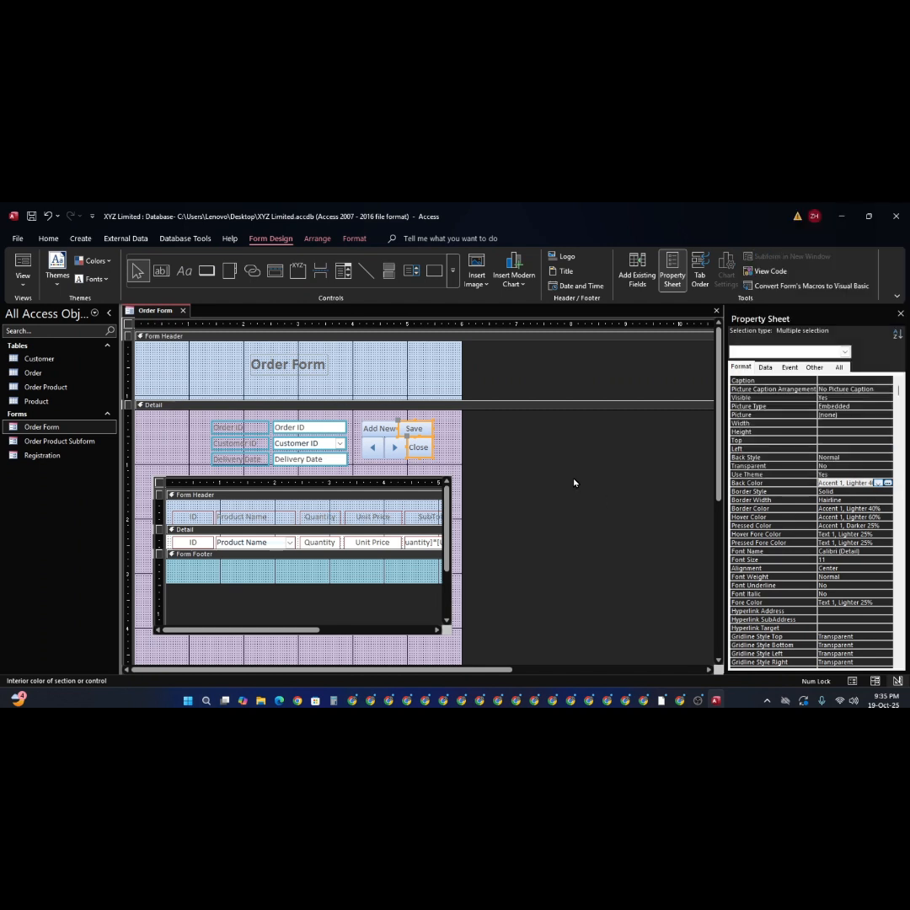
{"action": "left_click", "coordinate": [48, 239]}
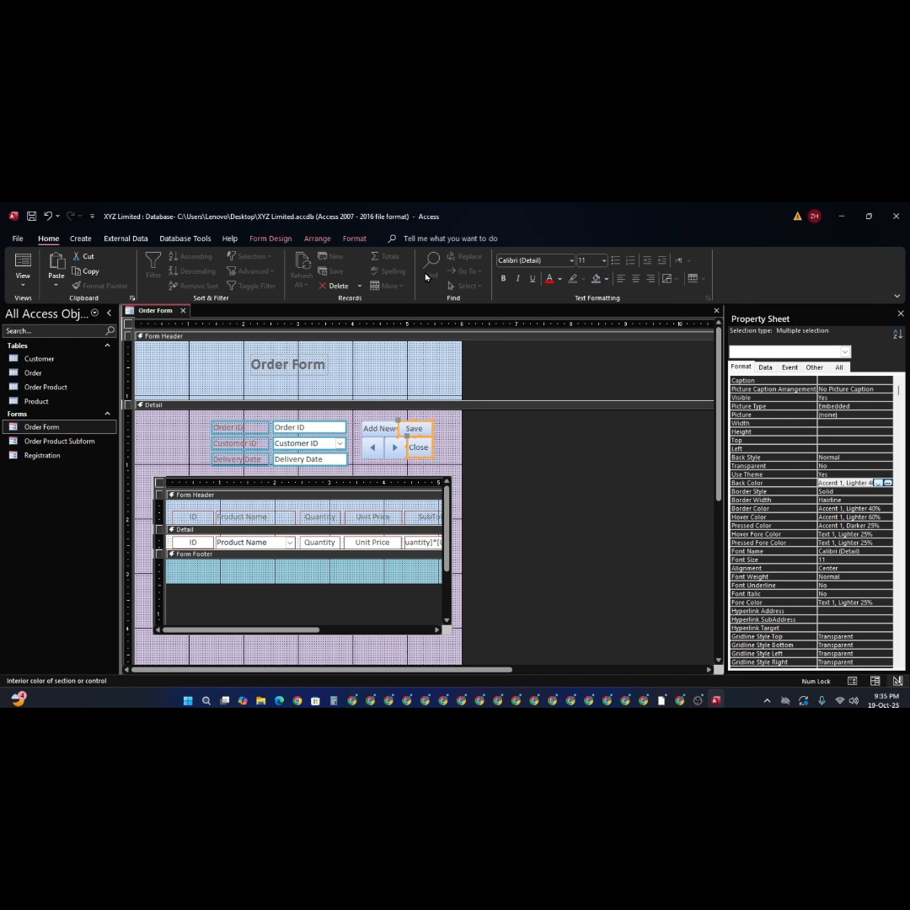
{"action": "left_click", "coordinate": [560, 280]}
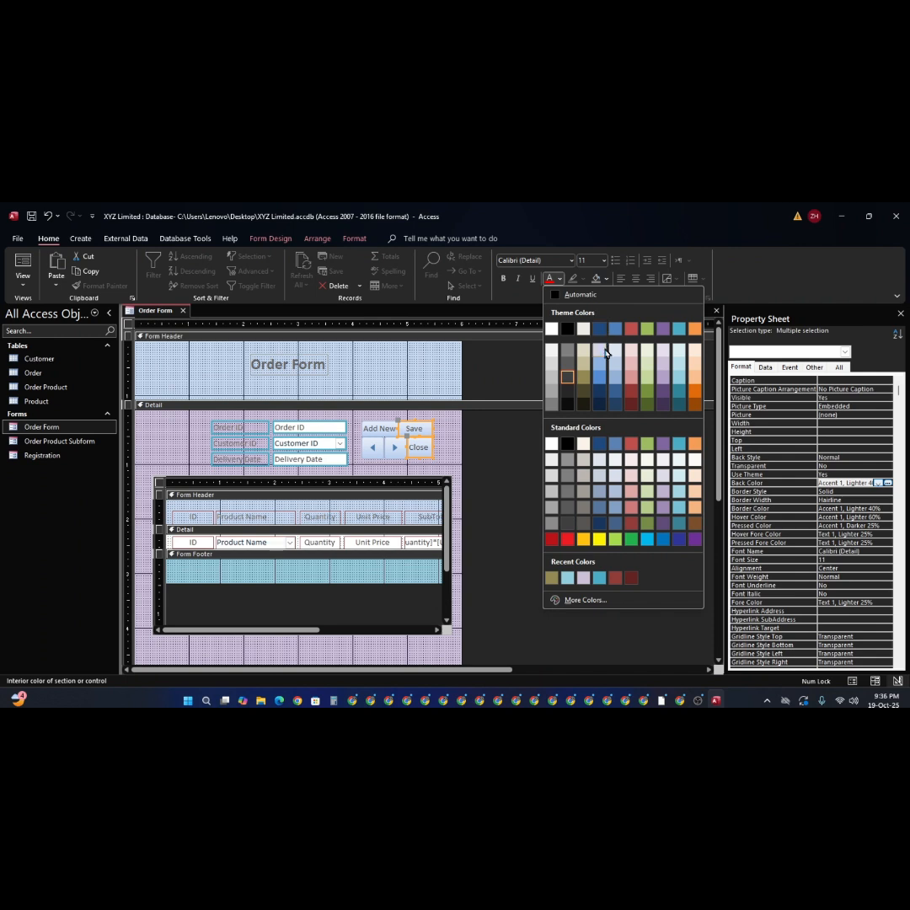
{"action": "left_click", "coordinate": [598, 393]}
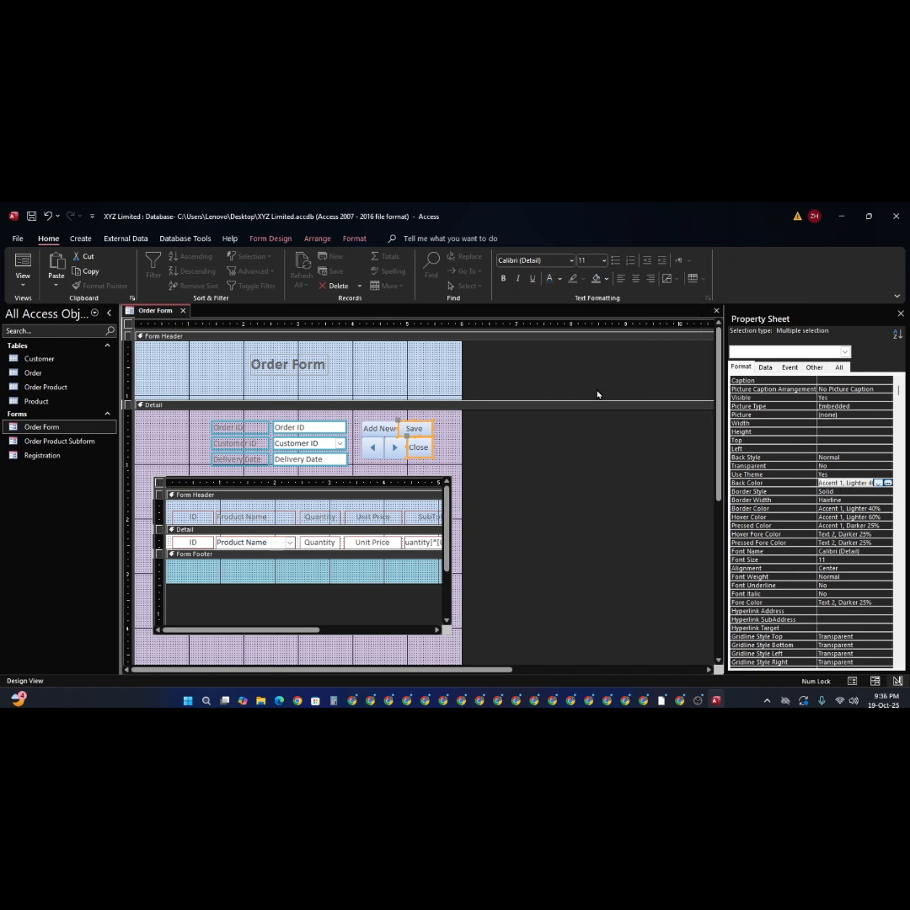
{"action": "left_click", "coordinate": [504, 279]}
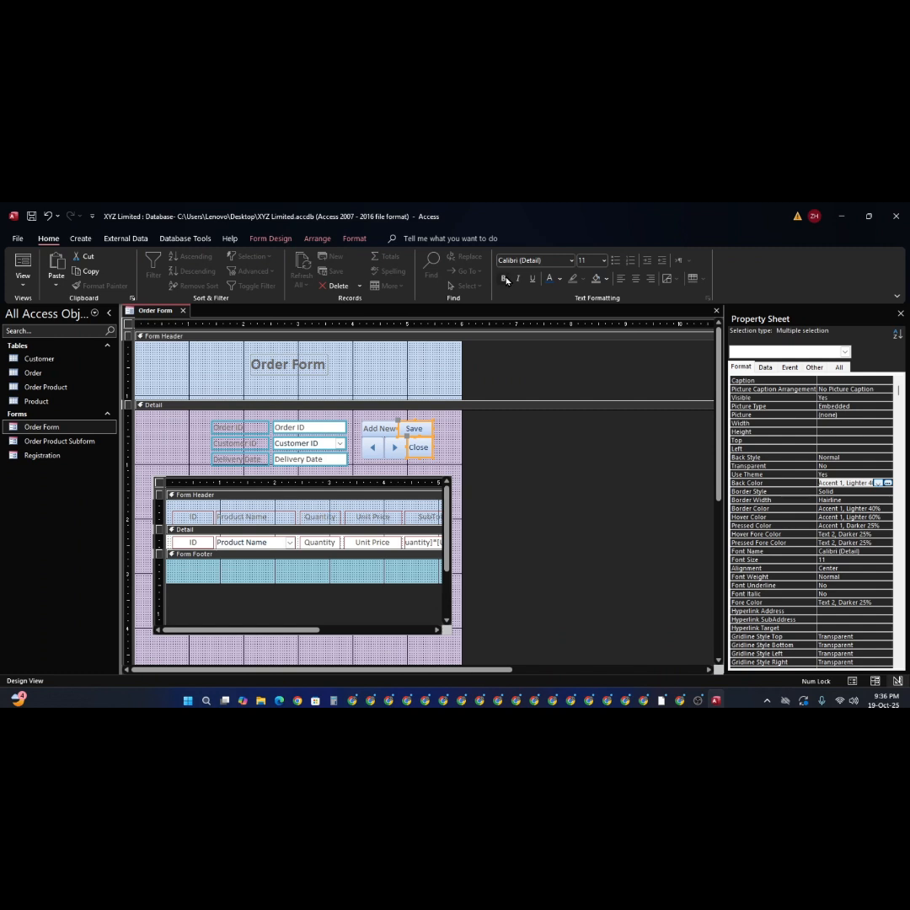
{"action": "left_click", "coordinate": [469, 442]}
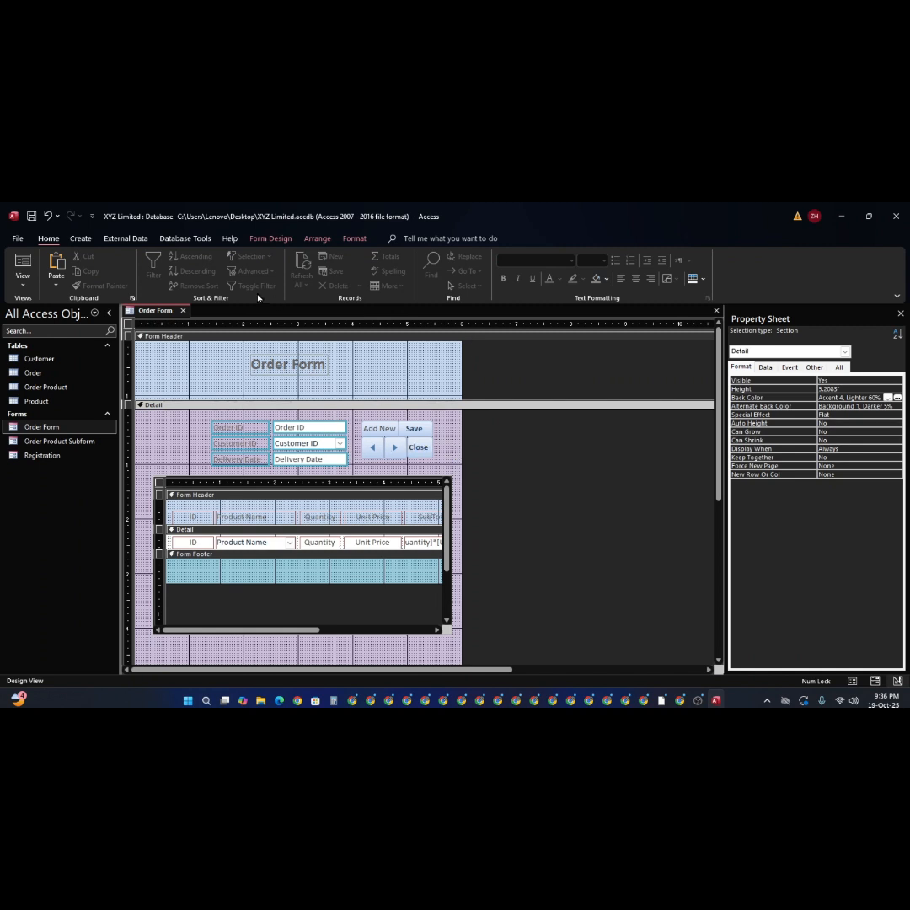
- Draw a rectangle about 1.46" by 0.83" around the command buttons and give it a 2 pt border
{"action": "left_click", "coordinate": [268, 239]}
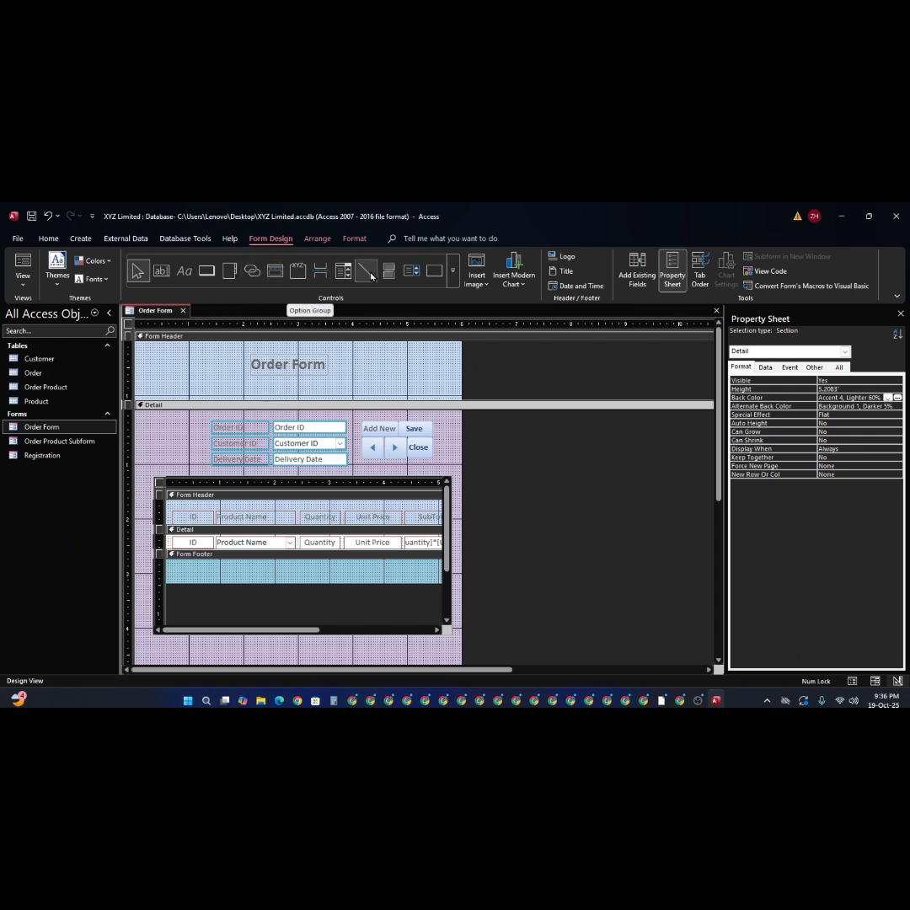
{"action": "left_click", "coordinate": [431, 275]}
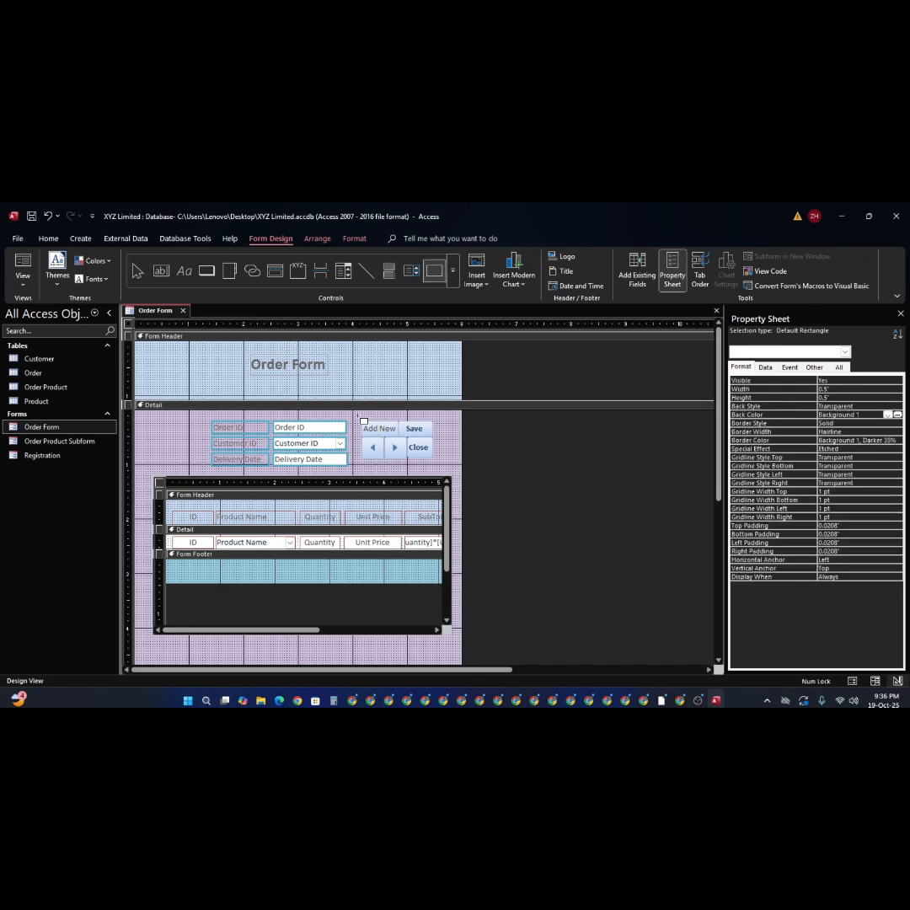
{"action": "mouse_move", "coordinate": [361, 421]}
{"action": "left_mouse_down"}
{"action": "mouse_move", "coordinate": [419, 467]}
{"action": "mouse_move", "coordinate": [442, 470]}
{"action": "mouse_move", "coordinate": [436, 464]}
{"action": "left_mouse_up"}
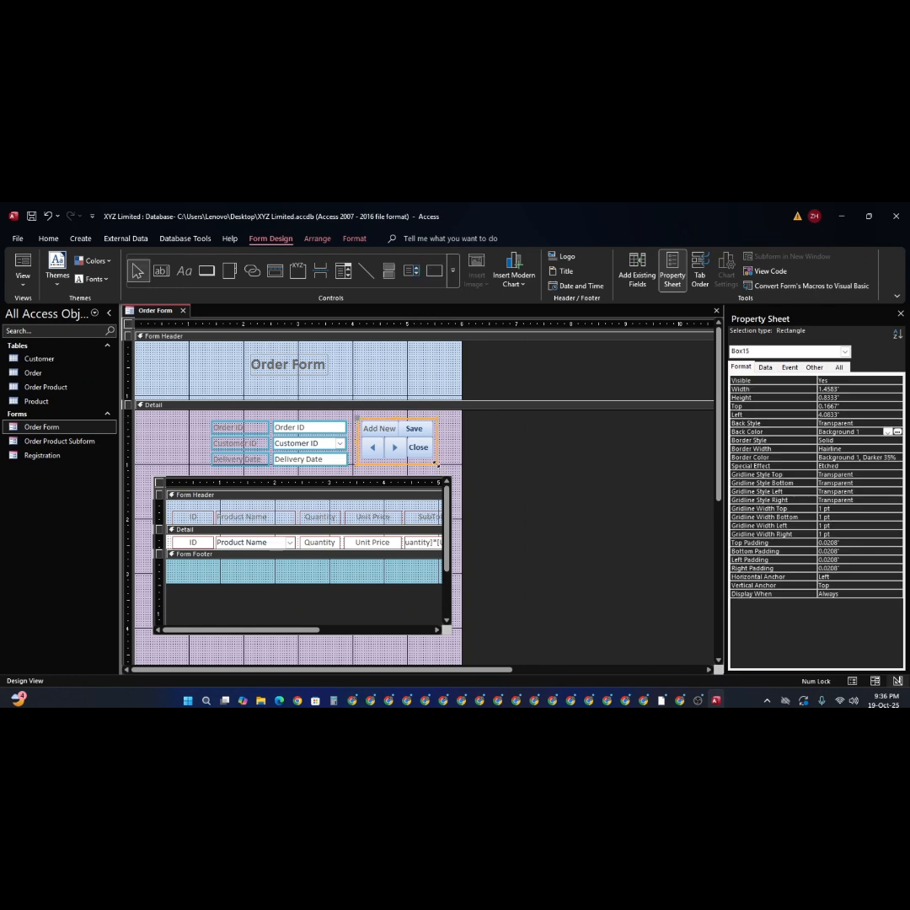
{"action": "left_click", "coordinate": [881, 450]}
{"action": "left_click", "coordinate": [897, 450]}
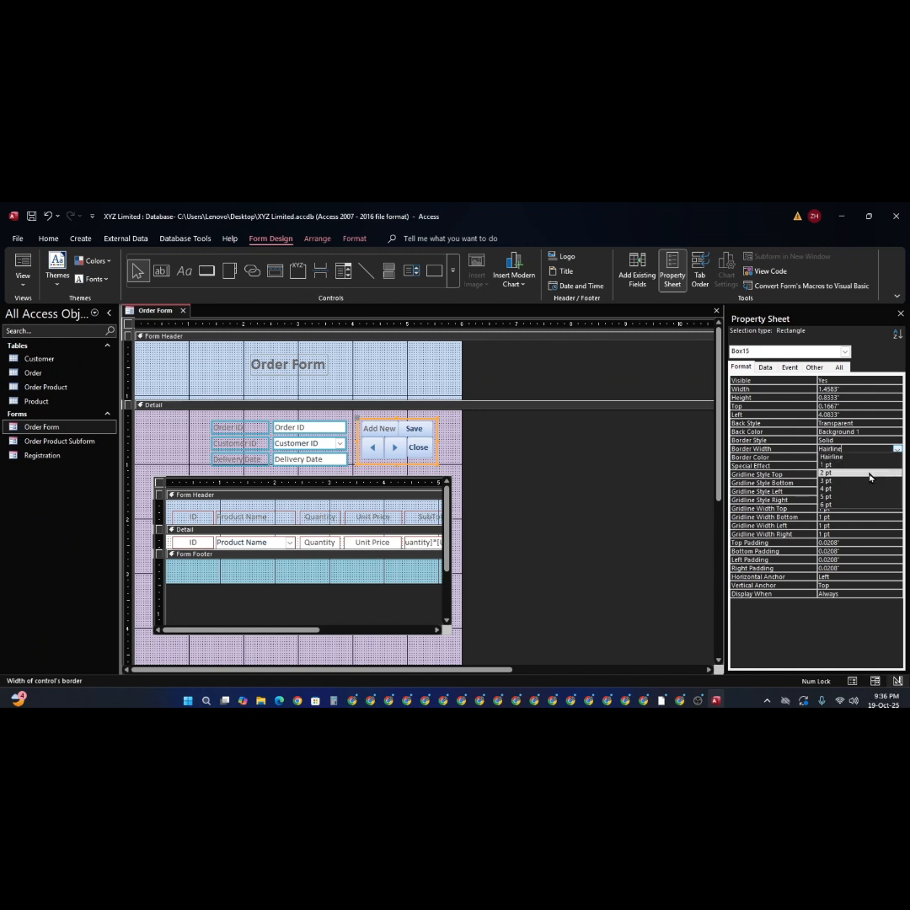
{"action": "left_click", "coordinate": [869, 474]}
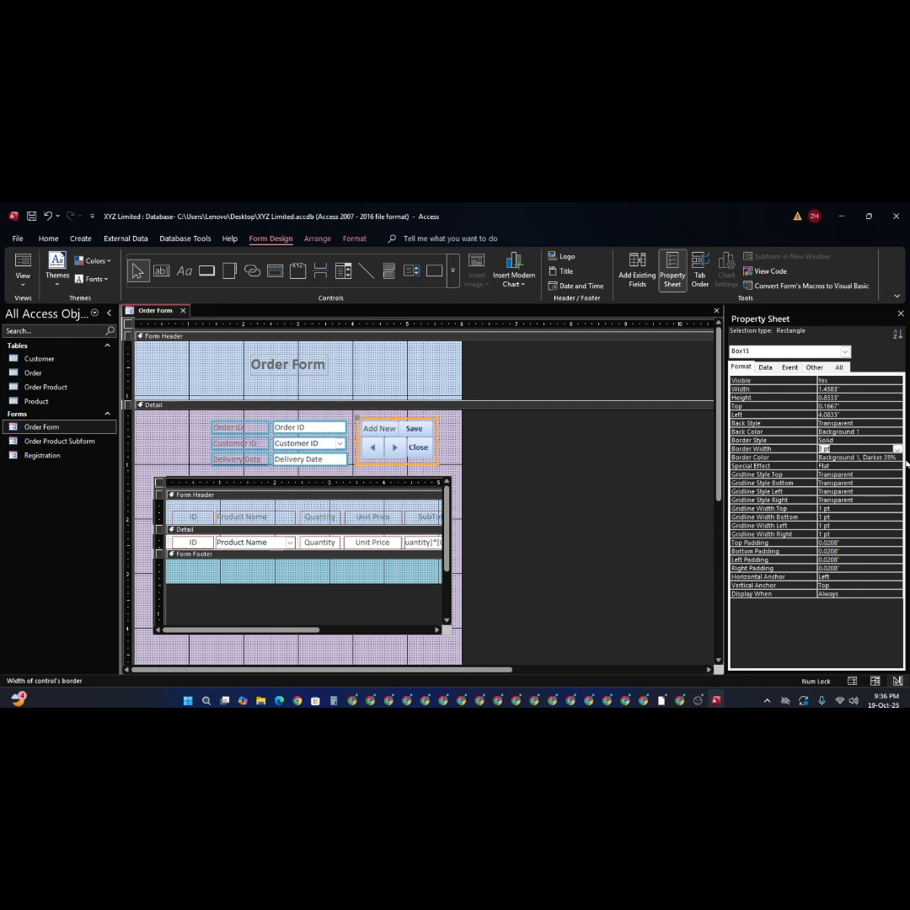
{"action": "left_click", "coordinate": [443, 376]}
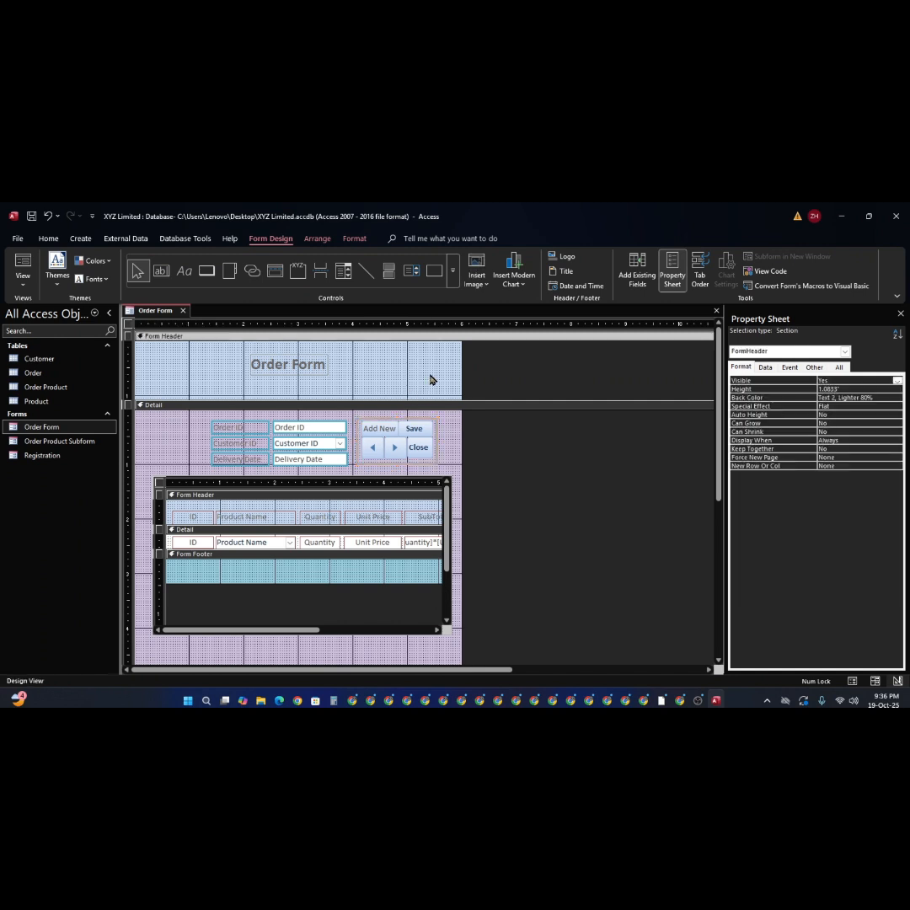
- Test the next-record, previous-record, Add New and Save buttons in Form view
{"action": "left_click", "coordinate": [21, 263]}
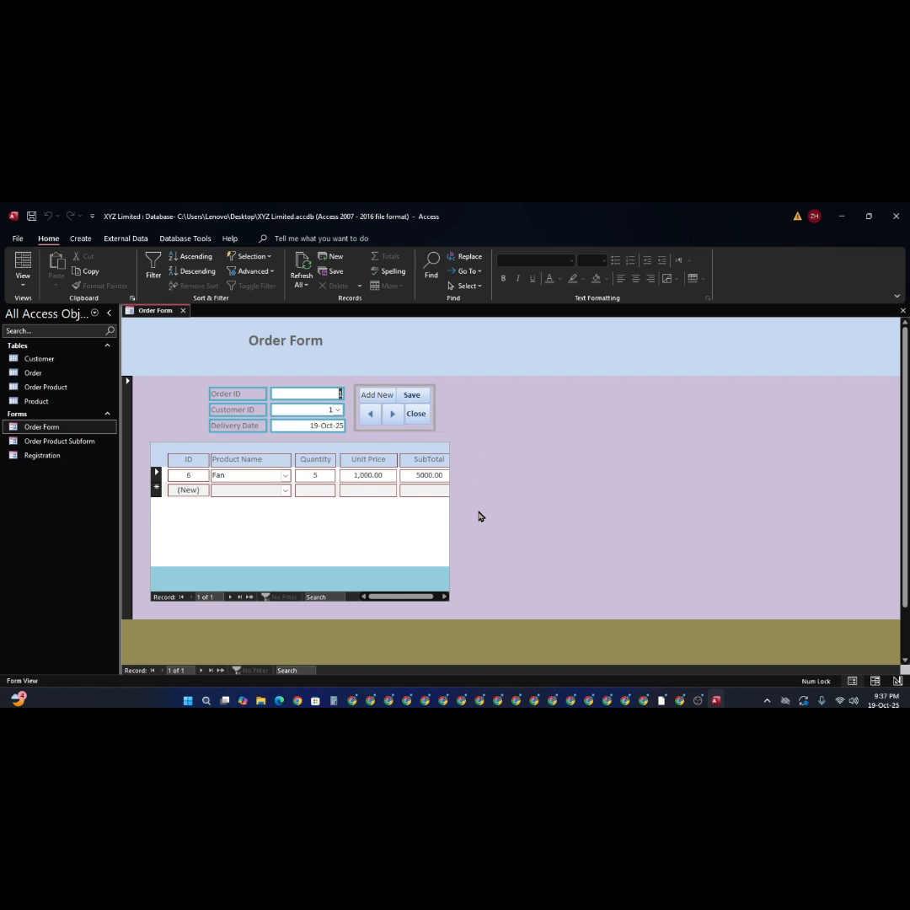
{"action": "left_click", "coordinate": [392, 414]}
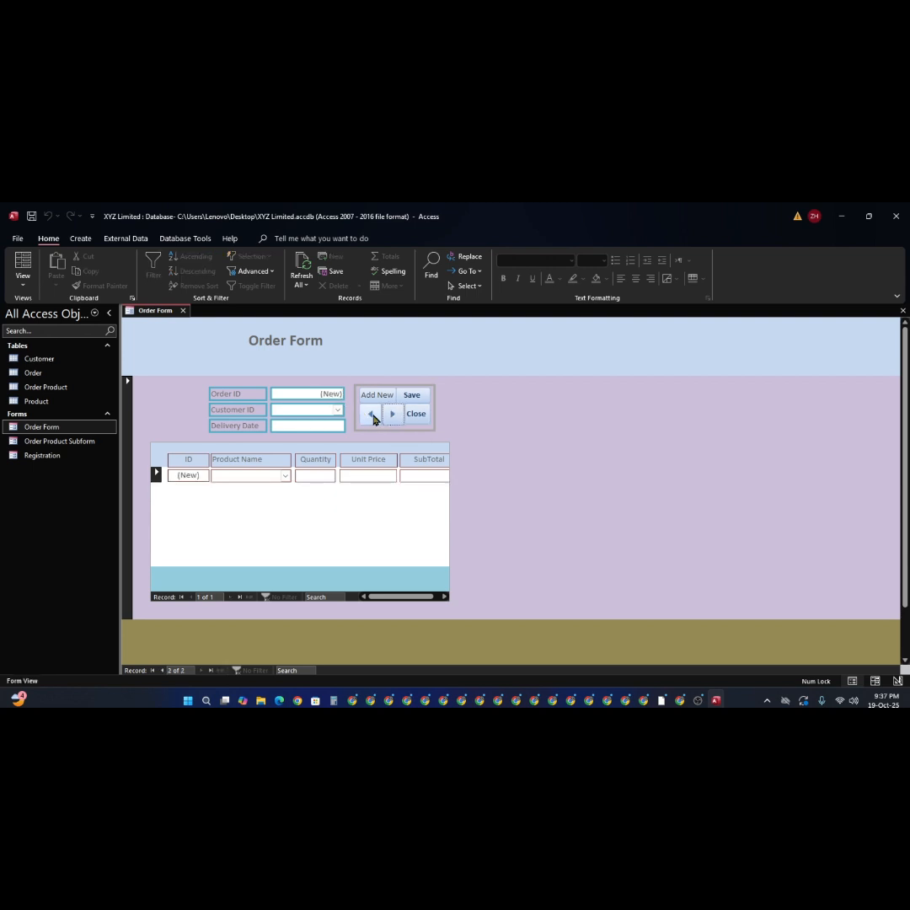
{"action": "left_click", "coordinate": [373, 416]}
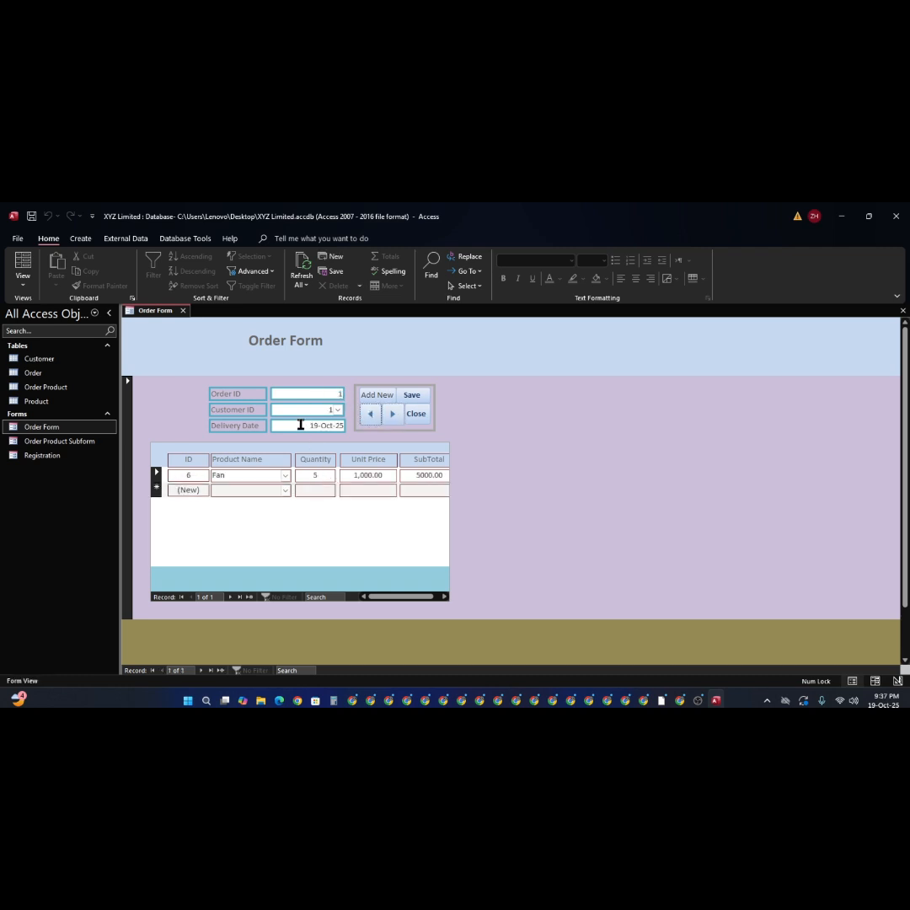
{"action": "left_click", "coordinate": [377, 397]}
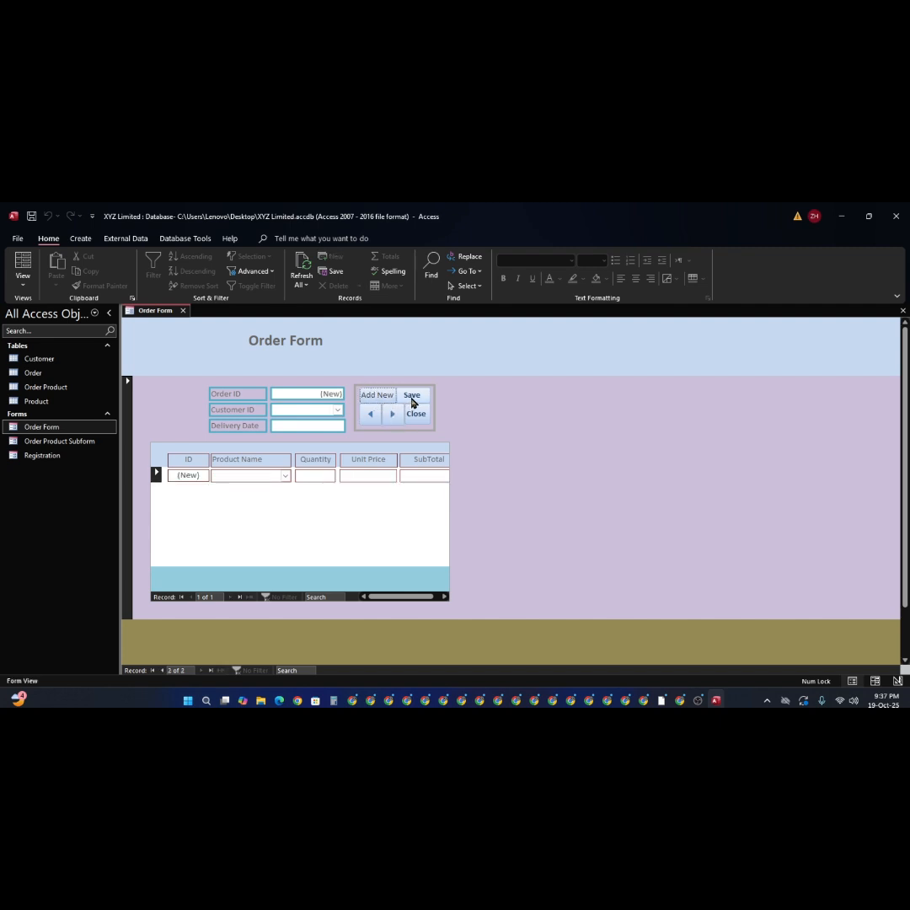
{"action": "left_click", "coordinate": [412, 399]}
- Close Order Form with its Close button, saving the design changes, and test the button again on the reopened form
{"action": "left_click", "coordinate": [422, 422]}
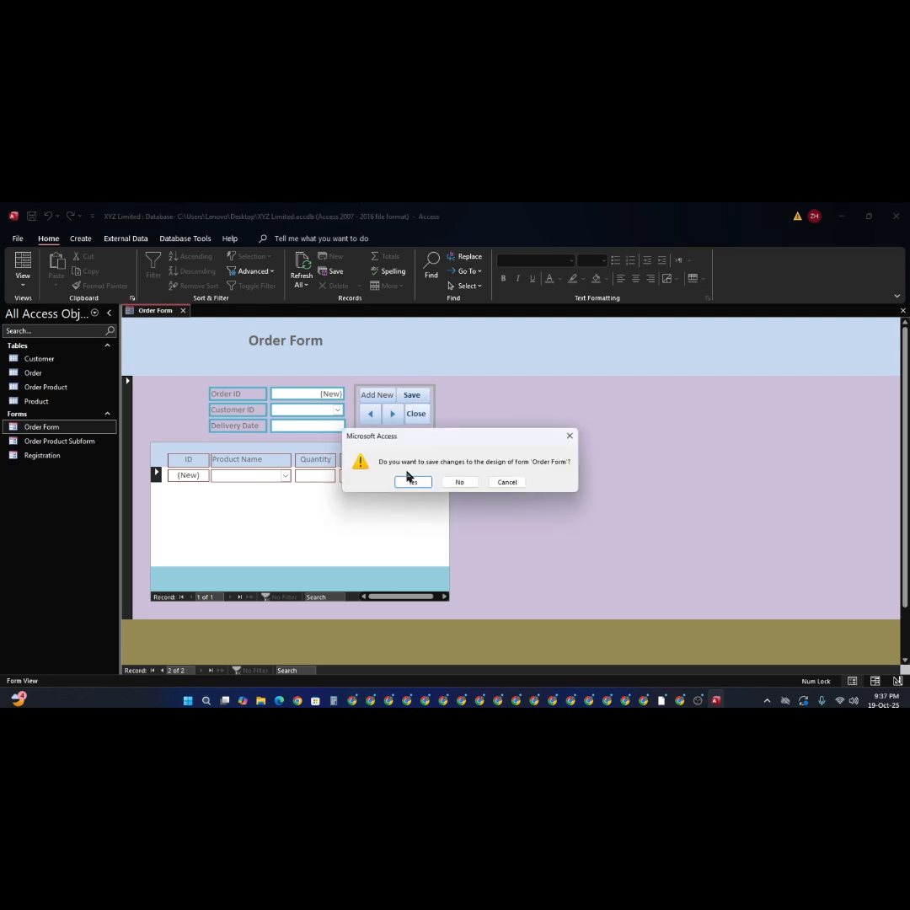
{"action": "left_click", "coordinate": [414, 481]}
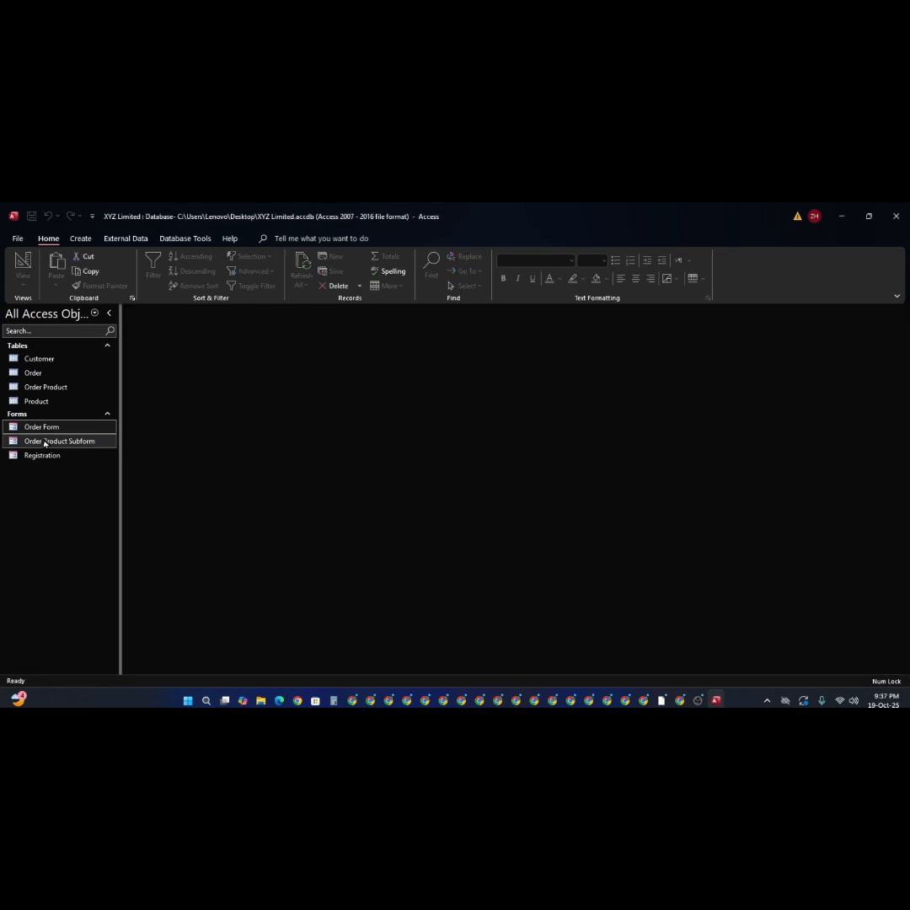
{"action": "double_click", "coordinate": [18, 428]}
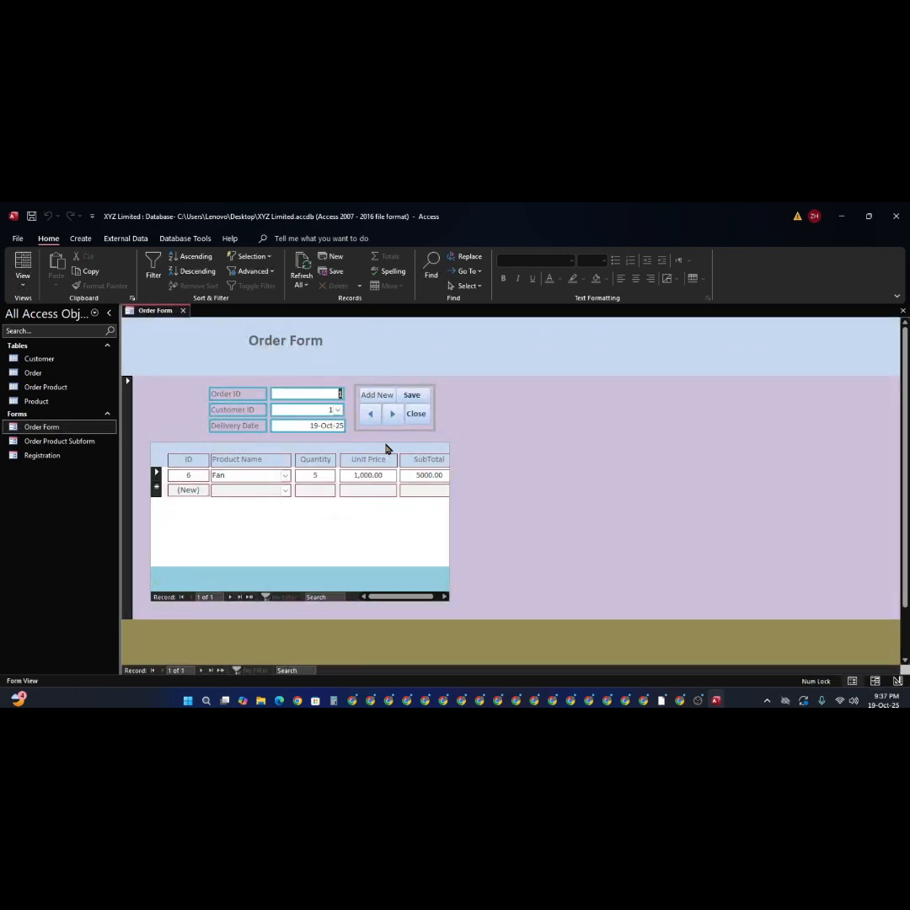
{"action": "left_click", "coordinate": [419, 418]}
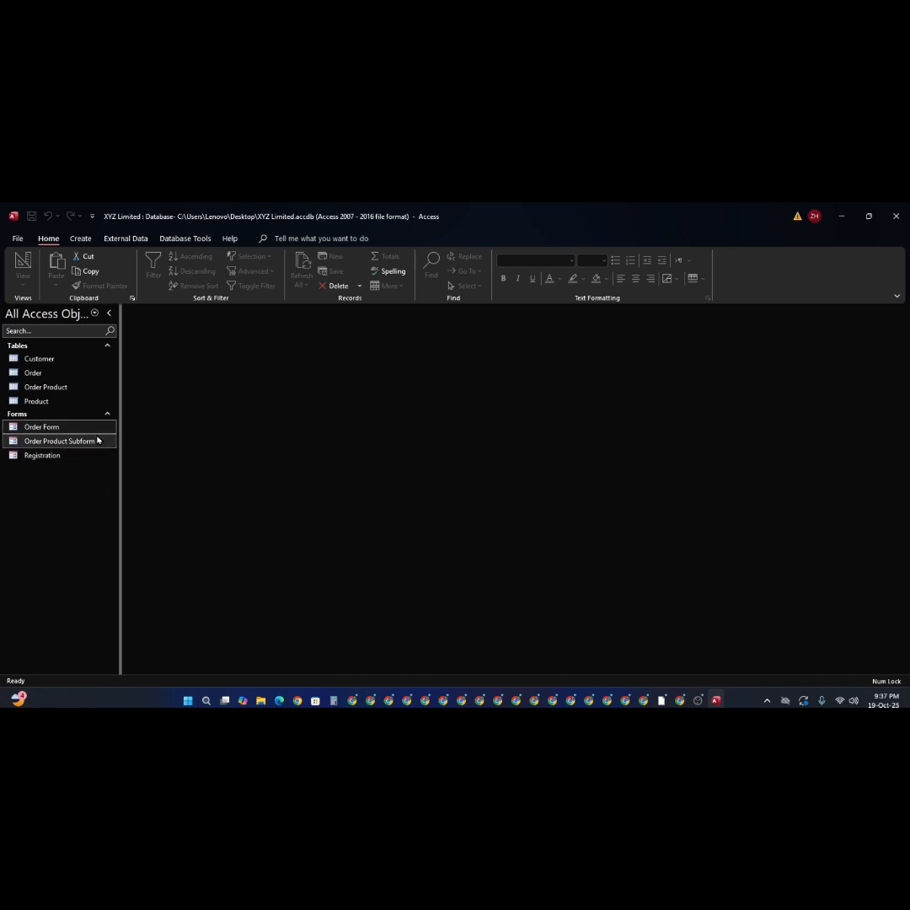
- Reopen Order Form in Design view and move the title label down to about 0.42" from the header's top
{"action": "double_click", "coordinate": [14, 431]}
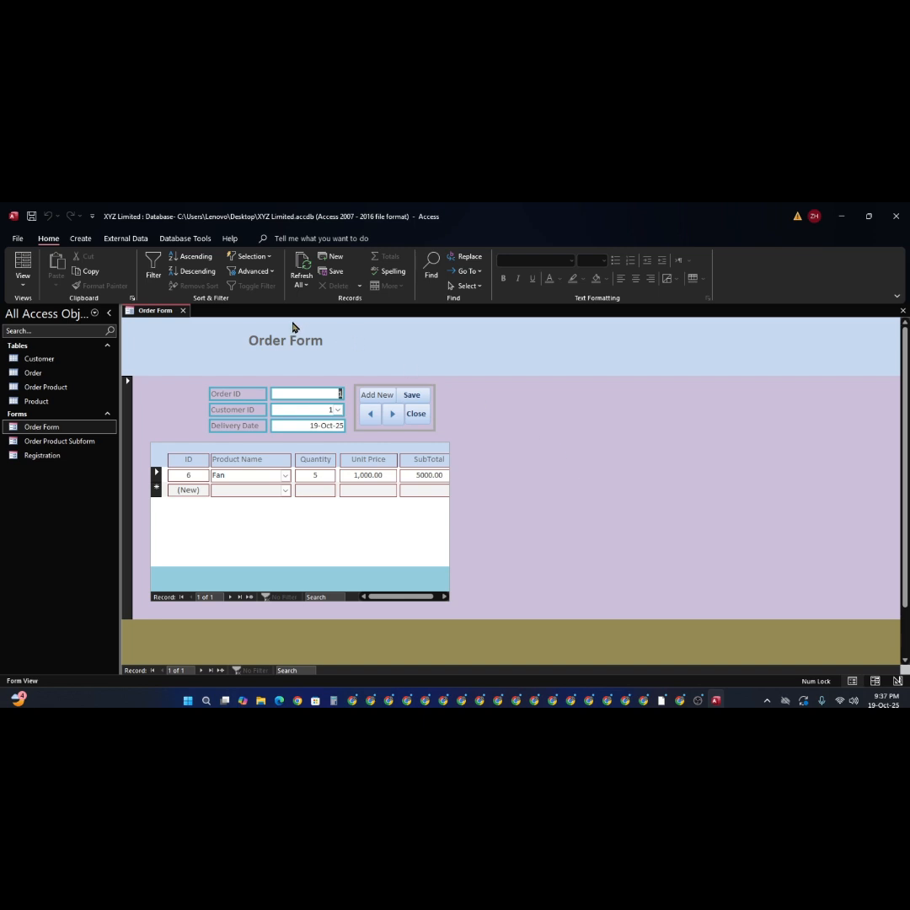
{"action": "right_click", "coordinate": [657, 499]}
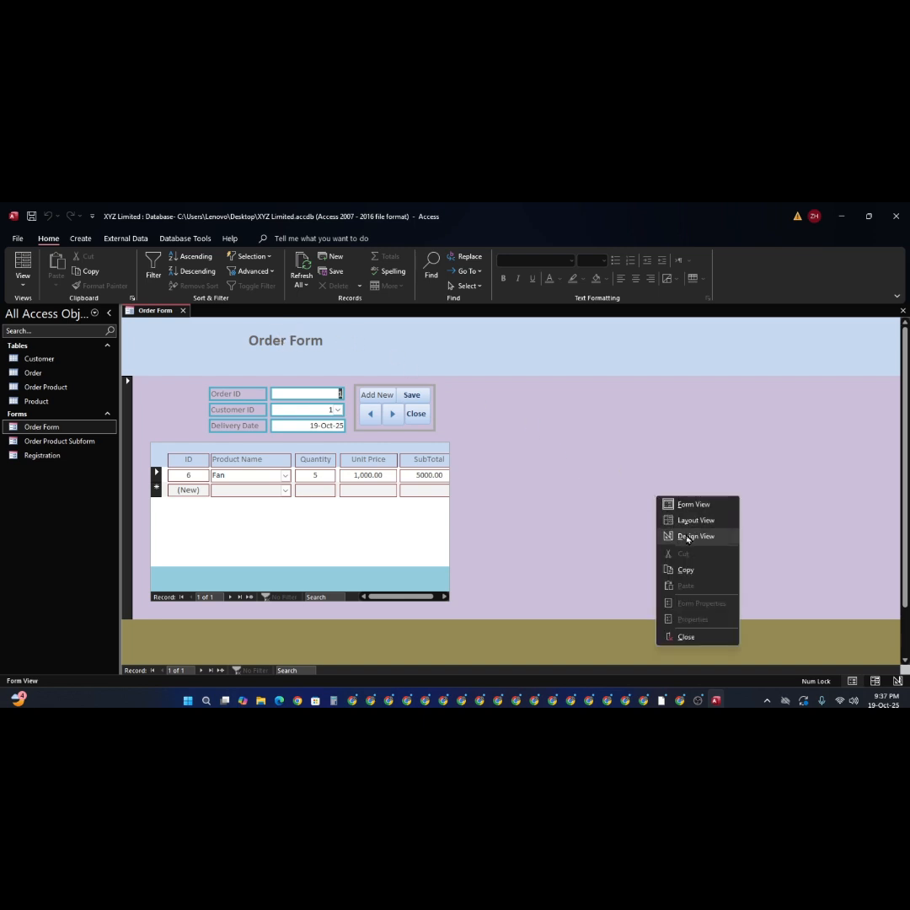
{"action": "left_click", "coordinate": [687, 537]}
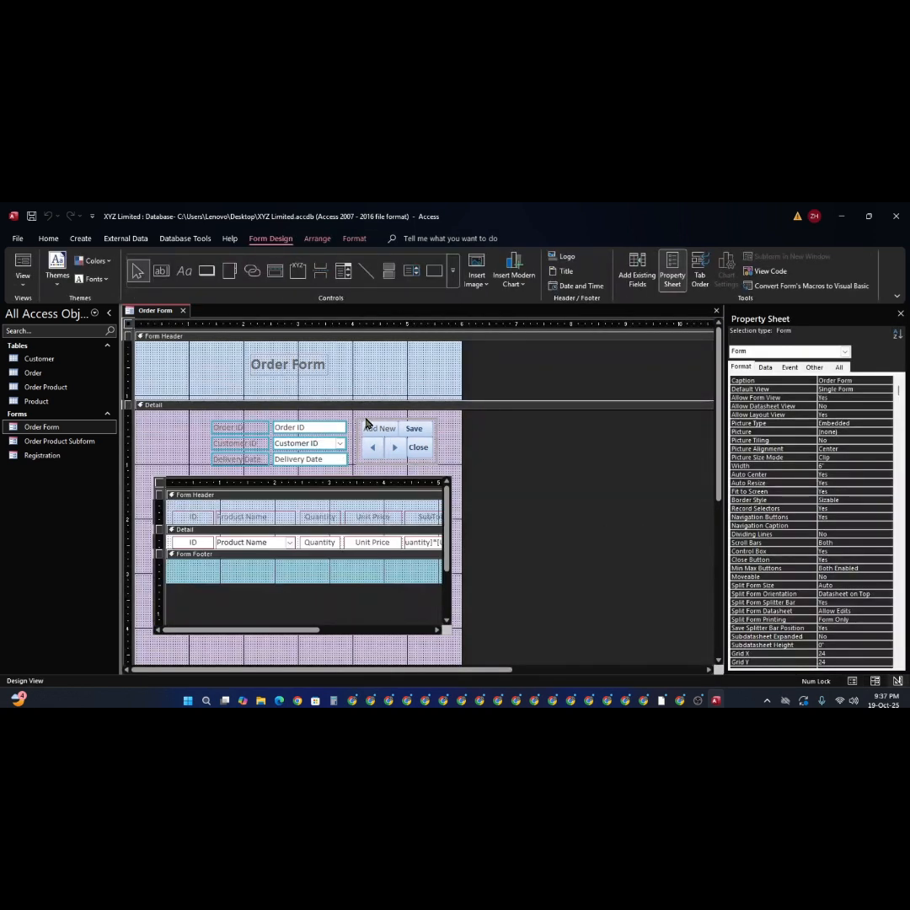
{"action": "left_click", "coordinate": [312, 366]}
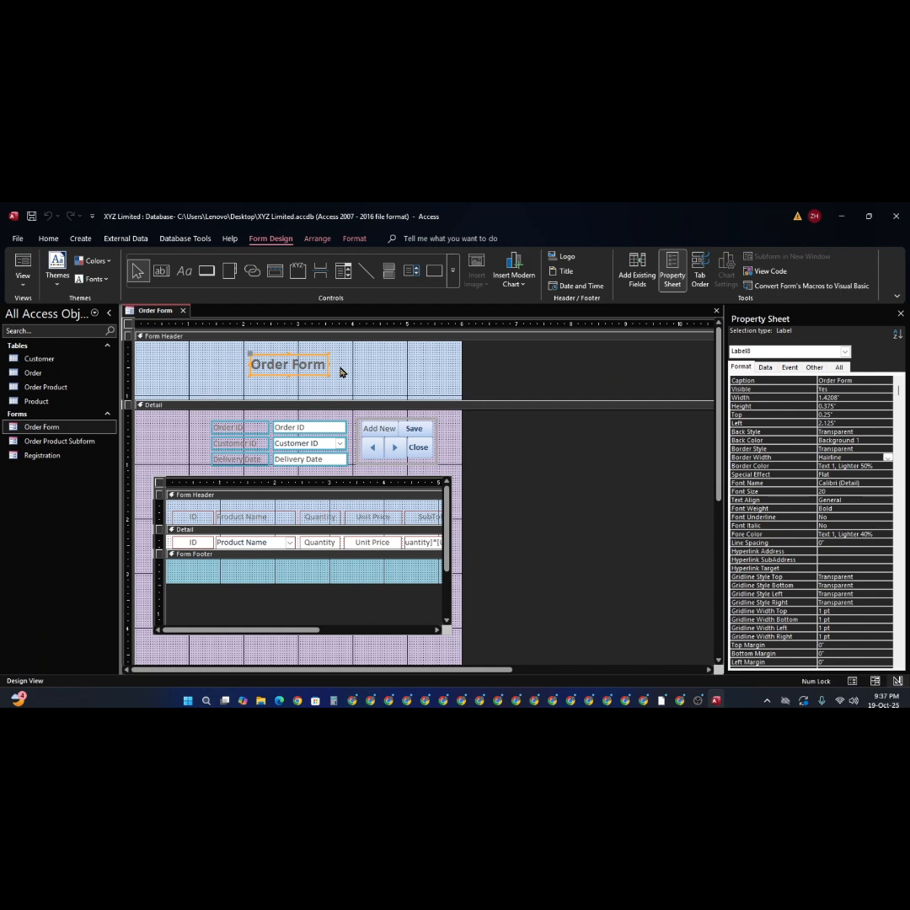
{"action": "key", "text": "Down"}
{"action": "key", "text": "Down"}
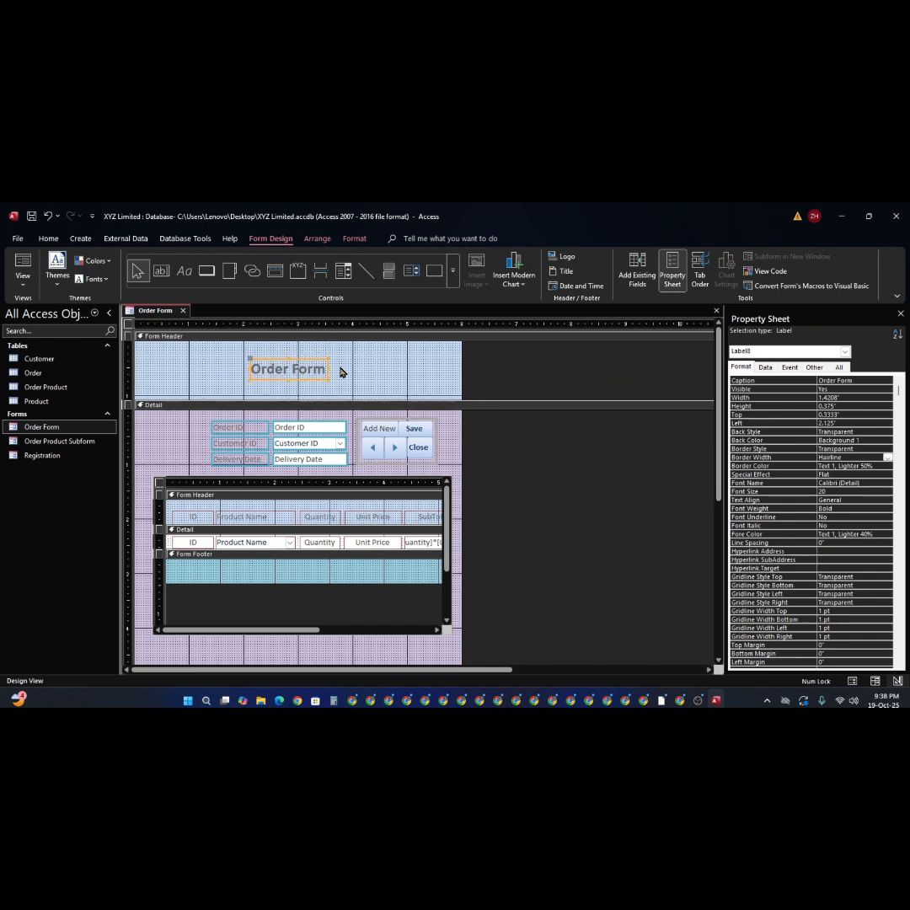
{"action": "key", "text": "Down"}
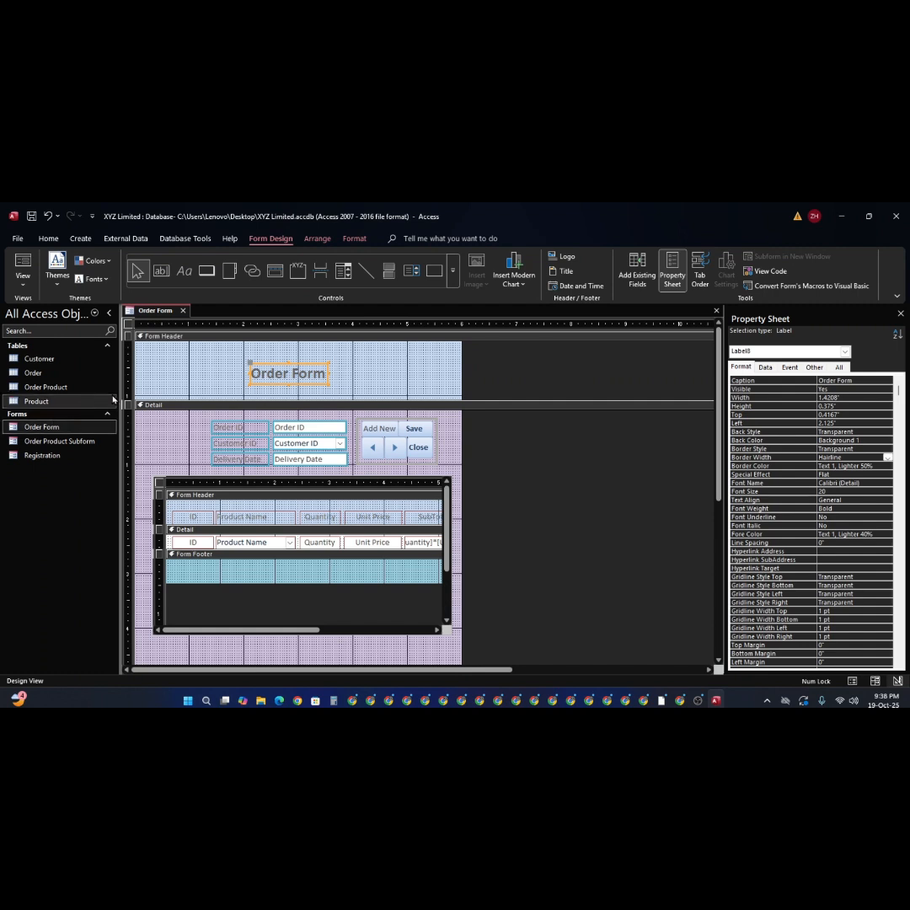
{"action": "left_click", "coordinate": [201, 373]}
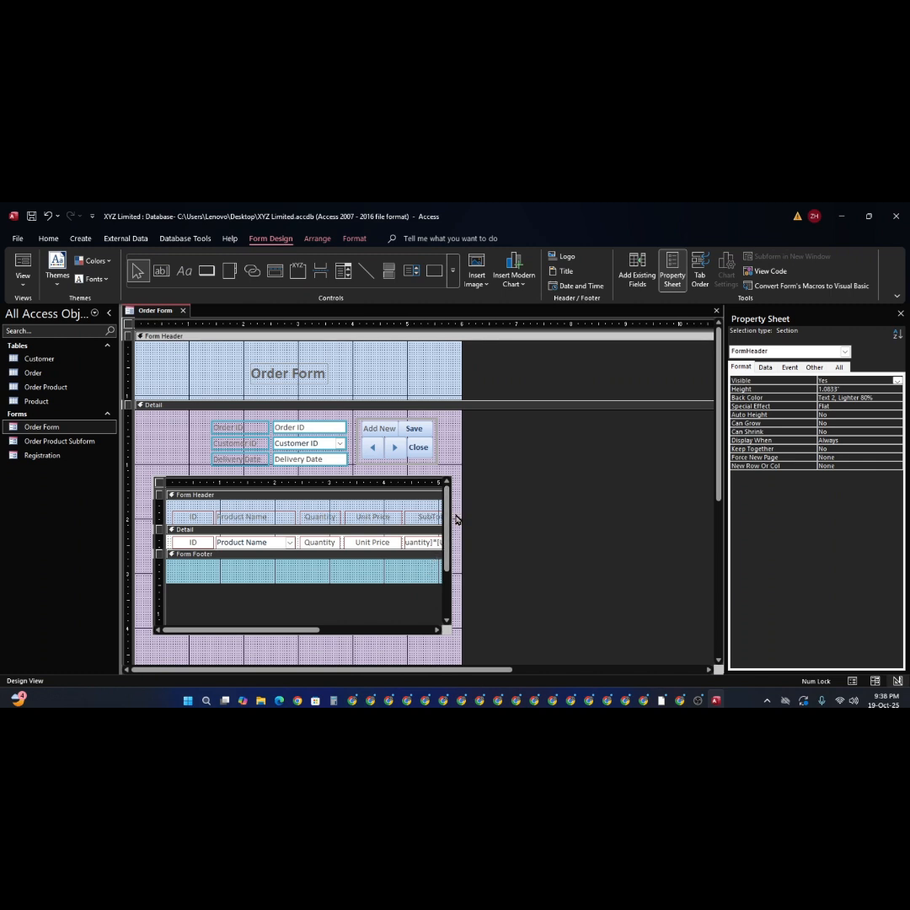
{"action": "left_click", "coordinate": [451, 455]}
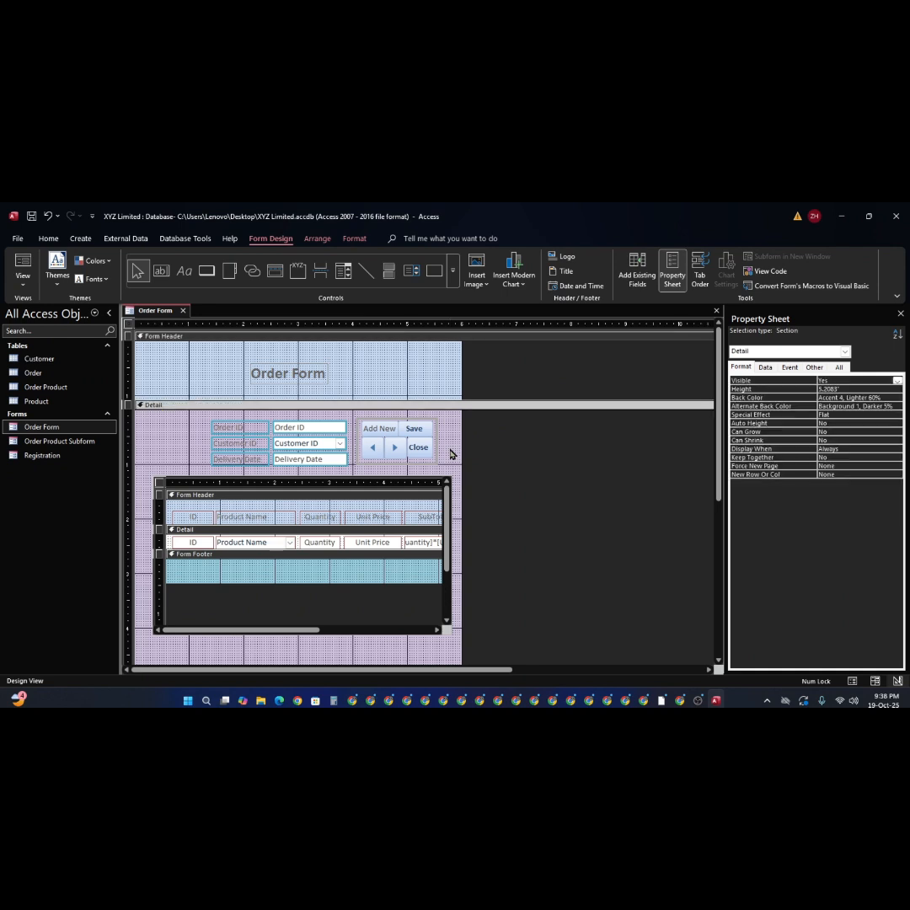